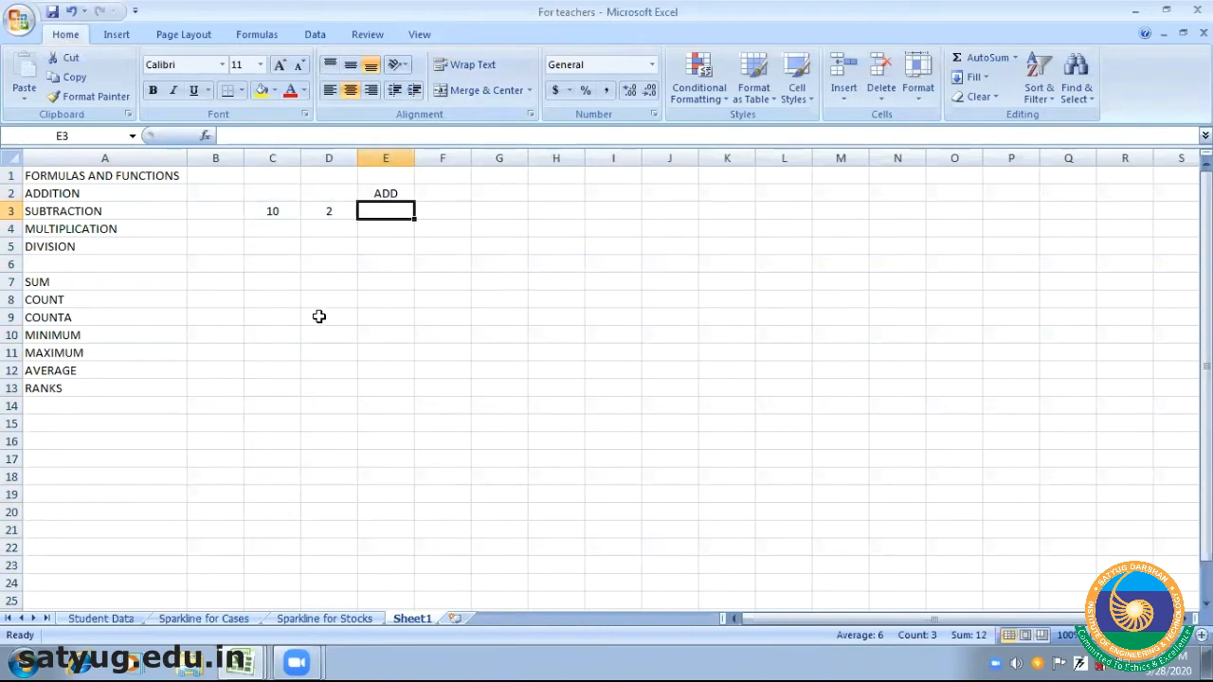
Enter the formula =C3+D3 in cell E3 under the ADD heading
type("=")
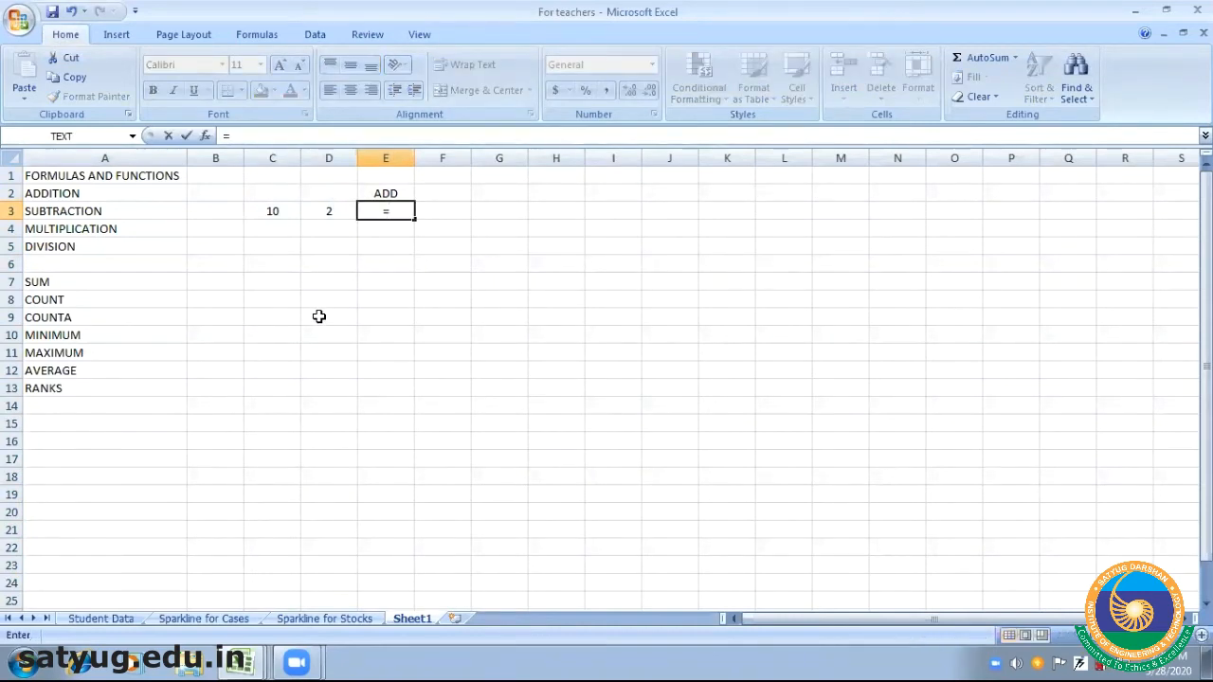
left_click(271, 212)
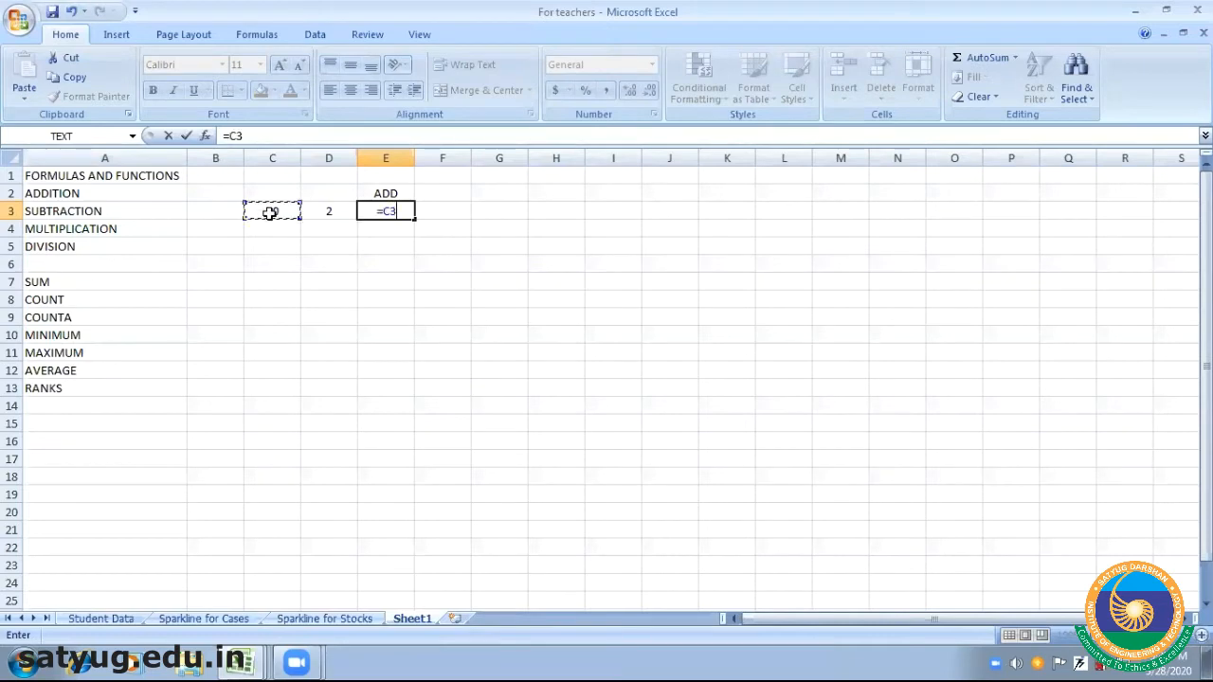
type("+")
left_click(322, 210)
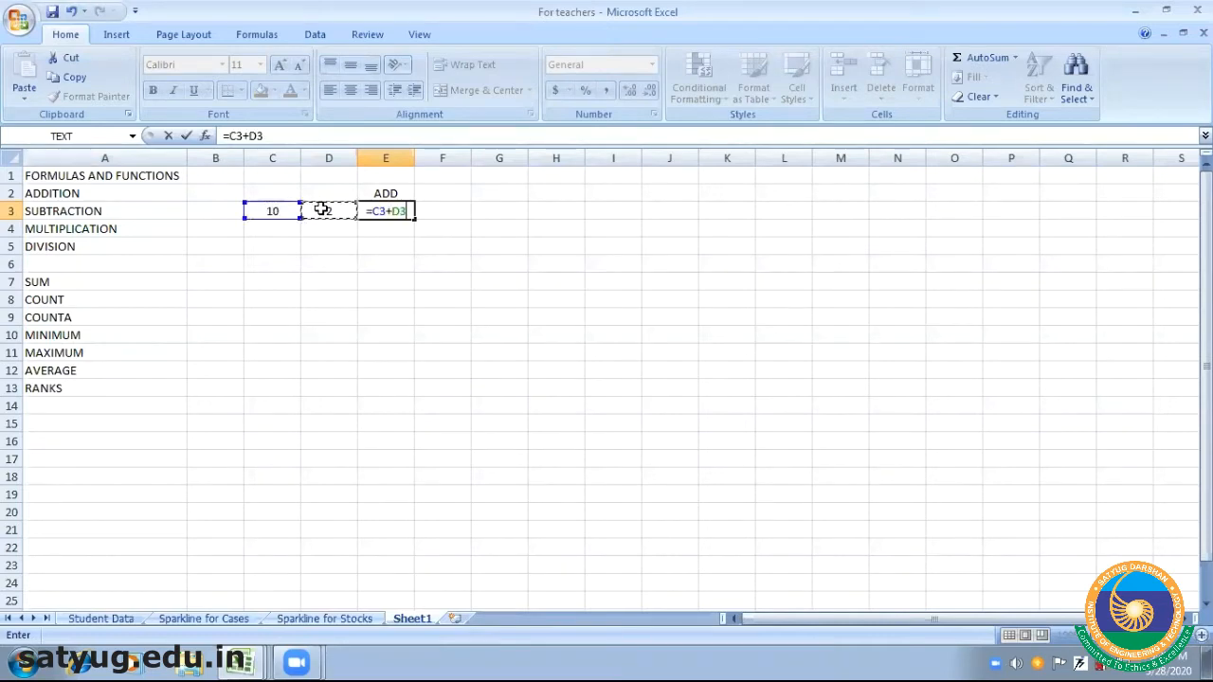
key("Return")
Add the heading SUBTRACT in cell F2 and autofit column F to its text
left_click(436, 190)
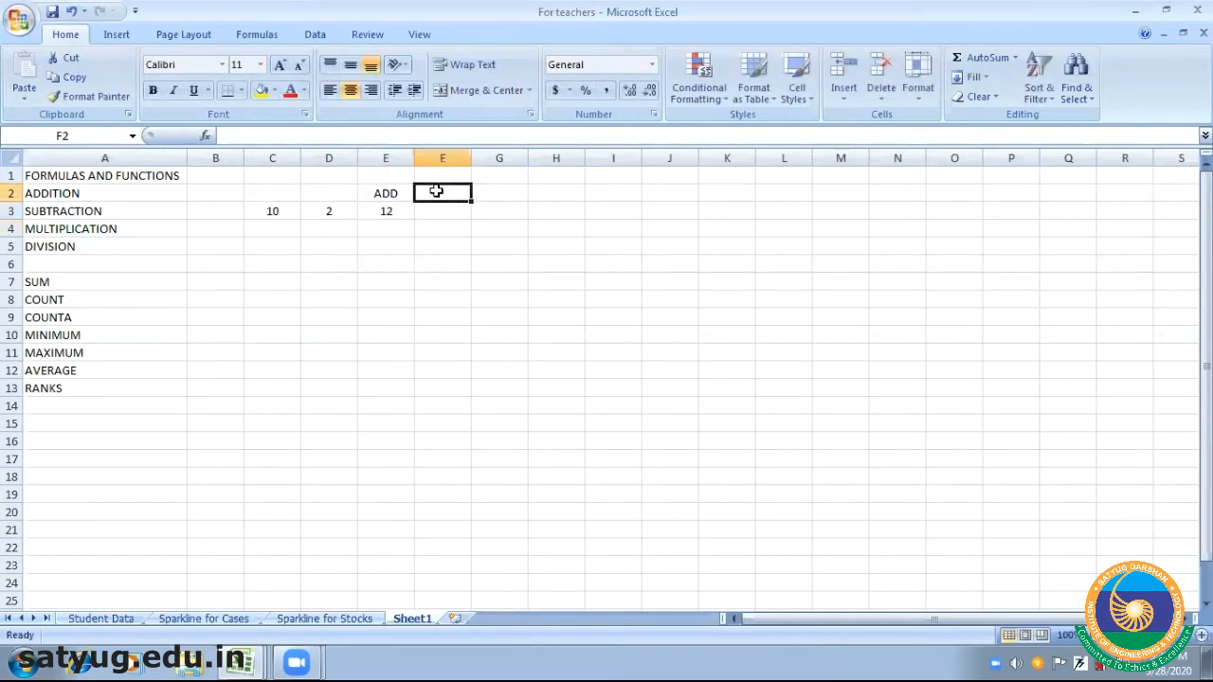
type("SUBTRACT")
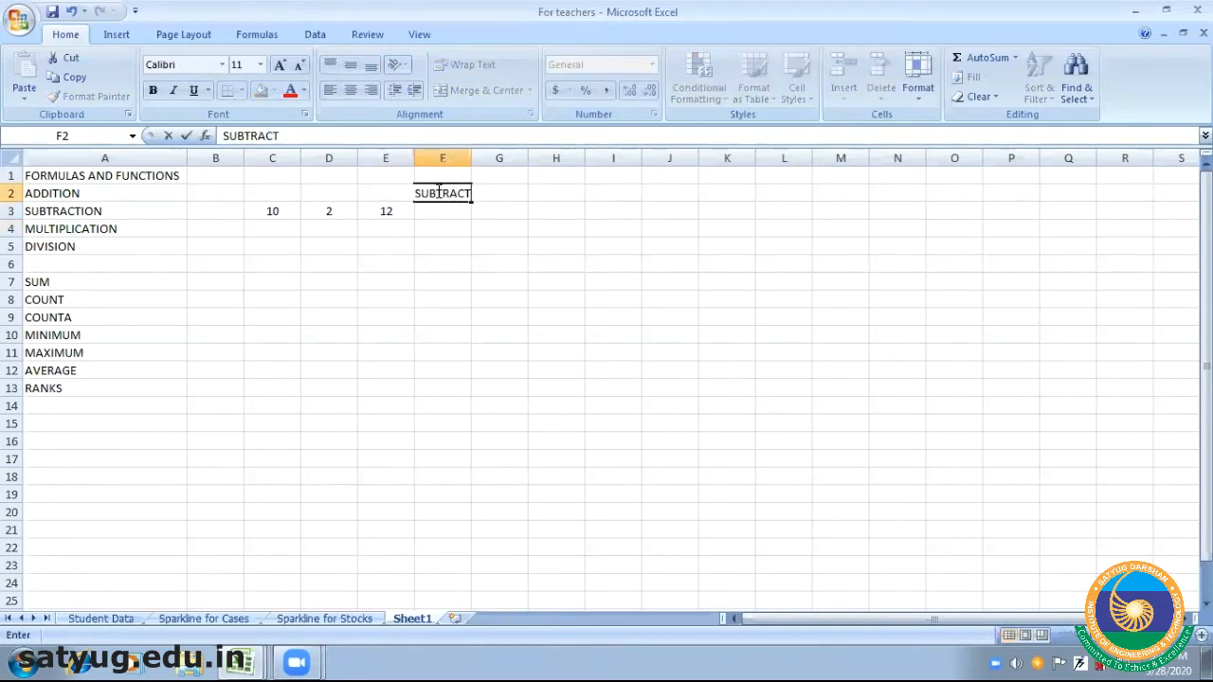
key("Return")
double_click(469, 155)
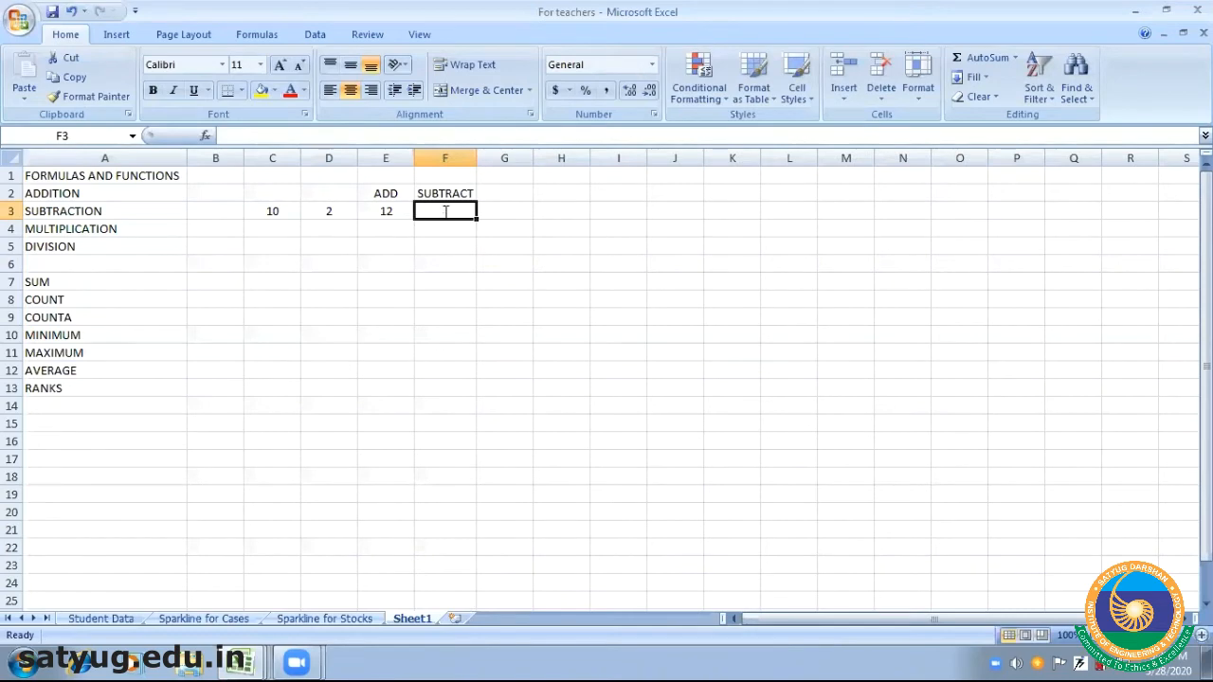
Enter the formula =C3-D3 in cell F3 under the SUBTRACT heading
type("=")
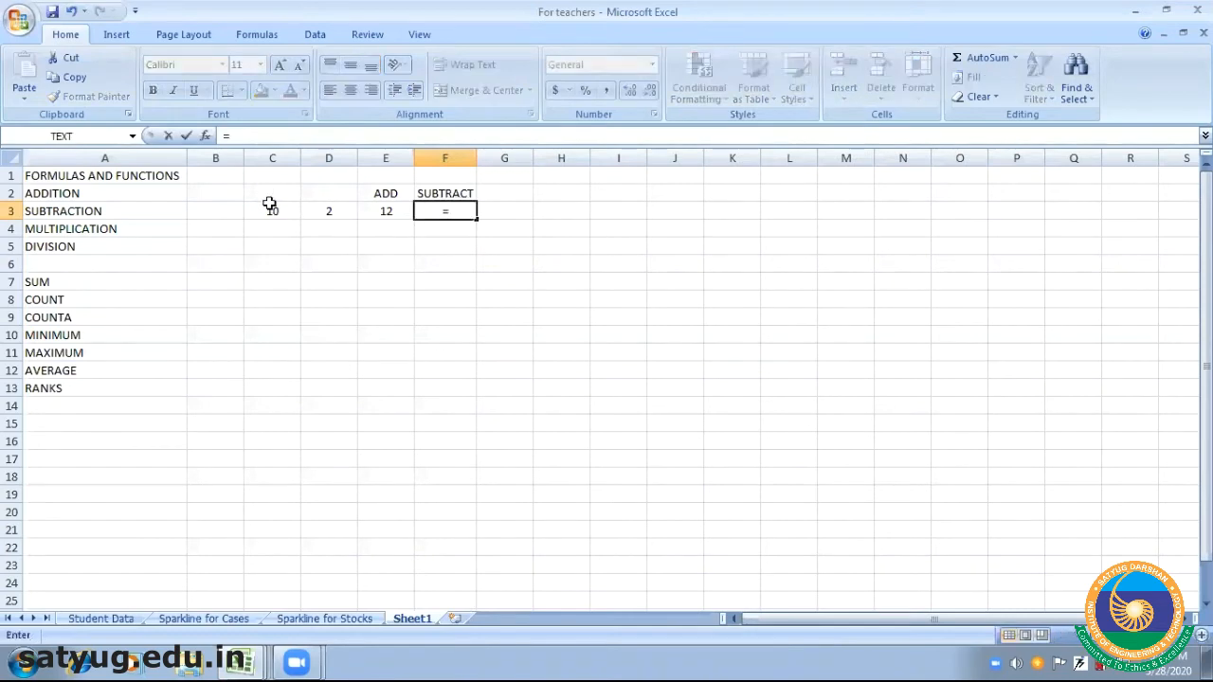
left_click(272, 211)
type("-")
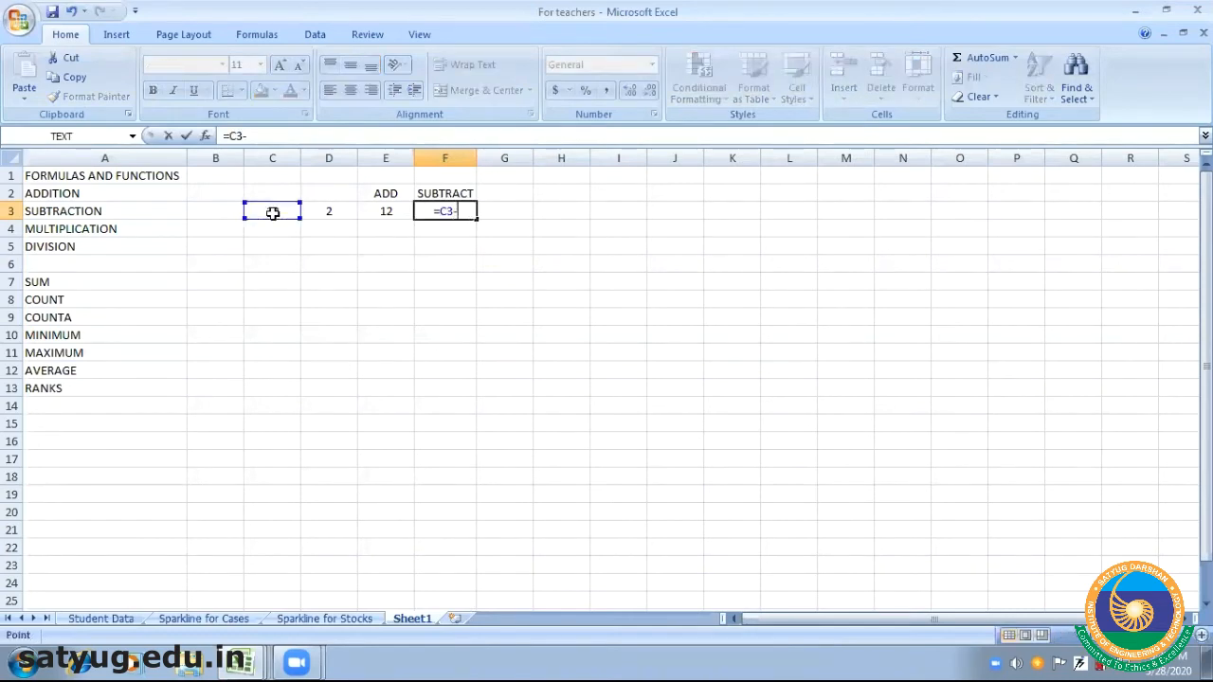
left_click(321, 214)
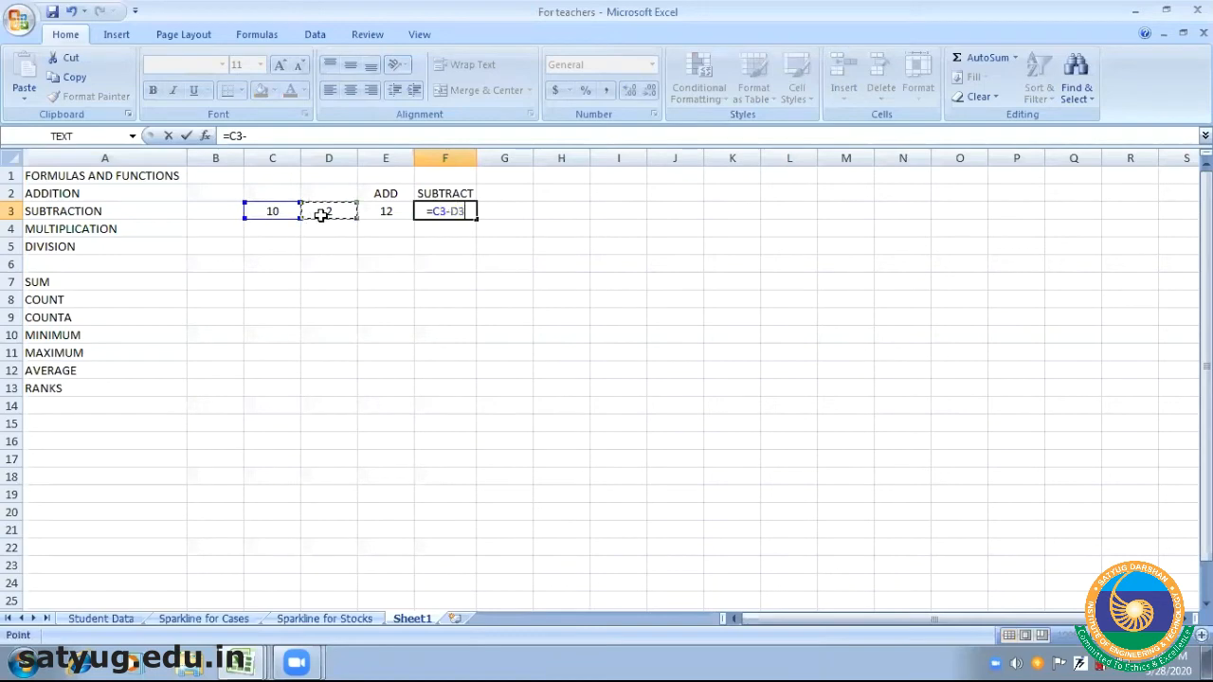
key("Return")
Add the heading MULTIPLICATION in cell G2 and autofit column G to its text
left_click(511, 193)
type("MUL")
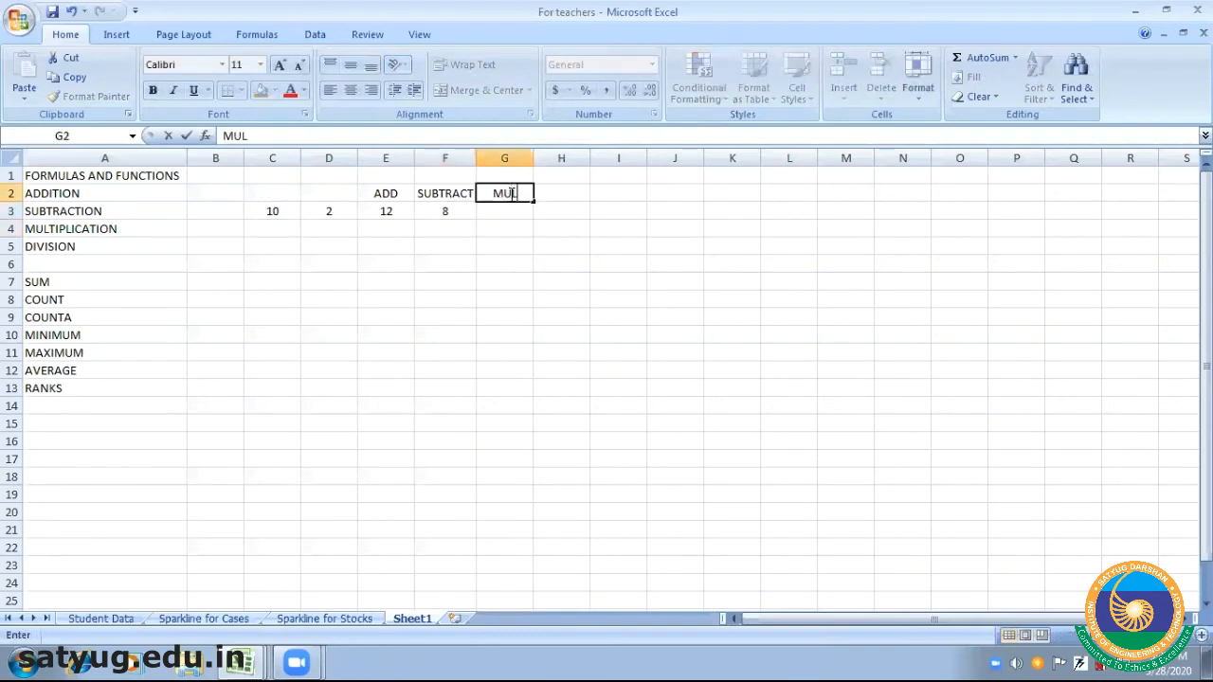
type("TIPLICATION")
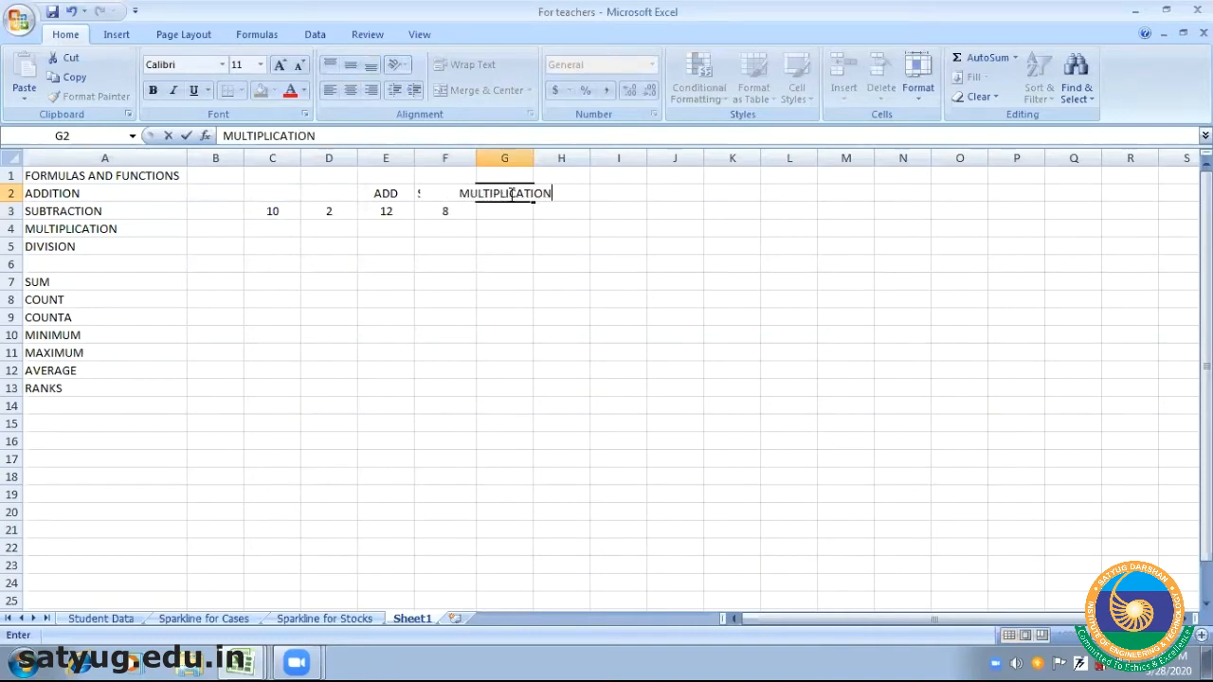
double_click(536, 158)
left_click(527, 228)
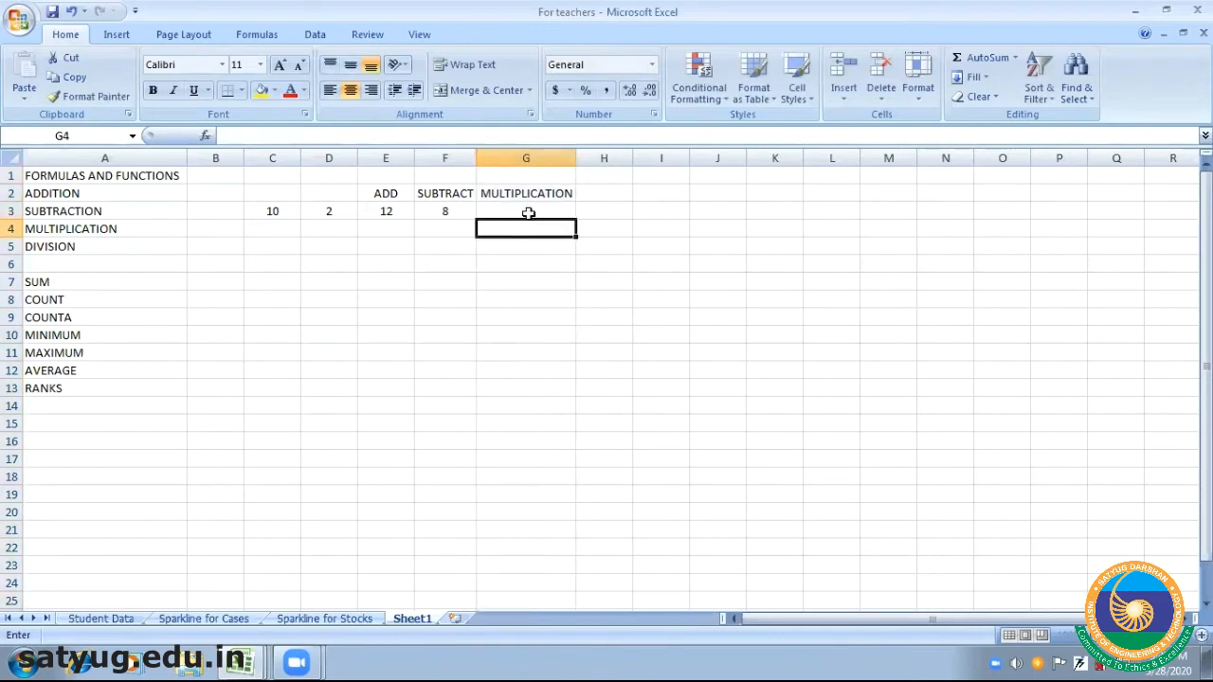
Enter the formula =C3*D3 in cell G3 under the MULTIPLICATION heading
left_click(523, 213)
type("=")
left_click(277, 210)
type("*")
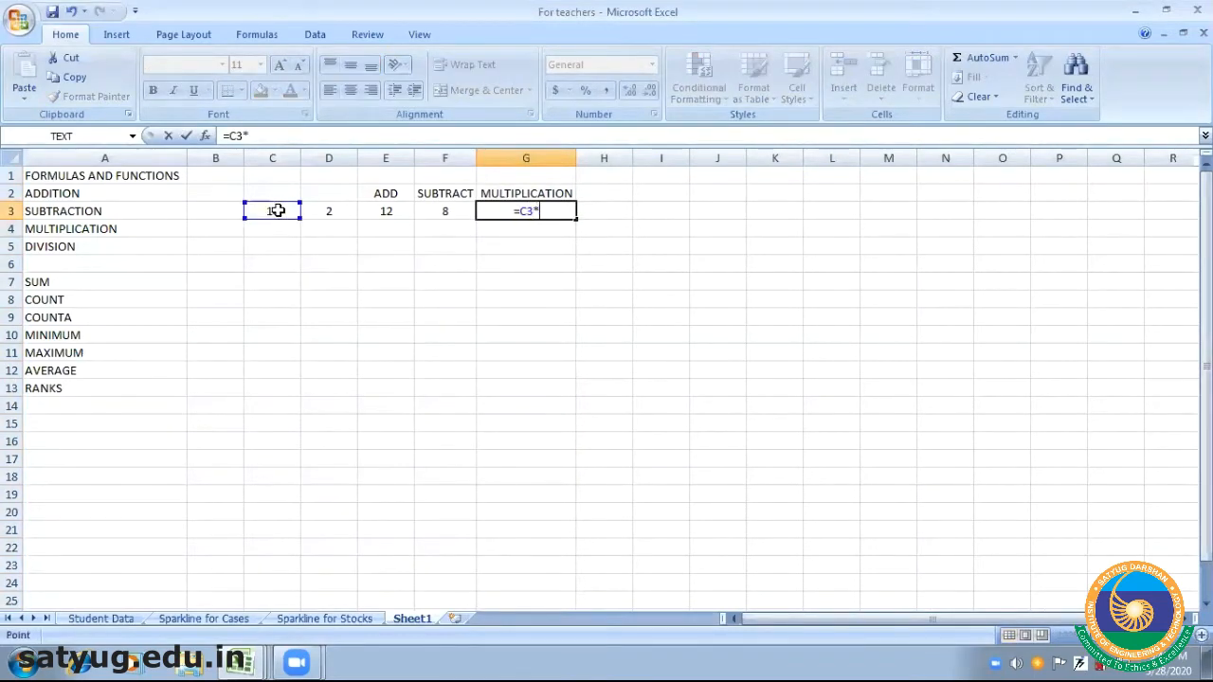
left_click(314, 210)
key("Return")
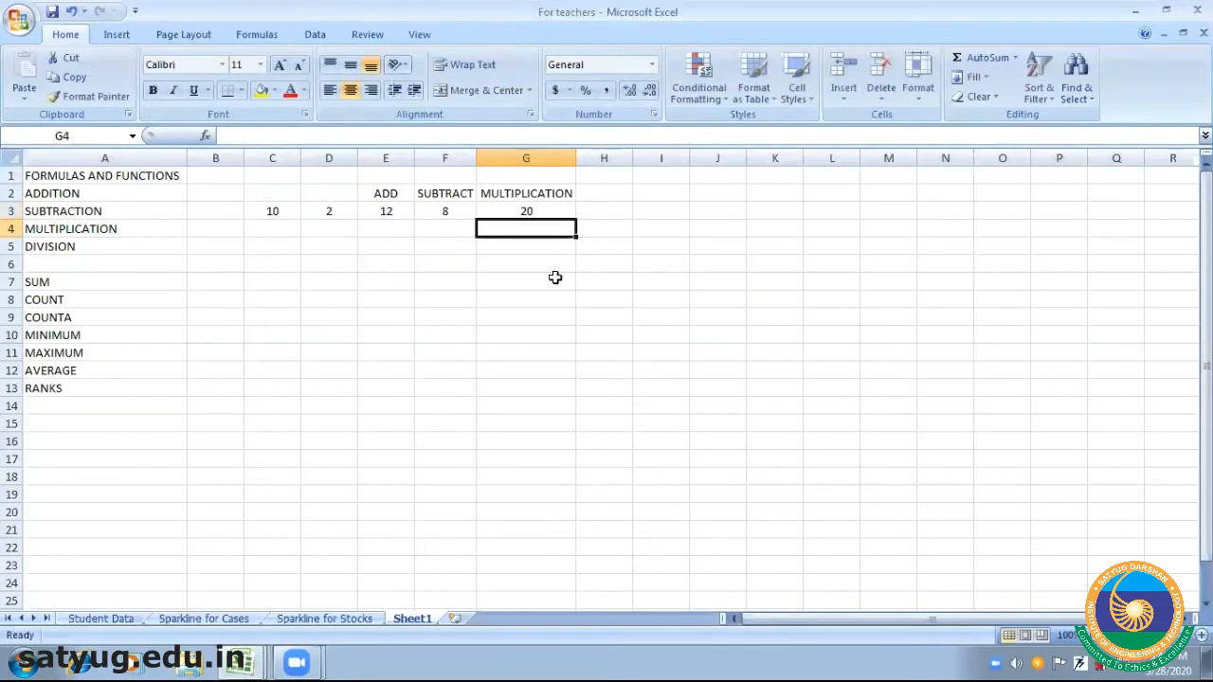
left_click(538, 211)
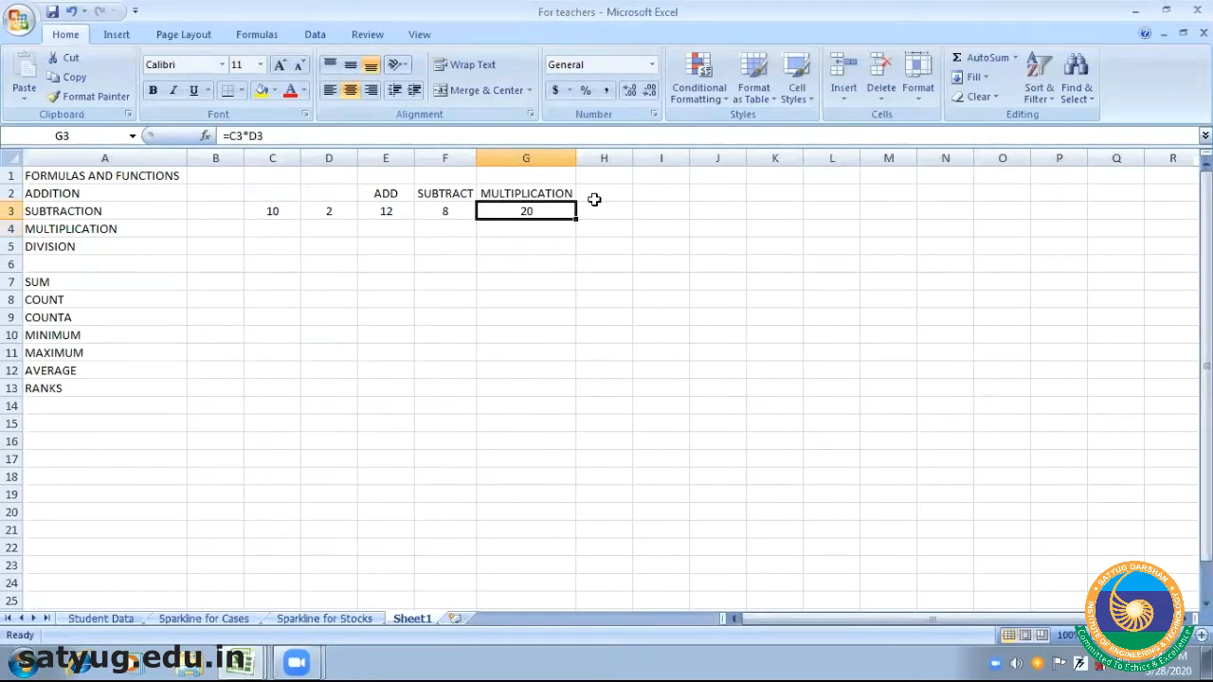
Add the heading DIVISION in cell H2 beside the MULTIPLICATION heading
left_click(605, 192)
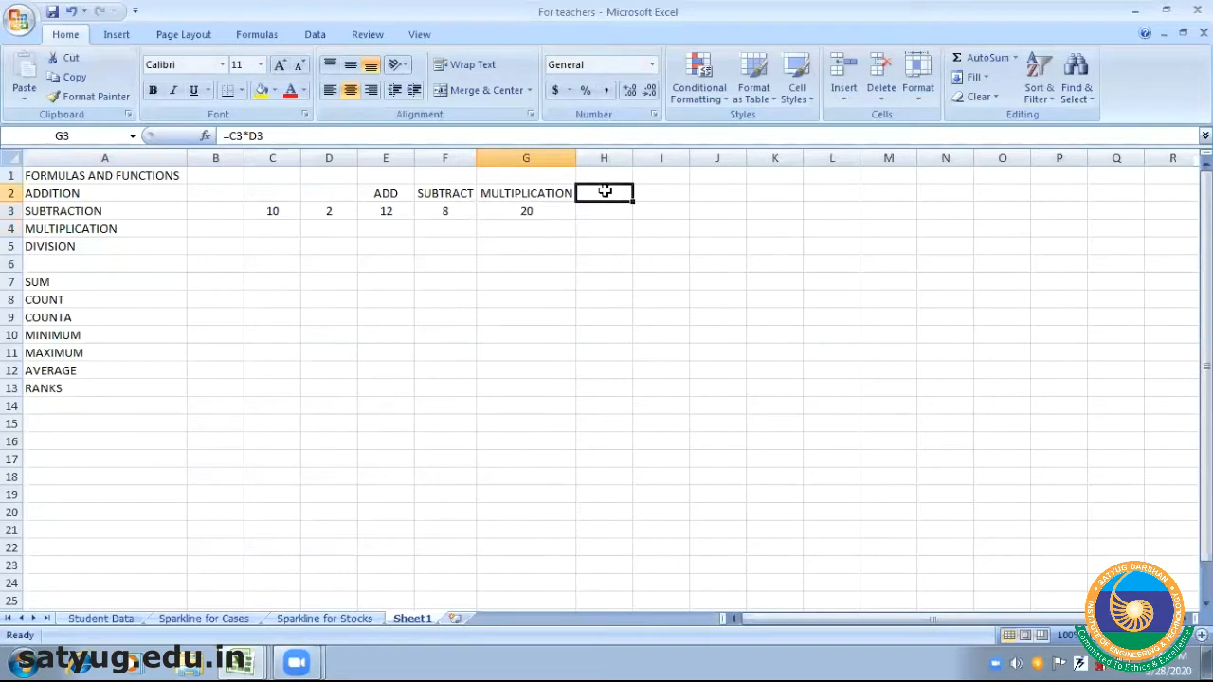
type("DIV")
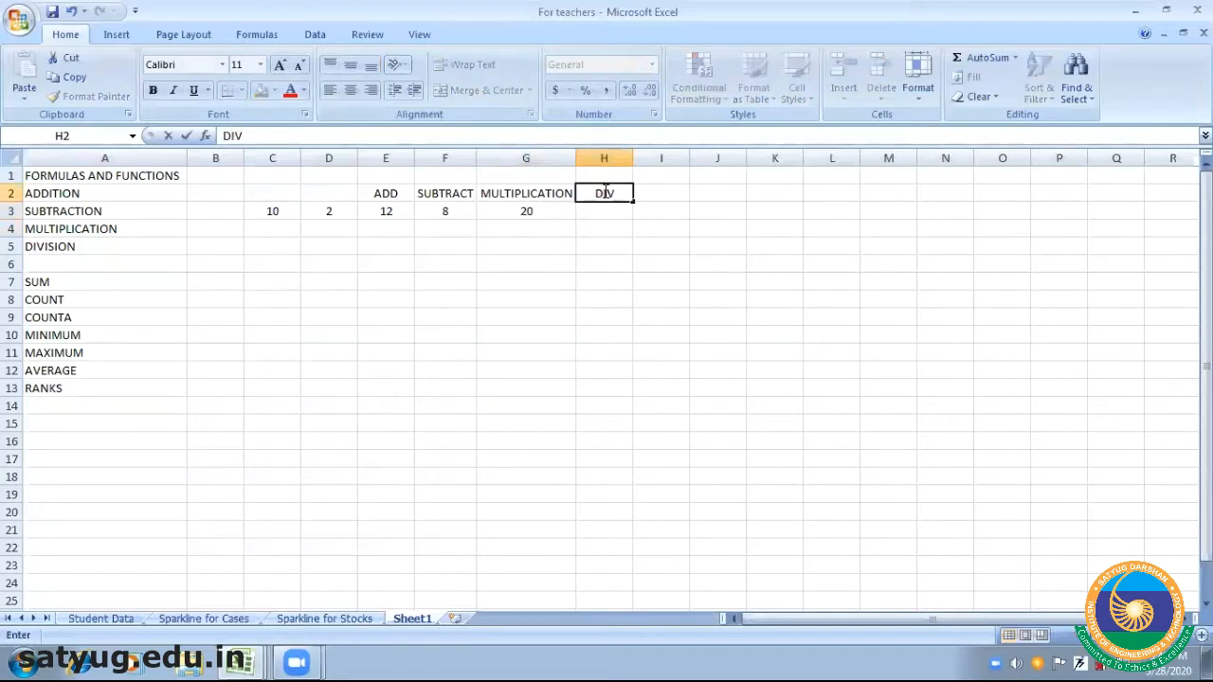
type("ISION")
left_click(624, 229)
Enter the formula =C3/D3 in cell H3 under the DIVISION heading
left_click(593, 210)
type("=")
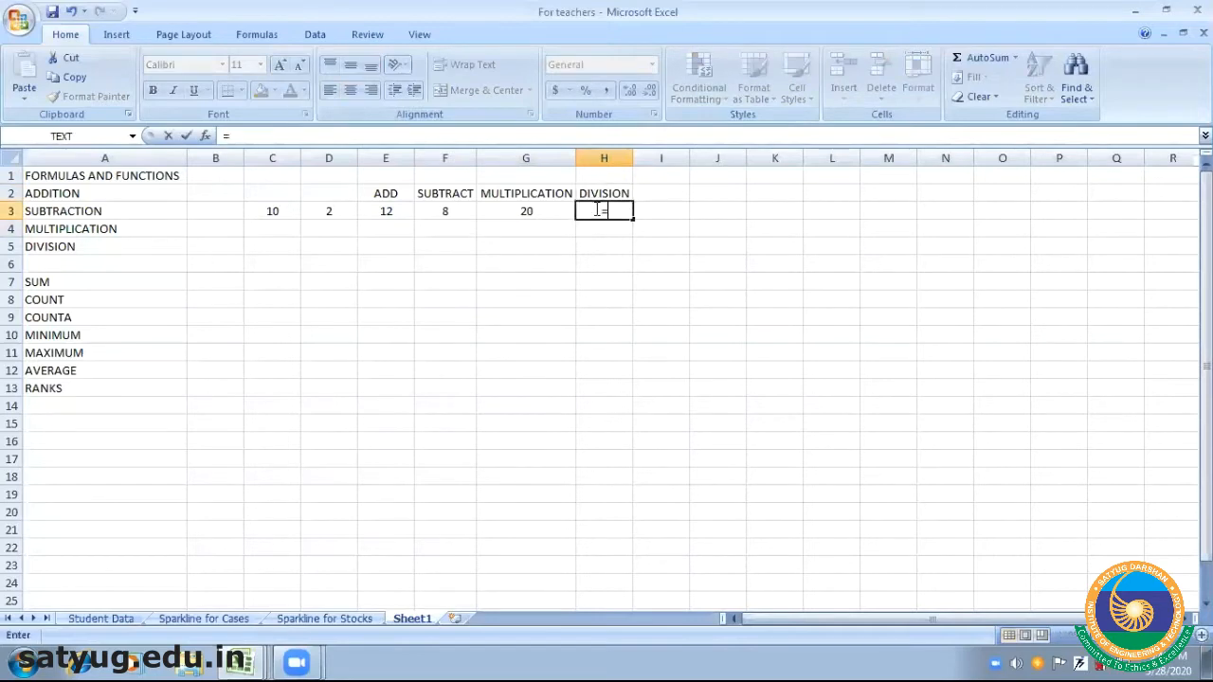
left_click(269, 211)
type("/")
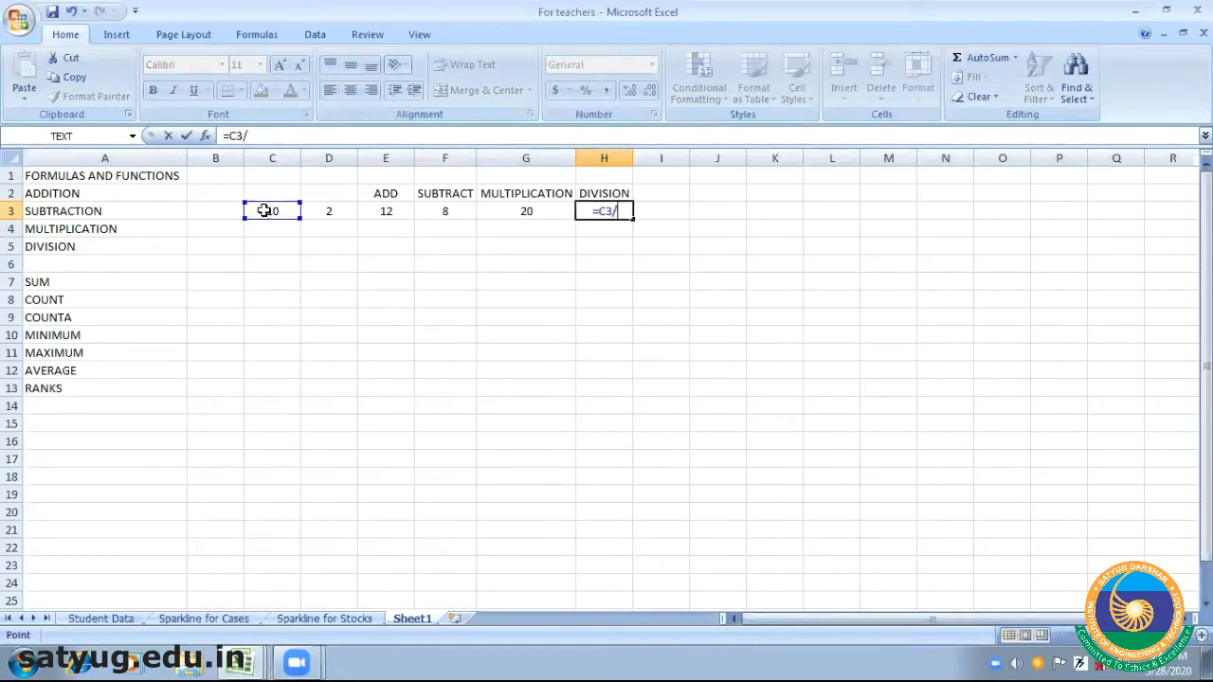
left_click(319, 211)
key("Return")
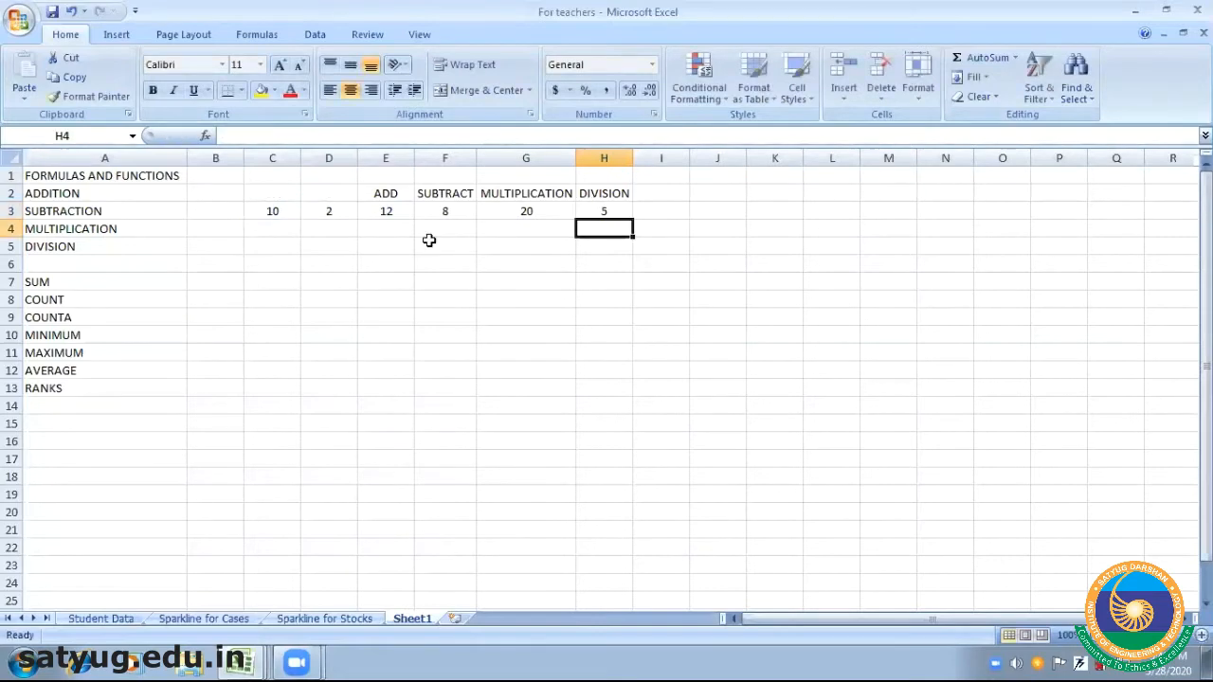
left_click(606, 207)
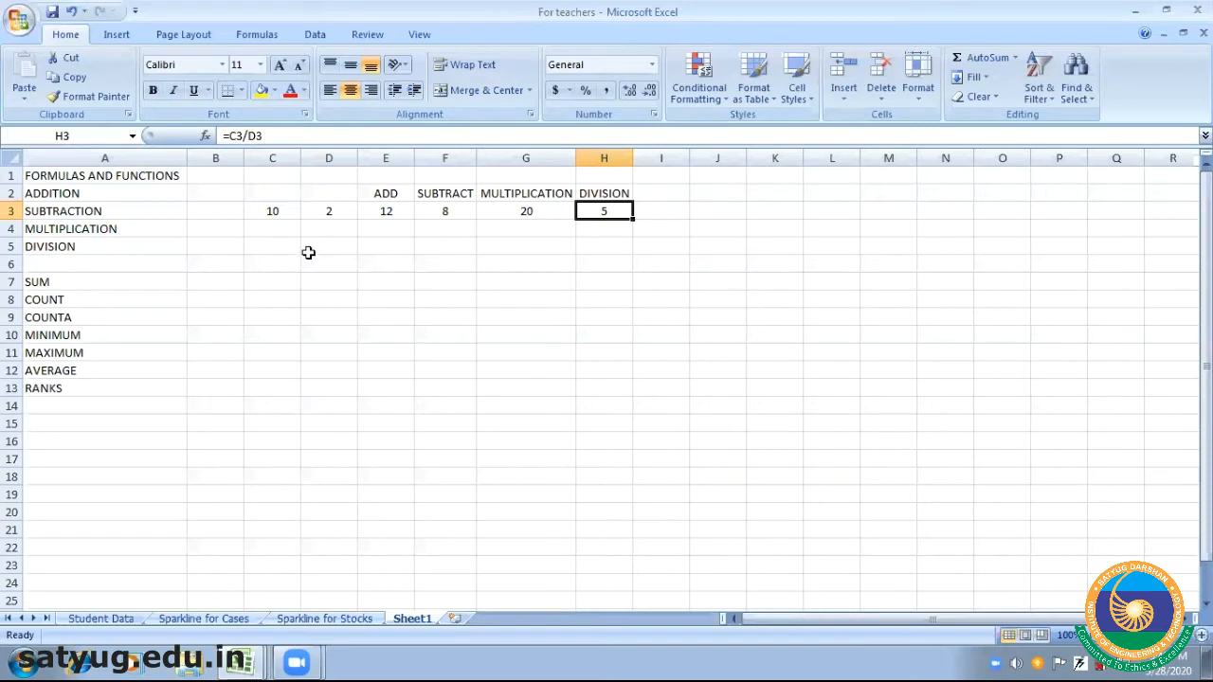
Change the second operand in cell D3 to 5 so the row 3 formulas recalculate
left_click(319, 215)
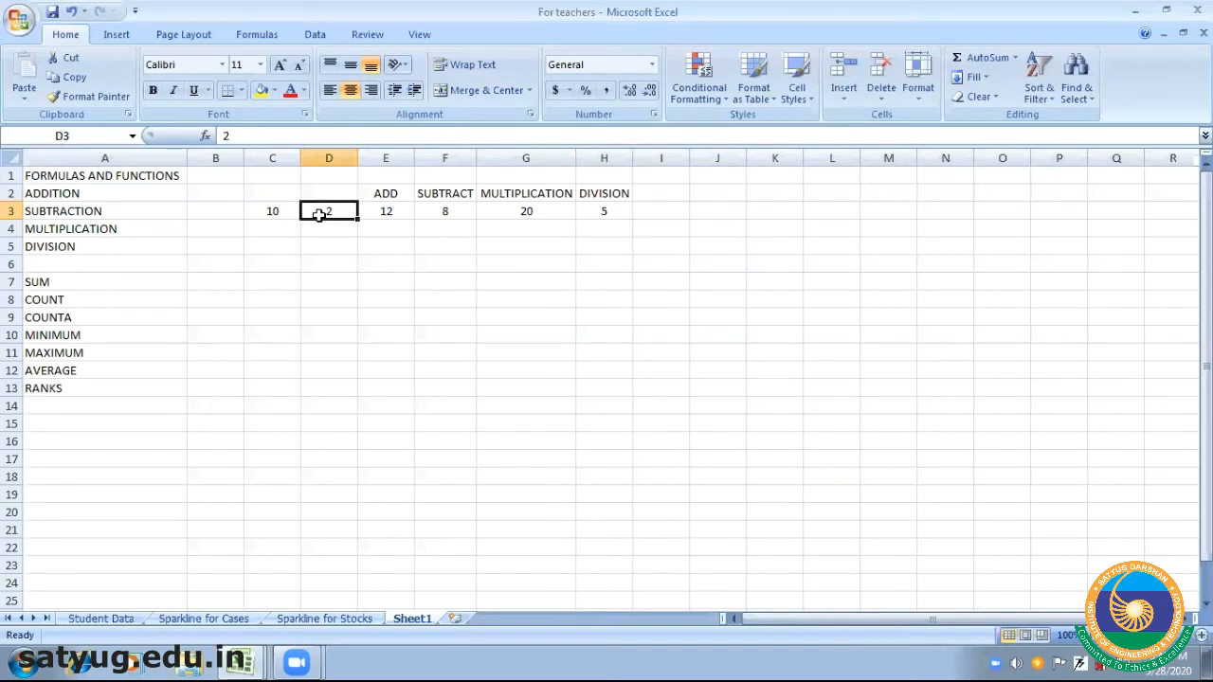
type("5")
key("Return")
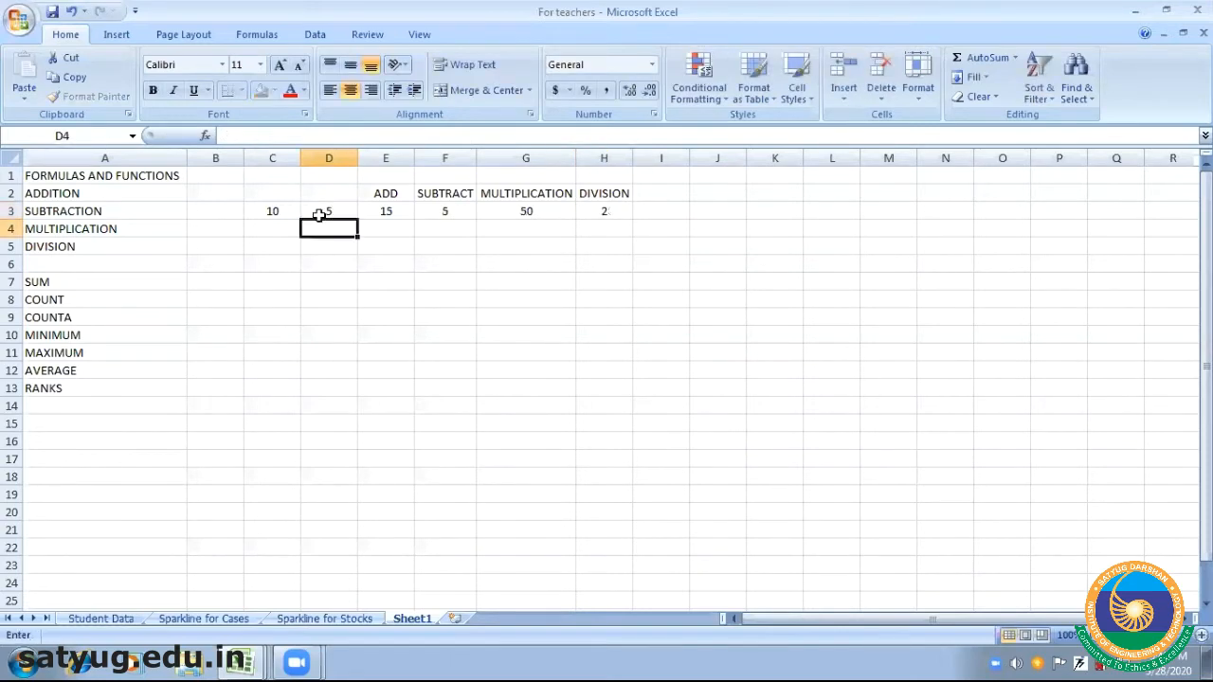
left_click(328, 303)
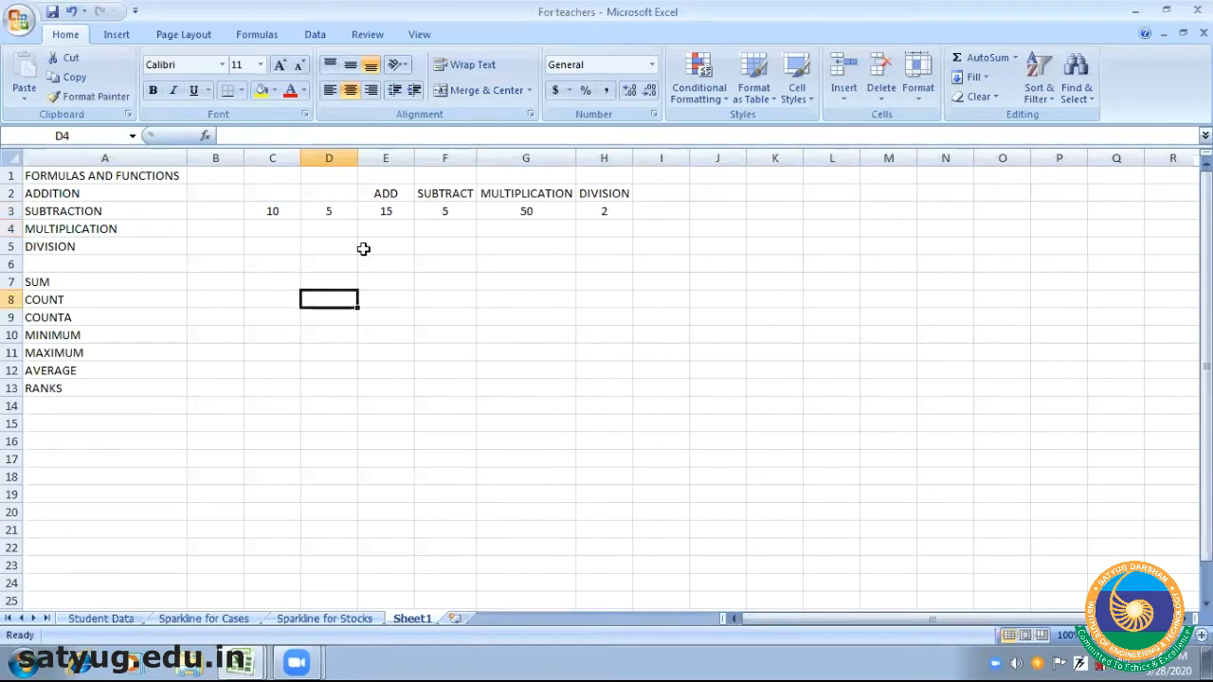
Examine row 3 cell by cell, checking the two operands and the formulas under the four operation headings
left_click(335, 213)
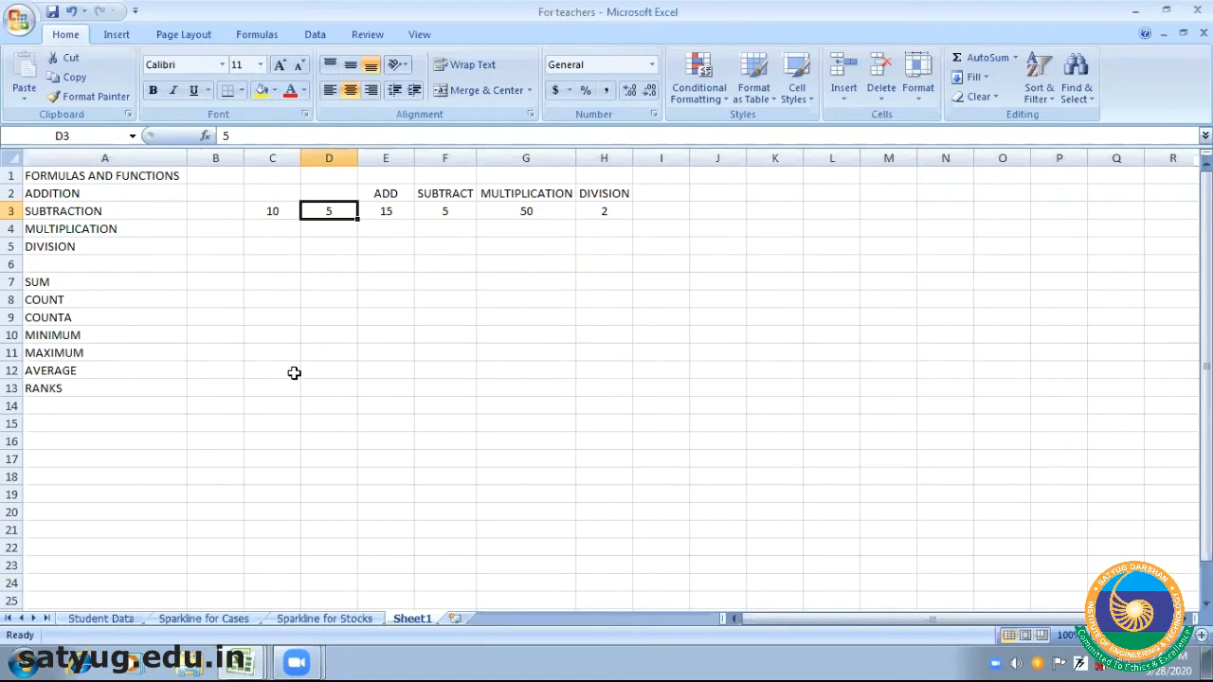
key("Right")
key("Right")
key("Right")
key("Right")
key("Right")
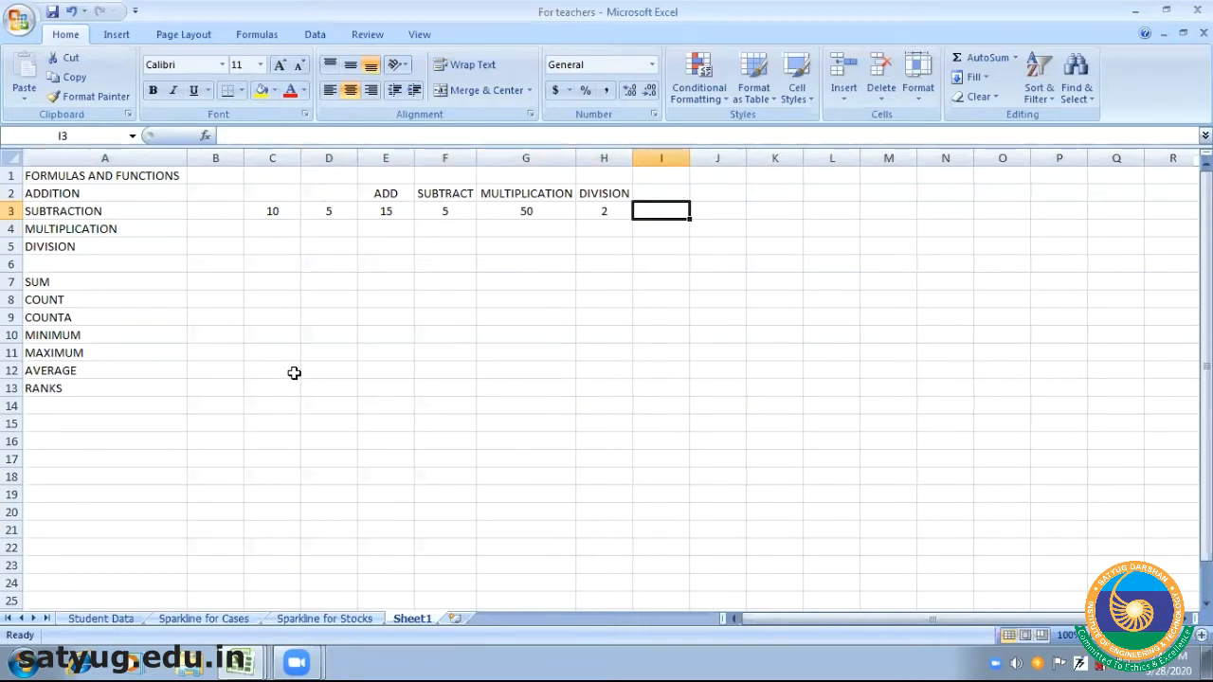
key("Left")
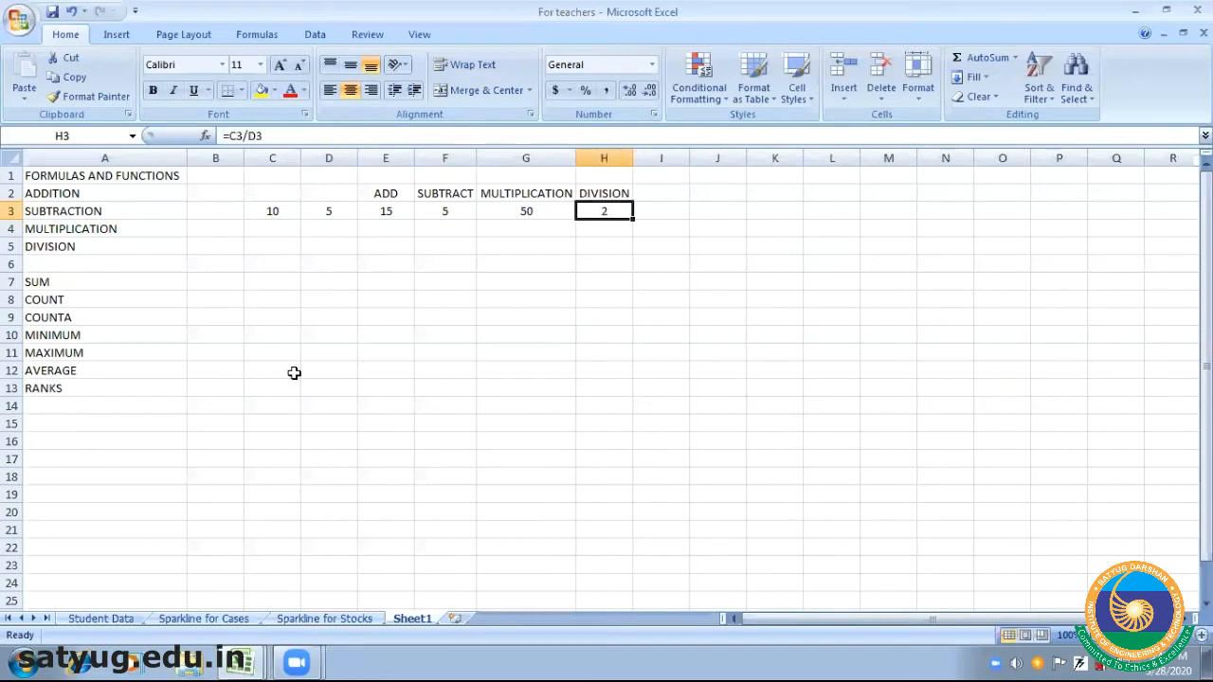
key("Left")
key("Left")
key("Left")
key("Left")
key("Left")
key("Left")
key("Right")
key("Right")
key("Right")
key("Right")
key("Right")
key("Right")
key("Right")
key("Left")
key("Left")
key("Left")
key("Left")
key("Left")
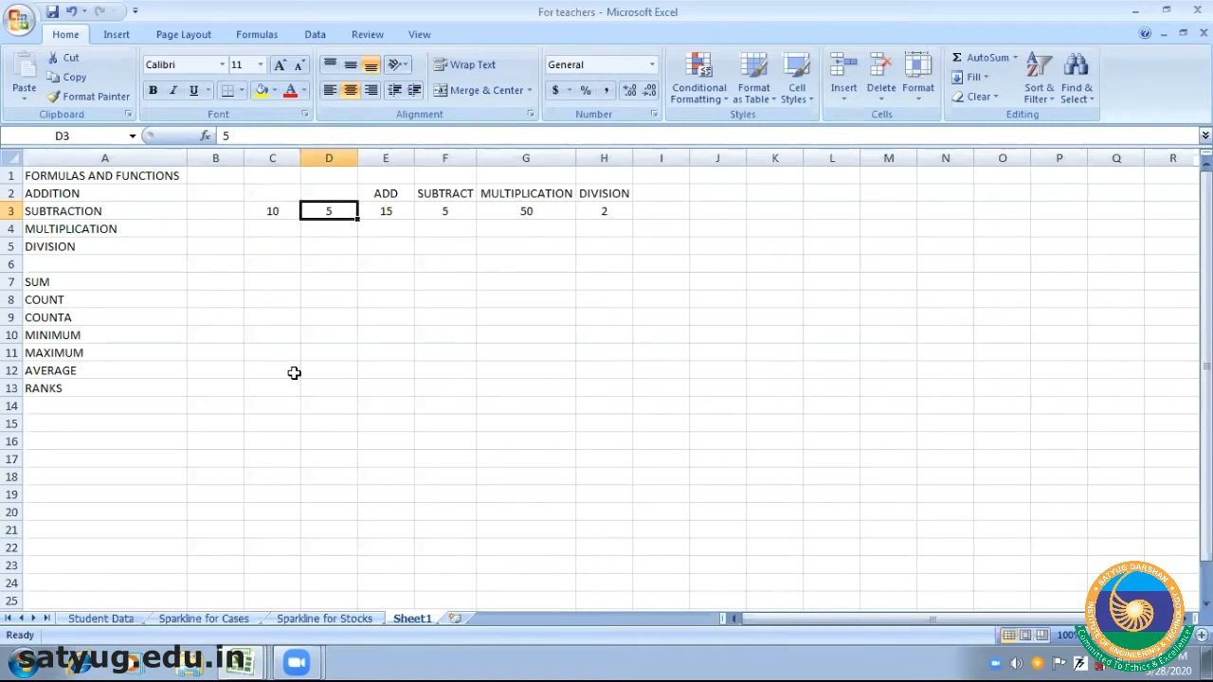
key("Left")
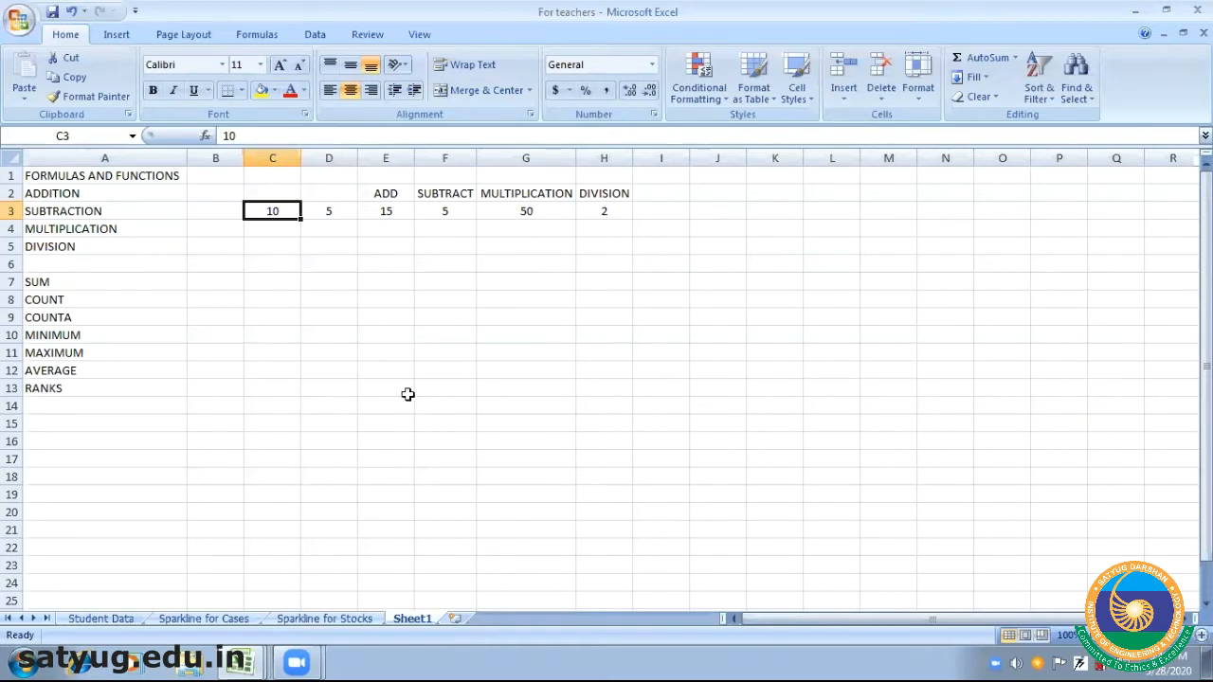
Enter a second pair of operands in row 6: 10 in C6 and 5 in D6
left_click(285, 266)
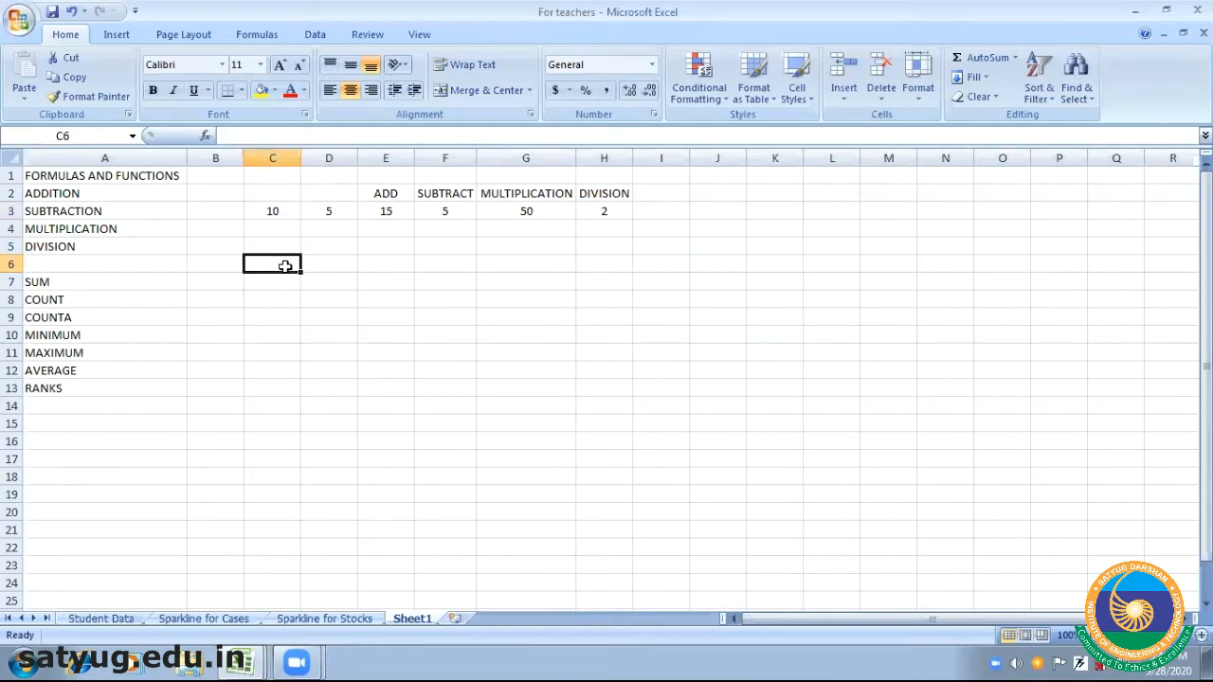
type("10")
key("Tab")
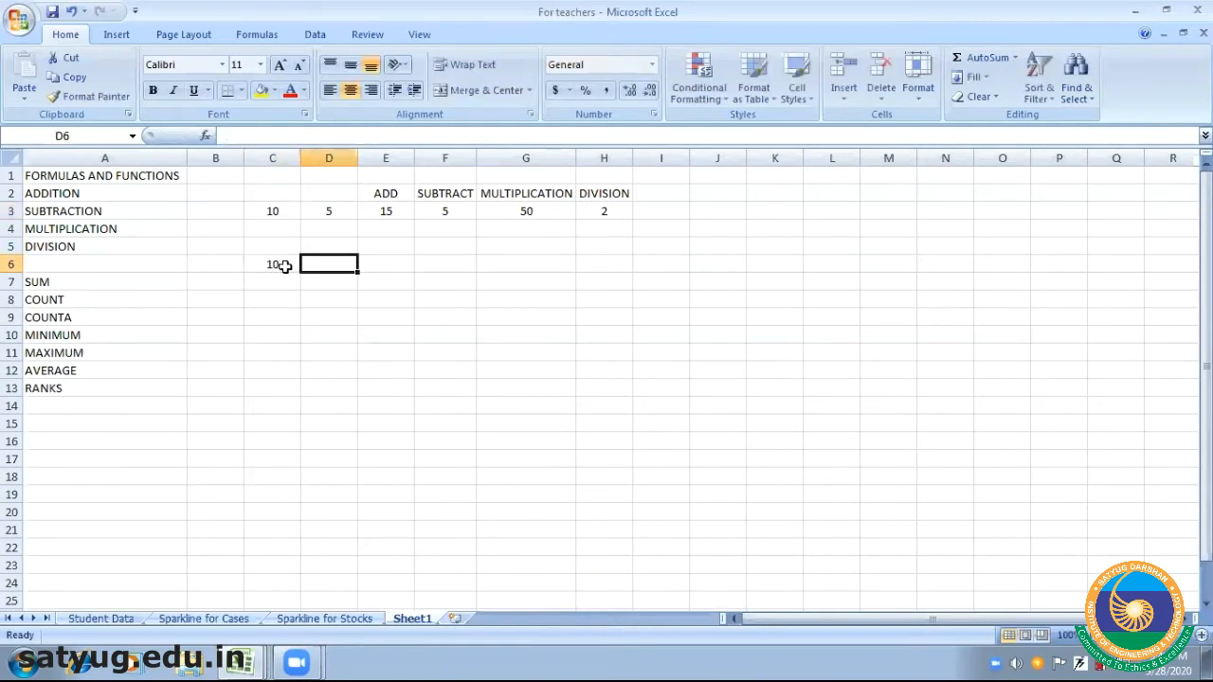
type("5")
key("Tab")
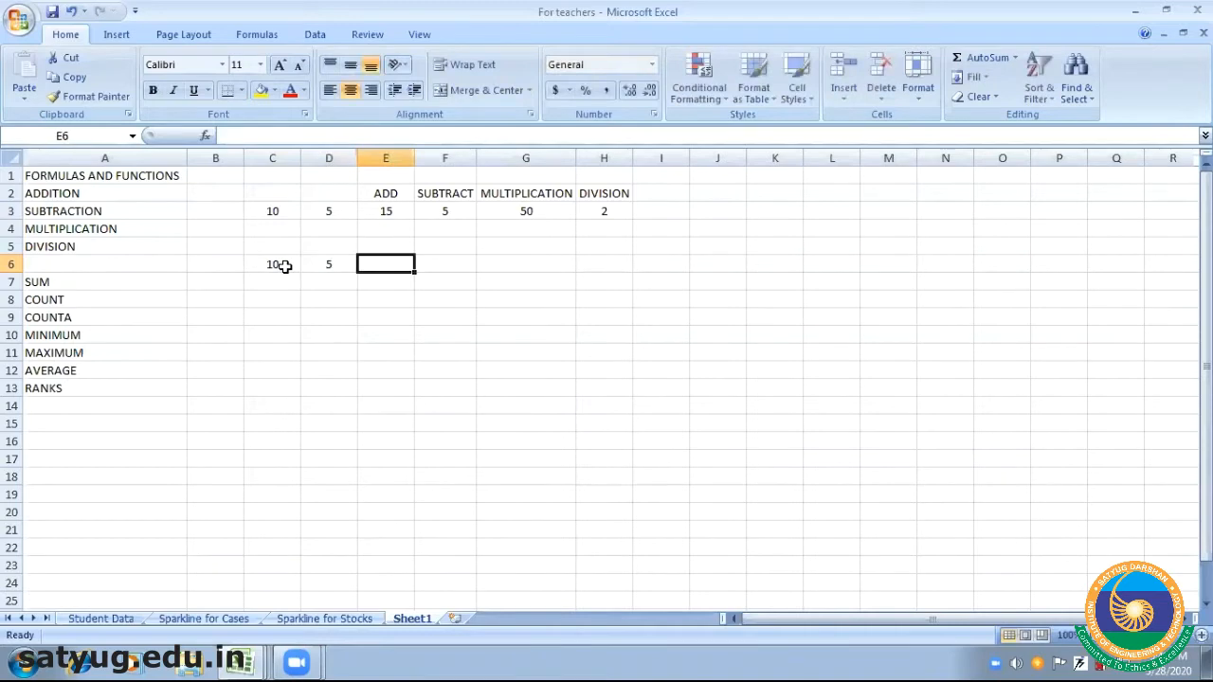
Enter the formula =C6+D6 in cell E6 and select that cell
type("=")
left_click(280, 265)
type("+")
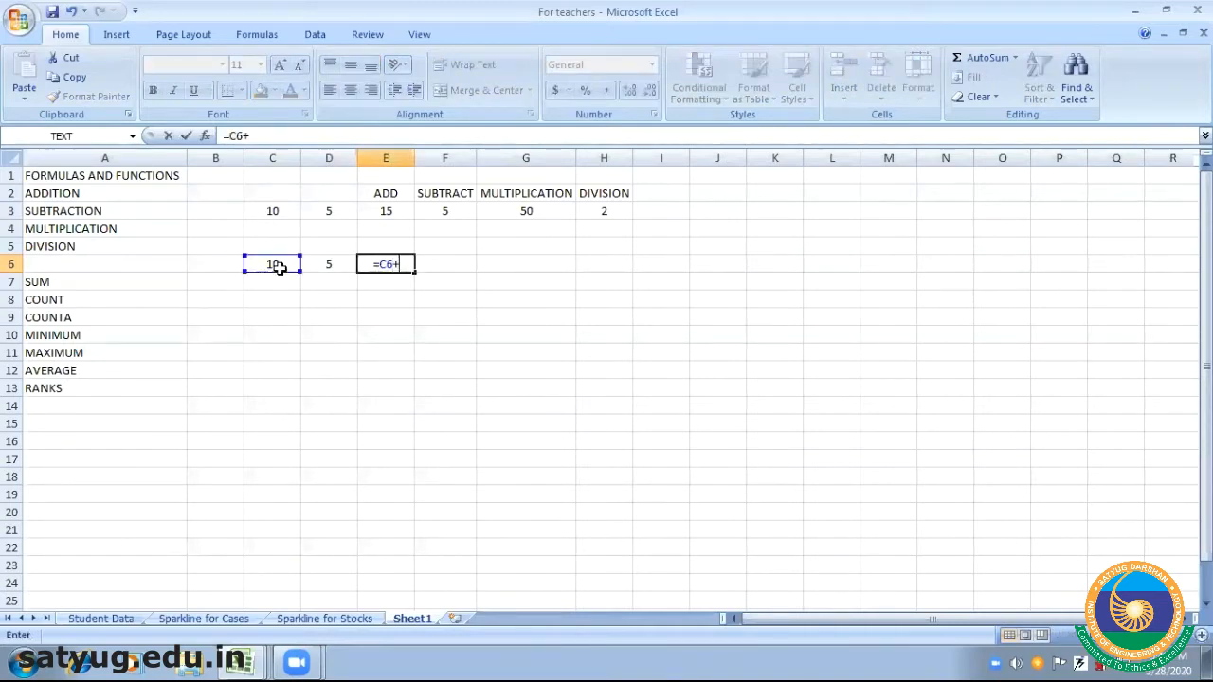
left_click(320, 265)
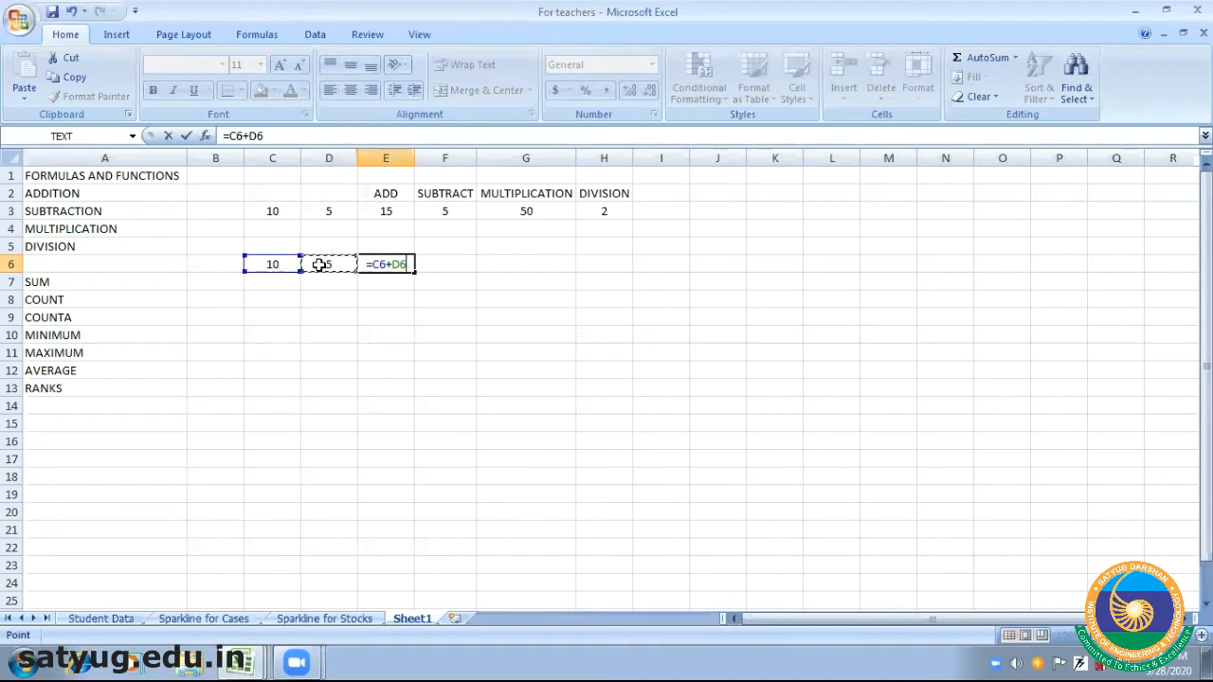
key("Return")
left_click(396, 267)
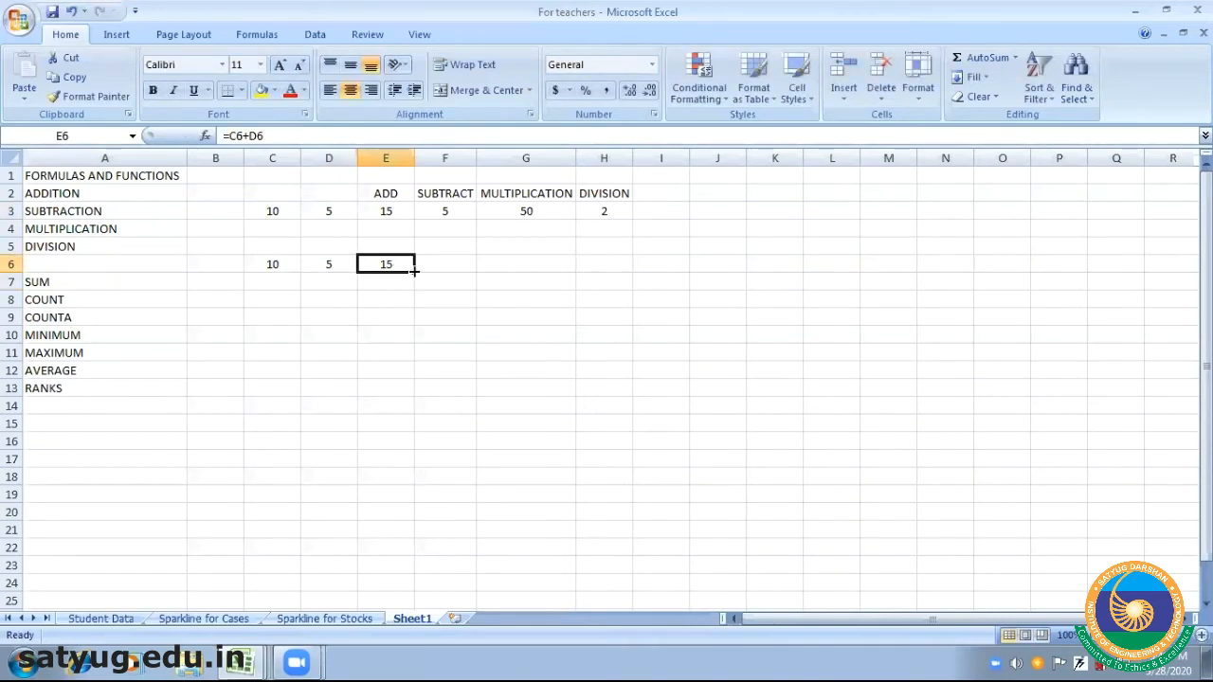
Enter two more first operands in column C: 3 in C7 and 5 in C8
left_click(282, 276)
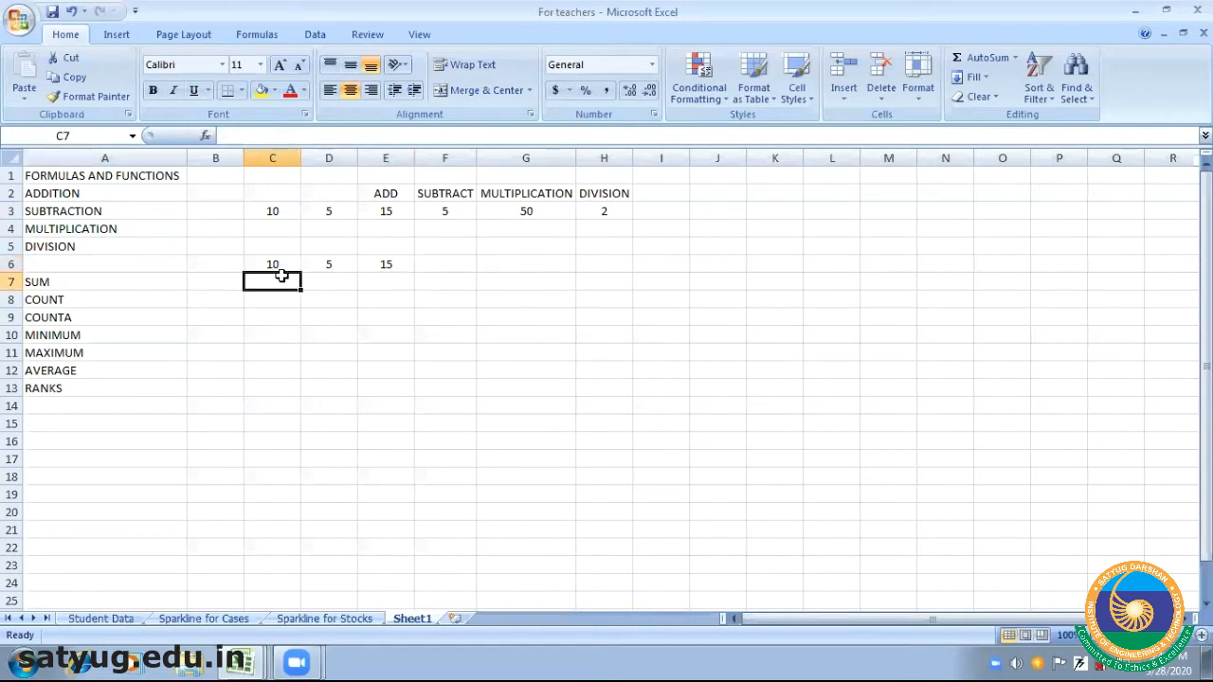
type("3")
key("Return")
type("5")
key("Return")
Enter the matching second operands in column D: 4 in D7 and 5 in D8
key("Up")
key("Right")
key("Up")
type("4")
key("Return")
type("5")
key("Return")
key("Up")
key("Up")
key("Right")
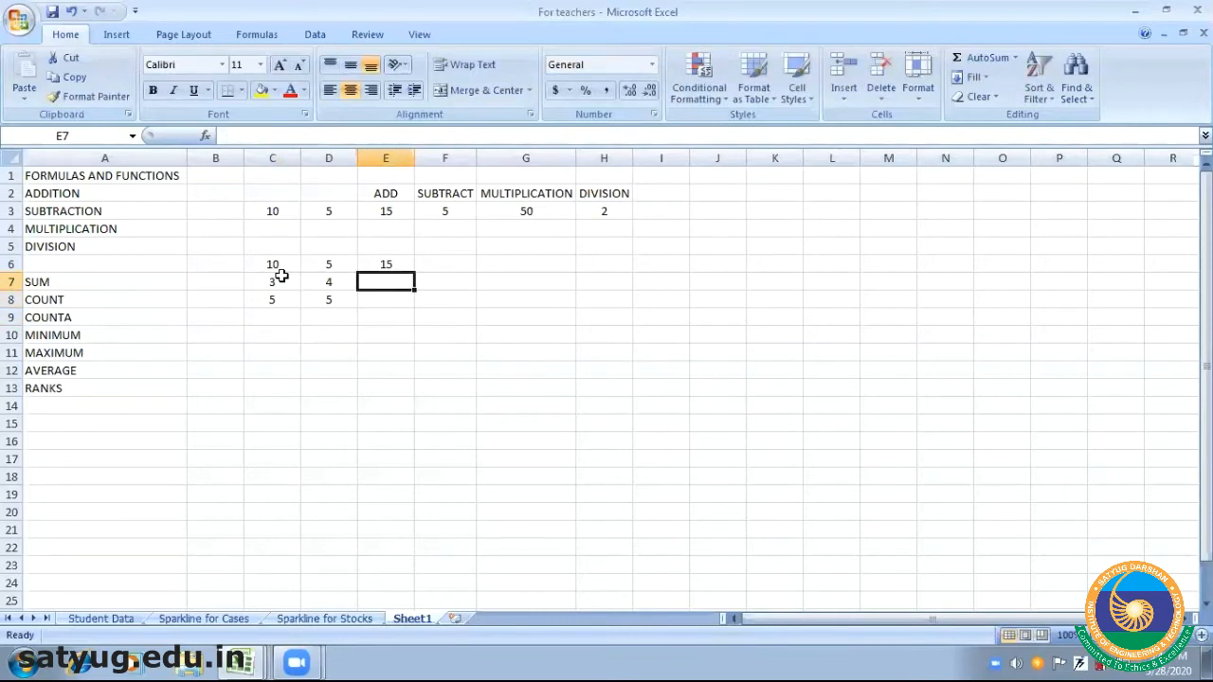
Fill the addition formula from E6 down to E8 and compare the cell references in E6 and E7
left_click(381, 266)
left_click_drag(412, 272, 413, 305)
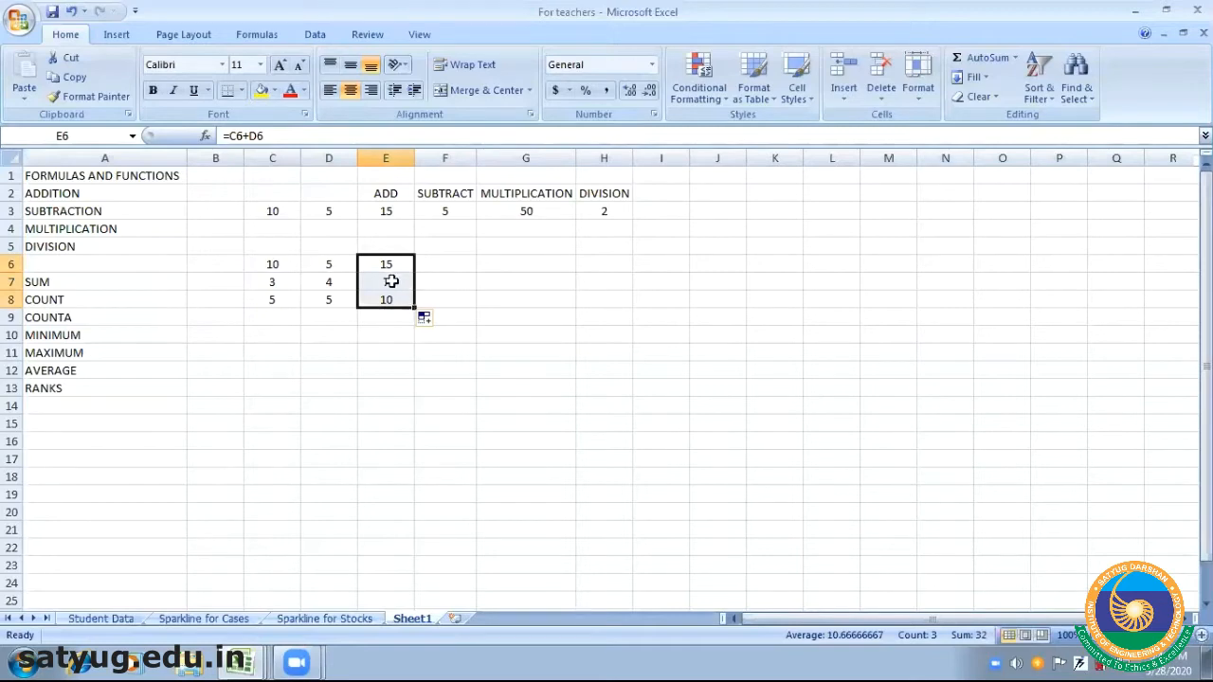
left_click(377, 282)
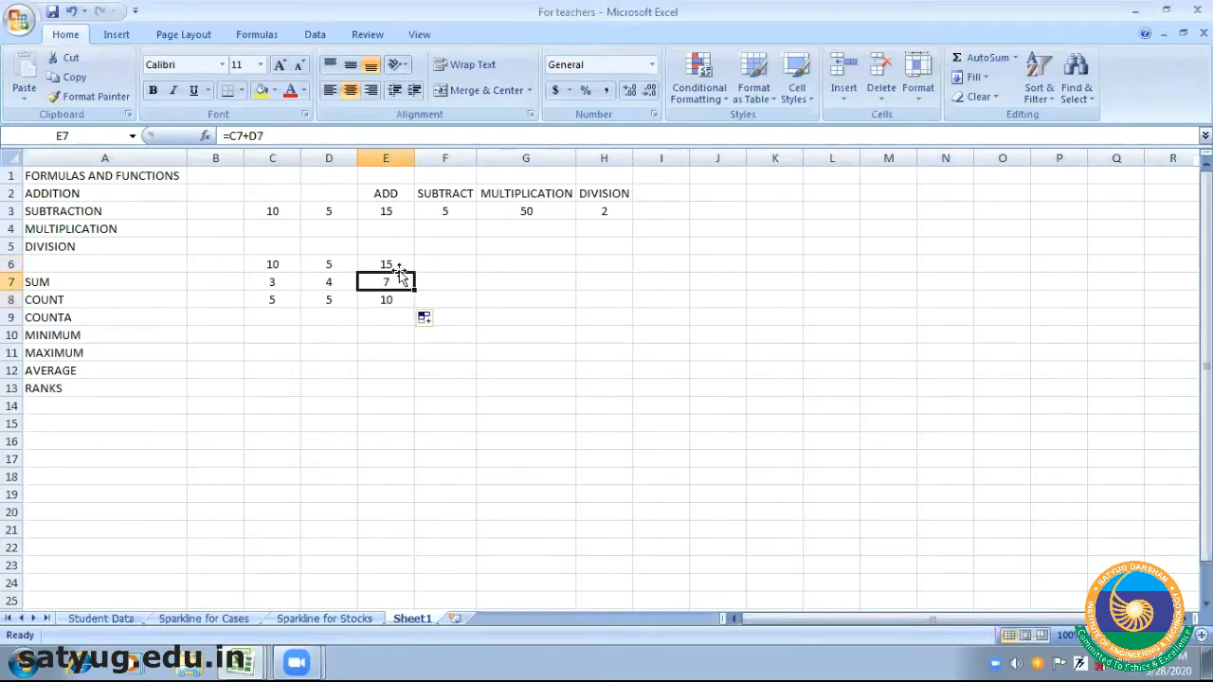
left_click(393, 262)
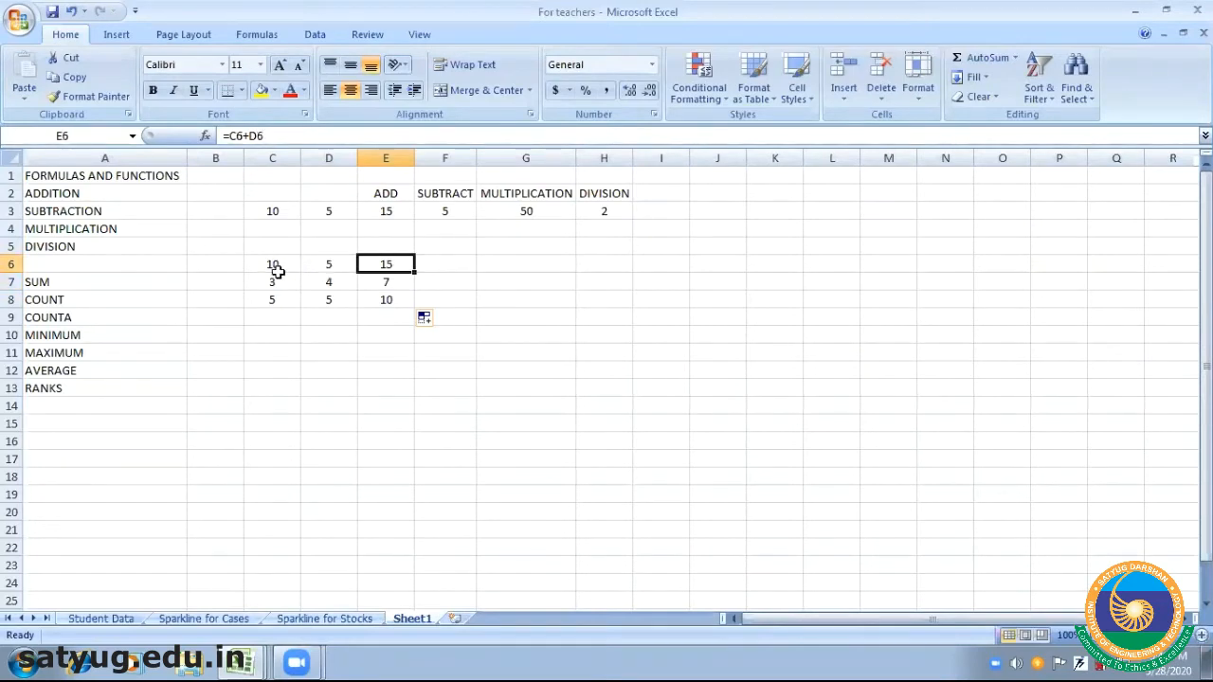
left_click(377, 283)
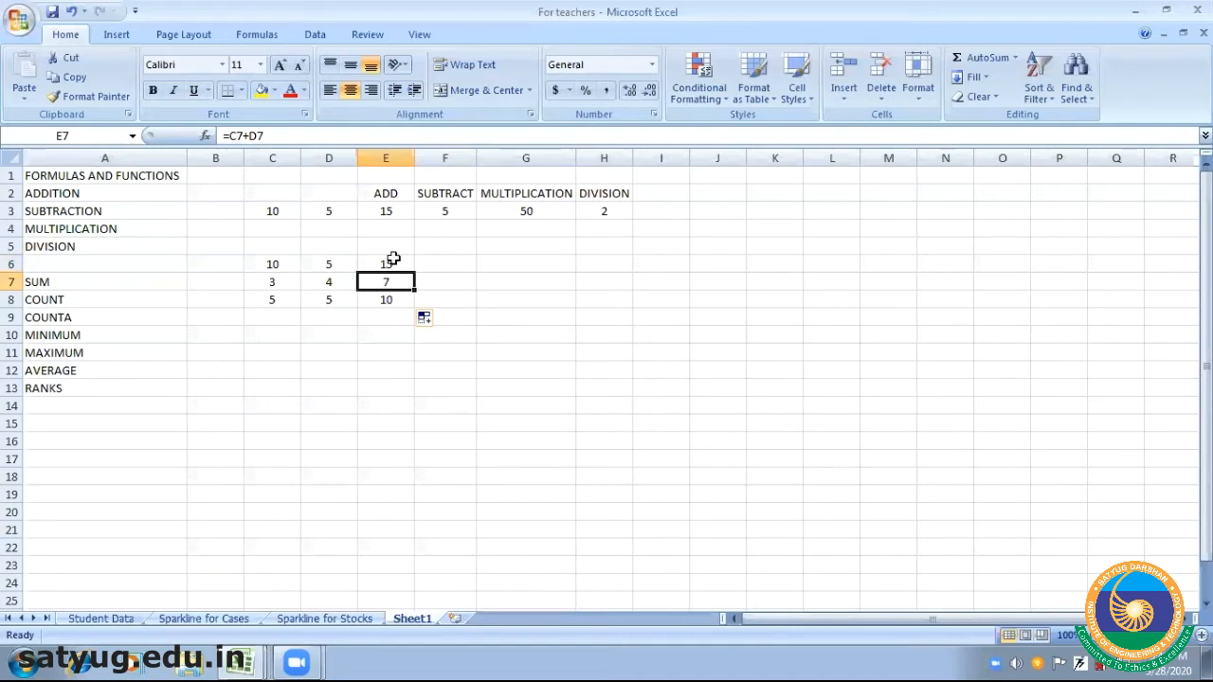
Fill the addition formula from E6 across to F6 and compare the cell references in the two cells
left_click(387, 263)
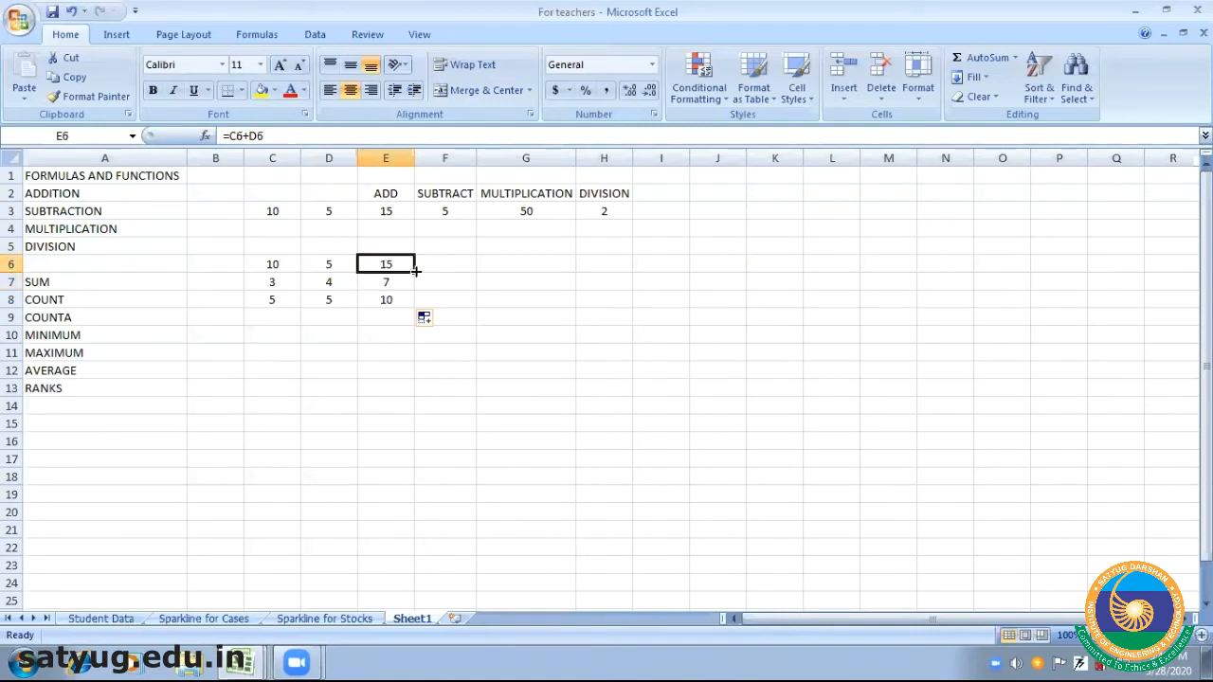
left_click_drag(414, 270, 466, 266)
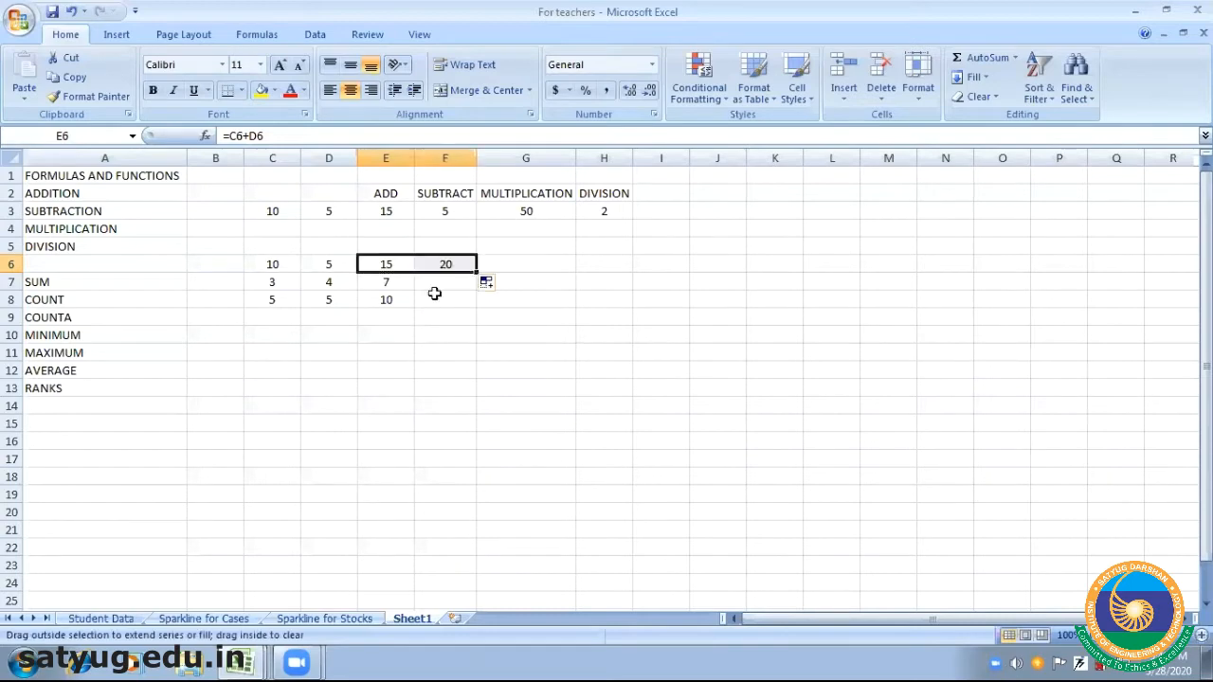
left_click(436, 303)
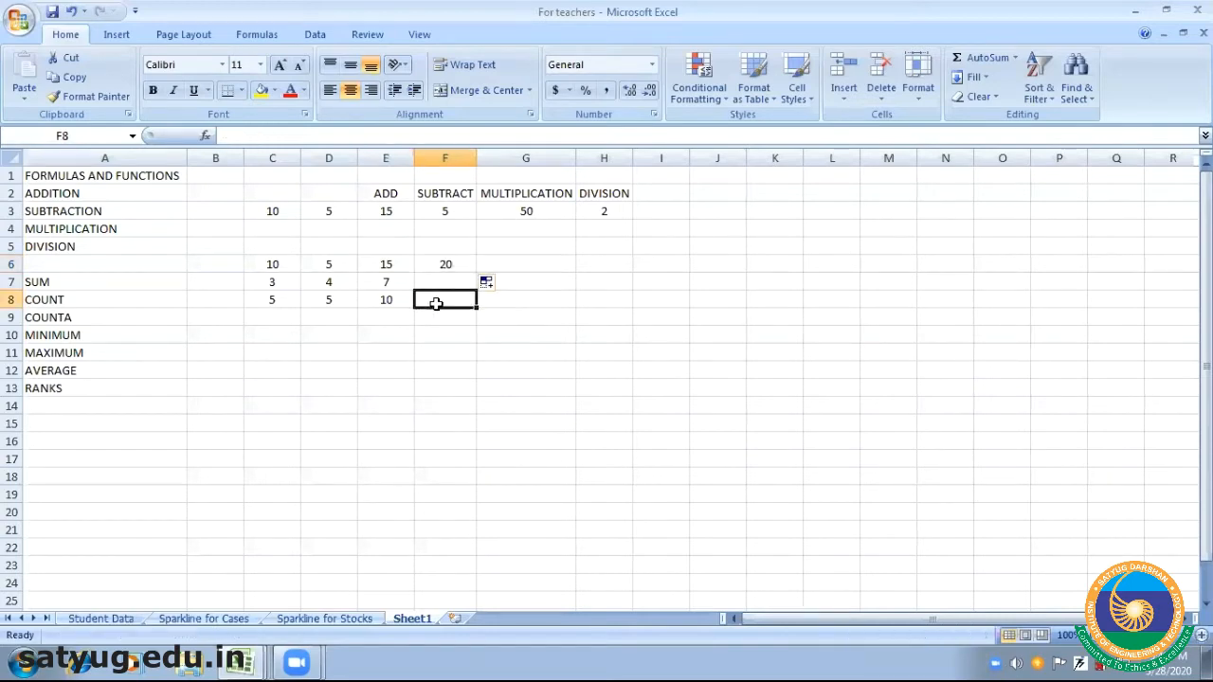
left_click(457, 264)
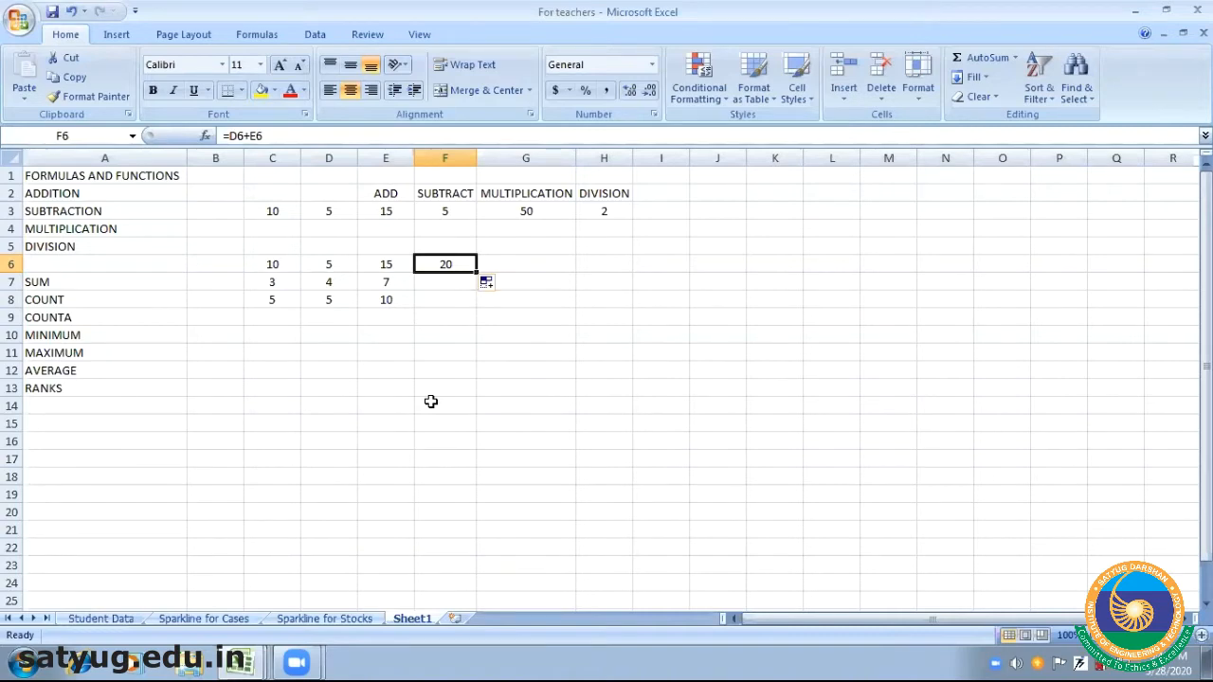
key("Left")
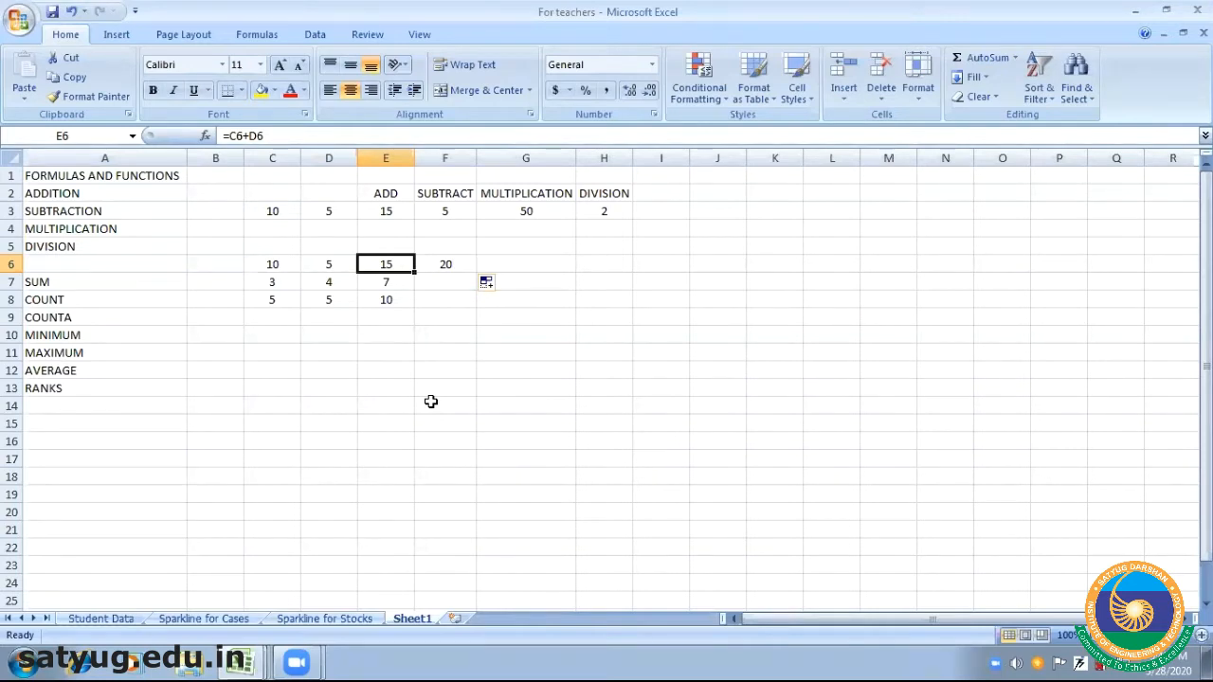
key("Right")
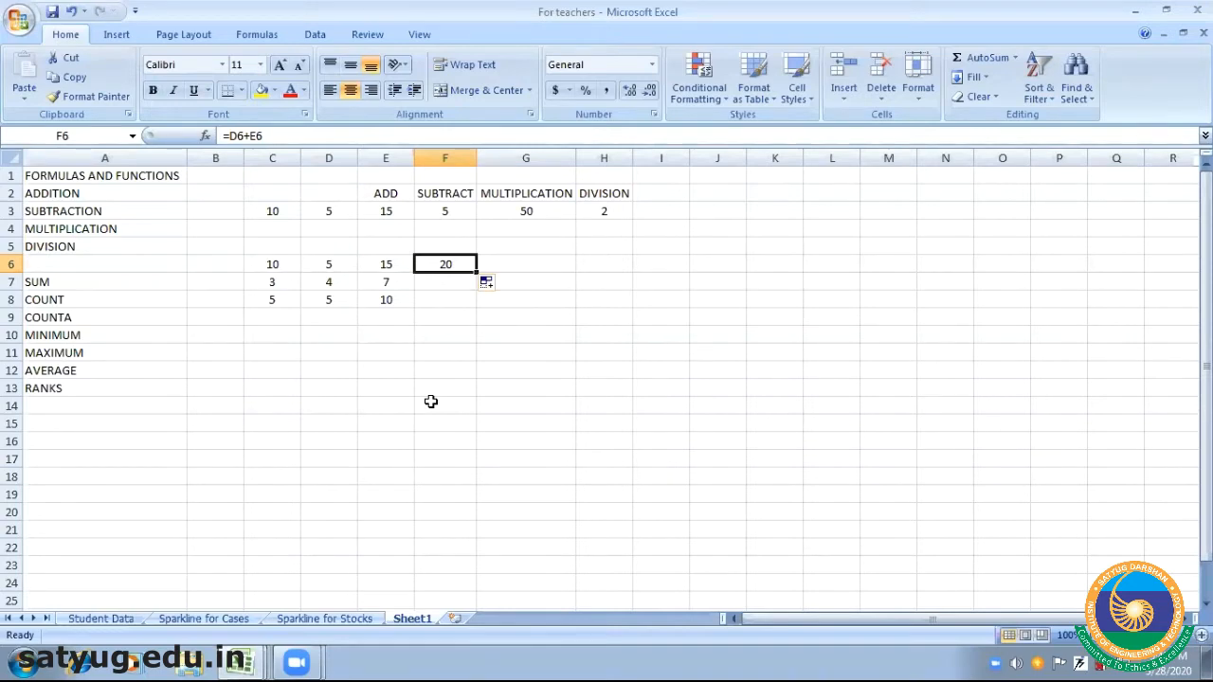
key("Left")
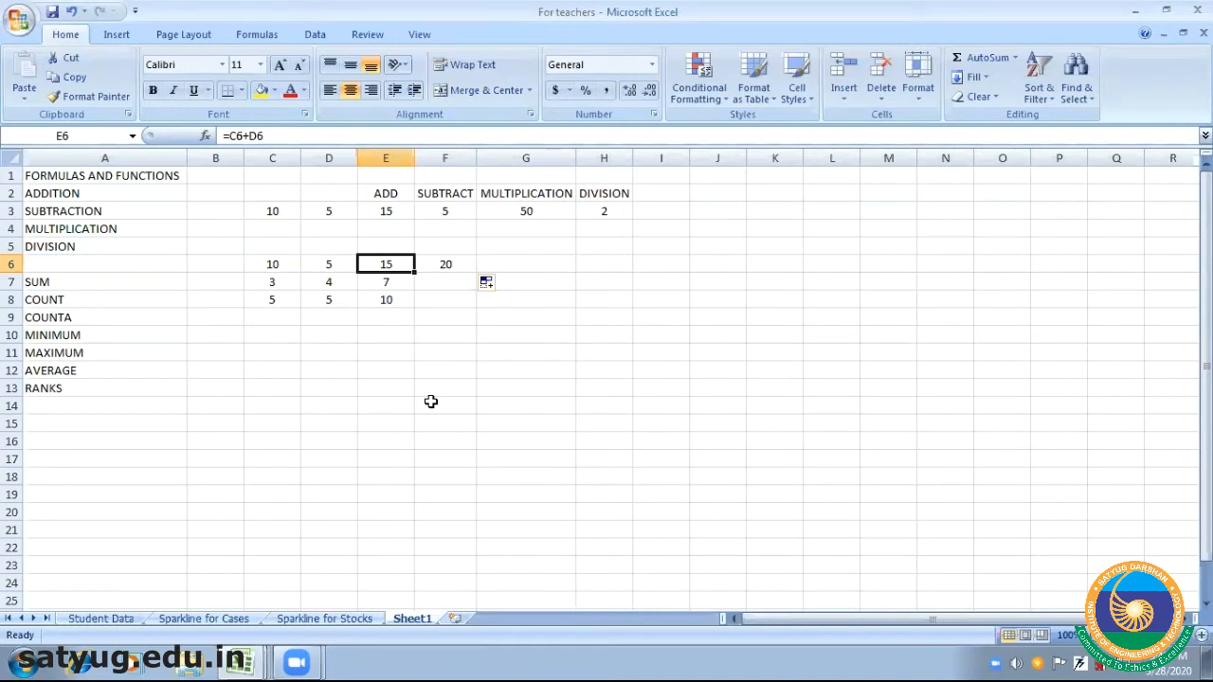
key("Right")
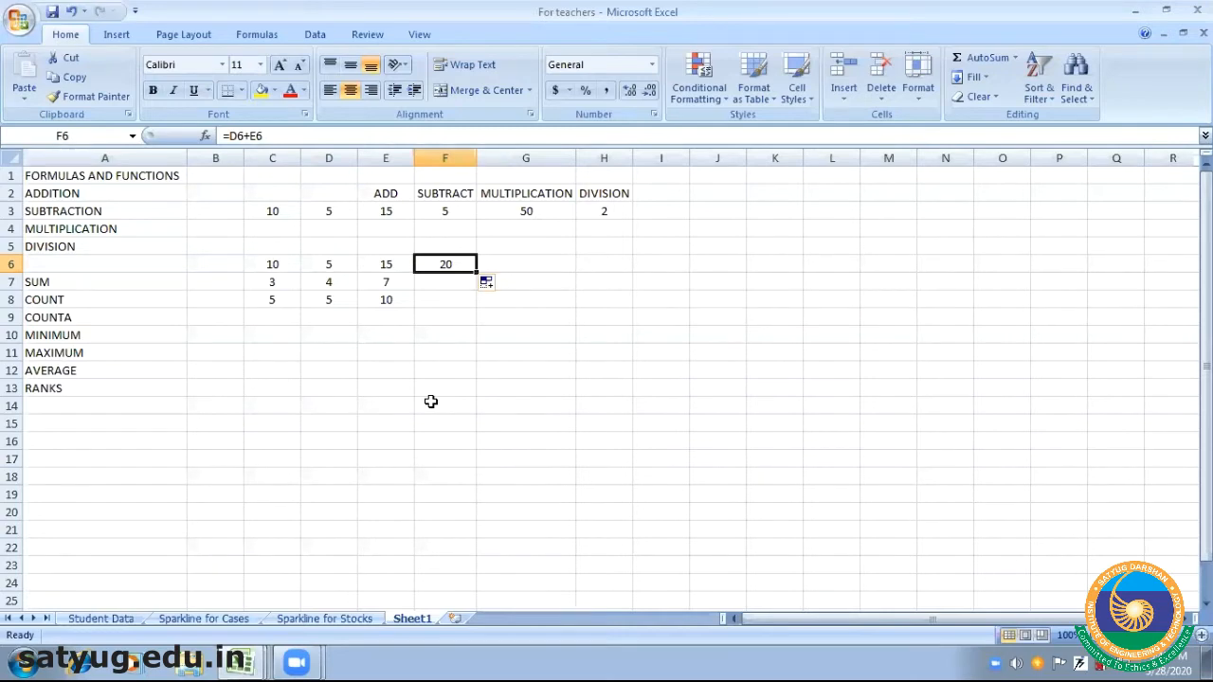
Copy the formula from F6 and paste it into J6
key("ctrl+c")
key("Right")
key("Right")
key("Right")
key("Right")
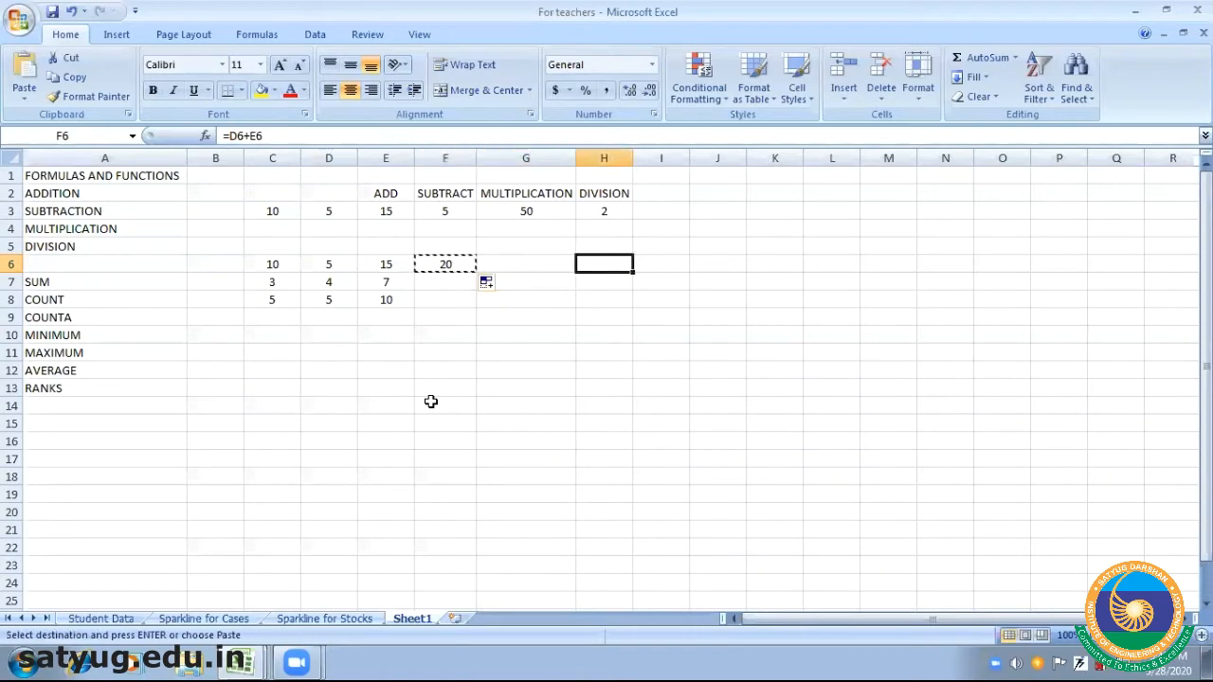
key("ctrl+v")
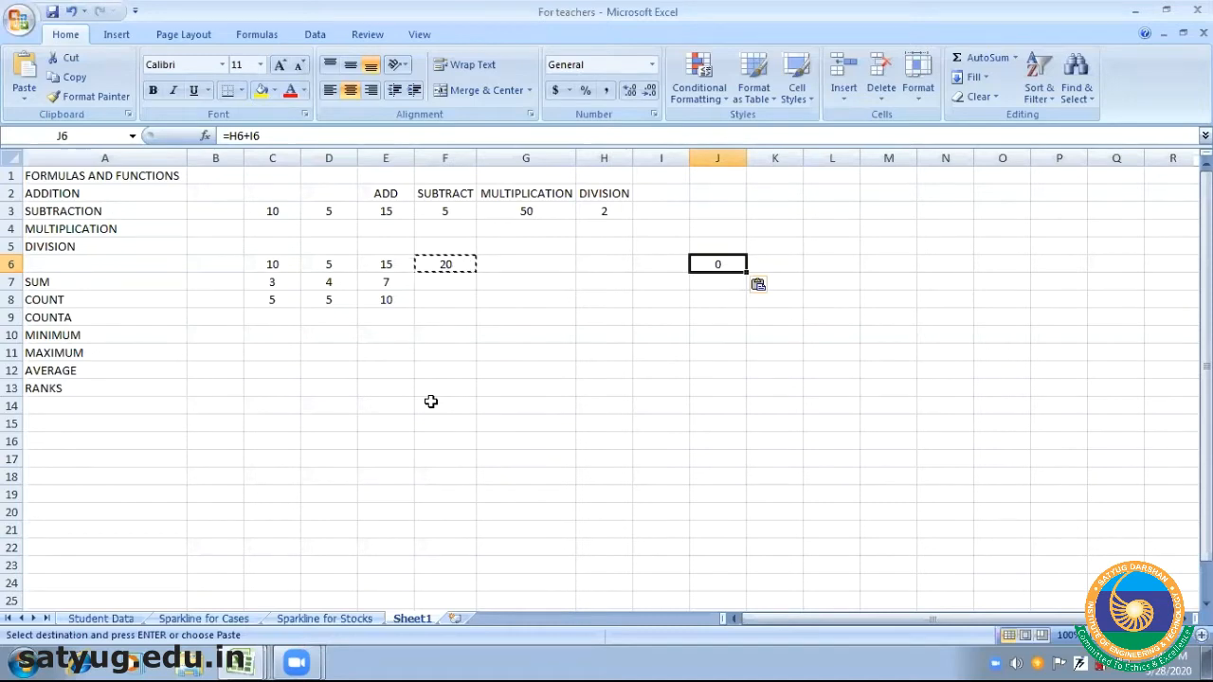
key("Escape")
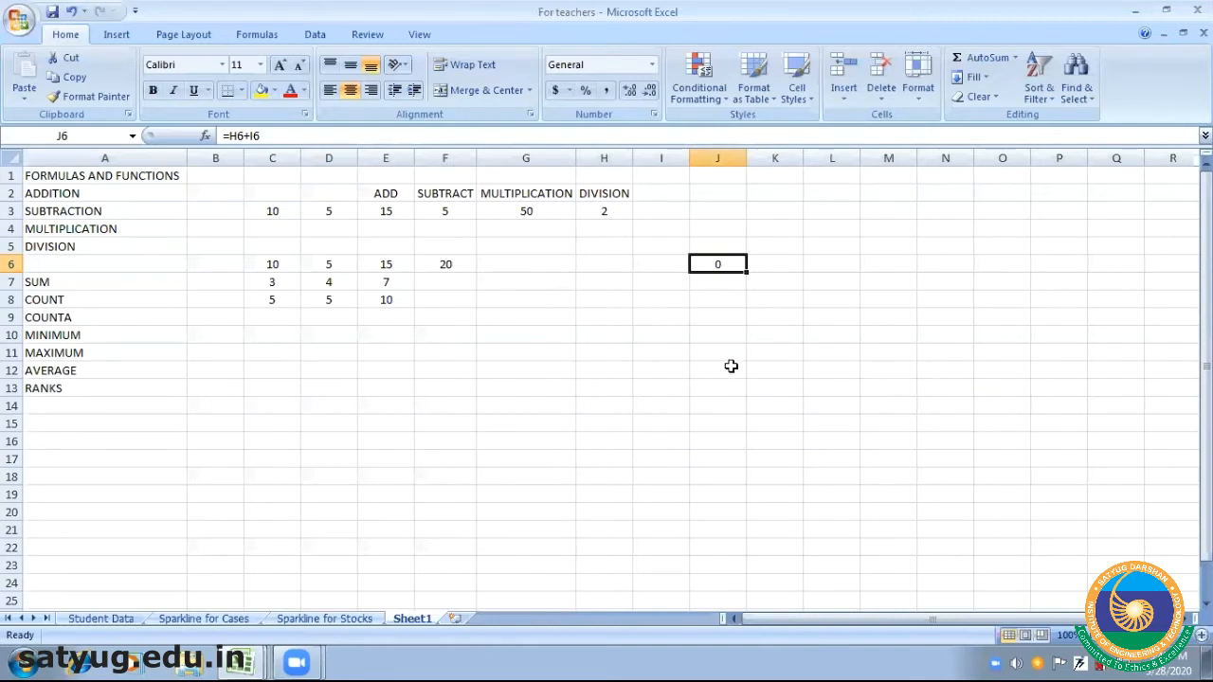
Enter 1 in H6 and 2 in I6 as the operands for the formula in J6
key("Left")
key("Left")
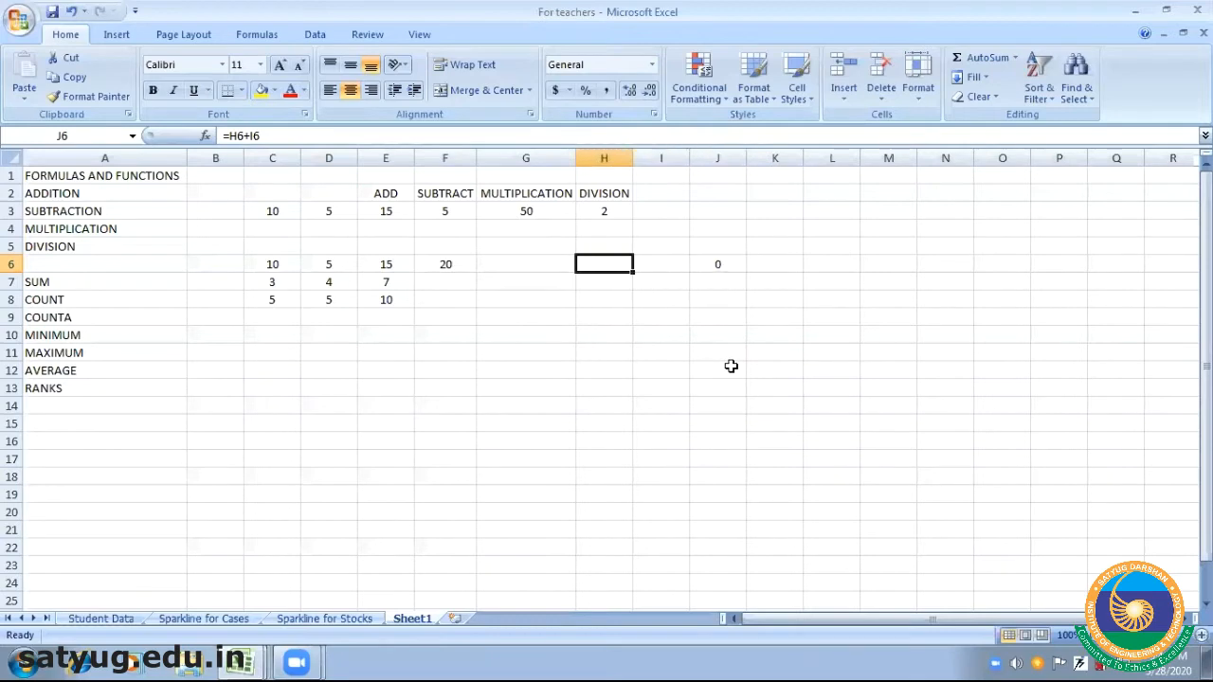
type("1")
key("Right")
type("2")
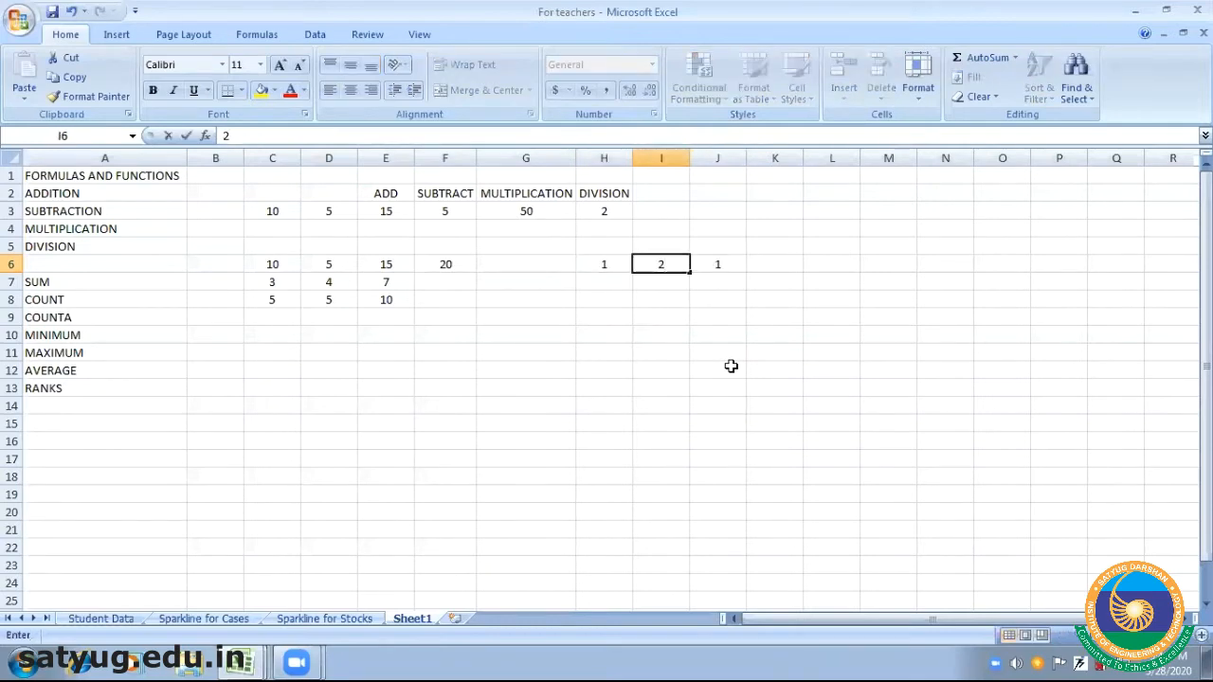
key("Right")
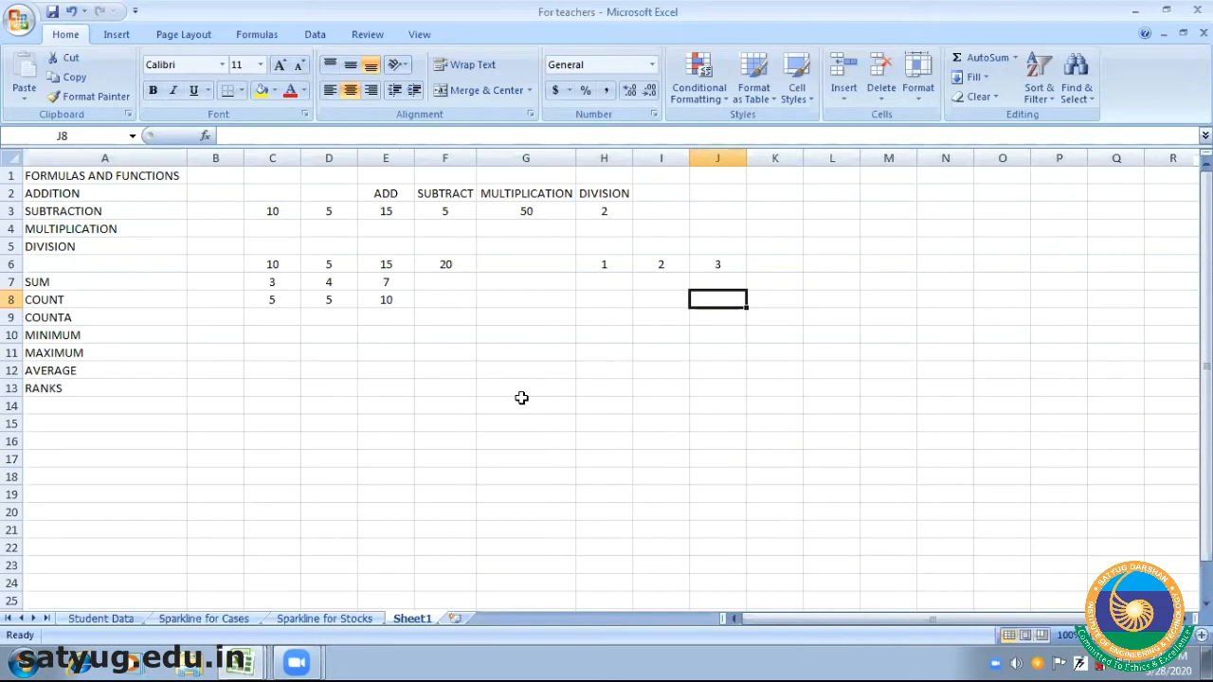
Examine the operands in column C cell by cell, from C3 down to C10
left_click(261, 212)
key("Down")
key("Down")
key("Down")
key("Down")
key("Down")
key("Down")
key("Down")
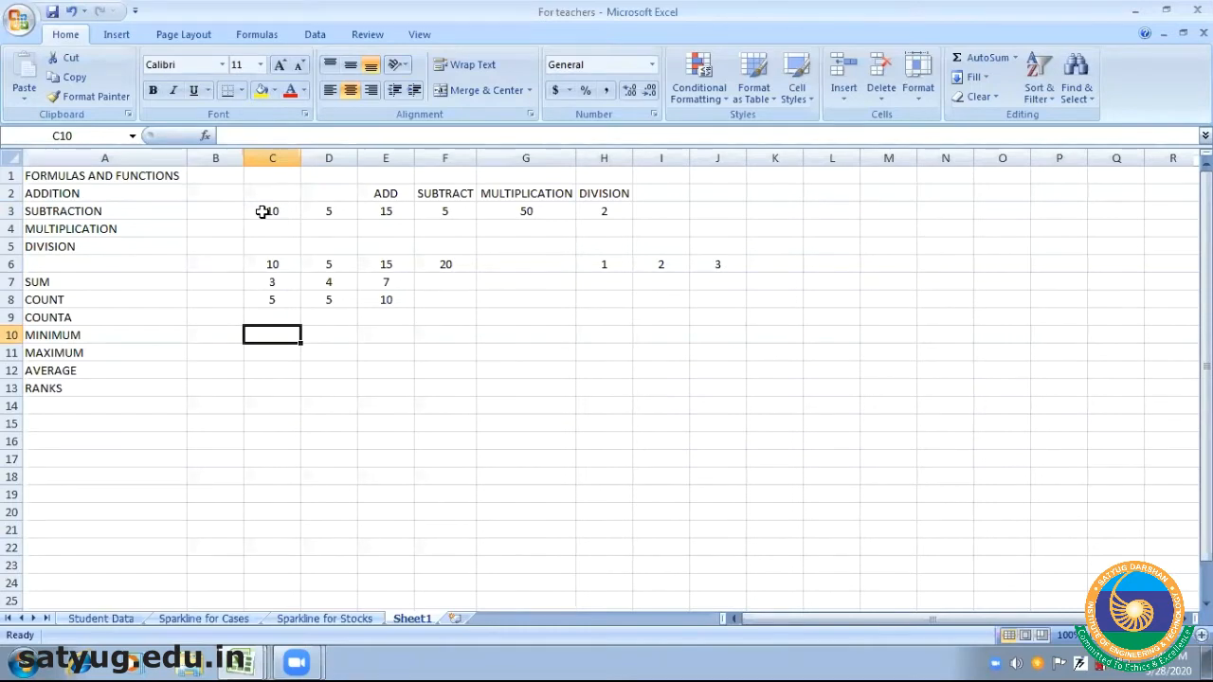
Add the heading PARENTHESIS in I2 and autofit the width of column I to it
left_click(649, 189)
type("P")
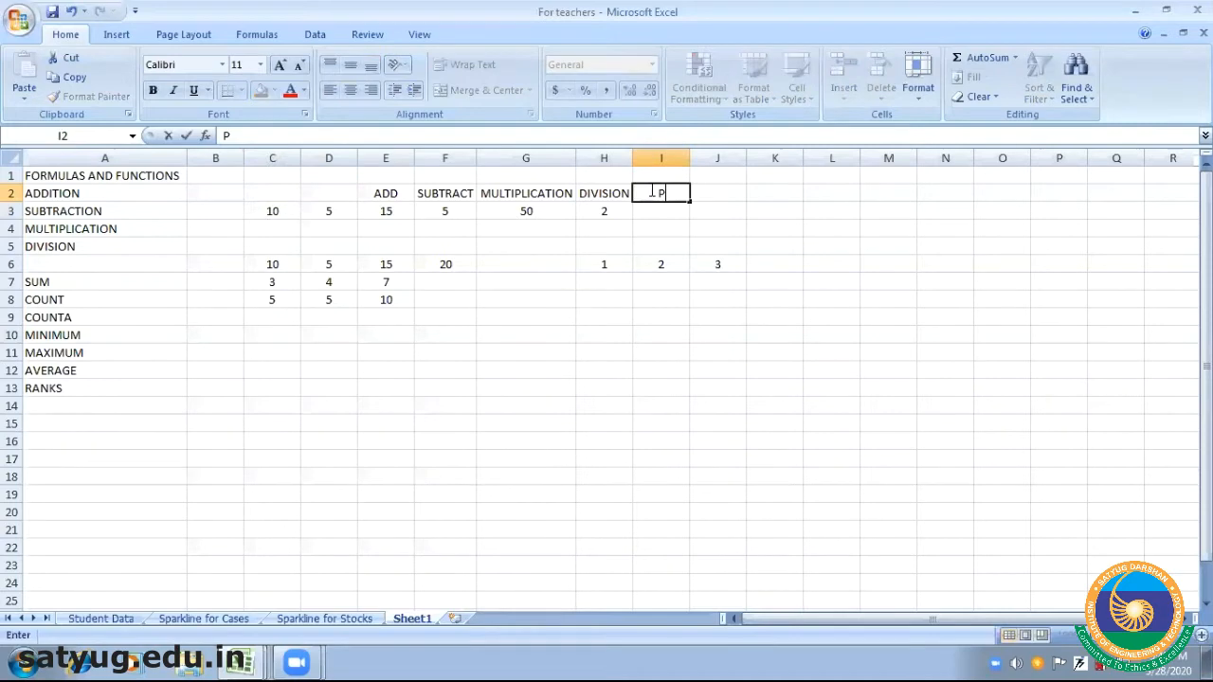
type("ARENTHESIS")
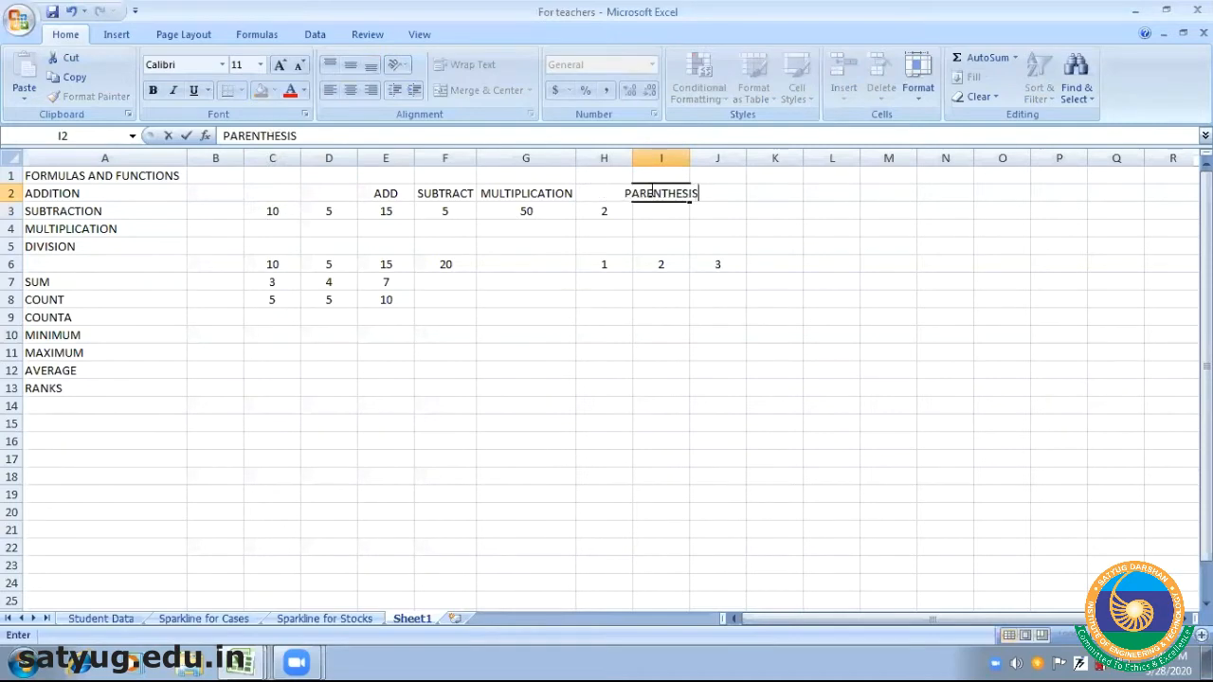
double_click(687, 155)
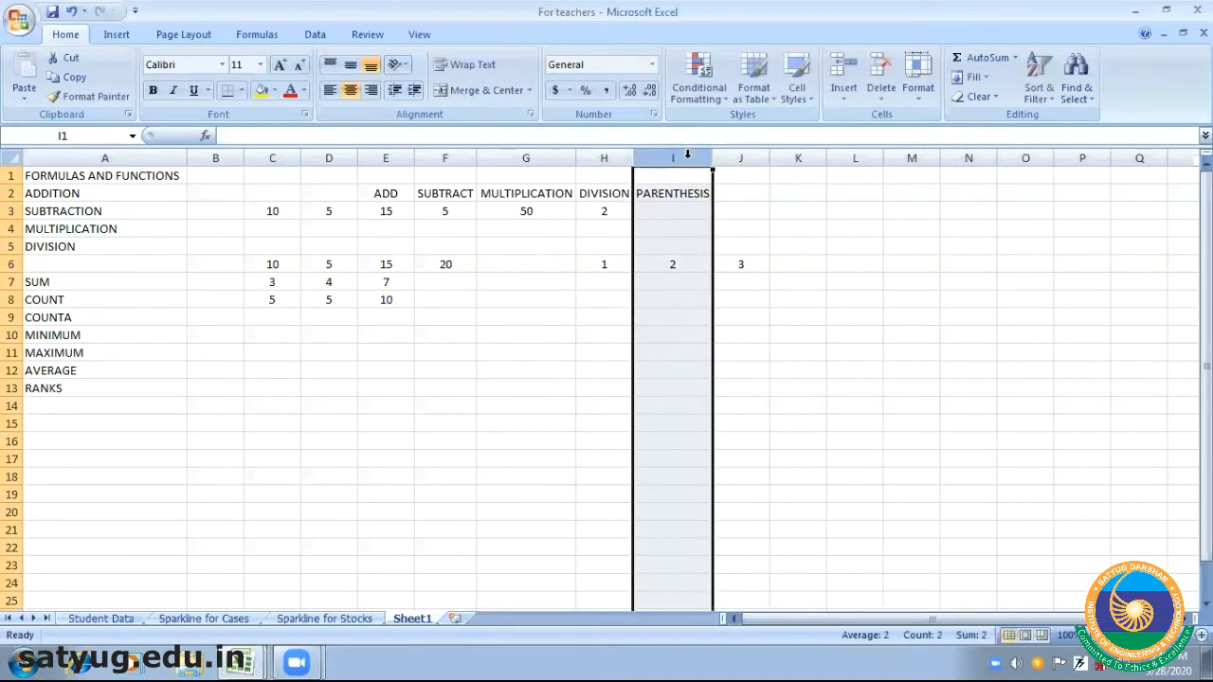
Enter the heading DMAS in cell K2
left_click(805, 192)
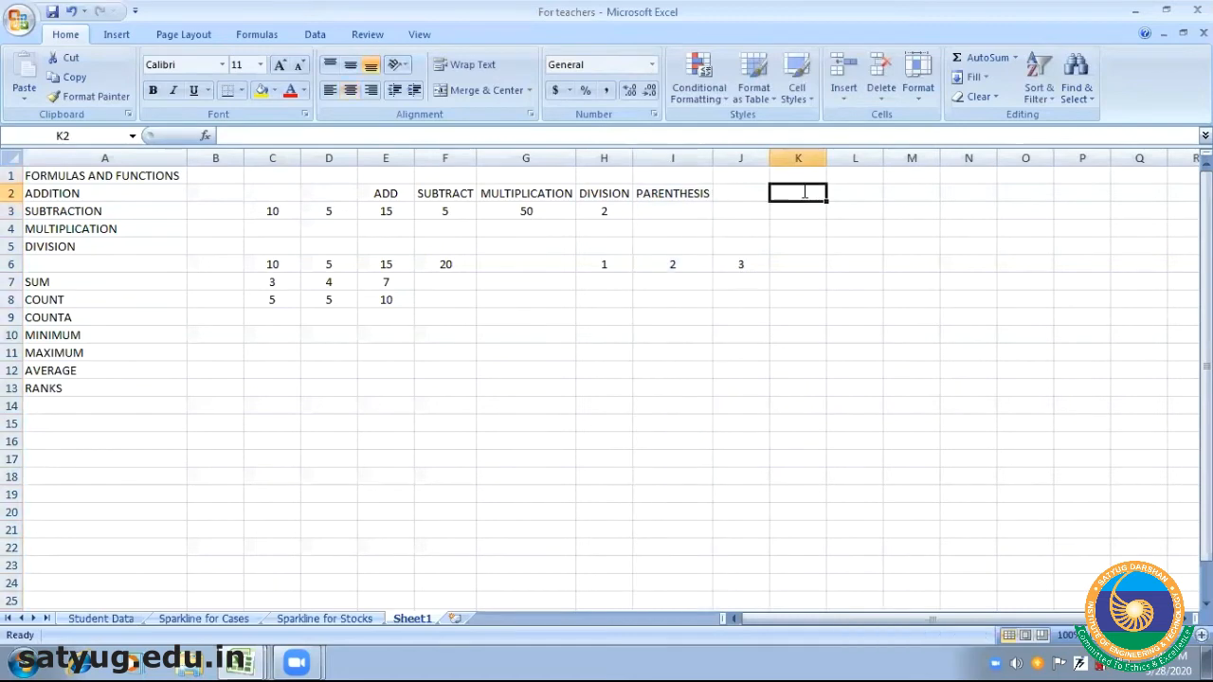
type("DMAS")
left_click(830, 300)
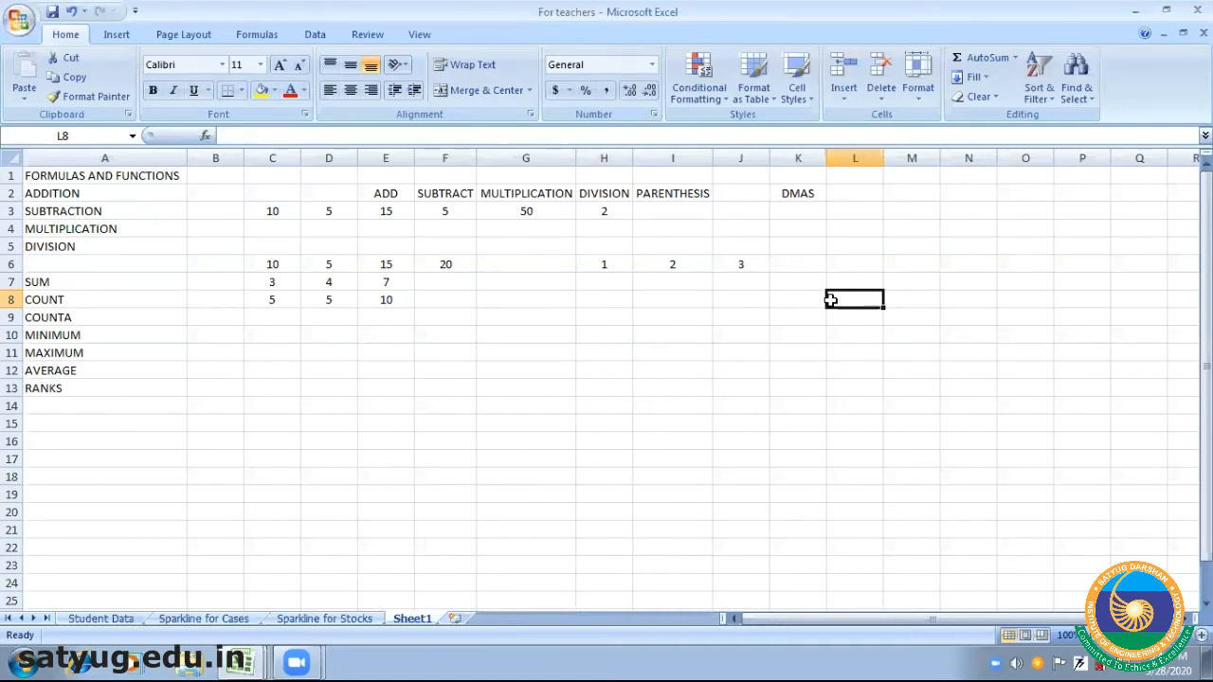
Extend the heading in I2 to PARENTHESIS MEANS BRACKET and widen column I to fit the text
left_click(716, 195)
double_click(703, 194)
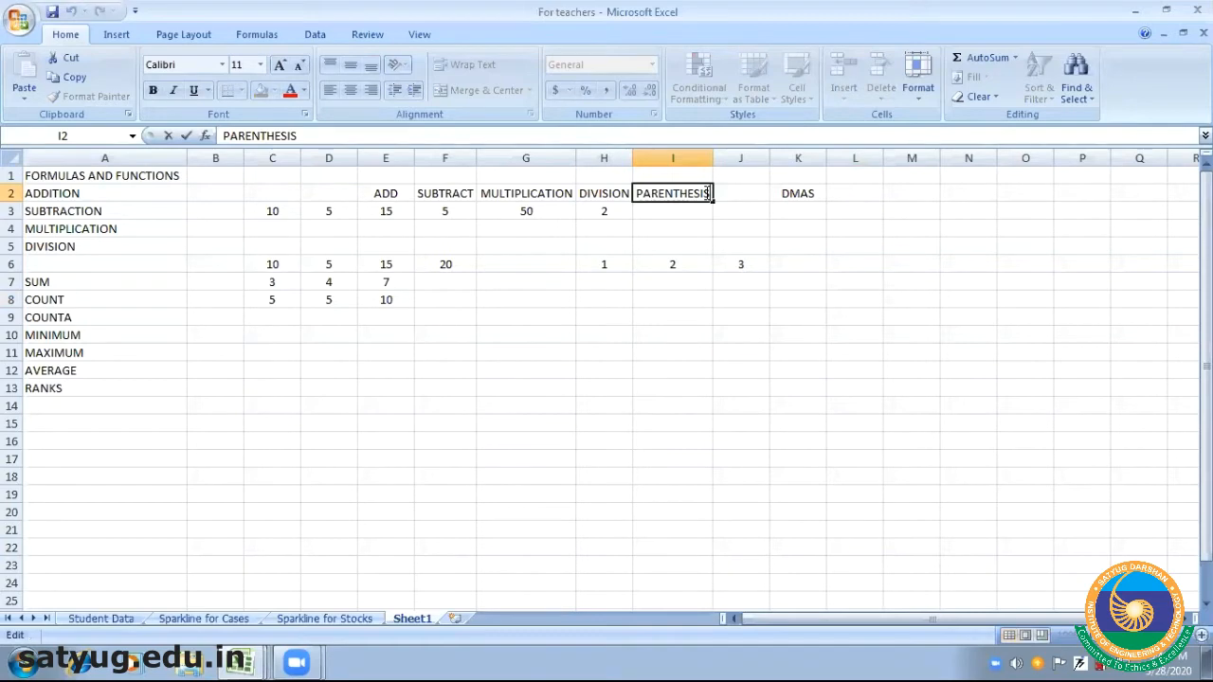
type("MEAM")
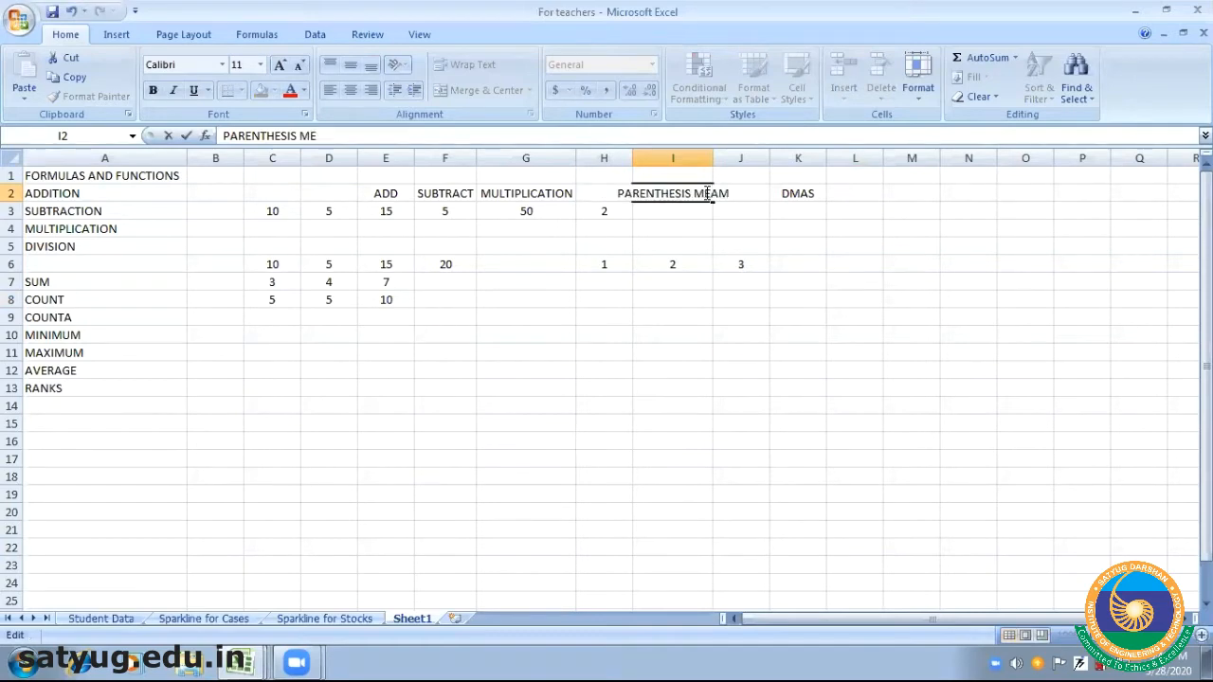
key("BackSpace")
type("NS BACKET")
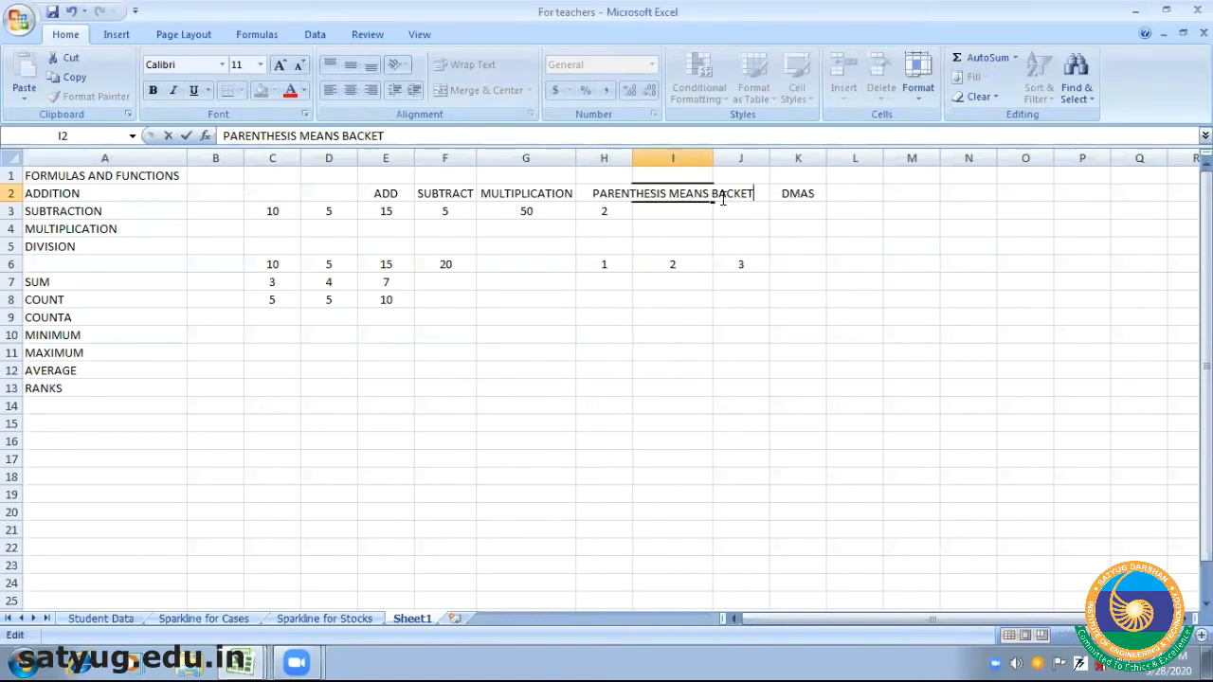
type("R")
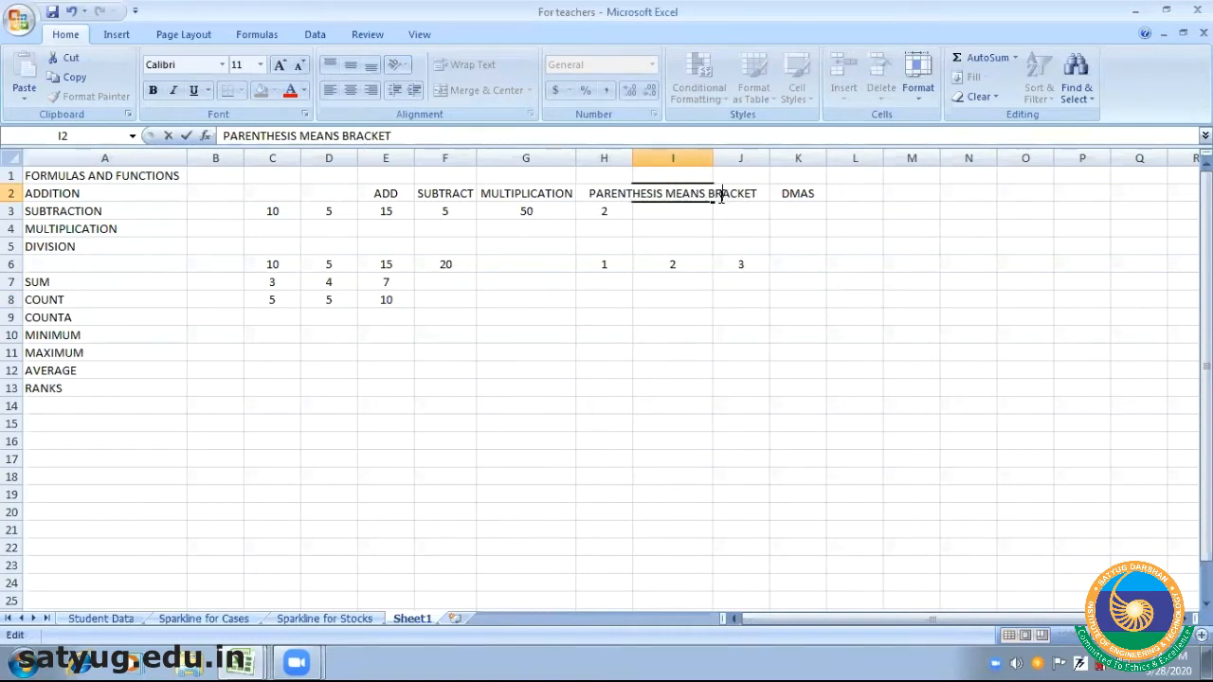
key("Return")
left_click_drag(713, 159, 810, 160)
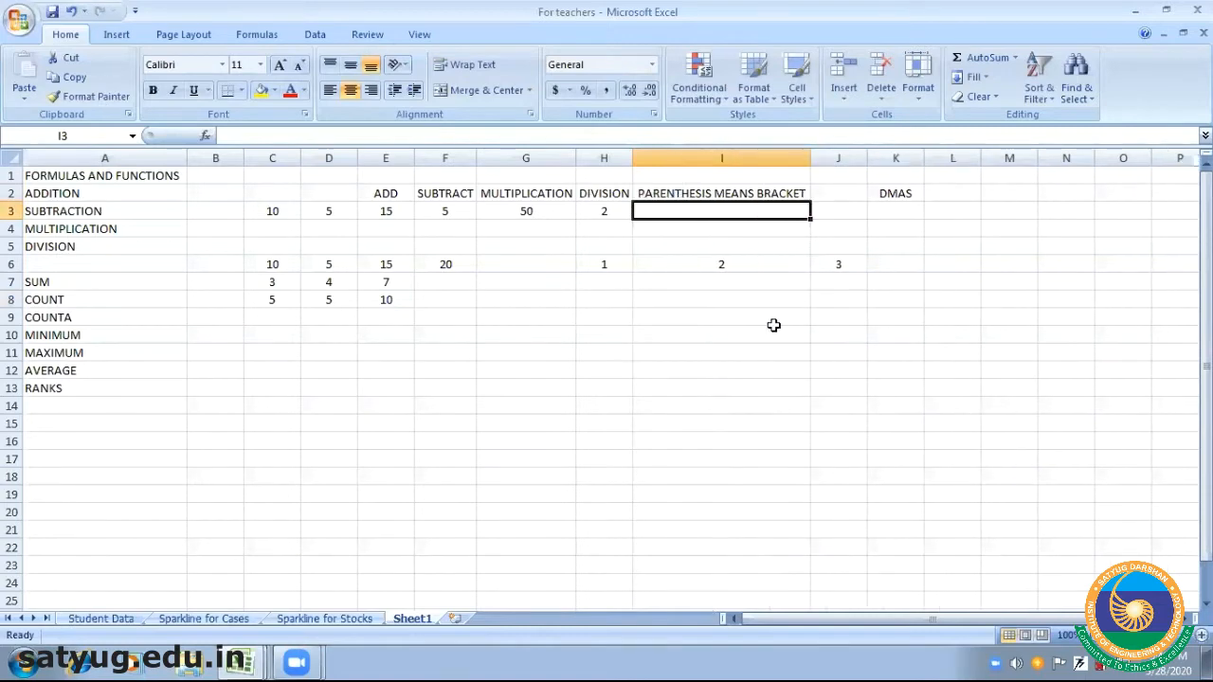
left_click(770, 332)
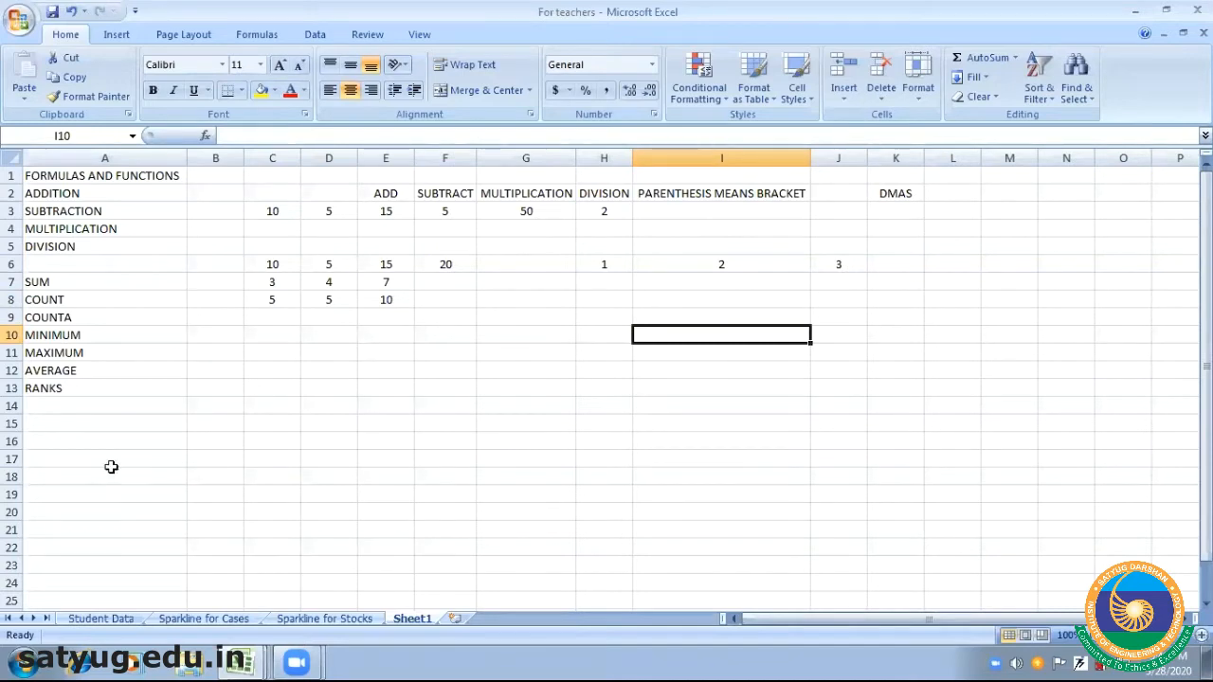
For the SUM example, enter the numbers 1 to 10 down column C in C11:C20
left_click(51, 283)
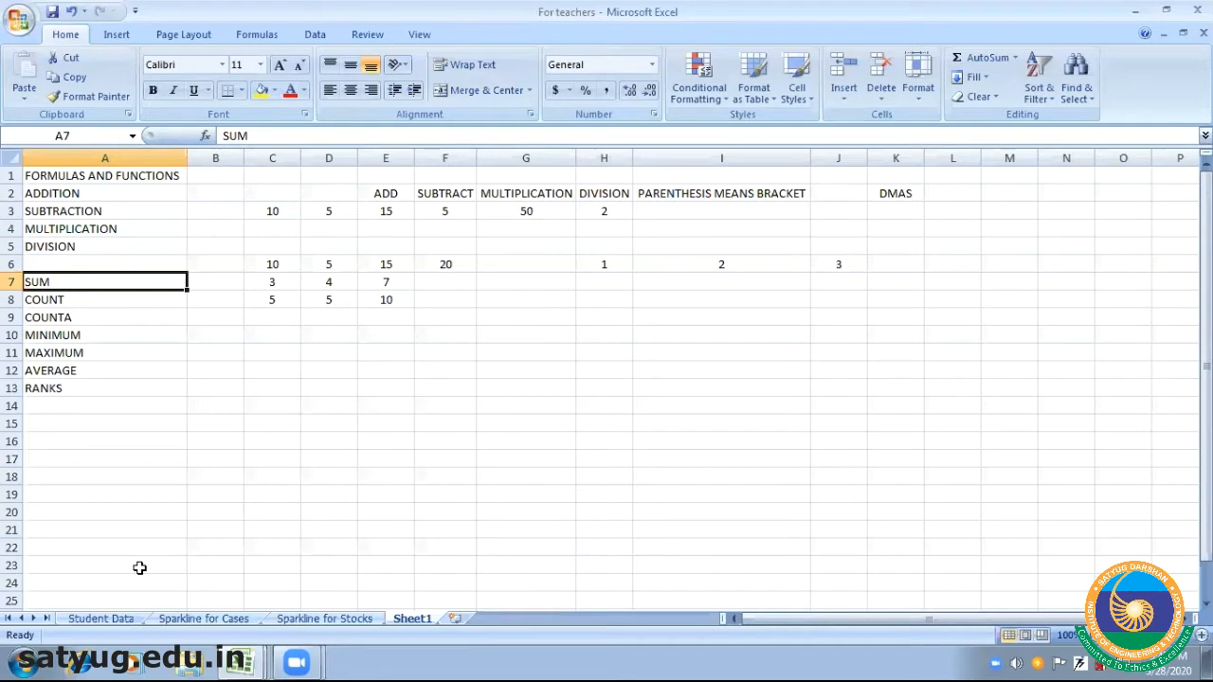
left_click(272, 350)
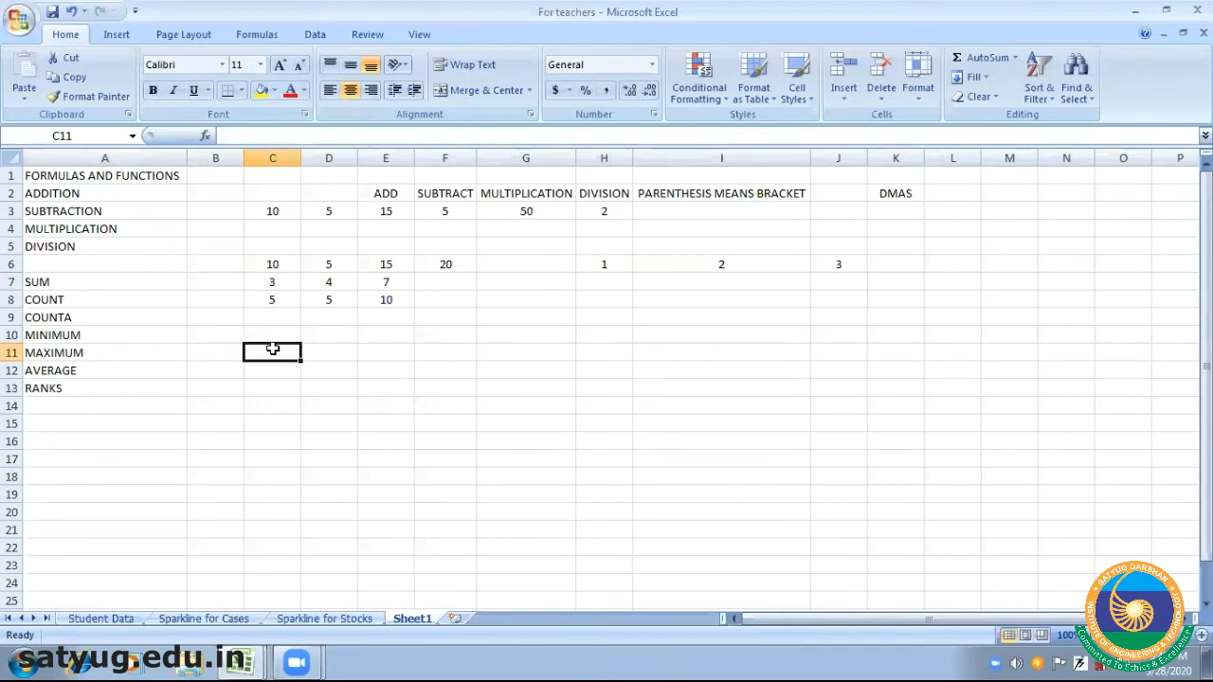
key("Return")
type("2")
key("Return")
type("3 4 5 6 7 8")
key("Return")
type("9")
key("Return")
type("10")
key("Return")
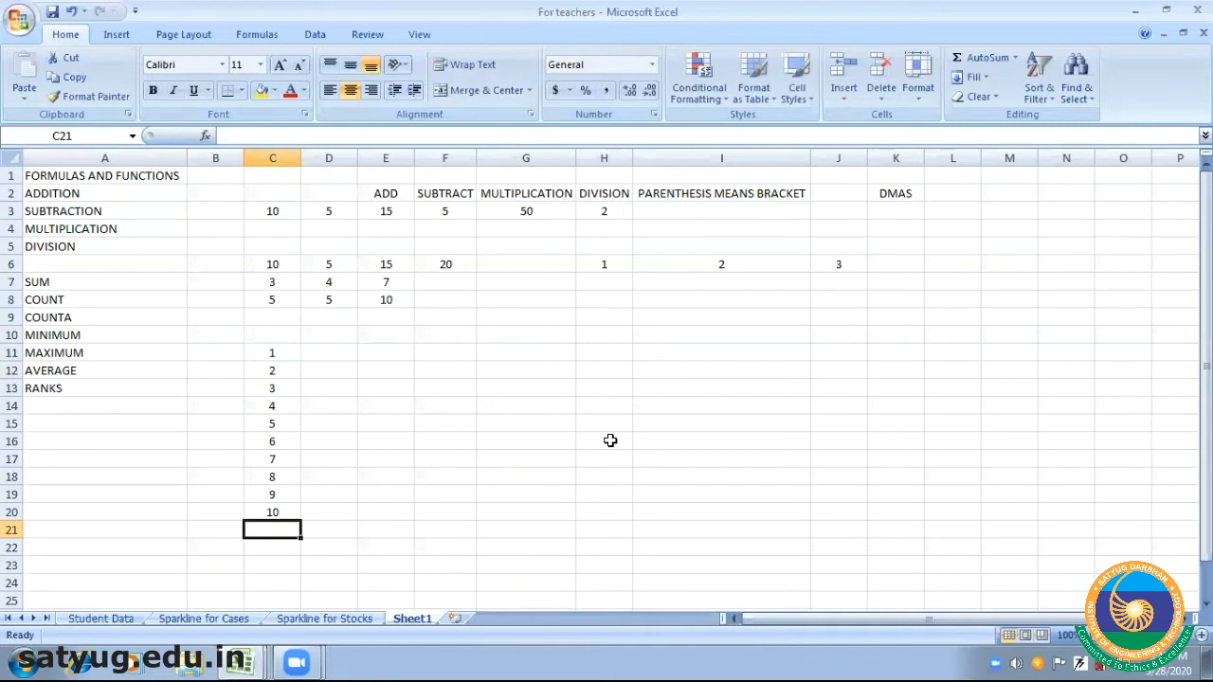
Enter the labels SUM, COUNT, MINIMUM and MAXIMUM in D11:D14 and autofit the width of column D
left_click(334, 353)
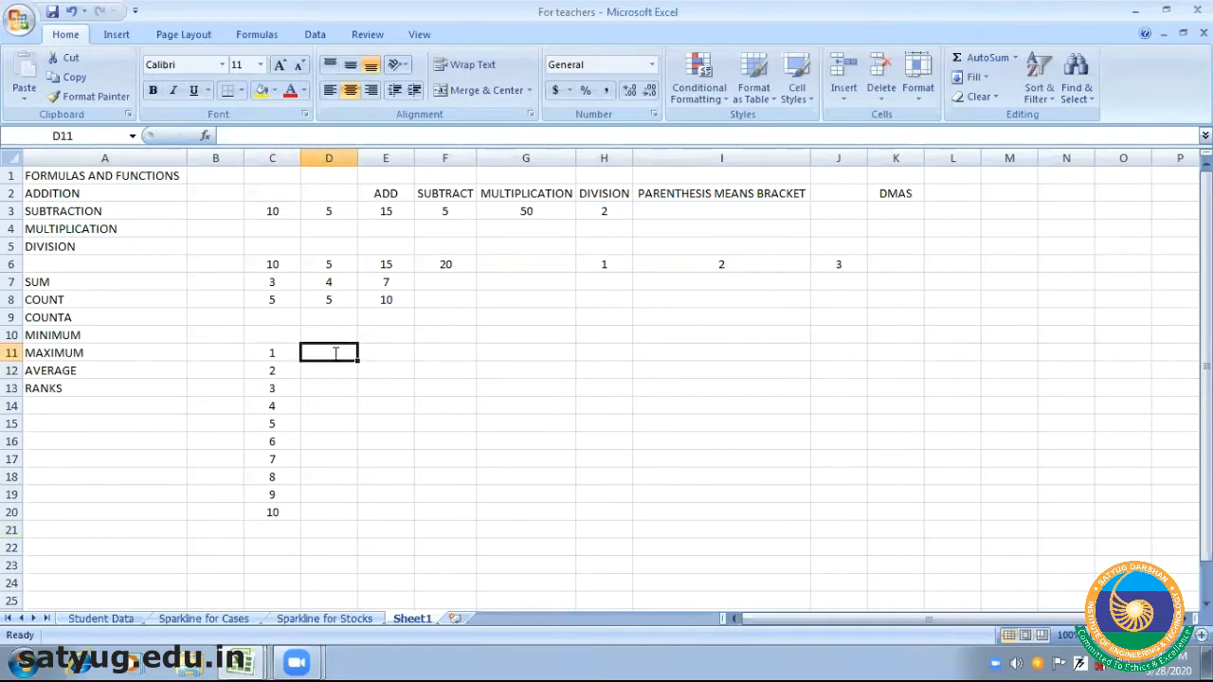
type("SUM")
key("Return")
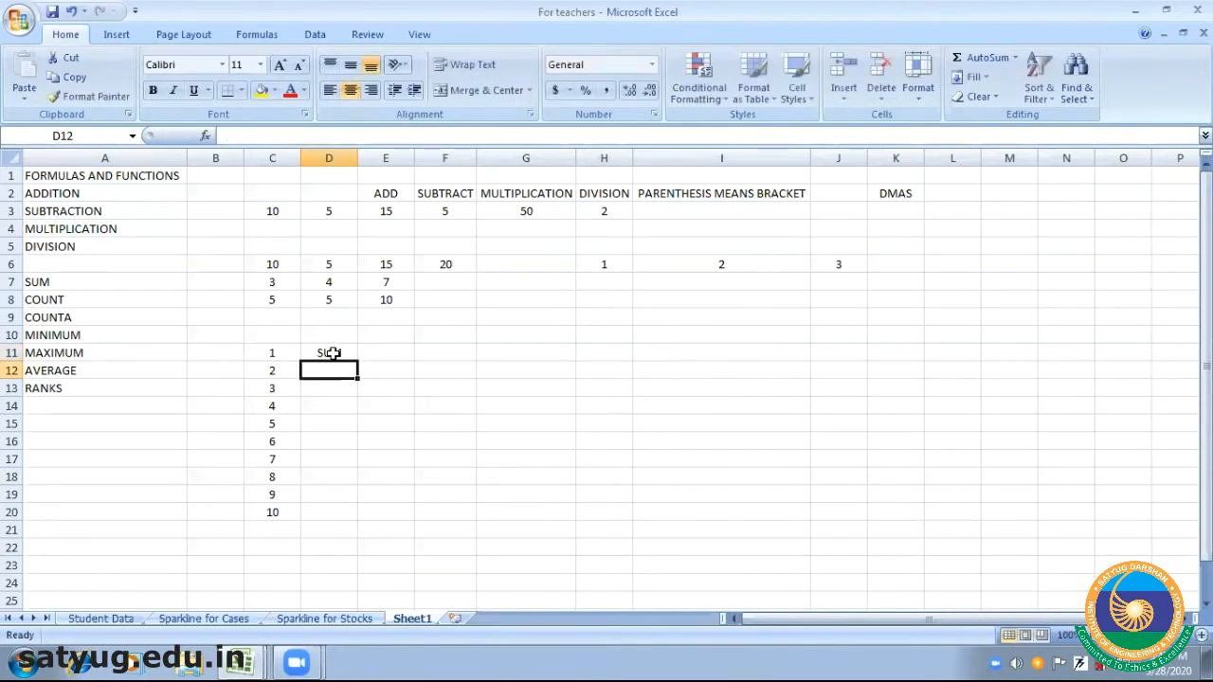
type("COUNT")
key("Return")
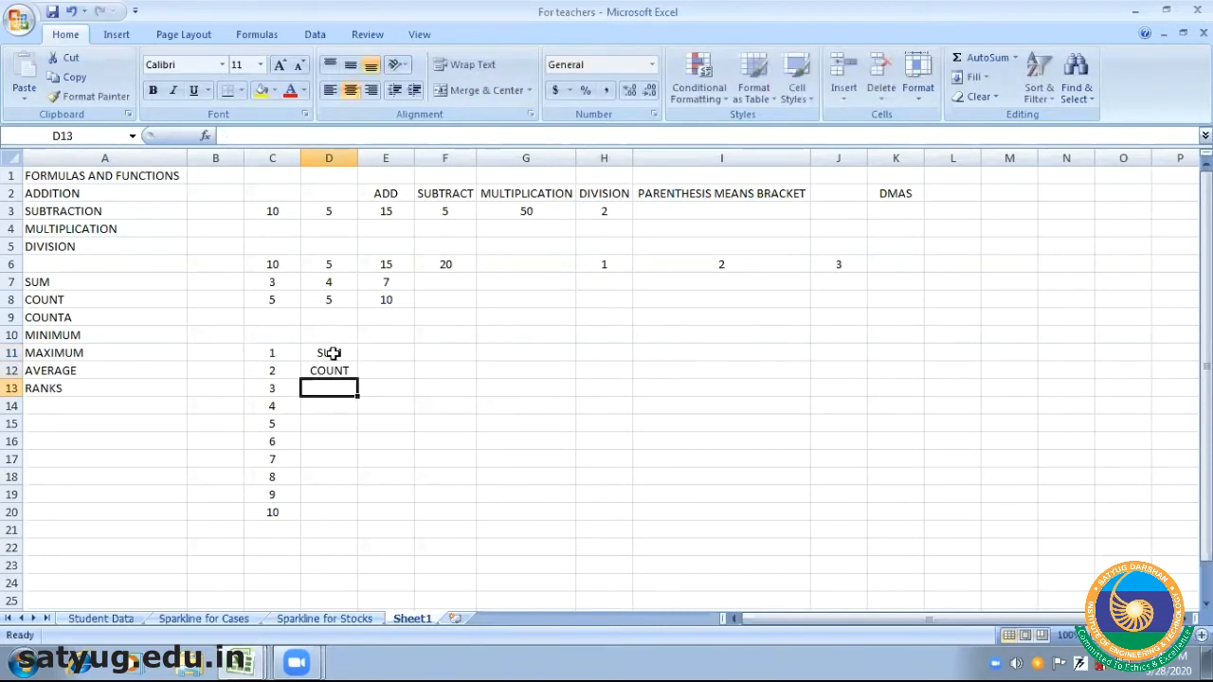
type("MINIMUM")
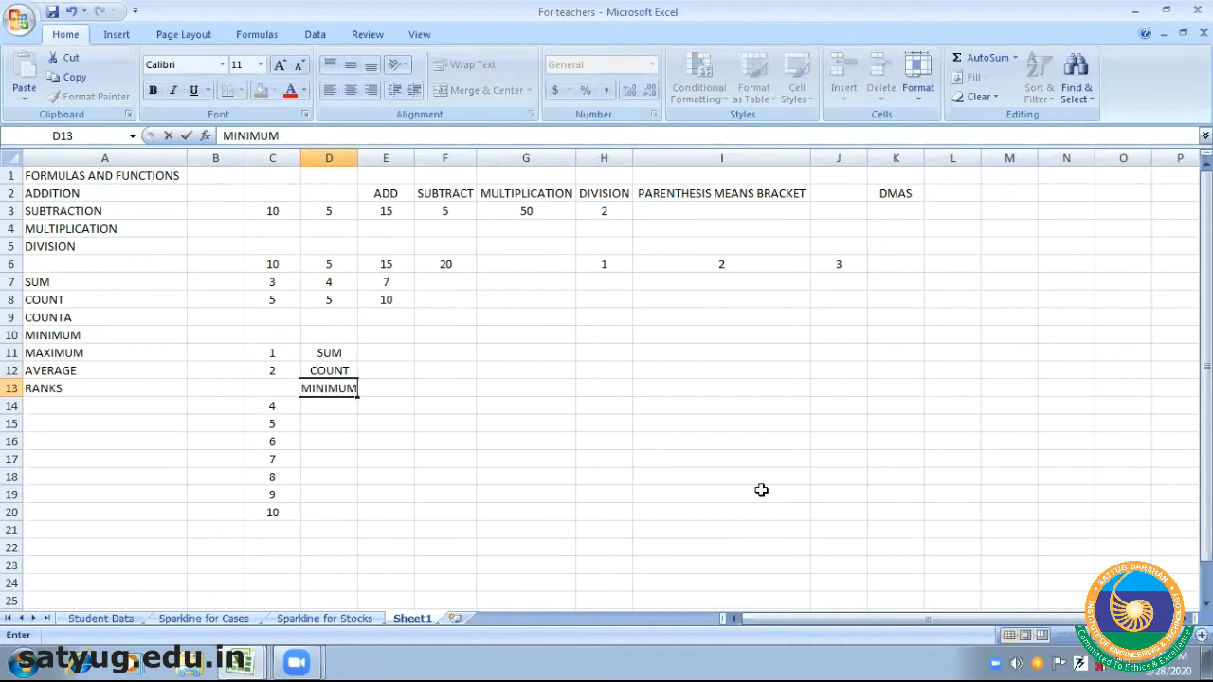
key("Return")
type("MA")
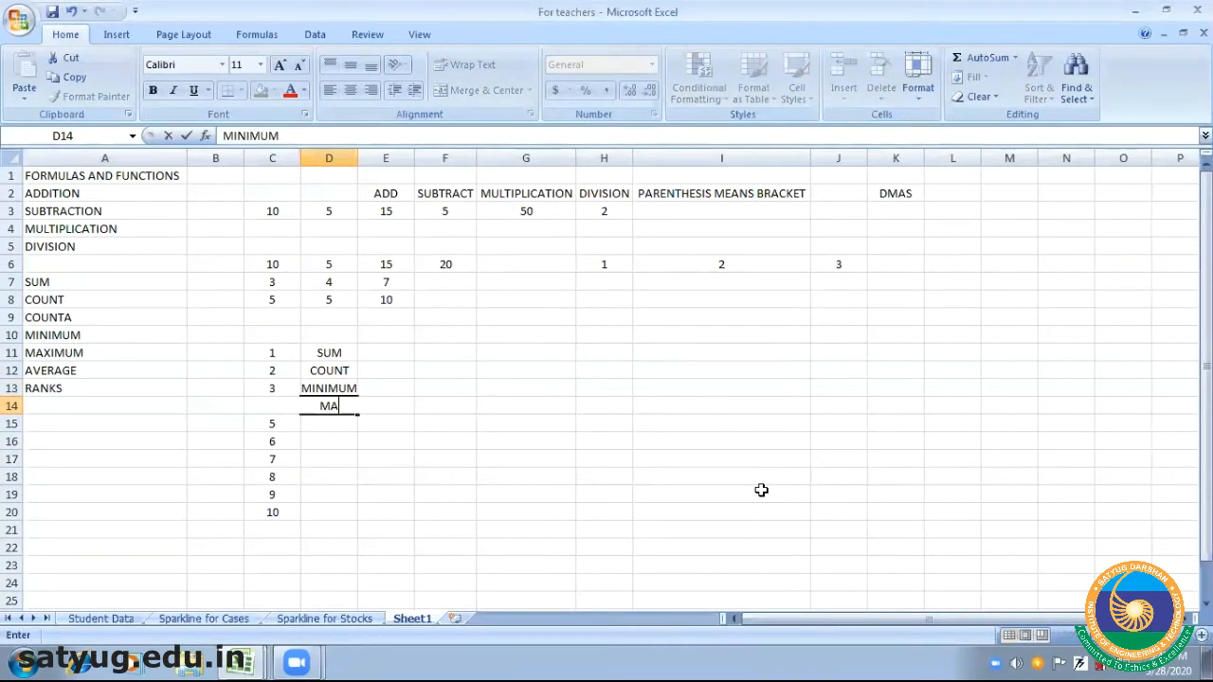
type("XIMUM")
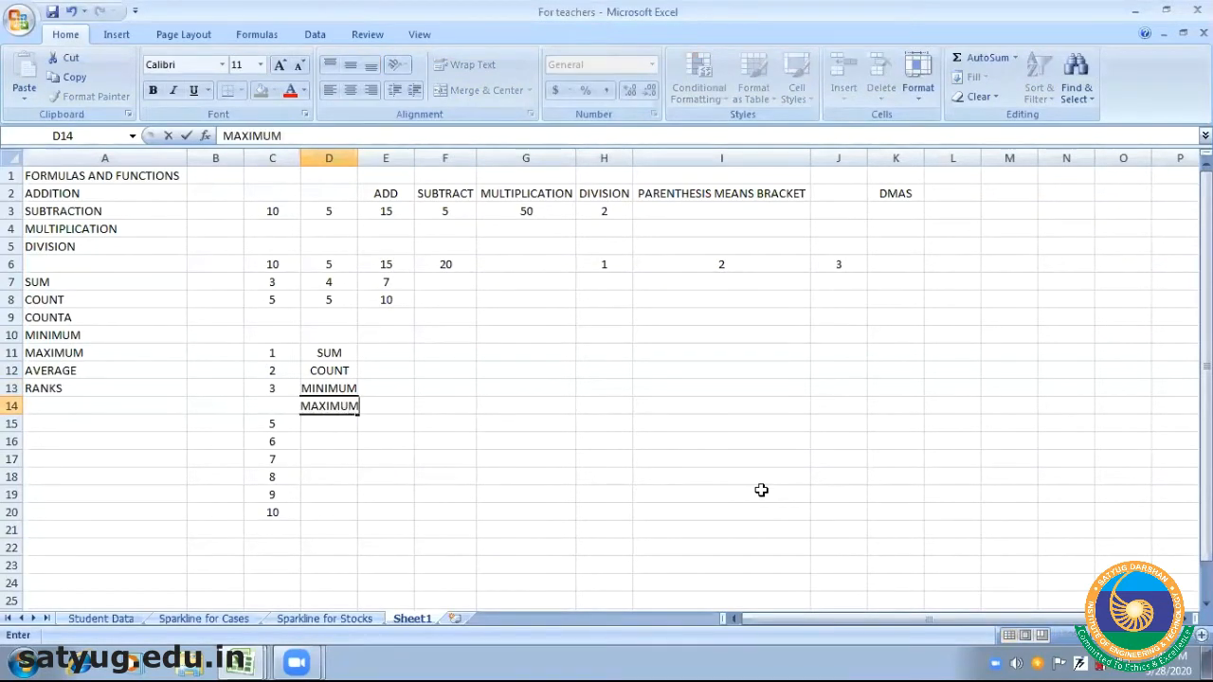
double_click(358, 150)
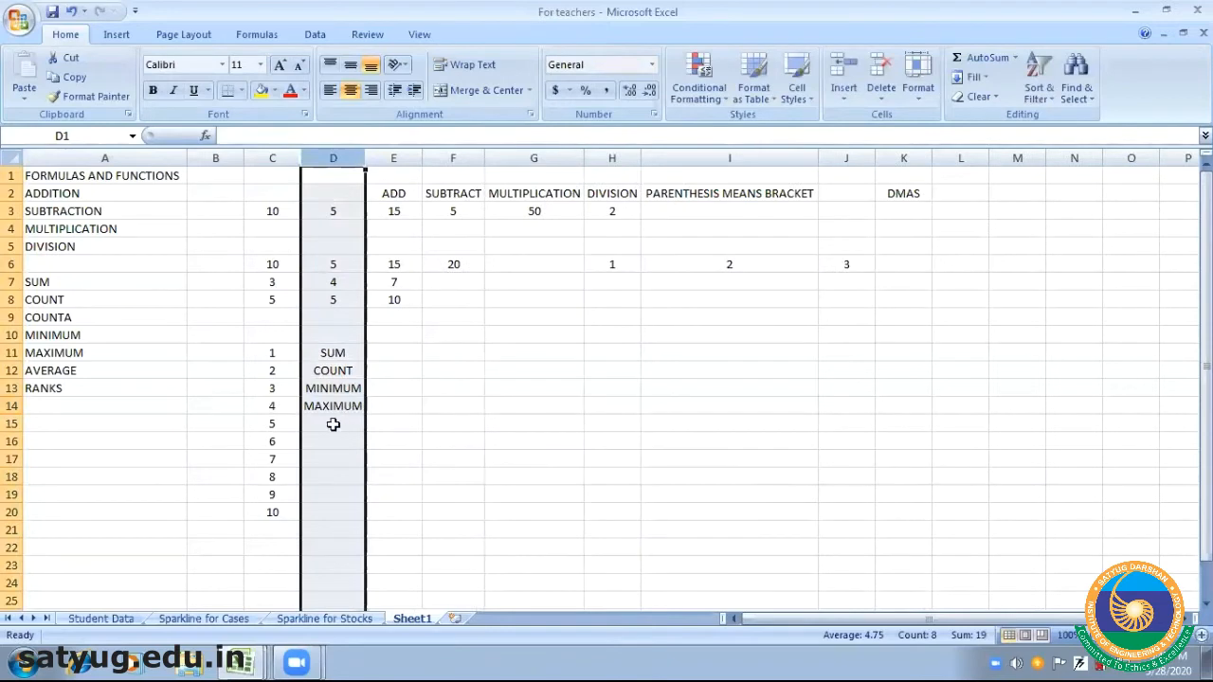
Add the label AVERAGE in D15 and left-align the function labels in D11:D15
left_click(333, 423)
type("AVERAGE")
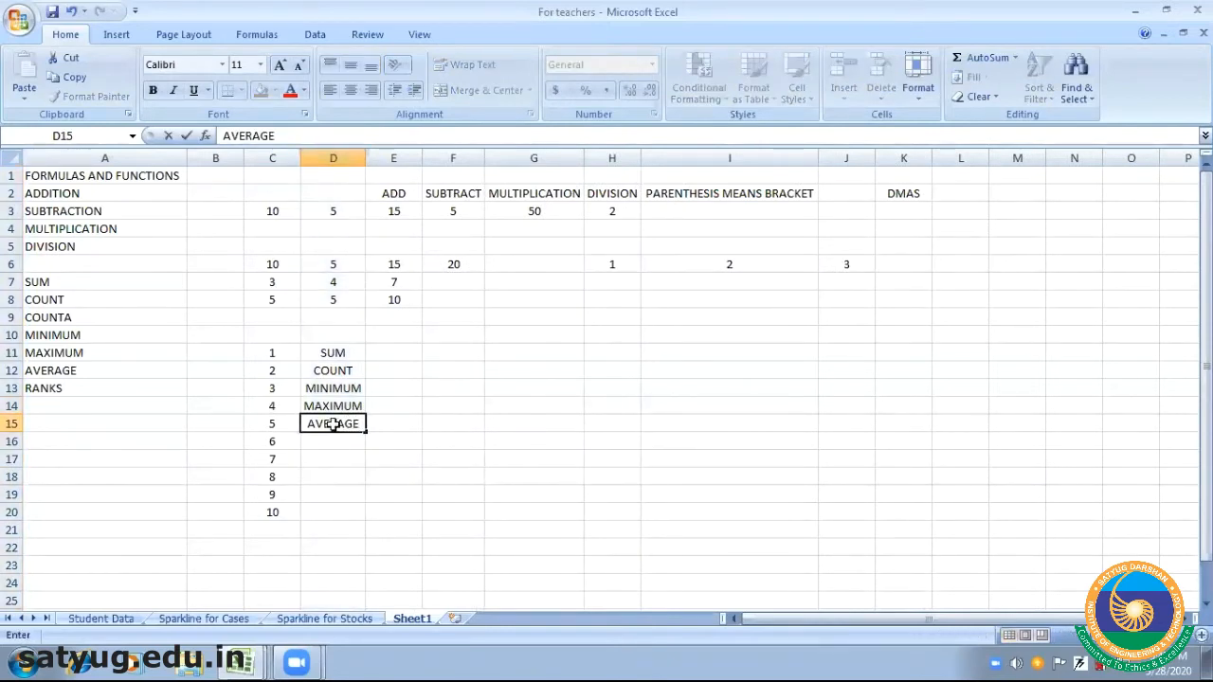
key("Return")
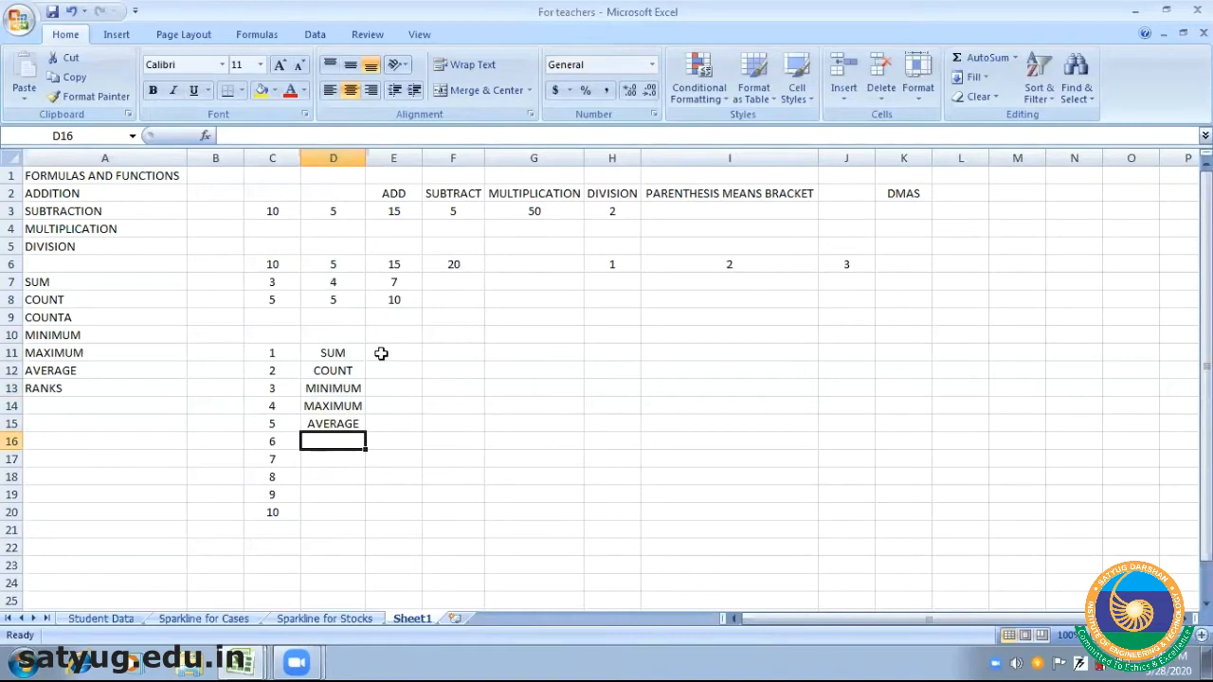
left_click_drag(326, 350, 331, 423)
left_click(421, 449)
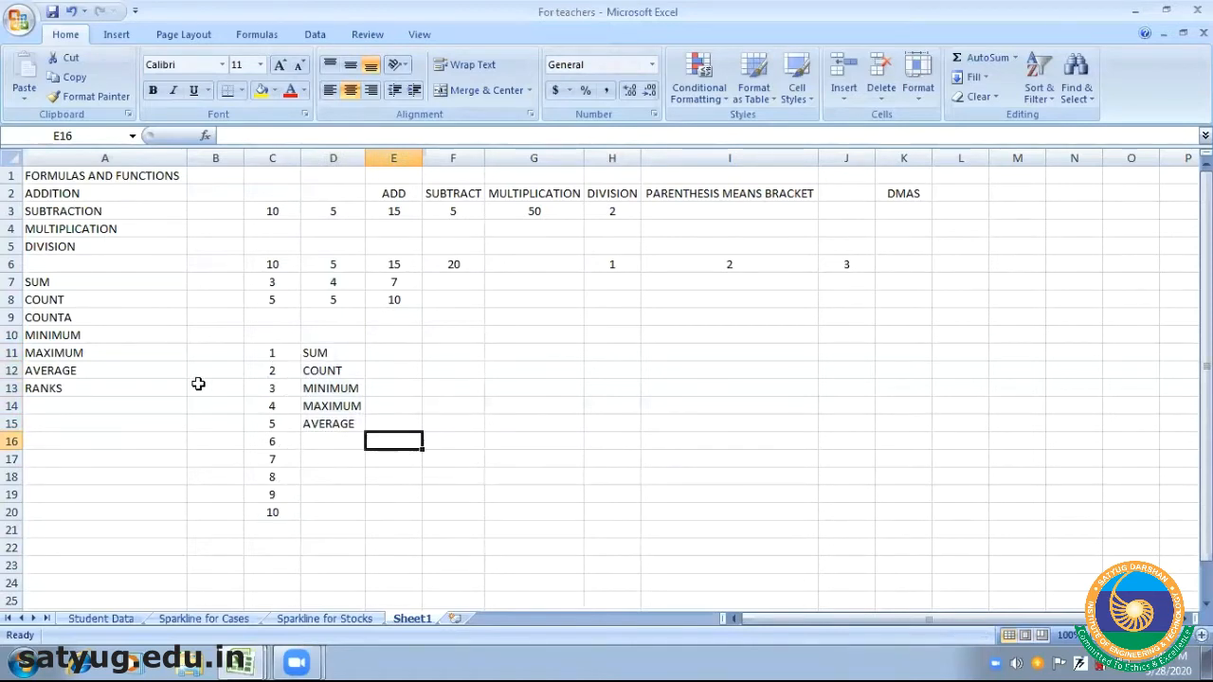
Shade the numbers in C11:C20 light grey and apply all borders to the range
left_click_drag(255, 350, 272, 512)
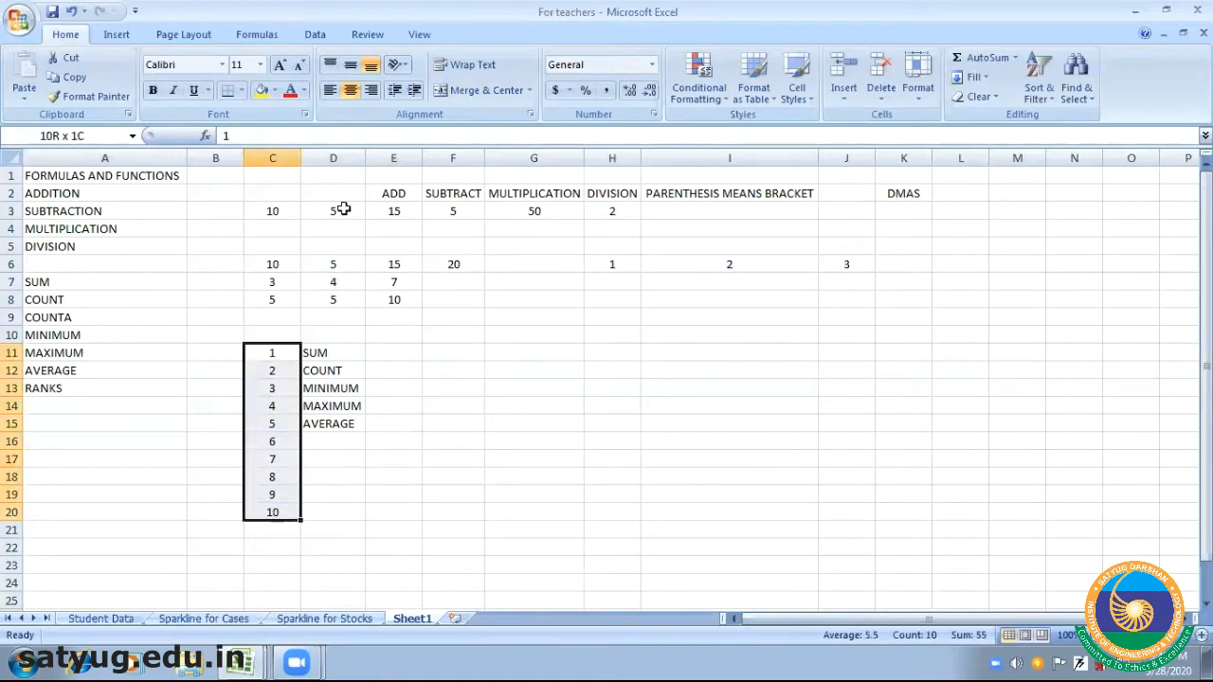
left_click(275, 91)
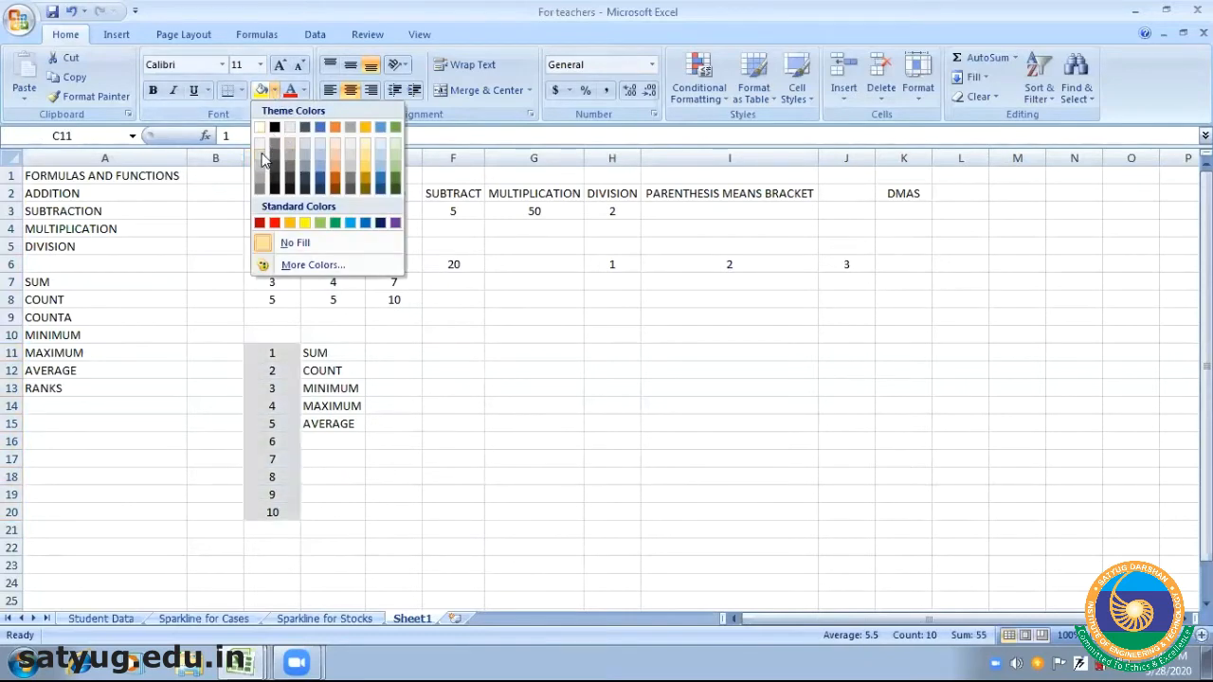
left_click(257, 148)
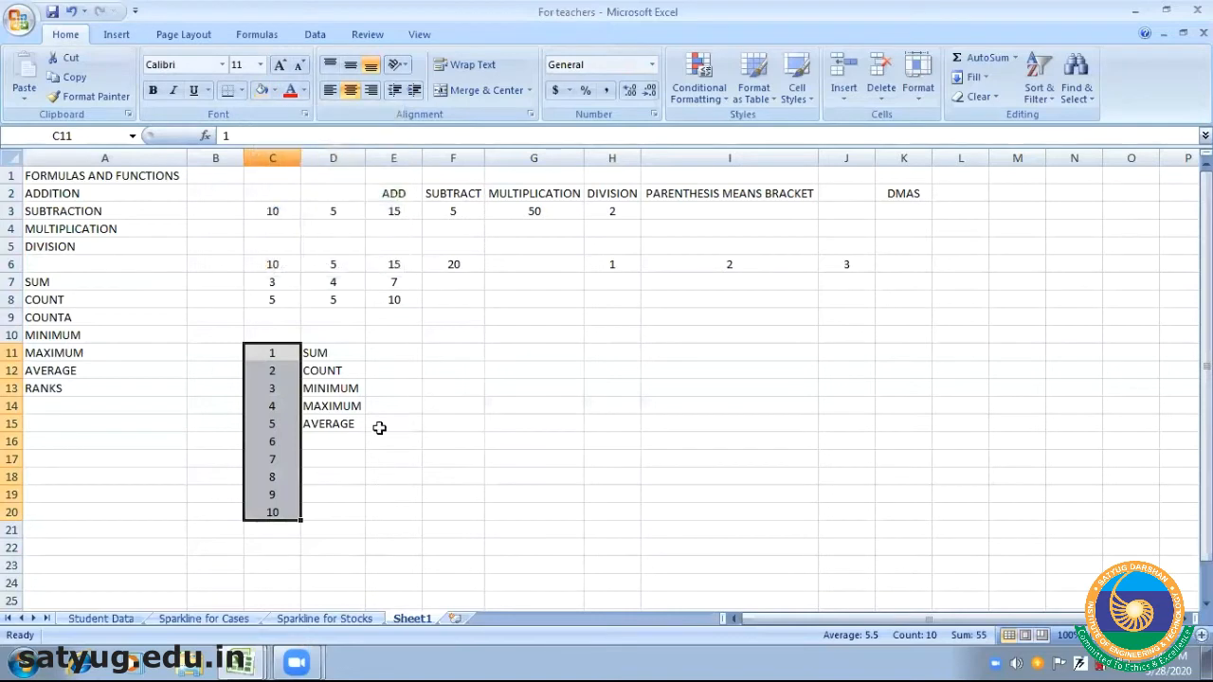
left_click(240, 90)
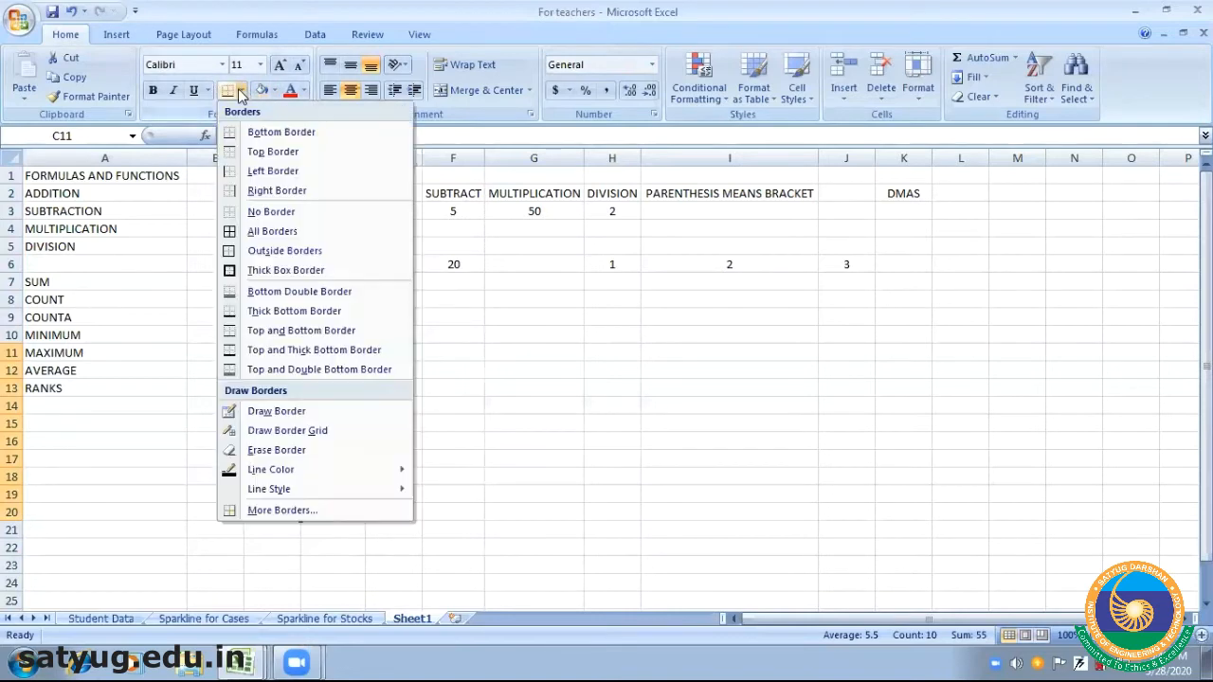
left_click(254, 232)
left_click(423, 392)
left_click(353, 573)
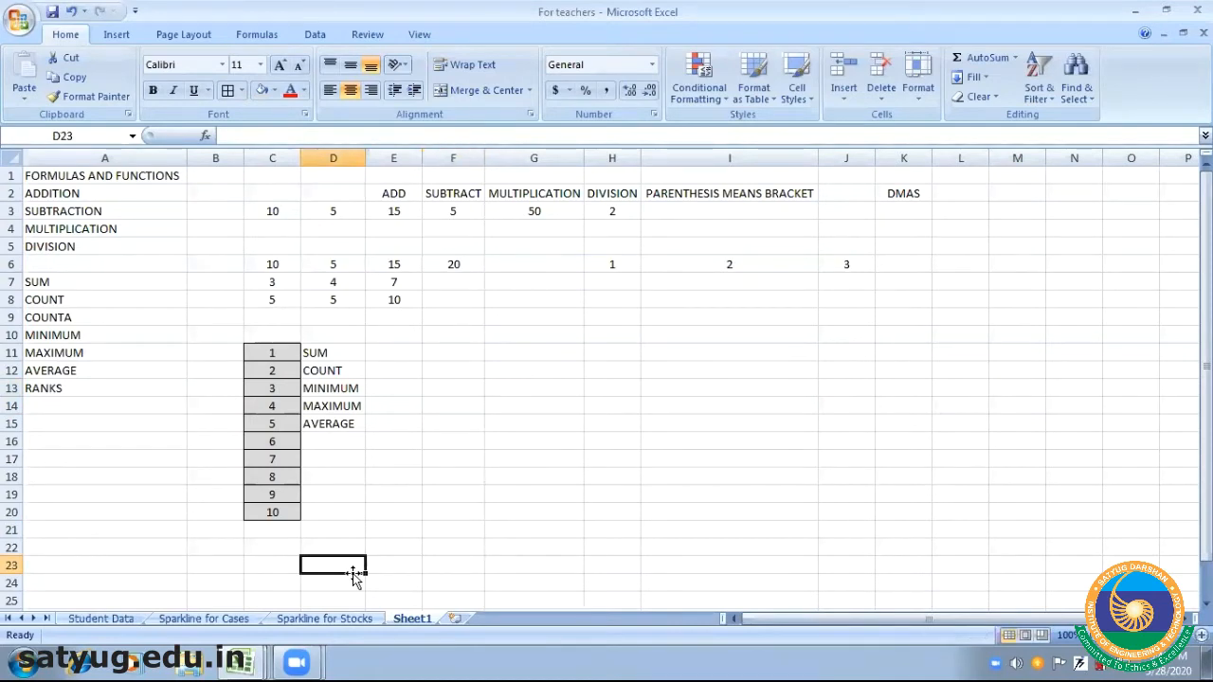
Enter the formula =SUM(C11:C20) in E11 to total the shaded numbers
left_click(380, 356)
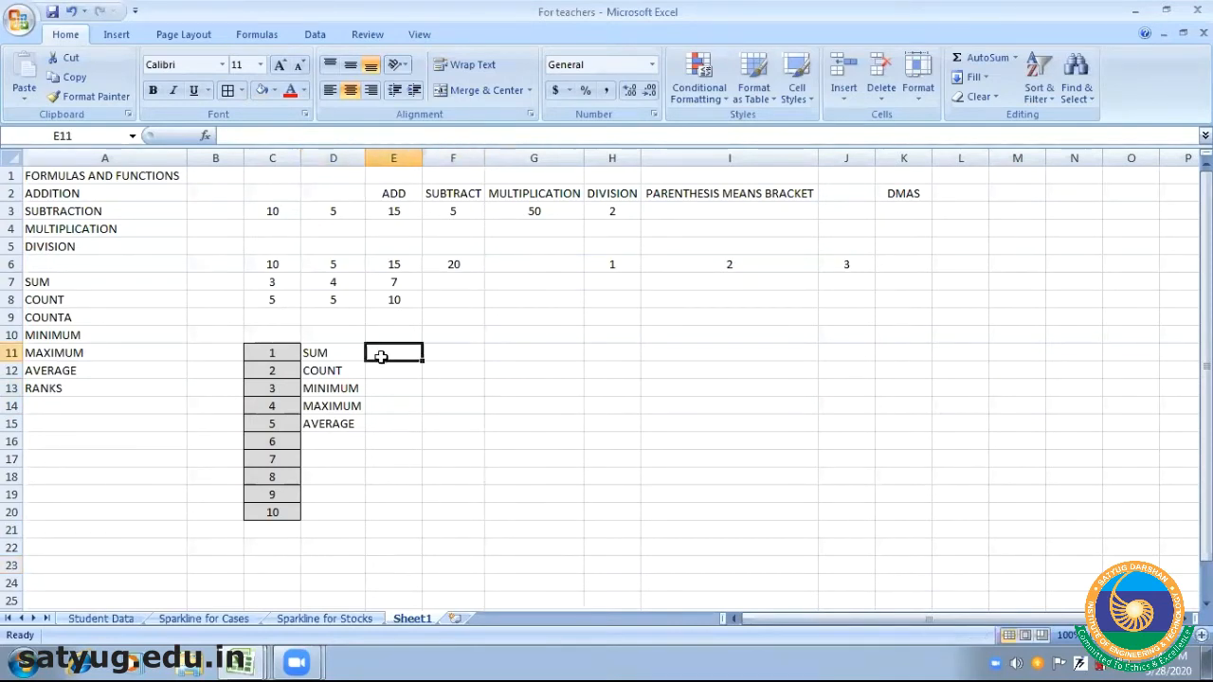
type("=")
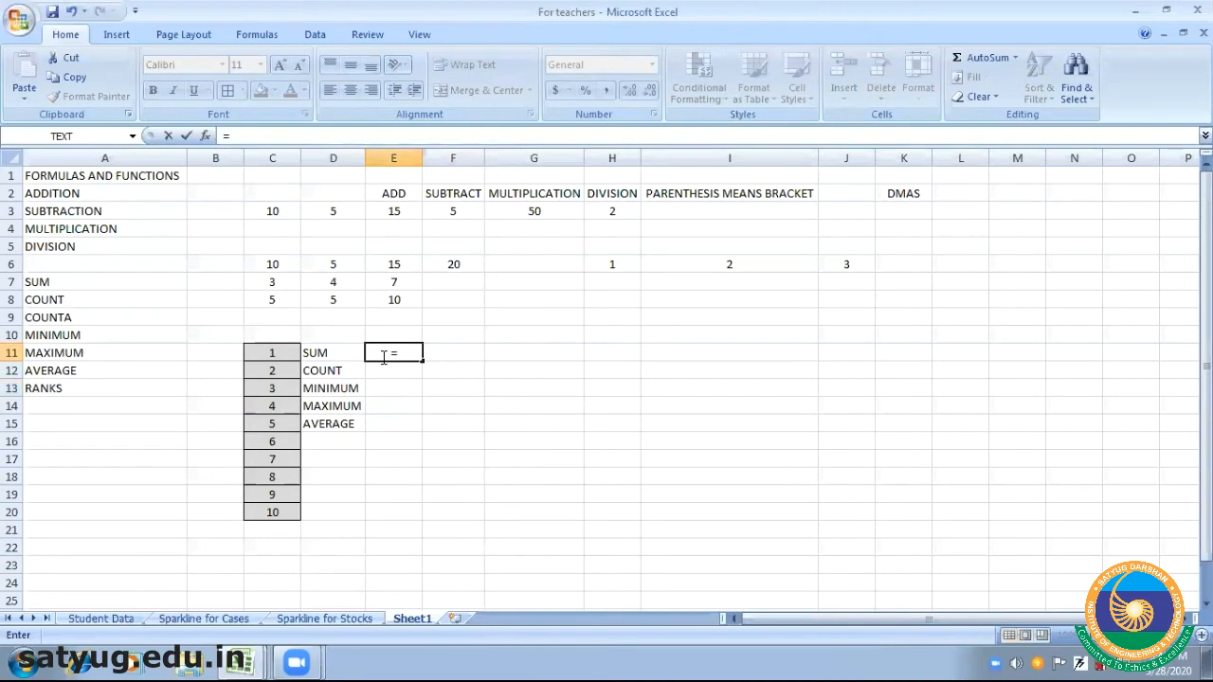
type("SUM")
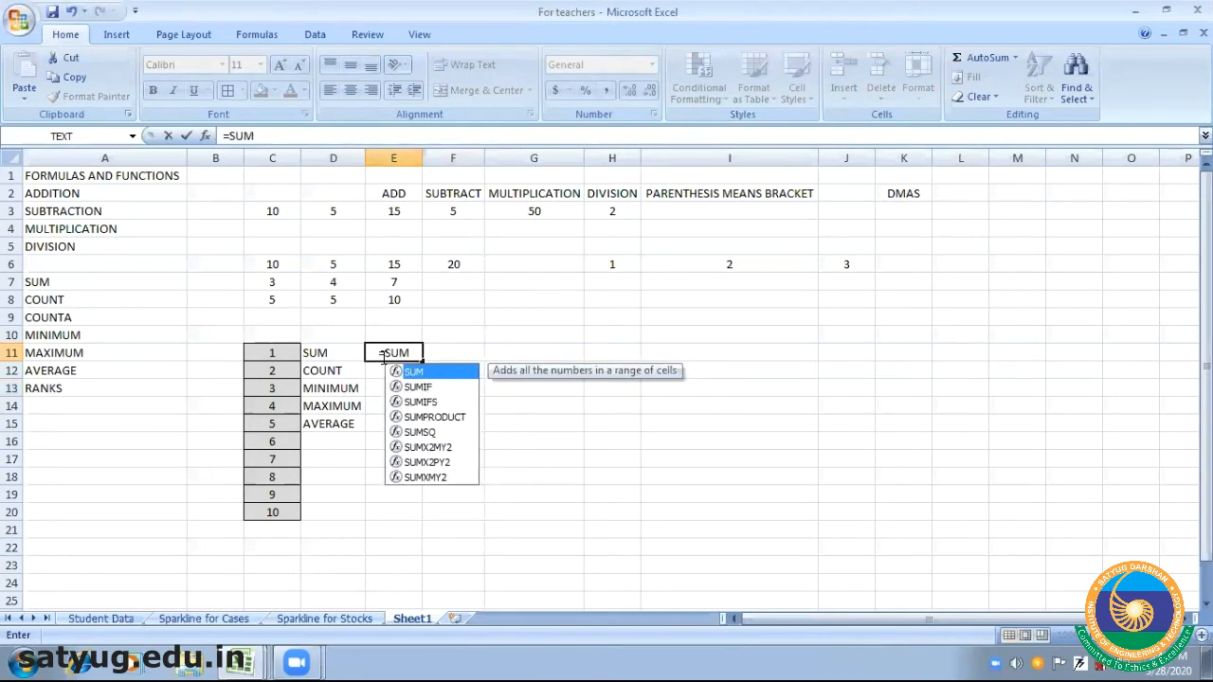
type("(")
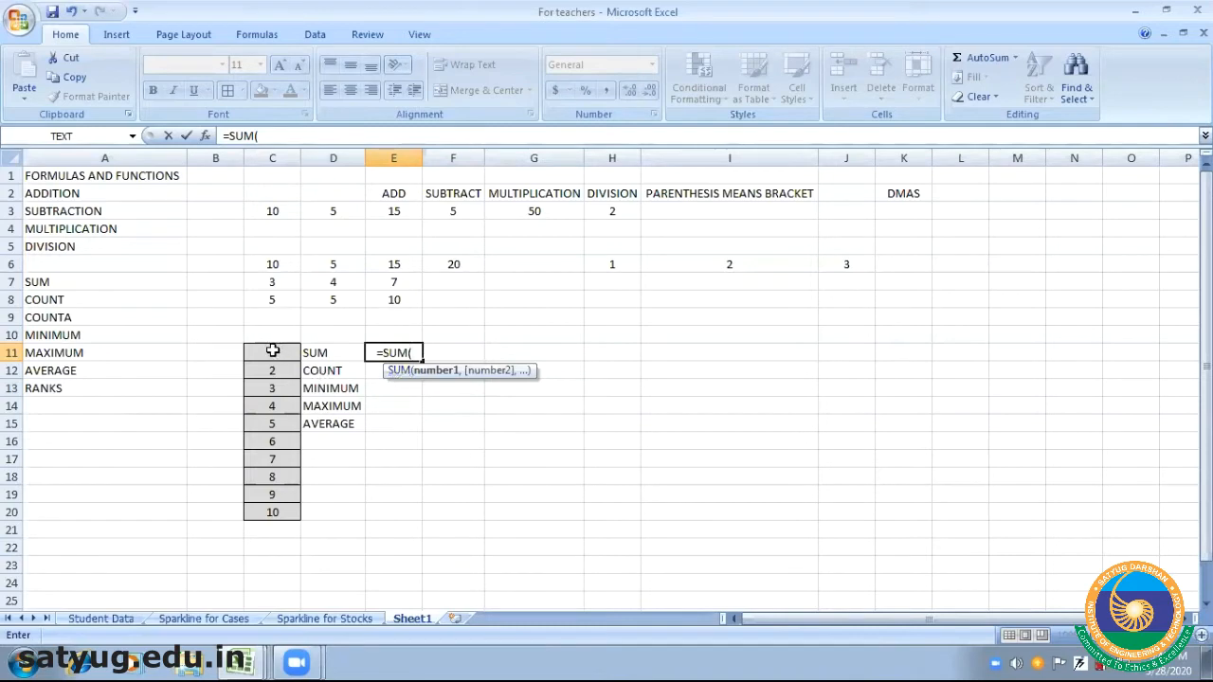
left_click_drag(272, 350, 272, 512)
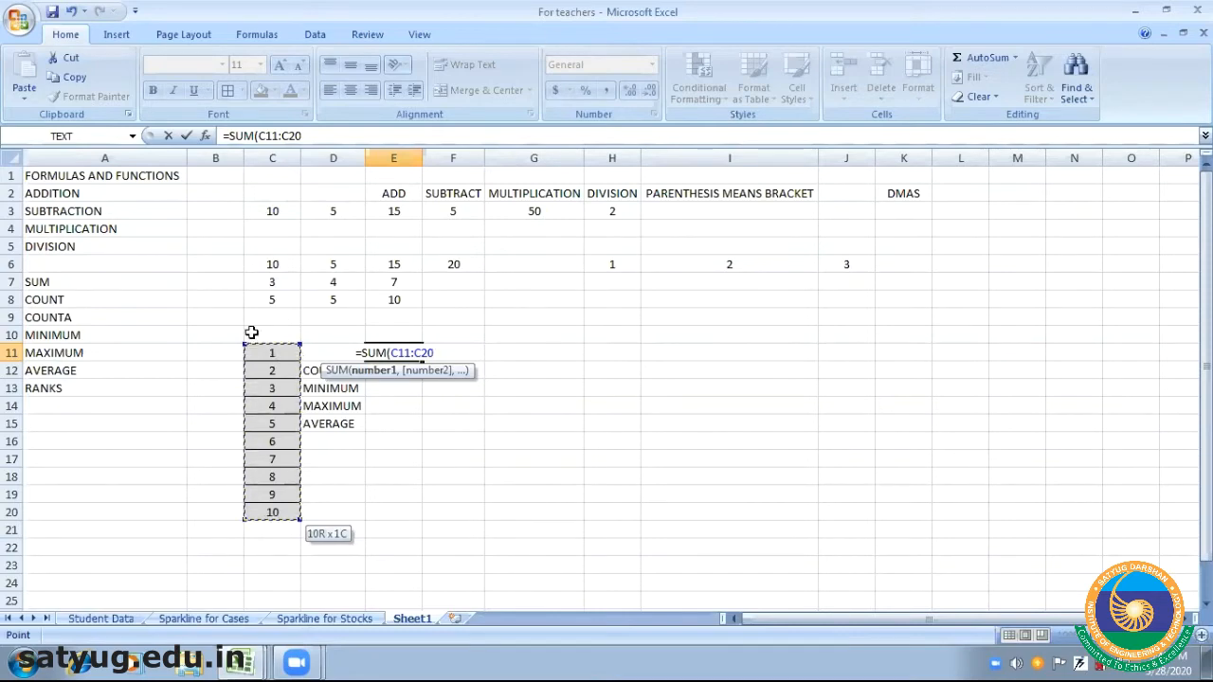
type(")")
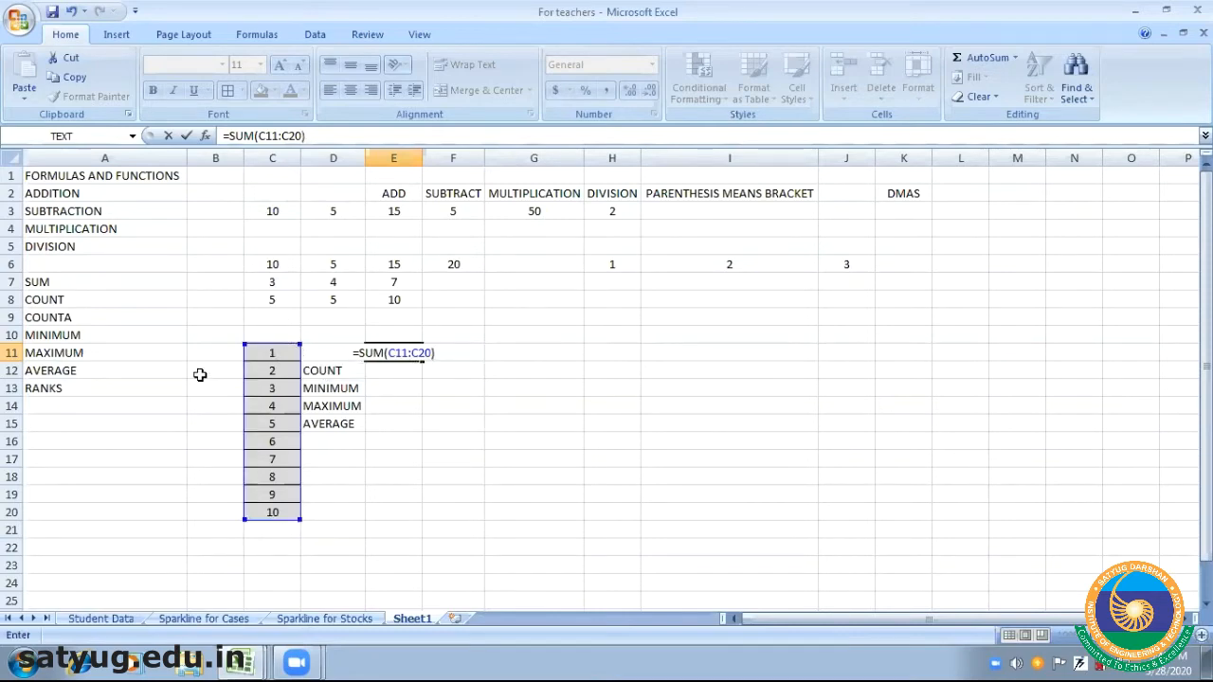
key("Return")
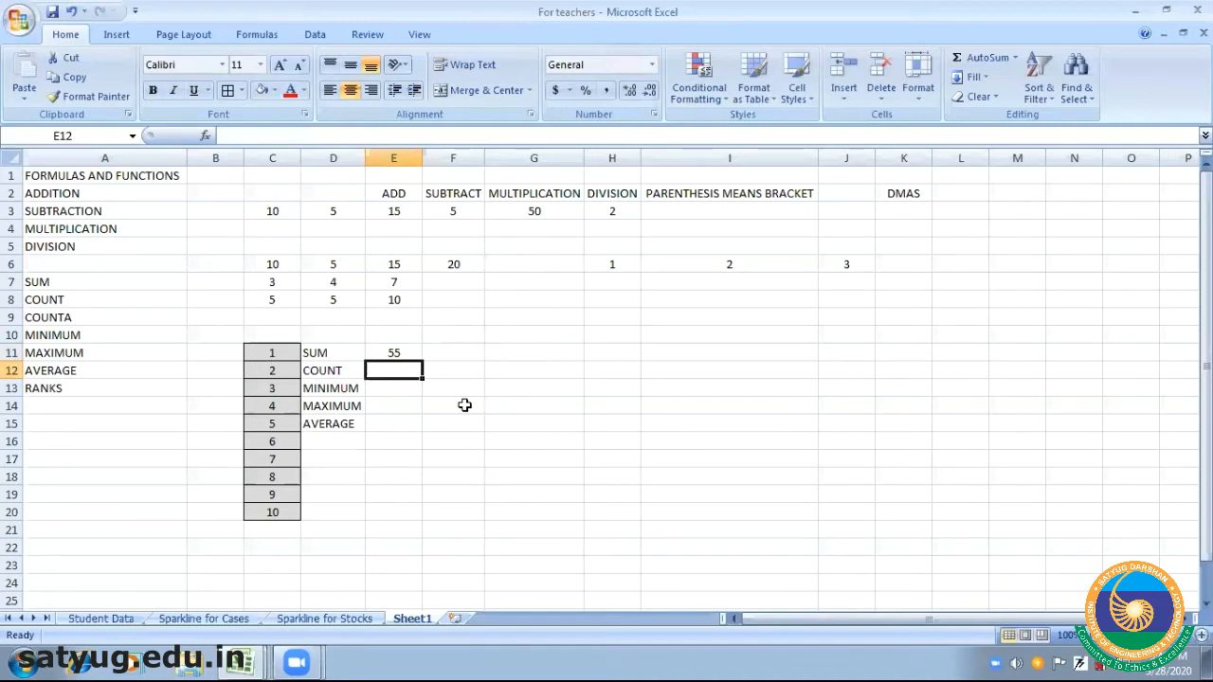
left_click(394, 194)
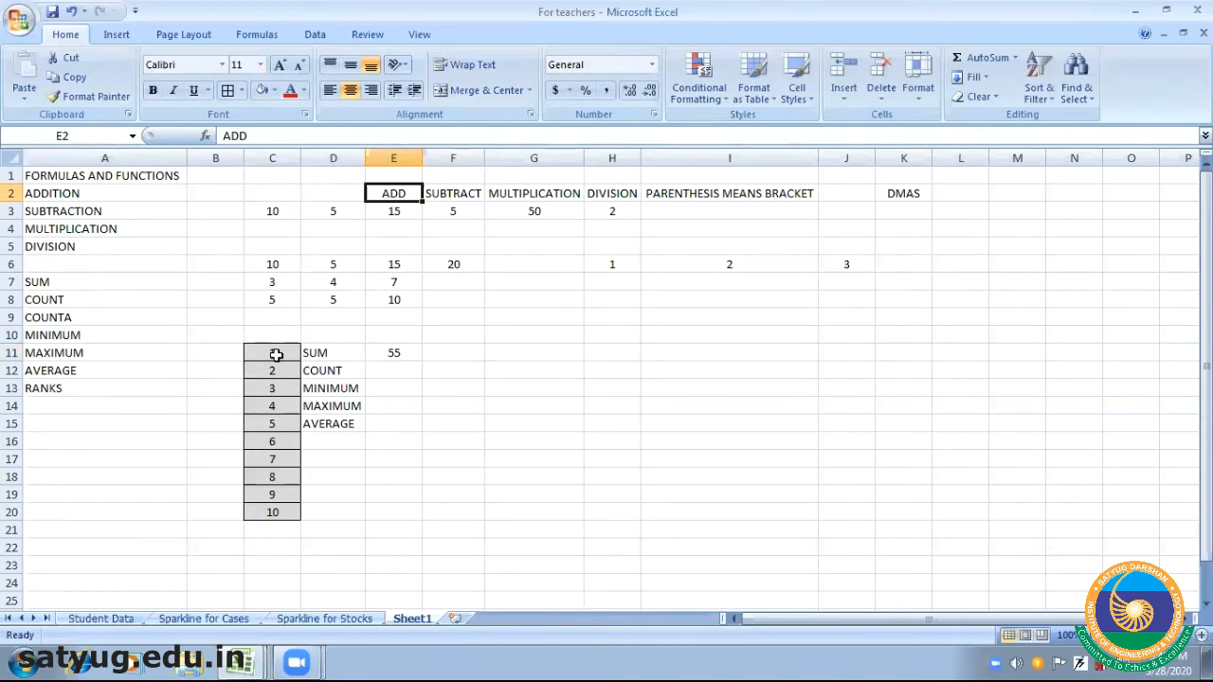
left_click(446, 352)
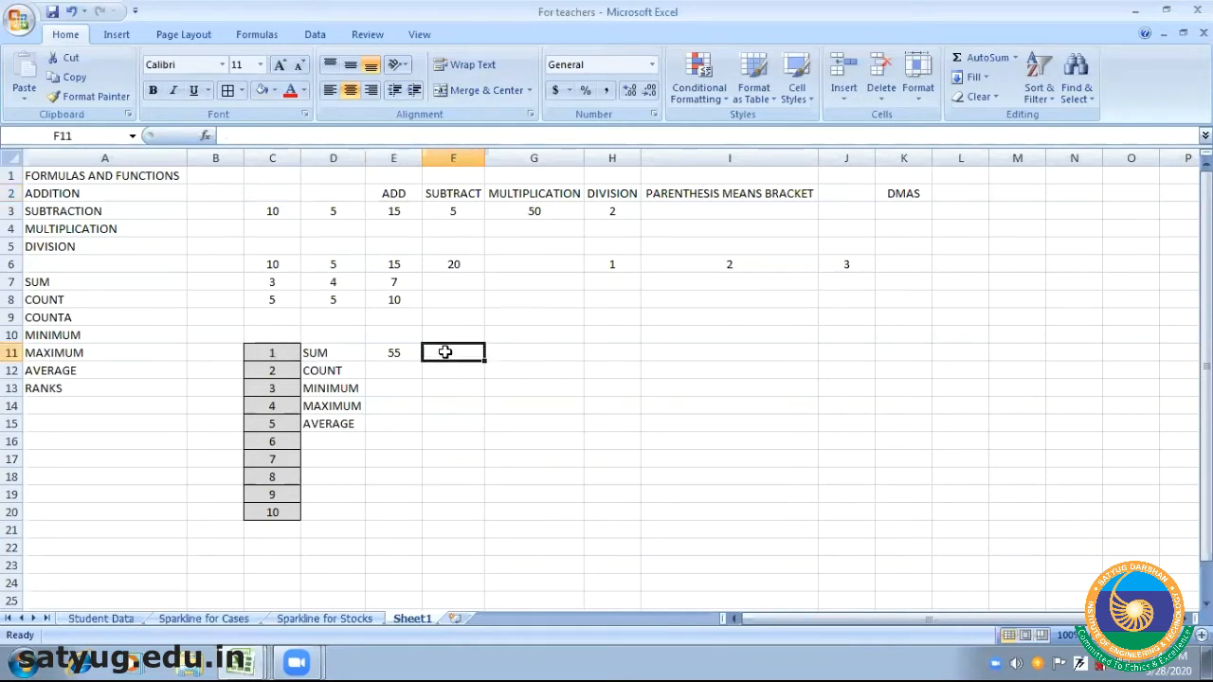
type("=")
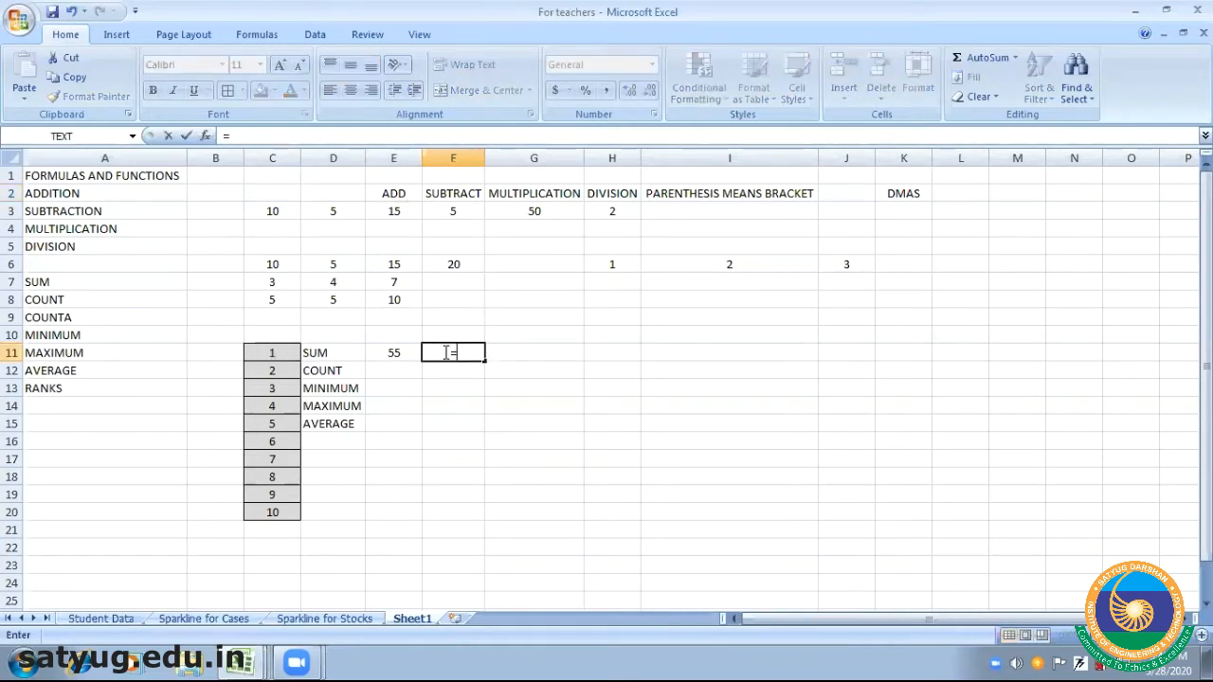
type("C11")
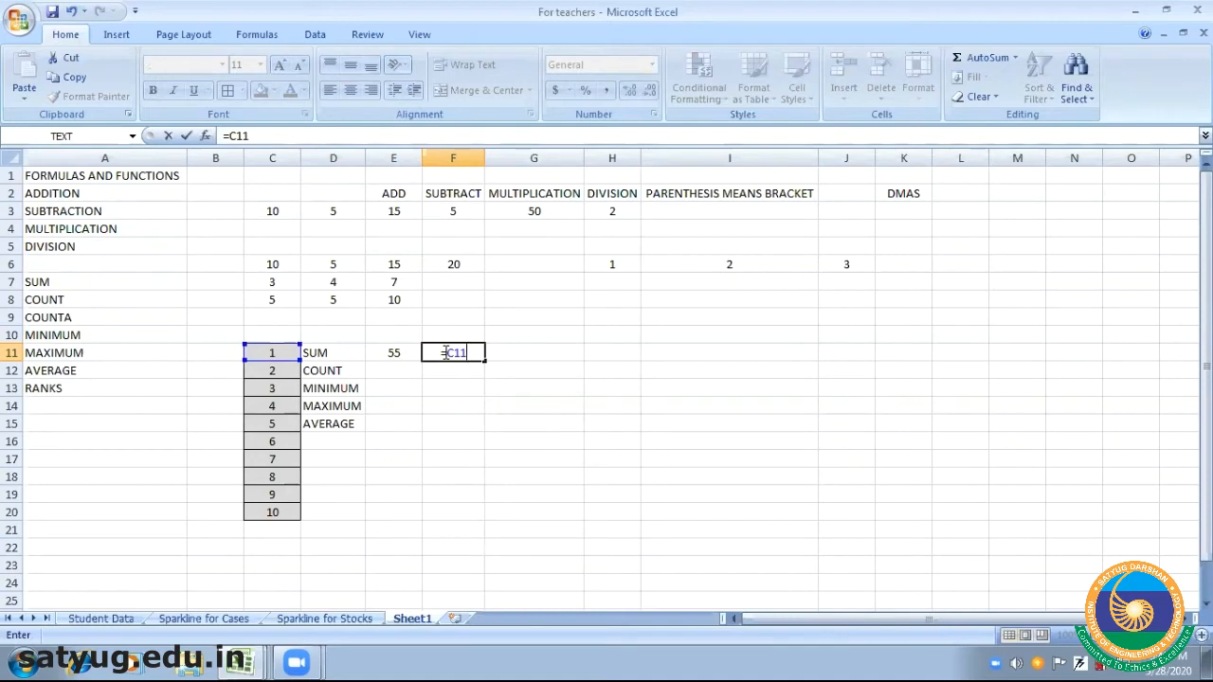
type("+")
type("12+C13")
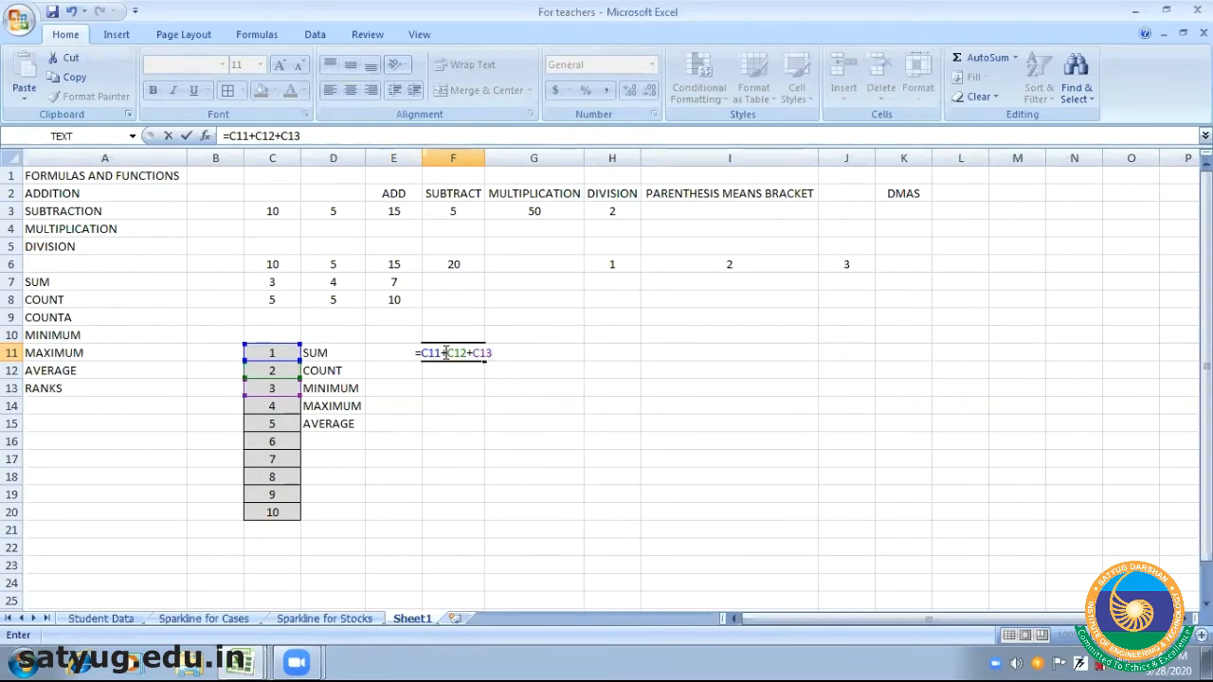
key("BackSpace")
key("BackSpace")
key("BackSpace")
key("BackSpace")
key("BackSpace")
key("BackSpace")
key("BackSpace")
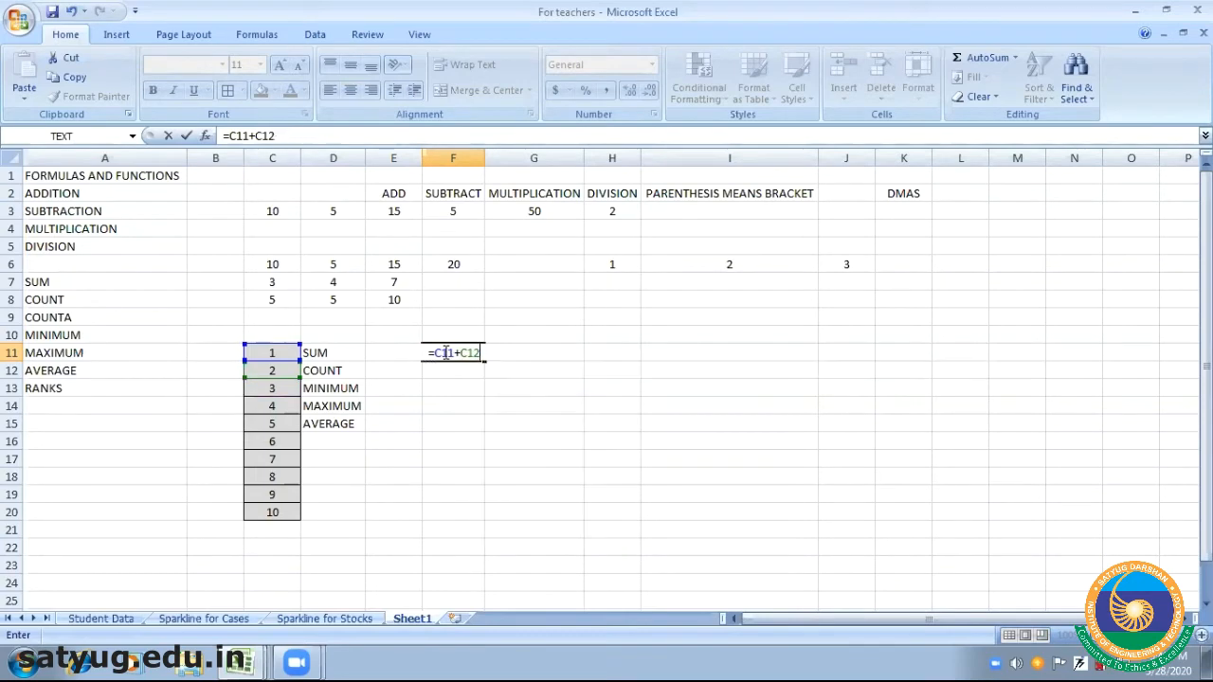
key("BackSpace")
key("BackSpace")
key("BackSpace")
key("BackSpace")
key("BackSpace")
key("Return")
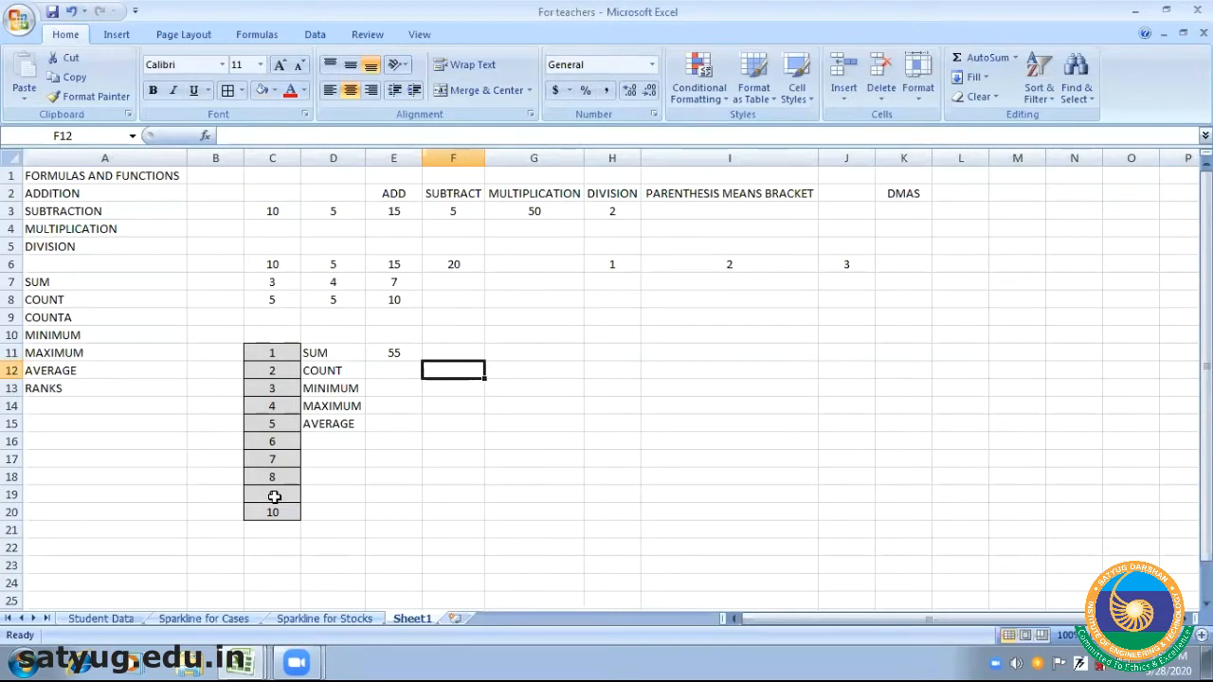
Enter the formula =COUNT(C11:C20) in E12 to count the numeric cells in the shaded range
left_click(389, 371)
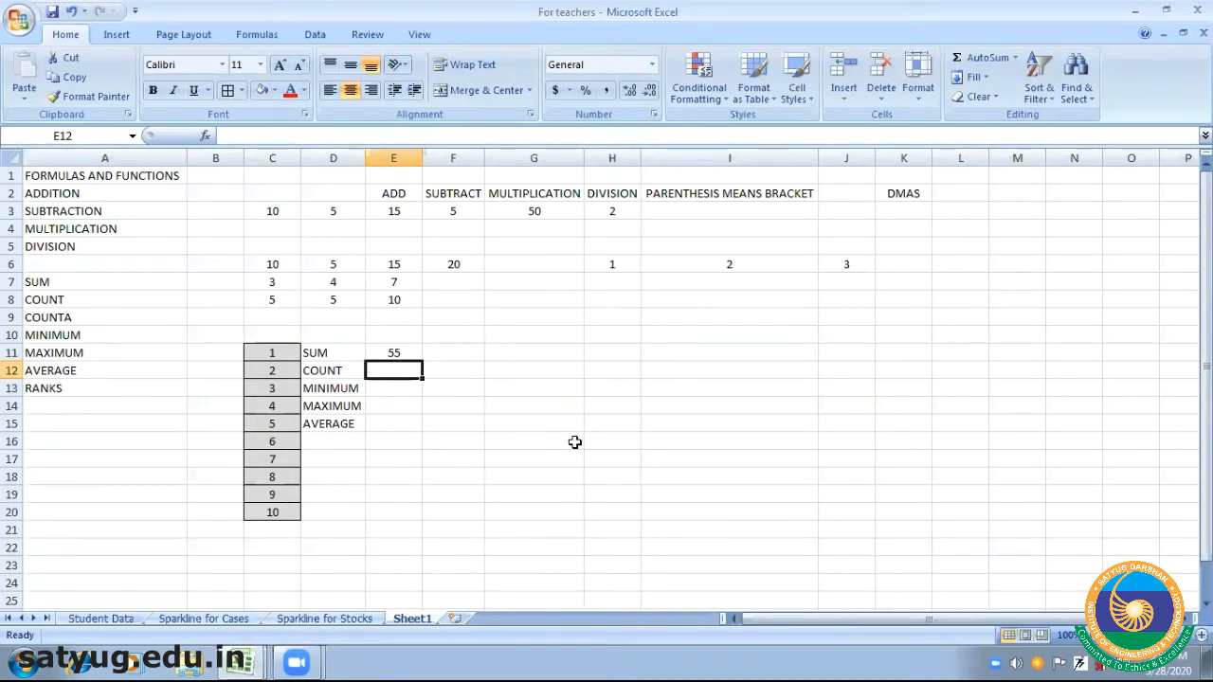
type("COUNT")
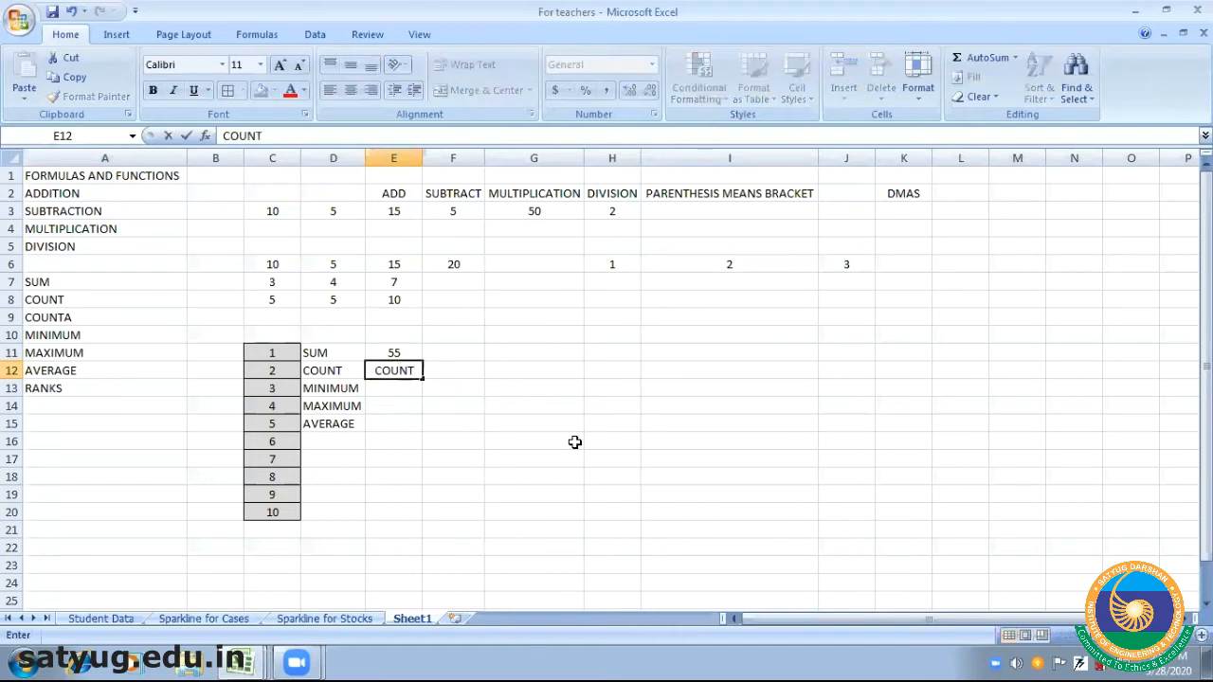
type("=")
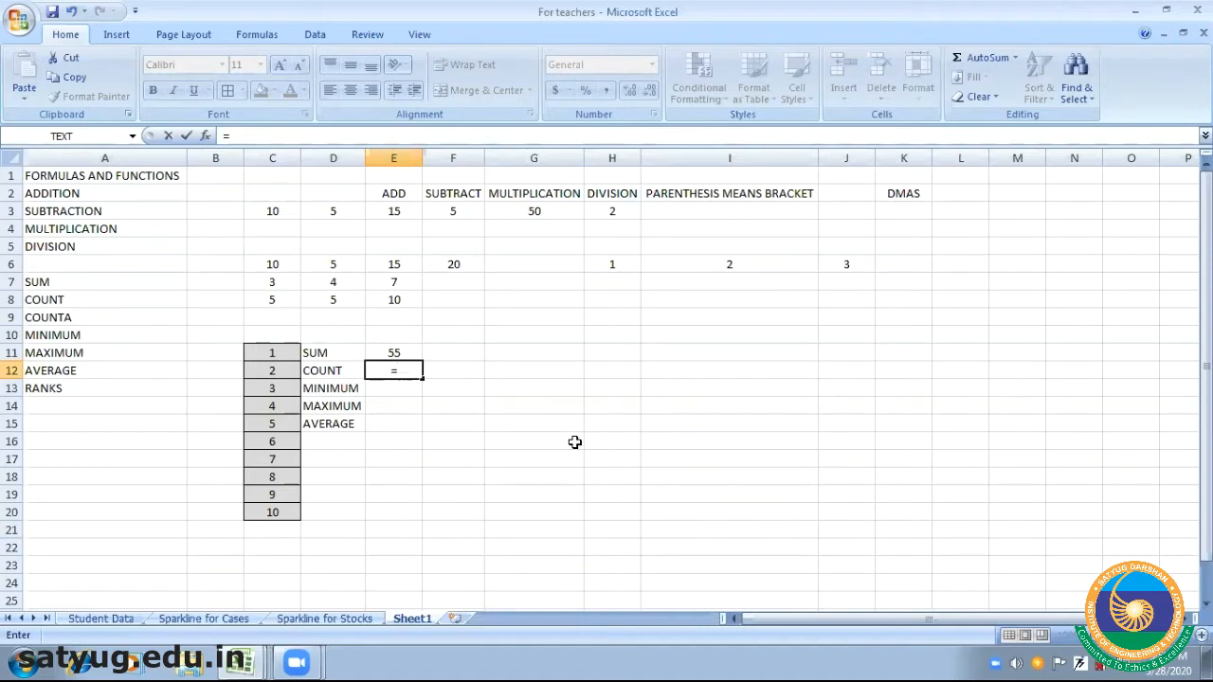
type("COUNT")
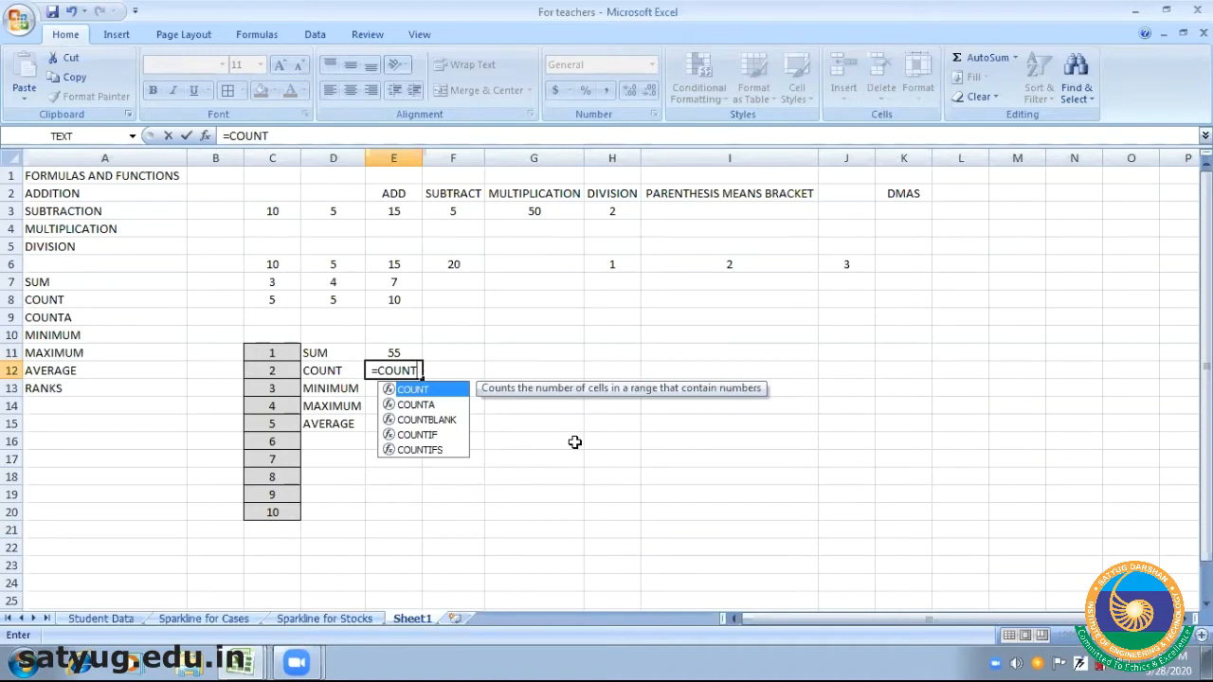
double_click(415, 389)
key("BackSpace")
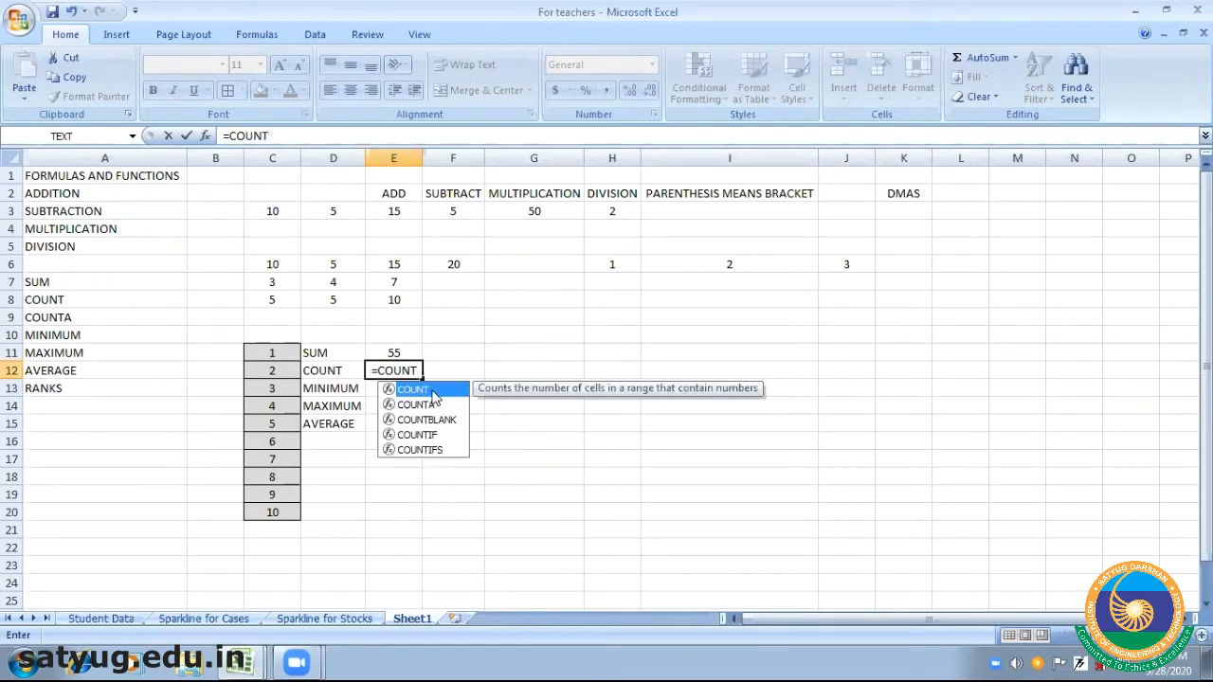
double_click(431, 391)
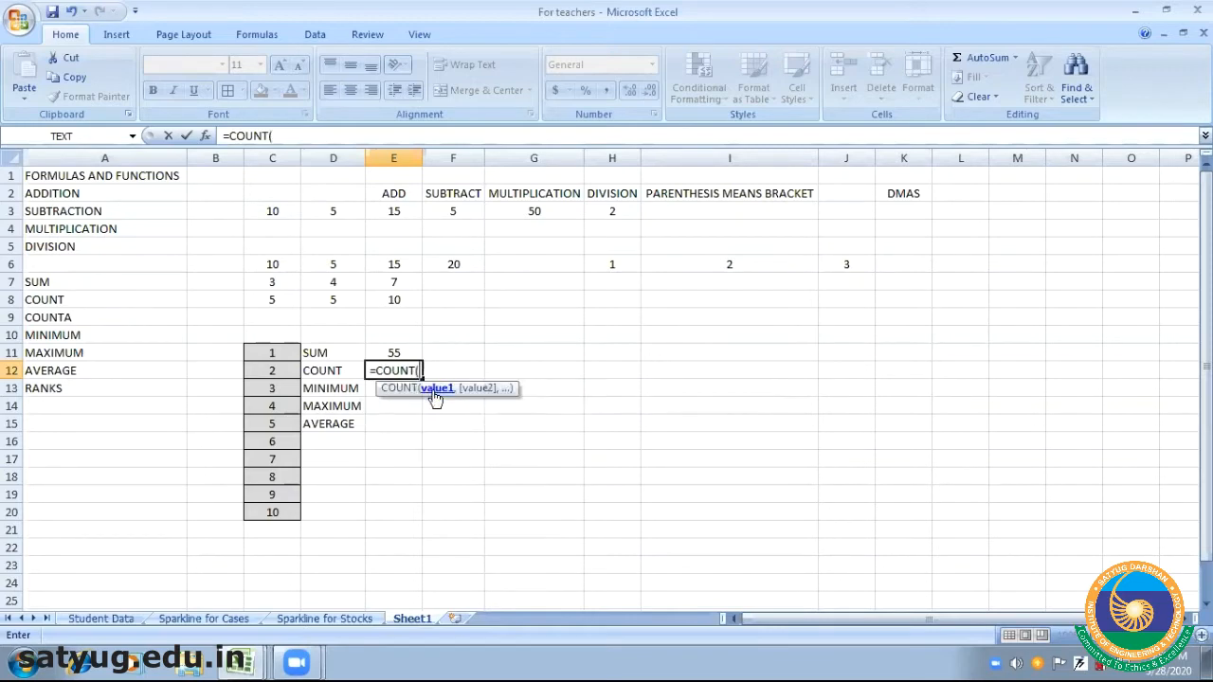
left_click(284, 353)
key("shift+Down")
key("shift+Down")
key("shift+Down")
key("shift+Down")
key("shift+Down")
key("shift+Down")
key("shift+Down")
key("shift+Down")
key("shift+Down")
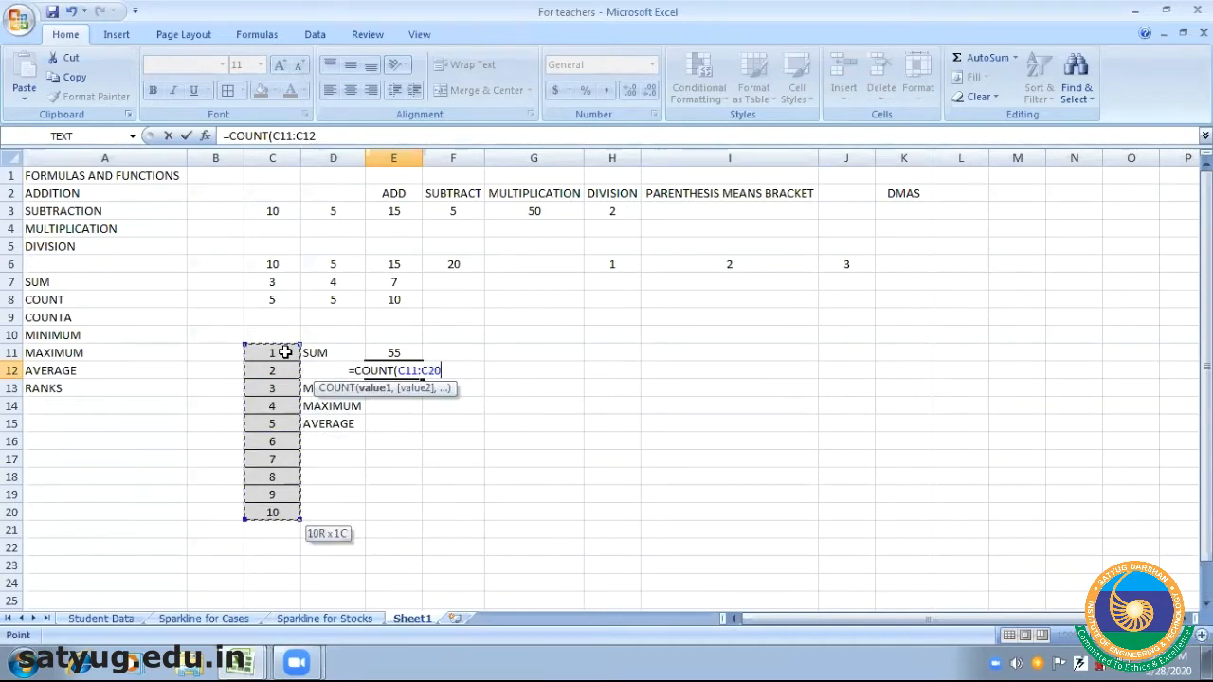
type(")")
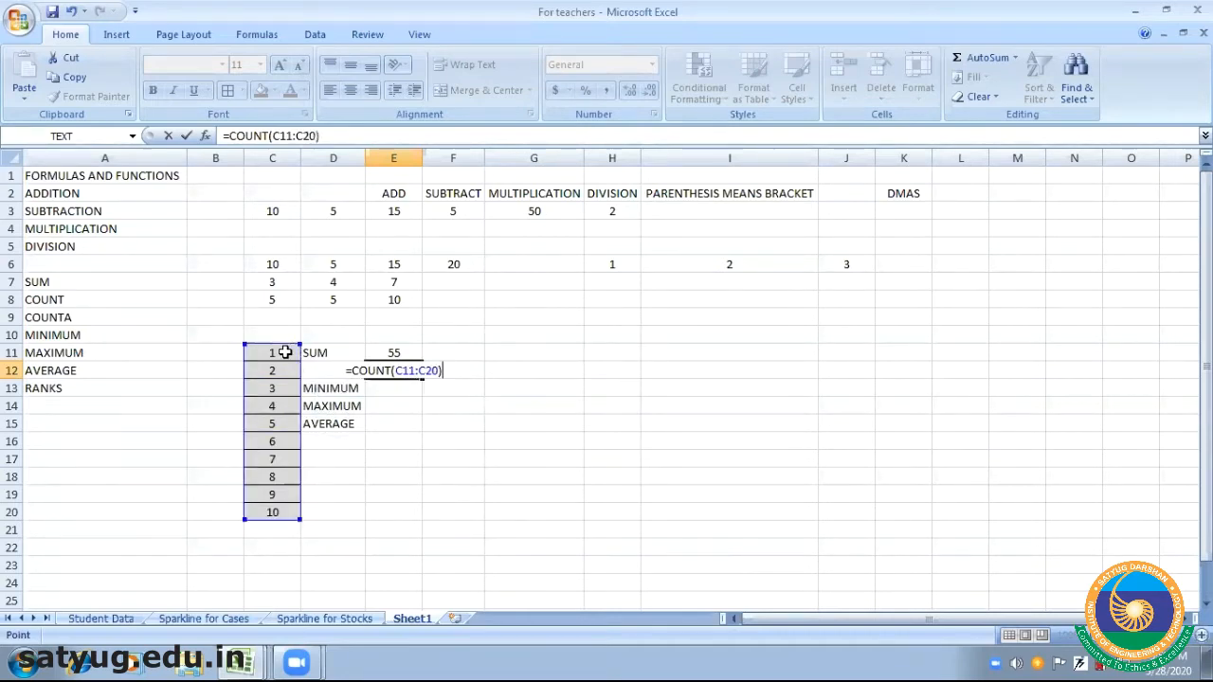
key("Return")
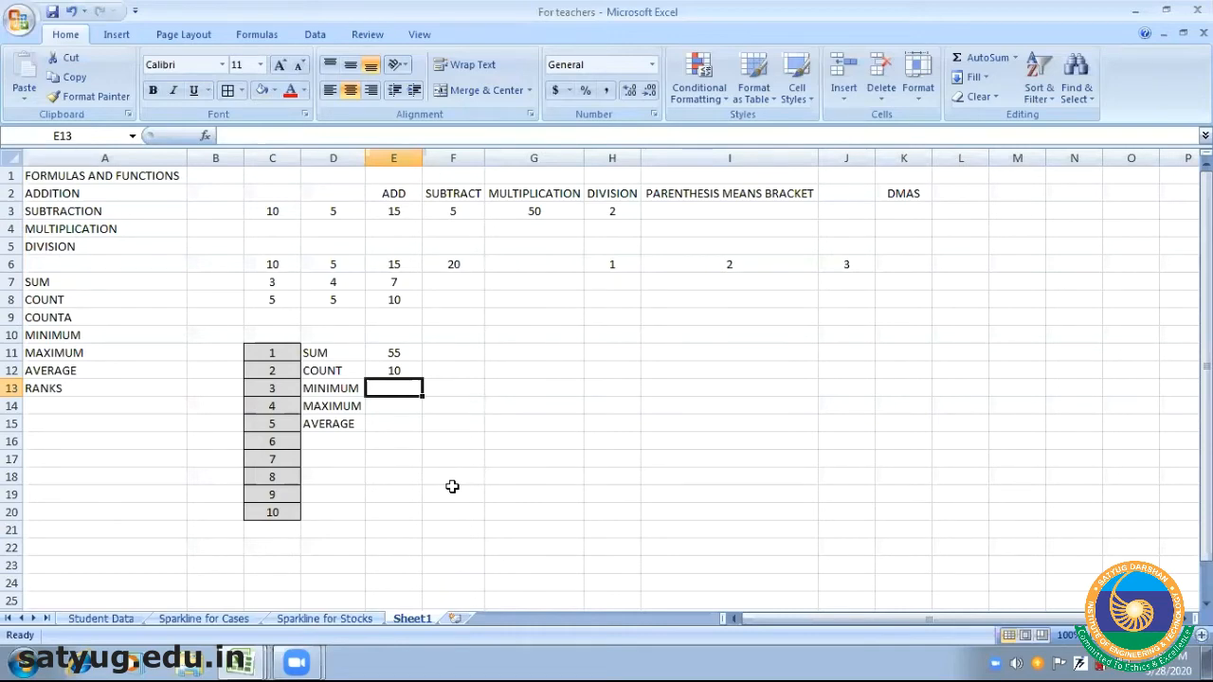
Enter the formula =MIN(C11:C20) in E13 to return the smallest number of the shaded range
type("=MIN")
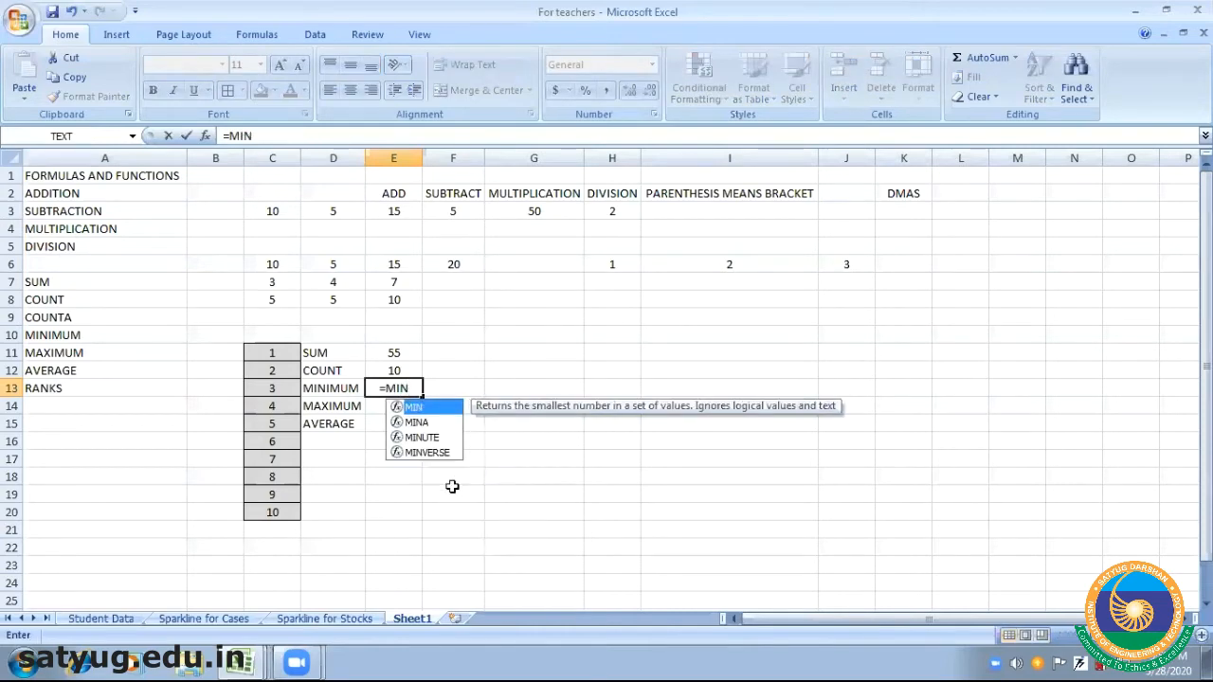
type("(")
left_click(270, 348)
key("shift+Down")
key("shift+Down")
key("shift+Down")
key("shift+Down")
key("shift+Down")
key("shift+Down")
key("shift+Down")
key("shift+Down")
key("shift+Down")
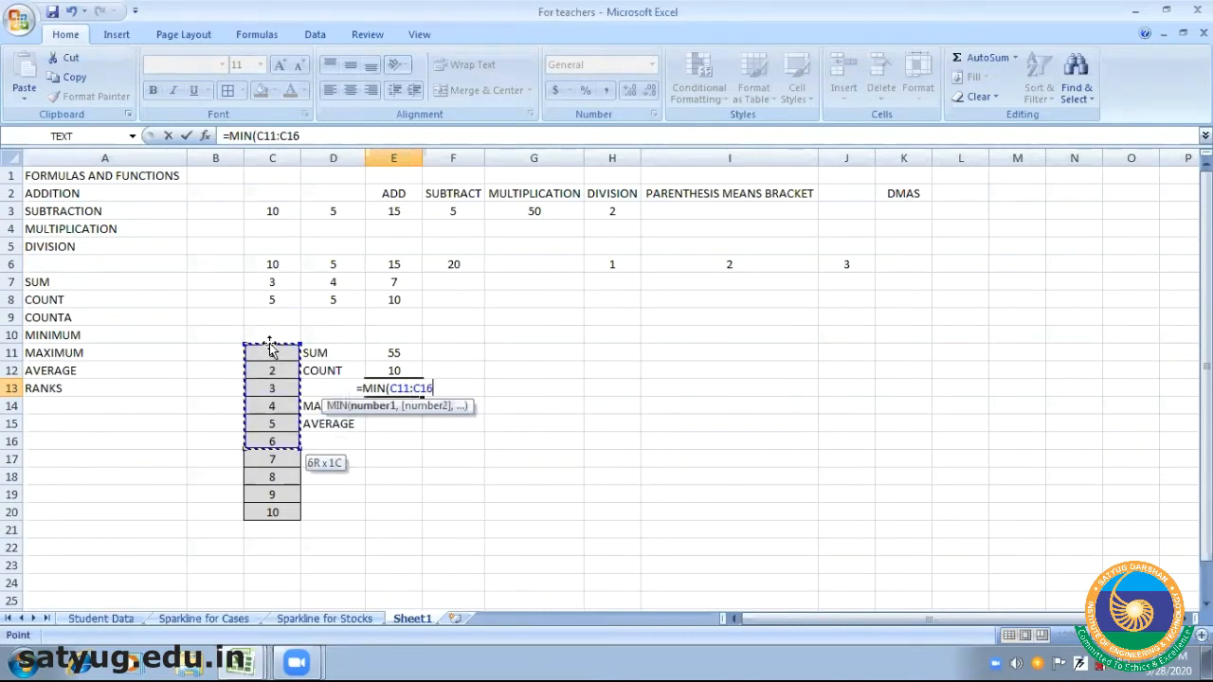
type(")")
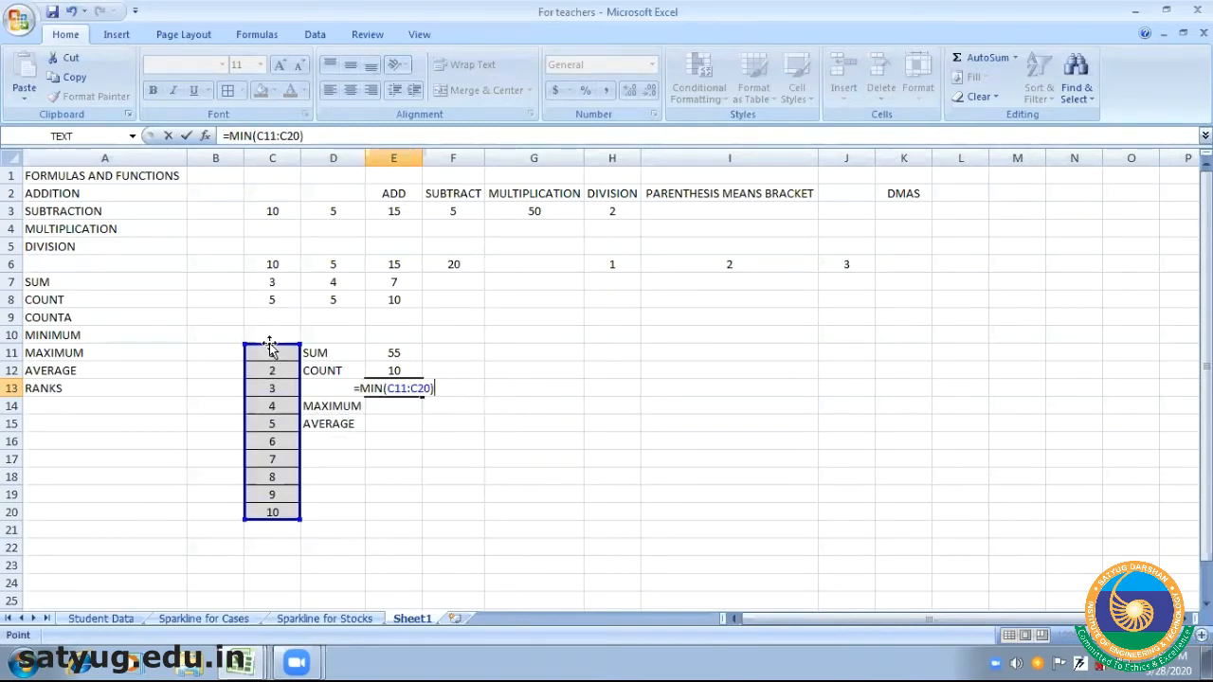
key("Return")
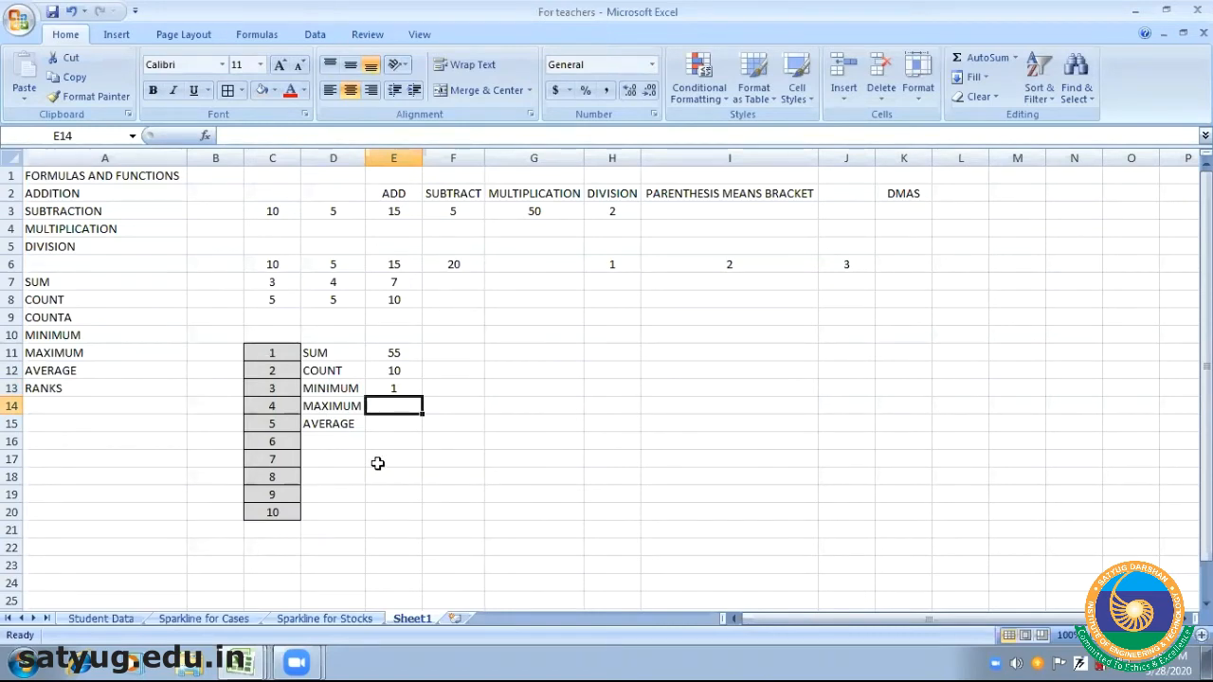
Enter the formula =MAX(C11:C20) in E14 to return the largest number of the shaded range
type("=MAX")
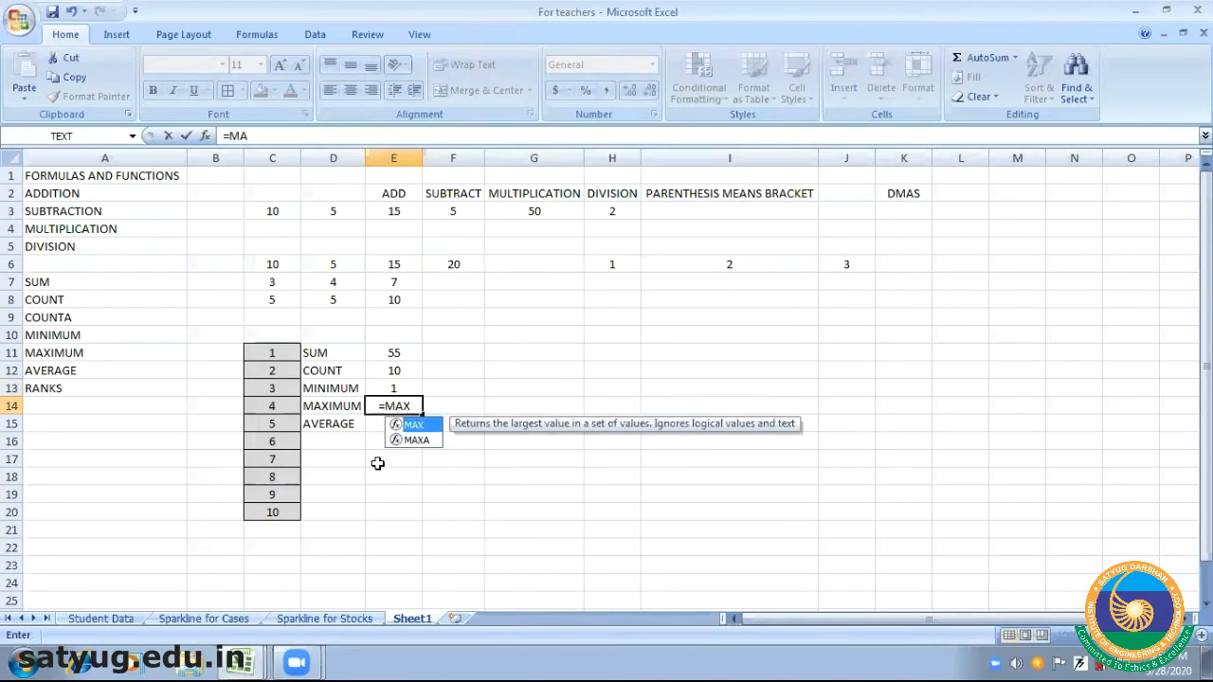
type("(")
left_click(278, 354)
key("shift+Down")
key("shift+Down")
key("shift+Down")
key("shift+Down")
key("shift+Down")
key("shift+Down")
key("shift+Down")
key("shift+Down")
key("shift+Down")
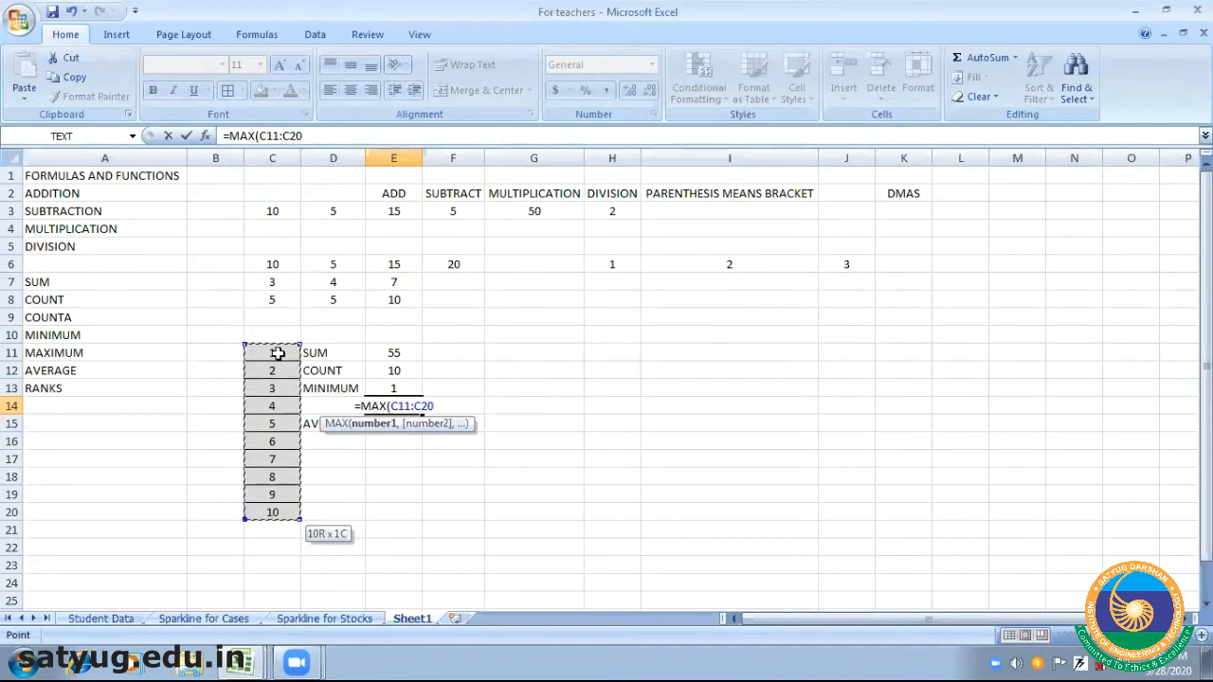
type(")")
key("Return")
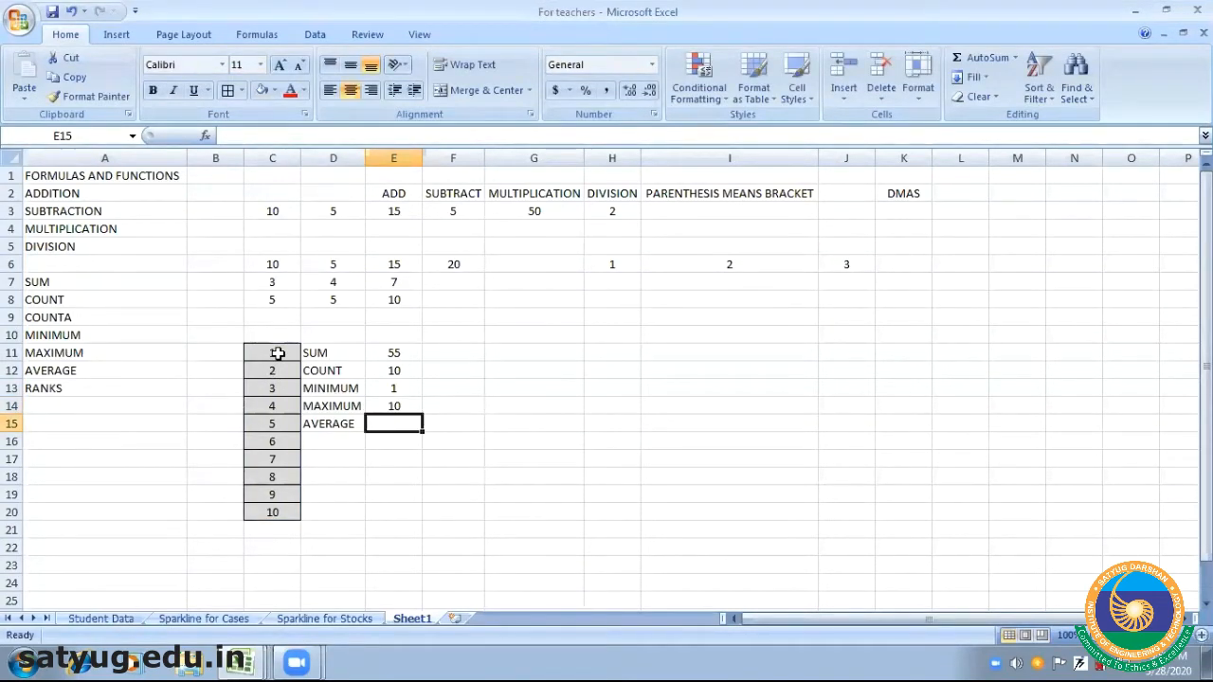
Enter the formula =AVERAGE(C11:C20) in E15 to average the shaded numbers
type("=AV")
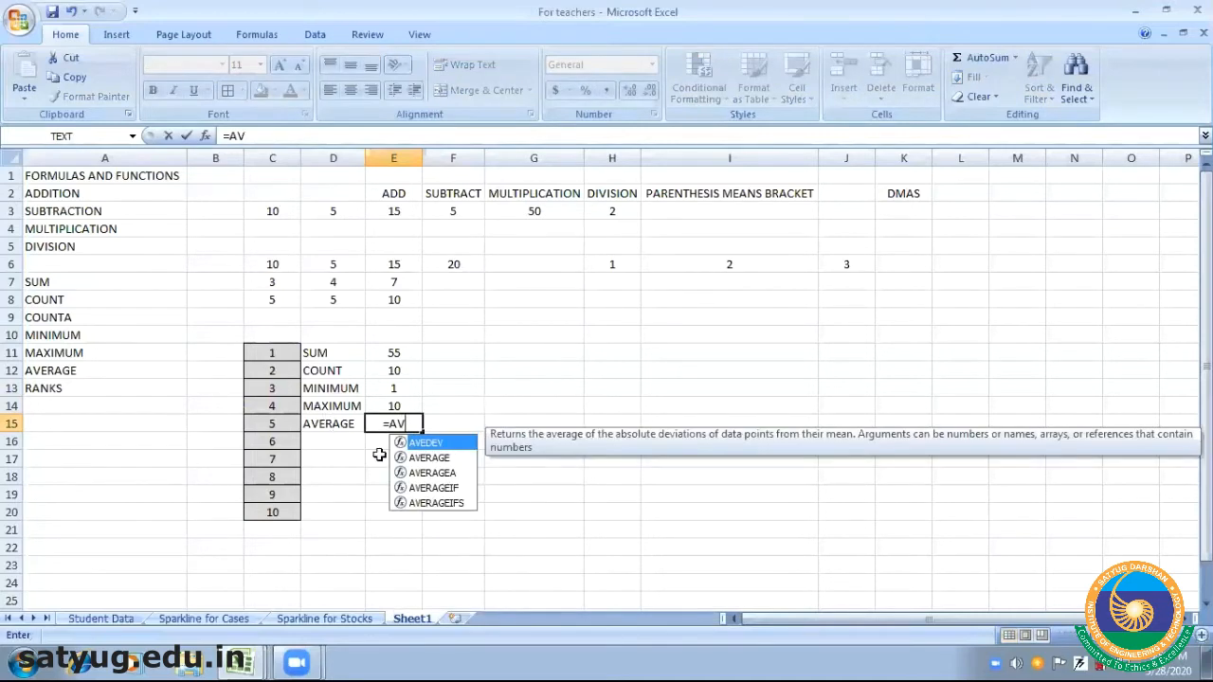
left_click(434, 461)
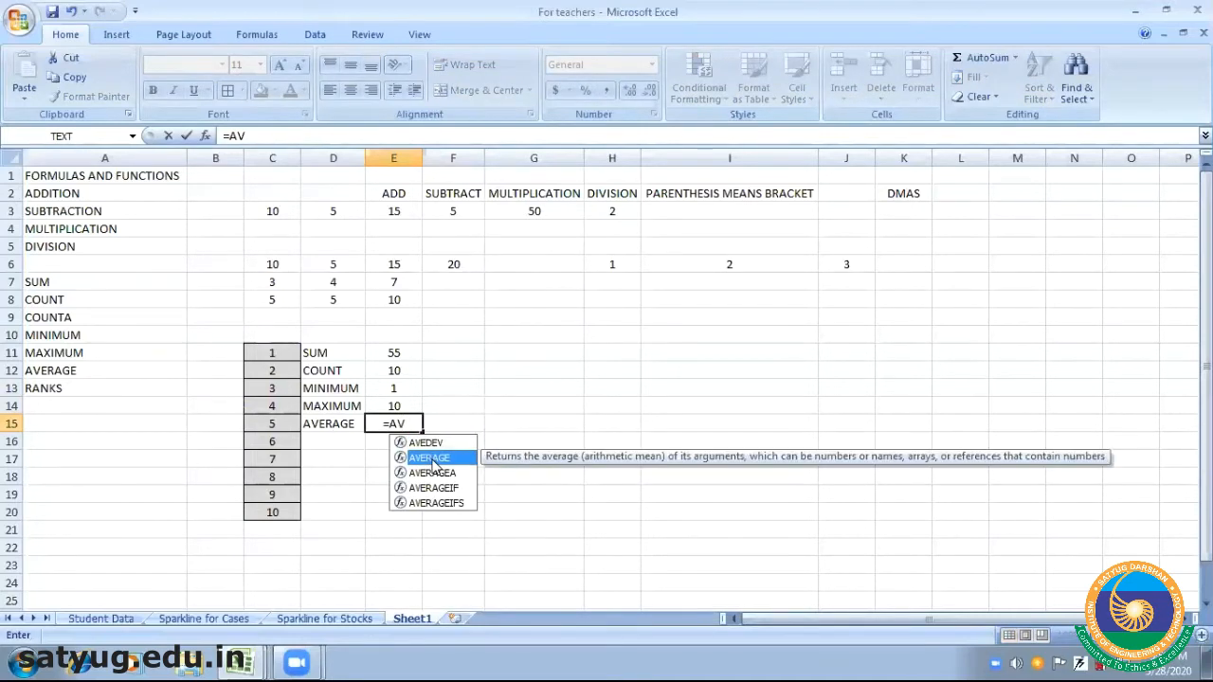
left_click(408, 423)
type("ERAG")
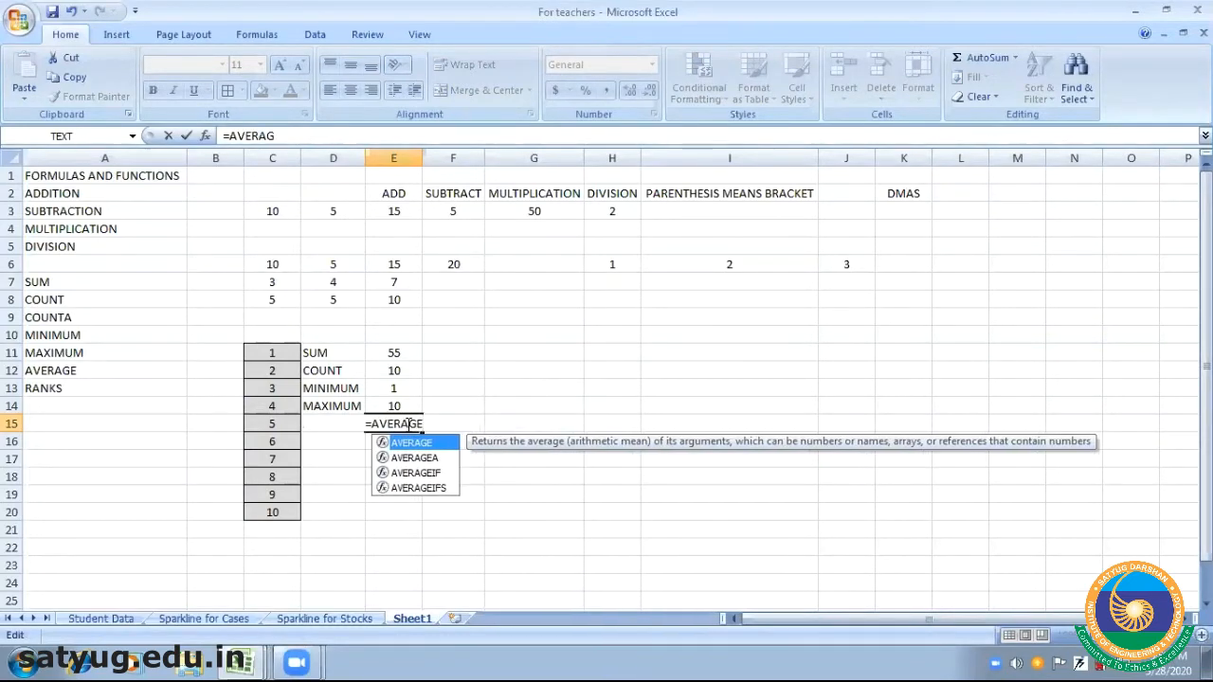
key("Tab")
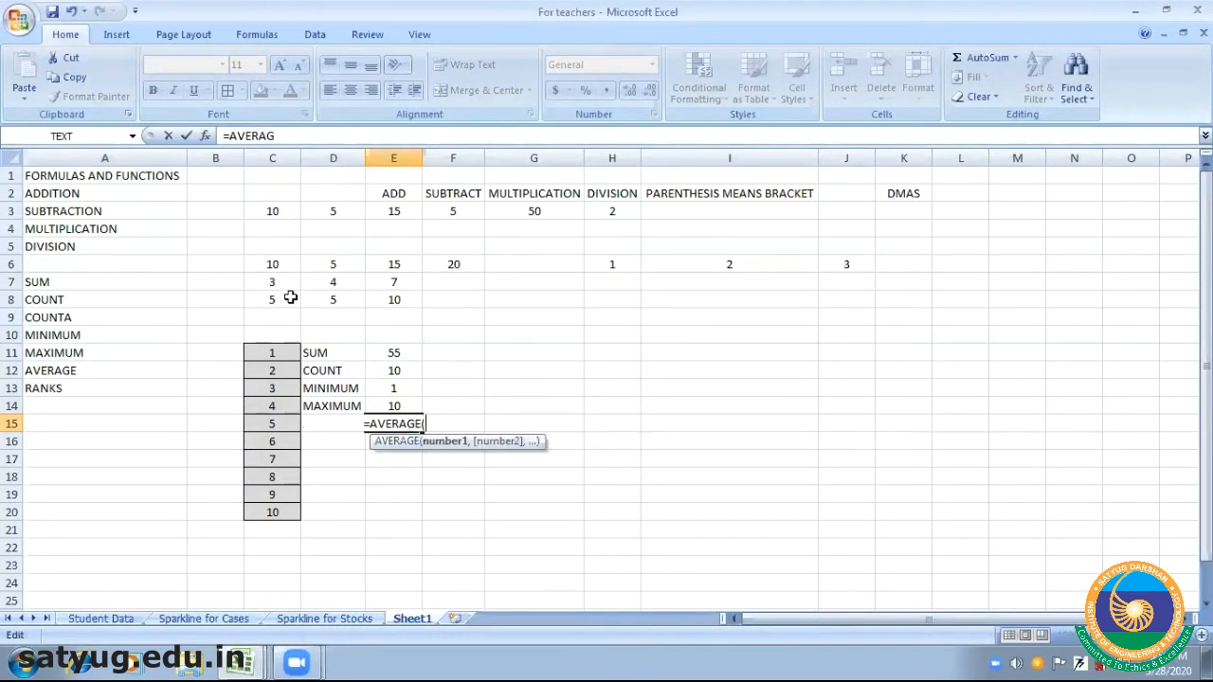
left_click(266, 350)
left_click_drag(266, 351, 272, 512)
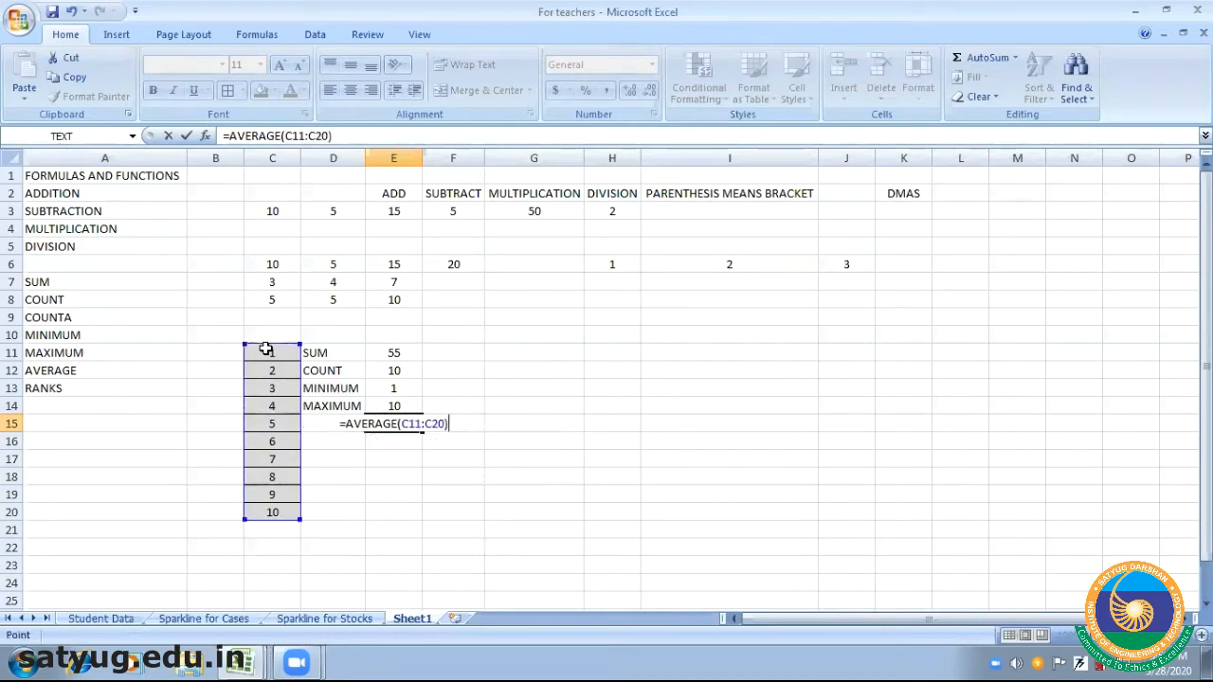
key("Return")
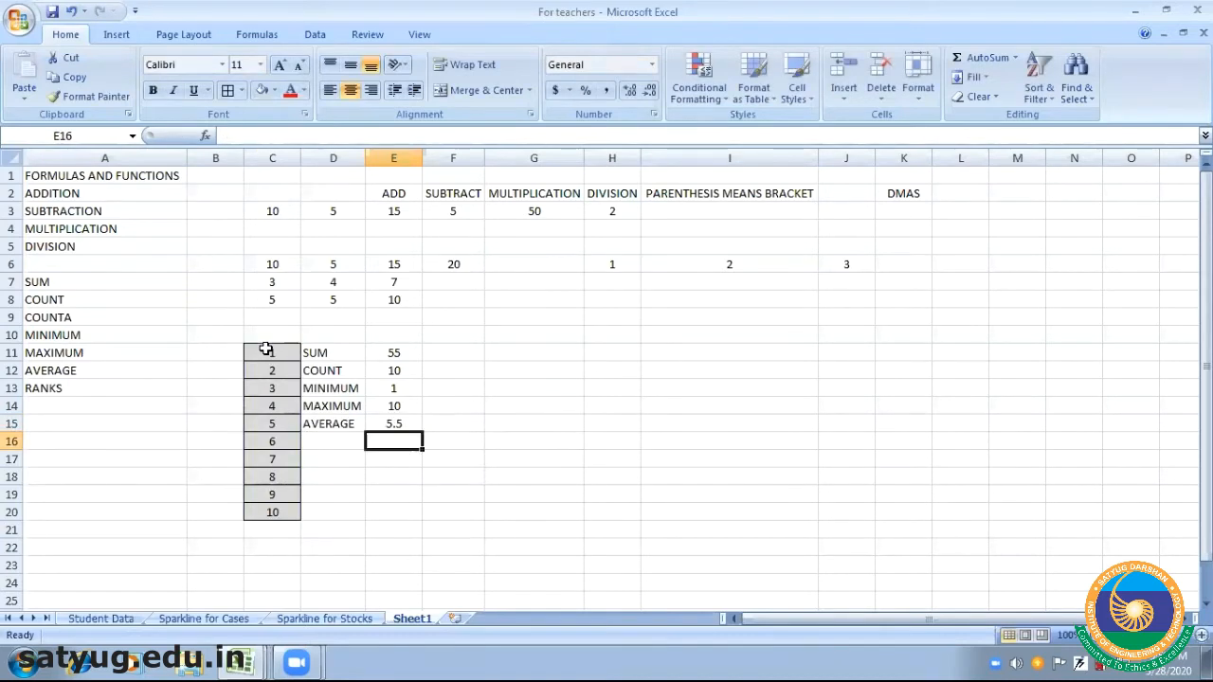
left_click(410, 427)
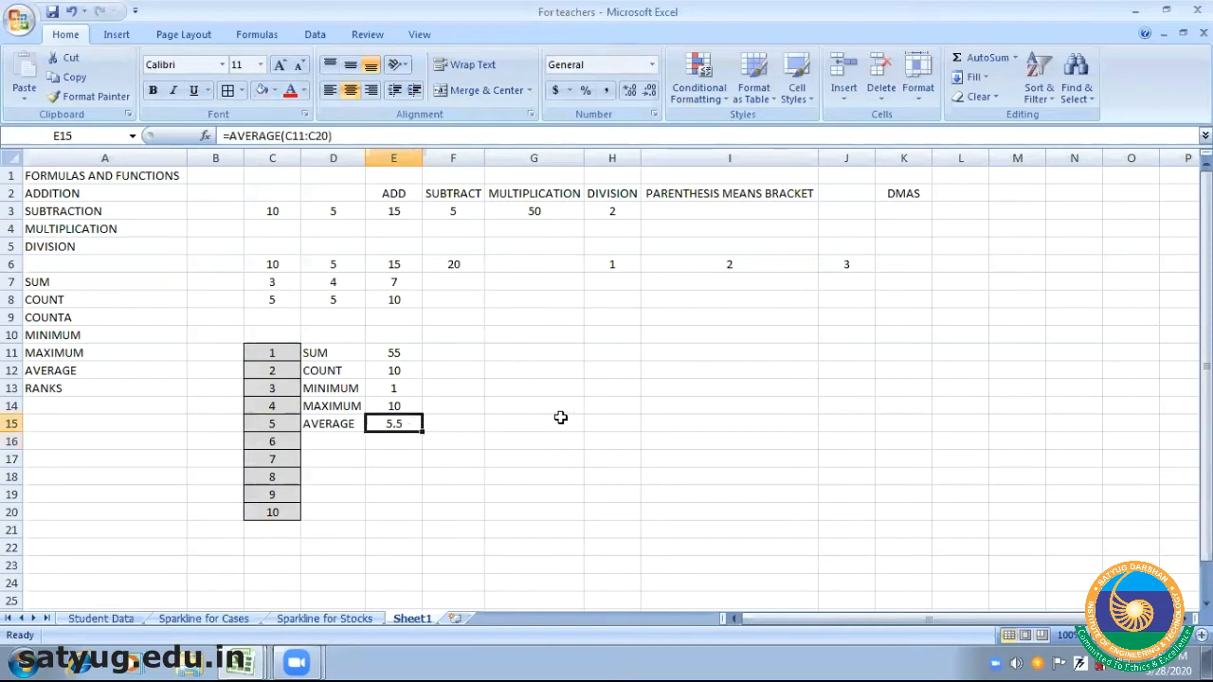
left_click(406, 352)
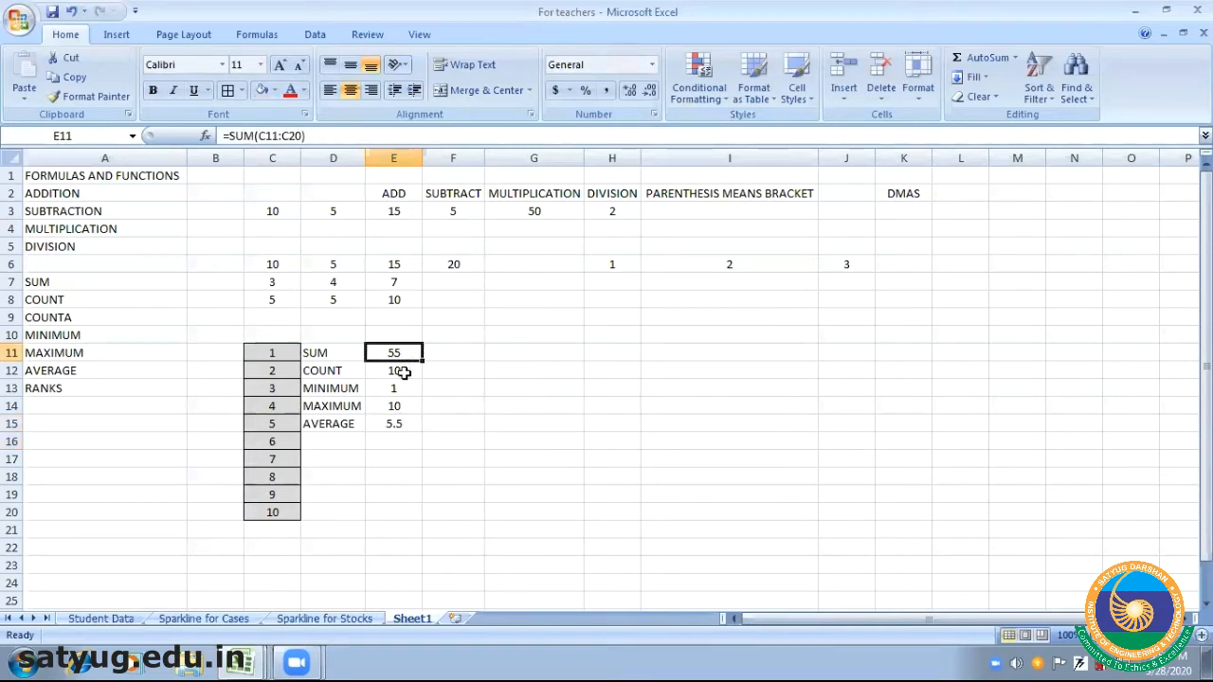
left_click(403, 372)
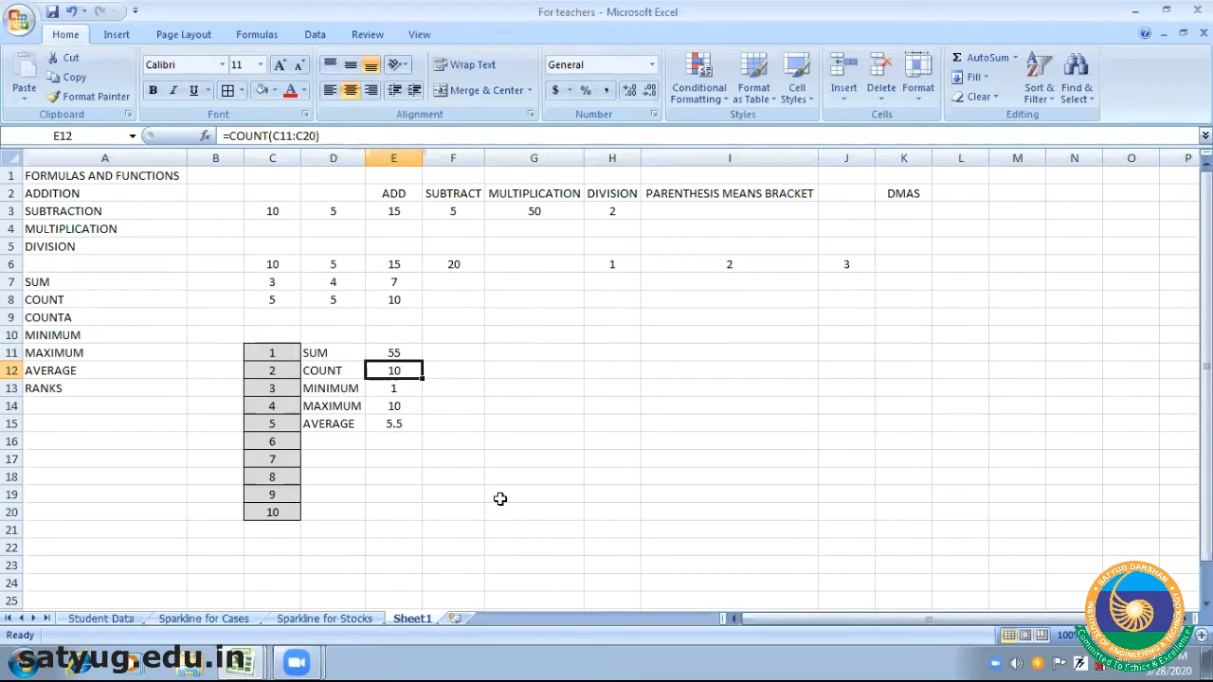
Add the topic label IF FUNCTIONALITY in A15, below the list of functions in column A
left_click(54, 421)
type("I")
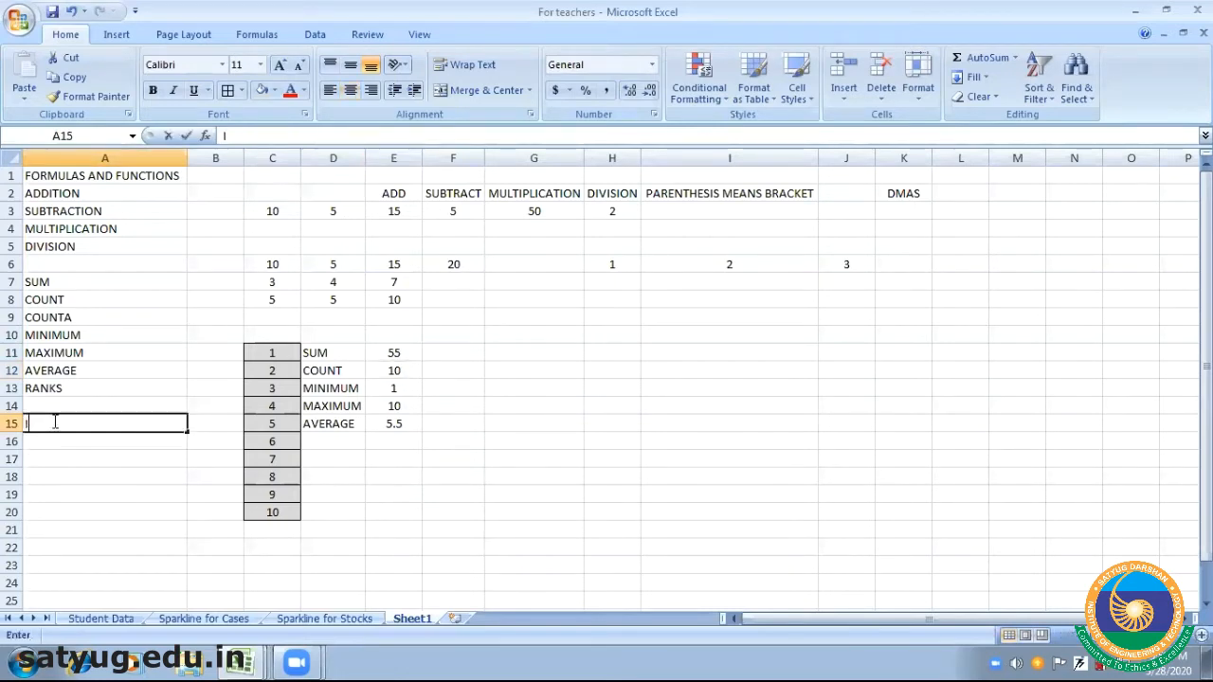
type("F FU")
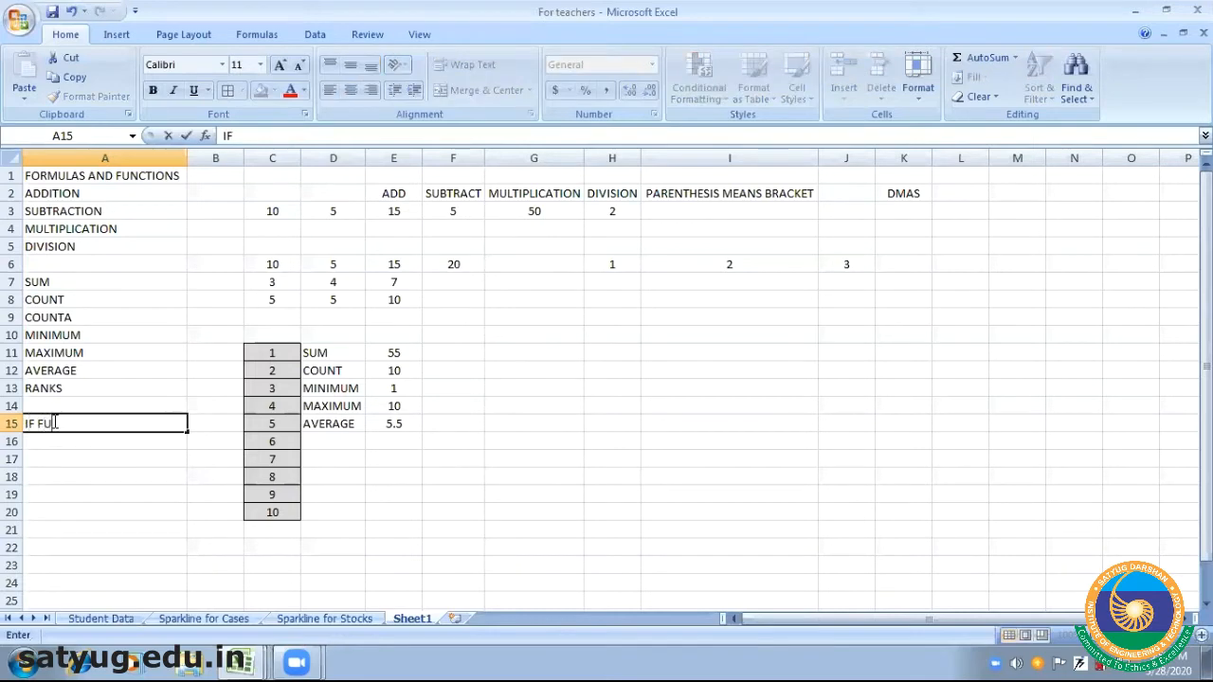
type("NCTIONA")
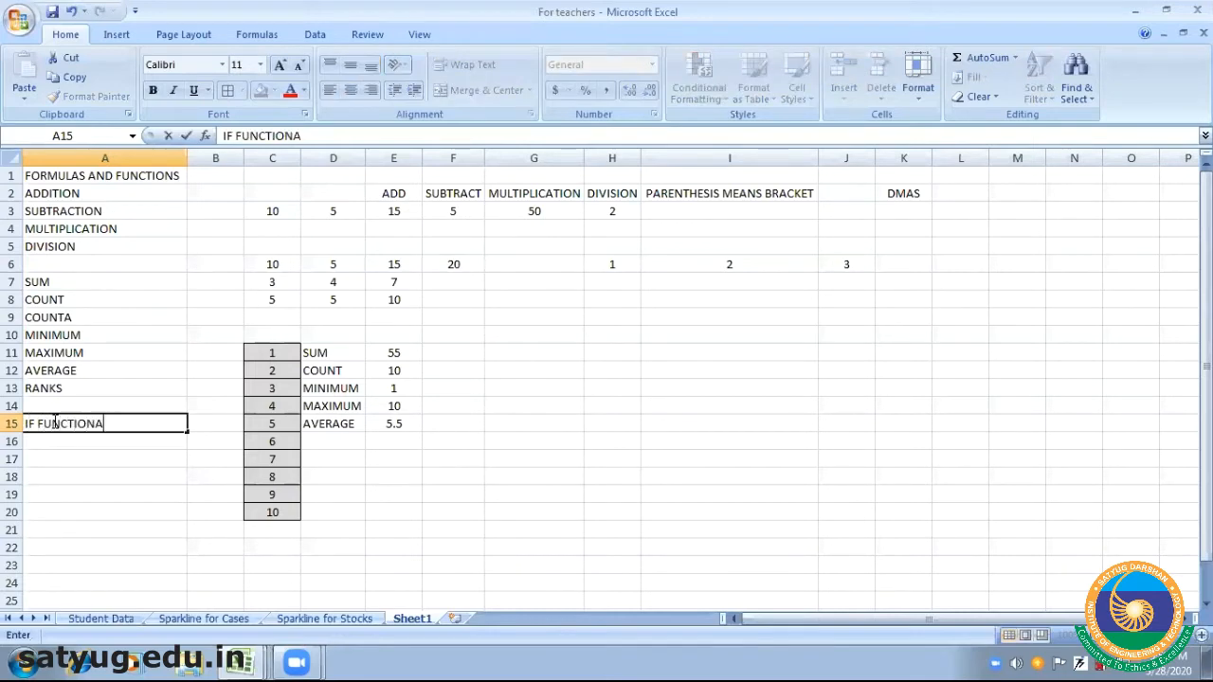
type("LITY")
left_click(89, 469)
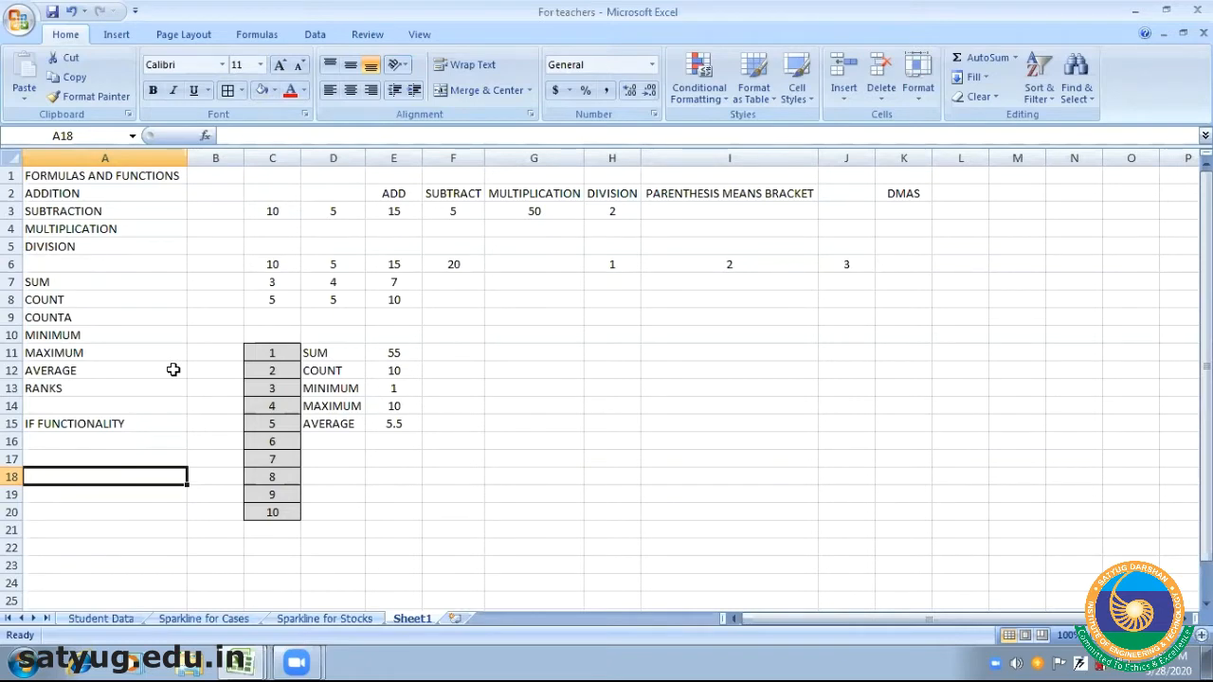
left_click(80, 318)
left_click(74, 387)
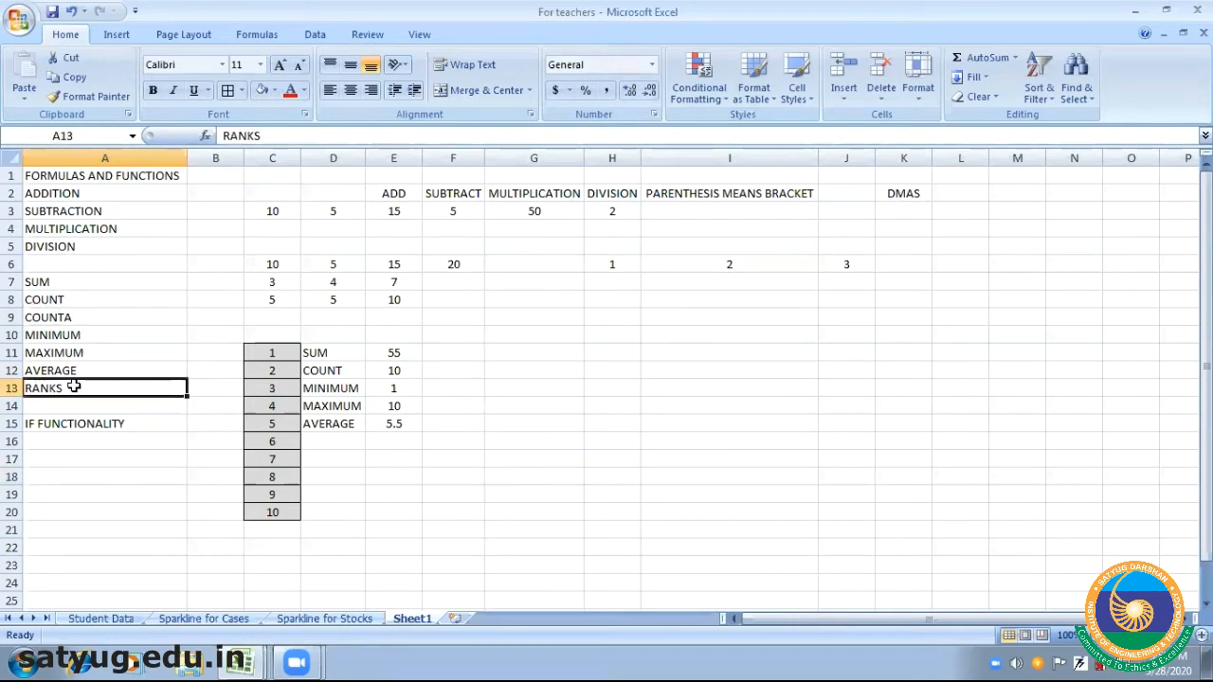
left_click(85, 320)
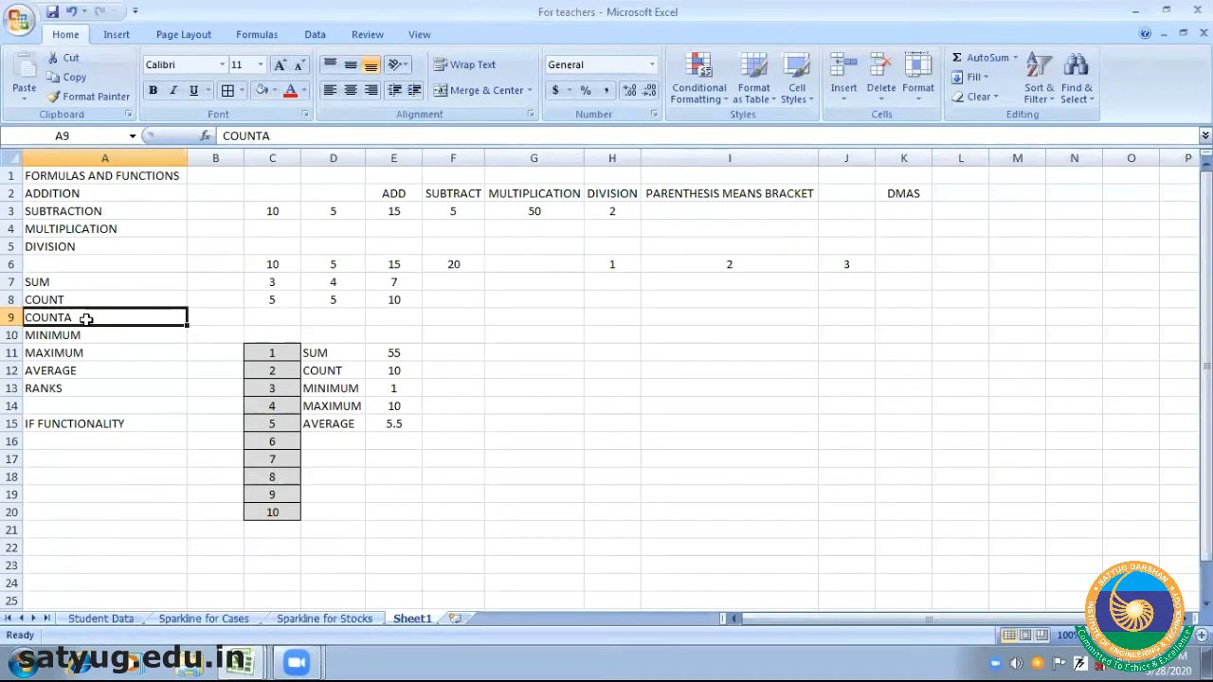
left_click(339, 489)
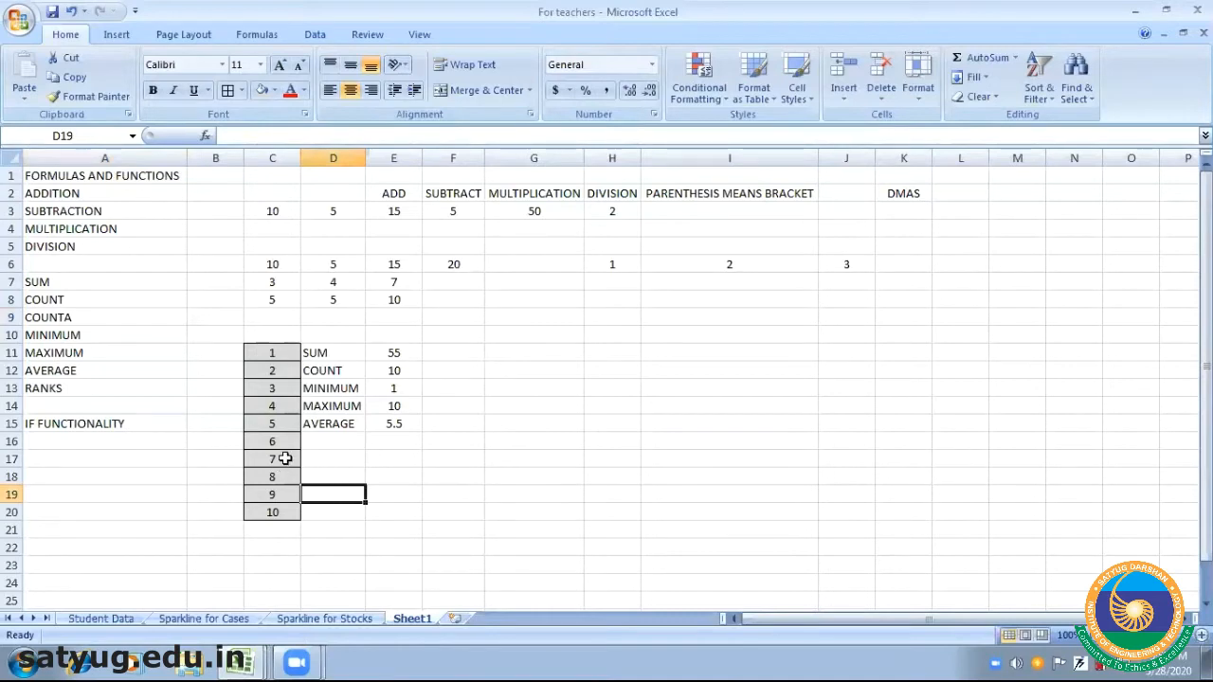
Replace the number in C17 with the letter A so the shaded range contains a text value
left_click(284, 459)
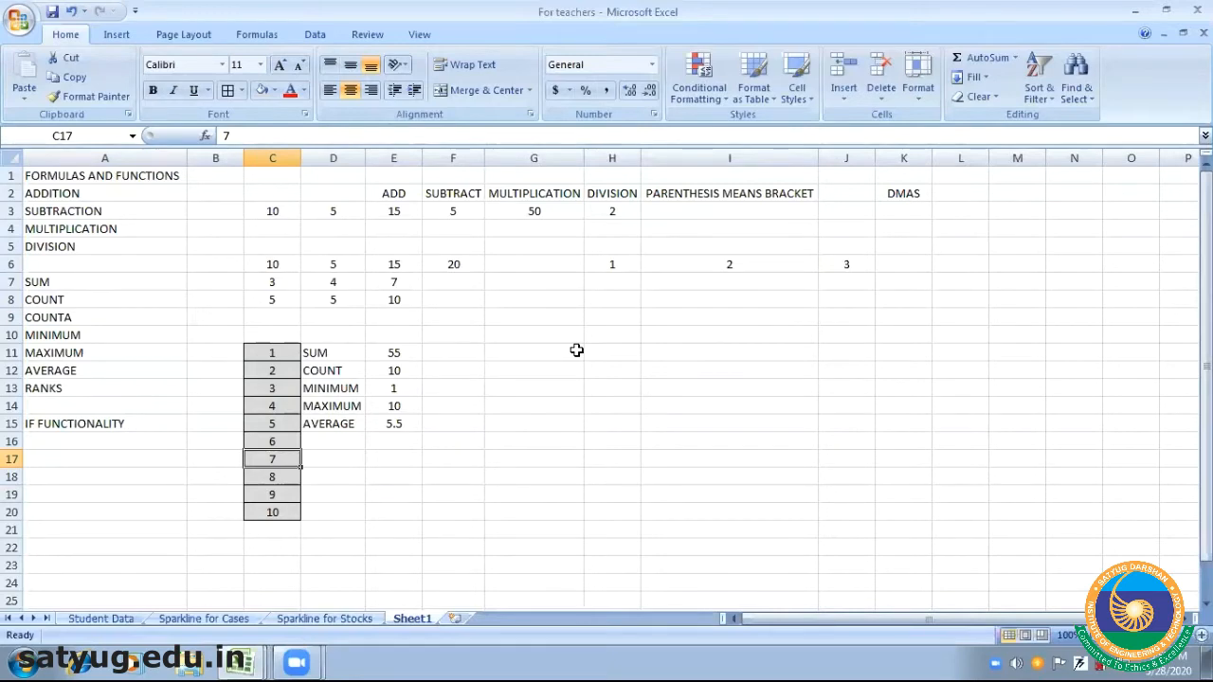
type("A")
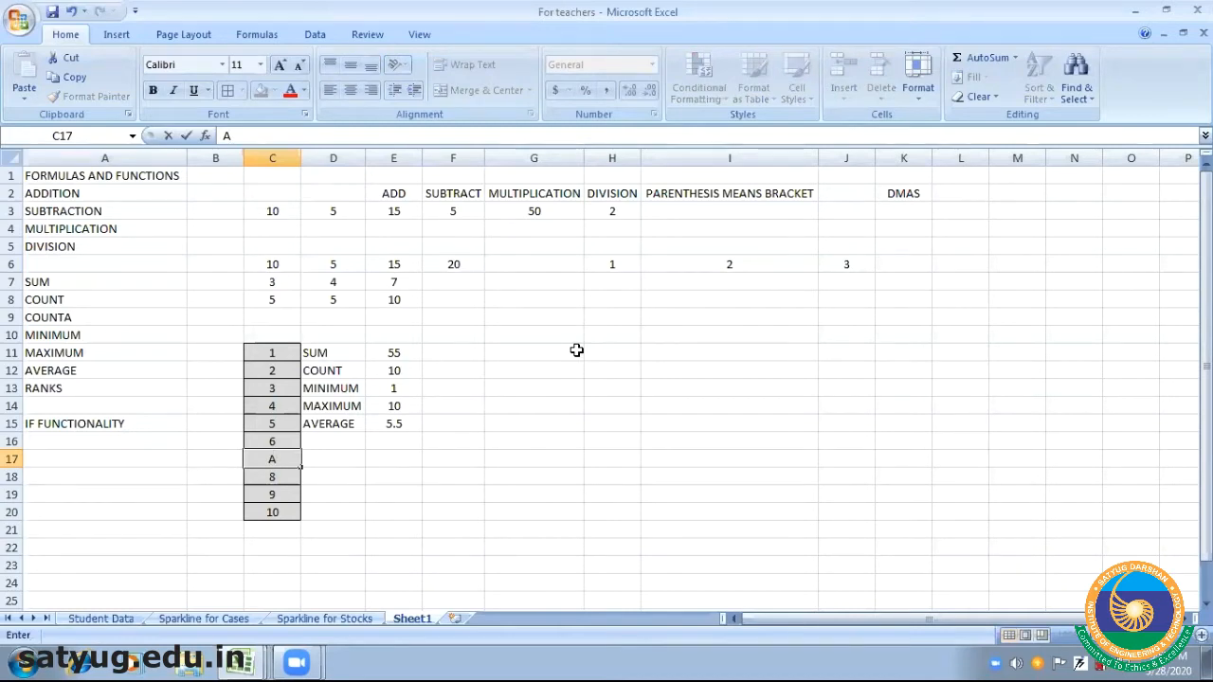
key("Return")
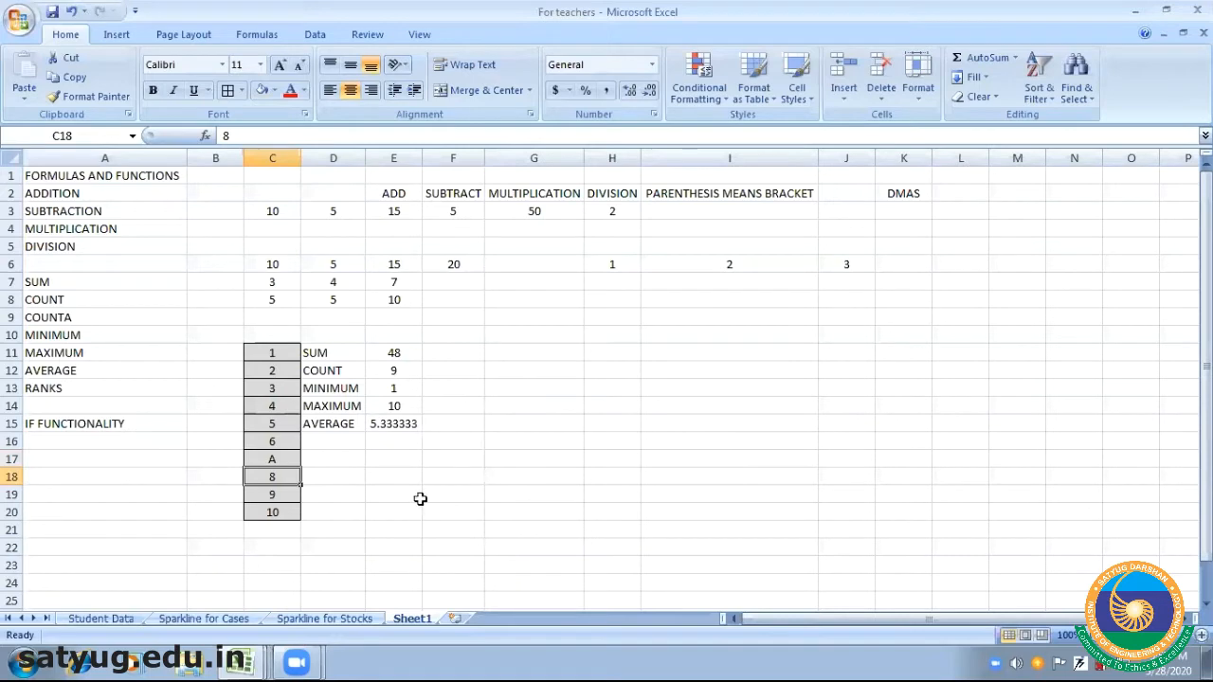
Undo the letter entry in C17 and replace the number in C20 with the letter A
key("ctrl+z")
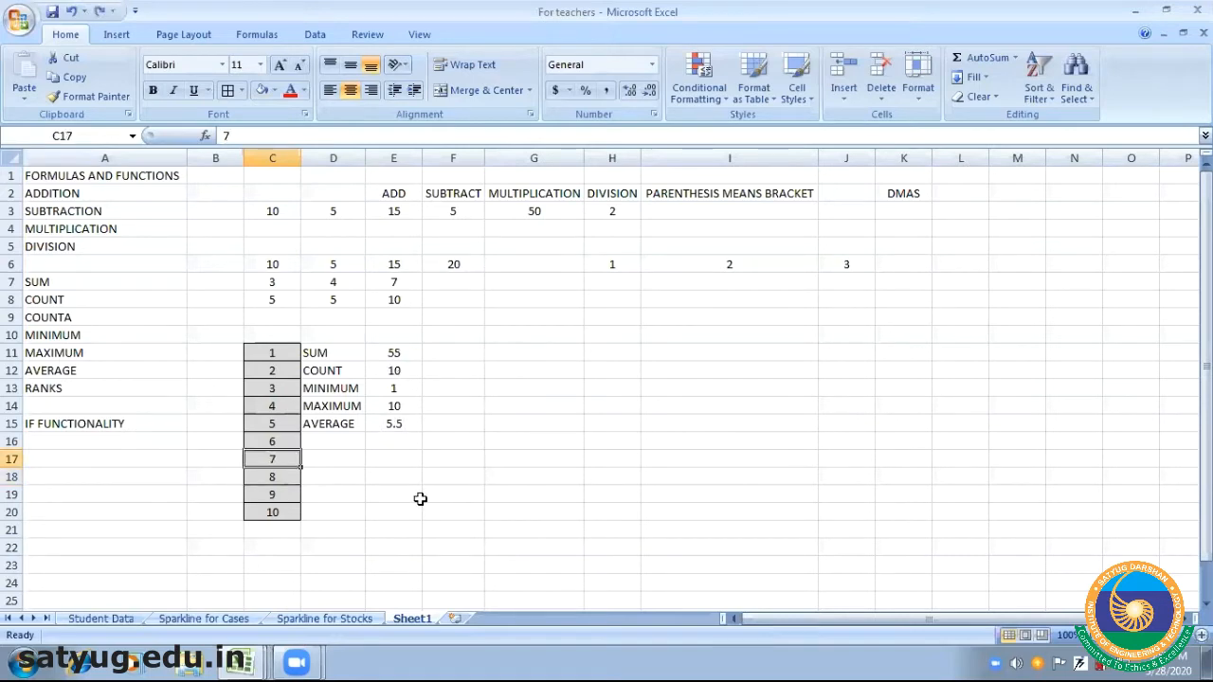
left_click(289, 512)
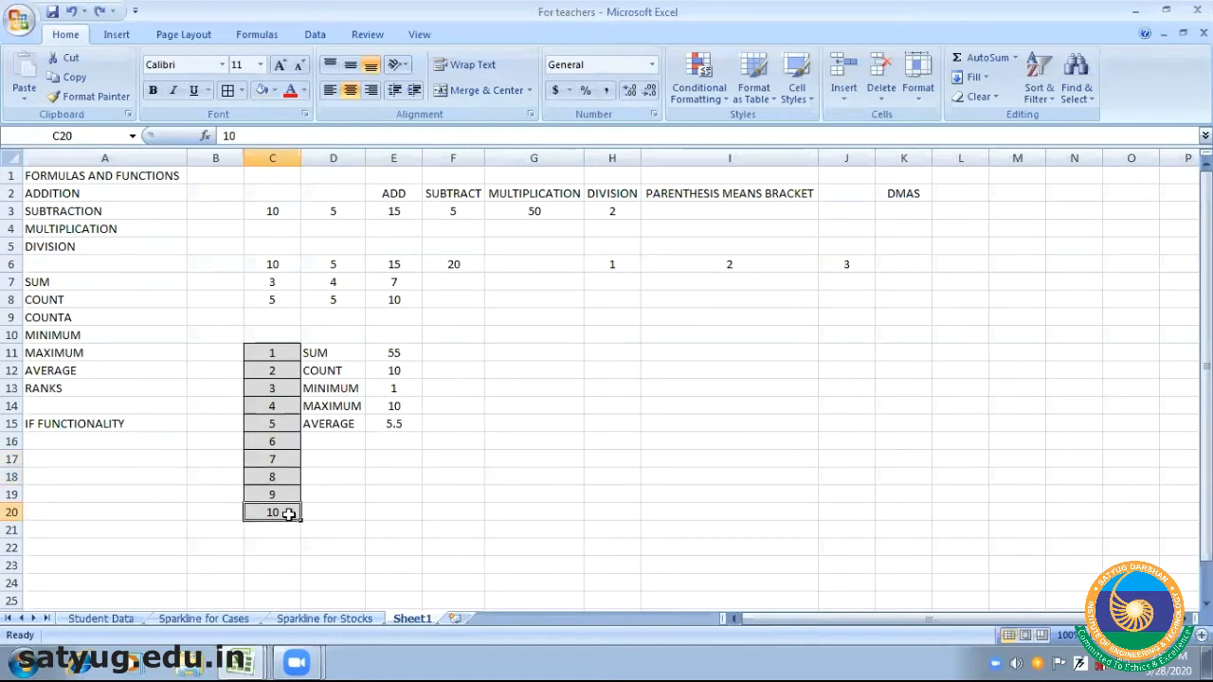
type("A")
key("Return")
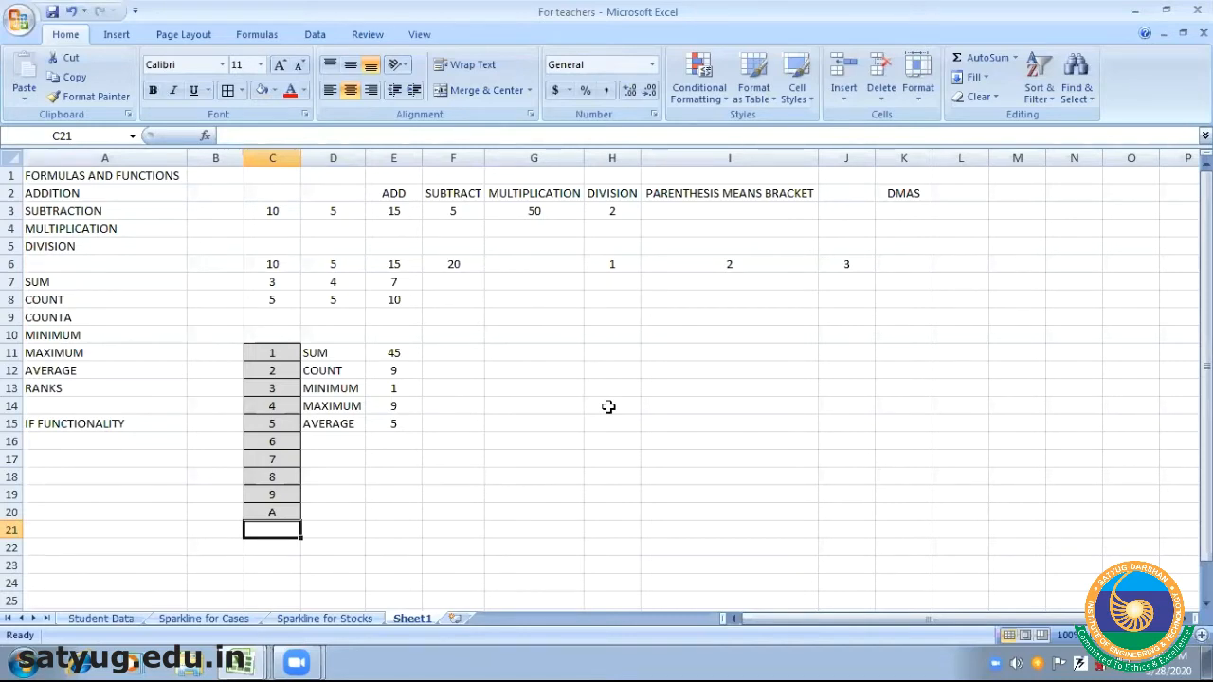
Enter the label COUNTA in D17, below the other function labels
left_click(335, 457)
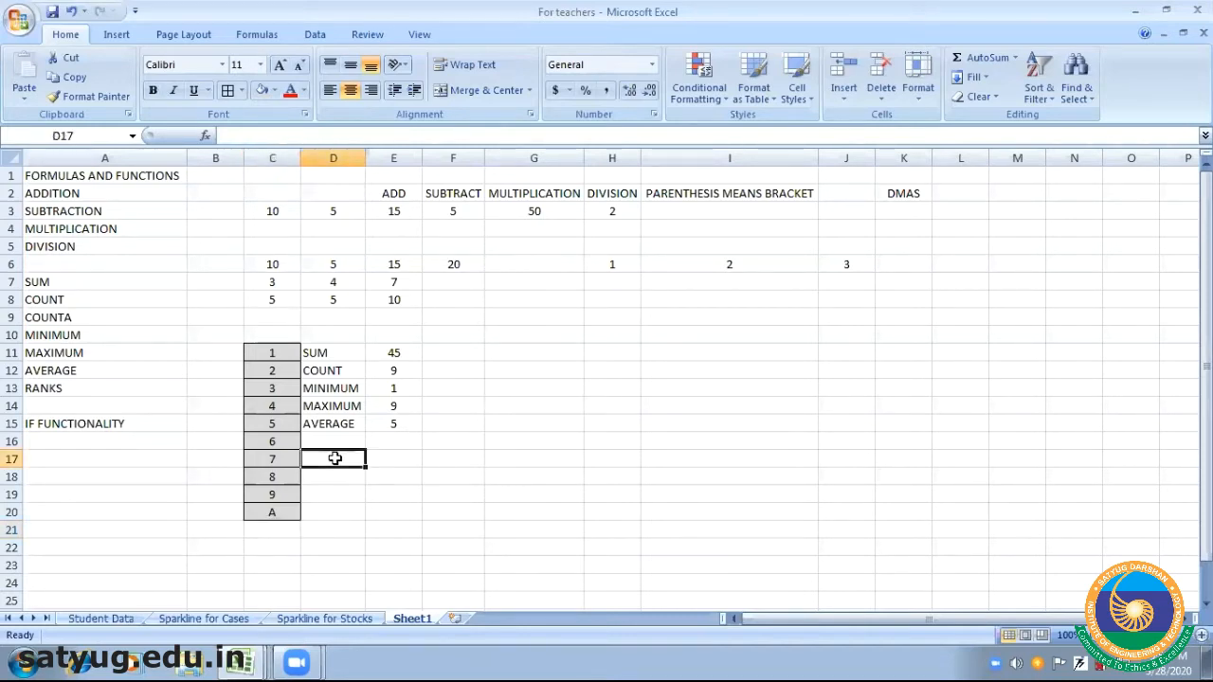
type("COUNTA")
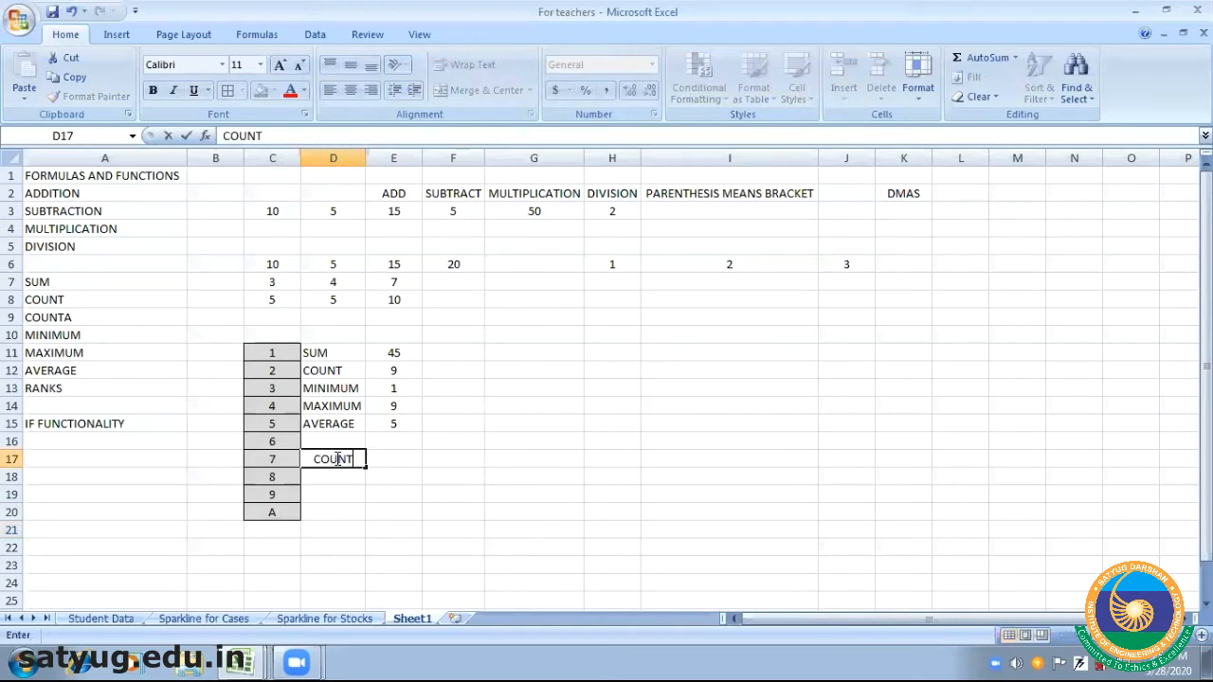
left_click(401, 462)
left_click(351, 457)
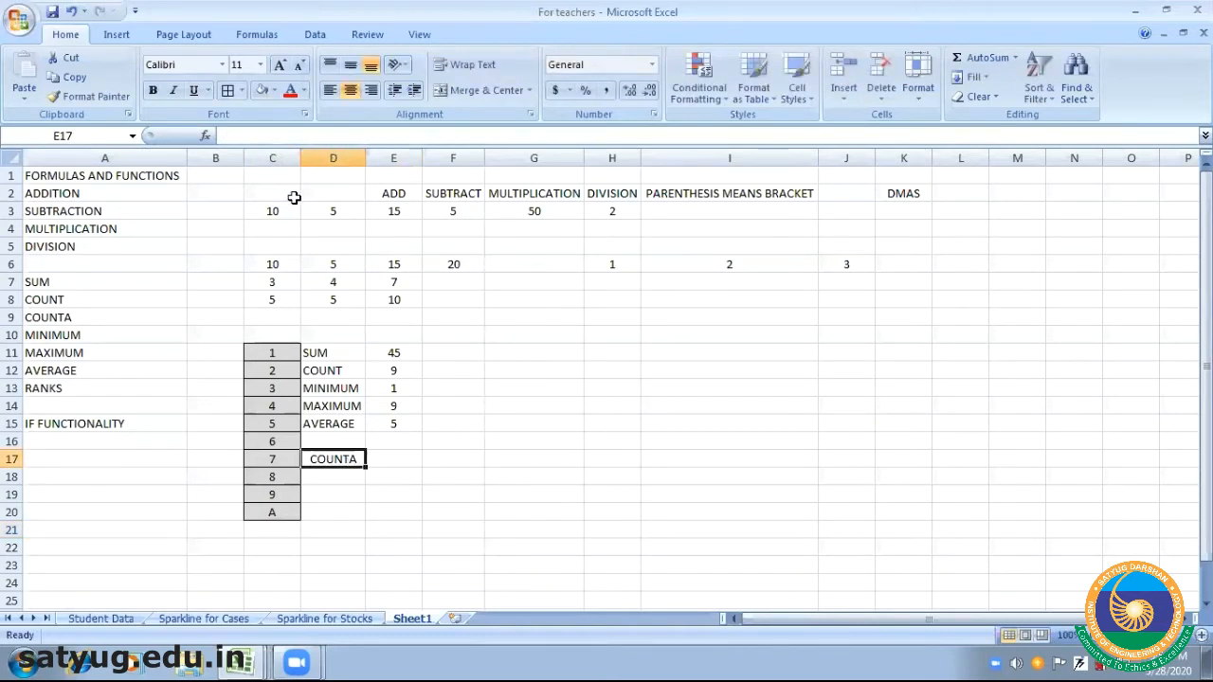
Enter the formula =COUNTA(C11:C20) in E17, and select the COUNT formula in E12 for comparison
left_click(398, 457)
type("=COUNTA")
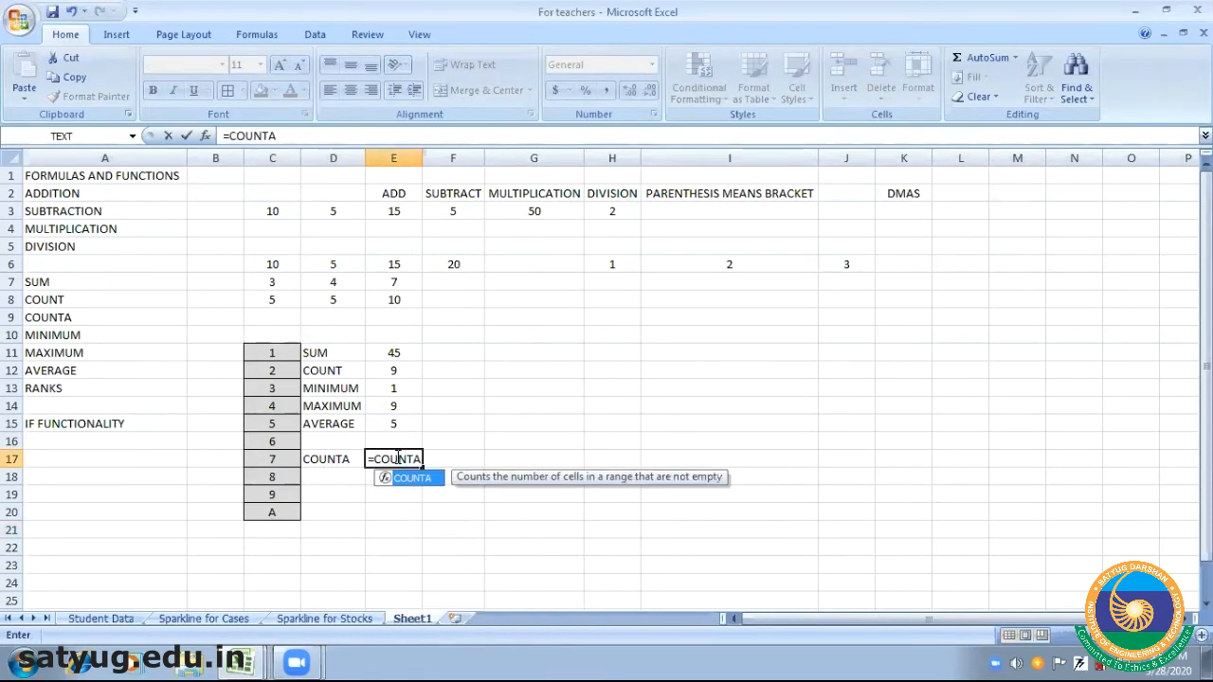
type("(")
left_click(269, 352)
left_click_drag(269, 353, 272, 511)
type(")")
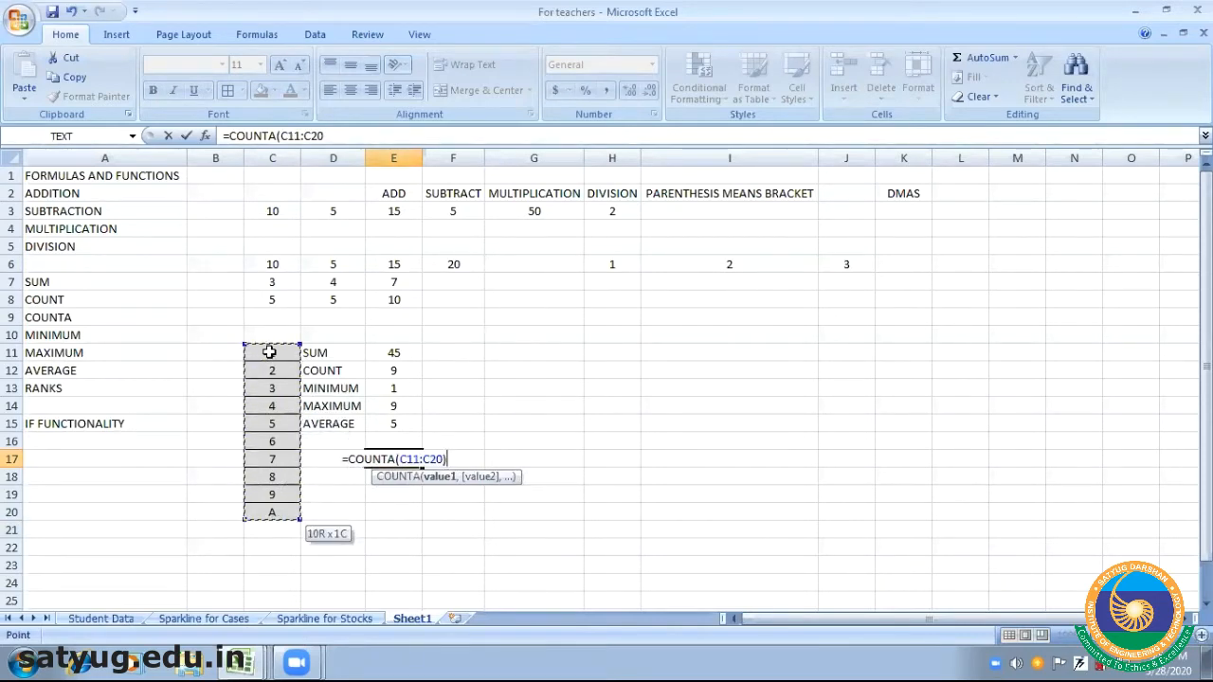
key("Return")
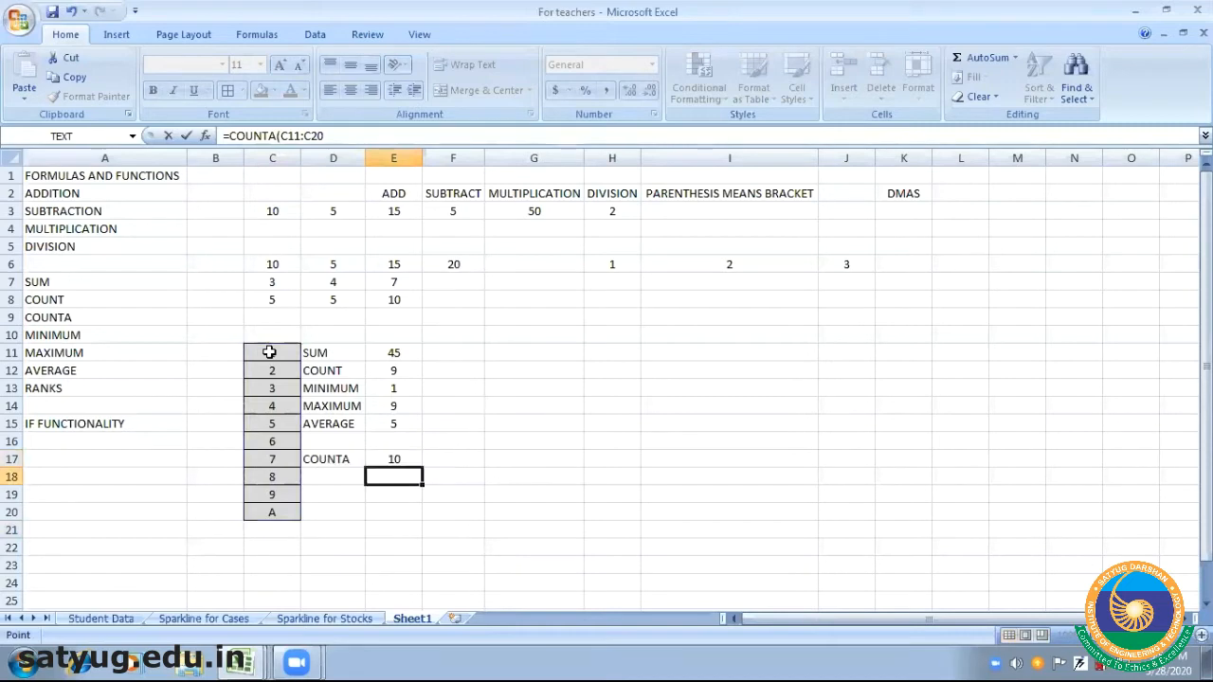
left_click(414, 462)
left_click(447, 461)
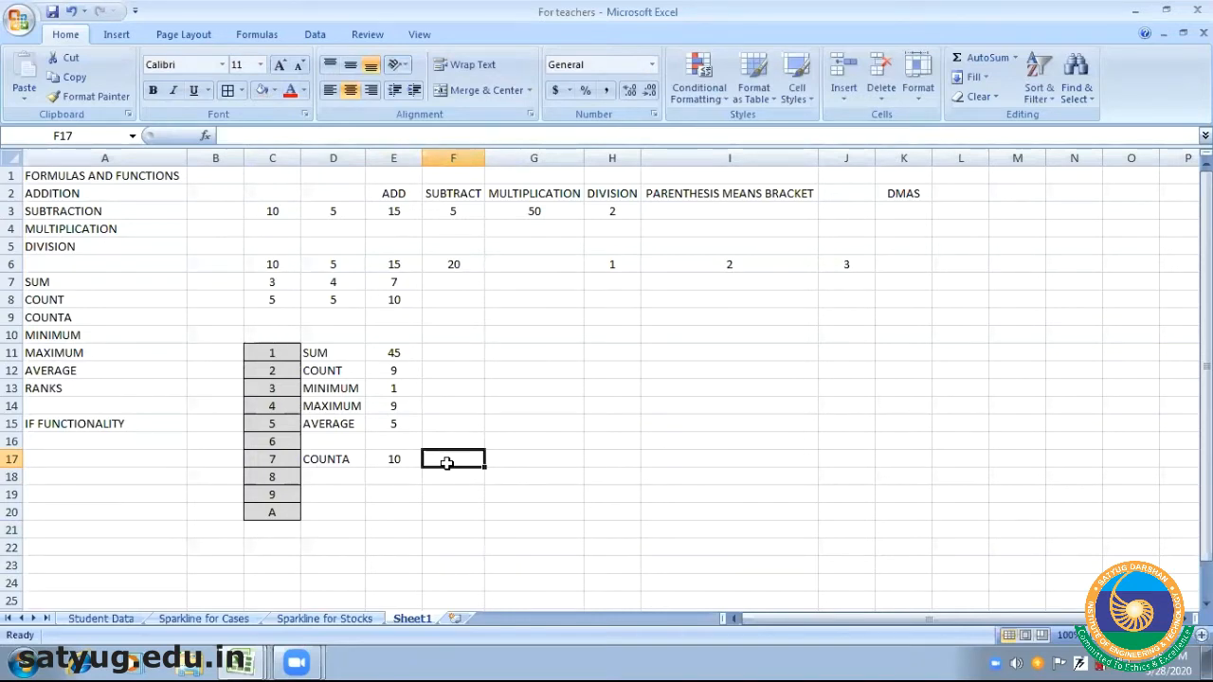
left_click(405, 375)
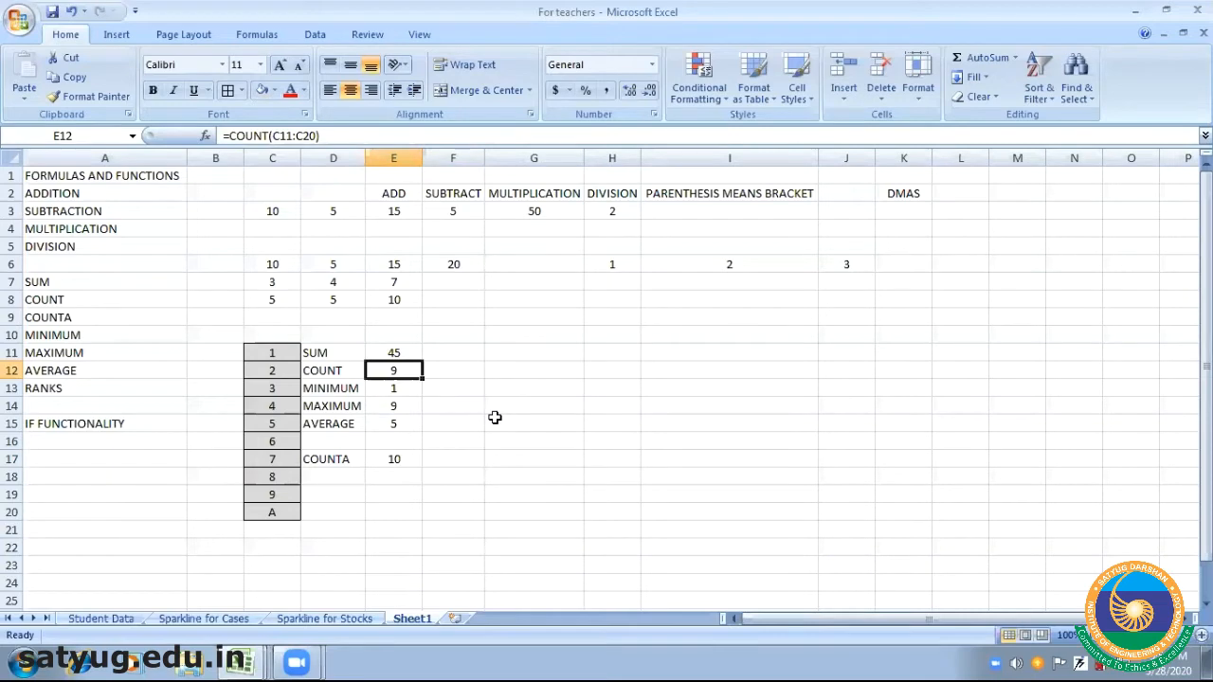
Enter three people's first names in G11, G12 and G13 as a text-only sample list
left_click(508, 353)
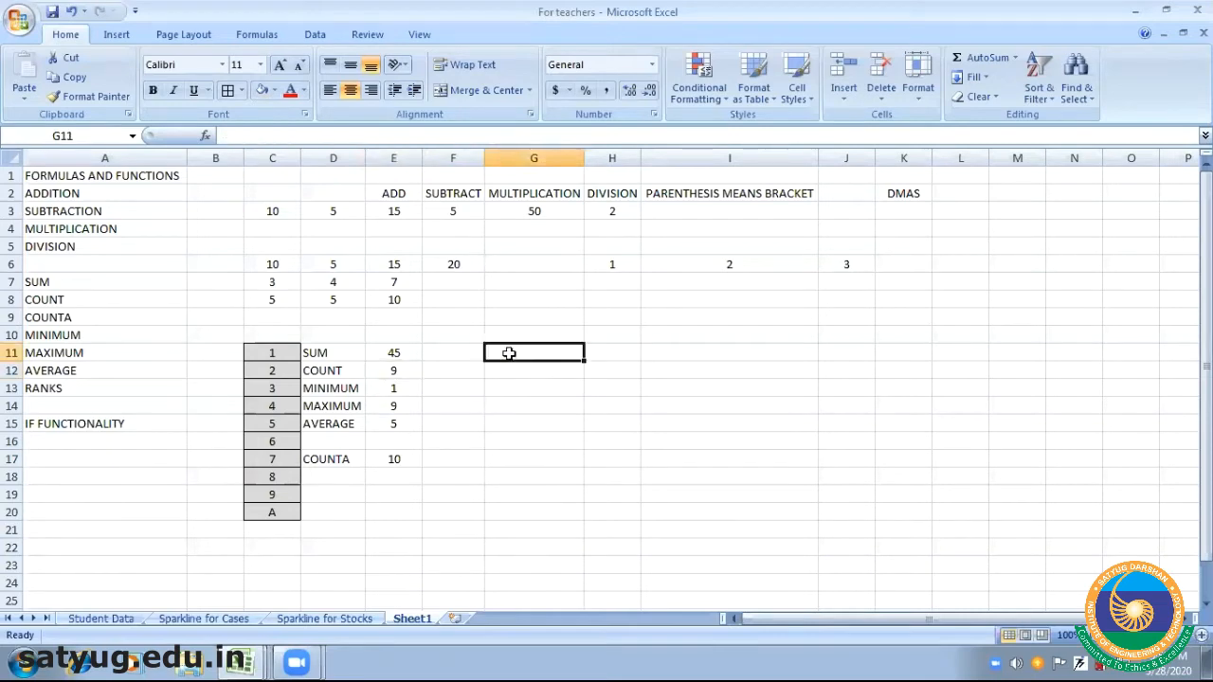
type("PARAM")
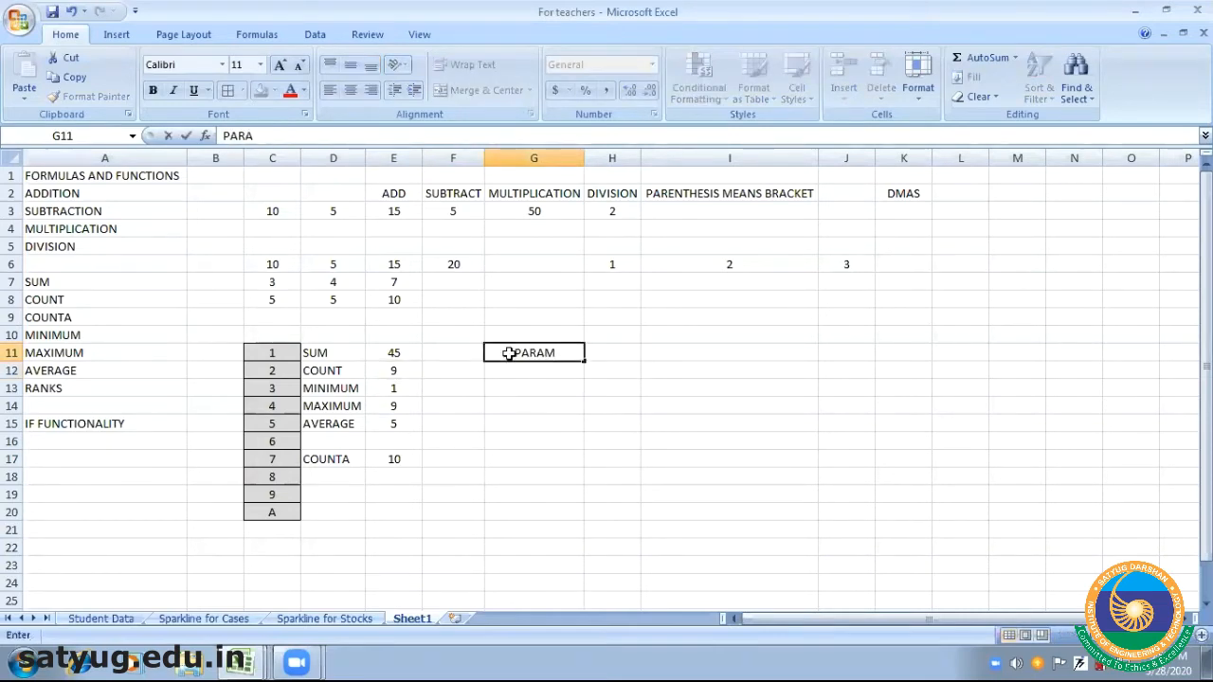
key("Return")
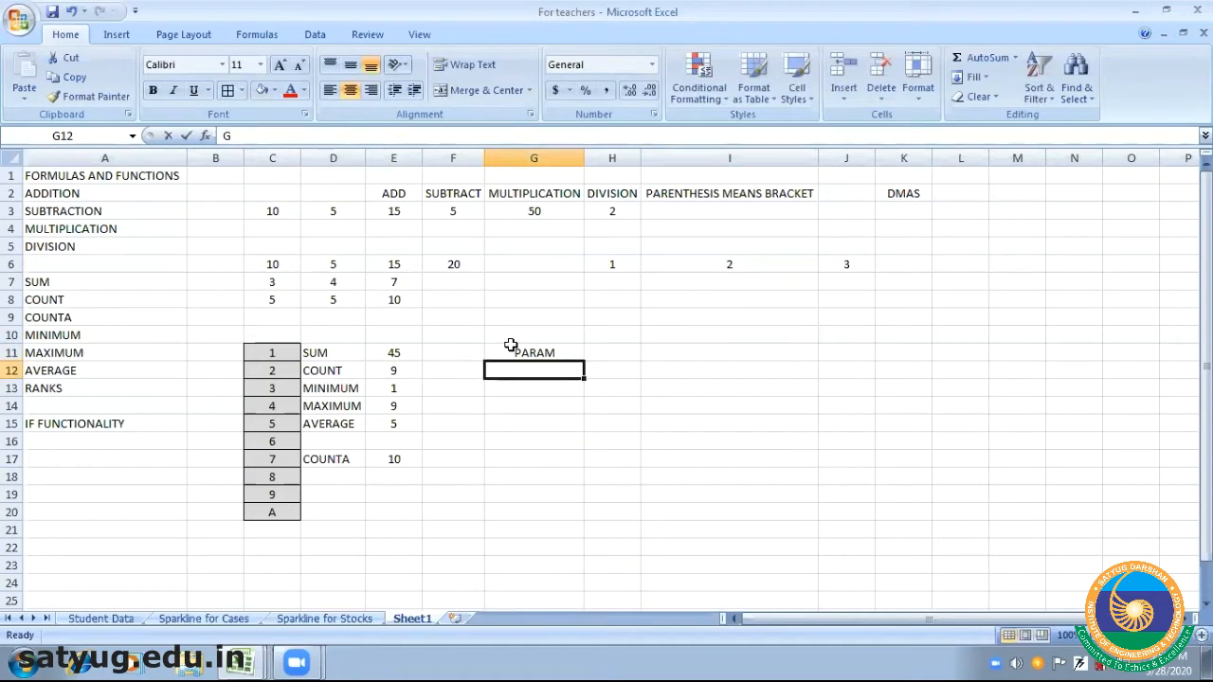
type("GURPREET")
key("Right")
key("Right")
key("Down")
key("Down")
key("Down")
key("Up")
key("Up")
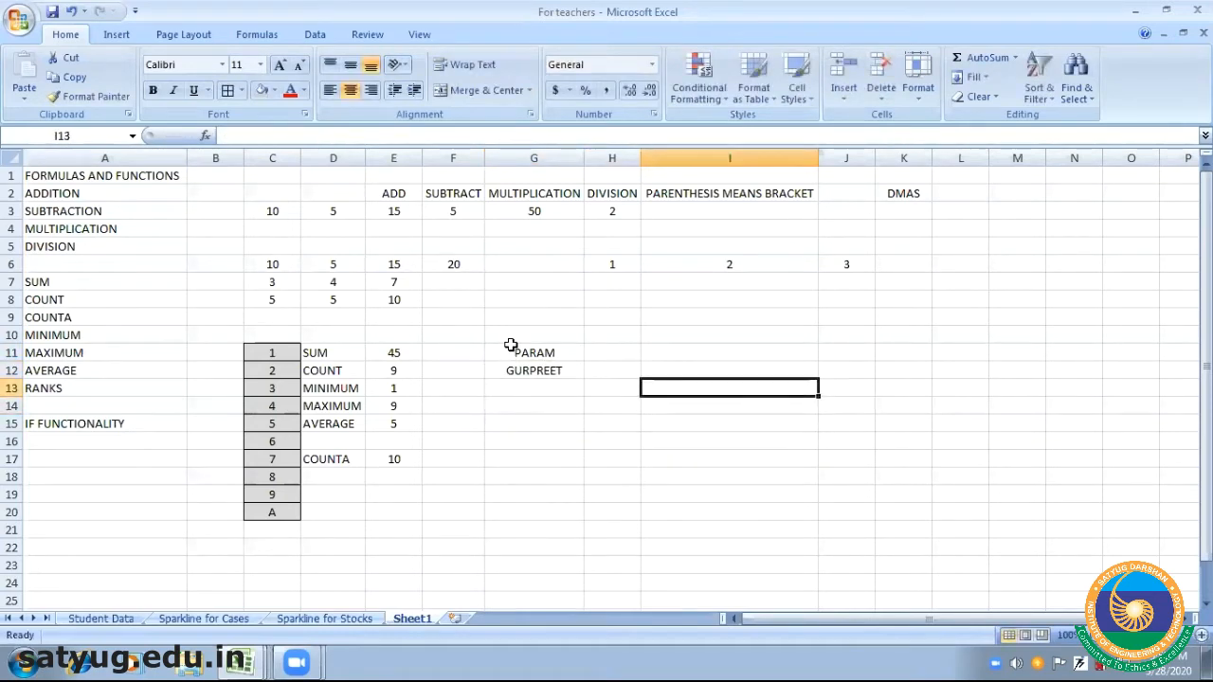
key("Left")
key("Left")
type("ANOOP")
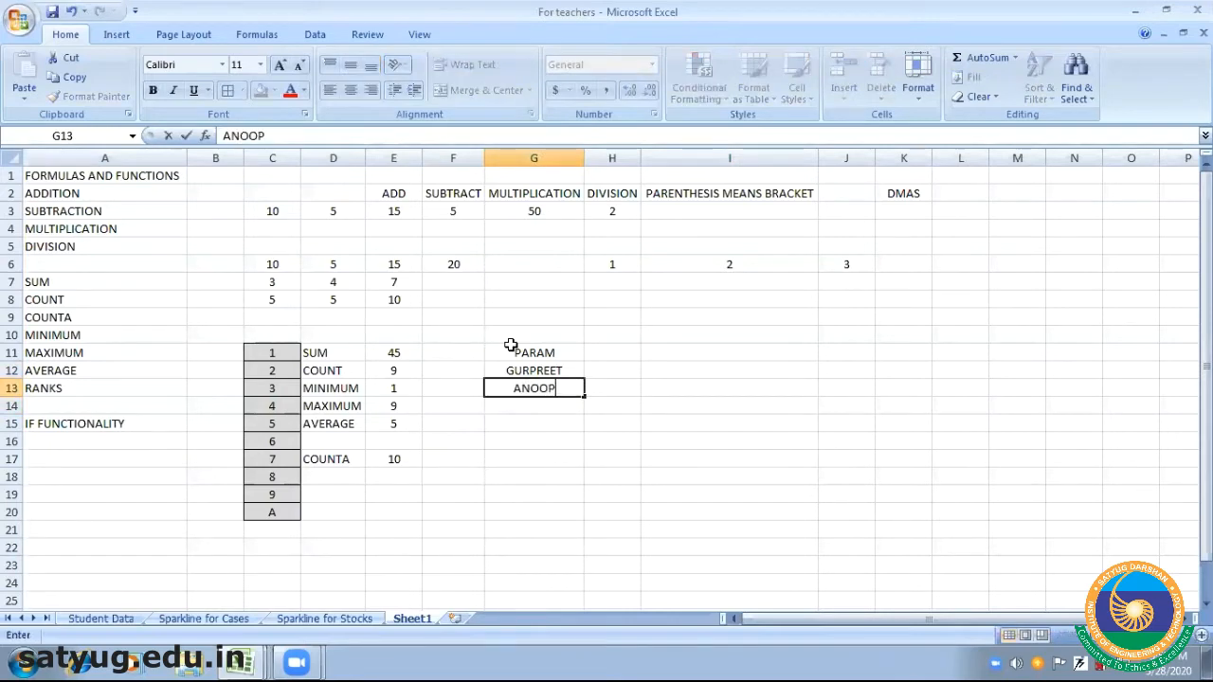
key("Return")
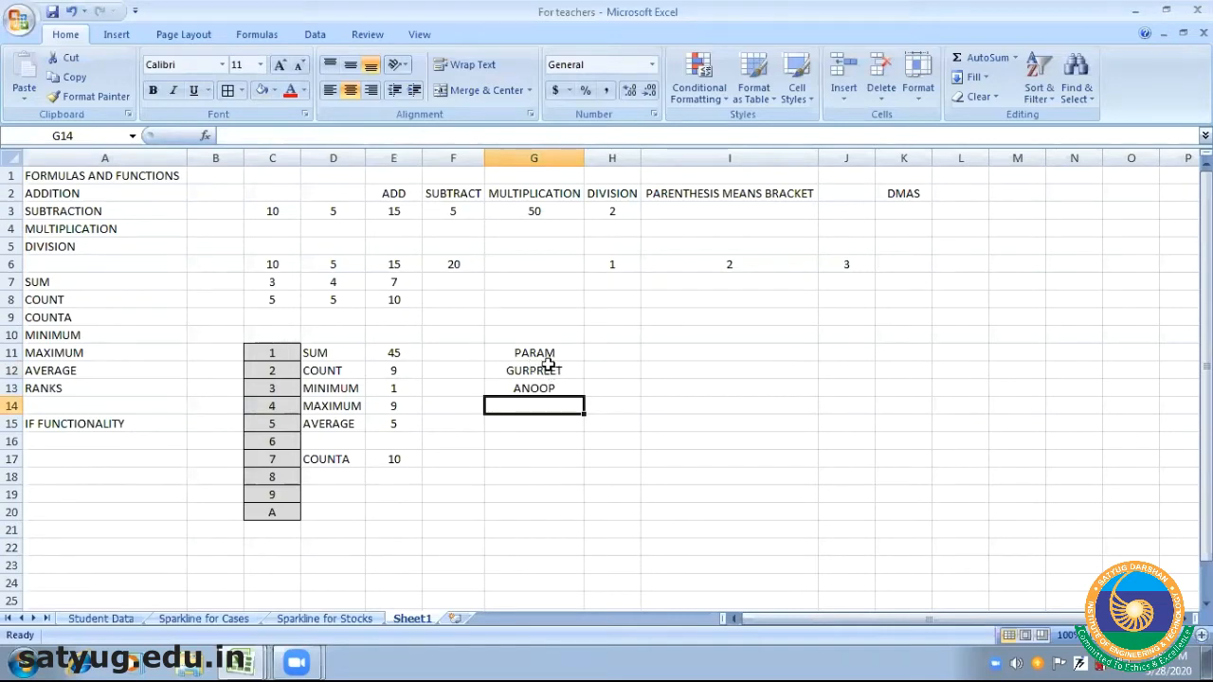
Enter the formula =COUNTA(G11:G13) in G16 to count the names, and select that cell to review it
left_click(531, 437)
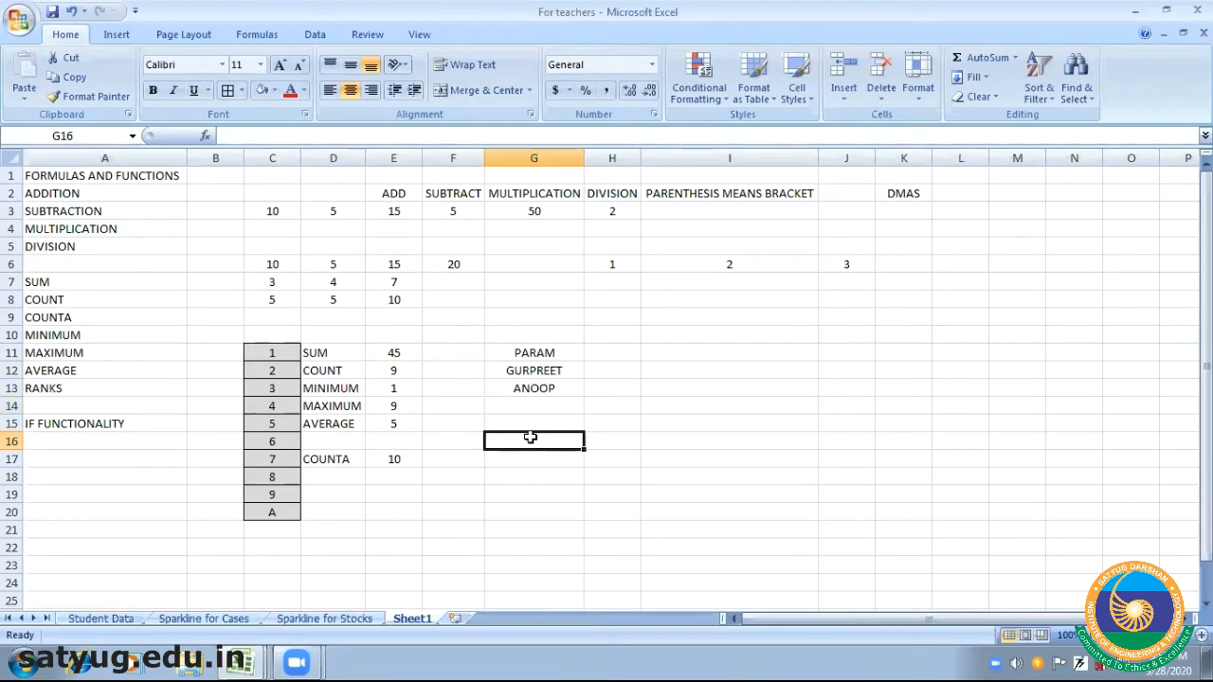
type("=")
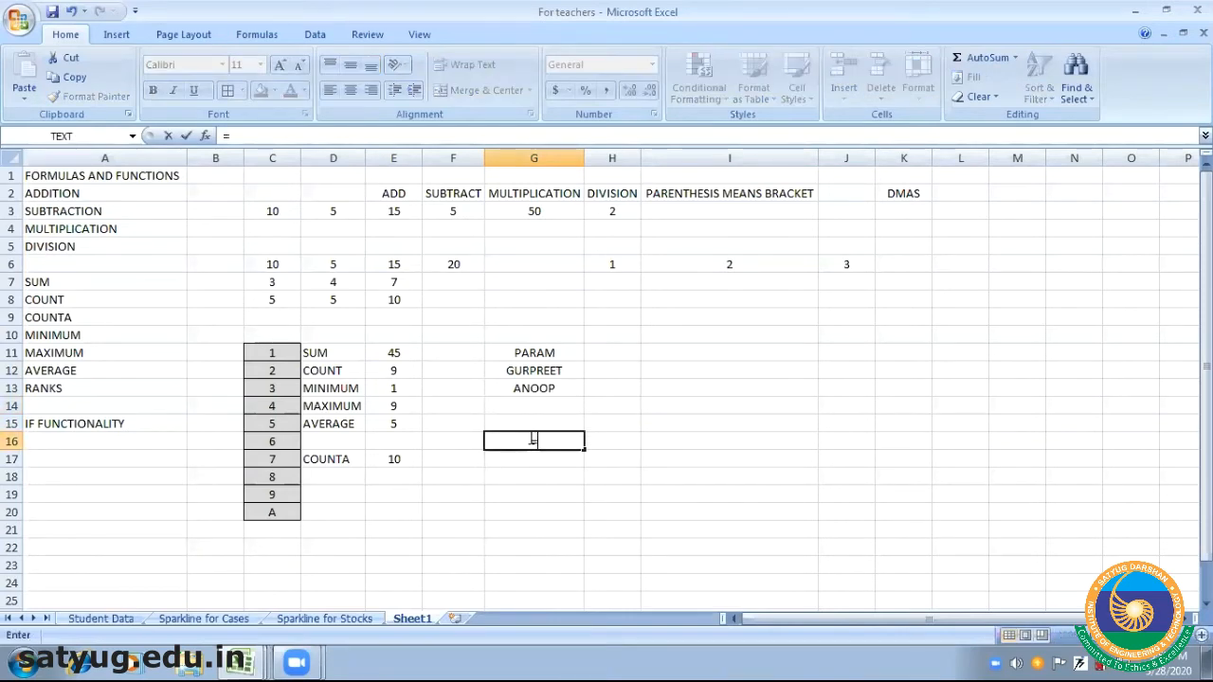
type("COUNTA(")
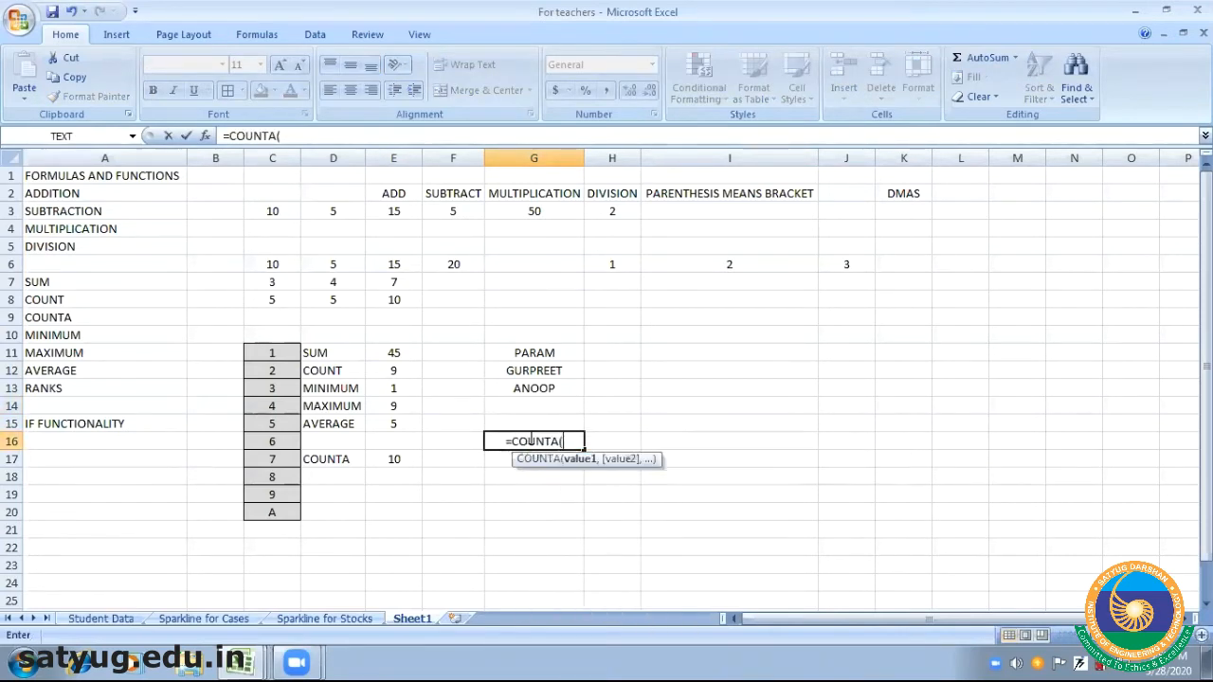
left_click_drag(540, 353, 537, 353)
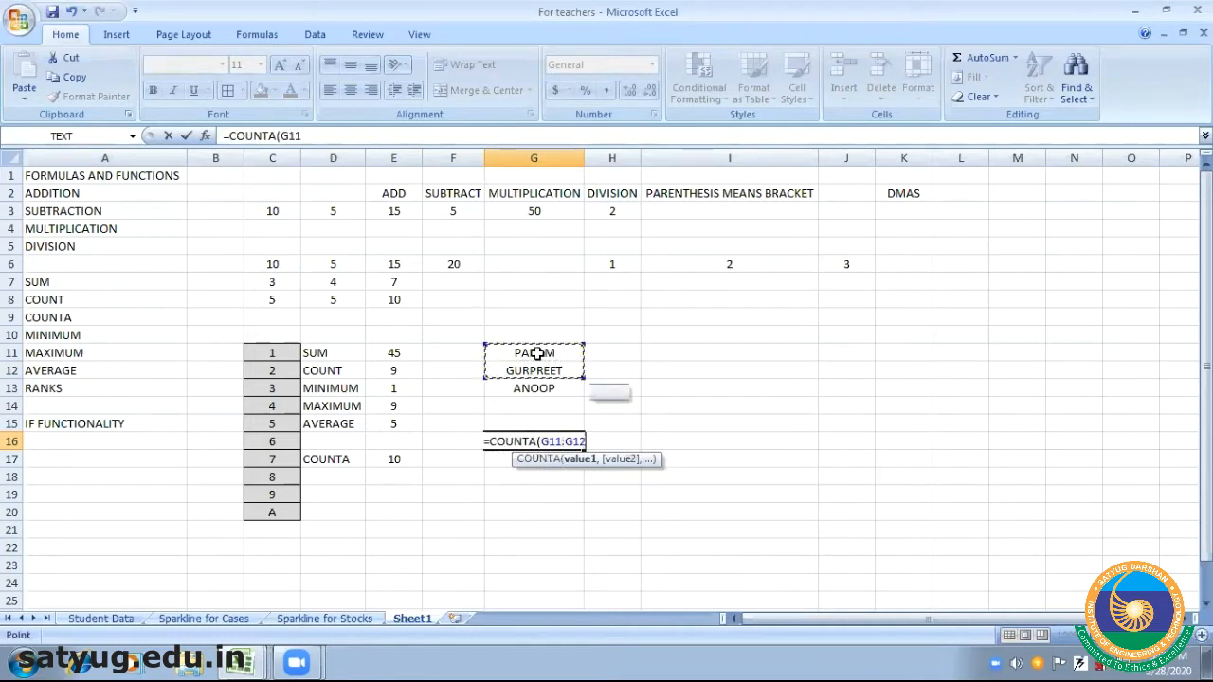
key("shift+Down")
type(")")
key("Return")
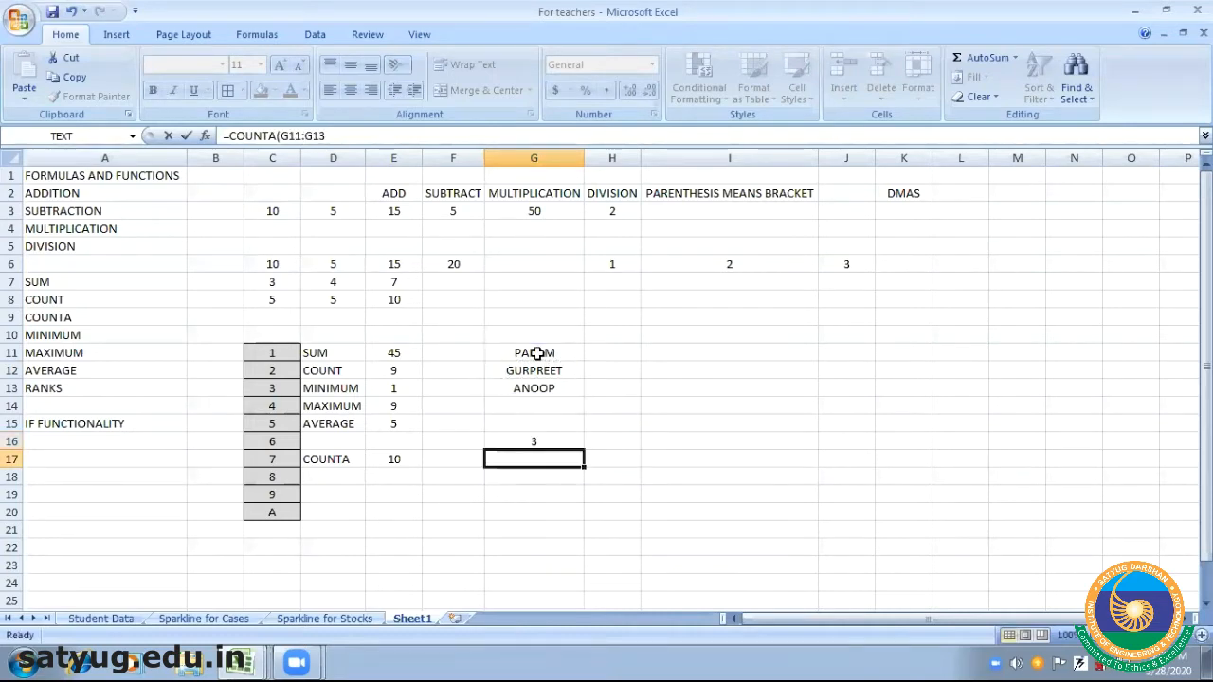
left_click(523, 440)
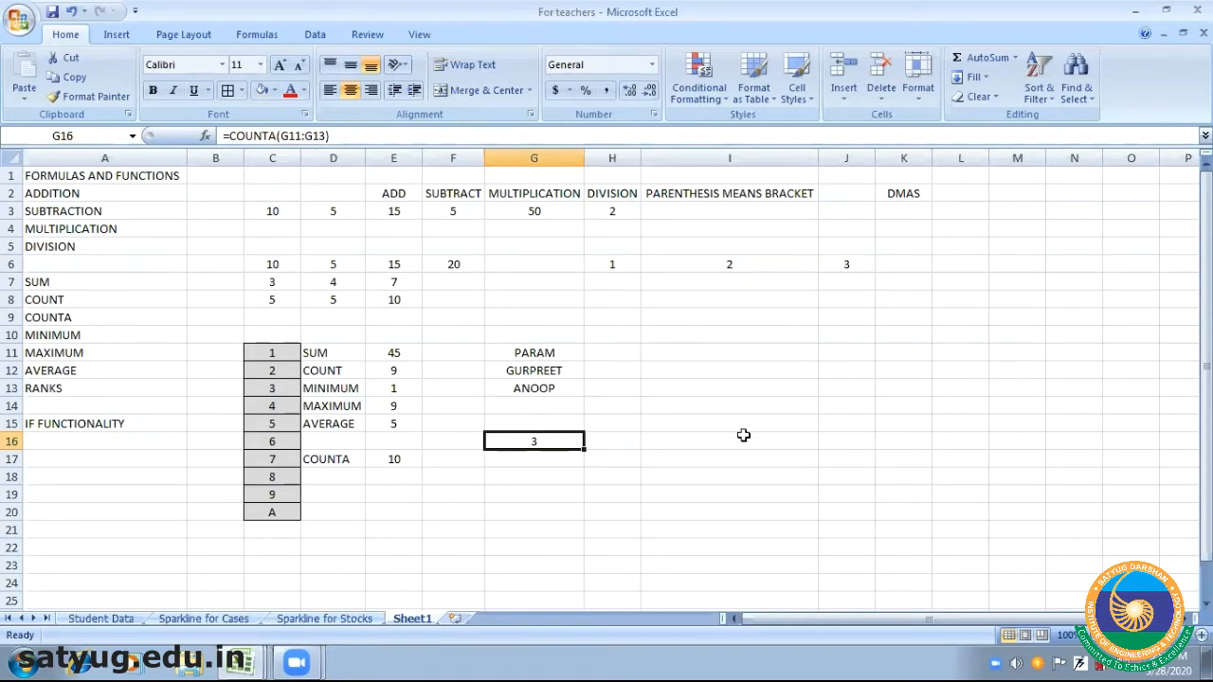
Fill I11:I19 with the numbers 1 to 9, one per cell
left_click(680, 354)
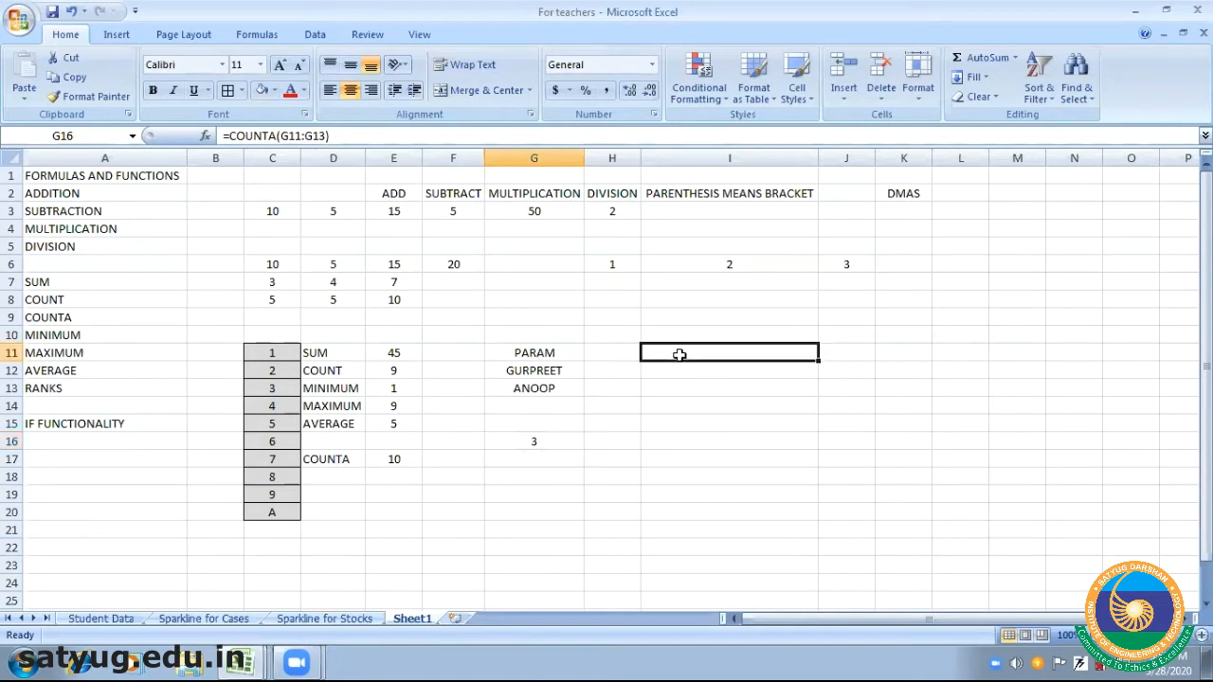
type("1")
key("Return")
type("2")
key("Return")
type("3")
key("Return")
type("4")
key("Return")
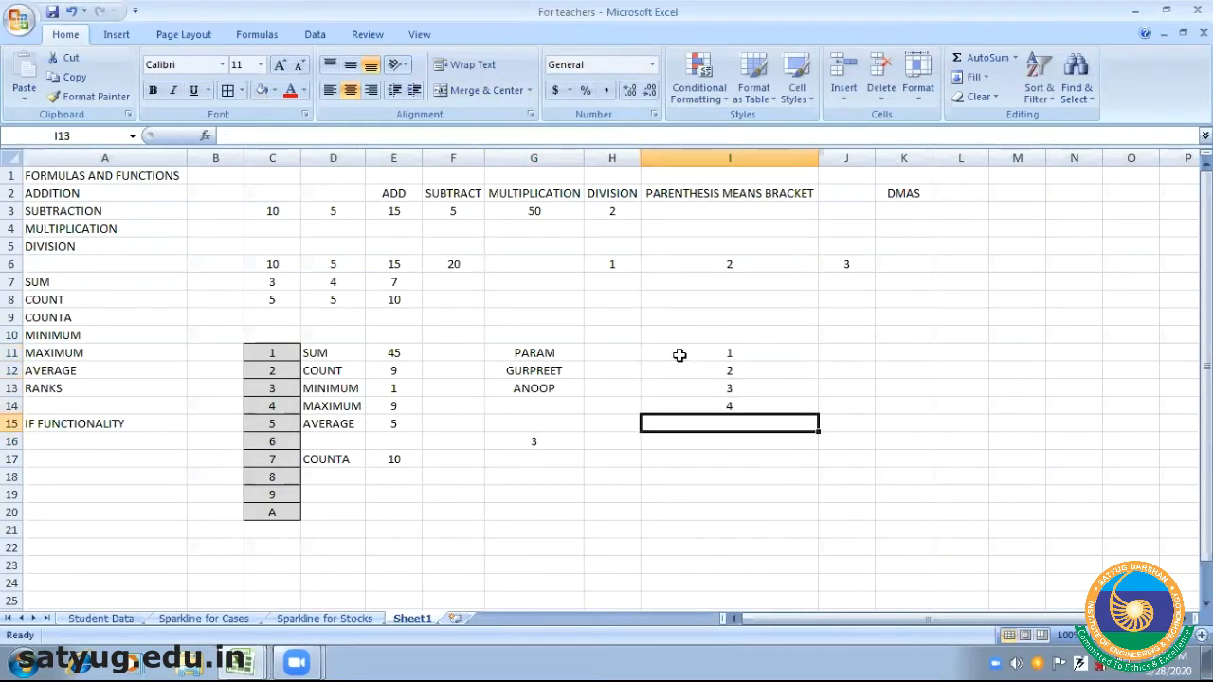
type("5 6 7 8 9")
key("Up")
key("Up")
key("Up")
key("Up")
key("Up")
key("Up")
key("Up")
key("Up")
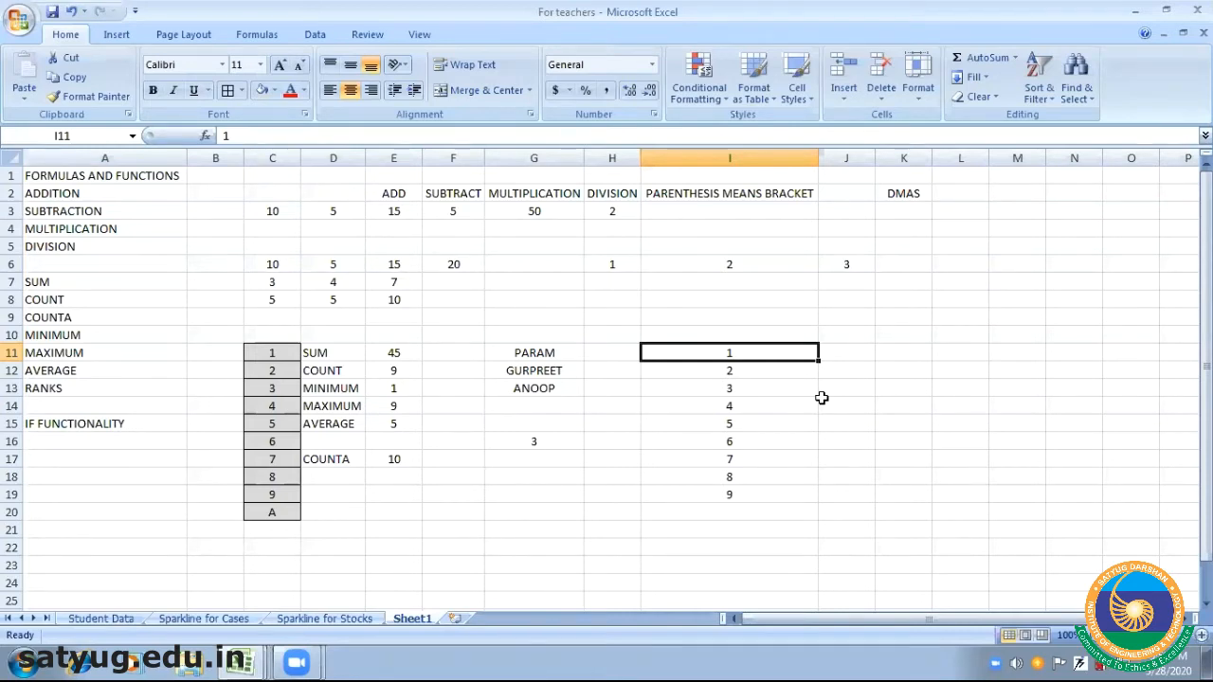
Apply the AutoSum Count Numbers function to I11:I19 and inspect the formula it places in I20
key("shift+Down")
key("shift+Down")
key("shift+Down")
key("shift+Down")
key("shift+Down")
key("shift+Down")
key("shift+Down")
key("shift+Down")
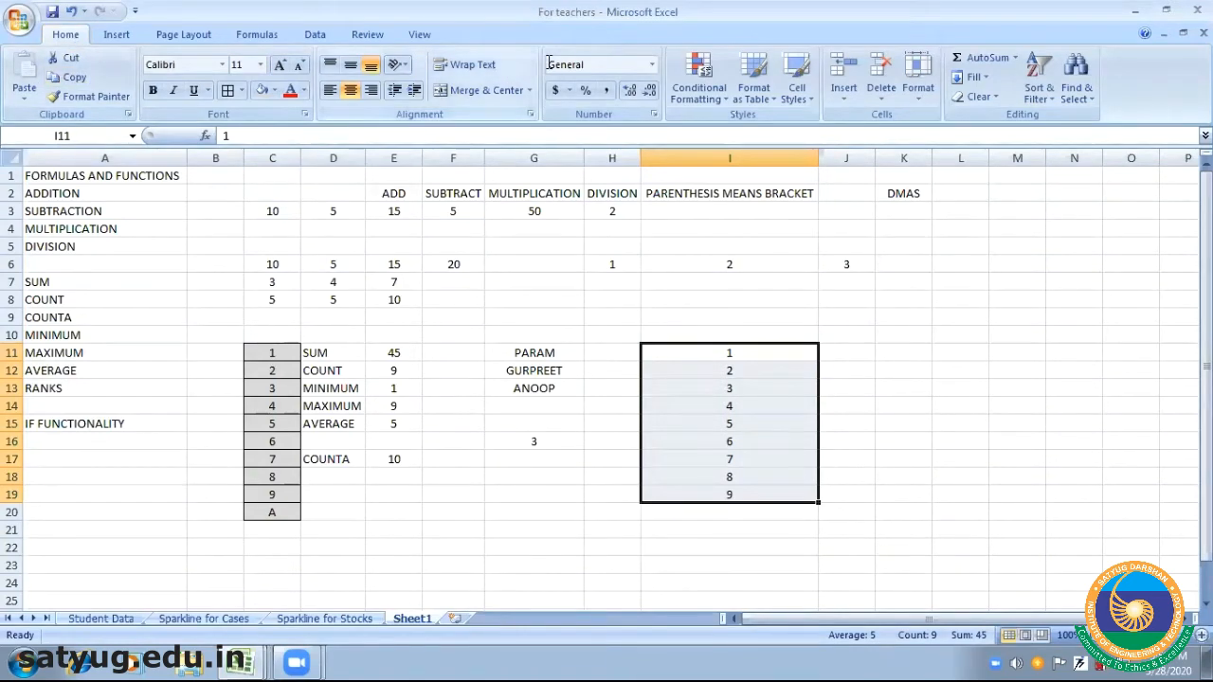
left_click(1016, 58)
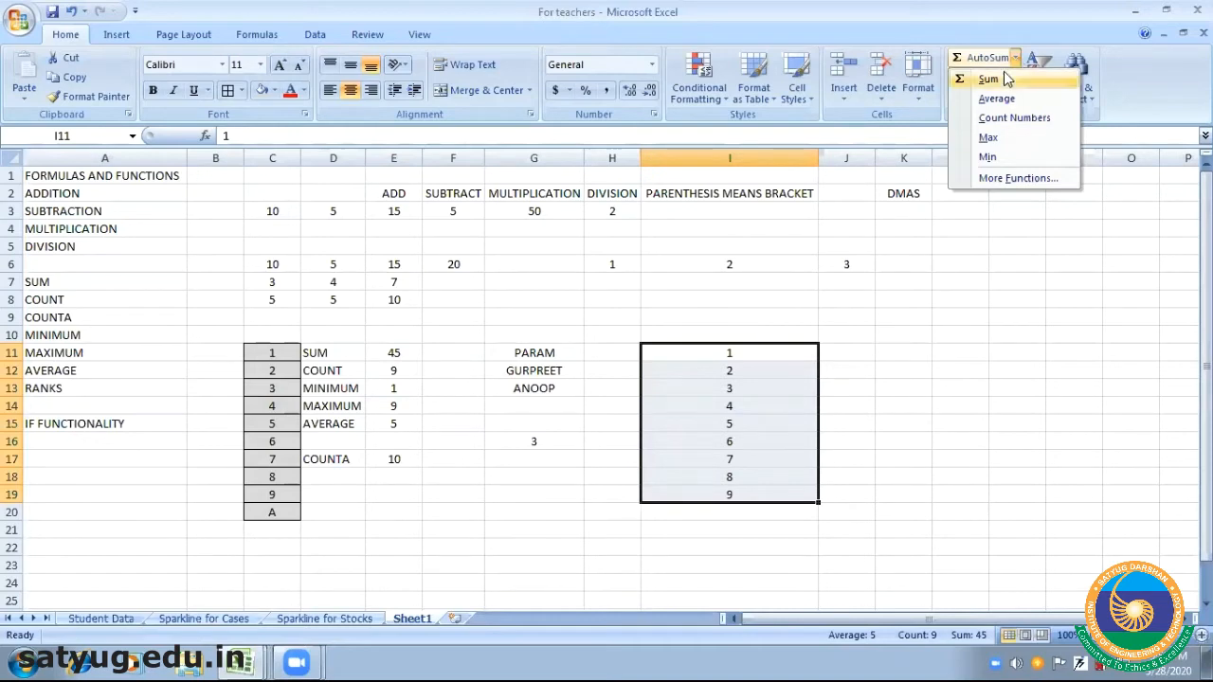
left_click(1019, 123)
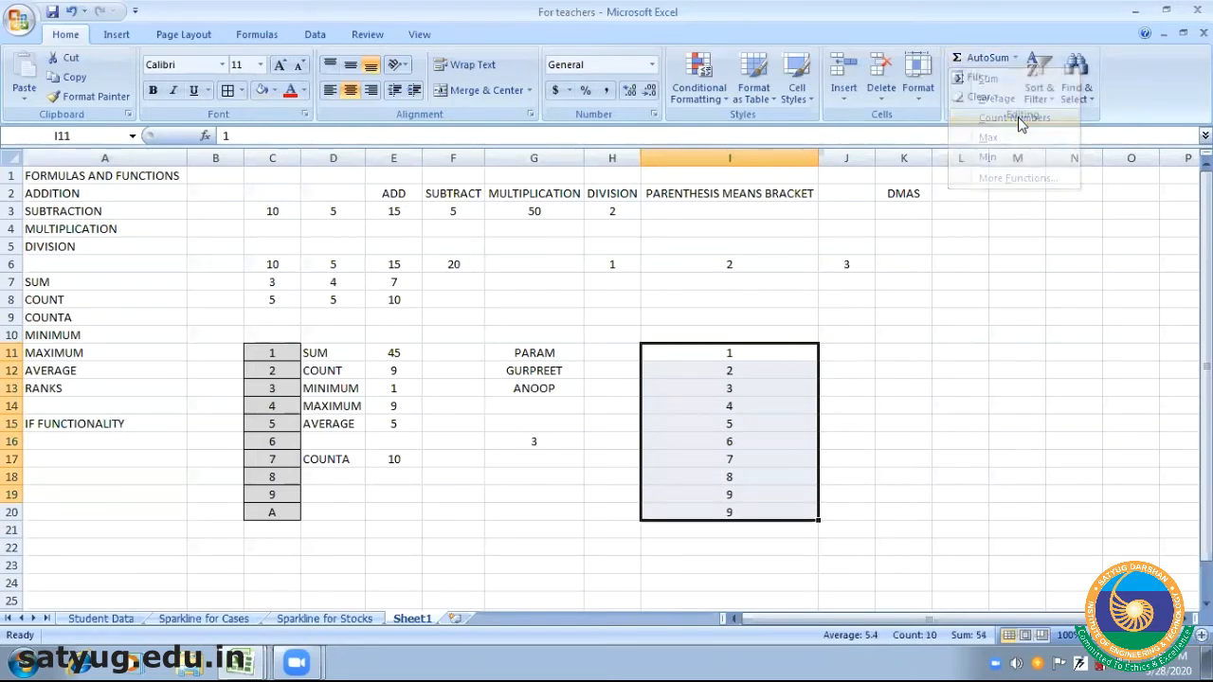
left_click(747, 512)
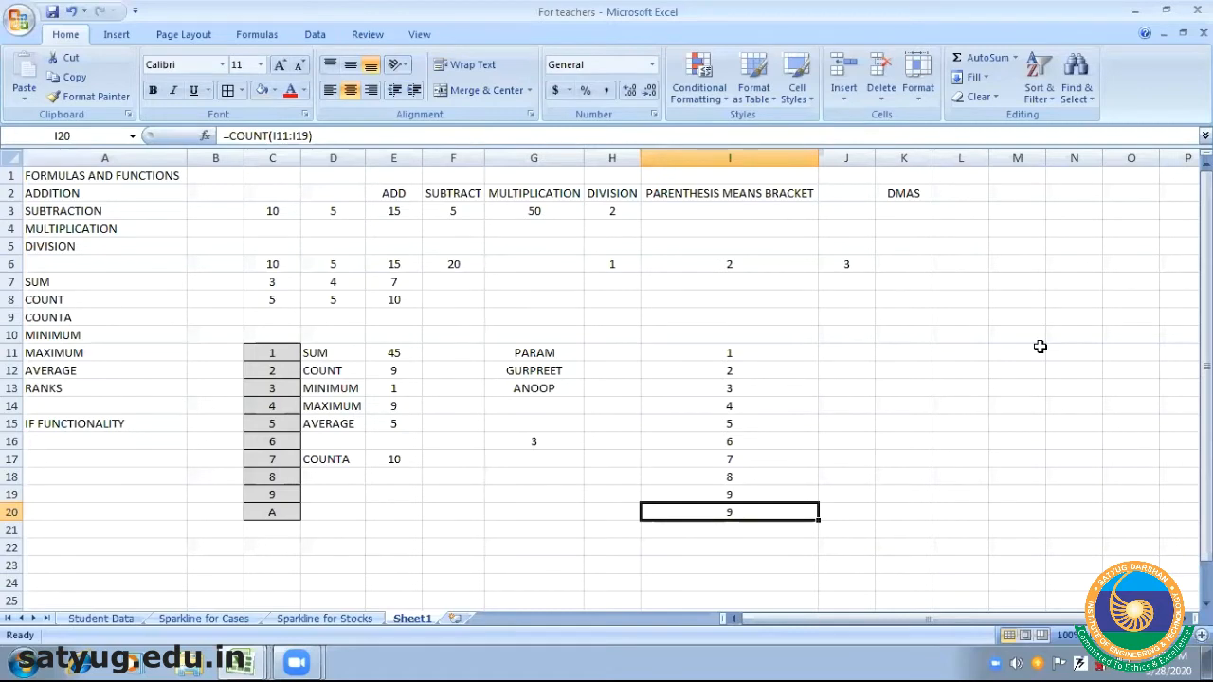
Clear the count formula from I20, below the number list
left_click(747, 352)
key("Down")
key("Down")
key("Down")
key("Down")
key("Down")
key("Down")
key("Down")
key("Down")
key("Down")
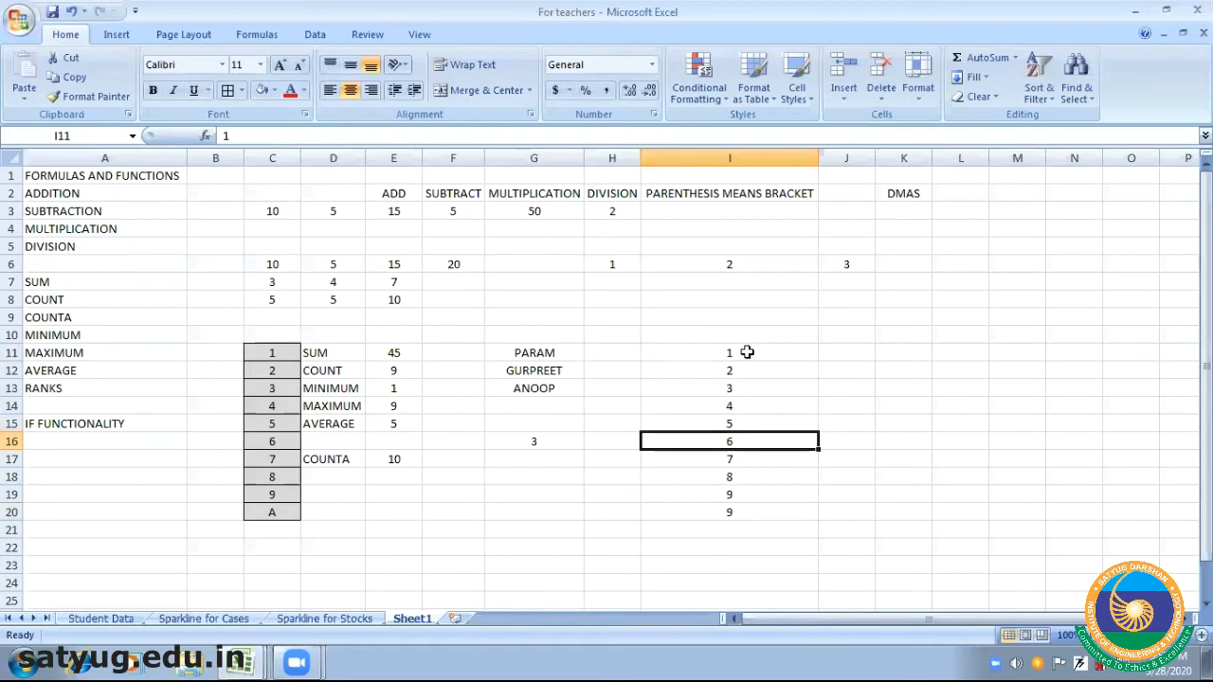
key("Delete")
Total I11:I19 with the AutoSum Sum function and inspect the formula it places in I20
key("Up")
key("Up")
key("Up")
key("Up")
key("Up")
key("Up")
key("Up")
key("Up")
key("Up")
key("shift+Down")
key("shift+Down")
key("shift+Down")
key("shift+Down")
key("shift+Down")
key("shift+Down")
key("shift+Down")
key("shift+Down")
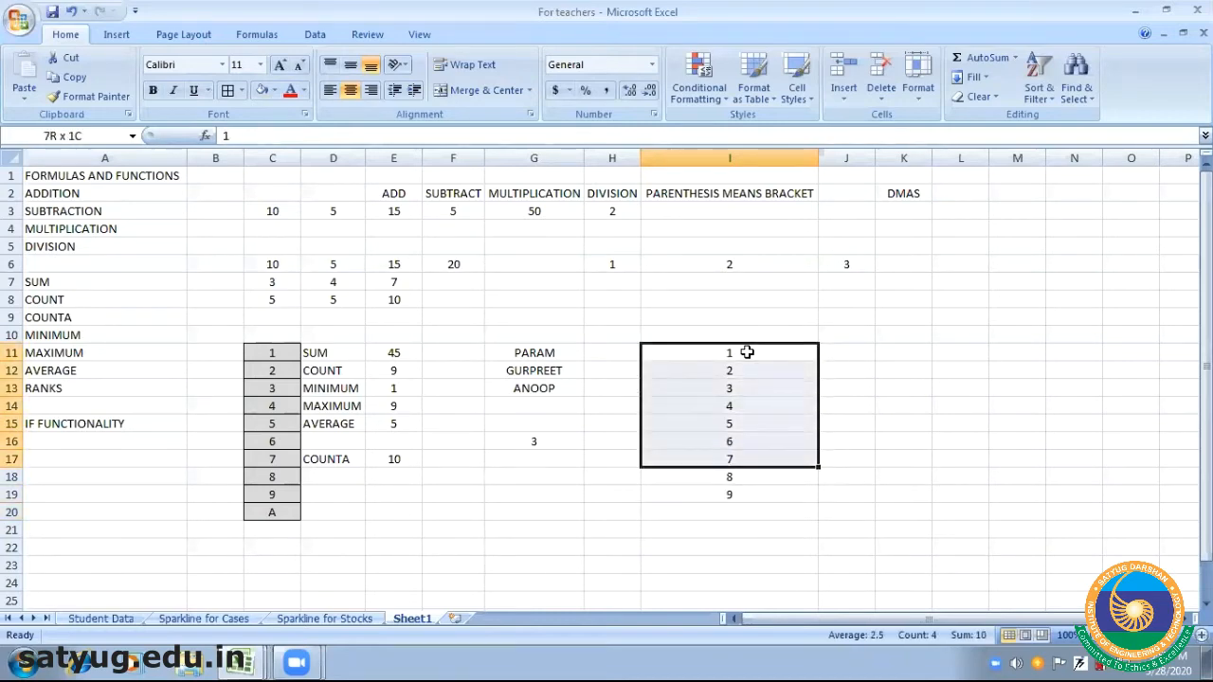
left_click(1015, 58)
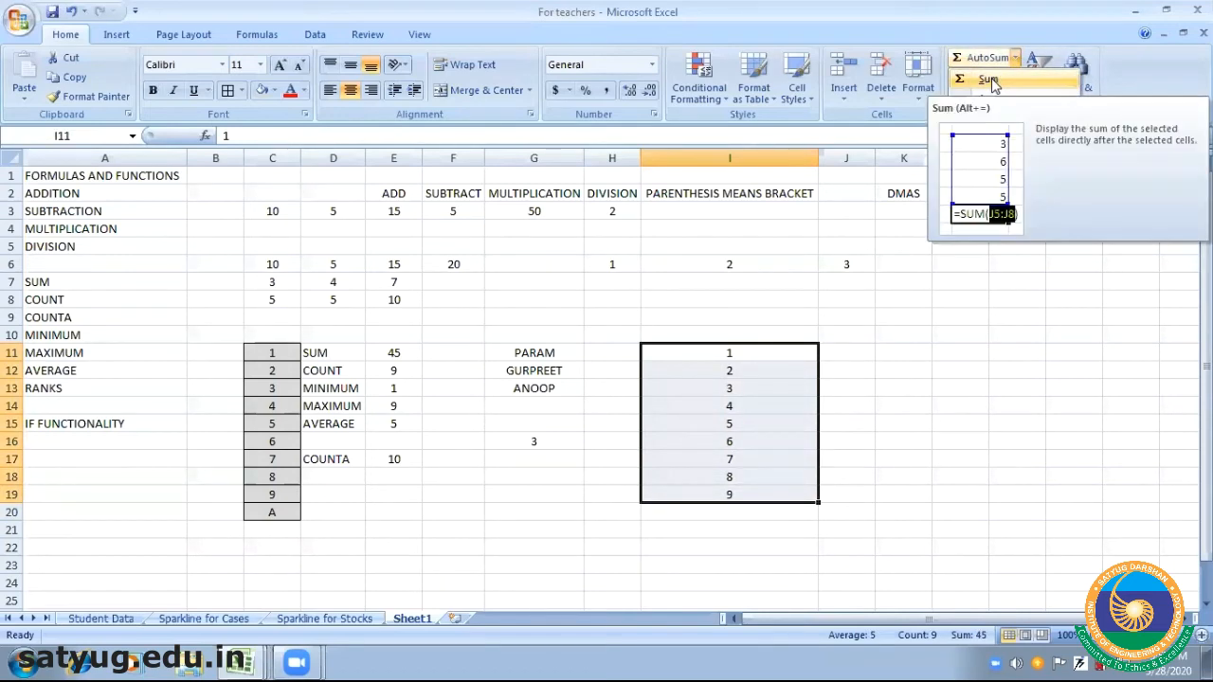
left_click(990, 81)
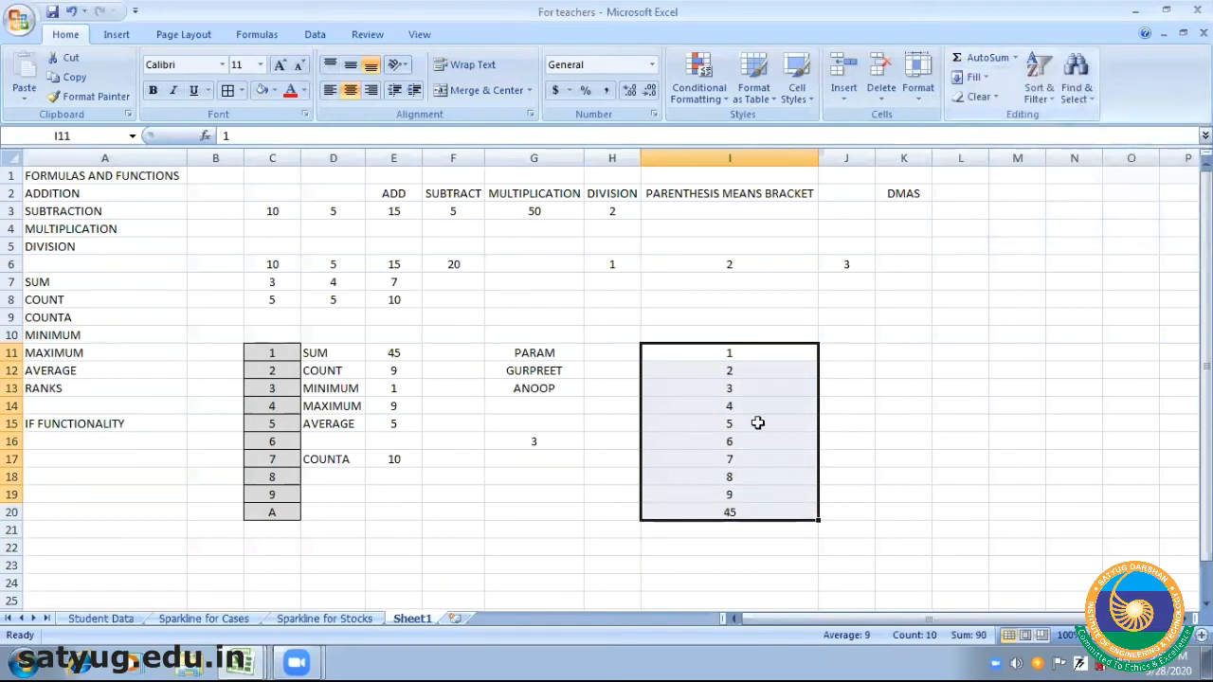
left_click(713, 512)
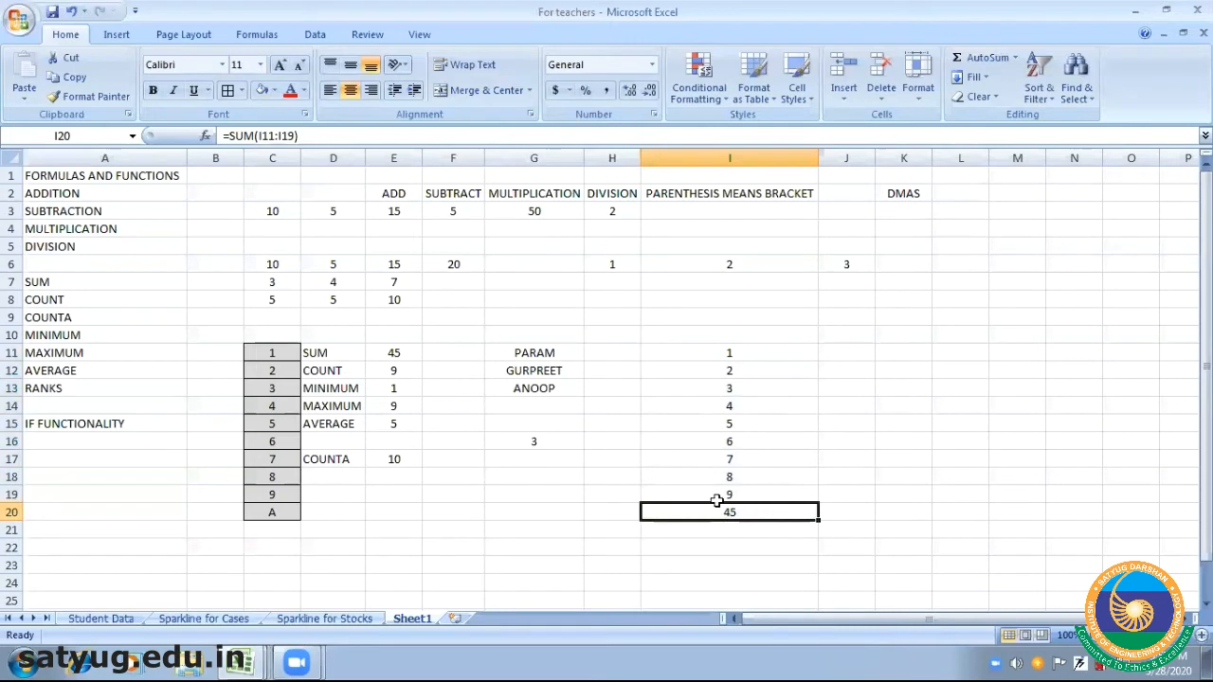
Examine the function arguments of the SUM formula in I20, leaving the formula as it is
left_click(1015, 58)
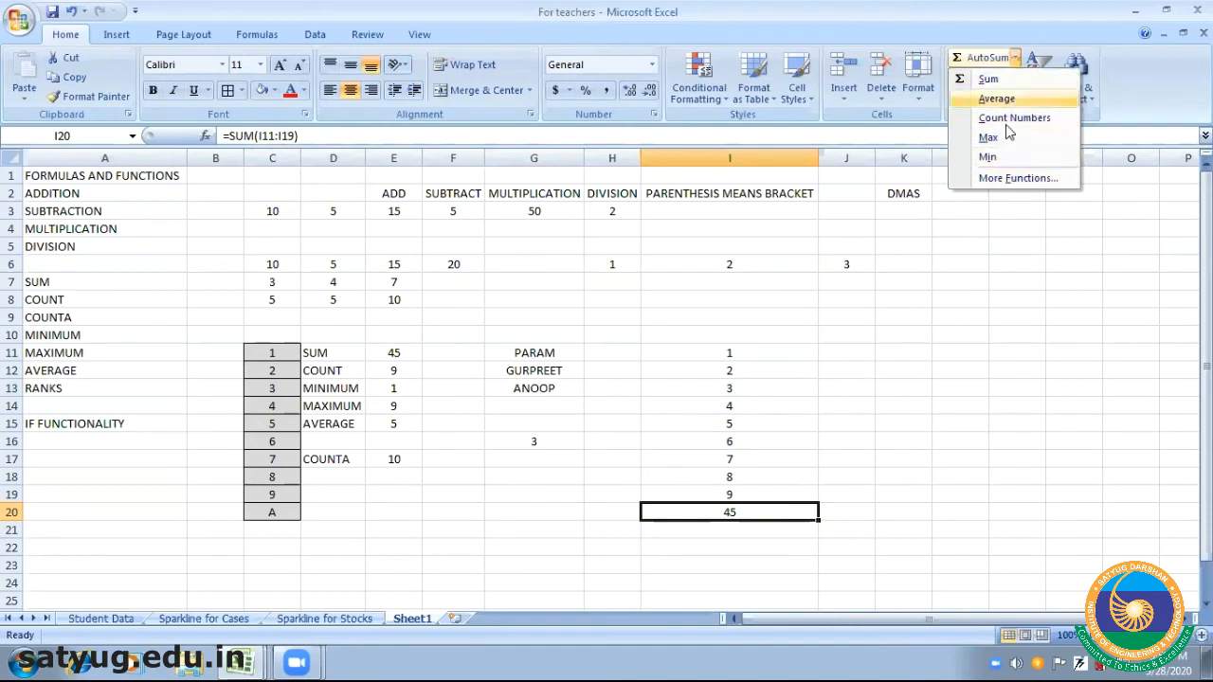
left_click(1024, 180)
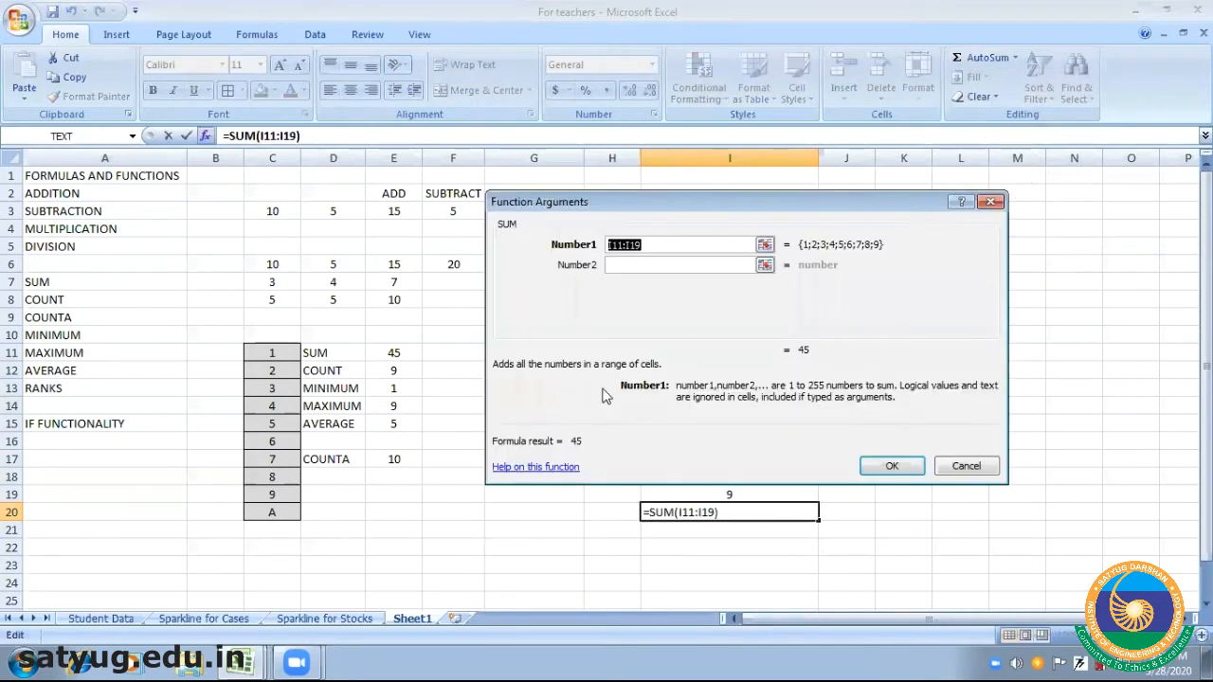
left_click(990, 202)
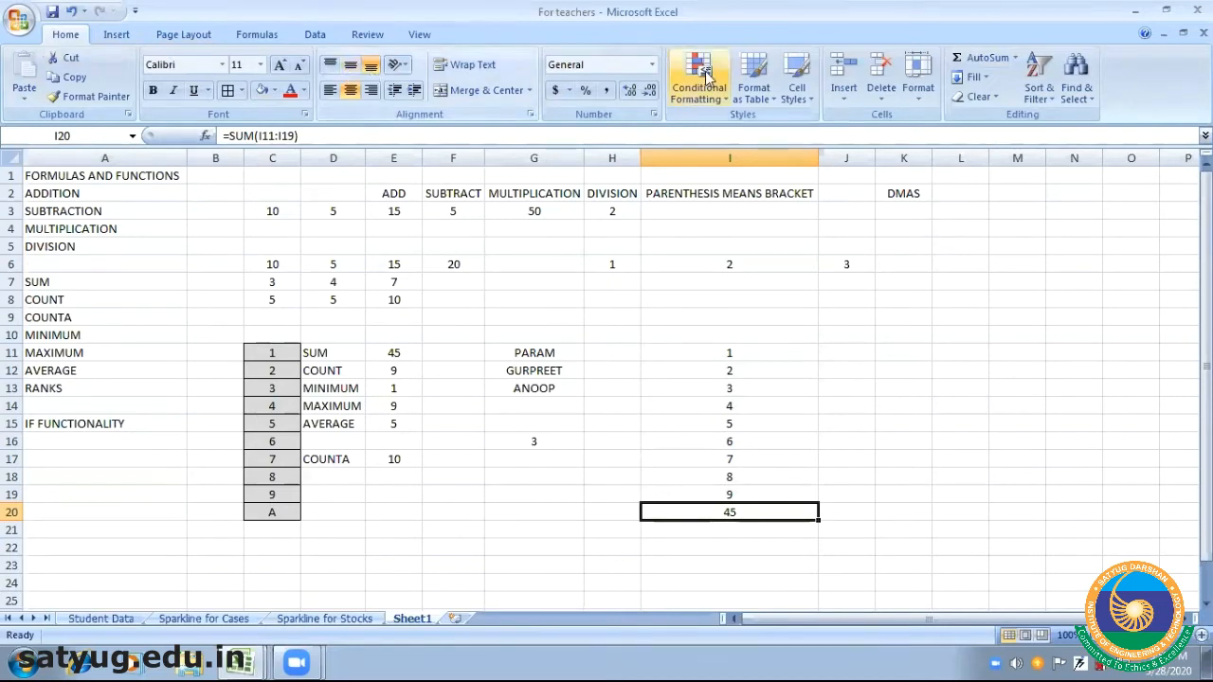
left_click(118, 35)
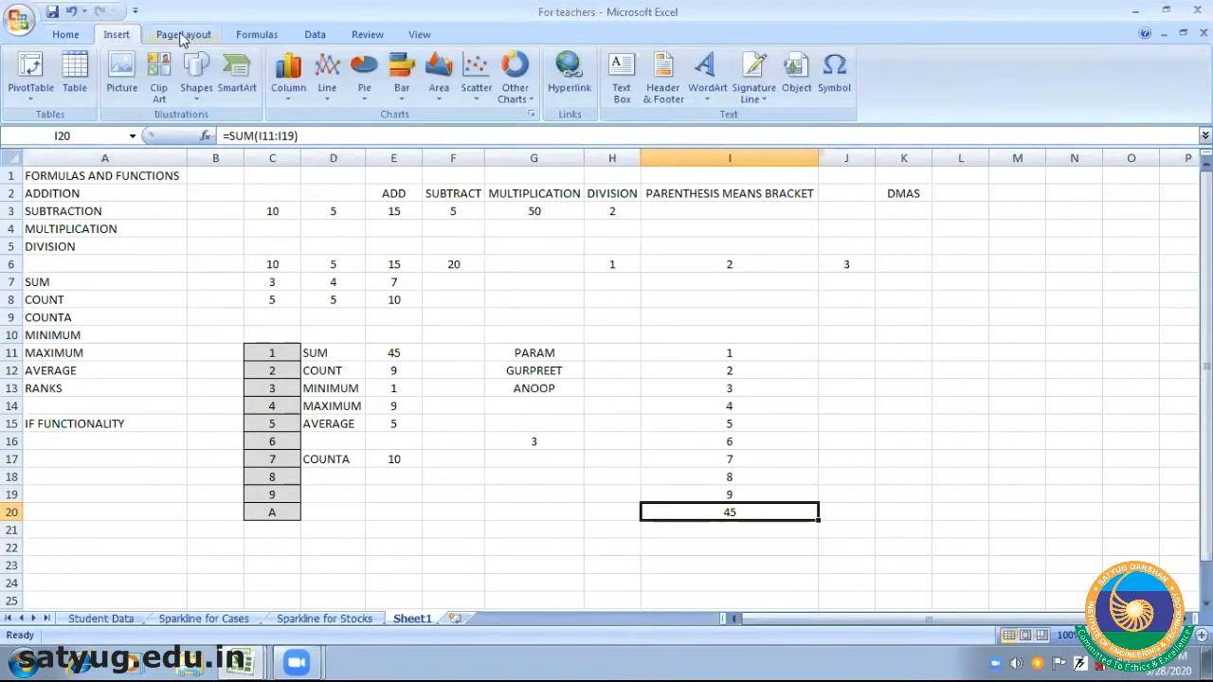
left_click(180, 37)
left_click(267, 36)
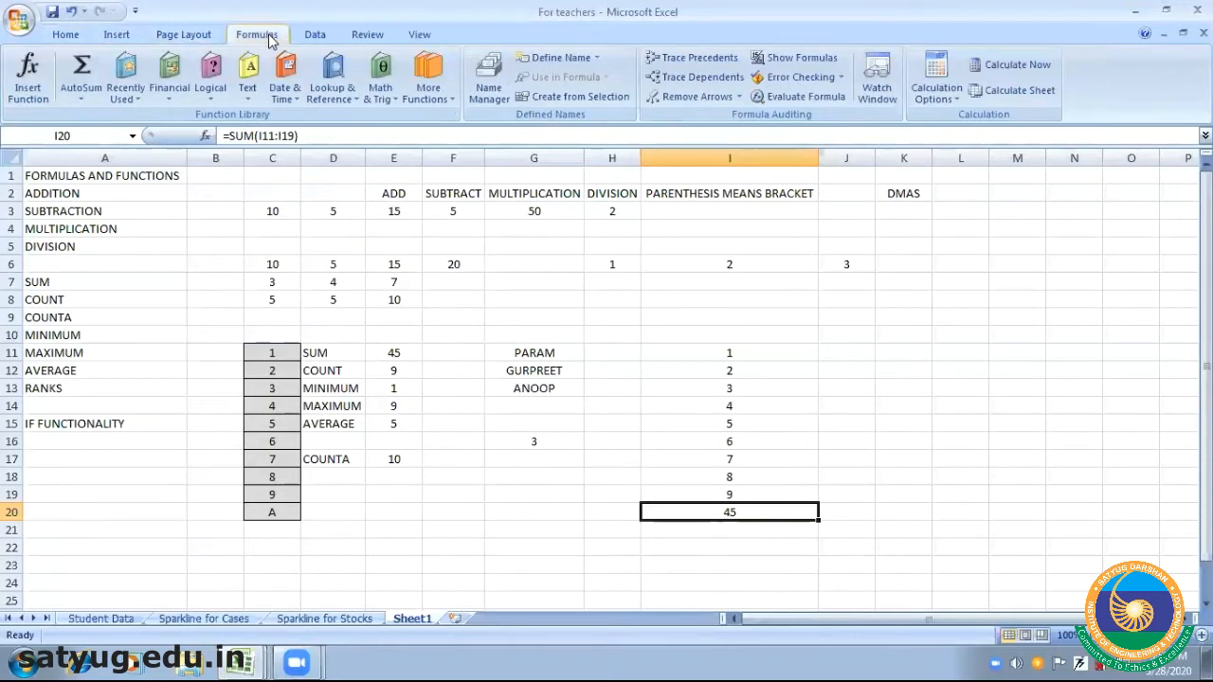
left_click(309, 36)
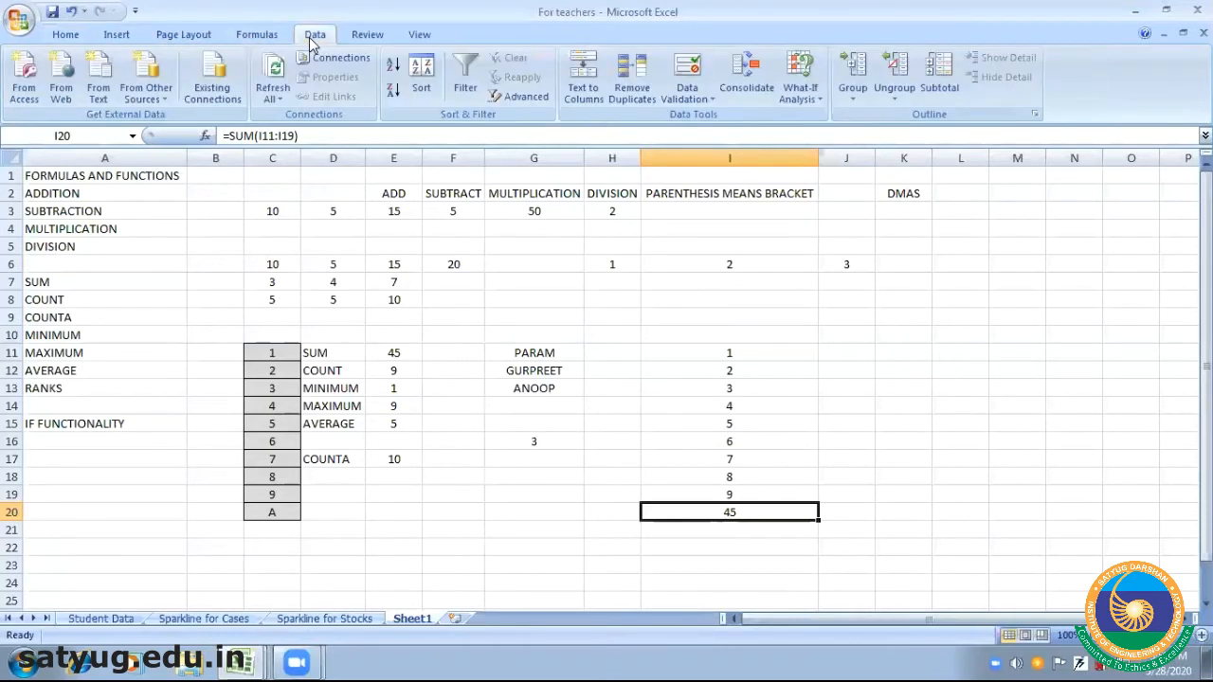
left_click(374, 38)
left_click(430, 32)
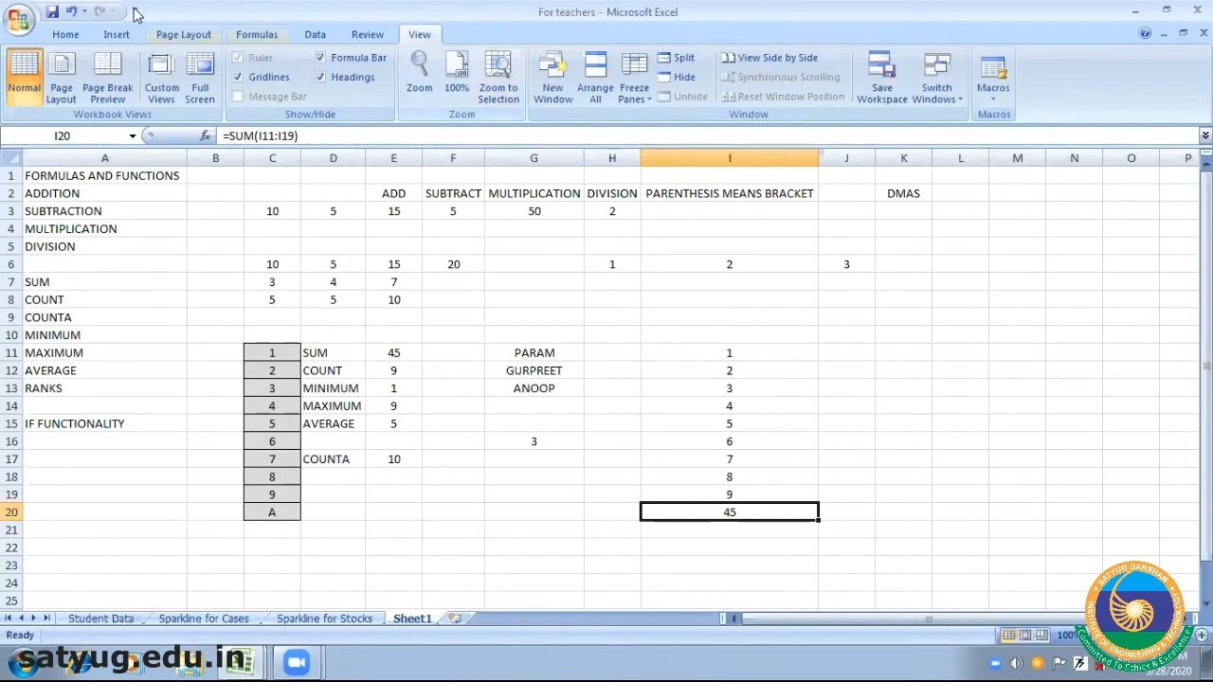
left_click(65, 34)
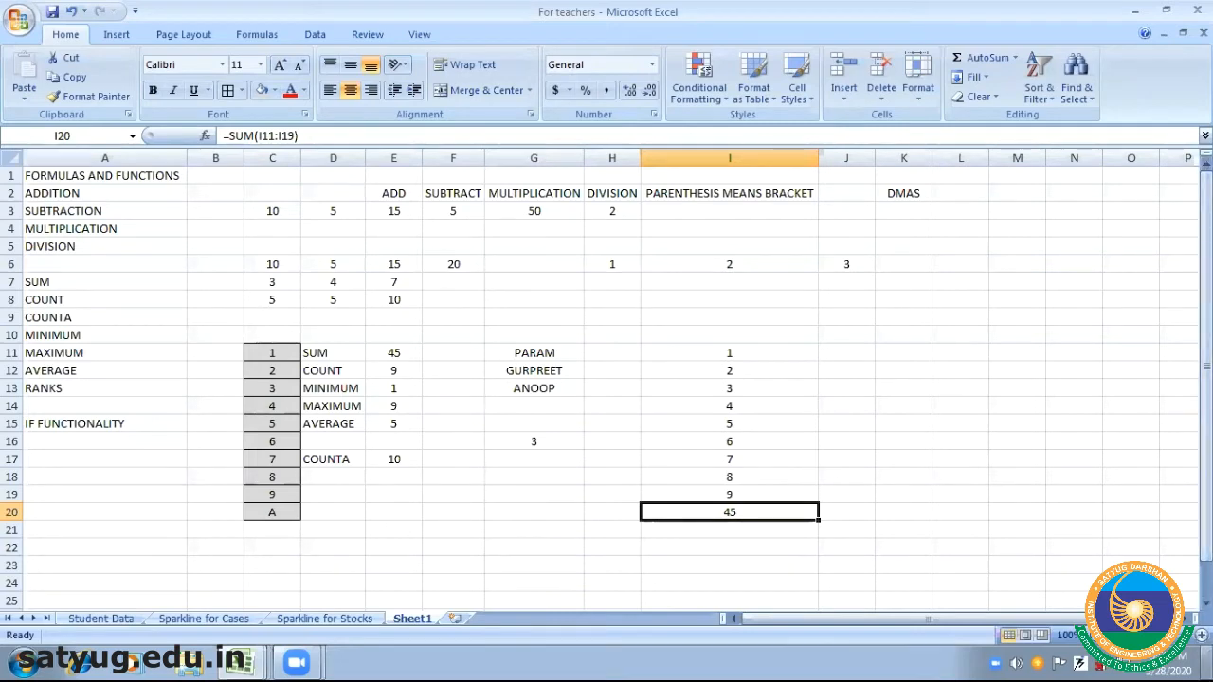
Enter the headings SIMPLE INTEREST in A24 and COMPOUND INTEREST in A25, below the existing function list
scroll(606, 379, "down", 3)
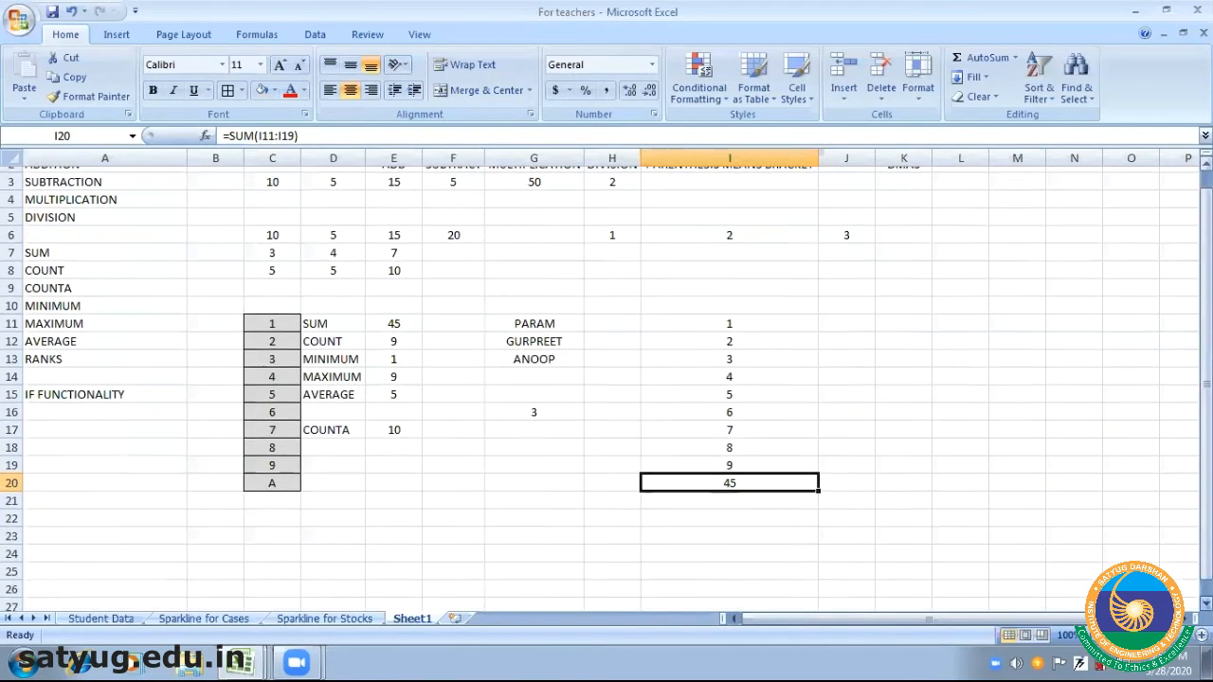
scroll(607, 379, "down", 1)
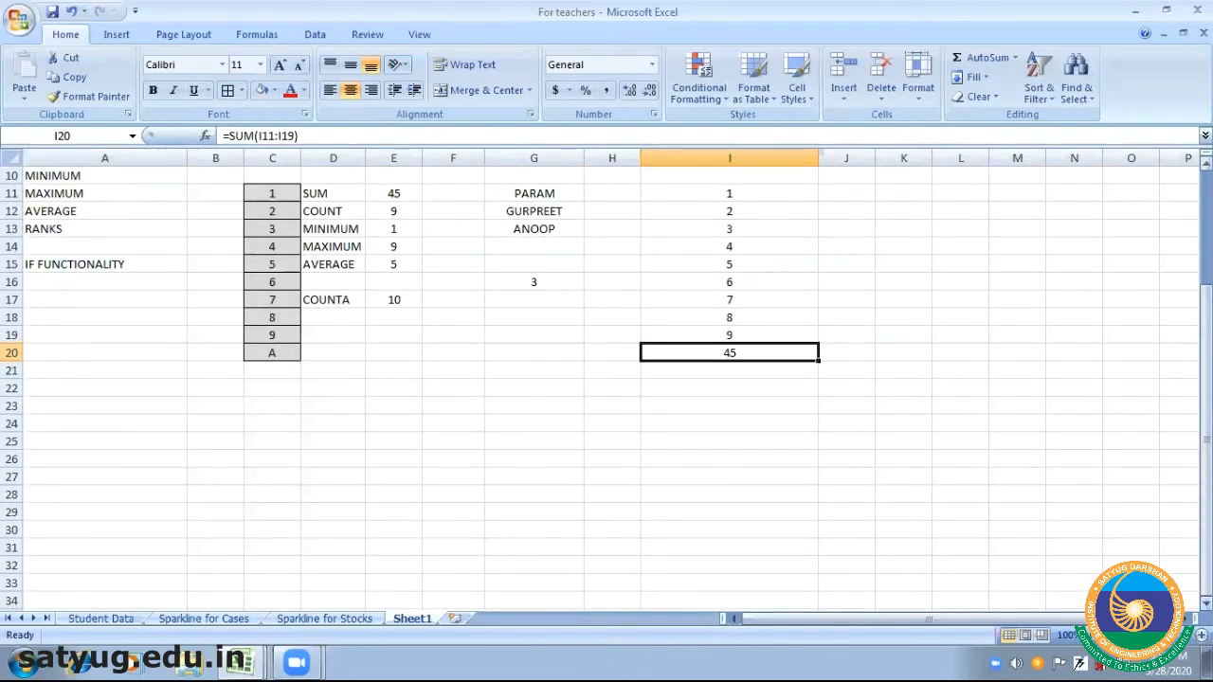
left_click(133, 419)
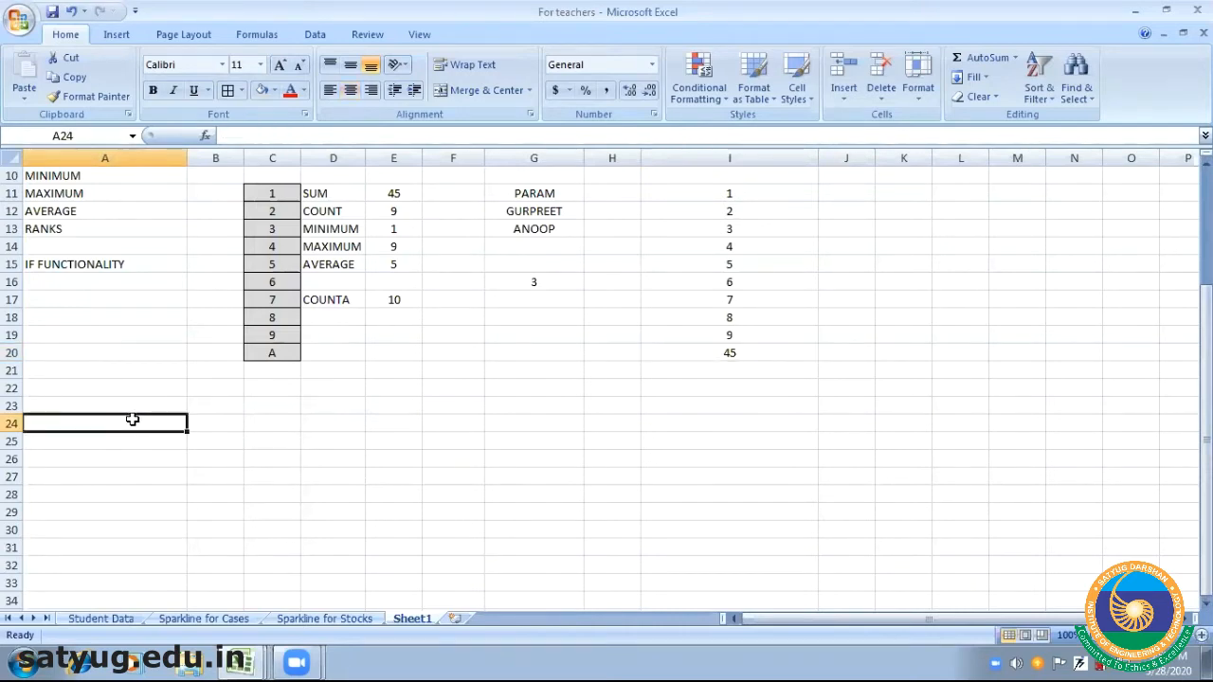
type("SIMPLE INTEREST")
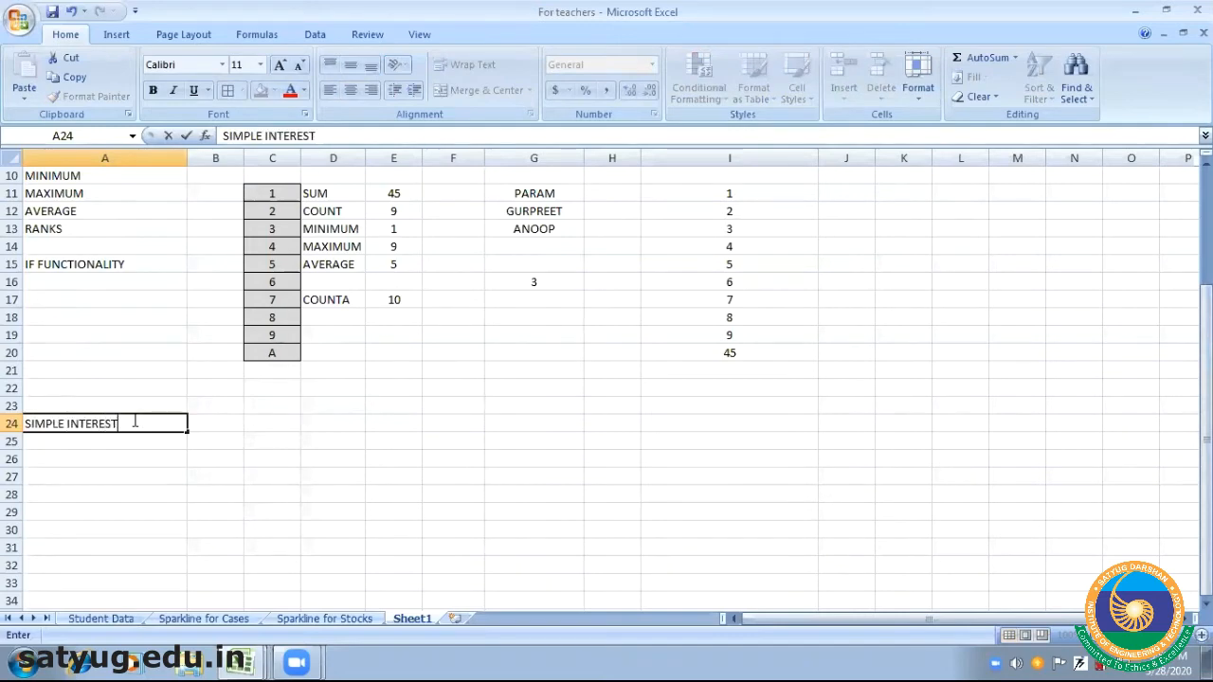
key("Return")
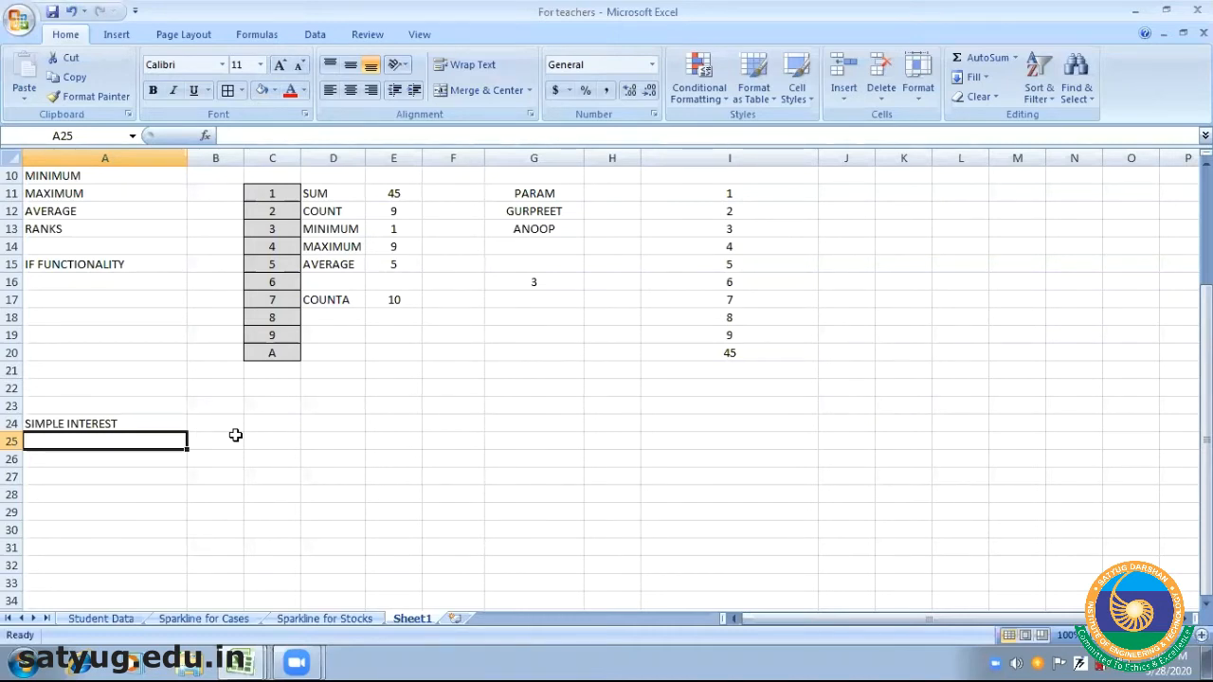
type("COMP")
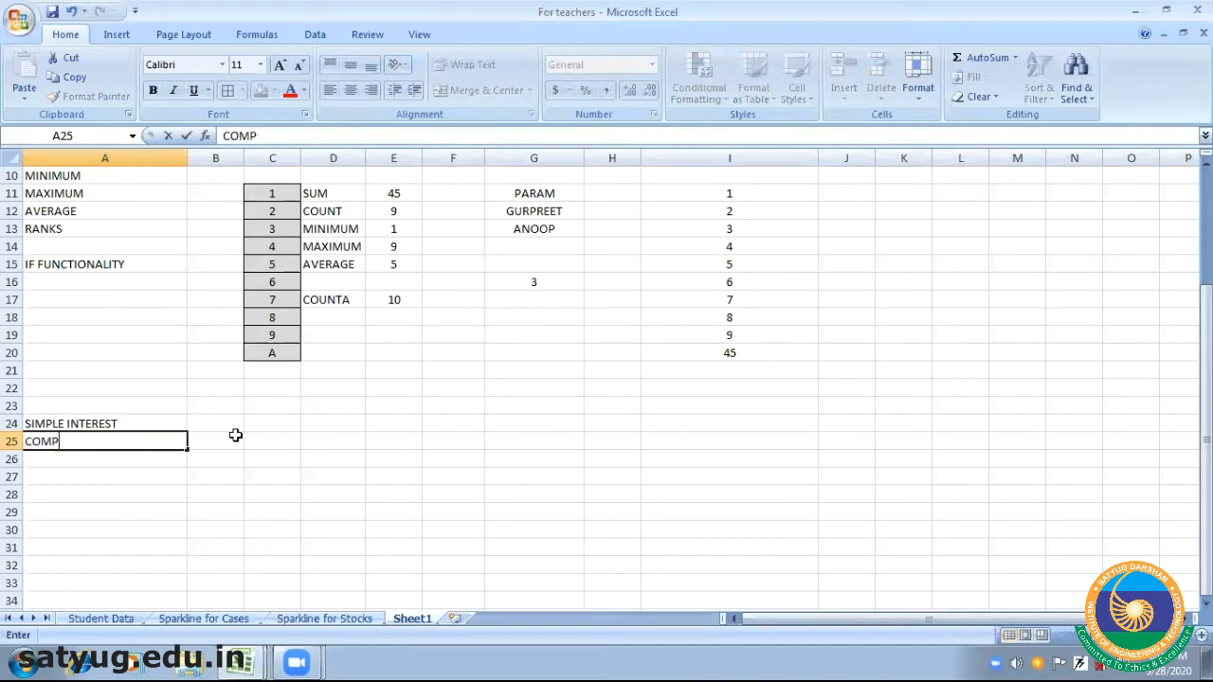
type("OUND INTEREST")
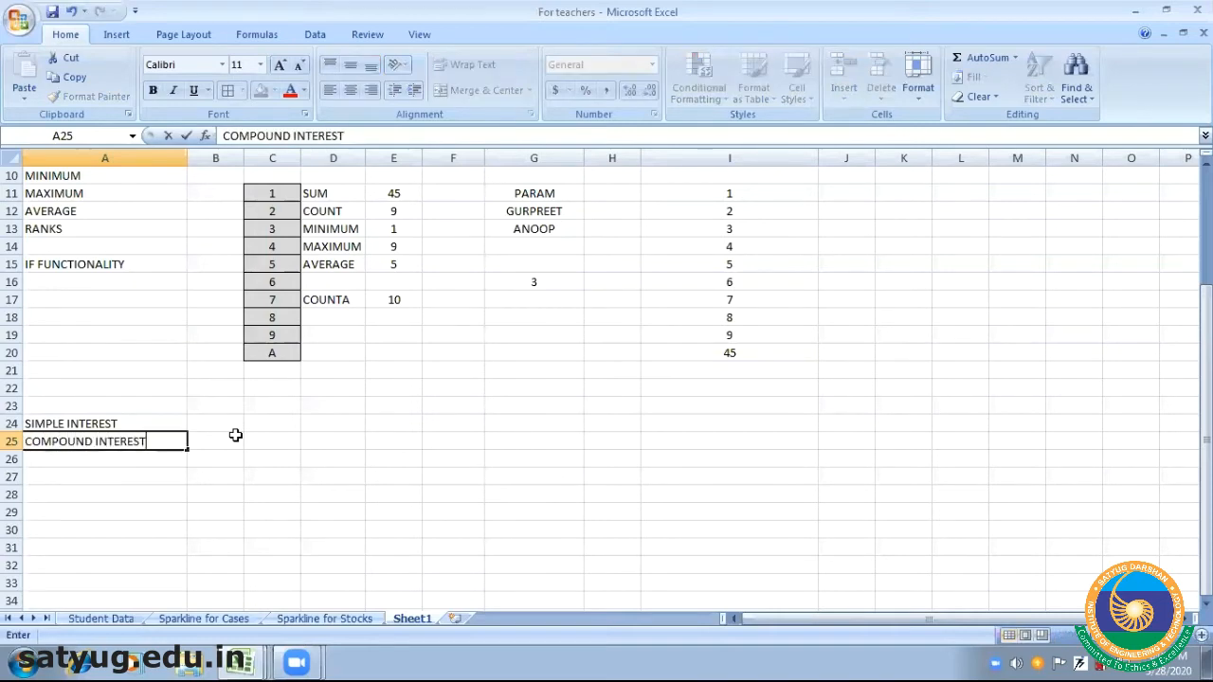
left_click(101, 507)
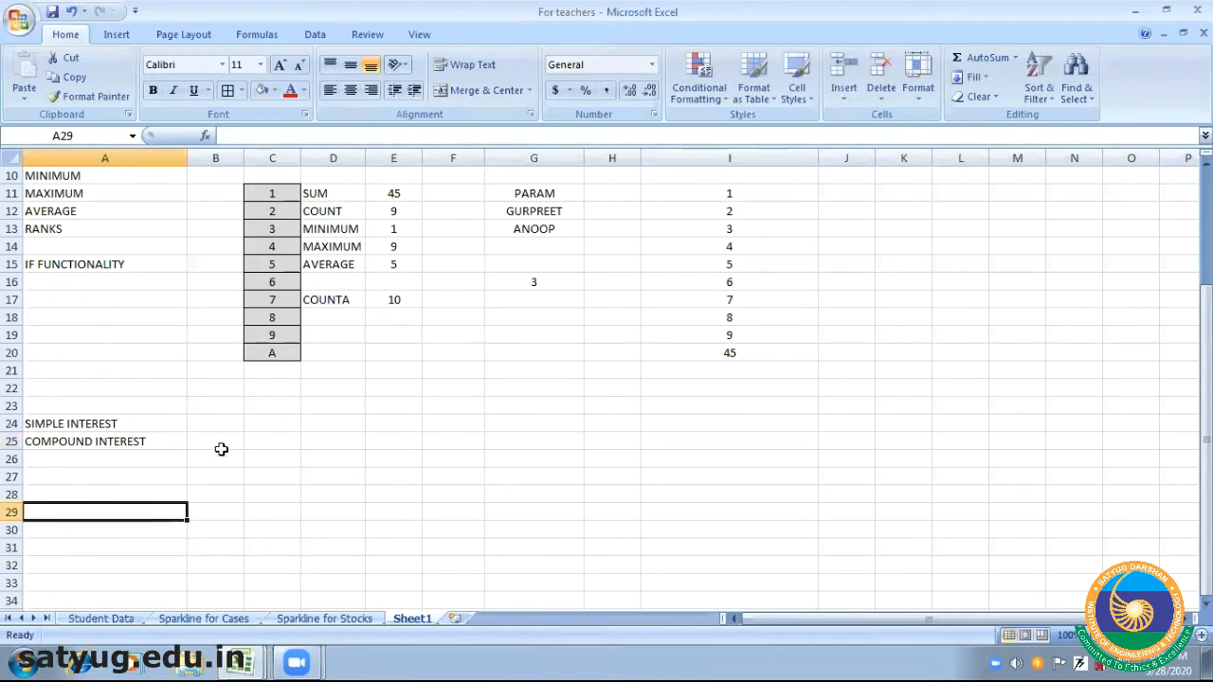
Label B24, B25 and B26 as P, R and T for the interest calculation
left_click(216, 422)
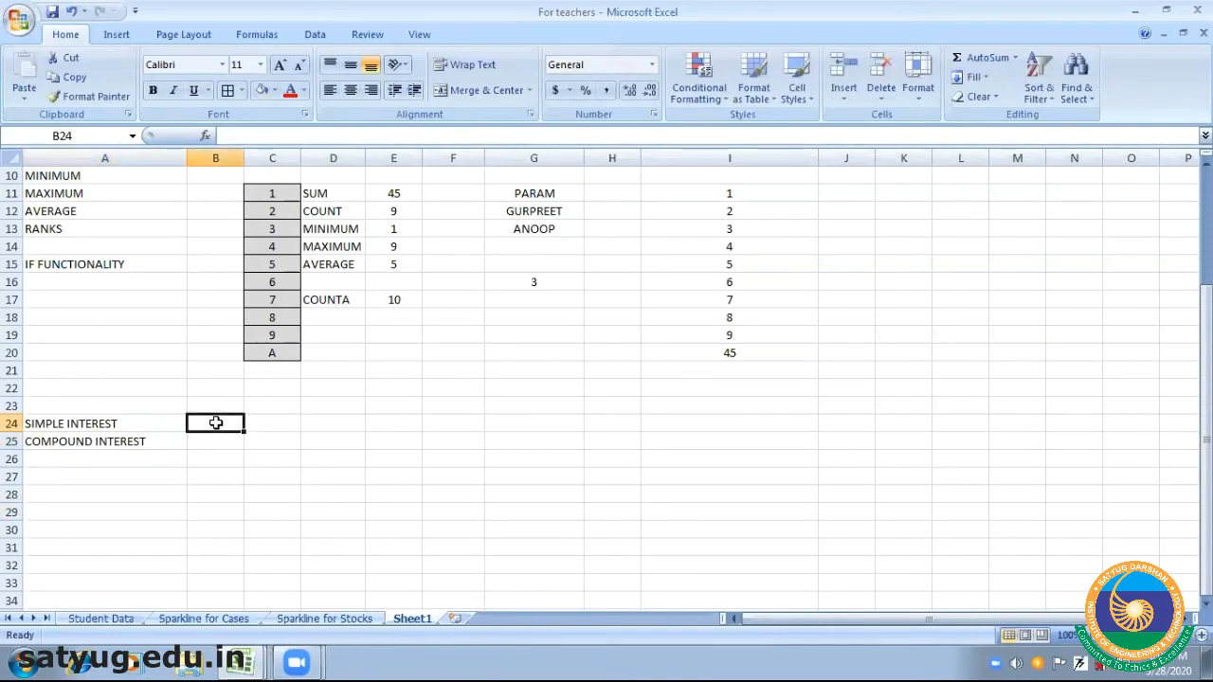
type("P")
key("Return")
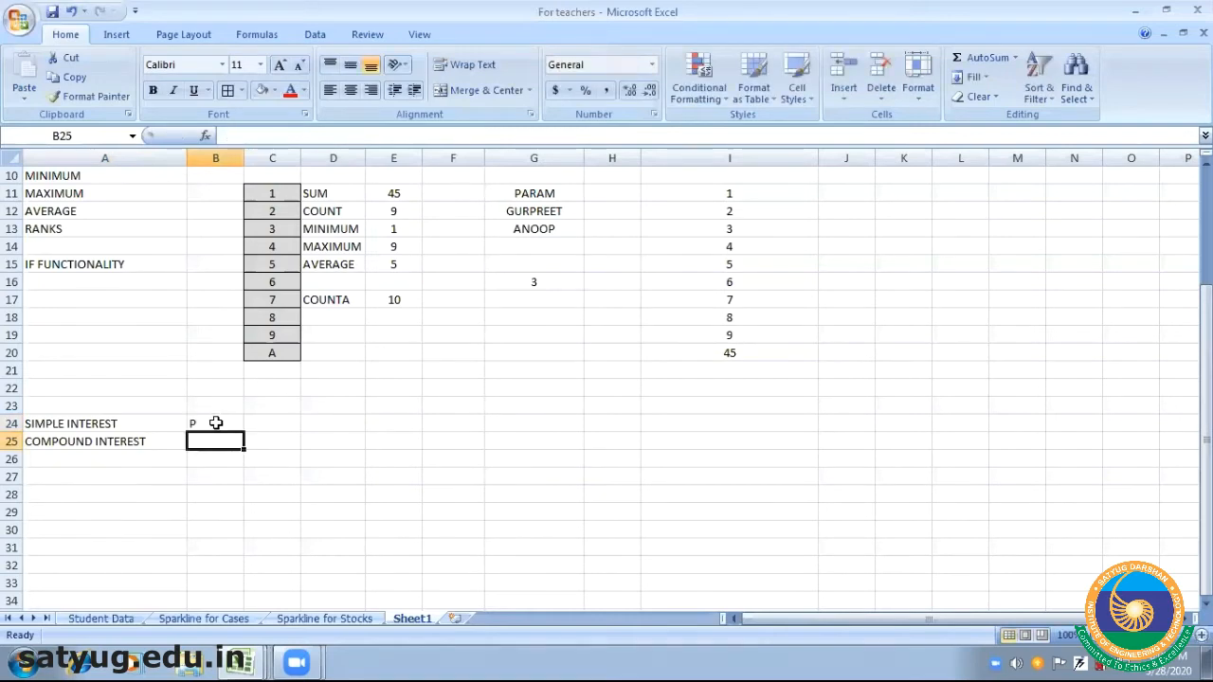
type("R")
key("Return")
type("T")
key("Return")
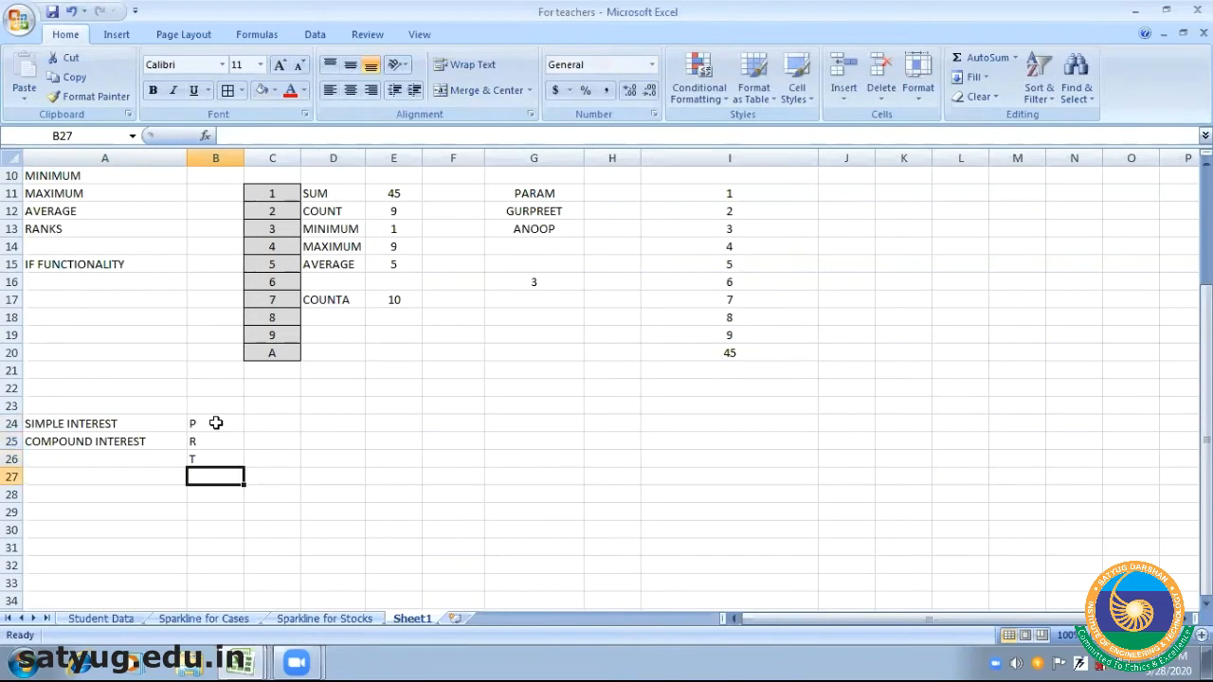
Enter 100 for P, 5 for R and 5 for T in C24:C26
left_click(269, 424)
type("100")
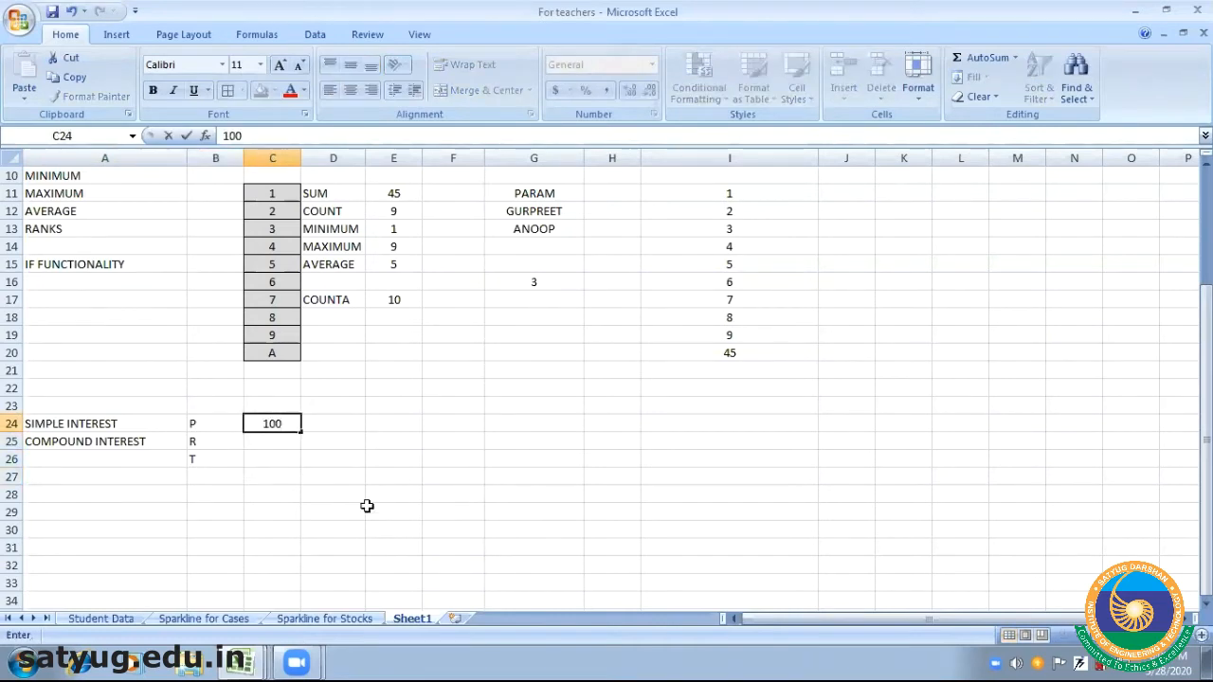
key("Return")
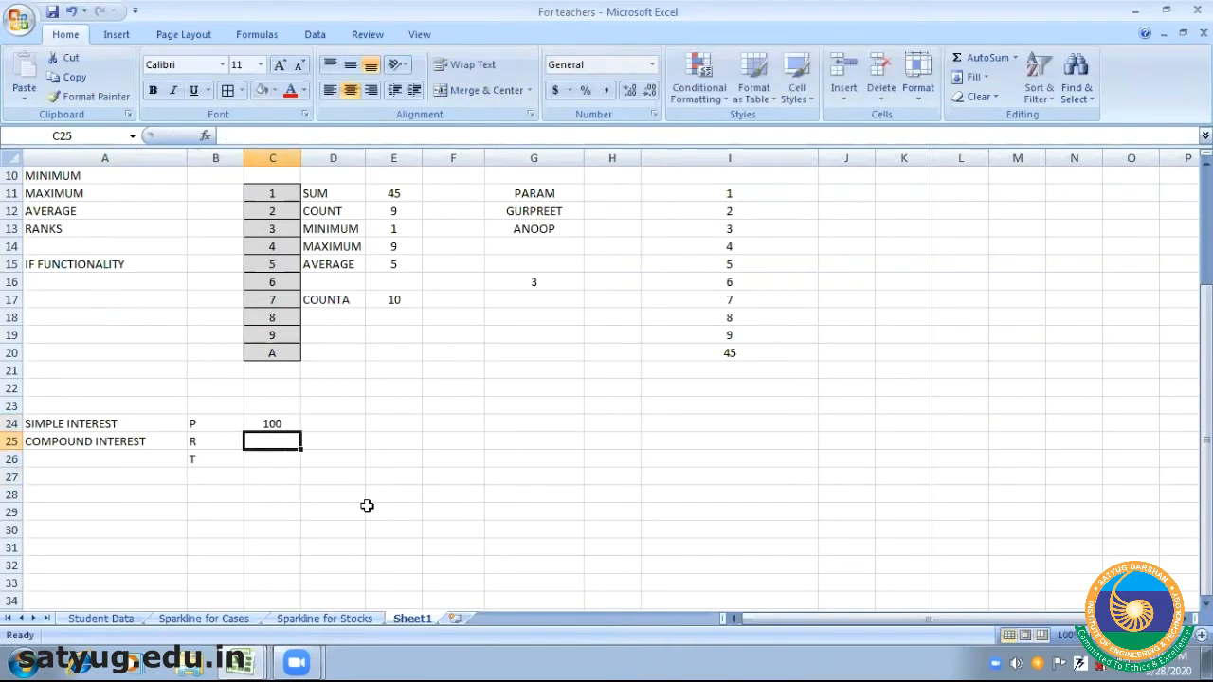
type("5")
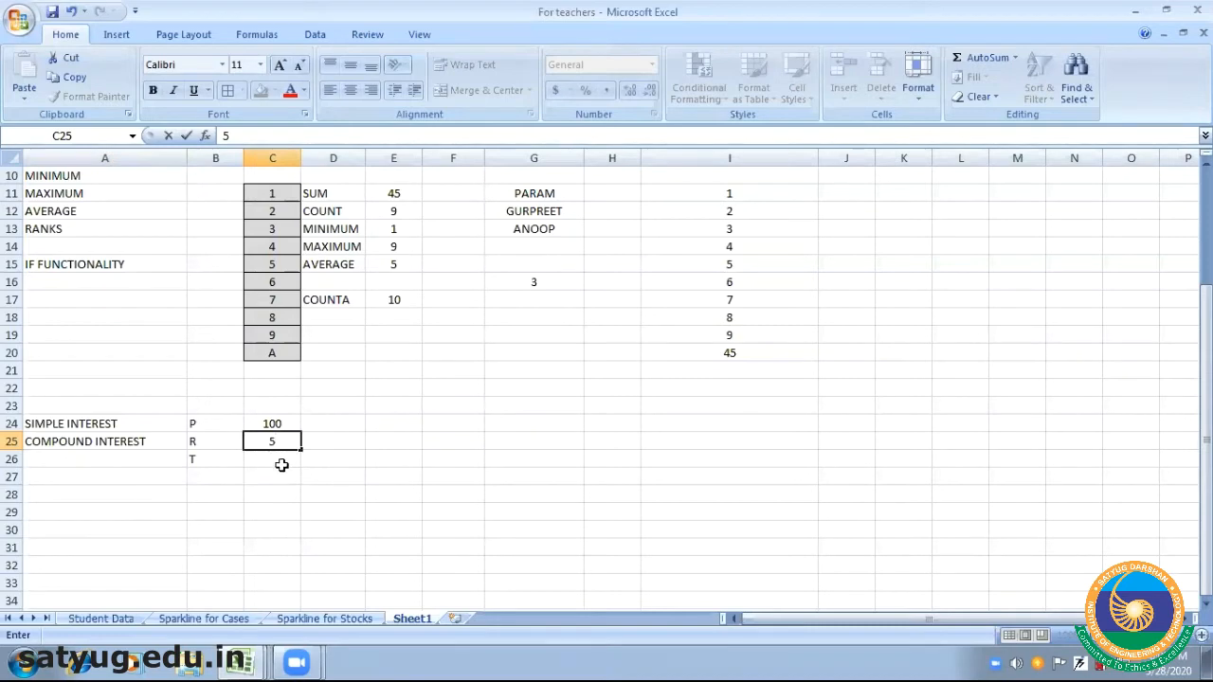
left_click(285, 461)
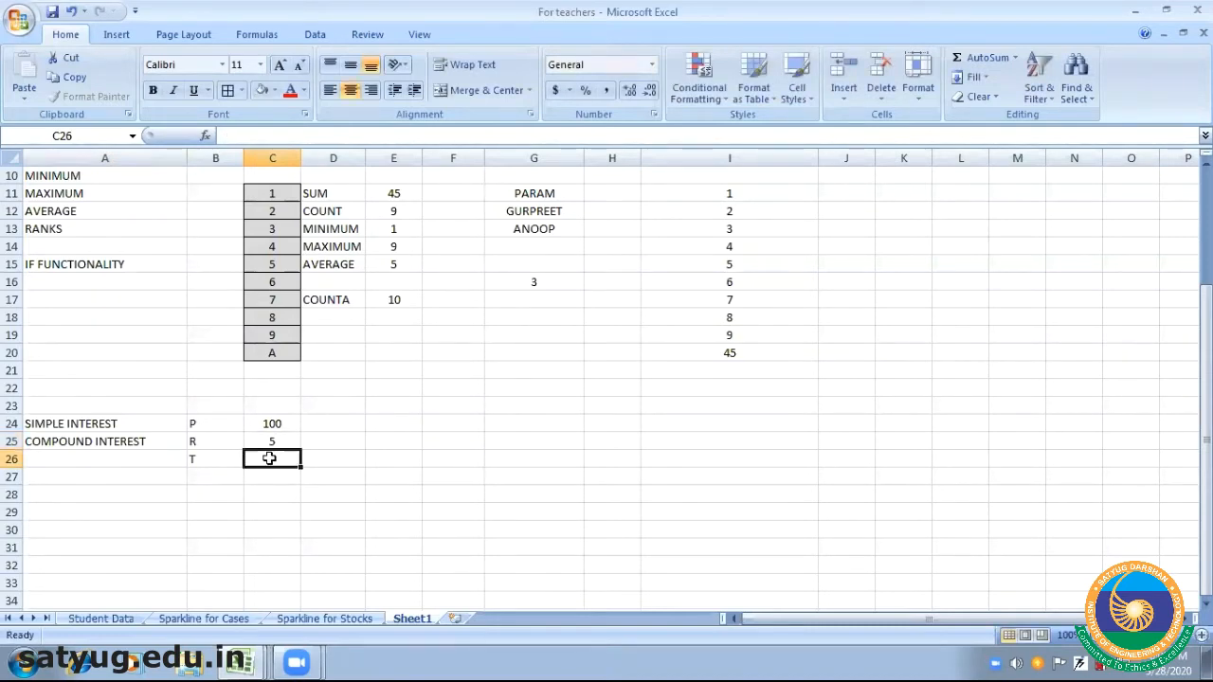
type("5")
key("Return")
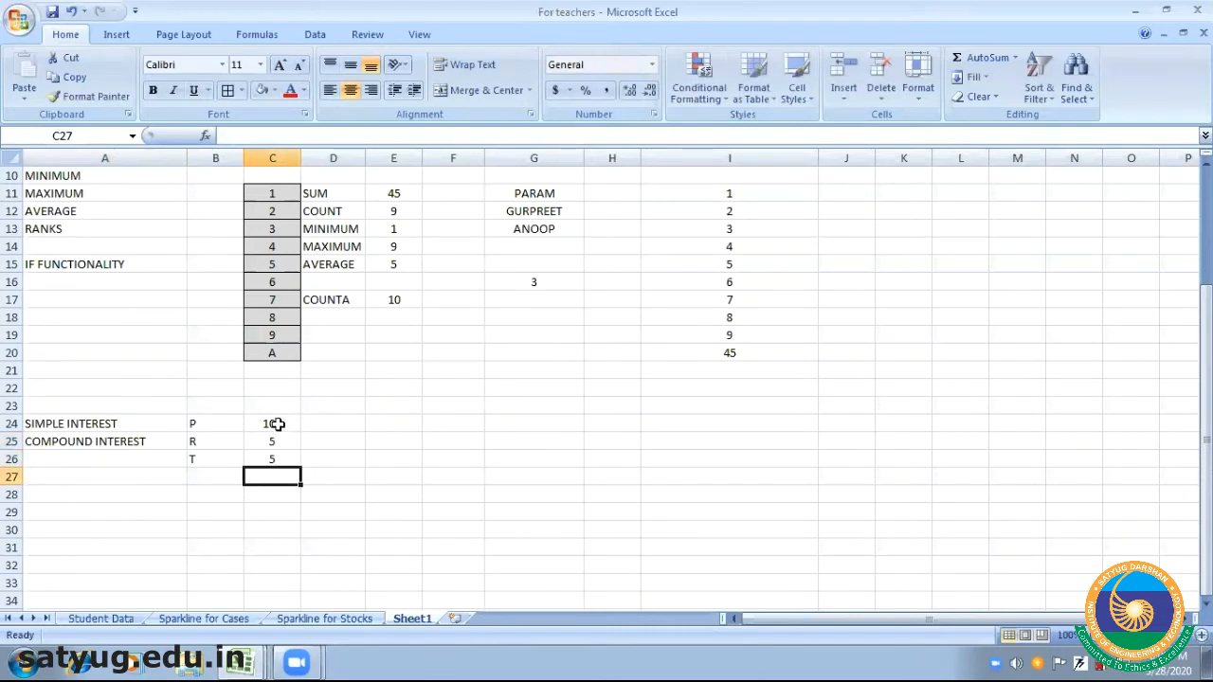
Apply the Number format to the P value in C24
left_click(276, 422)
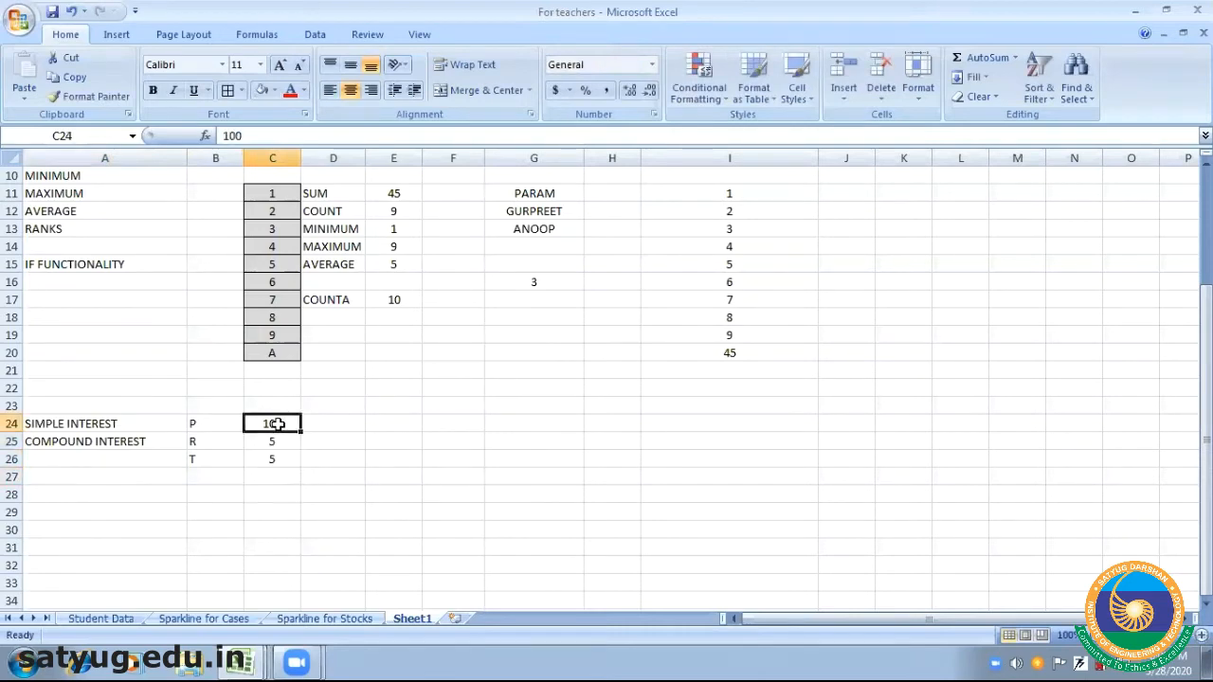
left_click(652, 64)
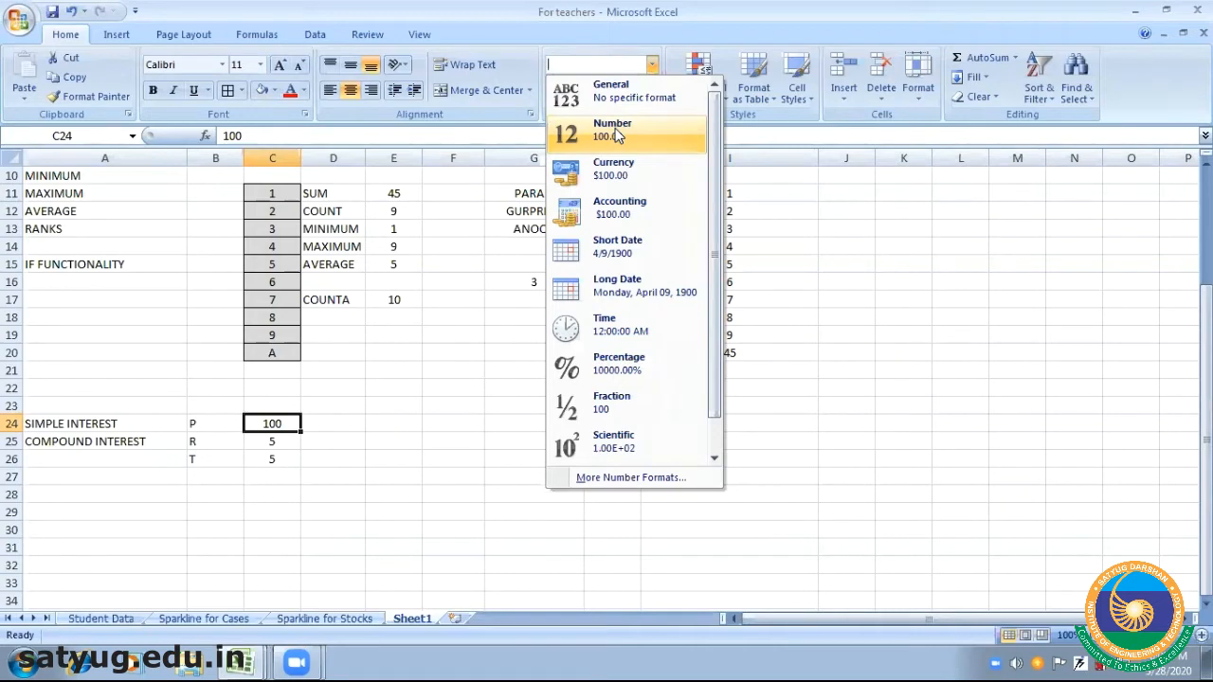
left_click(616, 136)
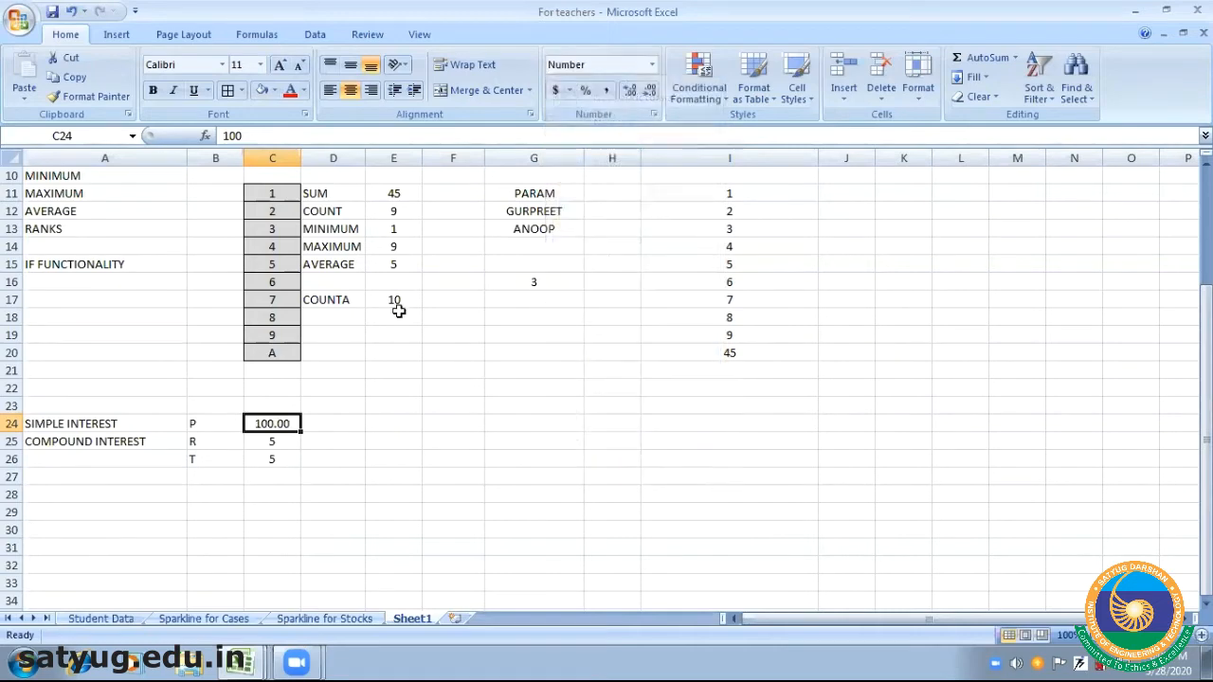
Apply the percentage format to the R value in C25
left_click(281, 444)
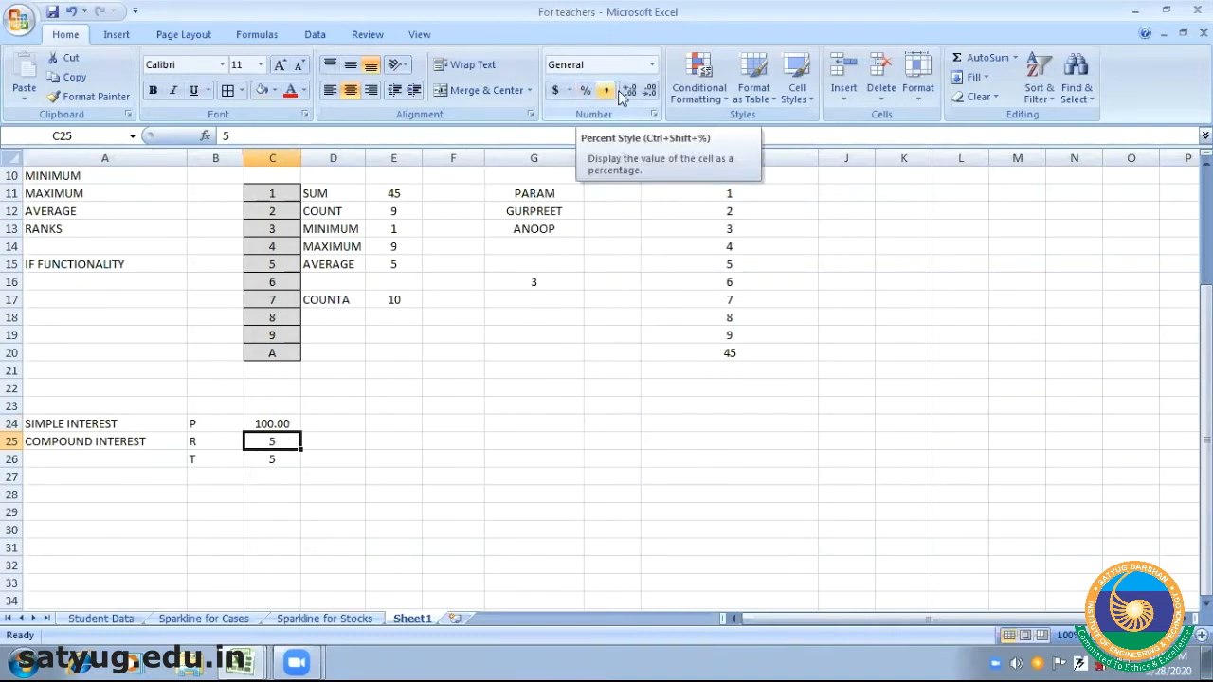
left_click(652, 64)
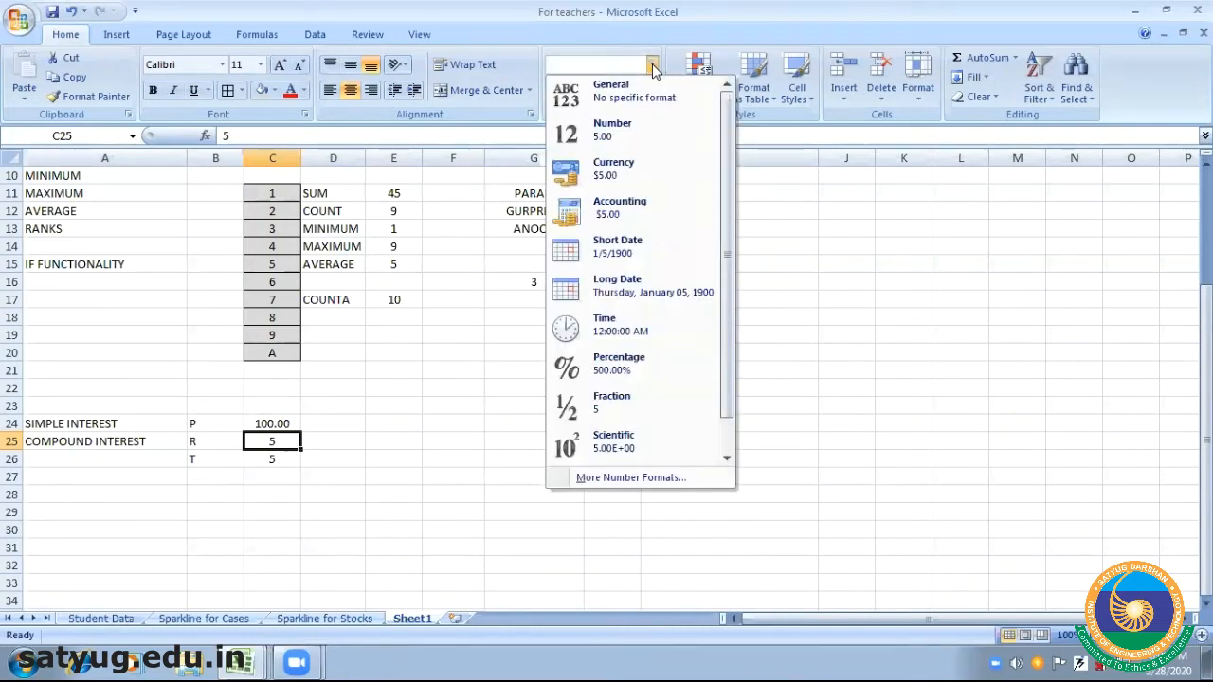
left_click(920, 265)
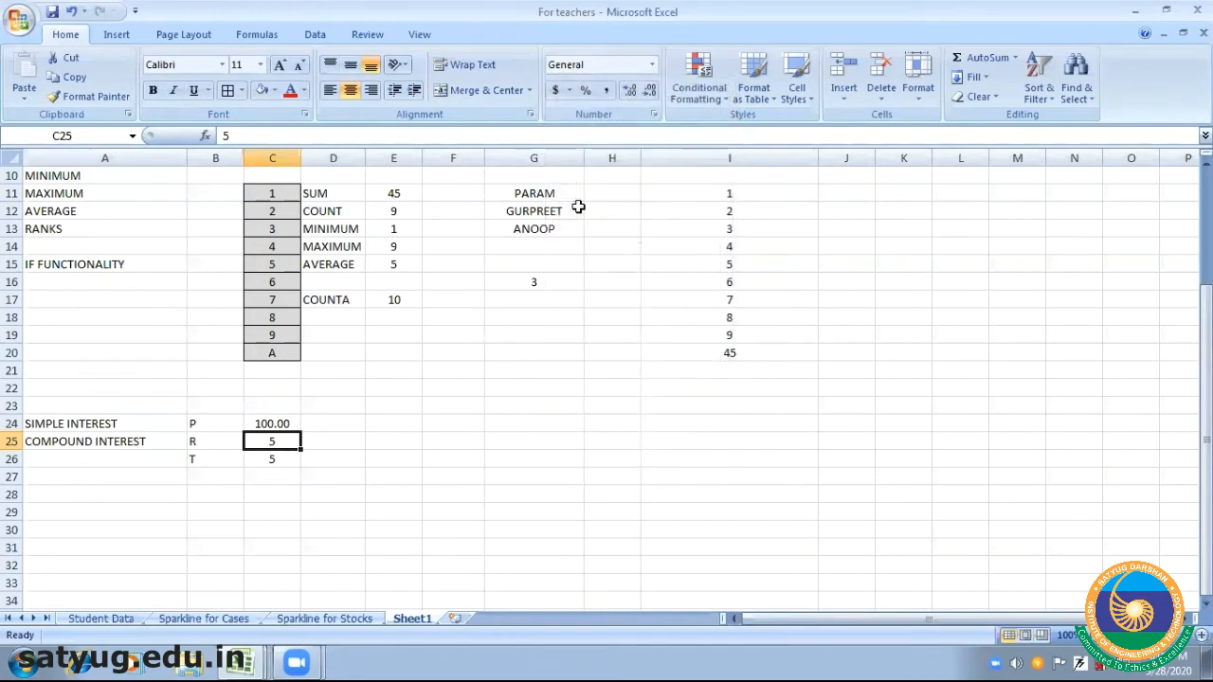
left_click(586, 91)
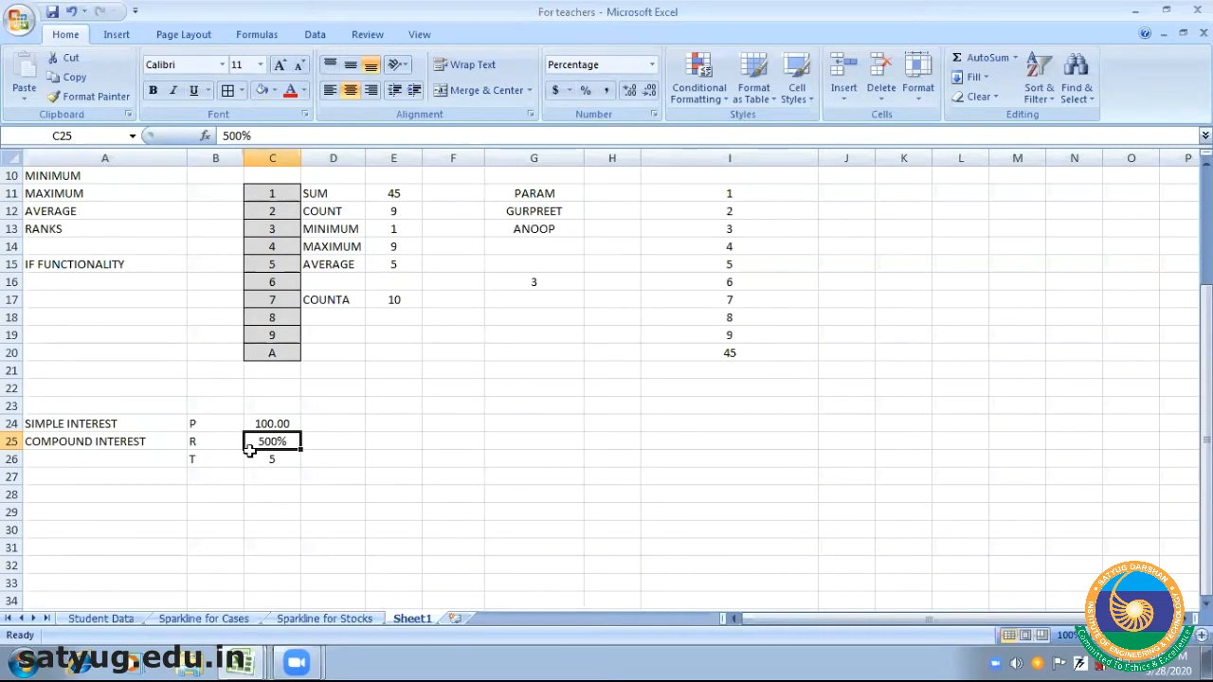
Set the R value in C25 to 0.05% and increase its display to two decimal places
type("0.05")
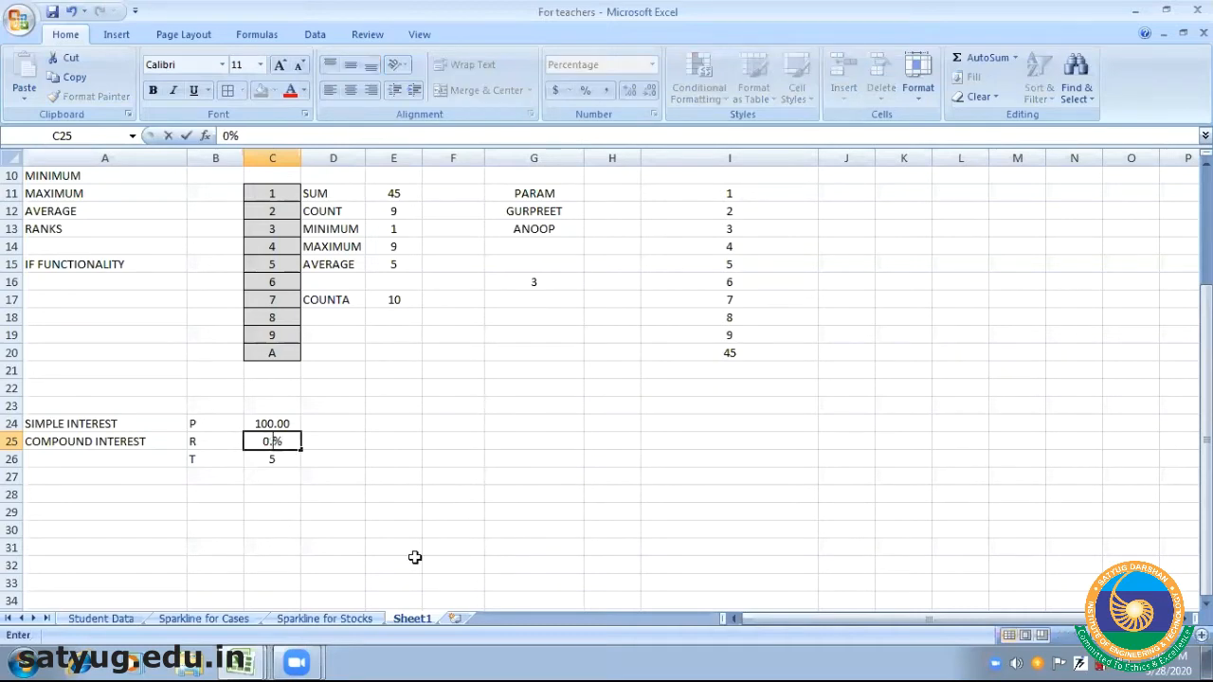
key("Return")
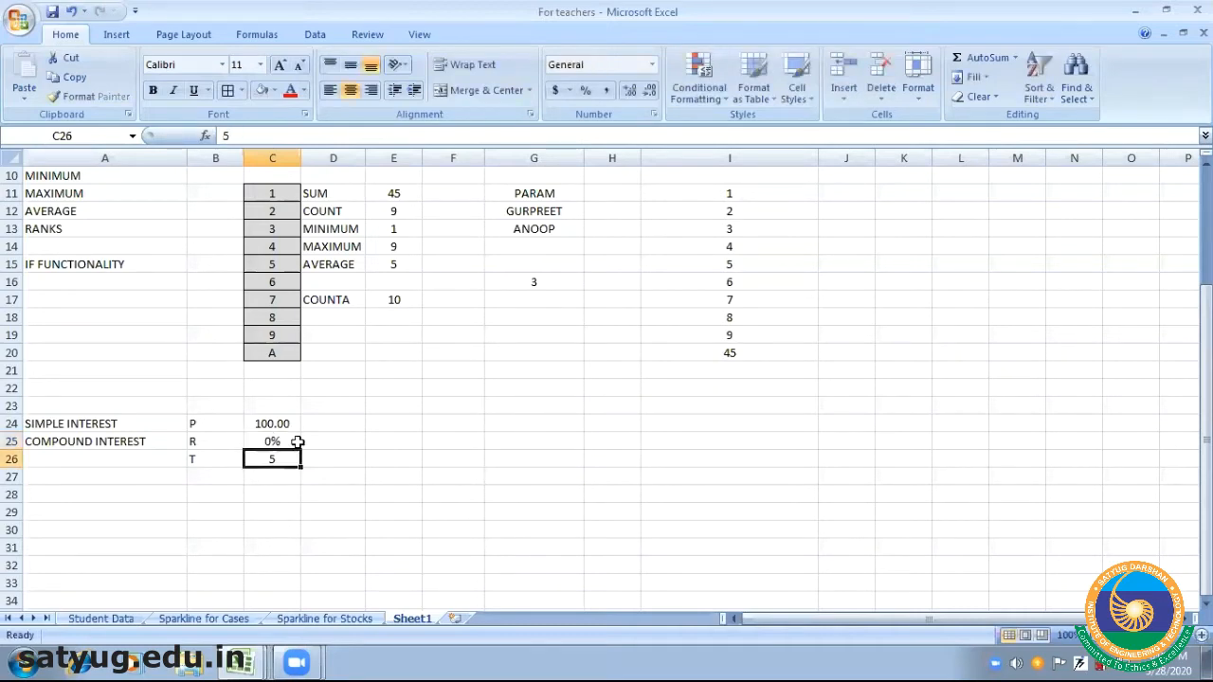
left_click(292, 442)
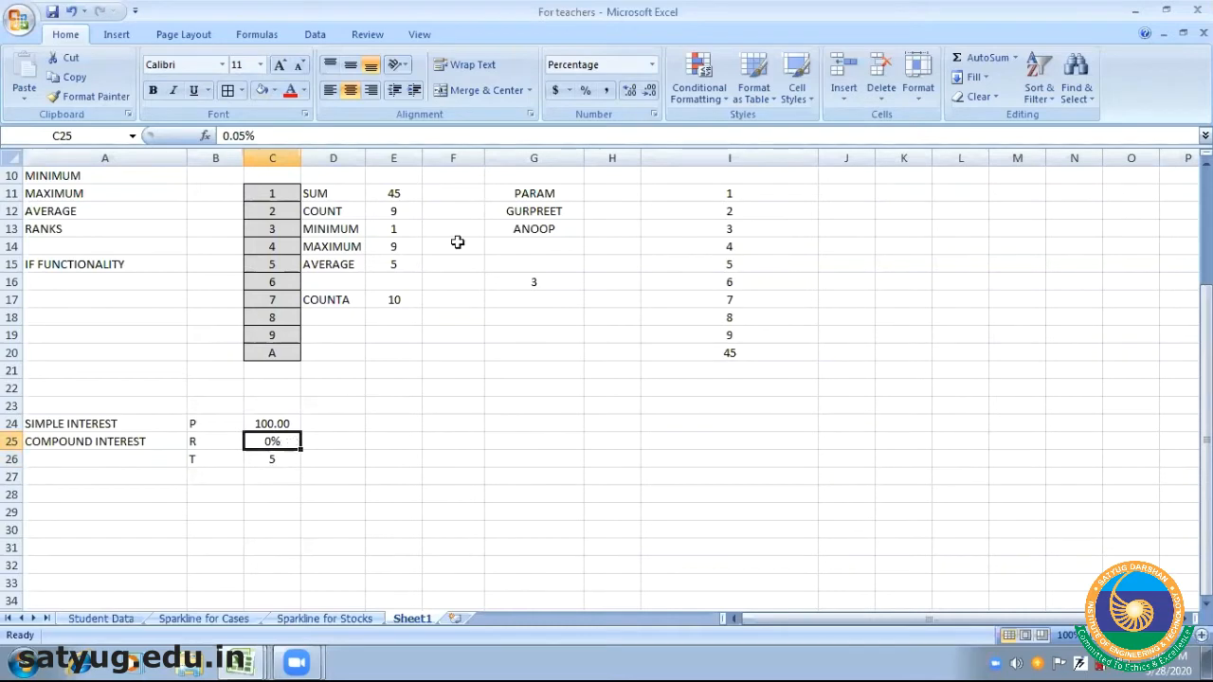
left_click(635, 89)
left_click(632, 89)
left_click(314, 526)
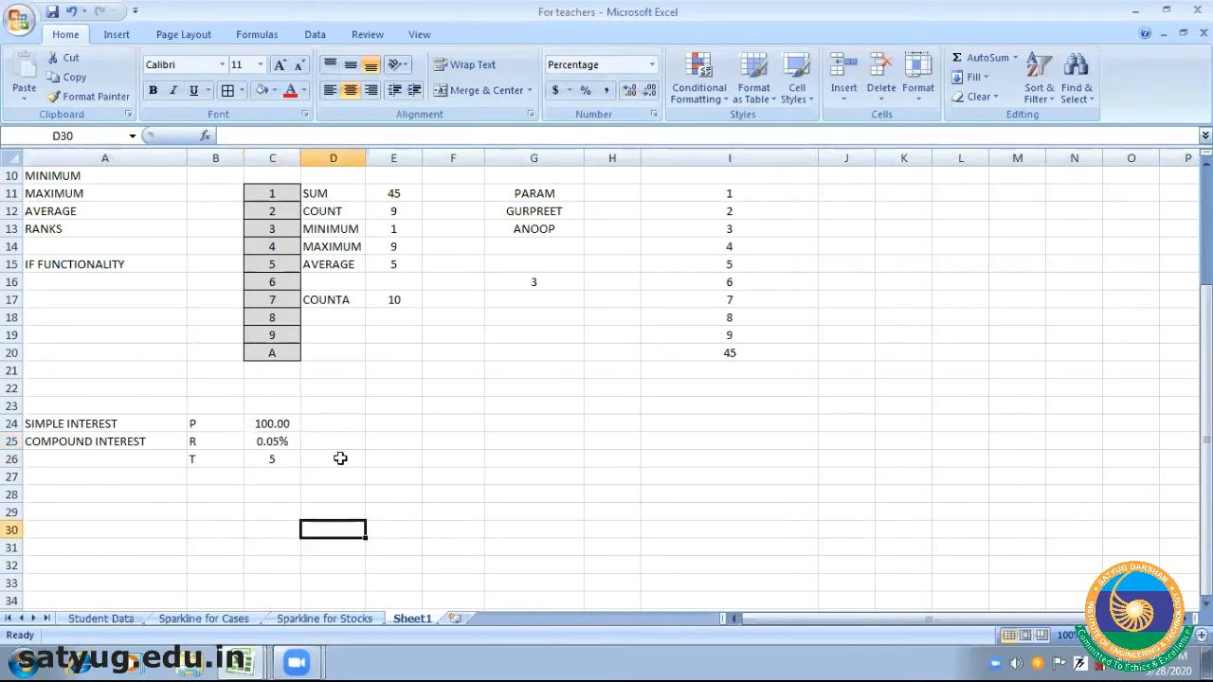
Clear the R value in C25, reset its format to Number and then percentage, and enter 5 as the rate
left_click(283, 442)
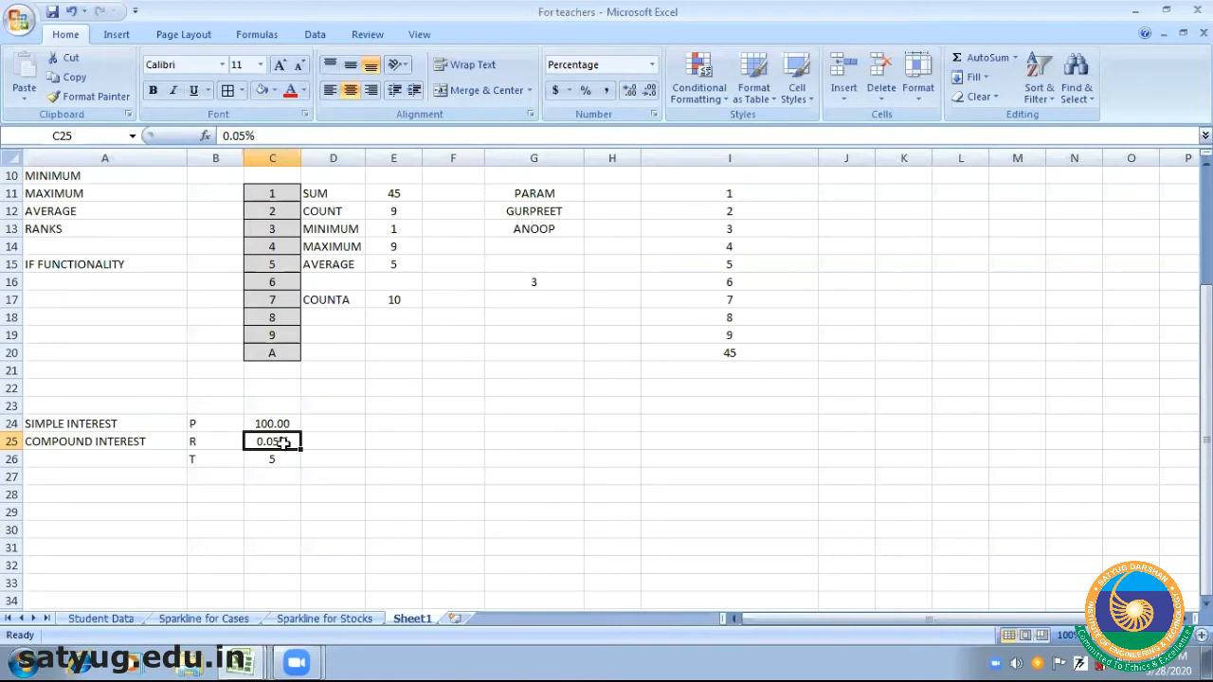
key("Down")
left_click(284, 442)
key("Delete")
left_click(652, 64)
left_click(611, 130)
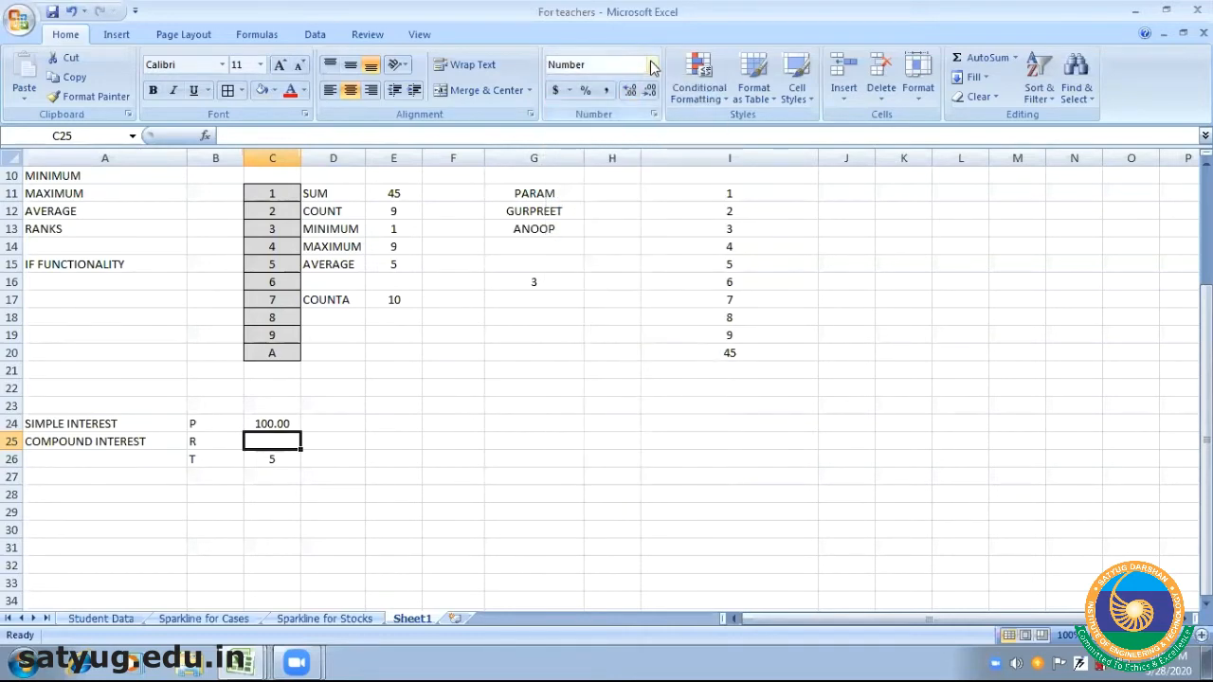
left_click(652, 64)
left_click(599, 126)
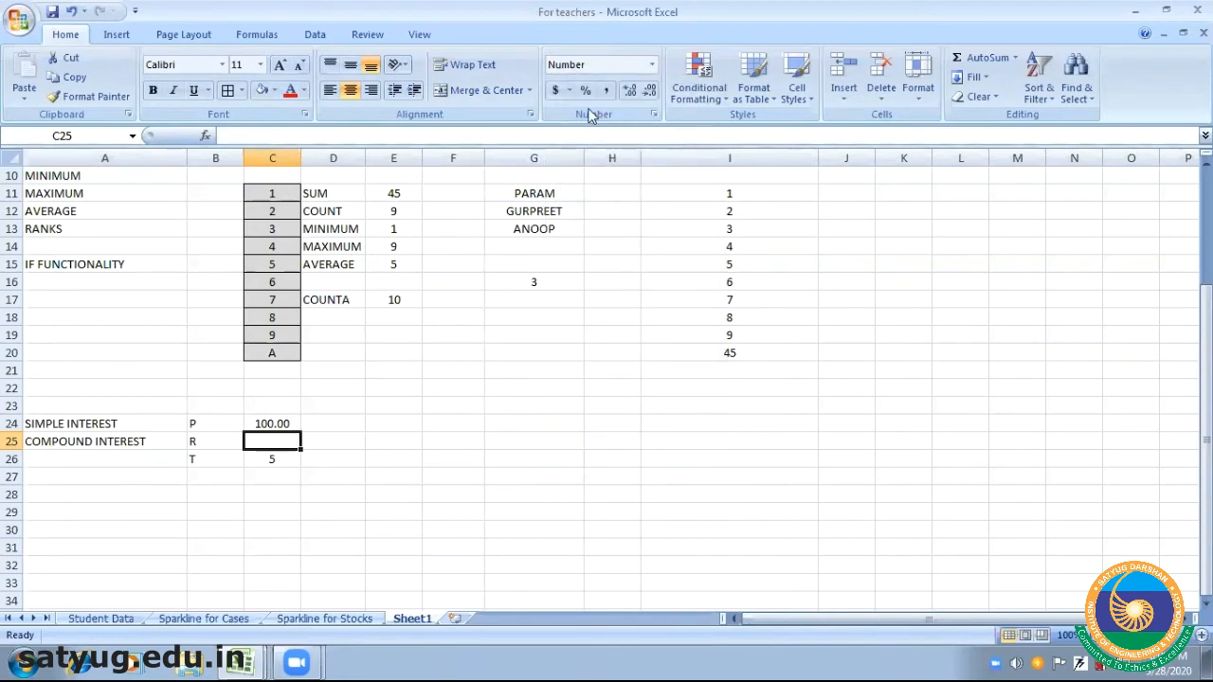
left_click(588, 90)
type("5")
left_click(260, 491)
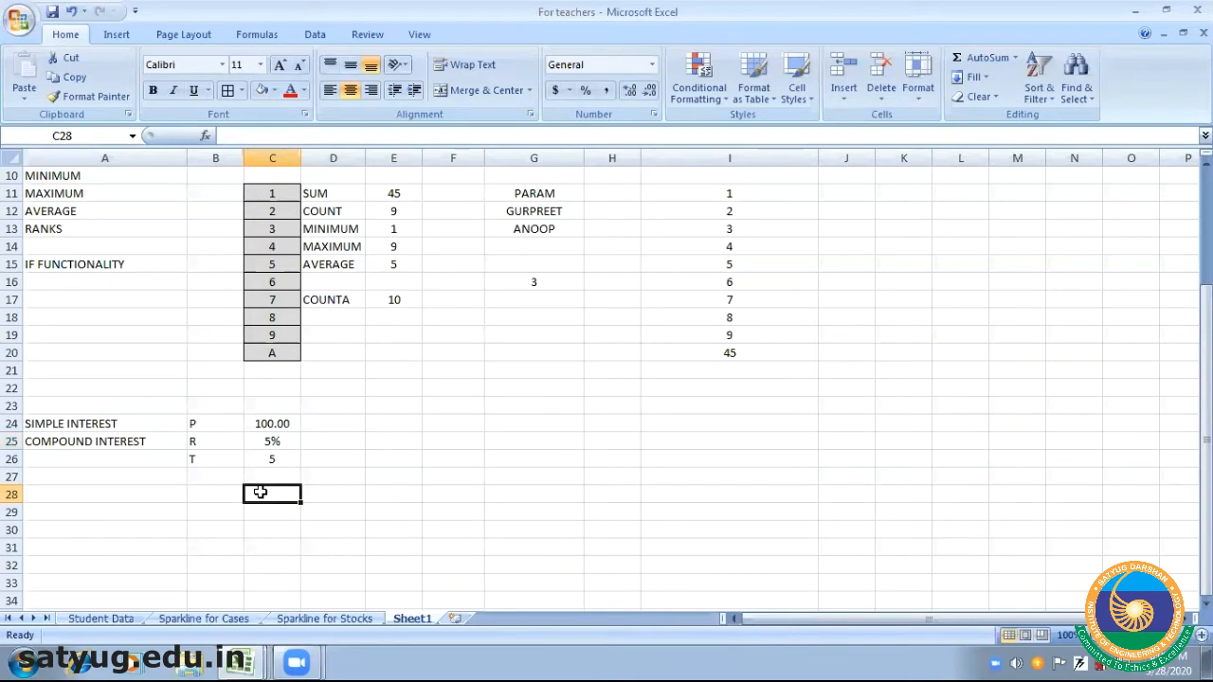
Format the T value in C26 as Number with no decimal places
left_click(272, 455)
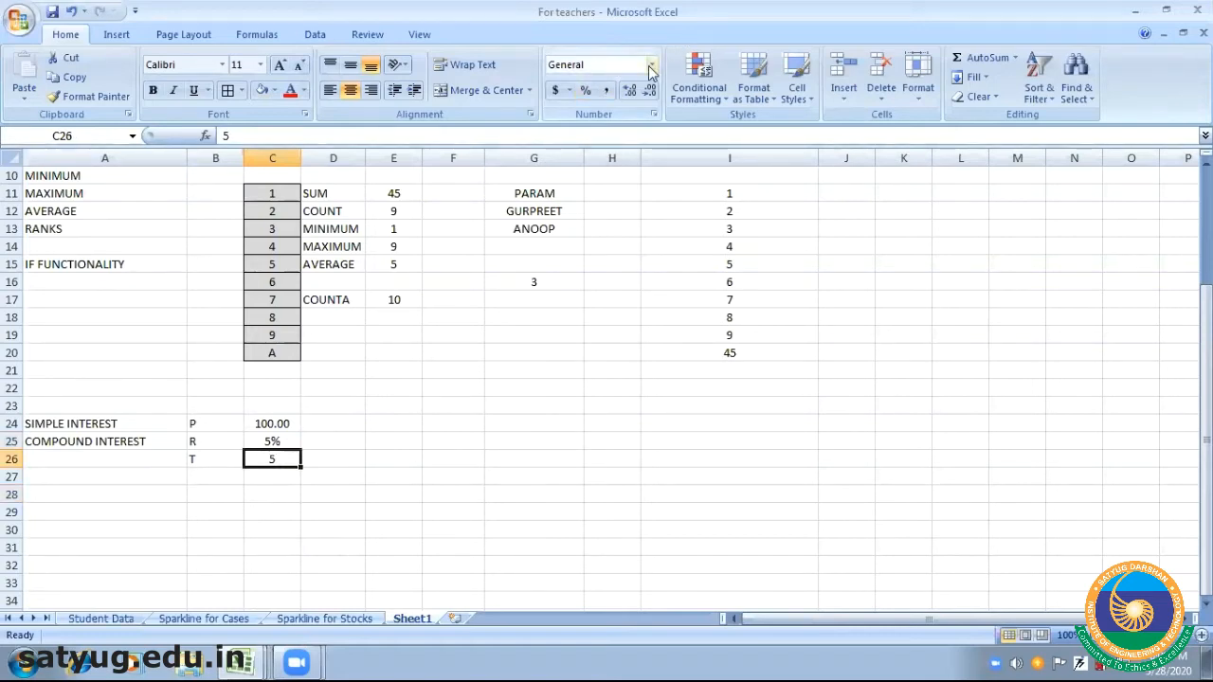
left_click(652, 66)
left_click(623, 147)
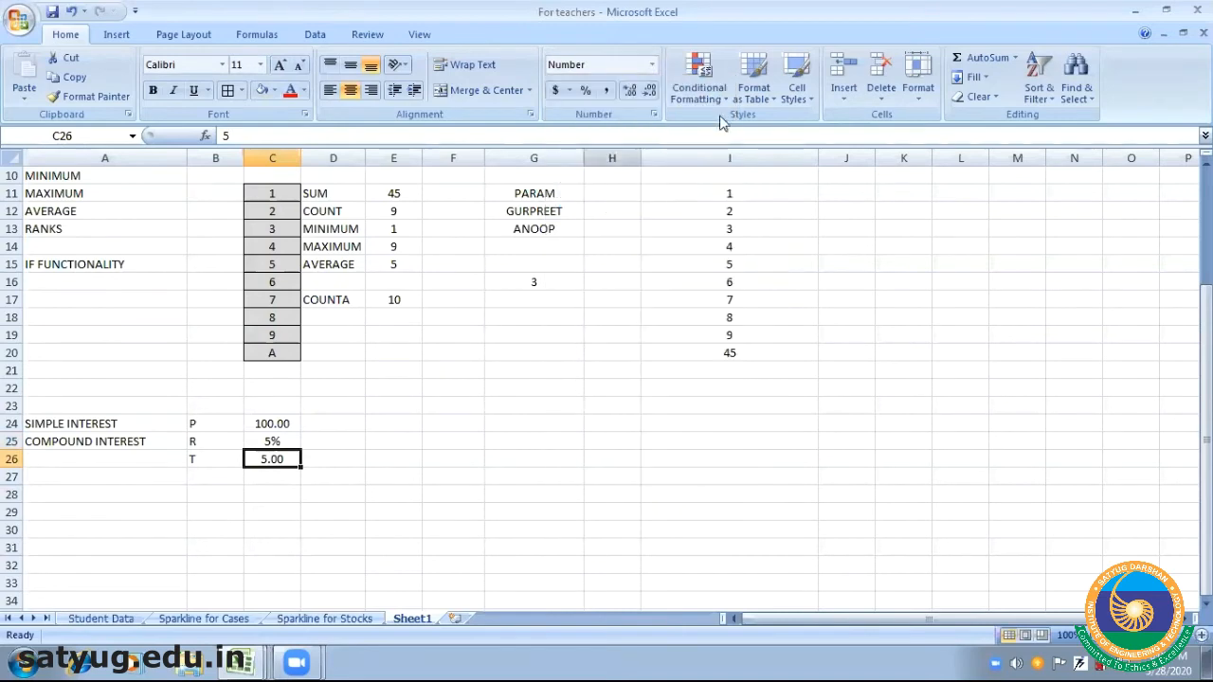
left_click(650, 90)
left_click(650, 90)
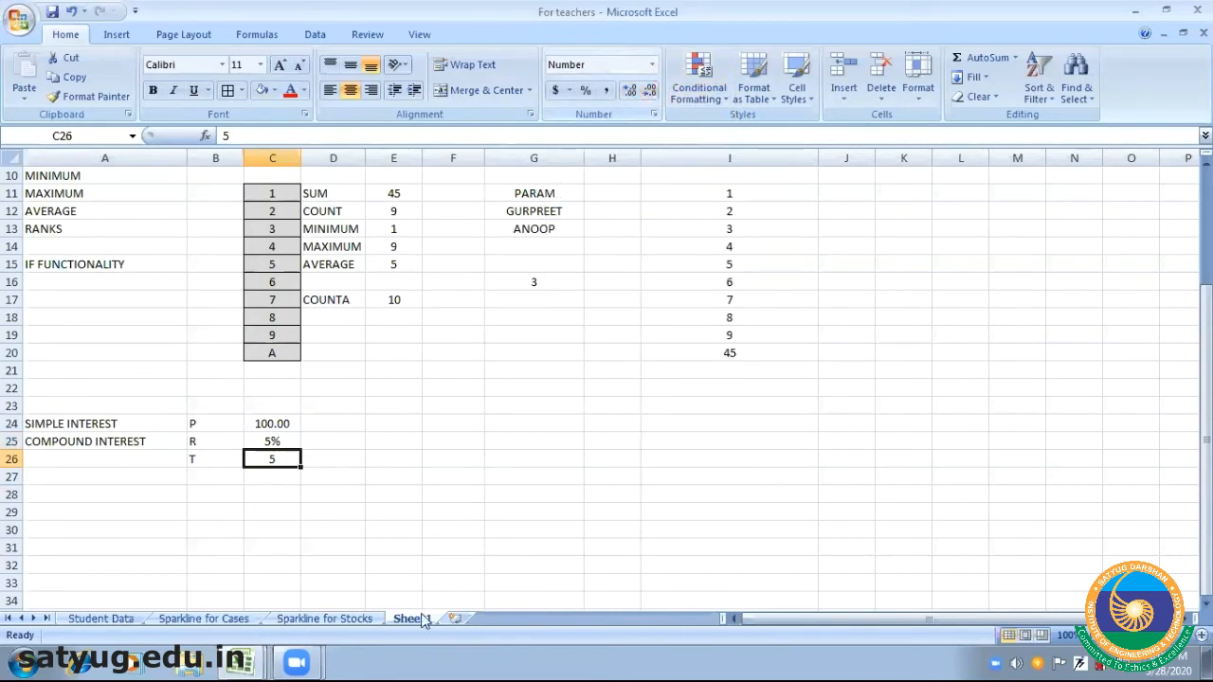
left_click(310, 571)
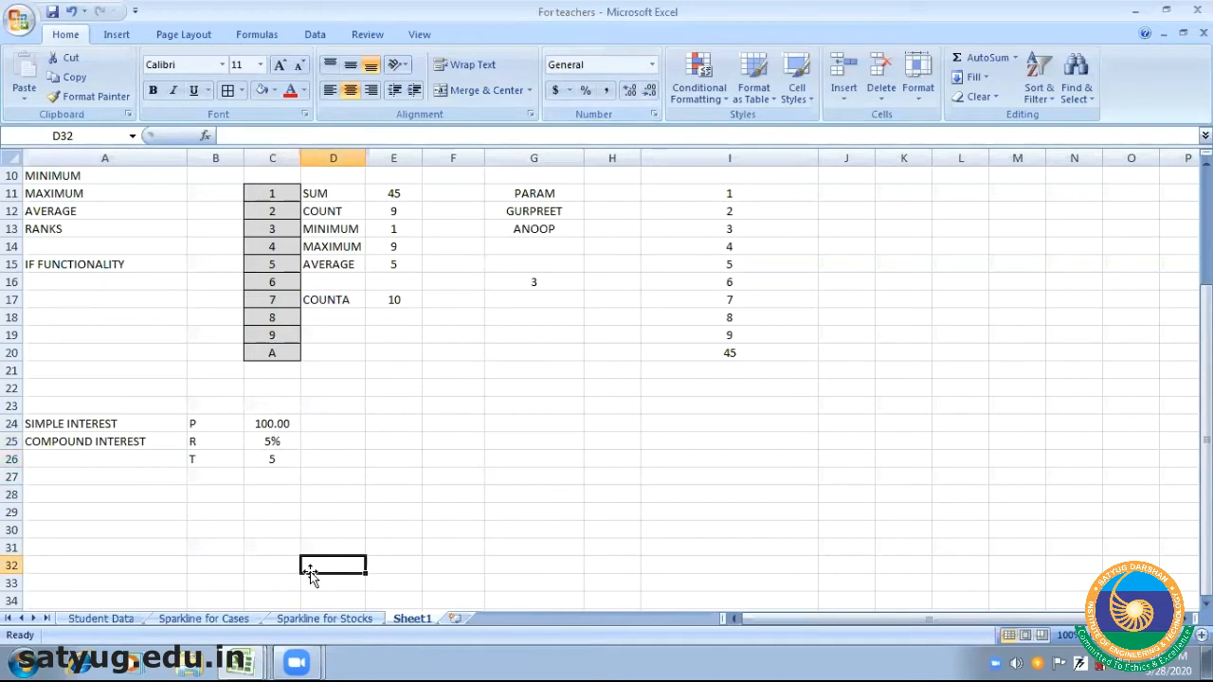
Enter the label SI in B28 and the text PRT beside it in C28
left_click(205, 494)
type("SI")
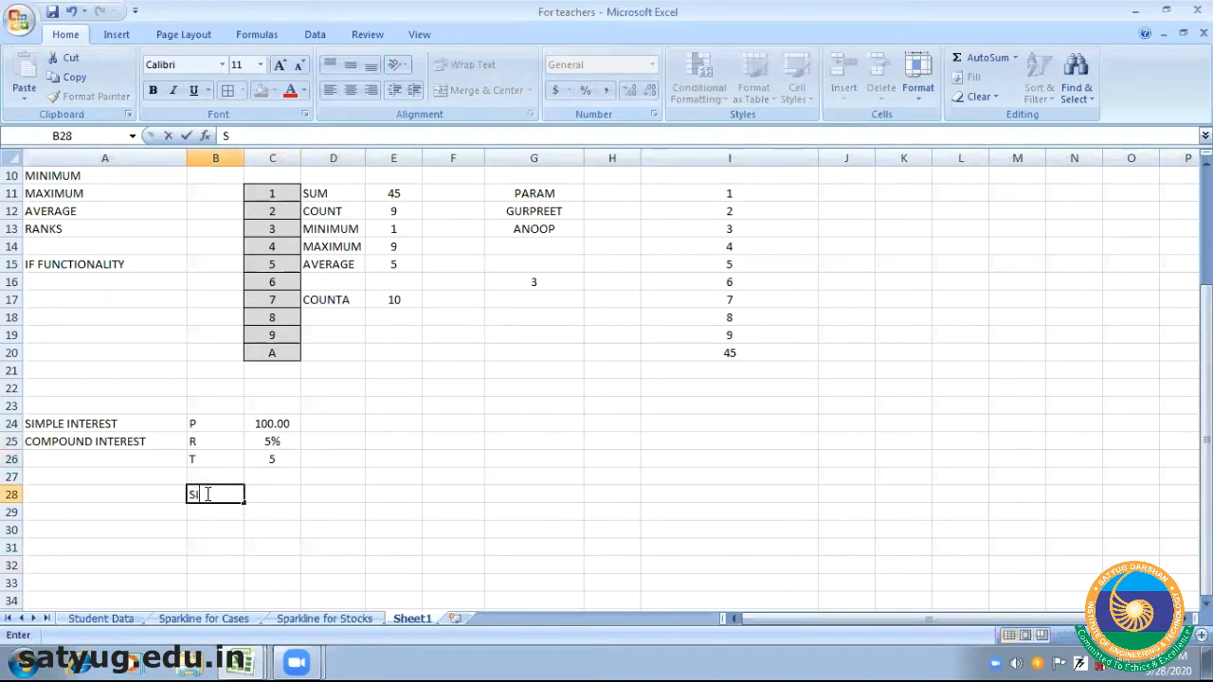
key("Tab")
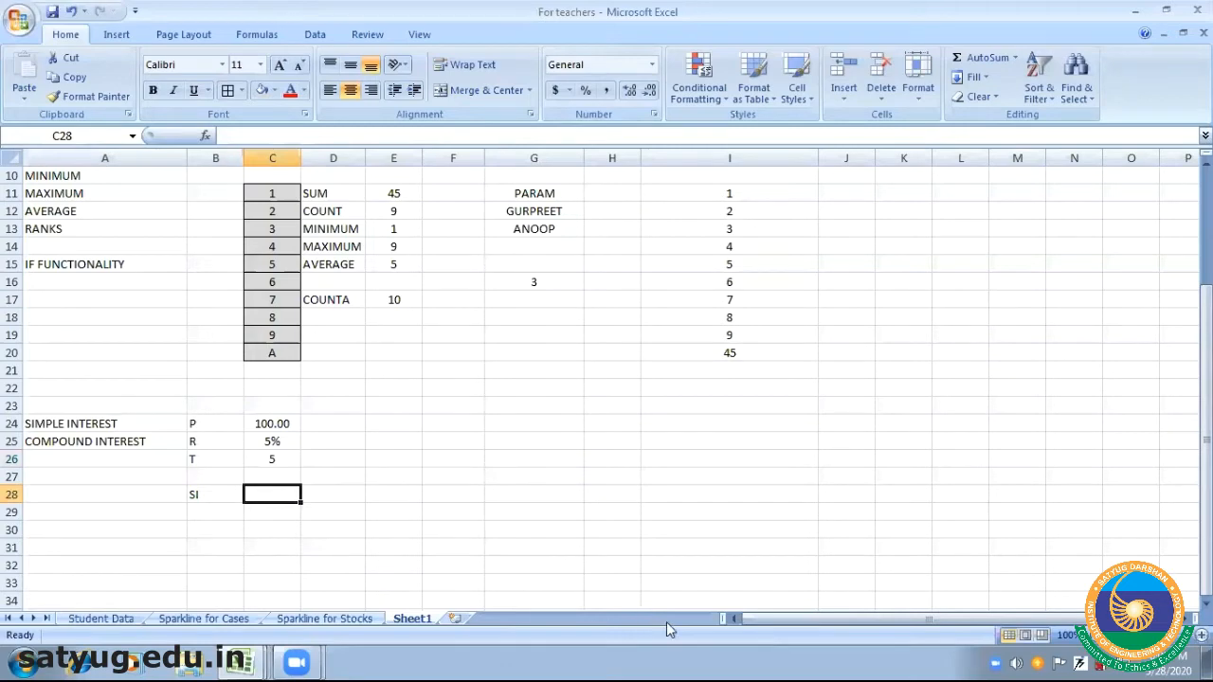
type("PRT")
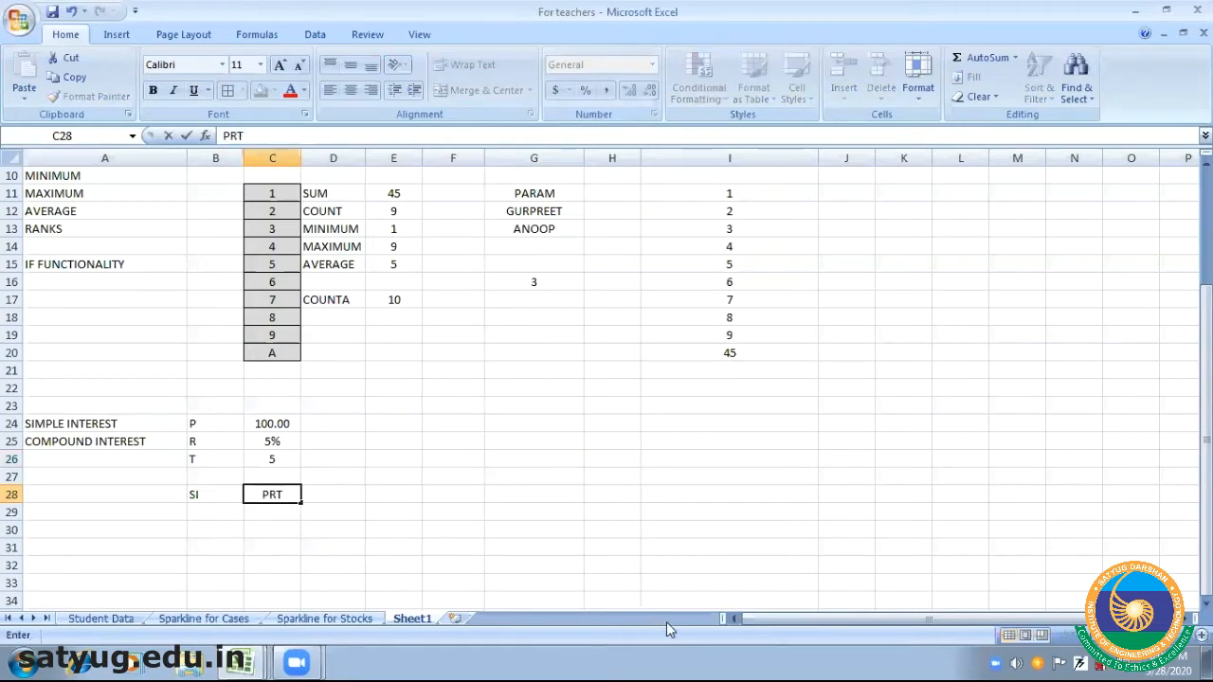
key("Tab")
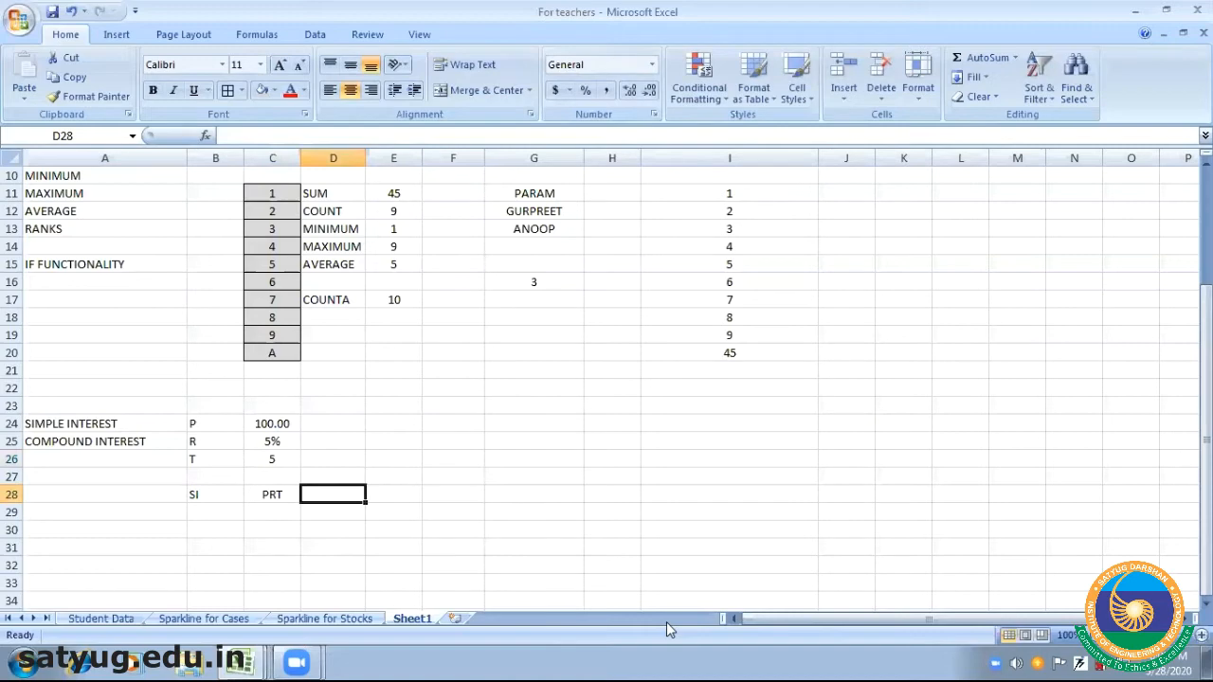
Replace the PRT text in C28 with the simple interest formula =C24*C25*C26
key("Left")
type("=")
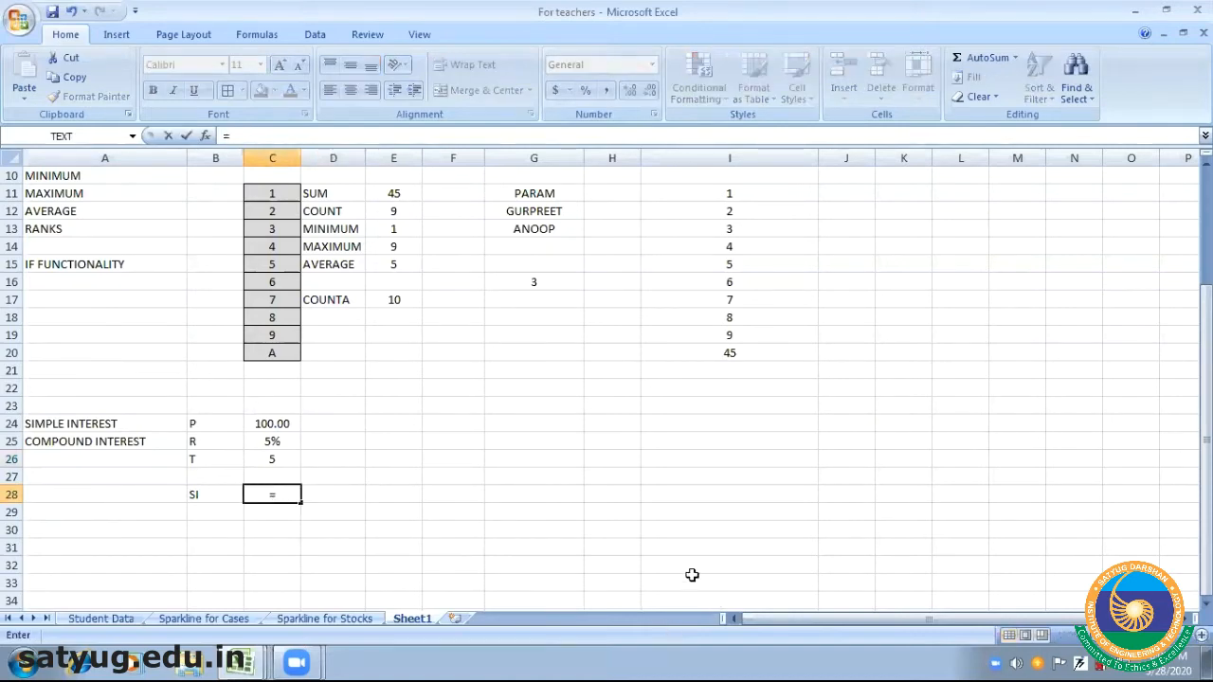
left_click(261, 426)
type("*")
left_click(268, 445)
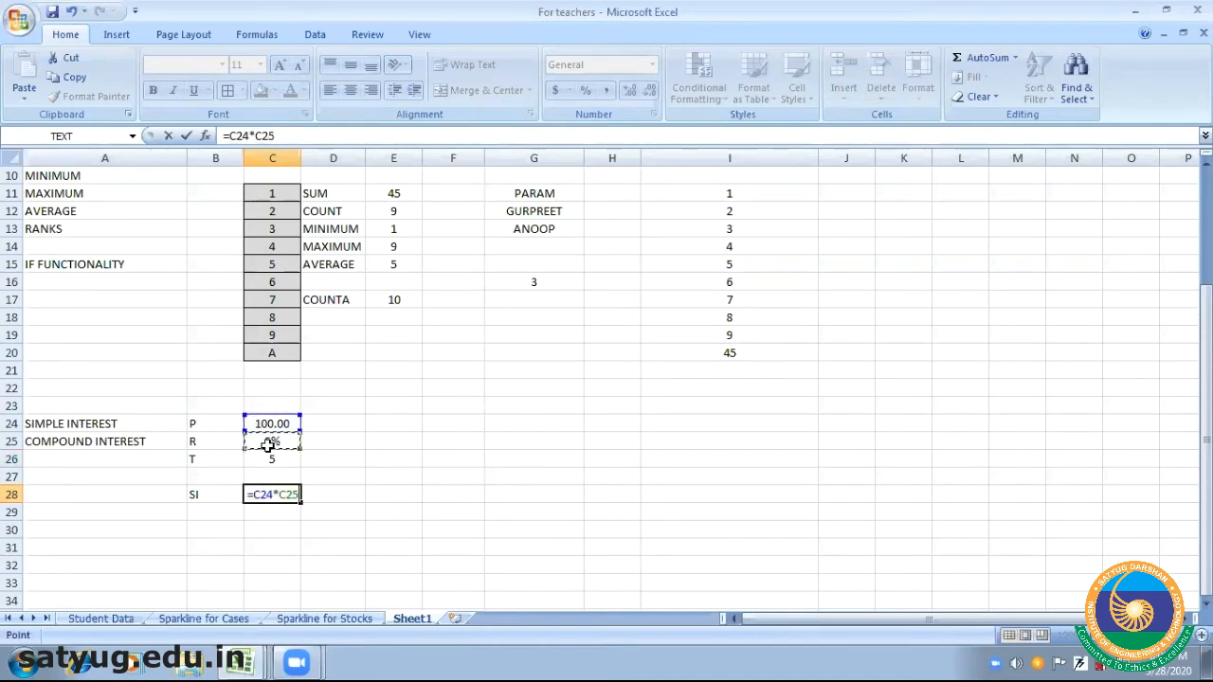
type("*")
left_click(269, 458)
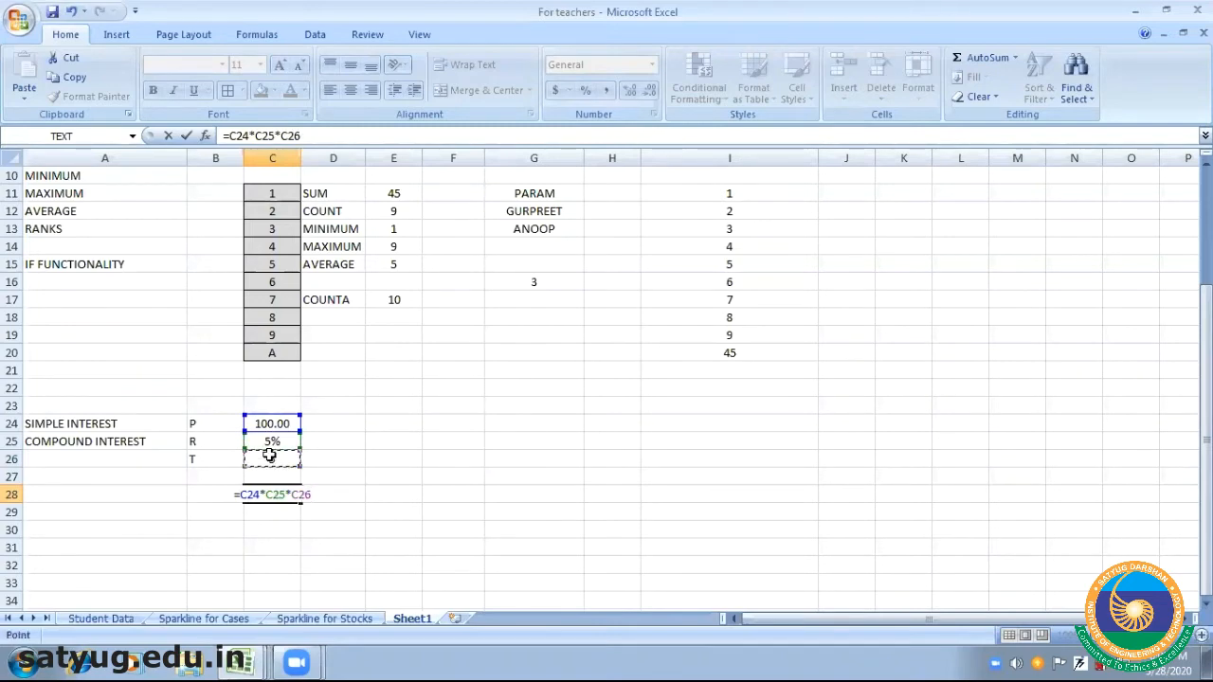
key("Return")
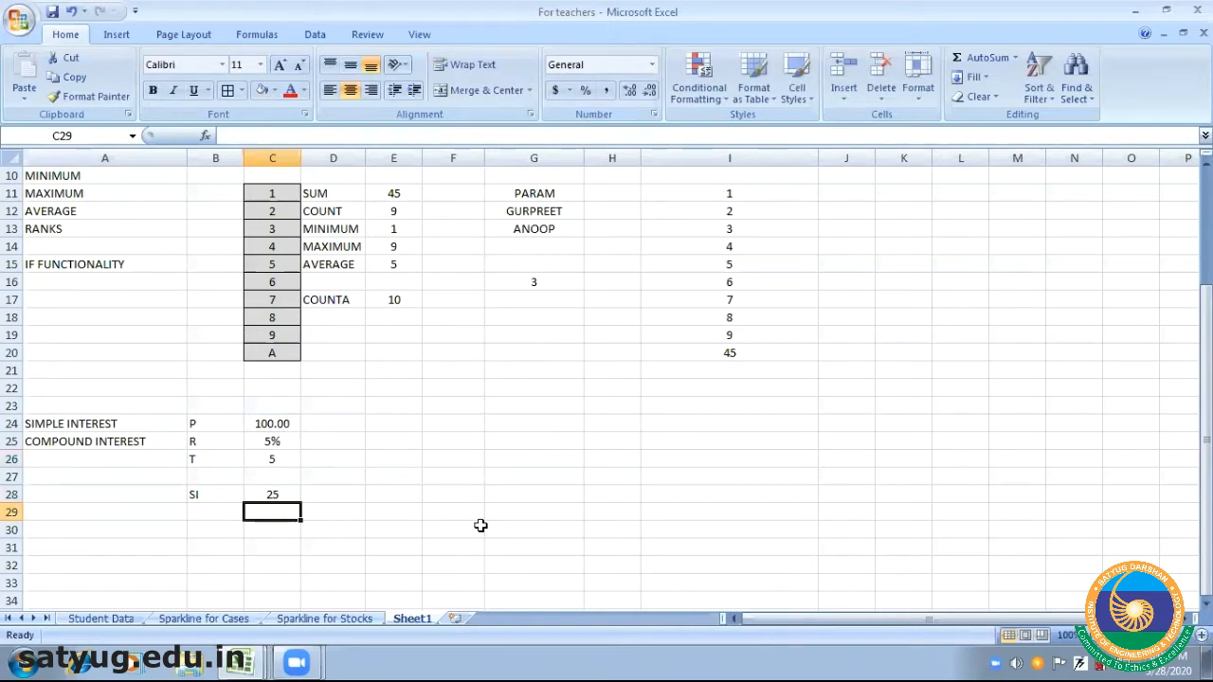
Change the R value in C25 to 6% and check the simple interest formula in C28
left_click(270, 441)
type("6")
key("Return")
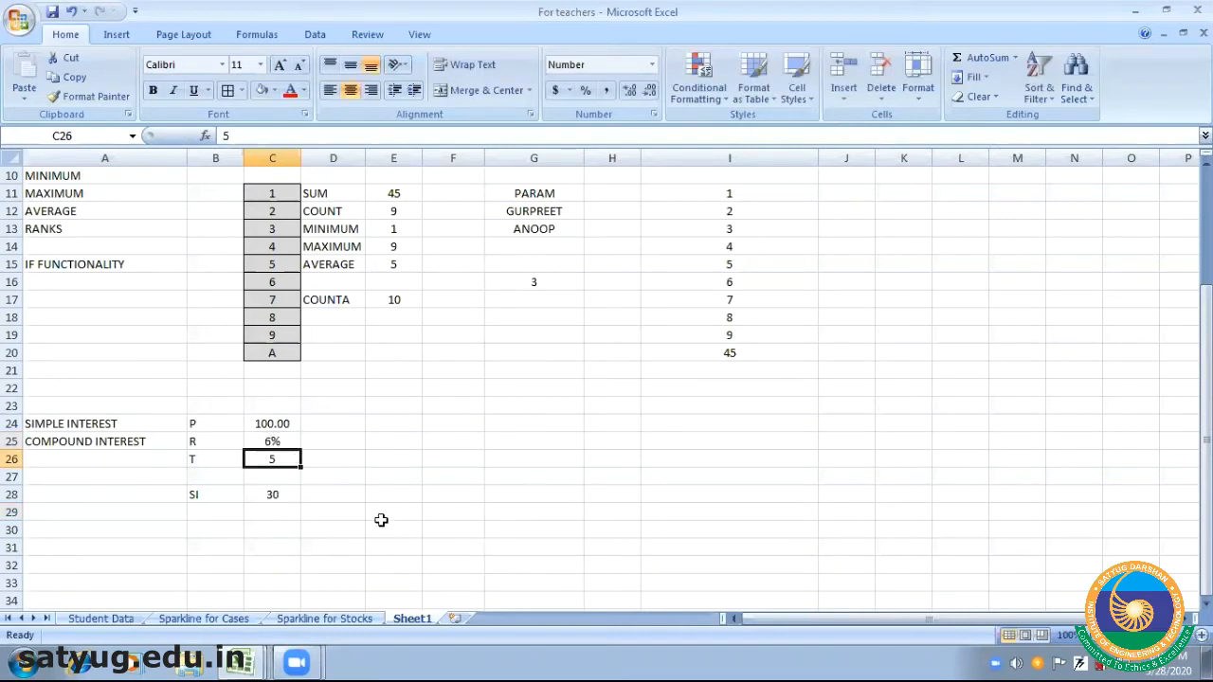
left_click(267, 530)
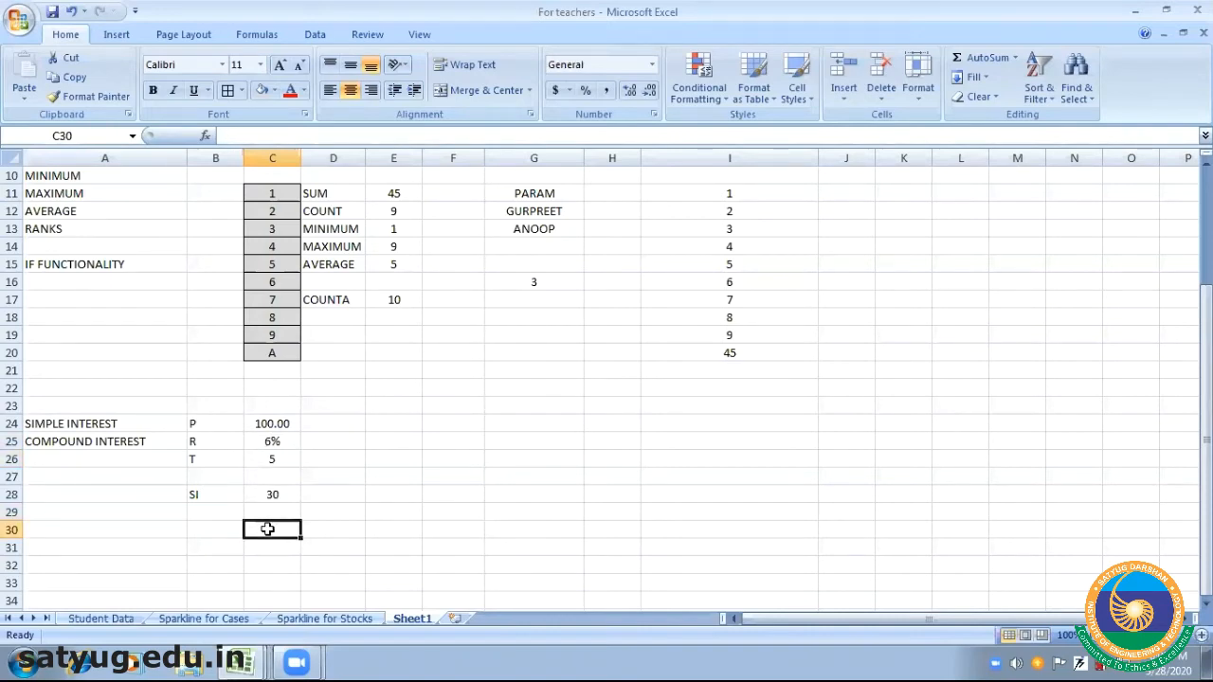
left_click(280, 494)
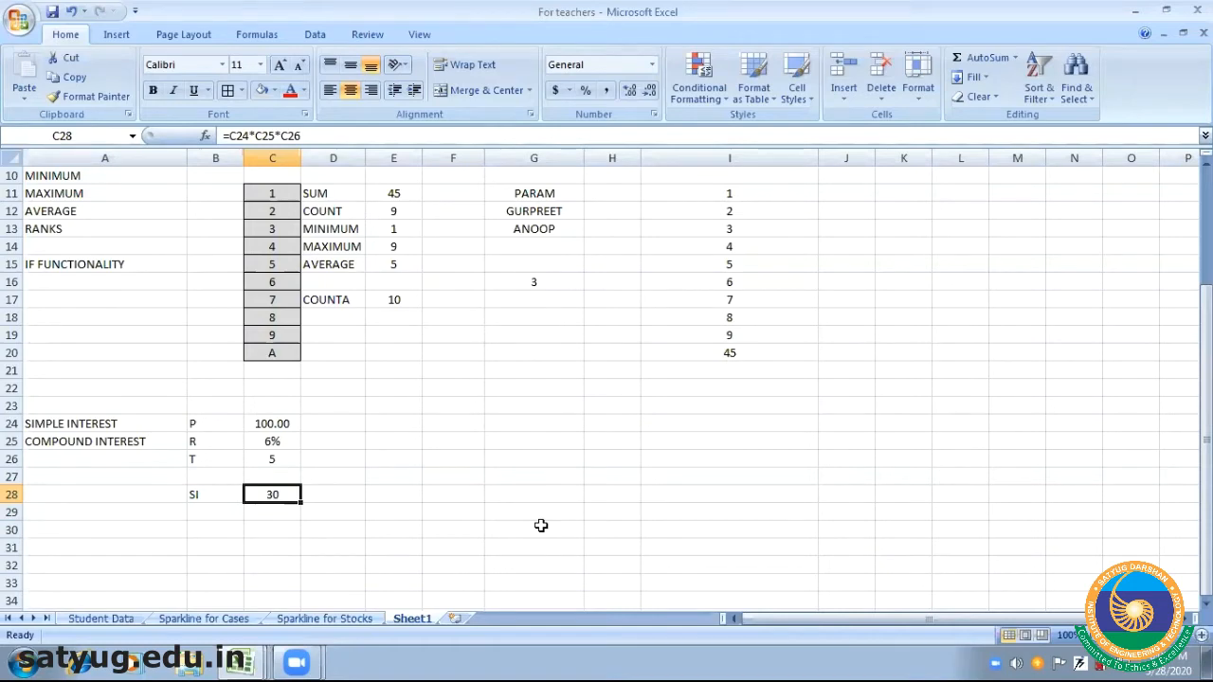
Enter the label CI in B30 and write the formula text P(1+i)^n in C30
left_click(217, 529)
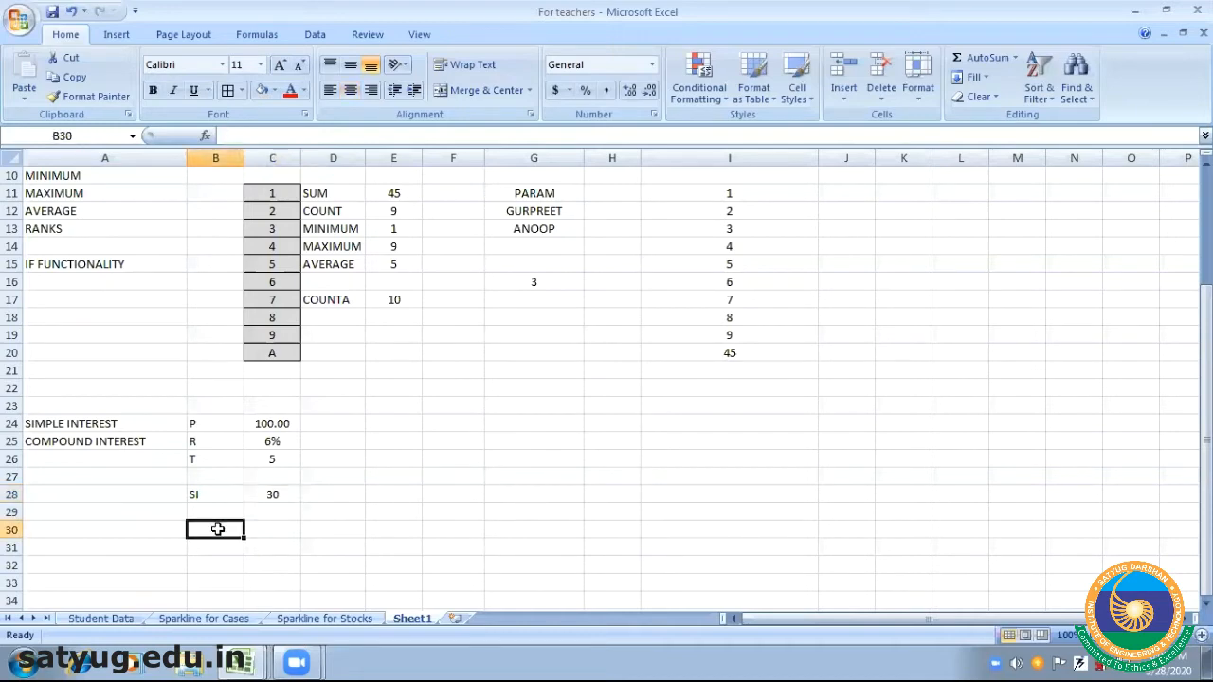
type("CI")
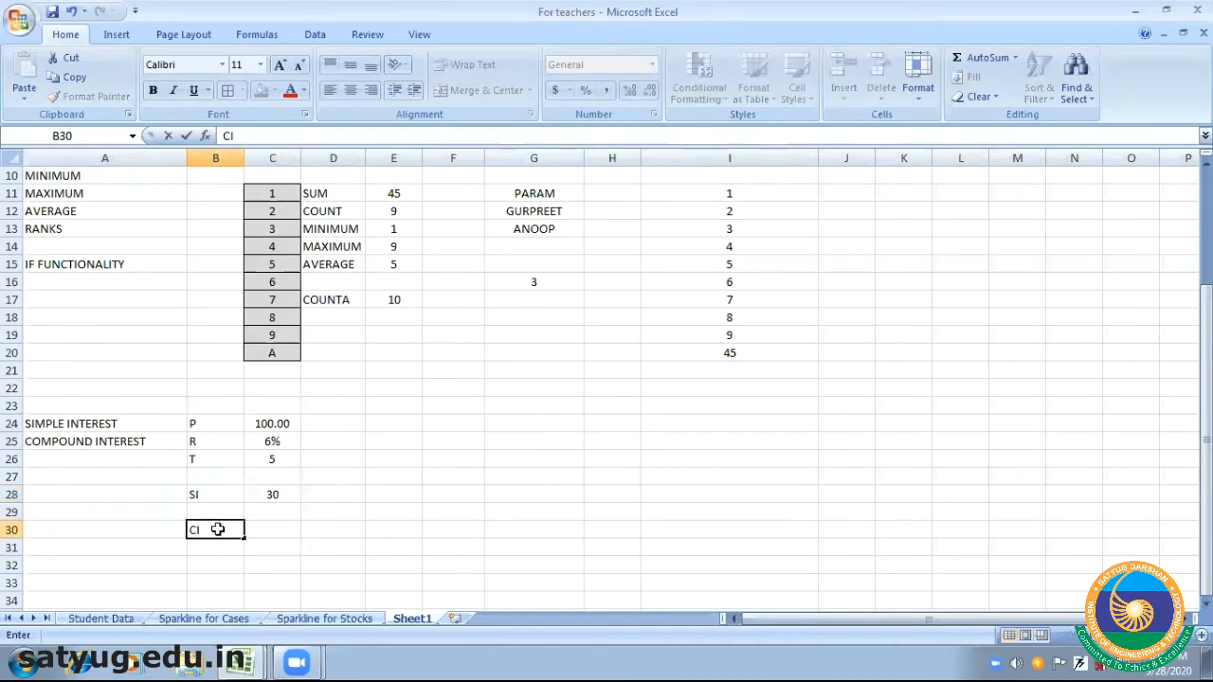
key("Tab")
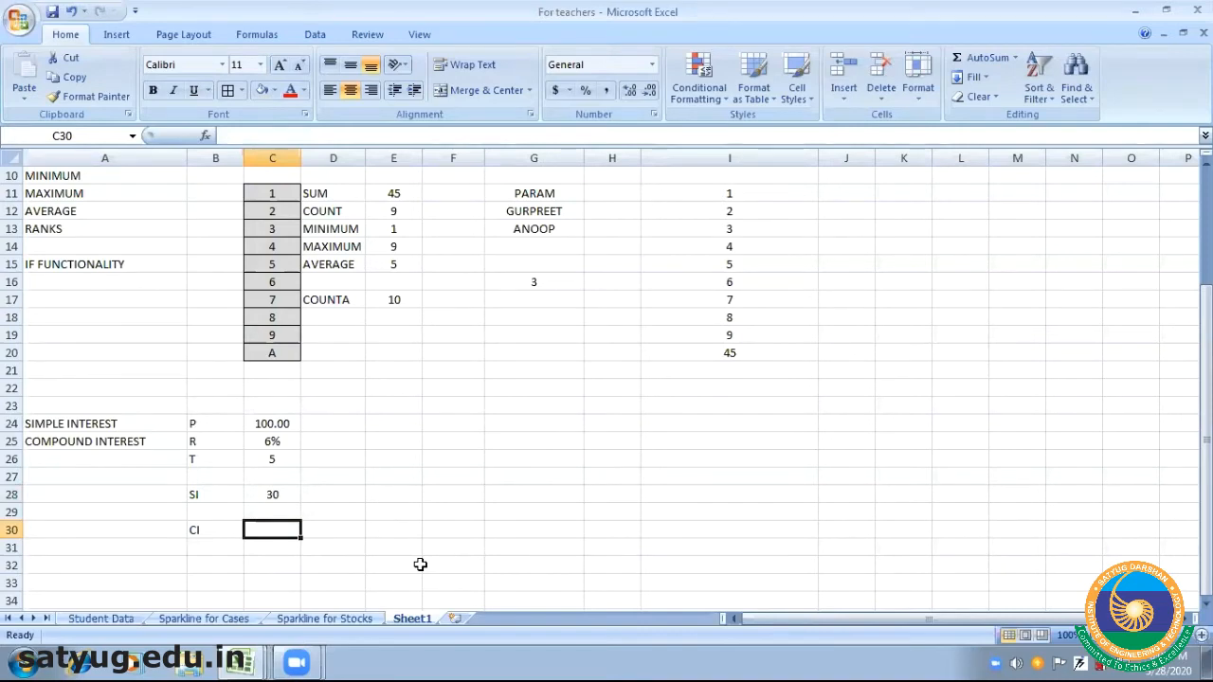
type("P")
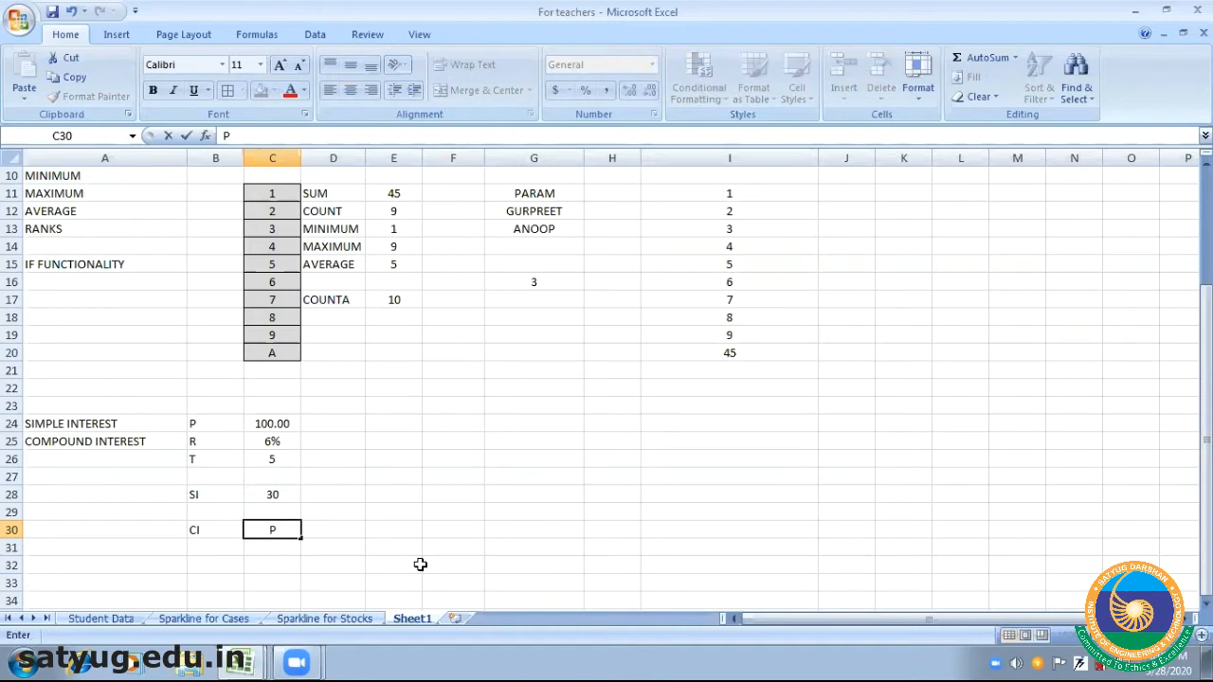
type("(1+i)^n")
key("Return")
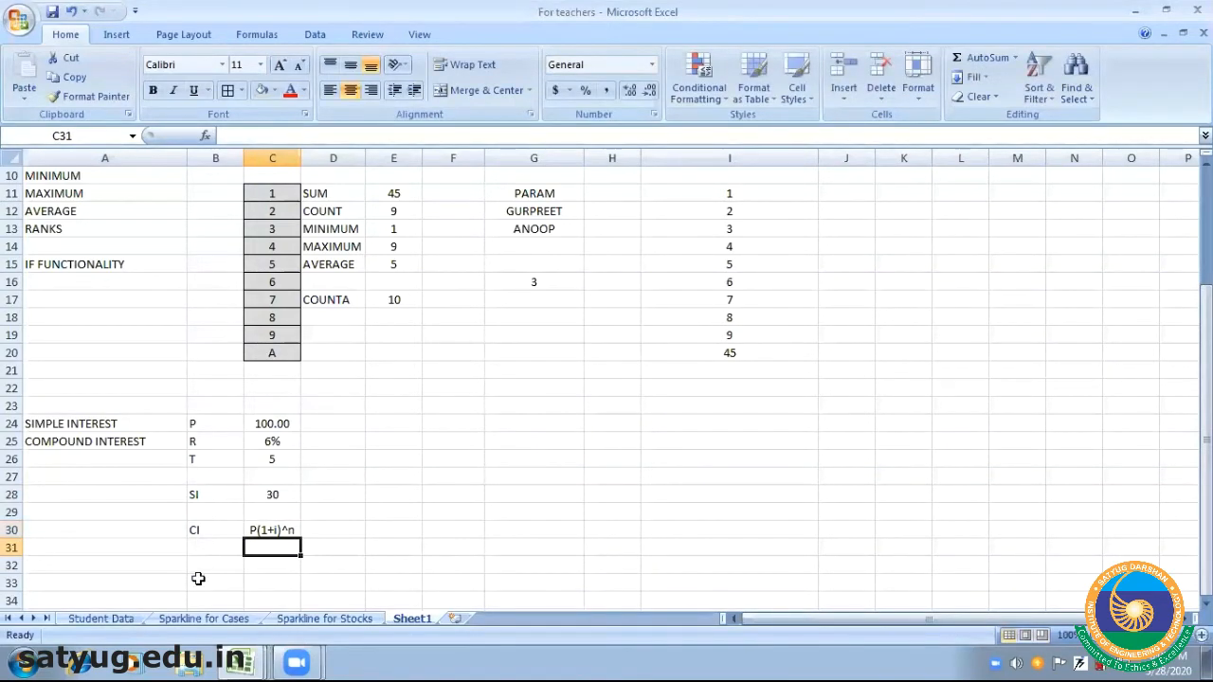
Change the label in B30 to AMOUNT and enter the label CI in B32
left_click(214, 532)
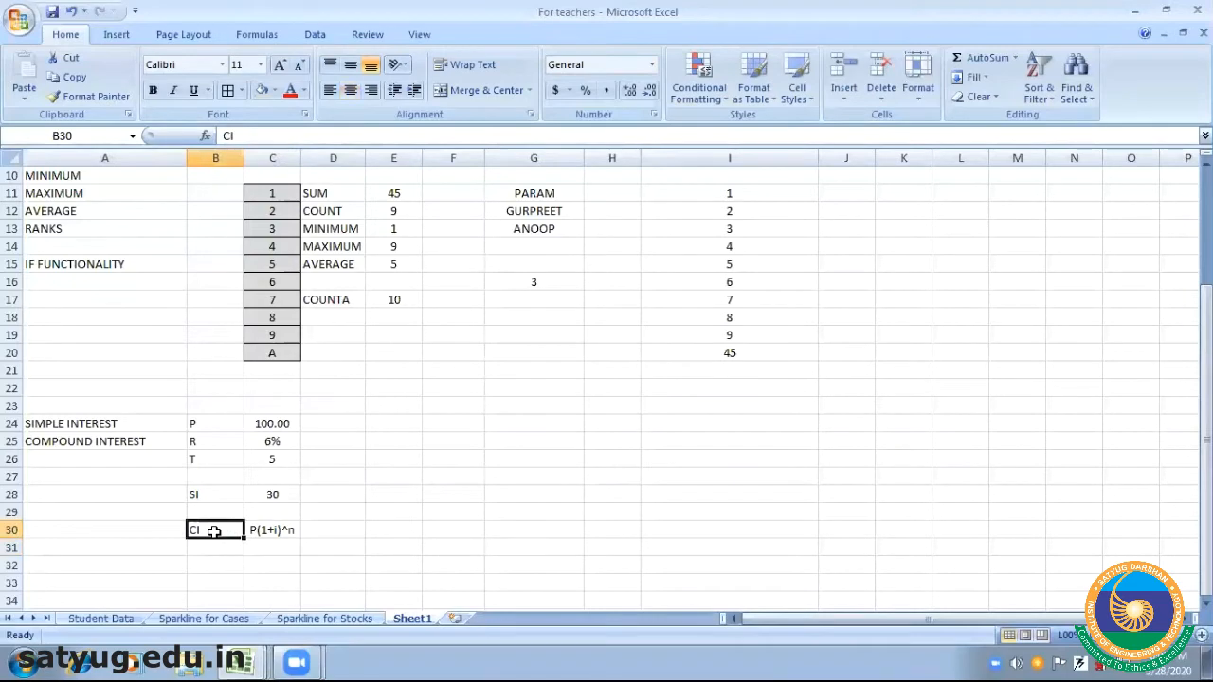
type("AMOUNT")
key("Return")
key("Return")
type("c")
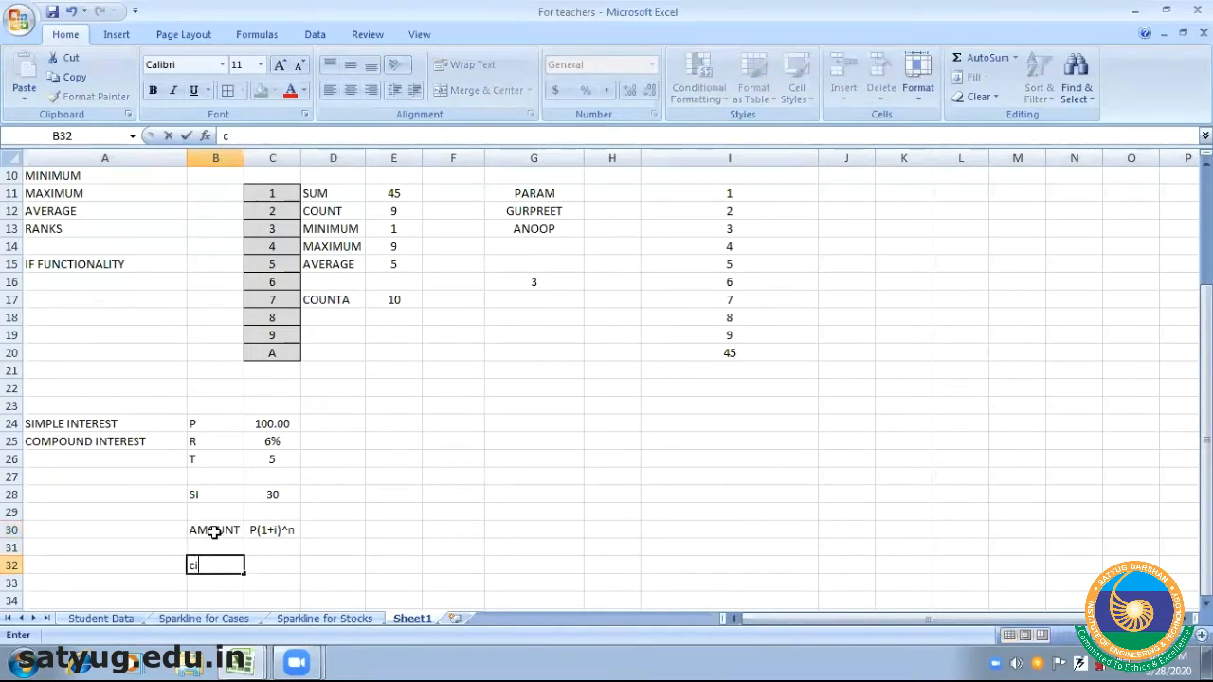
key("BackSpace")
type("CI")
left_click(272, 561)
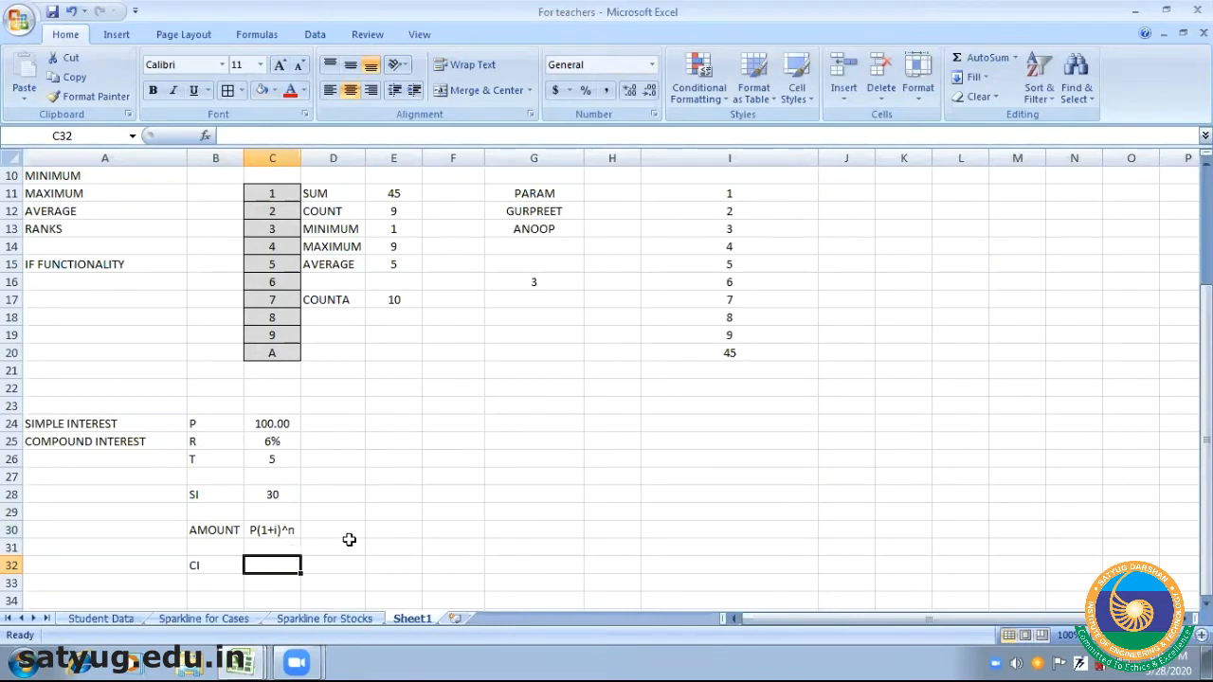
Enter n in F26 and describe it as "no. of periods" in G26
left_click(434, 458)
type("N")
key("Tab")
key("Left")
type("n")
key("ctrl+Return")
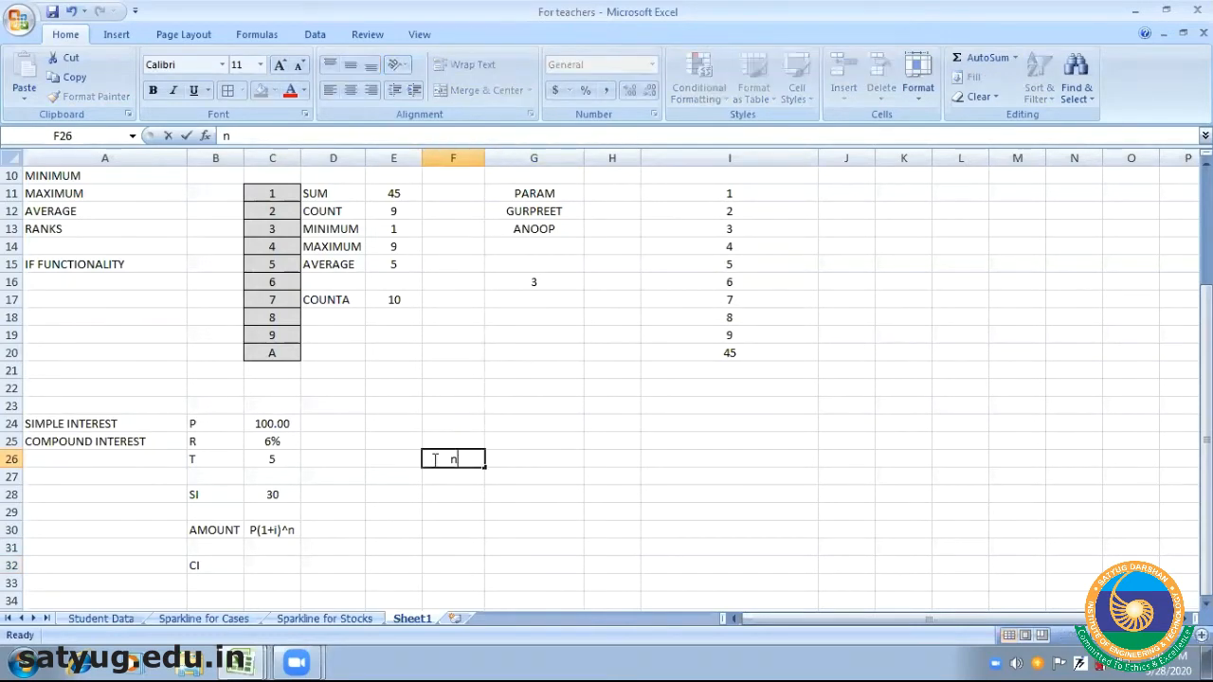
key("Tab")
type("no. of periods")
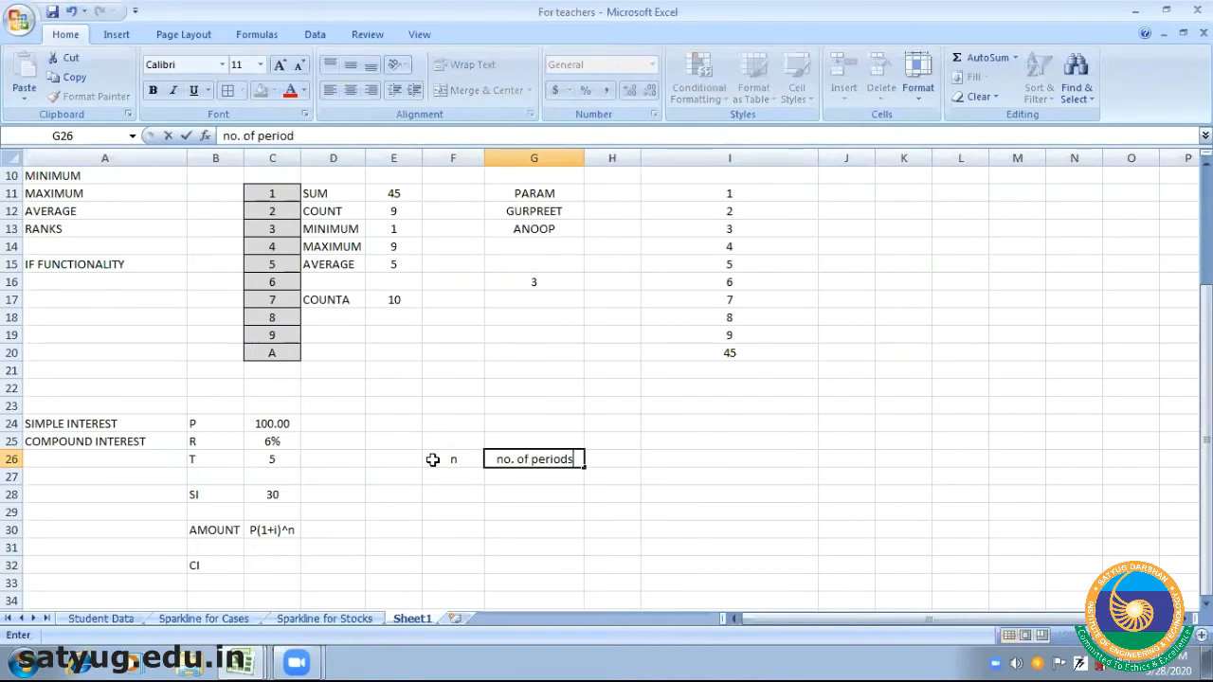
Enter i in F27 and describe it as "rate of interest per period" in G27
key("Return")
type("i")
key("Tab")
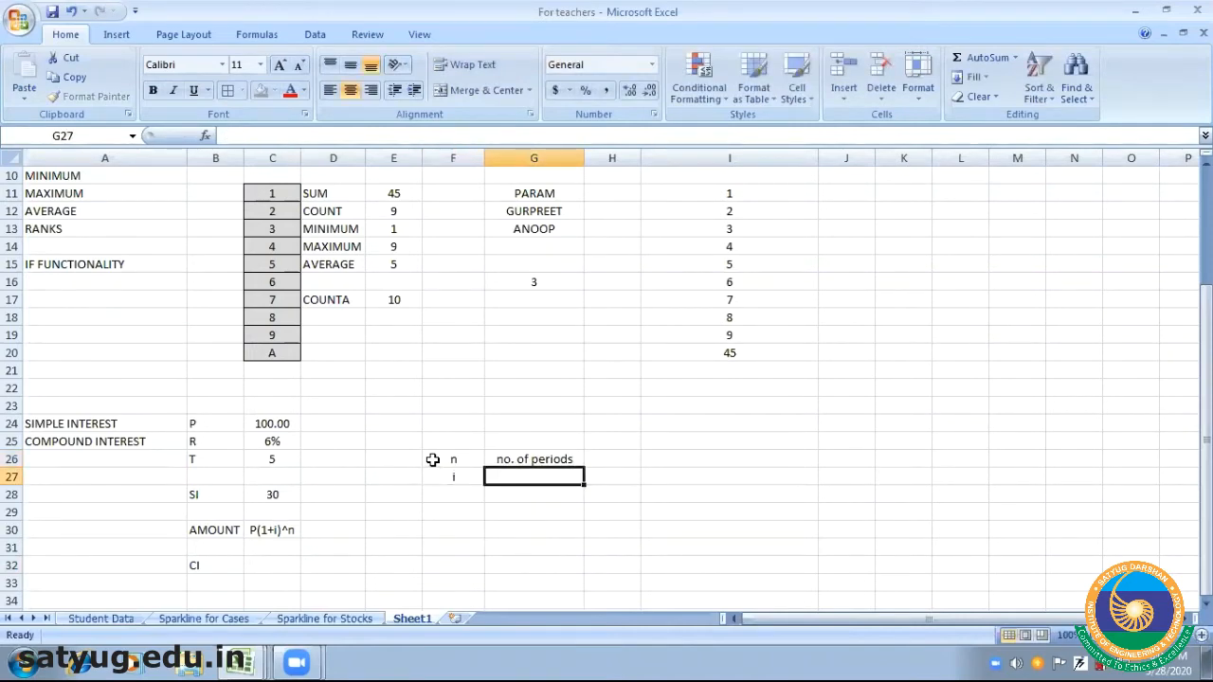
type("rate o")
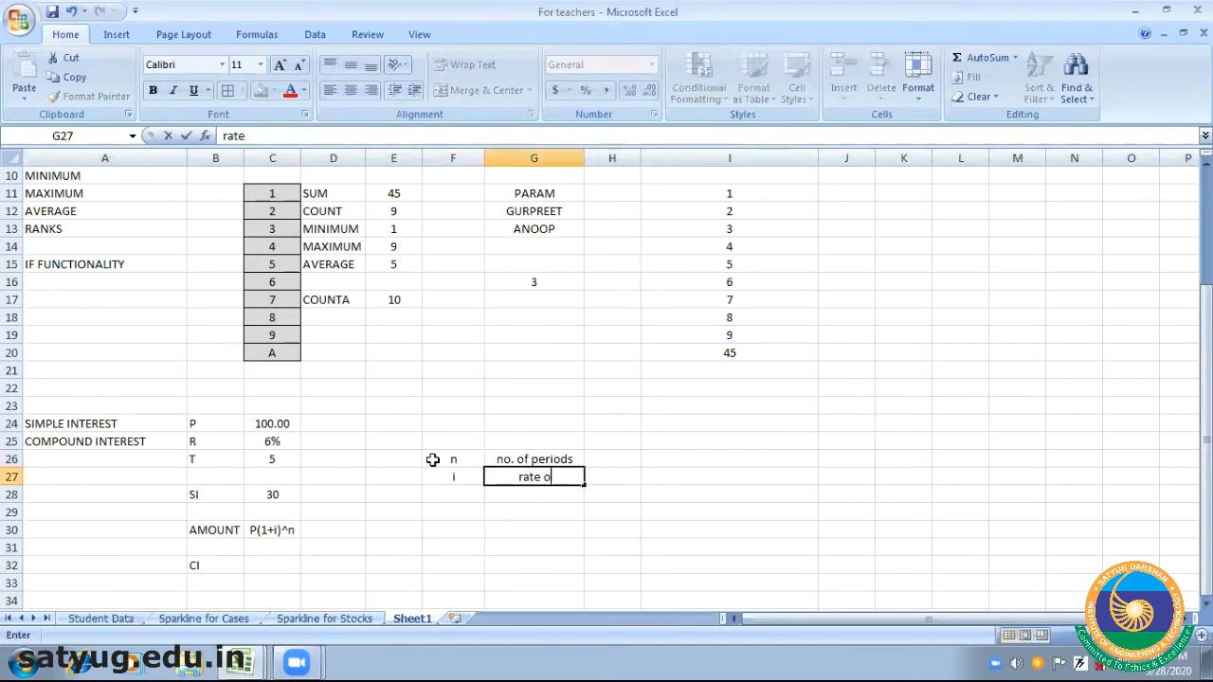
type("f interest per period")
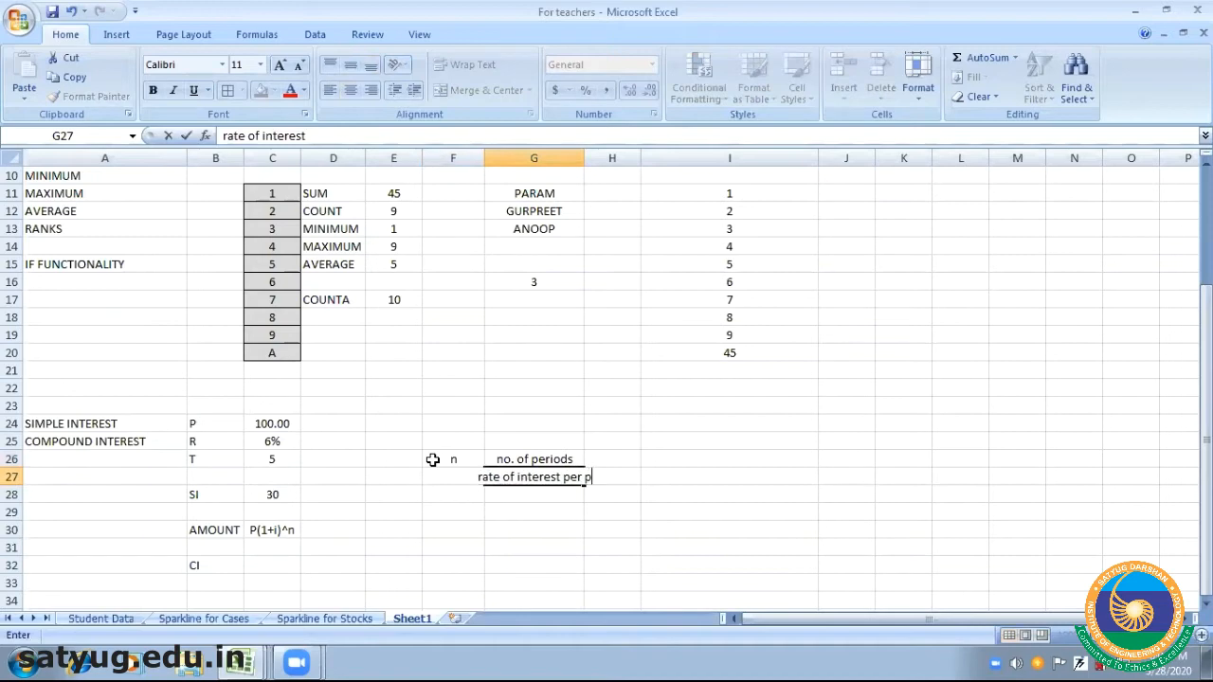
key("Return")
Fit column G's width to its text and select the amount formula text in C30
key("Return")
key("Return")
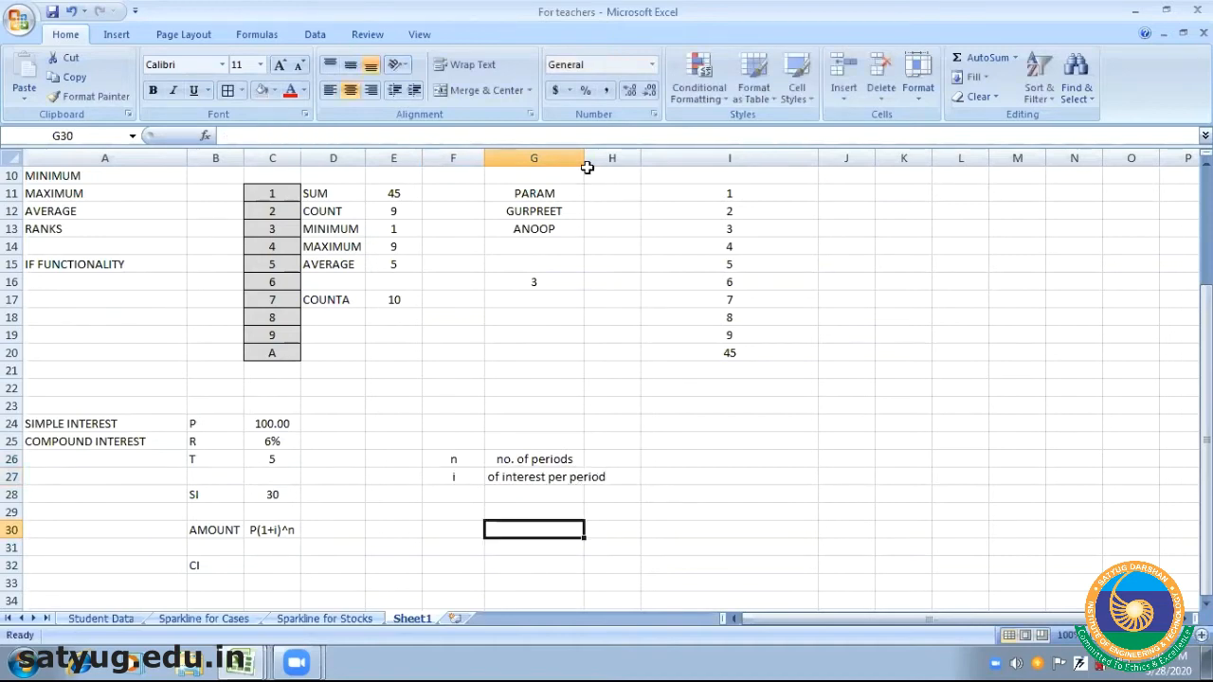
double_click(584, 159)
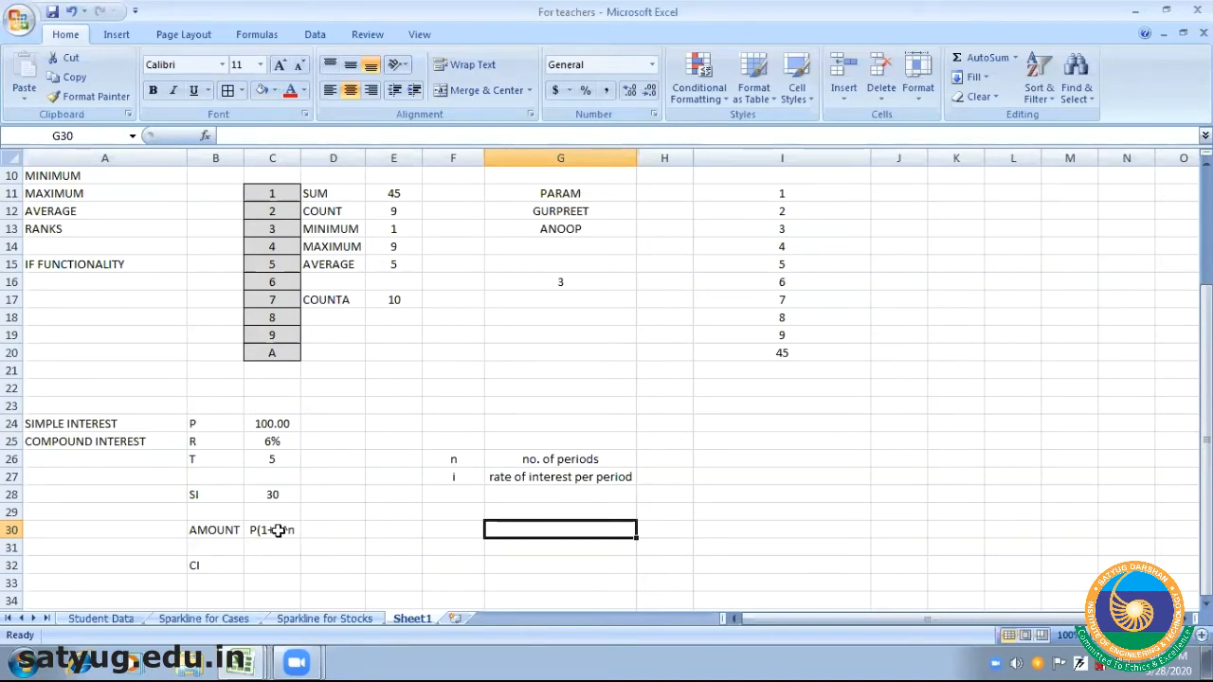
left_click(277, 530)
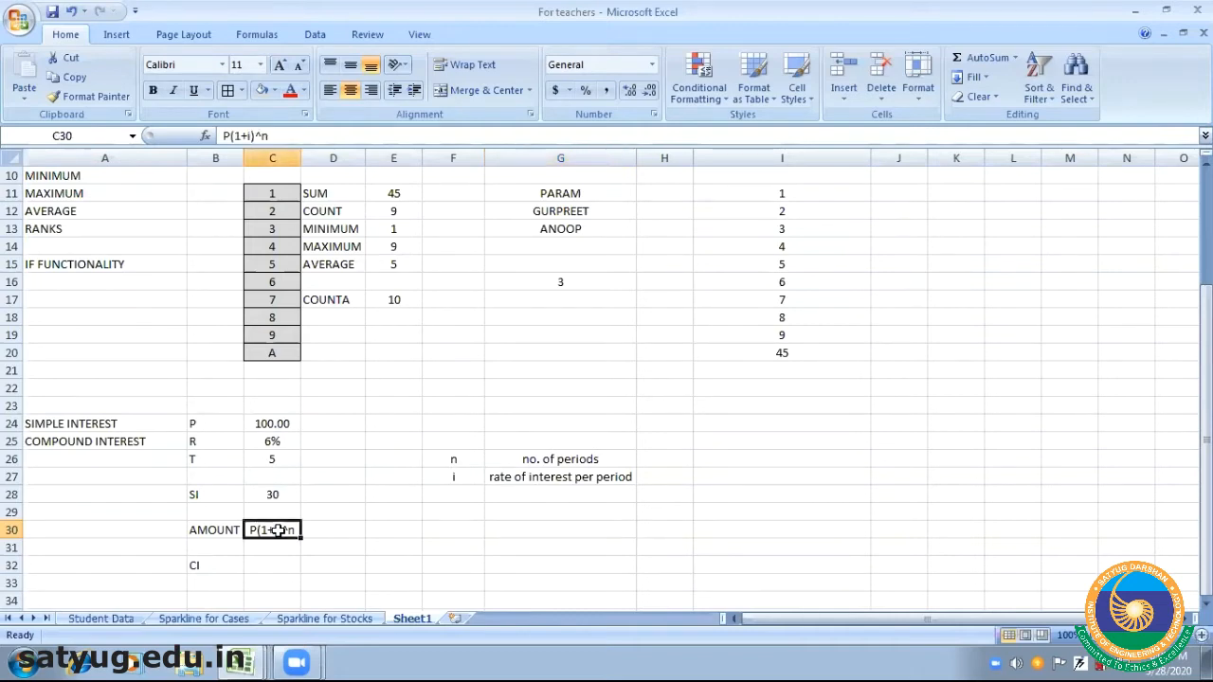
Try to calculate the compound amount in C30 with the formula =C24(1+C25)^C26
type("=")
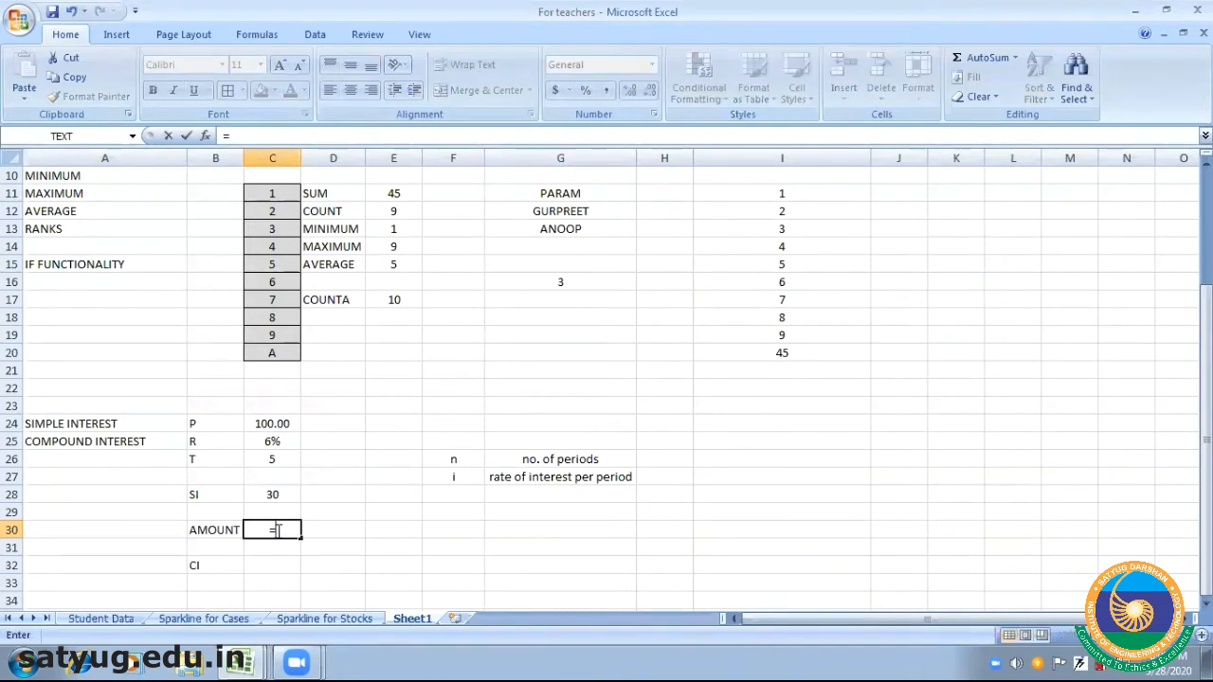
left_click(273, 424)
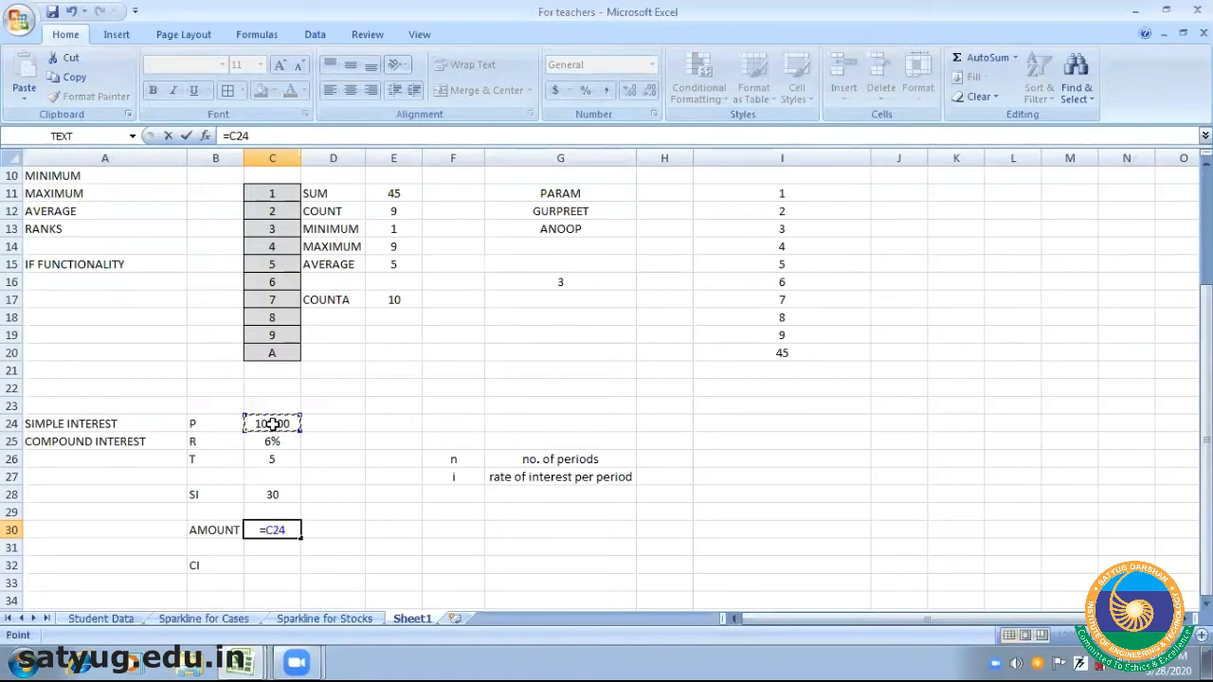
type("(1+")
left_click(274, 442)
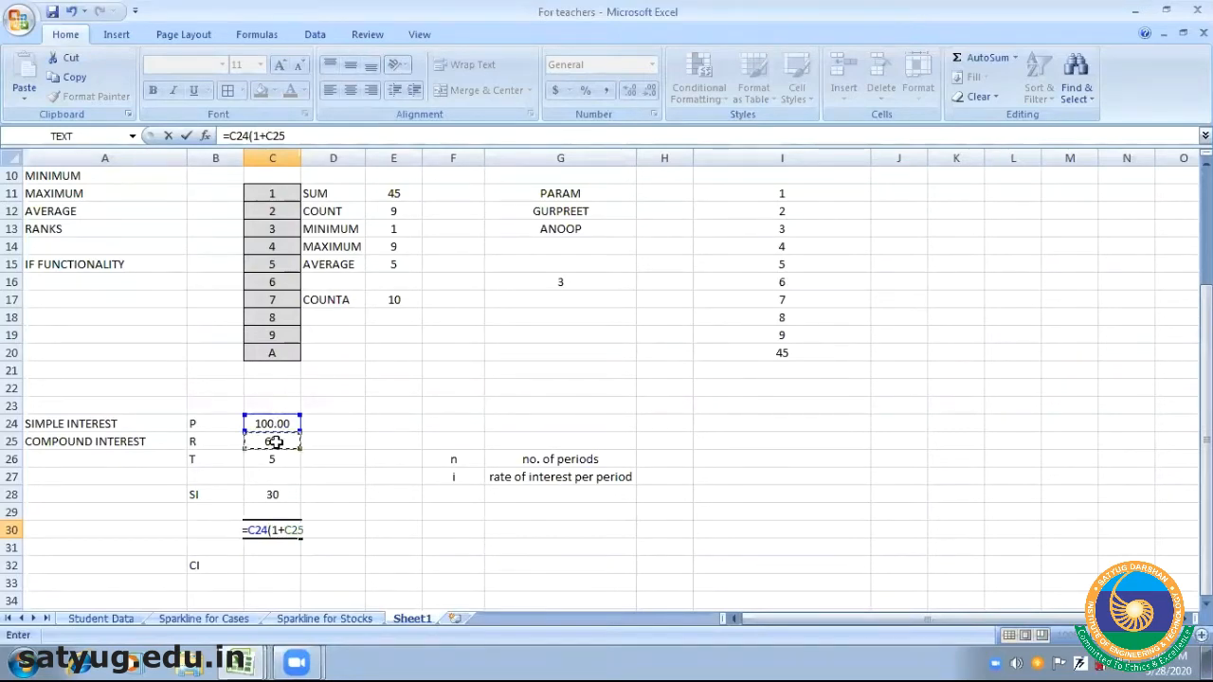
type(")")
type("^")
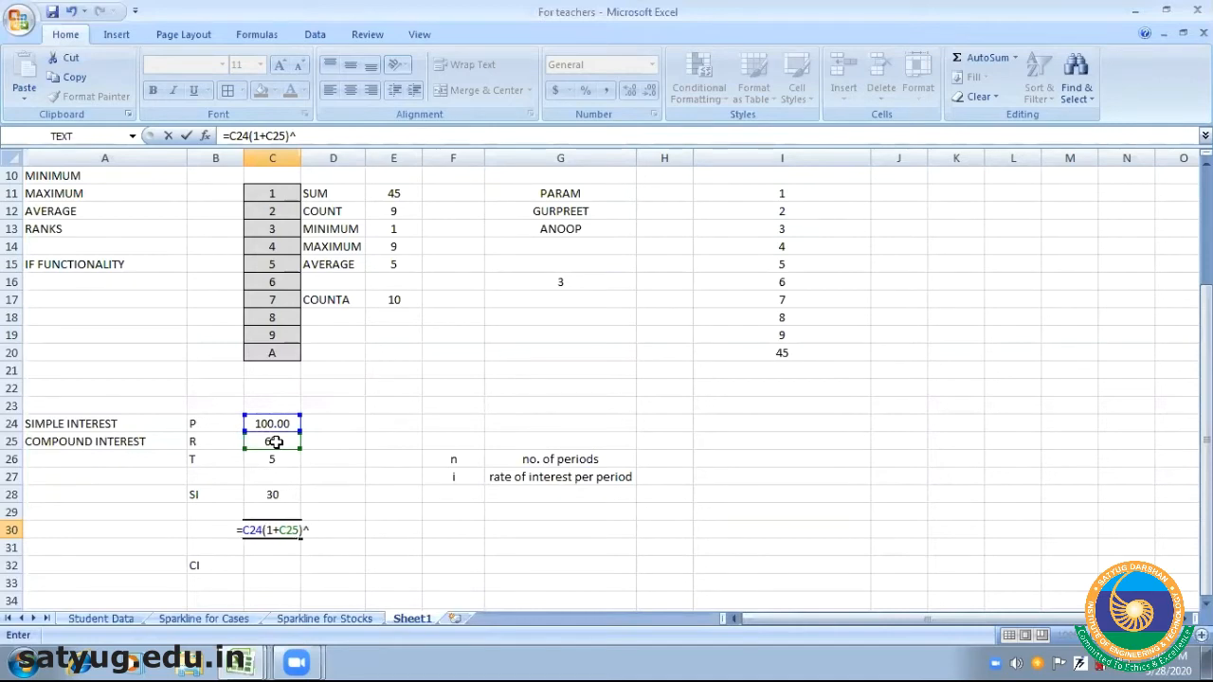
left_click(272, 458)
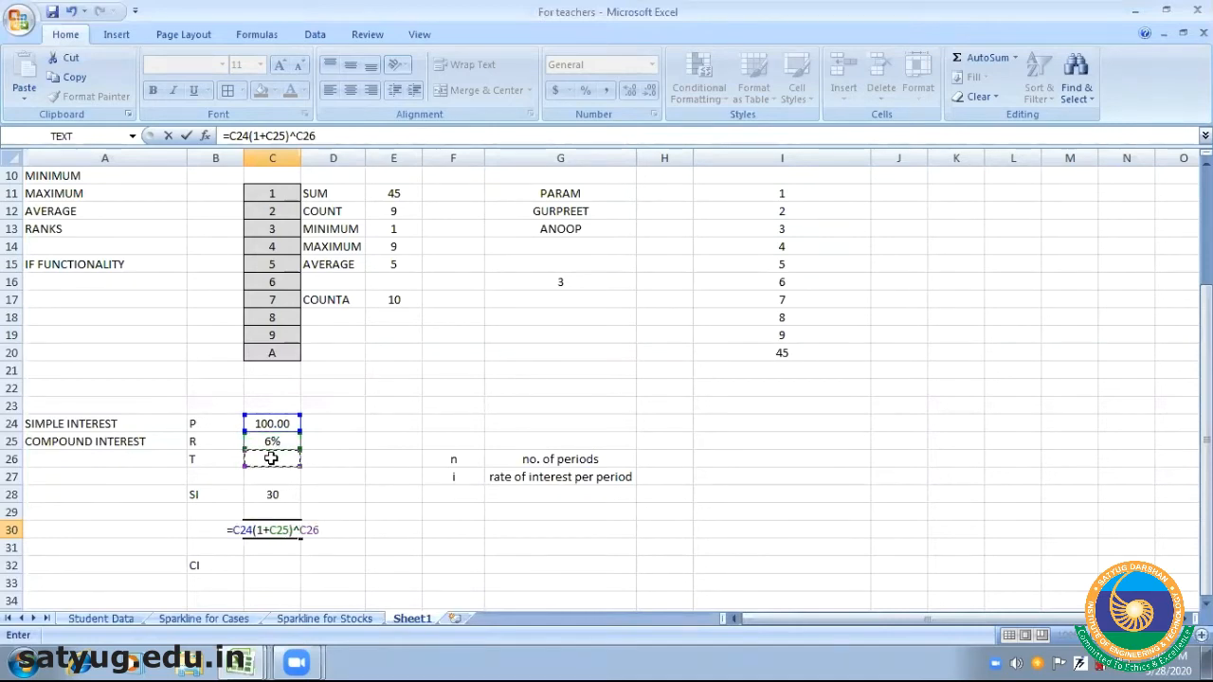
key("Return")
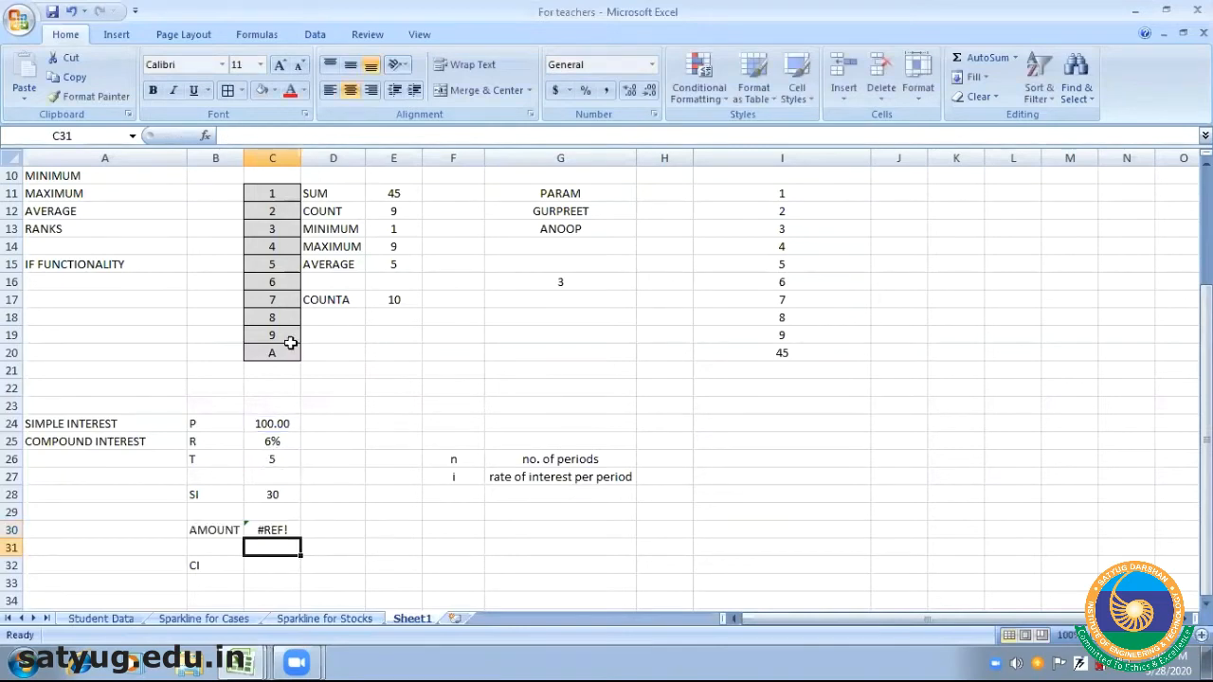
Widen column C and try an extra pair of parentheses in the C30 amount formula, as =C24((1+C25))^C26
left_click_drag(300, 157, 347, 158)
left_click(281, 527)
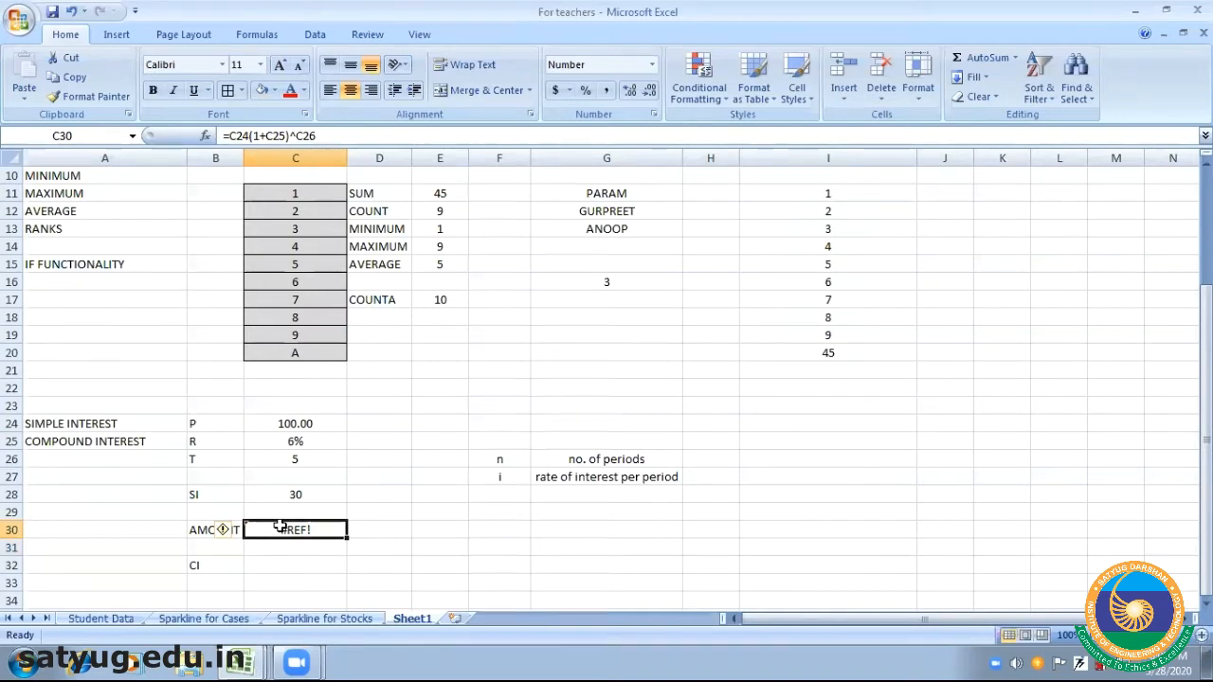
left_click(291, 136)
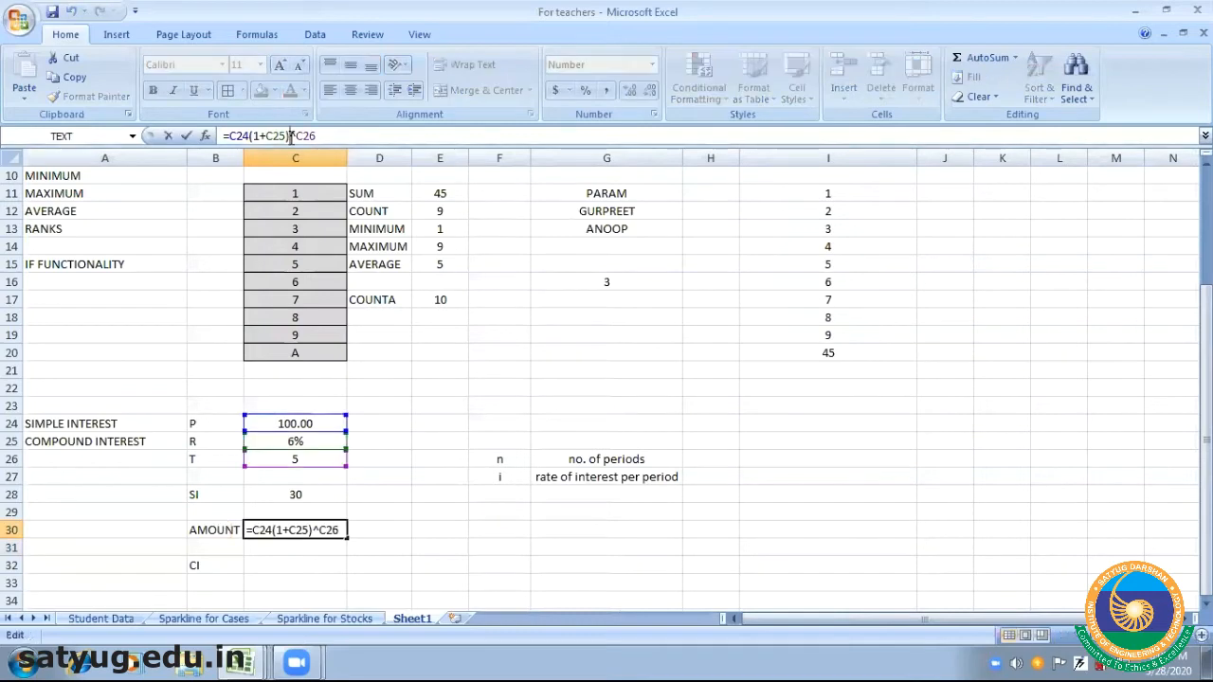
type(")")
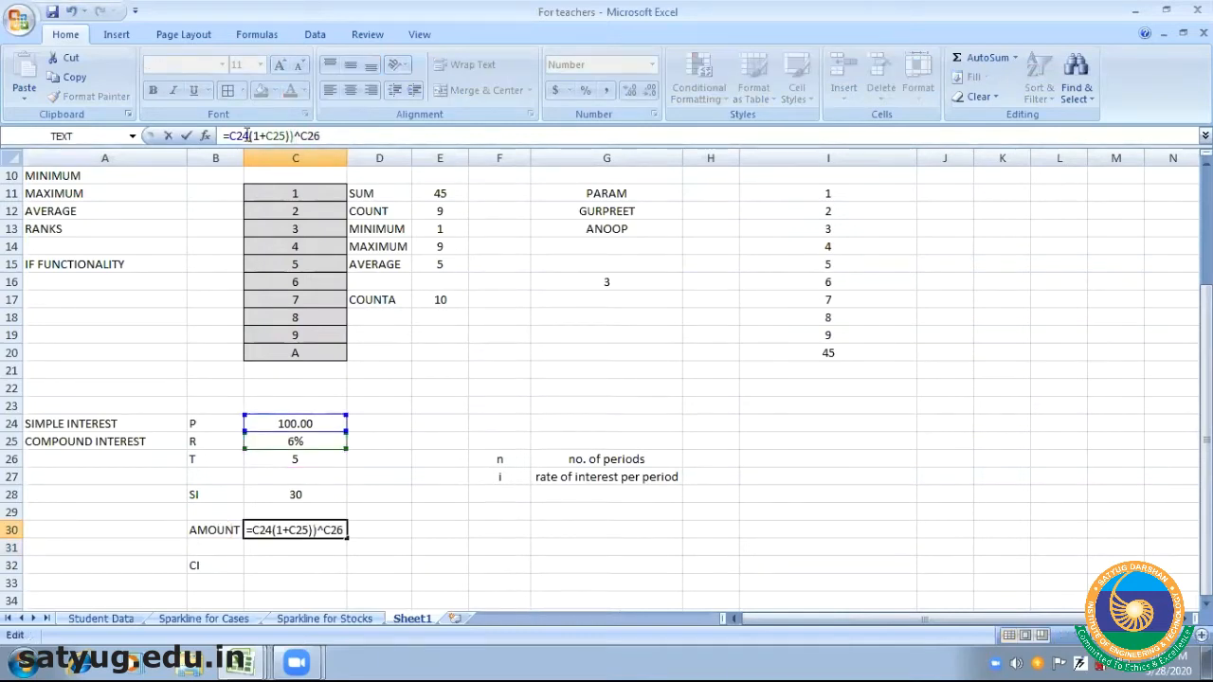
key("BackSpace")
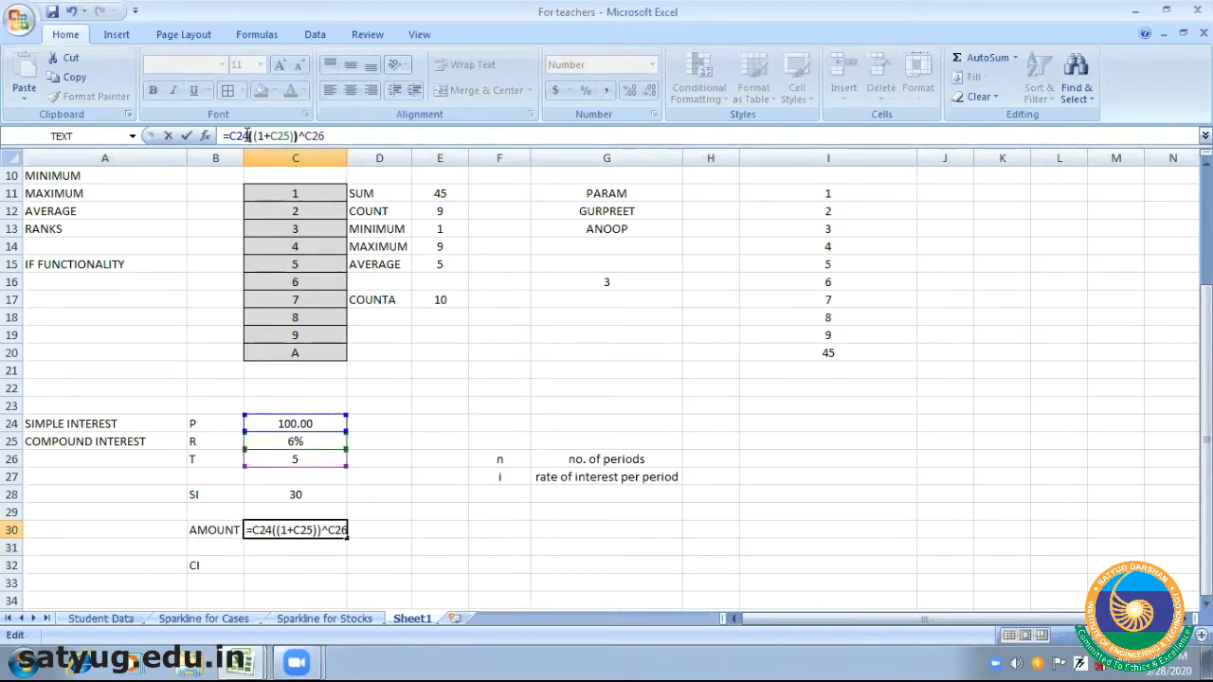
key("Return")
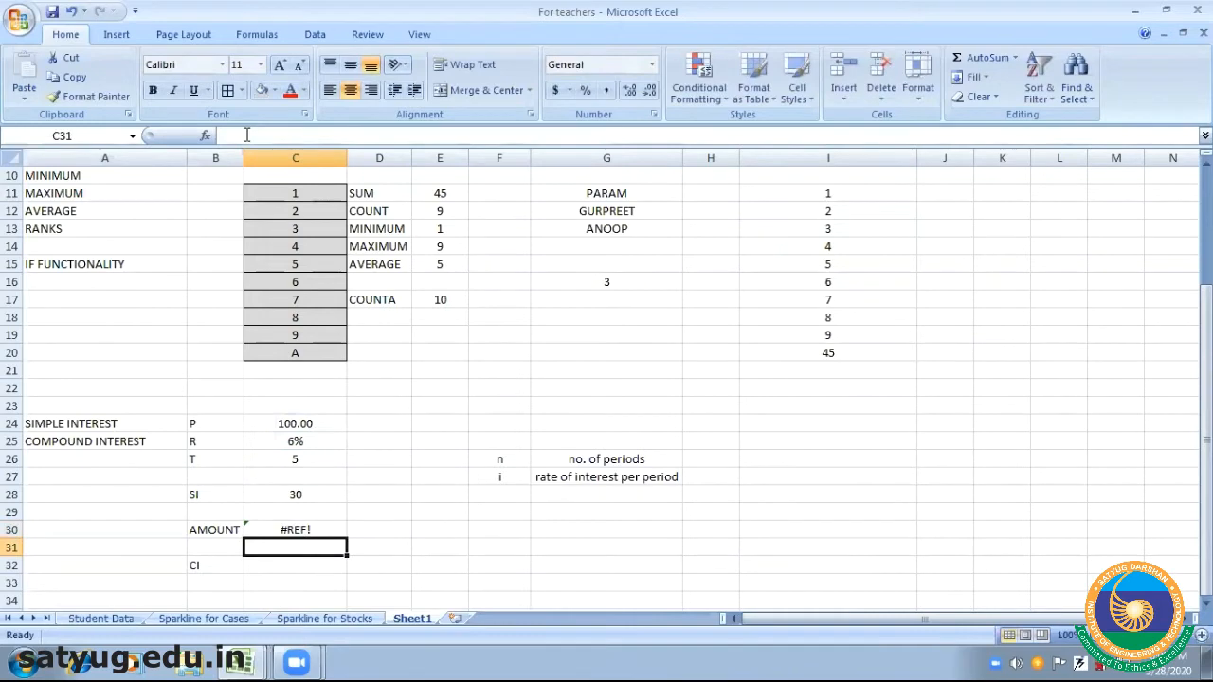
Remove the extra pair of parentheses from the C30 formula so it reads =C24(1+C25)^C26
left_click(301, 527)
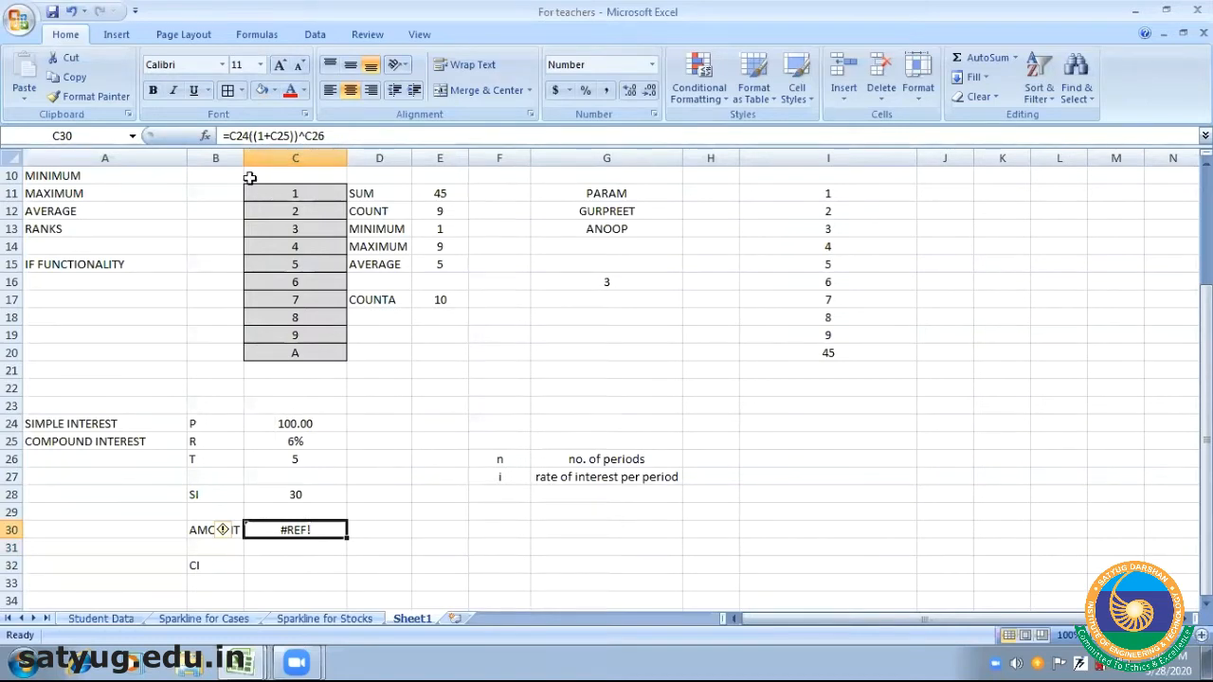
left_click(300, 136)
key("BackSpace")
left_click(254, 135)
key("BackSpace")
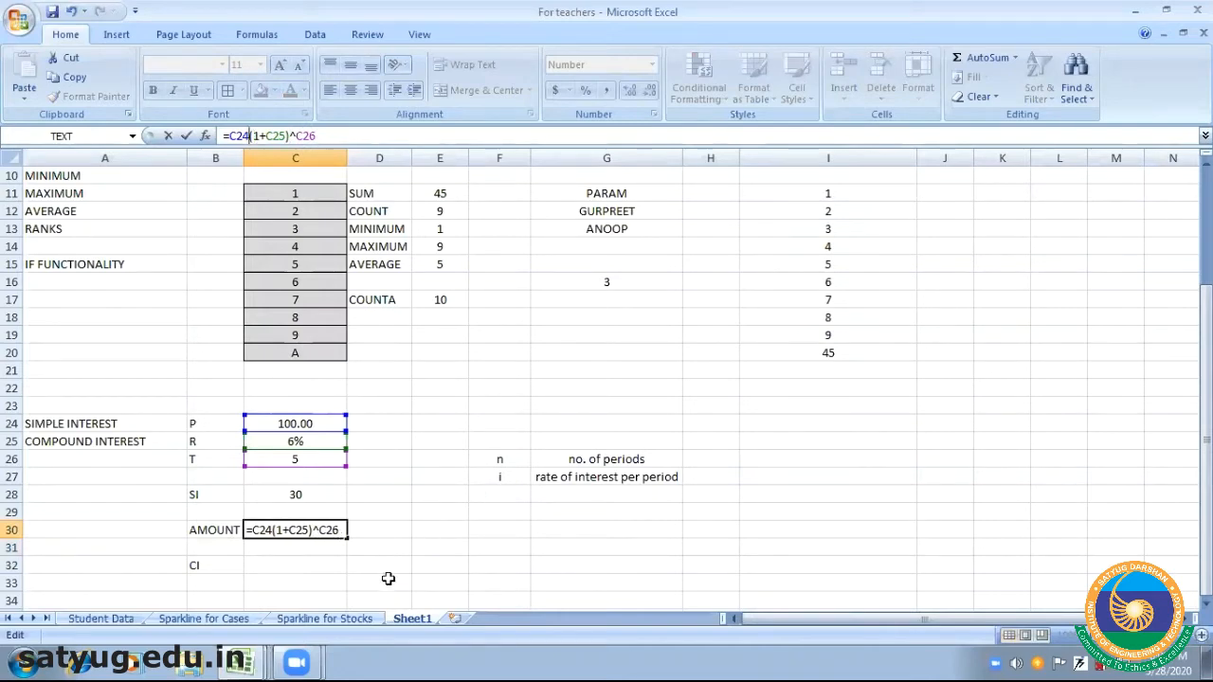
key("Return")
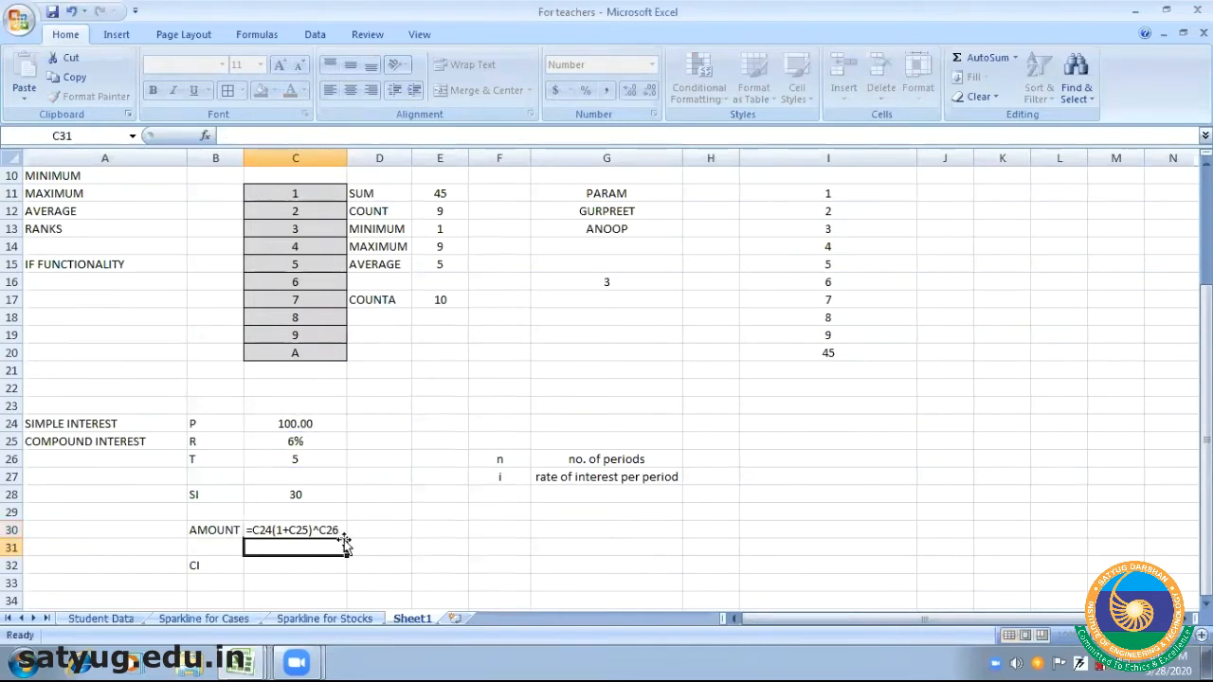
Change the format of the rate in C25 to Number
left_click(300, 530)
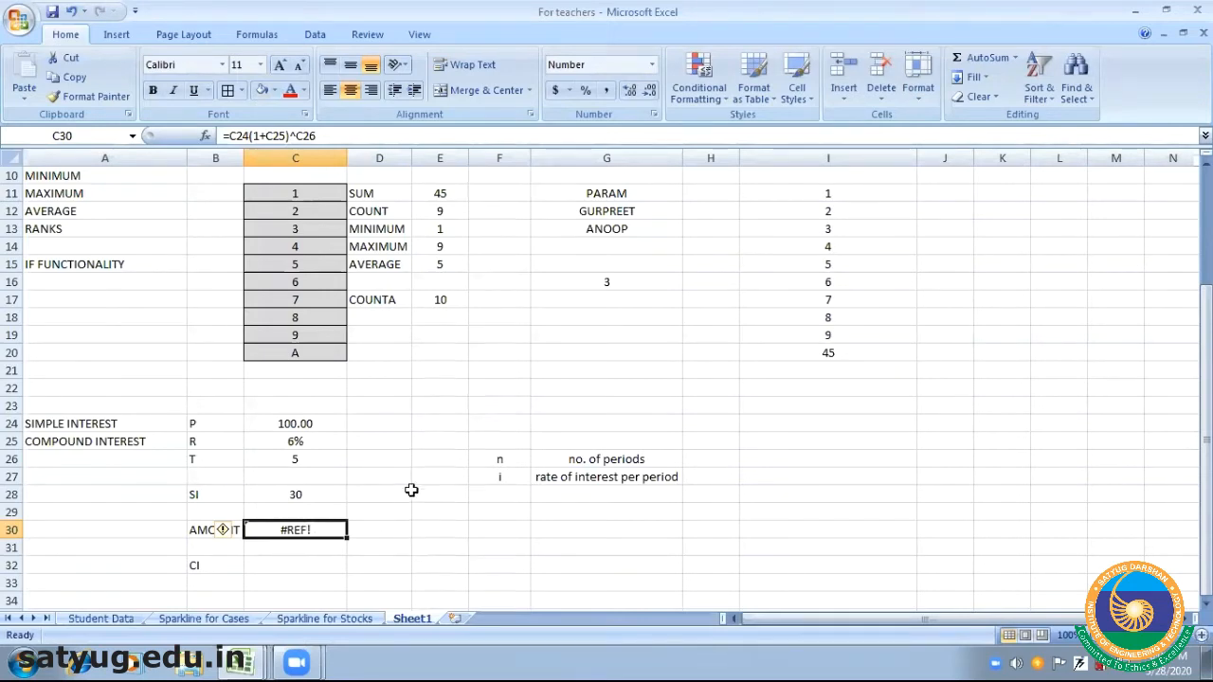
left_click(315, 441)
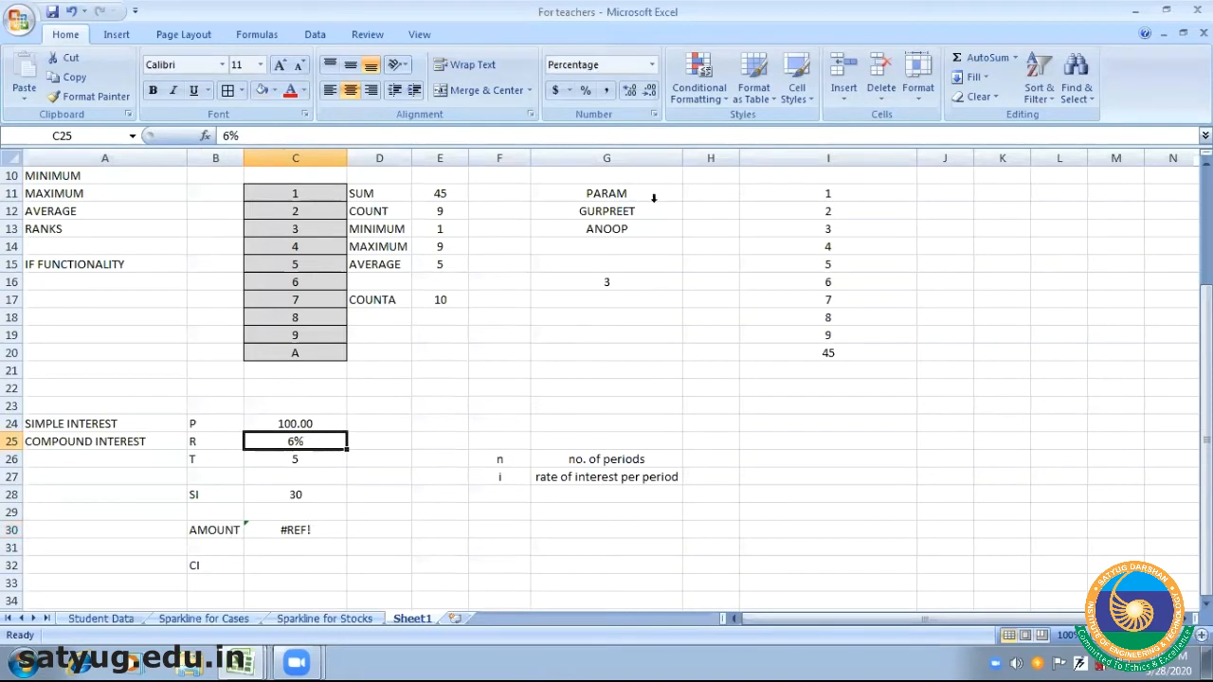
left_click(652, 64)
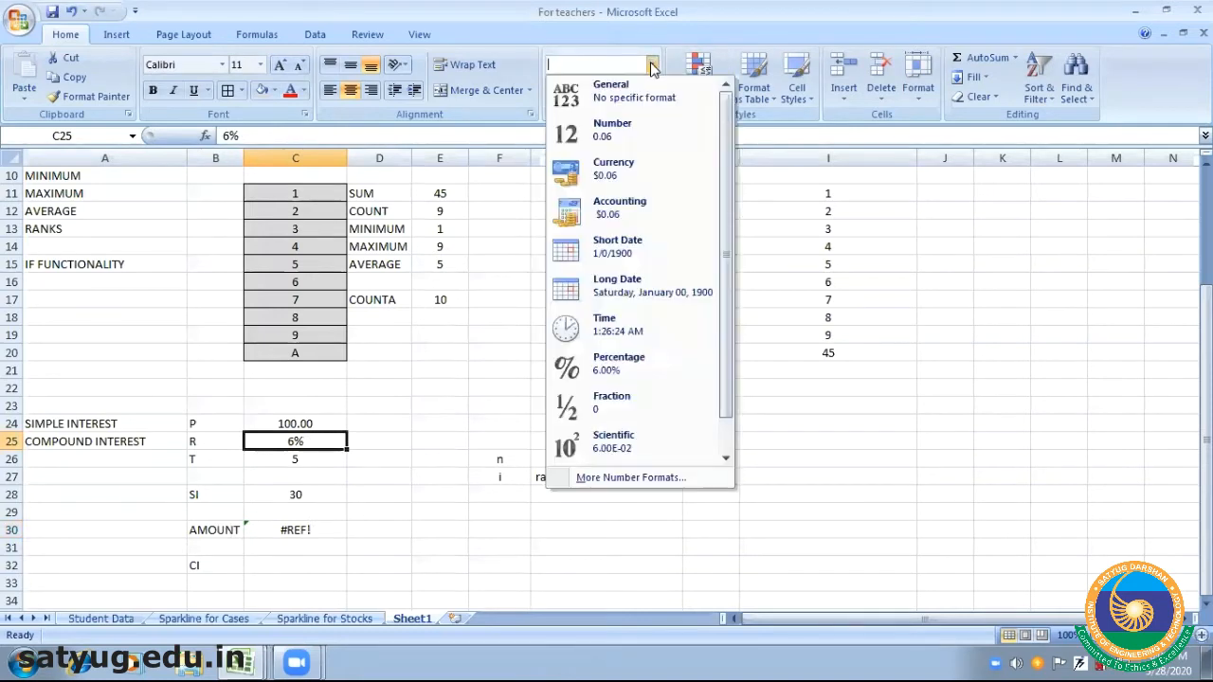
left_click(617, 130)
left_click(300, 577)
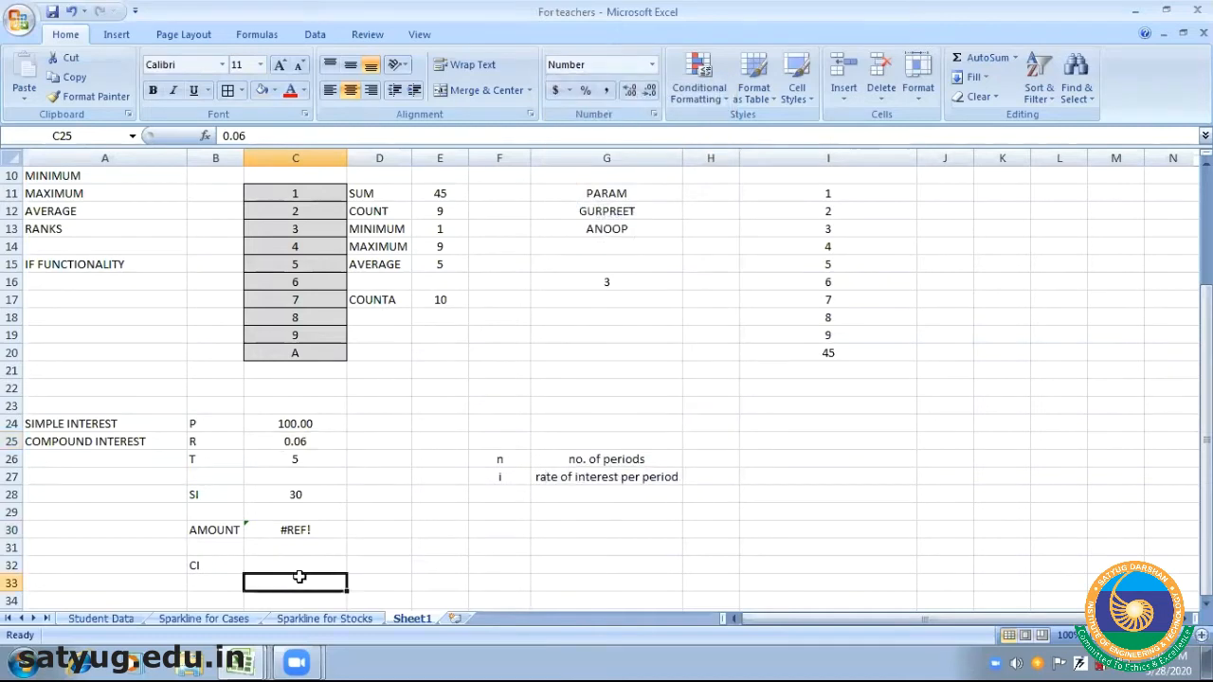
Try enclosing the power term of the amount formula in C30 in parentheses, as =C24((1+C25)^C26)
left_click(317, 531)
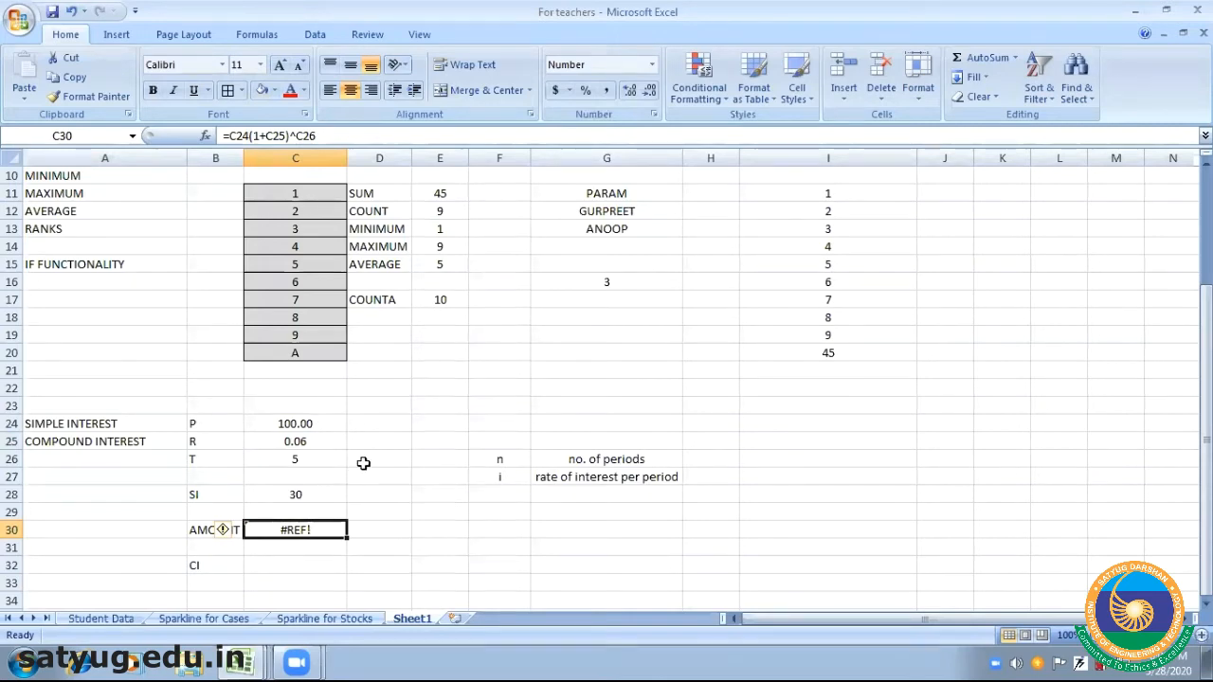
left_click(328, 444)
key("Down")
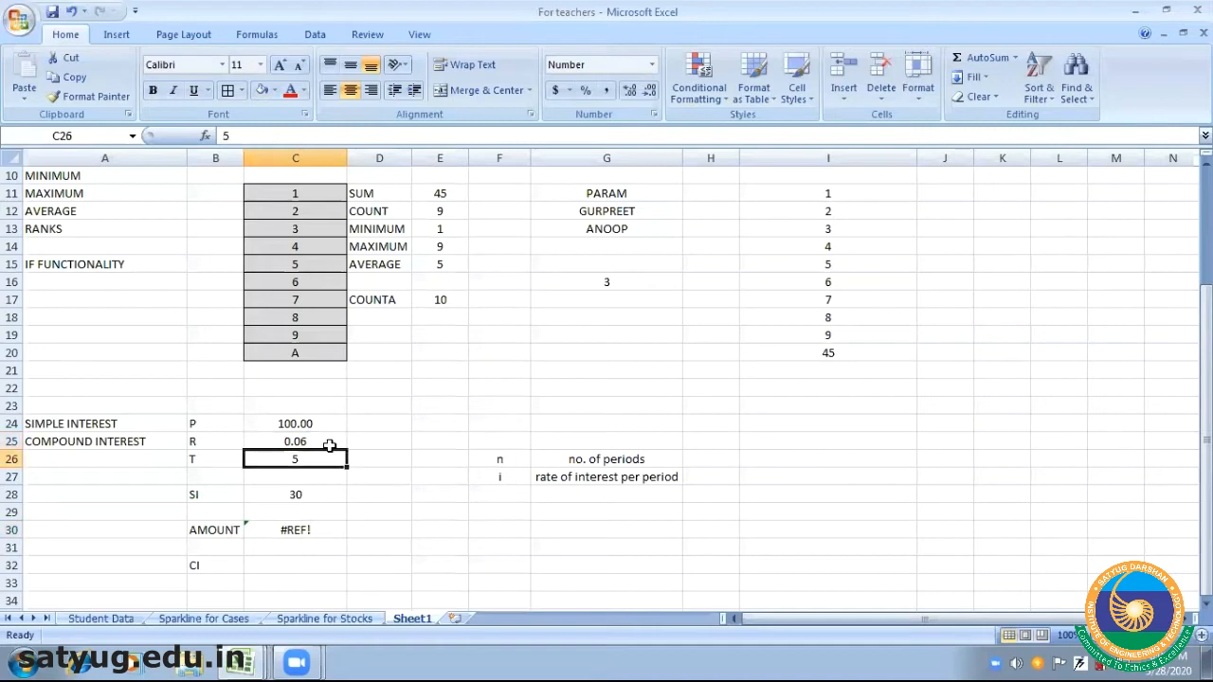
left_click(312, 532)
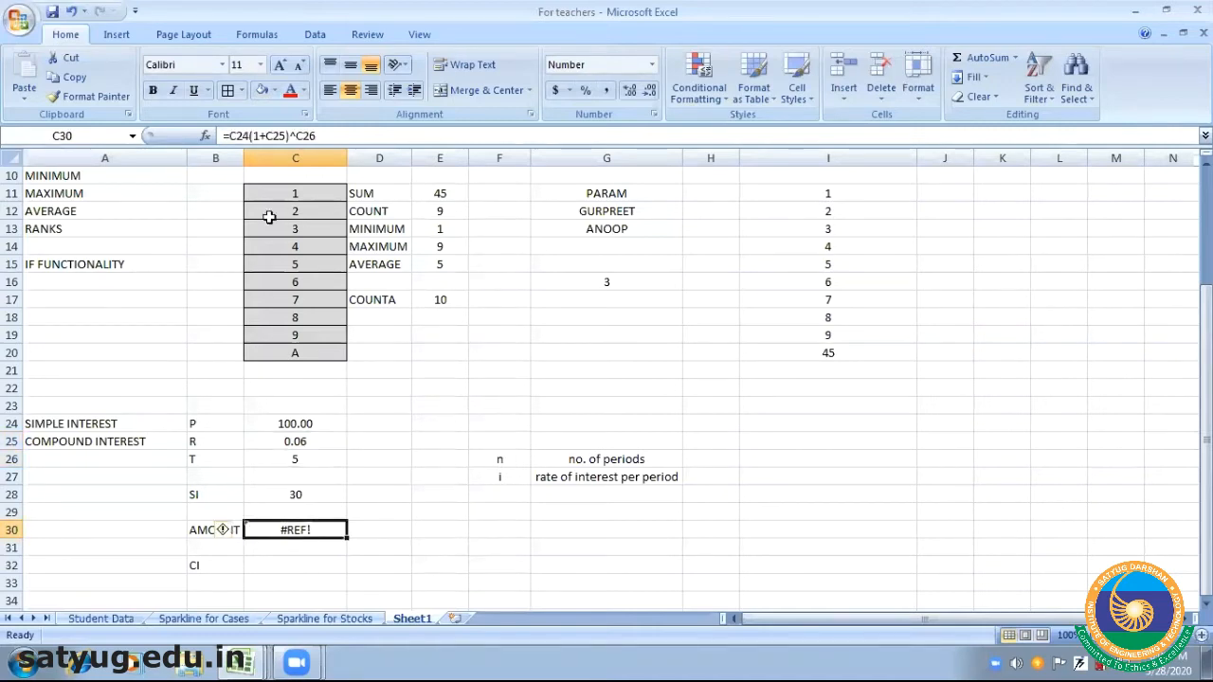
left_click(252, 136)
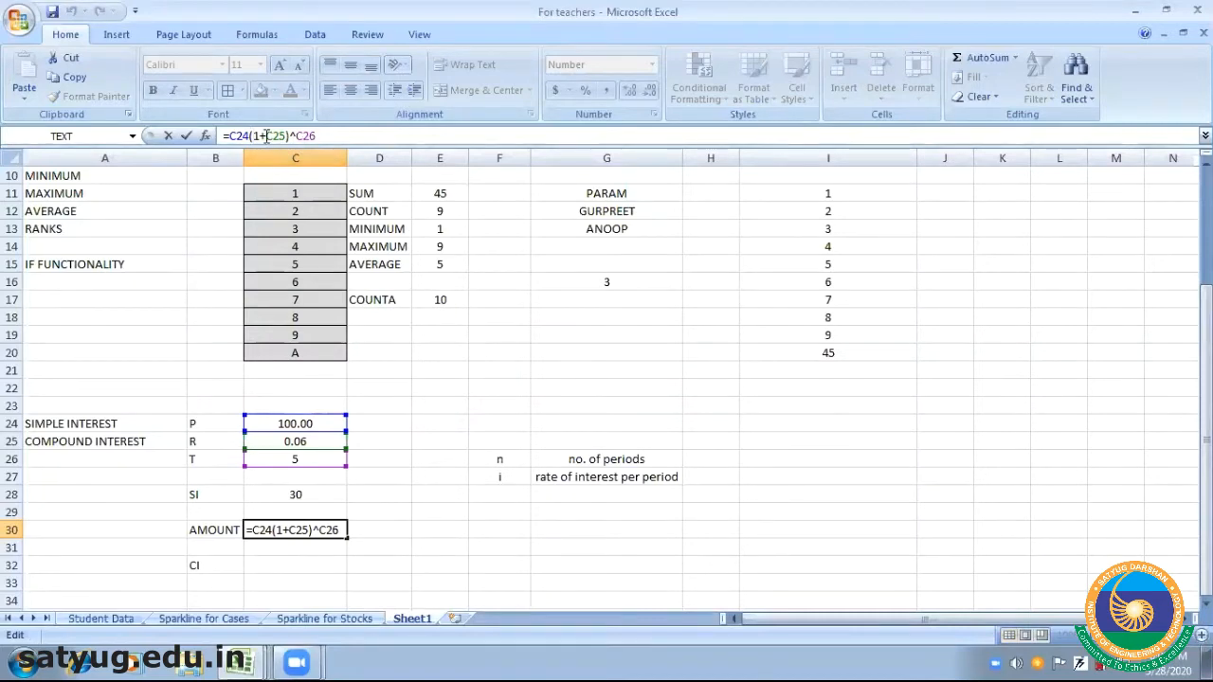
type("(")
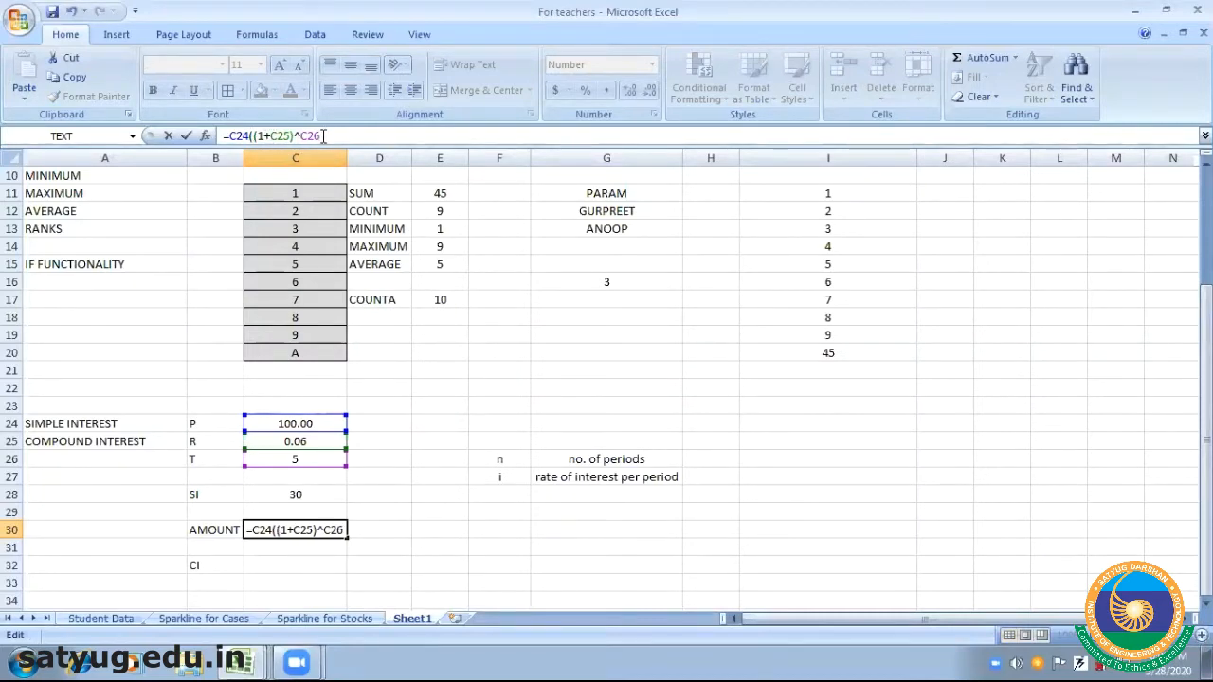
key("Return")
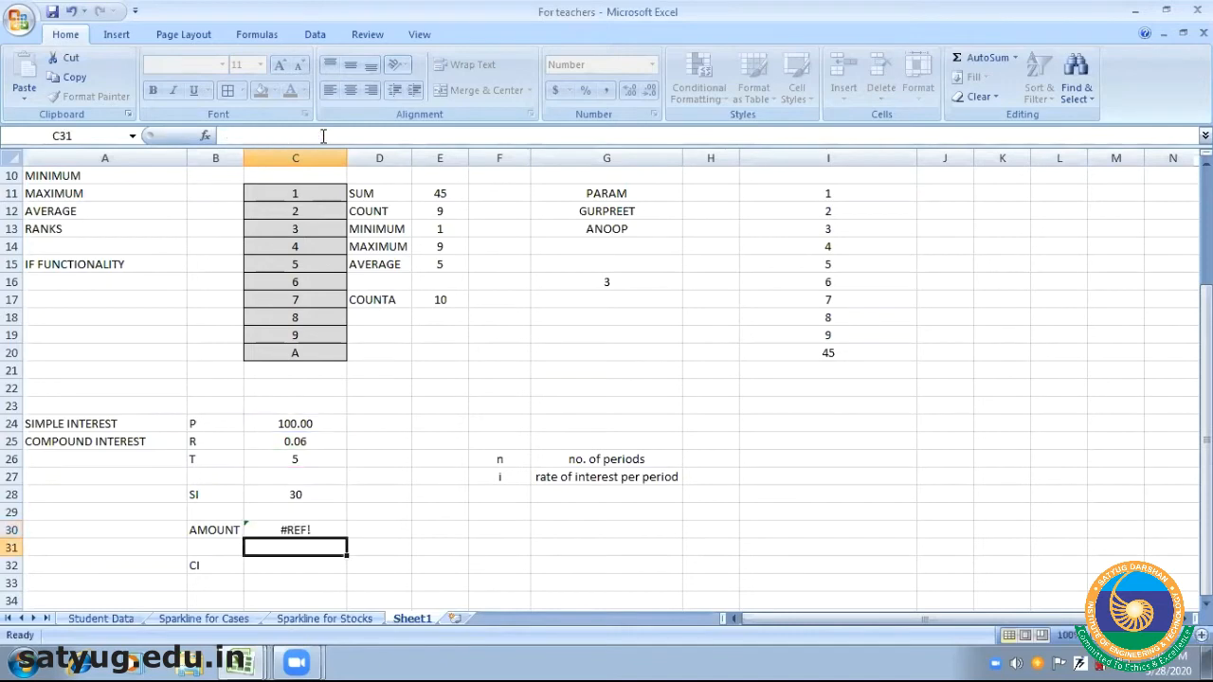
Try wrapping the whole amount formula in C30 in parentheses, as =(C24((1+C25)^C26))
left_click(314, 528)
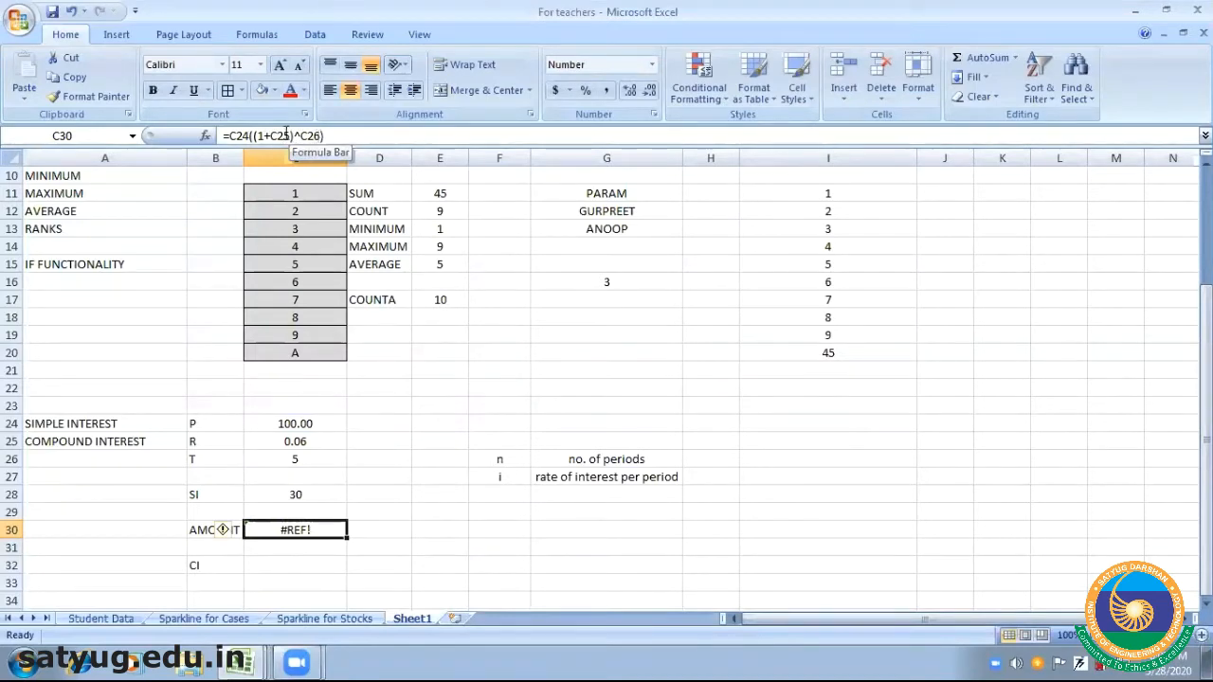
left_click(230, 136)
type("(")
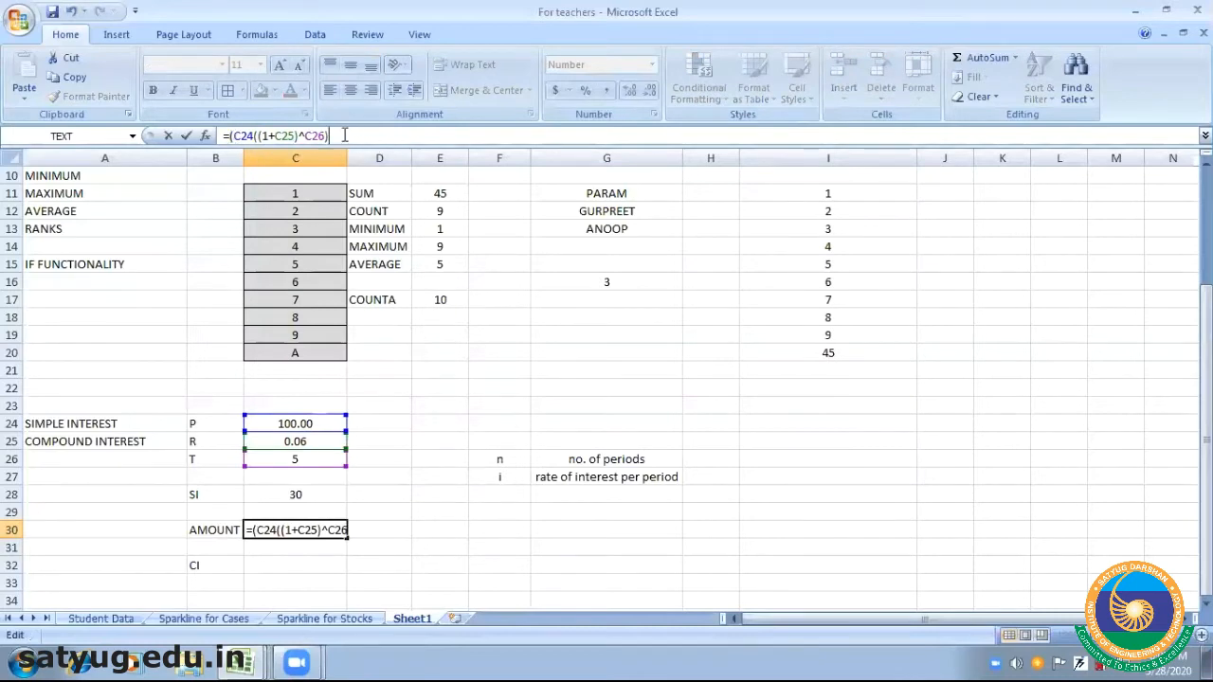
key("Return")
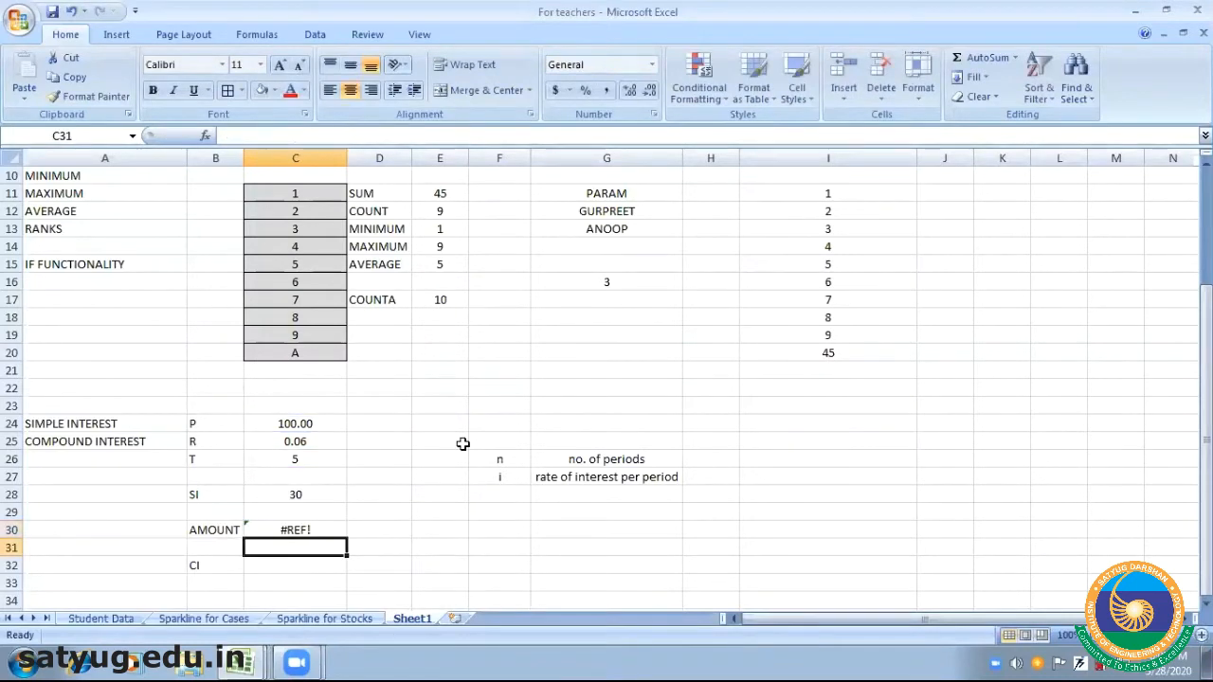
left_click(313, 530)
left_click(464, 549)
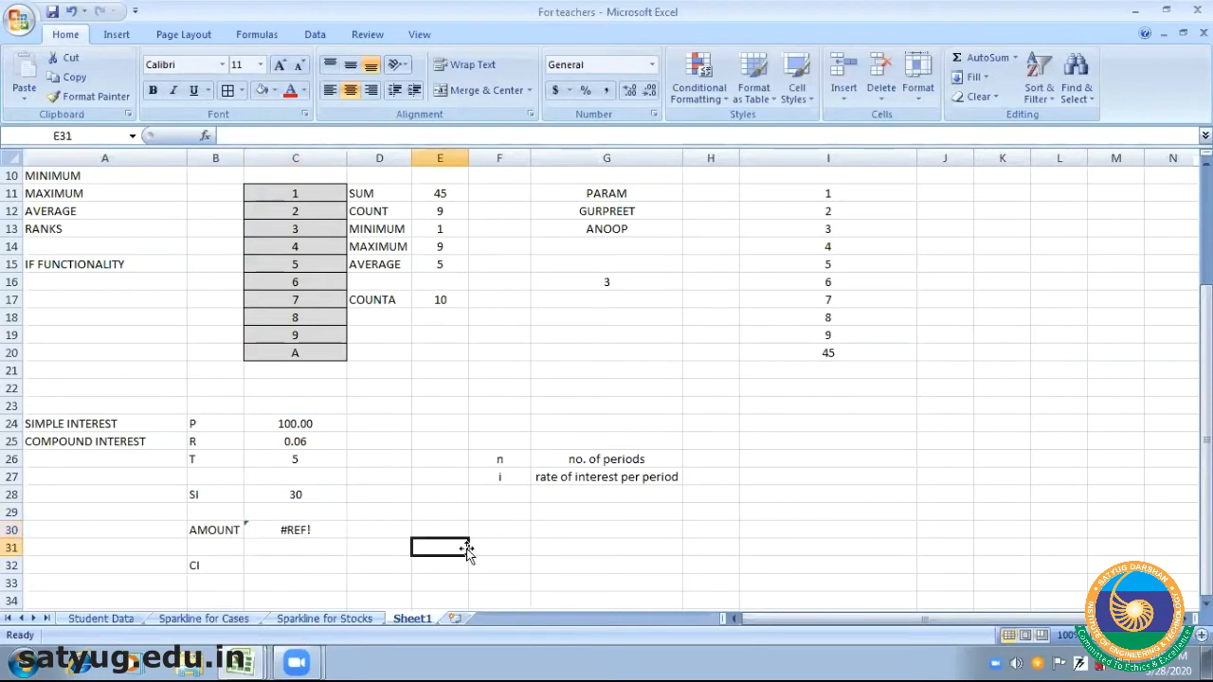
Undo the last two formula edits in C30 and the Number format applied to C25
left_click(317, 528)
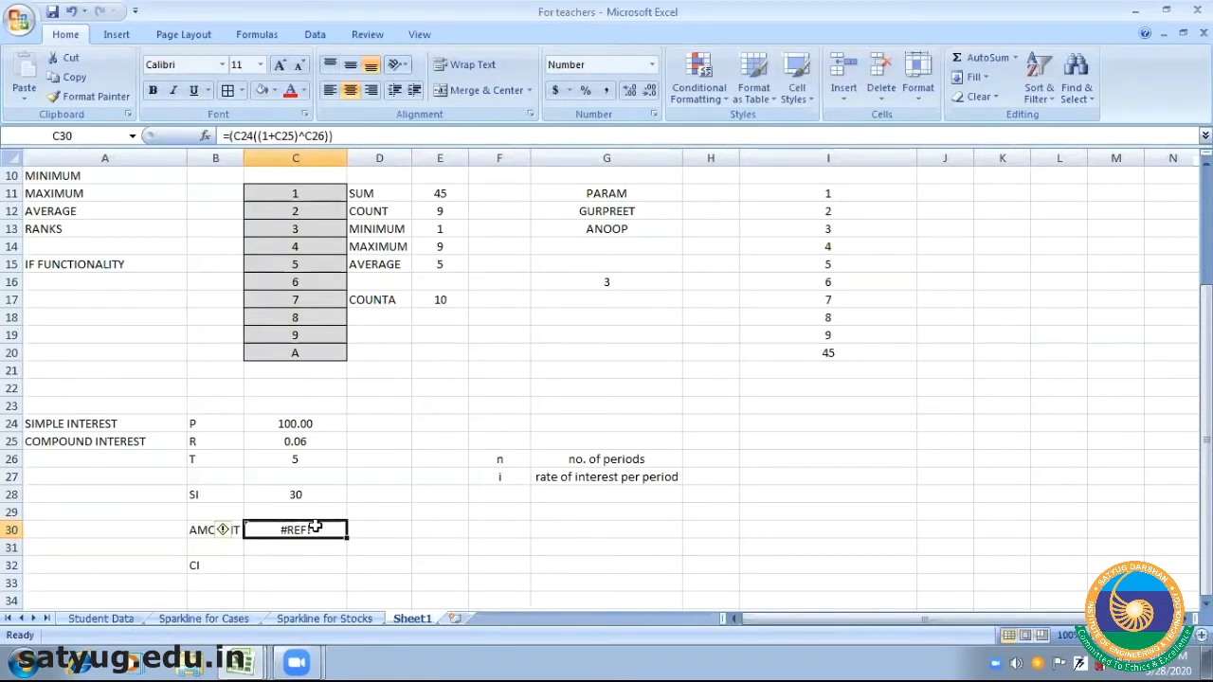
key("ctrl+z")
key("ctrl+z")
key("ctrl+z")
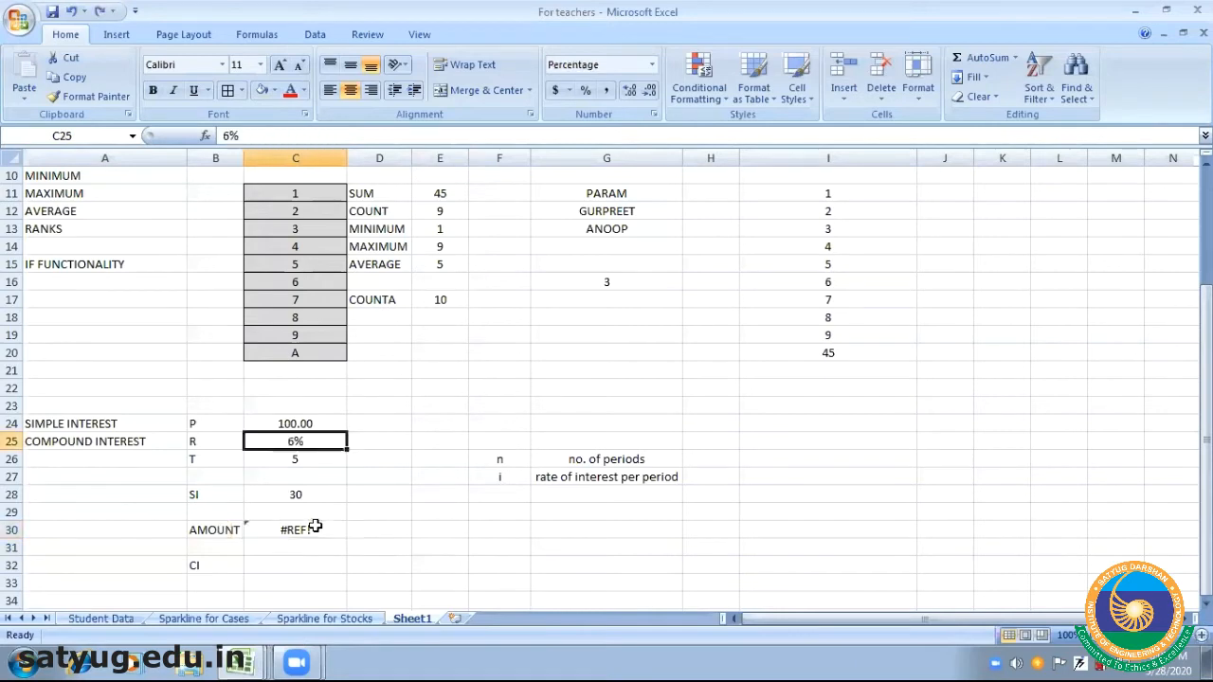
Clear the amount formula from C30 and leave that cell selected
left_click(371, 535)
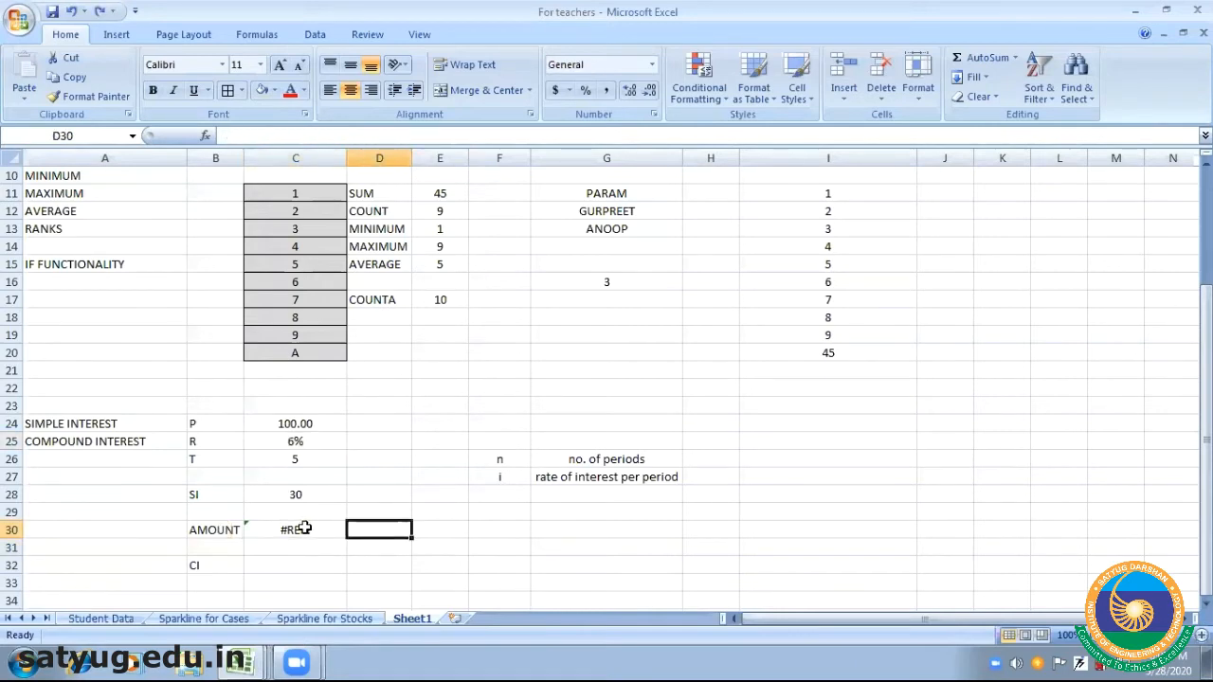
left_click(305, 528)
key("Delete")
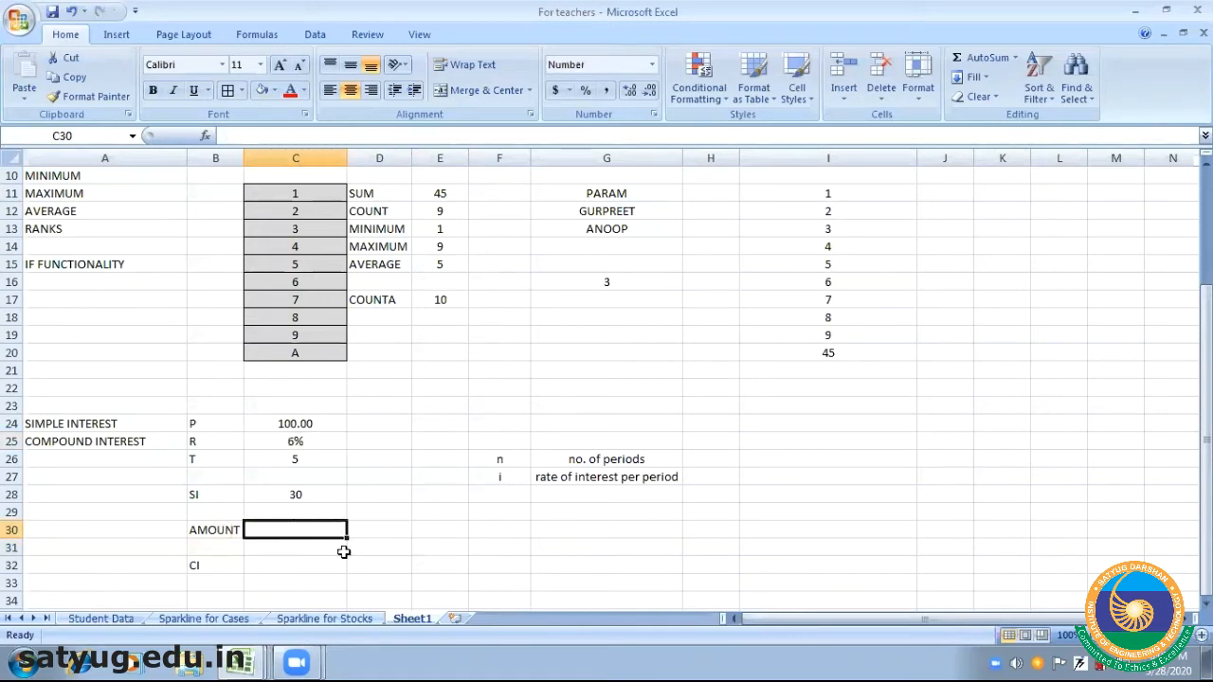
left_click(390, 572)
left_click(290, 529)
Switch to the Student Data sheet and select cell E13 in the Average column
left_click_drag(1206, 332, 910, 405)
left_click_drag(1061, 220, 1062, 220)
scroll(1207, 284, "up", 3)
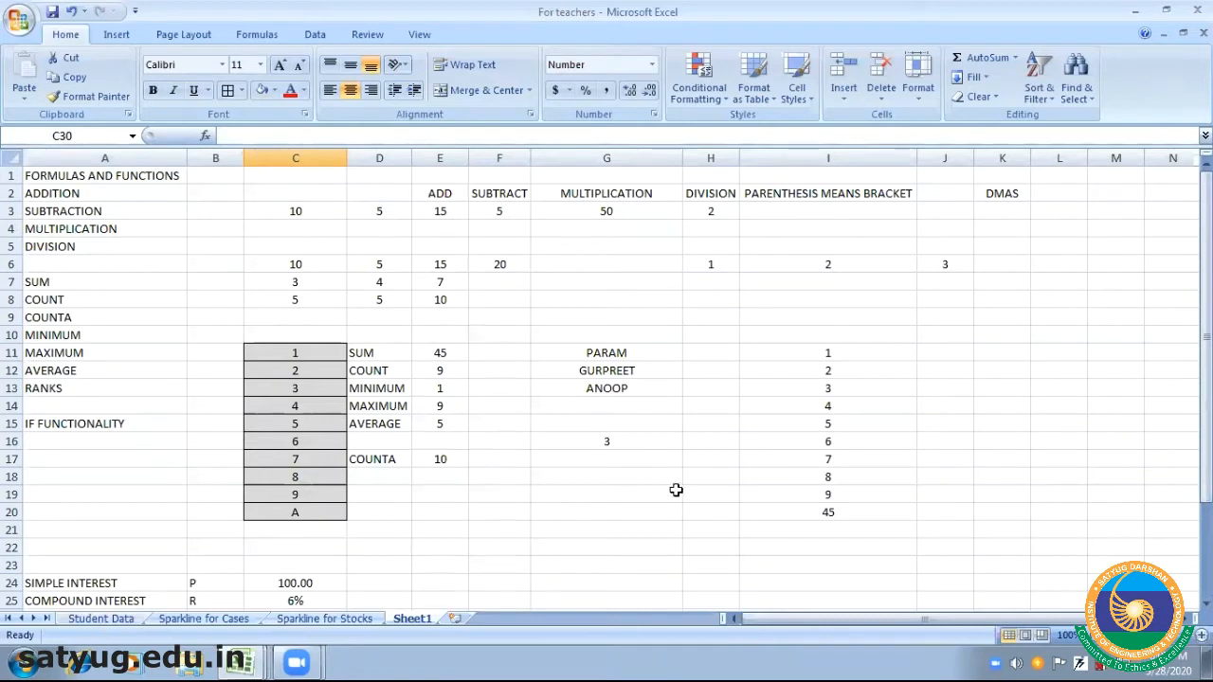
left_click(106, 620)
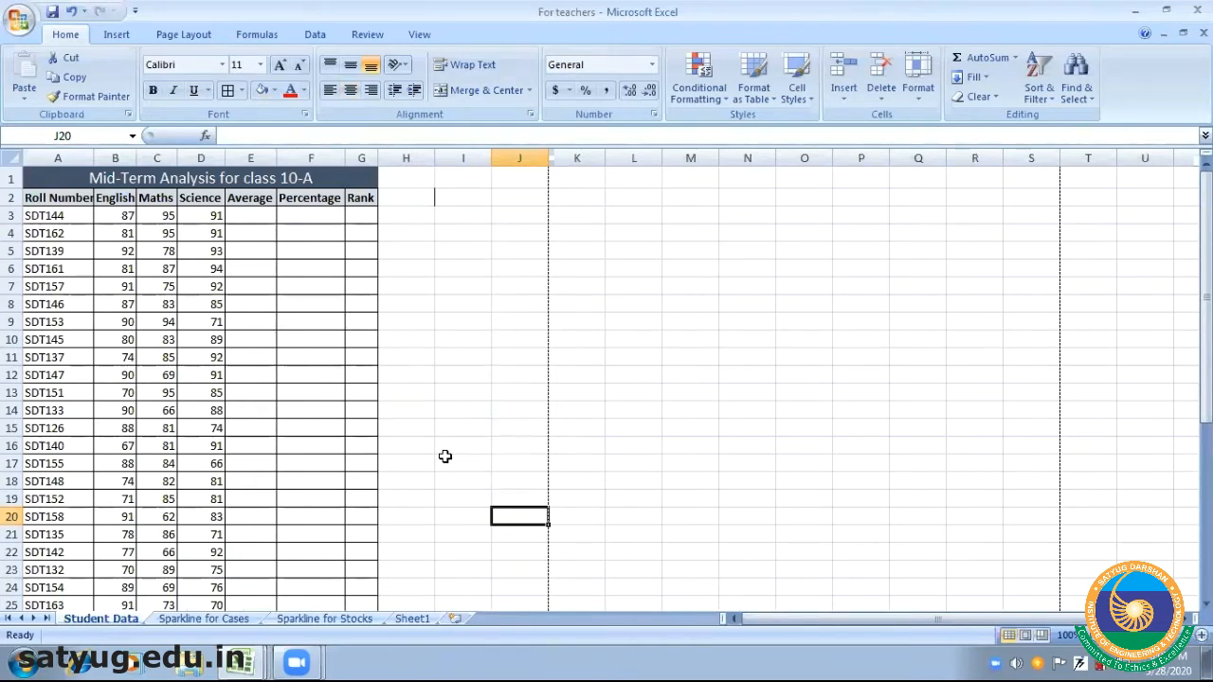
left_click(253, 391)
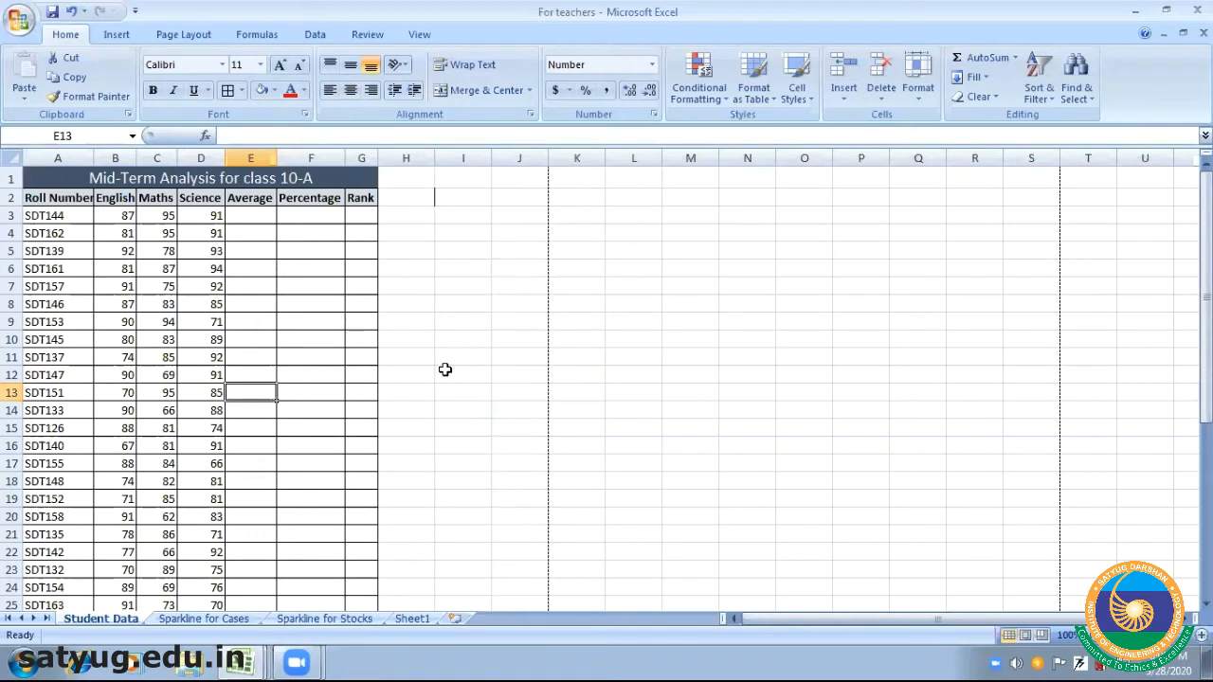
Centre-align the contents of columns A to G of the marks table
left_click(116, 158)
mouse_move(116, 158)
left_mouse_down()
mouse_move(462, 159)
mouse_move(117, 158)
left_mouse_up()
left_click(351, 90)
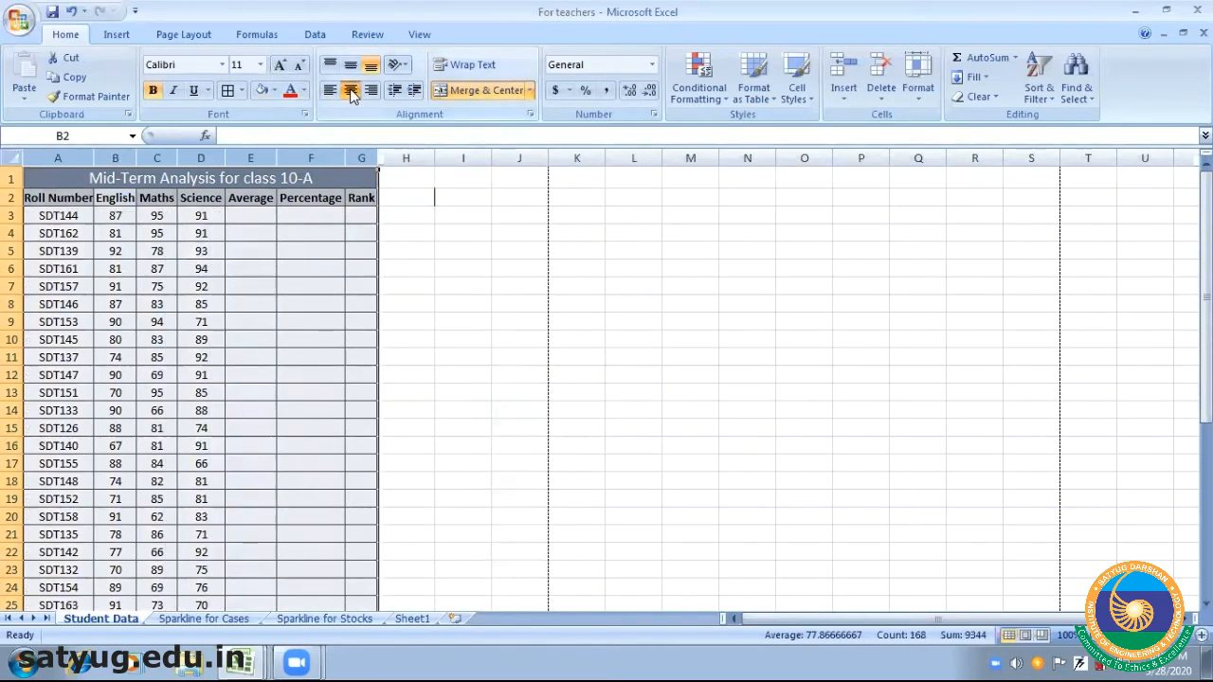
left_click(489, 325)
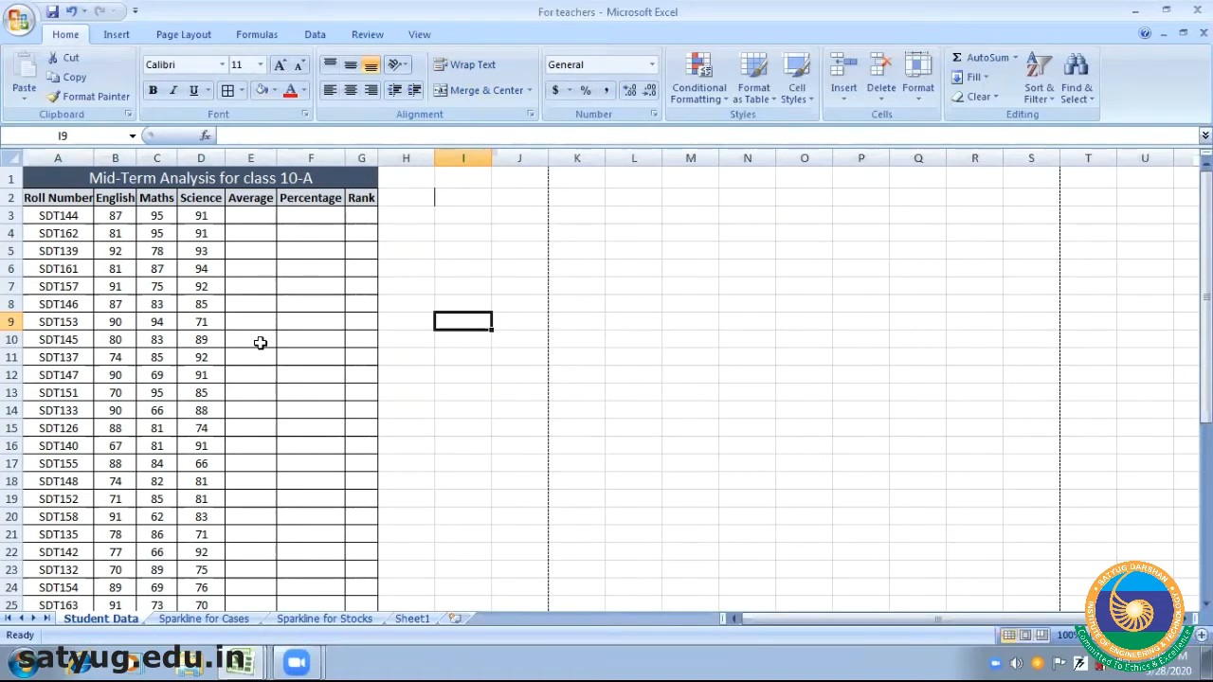
Insert three blank columns between the Science and Average columns
left_click(254, 159)
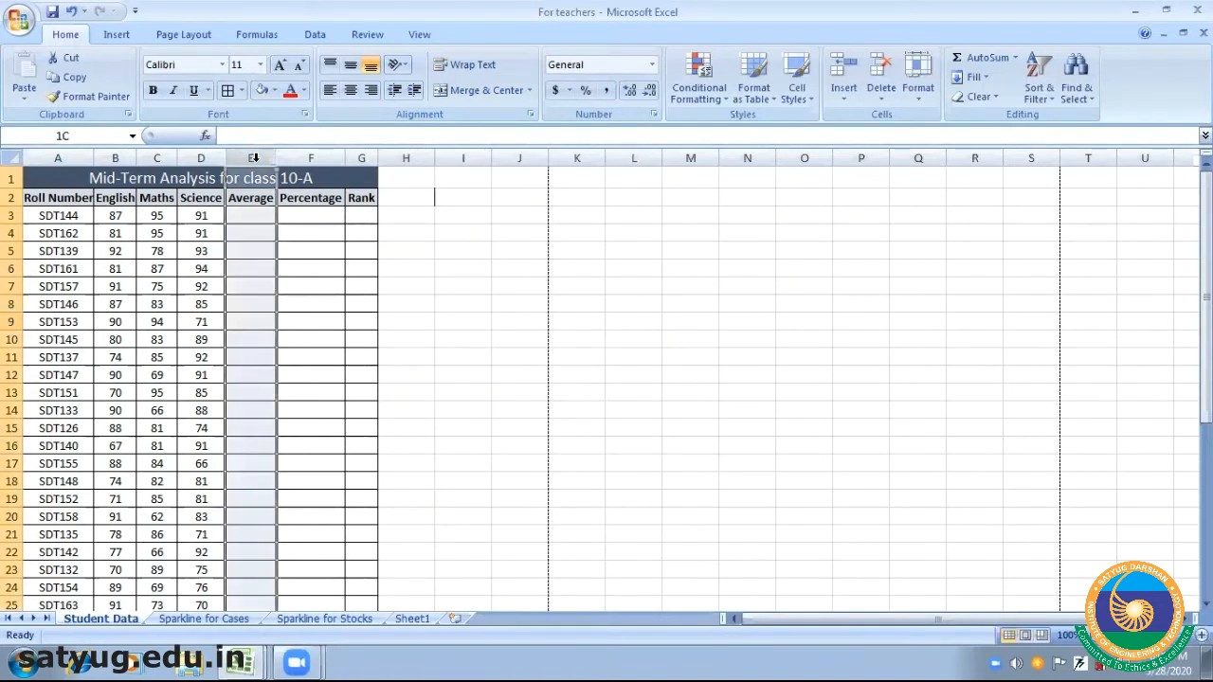
right_click(256, 160)
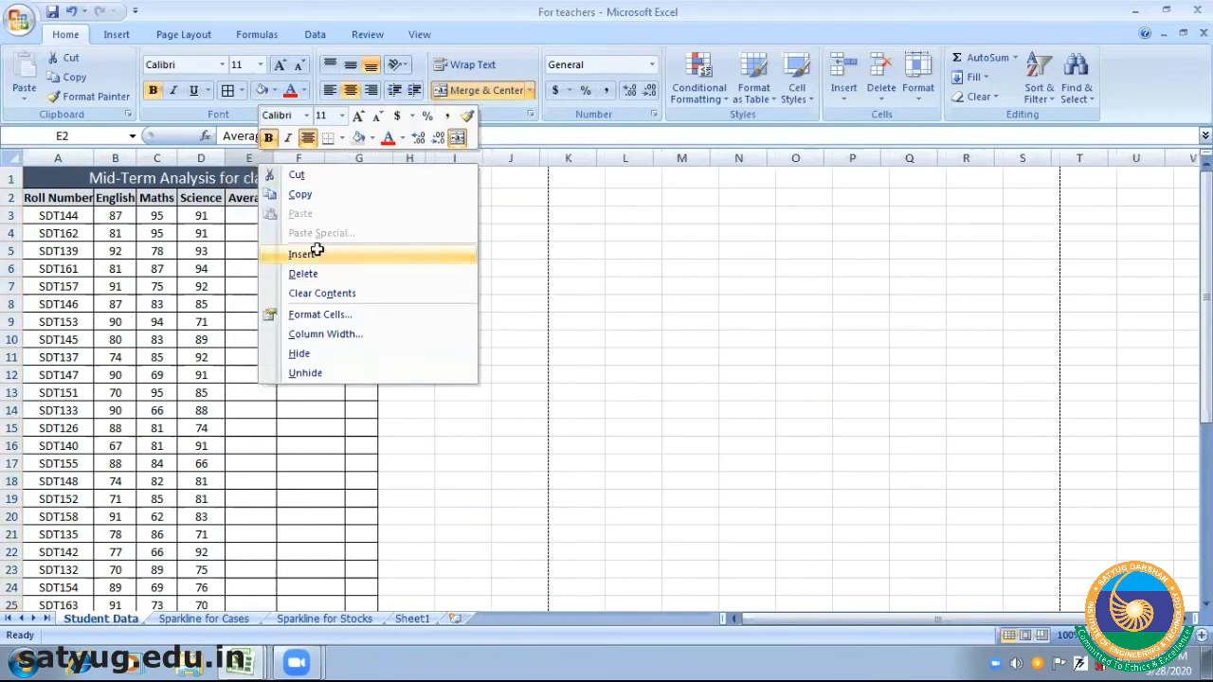
left_click(316, 251)
right_click(254, 158)
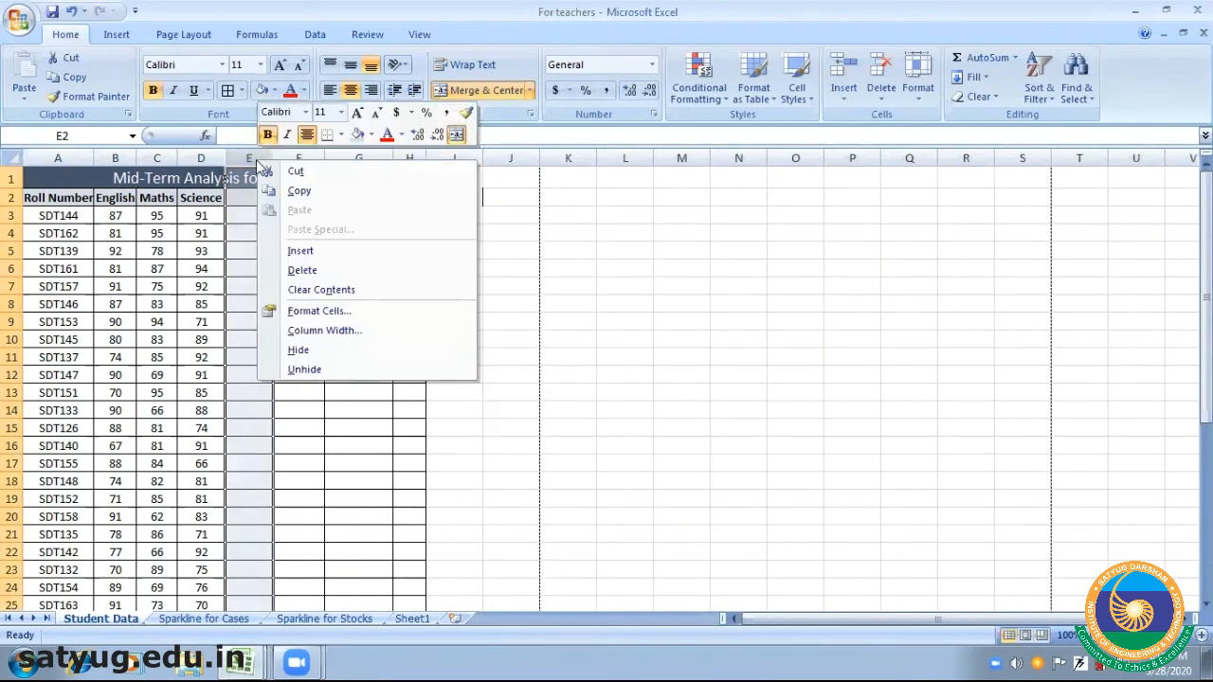
left_click(315, 252)
left_click(341, 265)
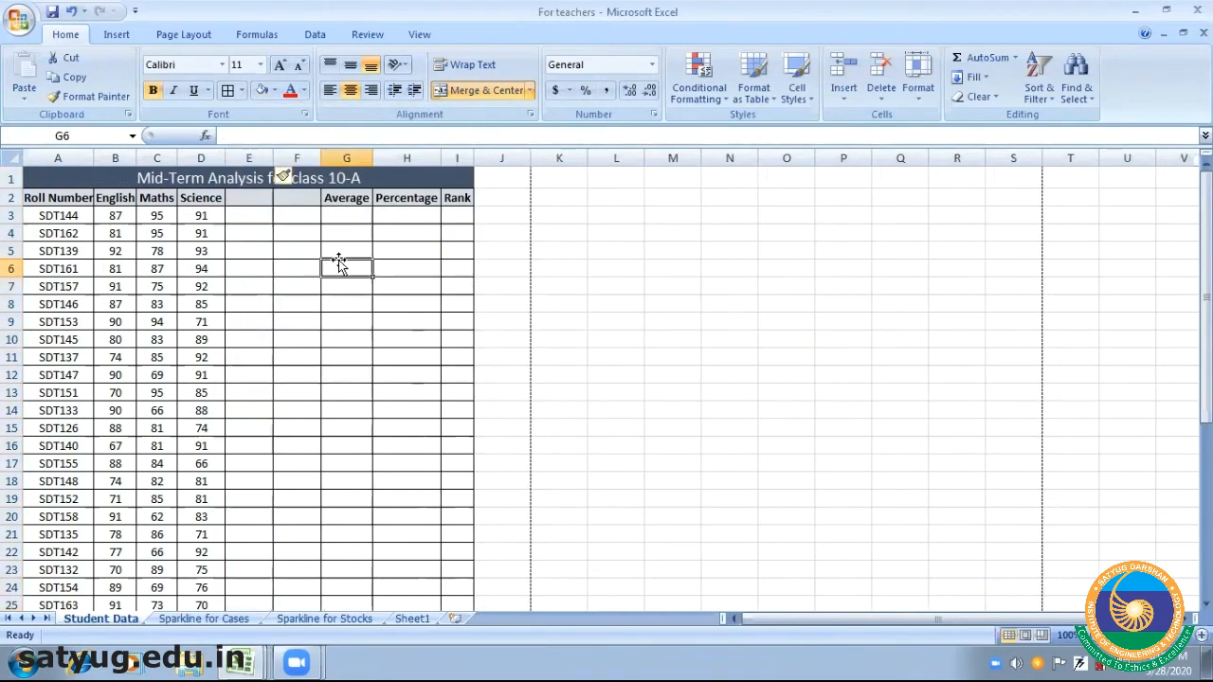
right_click(257, 158)
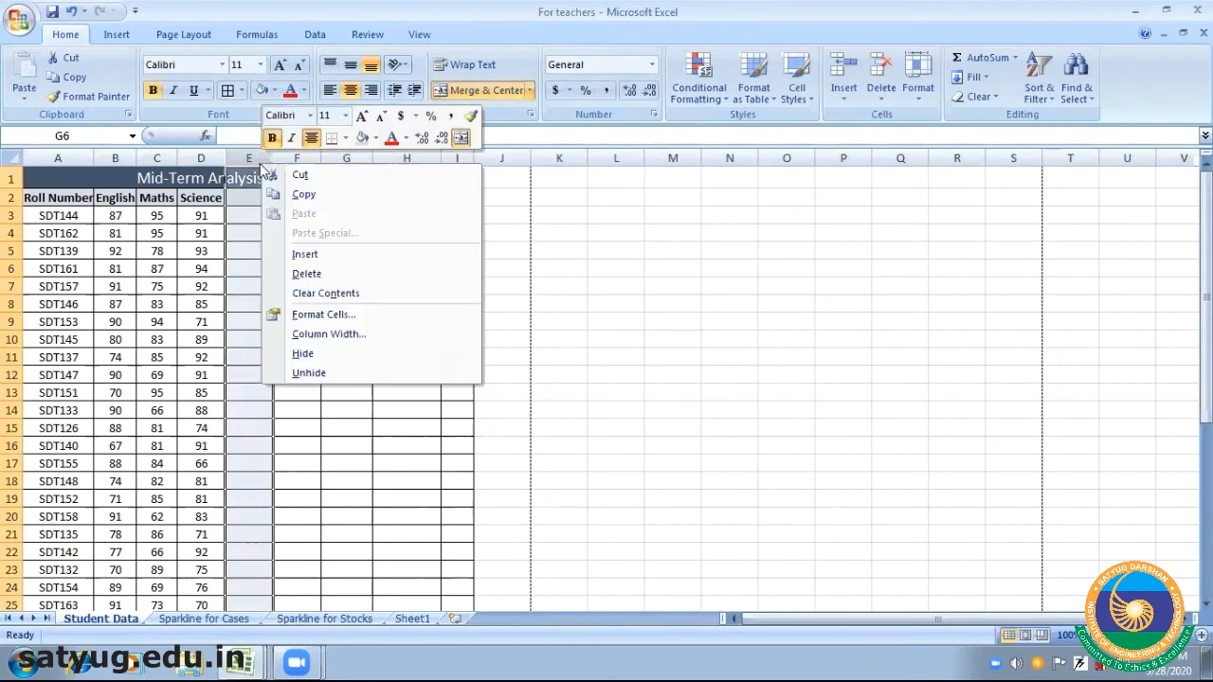
left_click(343, 259)
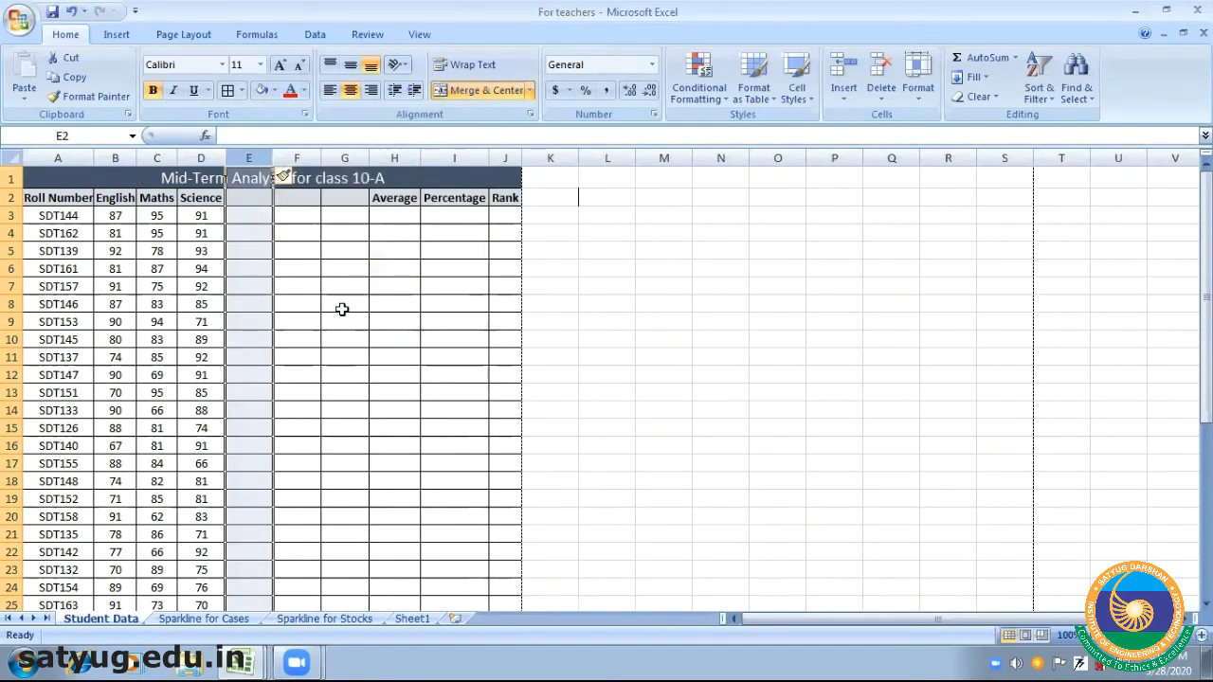
left_click(339, 320)
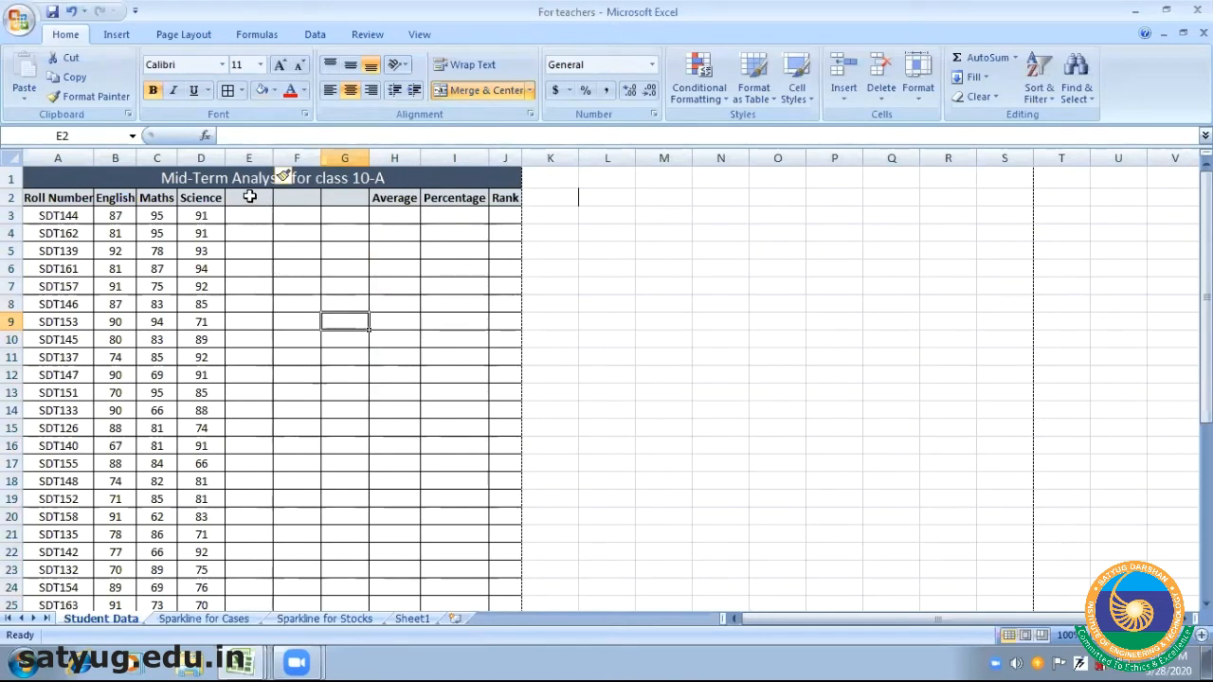
Enter the heading TOTAL in cell E2, beside the Science heading
left_click(249, 197)
type("T")
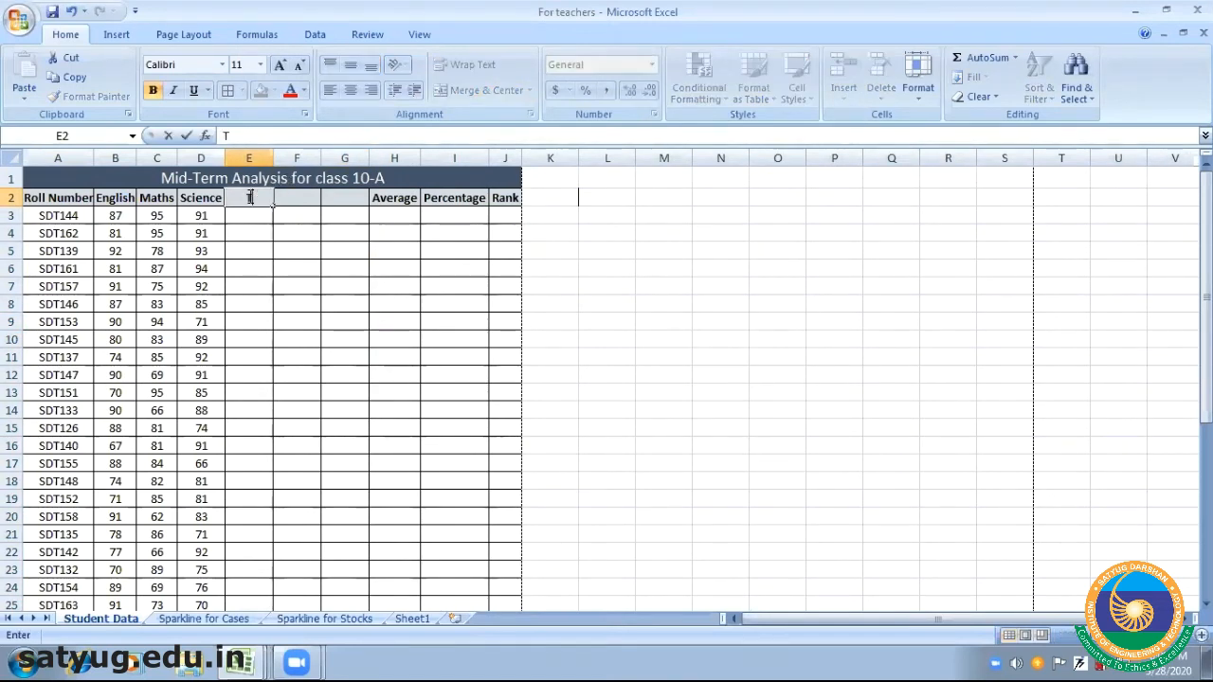
type("OTAL")
left_click(311, 281)
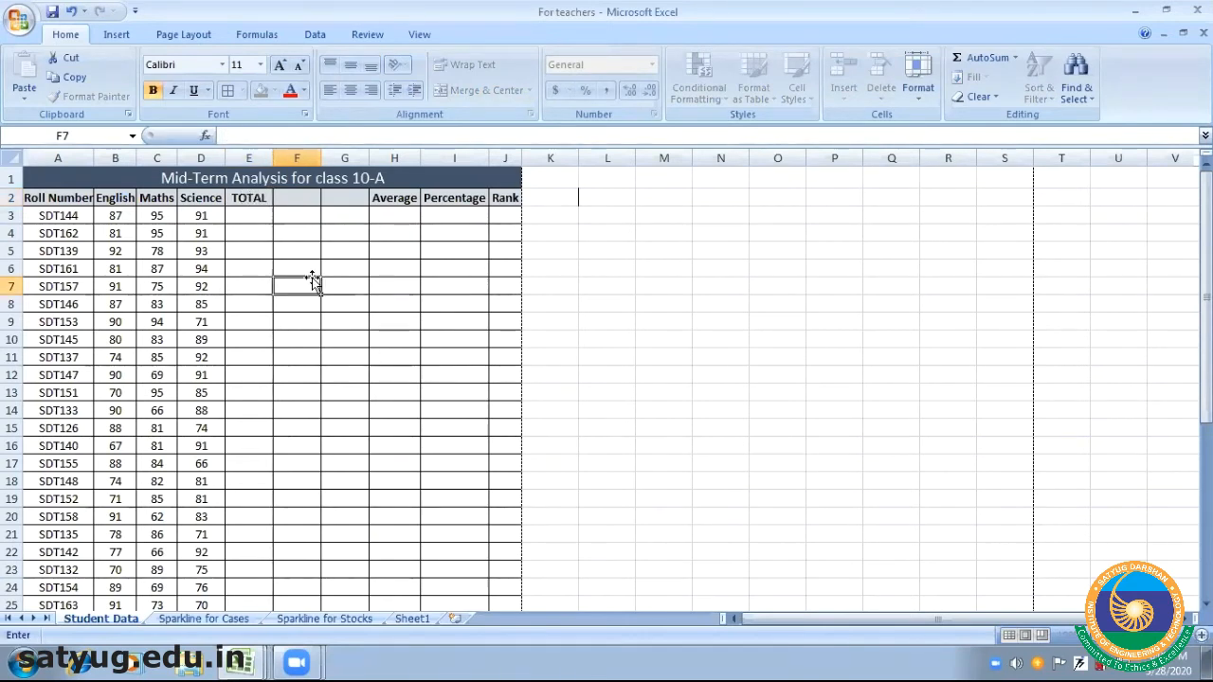
Total the first student's English, Maths and Science marks in E3 with the formula =SUM(B3:D3)
left_click(127, 220)
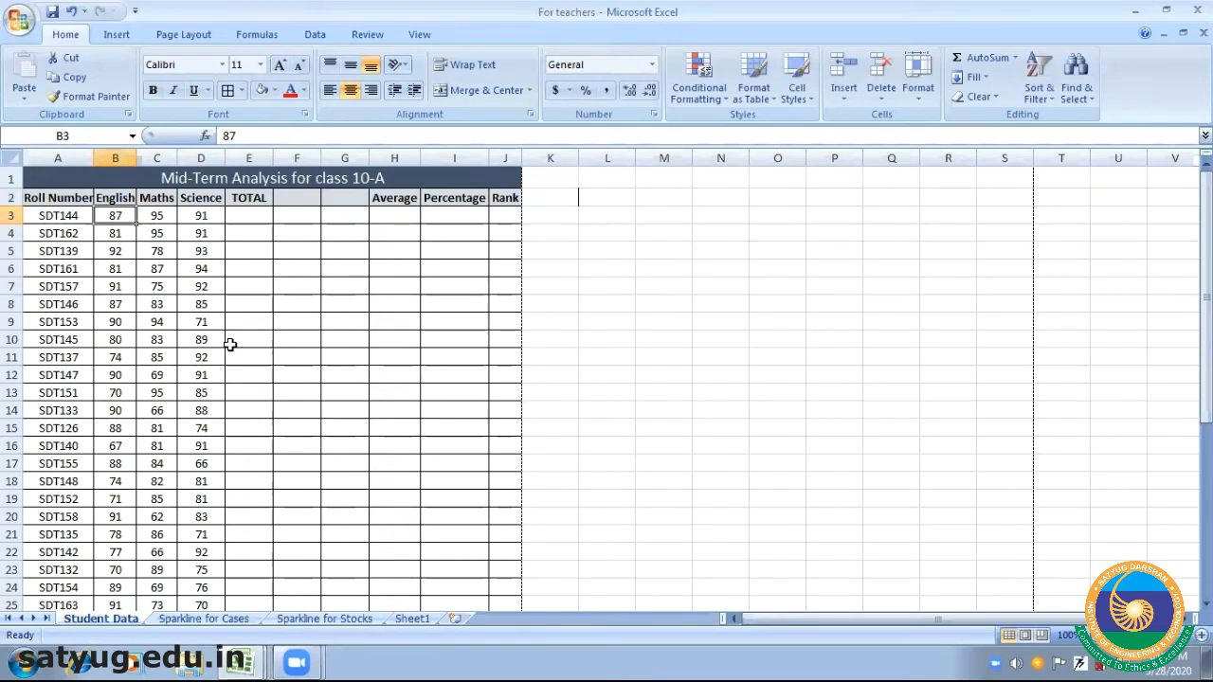
key("Right")
key("Right")
key("Right")
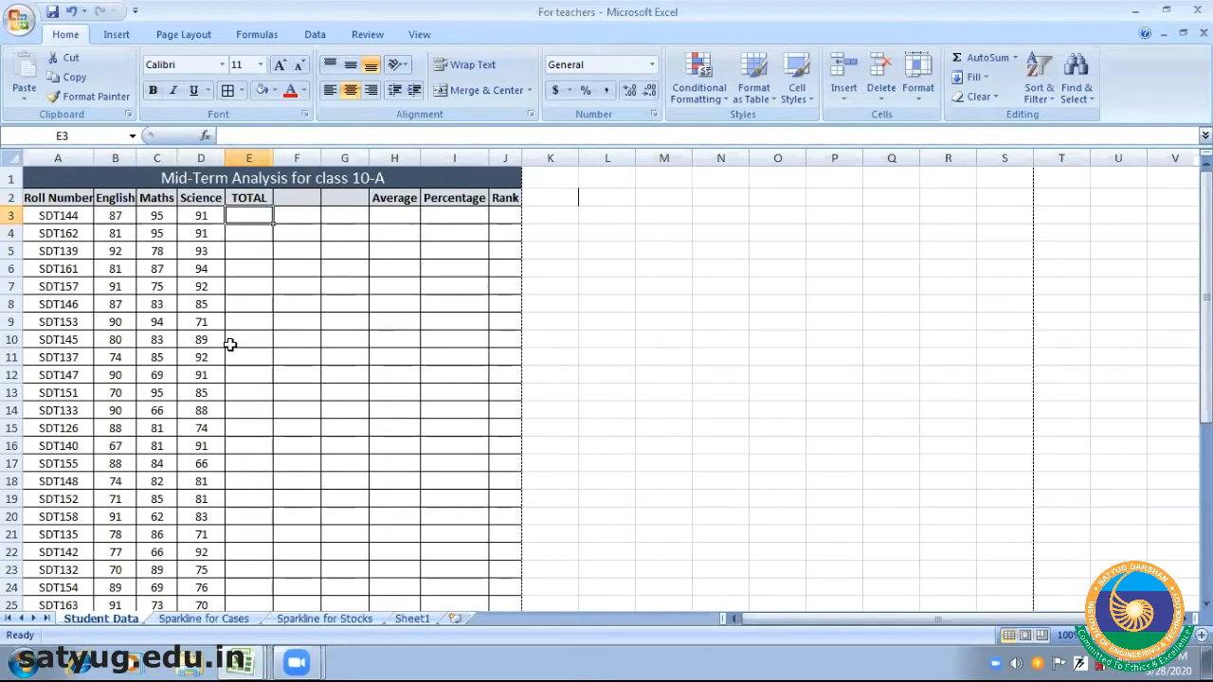
key("Left")
key("Left")
key("Left")
key("Left")
key("Right")
key("Right")
key("Right")
key("Right")
type("=SUM(")
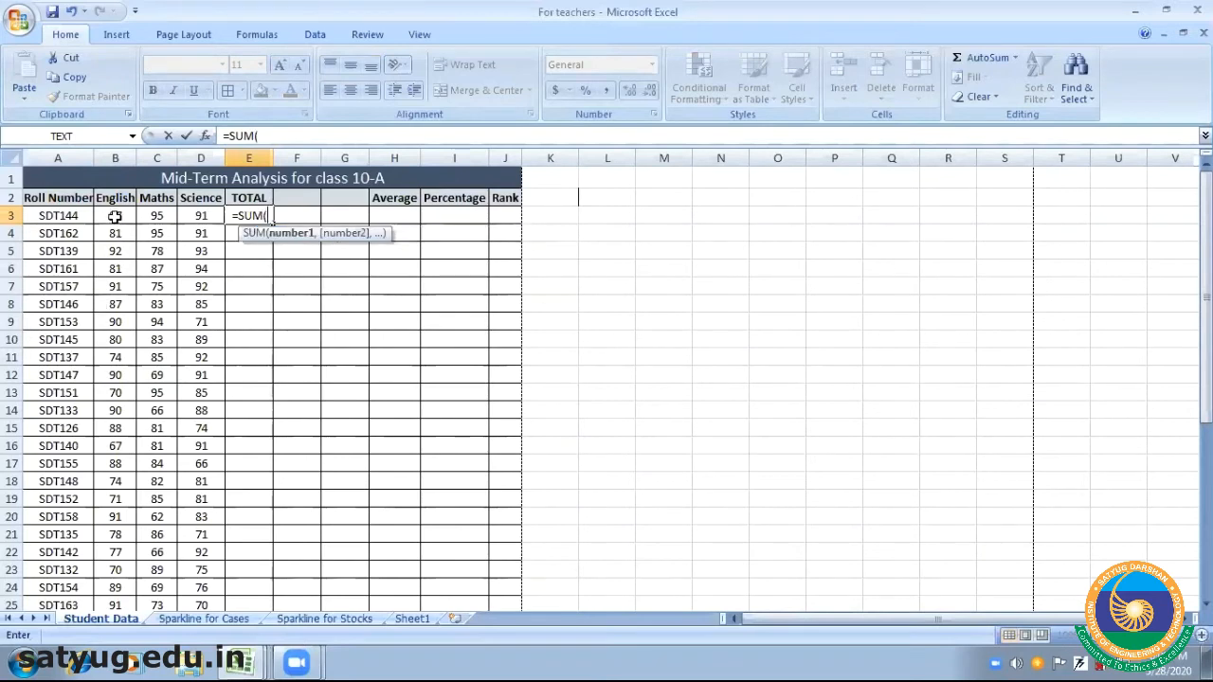
left_click(112, 214)
key("shift+Right")
key("shift+Right")
type(")")
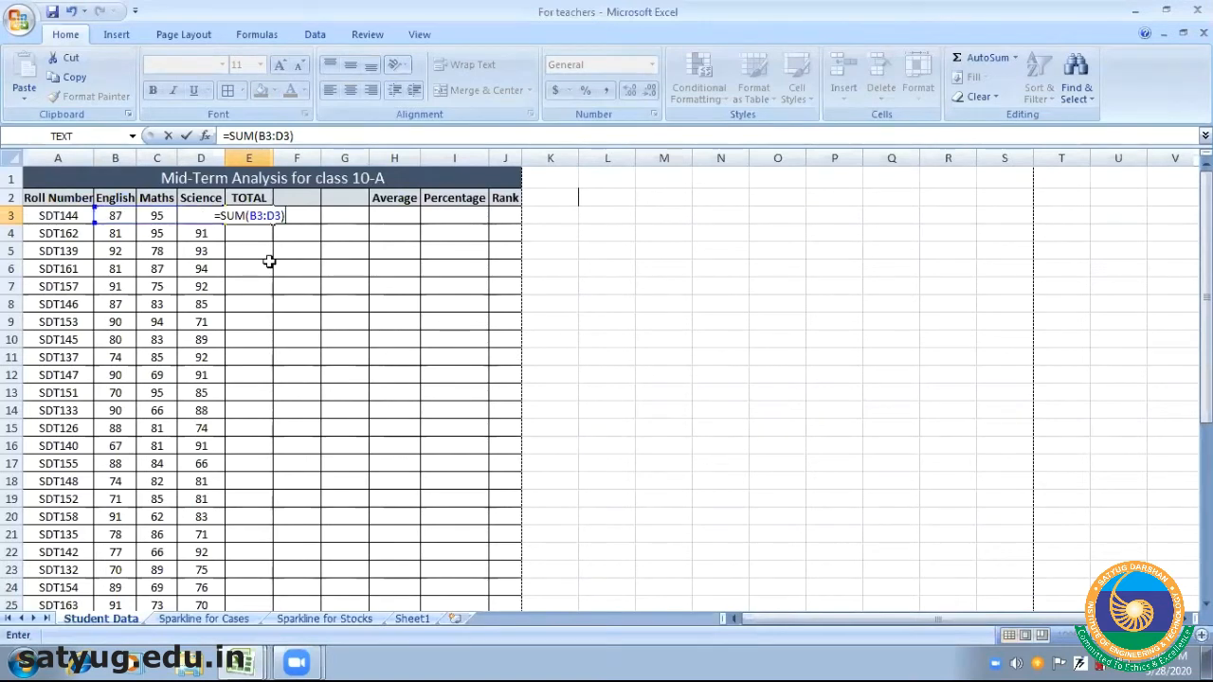
key("Return")
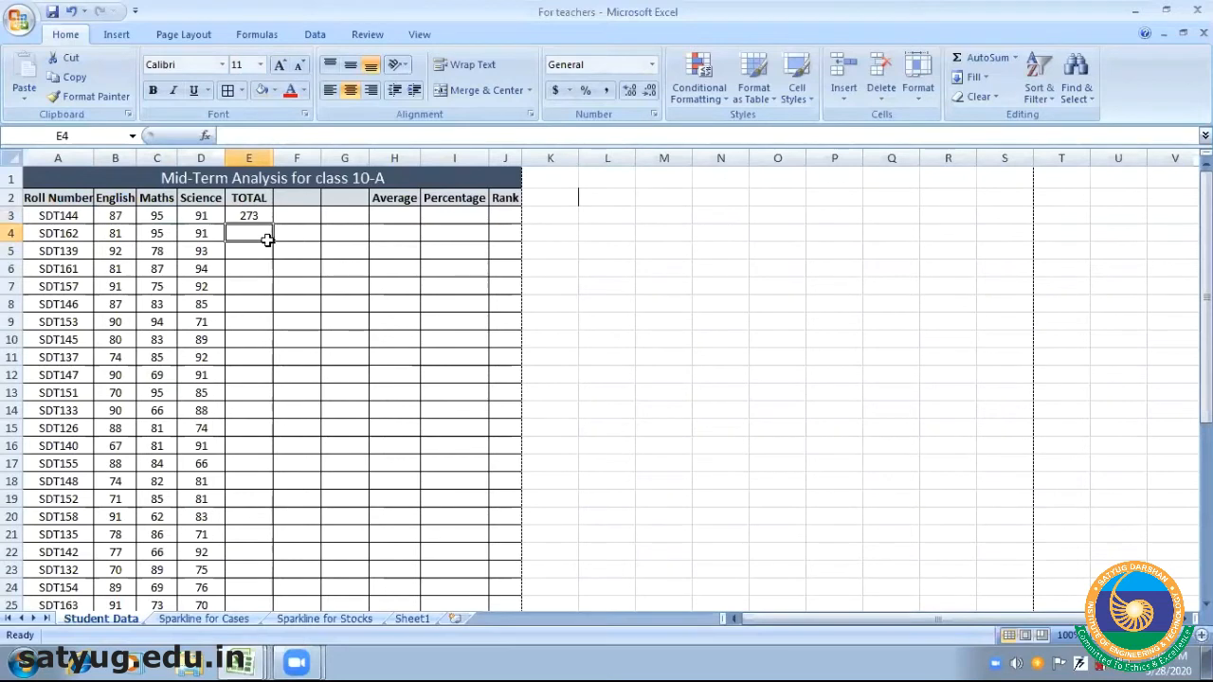
Fill the SUM formula from E3 down the TOTAL column for all students and check the copied formula in E5
left_click(258, 216)
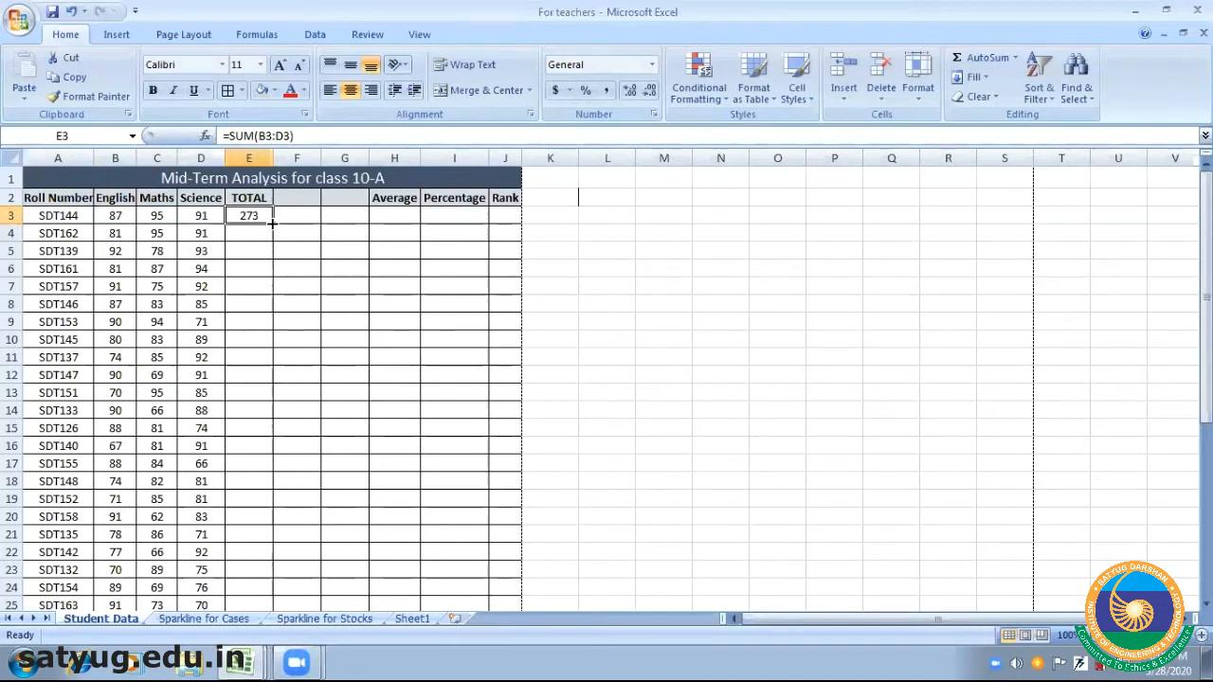
double_click(272, 222)
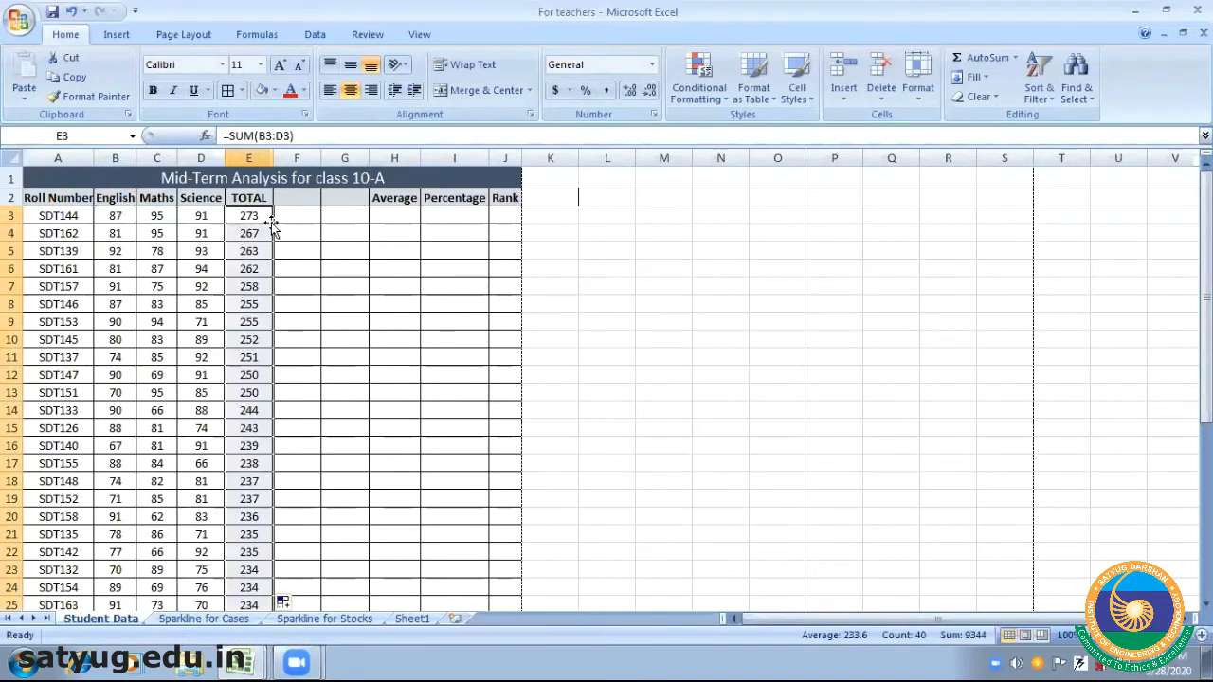
left_click(293, 338)
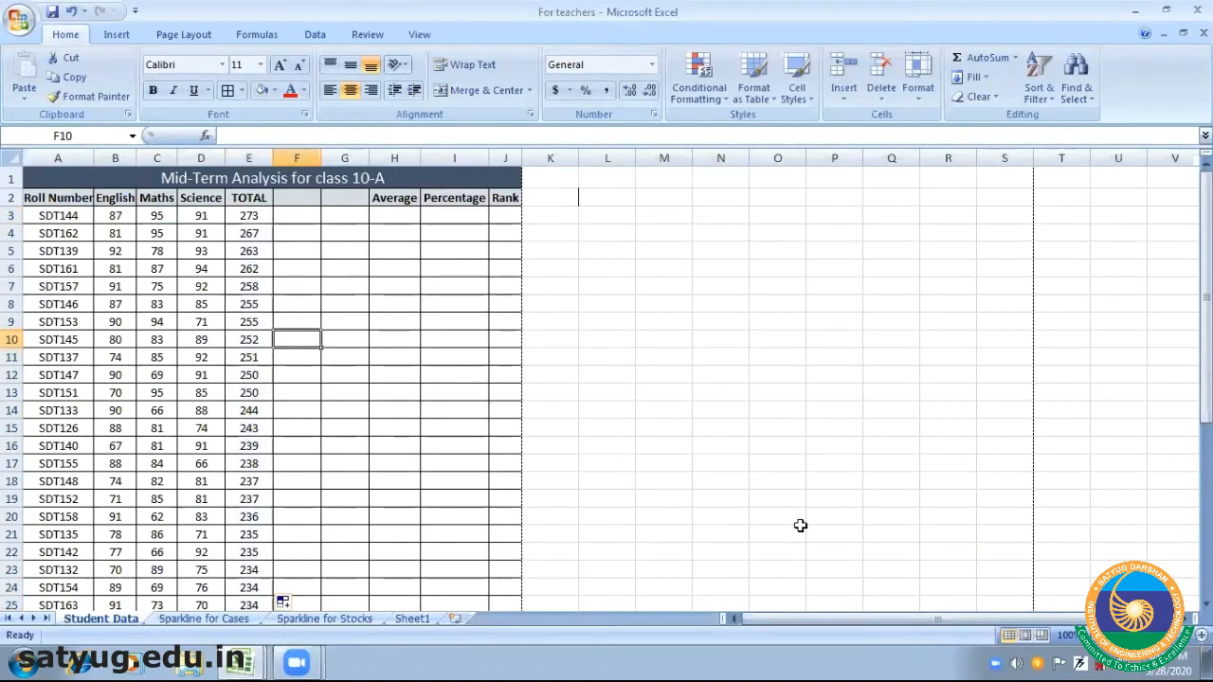
left_click_drag(1205, 210, 1206, 392)
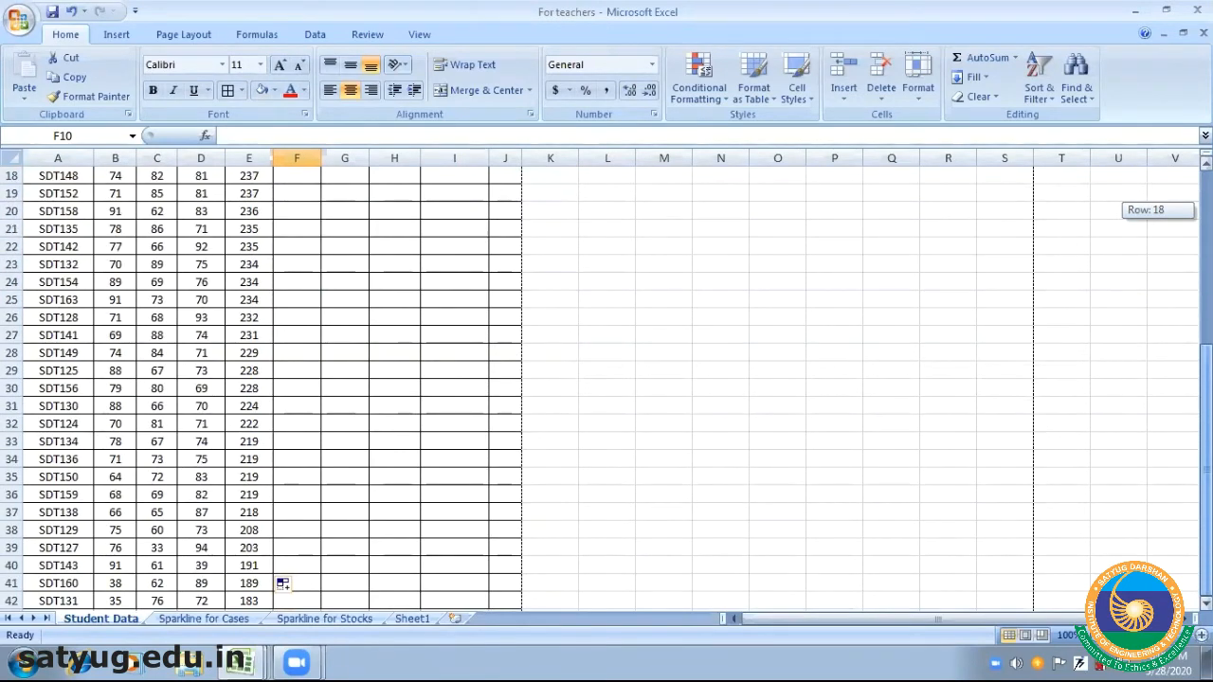
left_click_drag(1205, 371, 1205, 225)
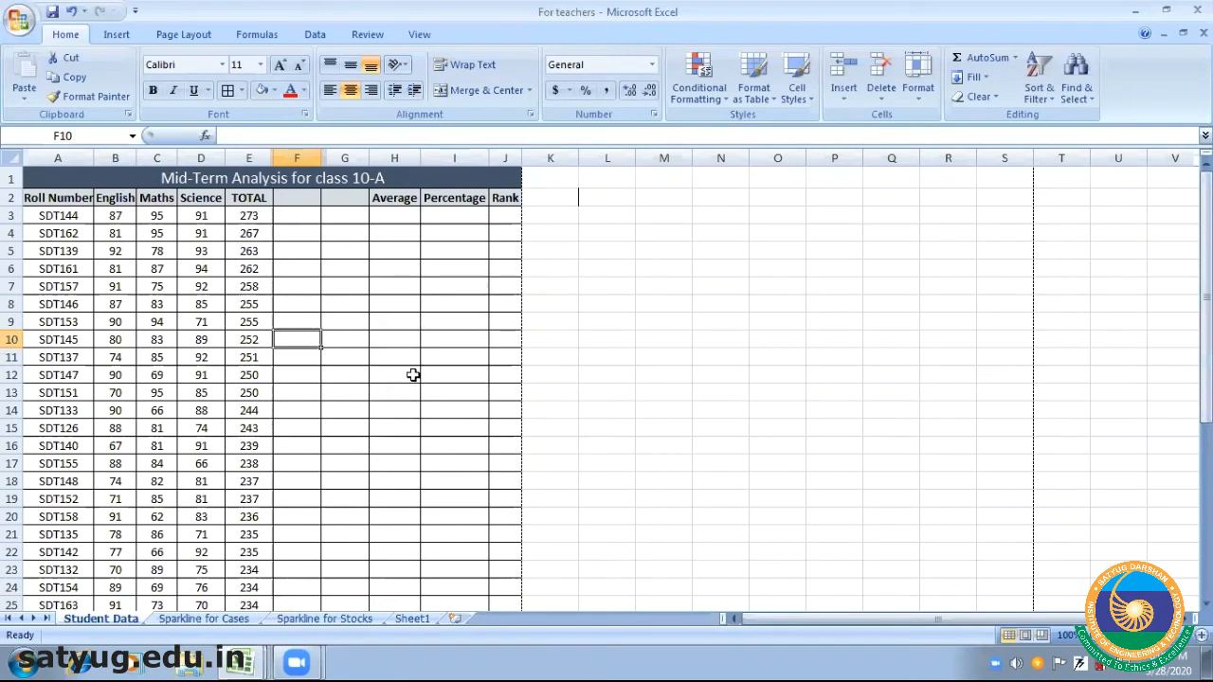
left_click(257, 251)
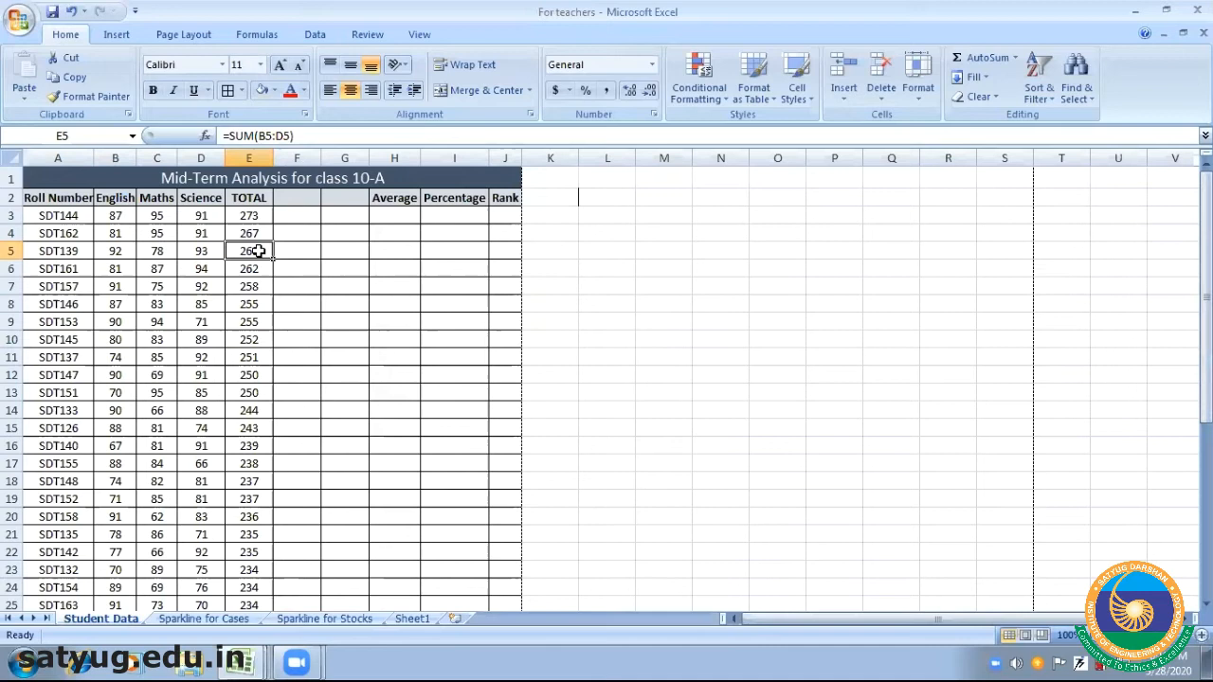
left_click(258, 217)
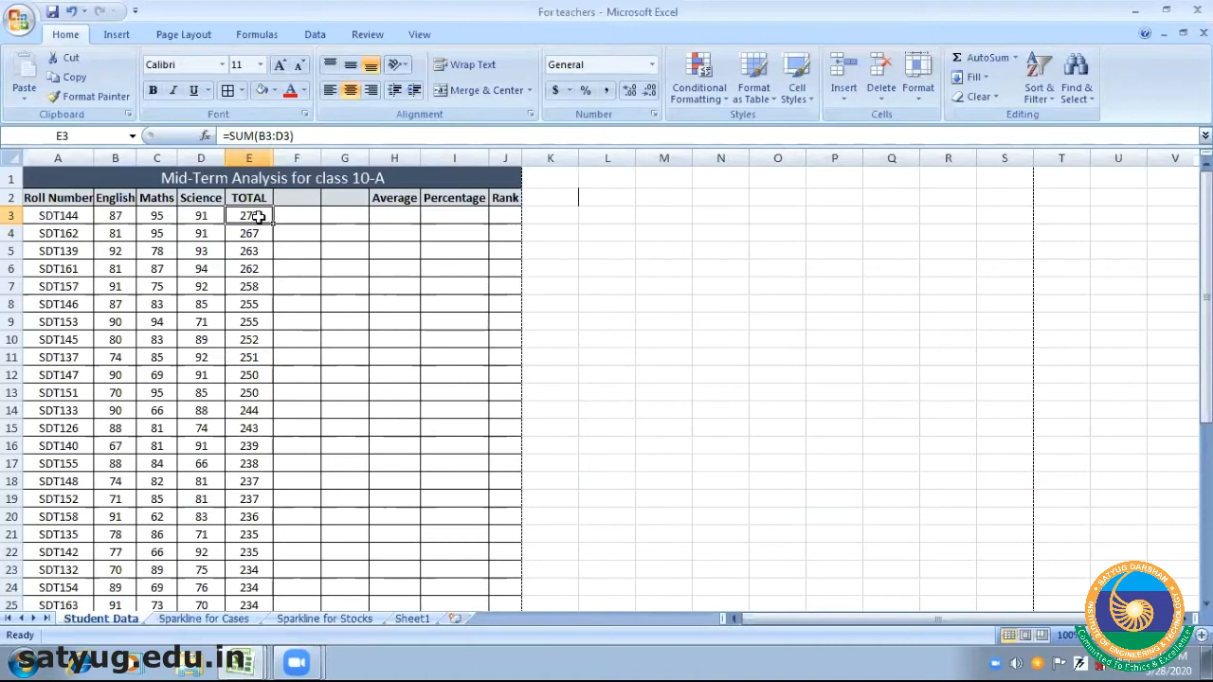
Delete the two empty columns between TOTAL and Average
left_click(349, 158)
right_click(349, 159)
left_click(398, 264)
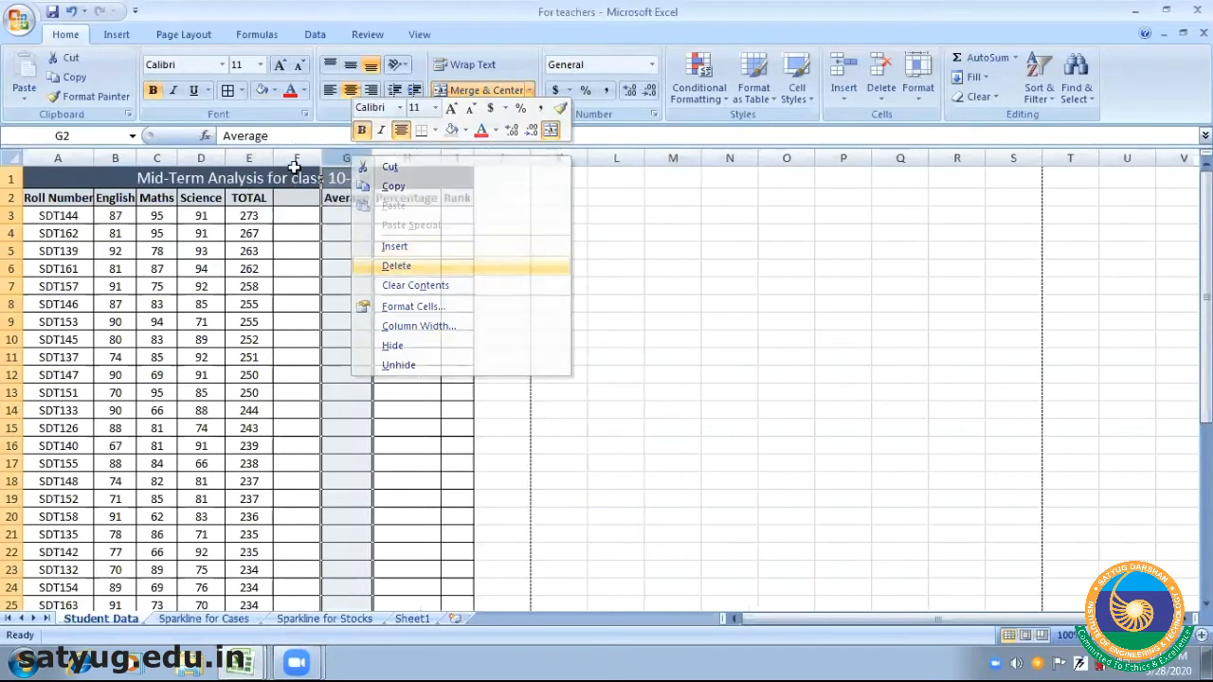
right_click(297, 157)
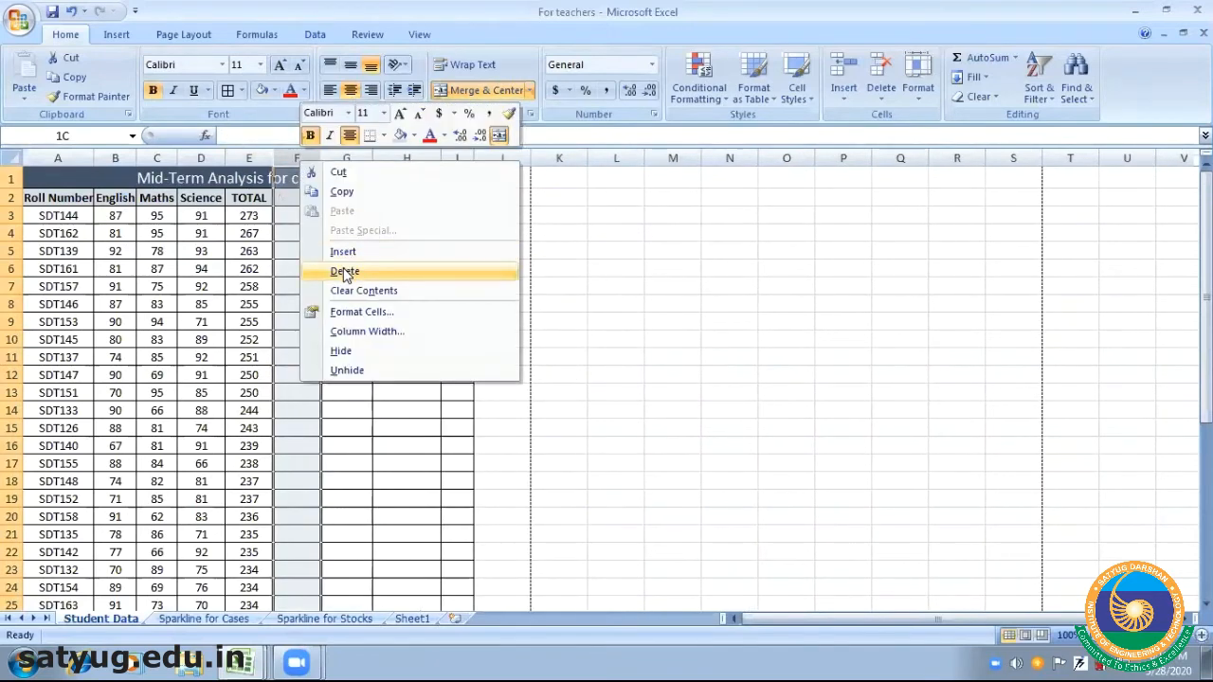
left_click(345, 272)
left_click(438, 275)
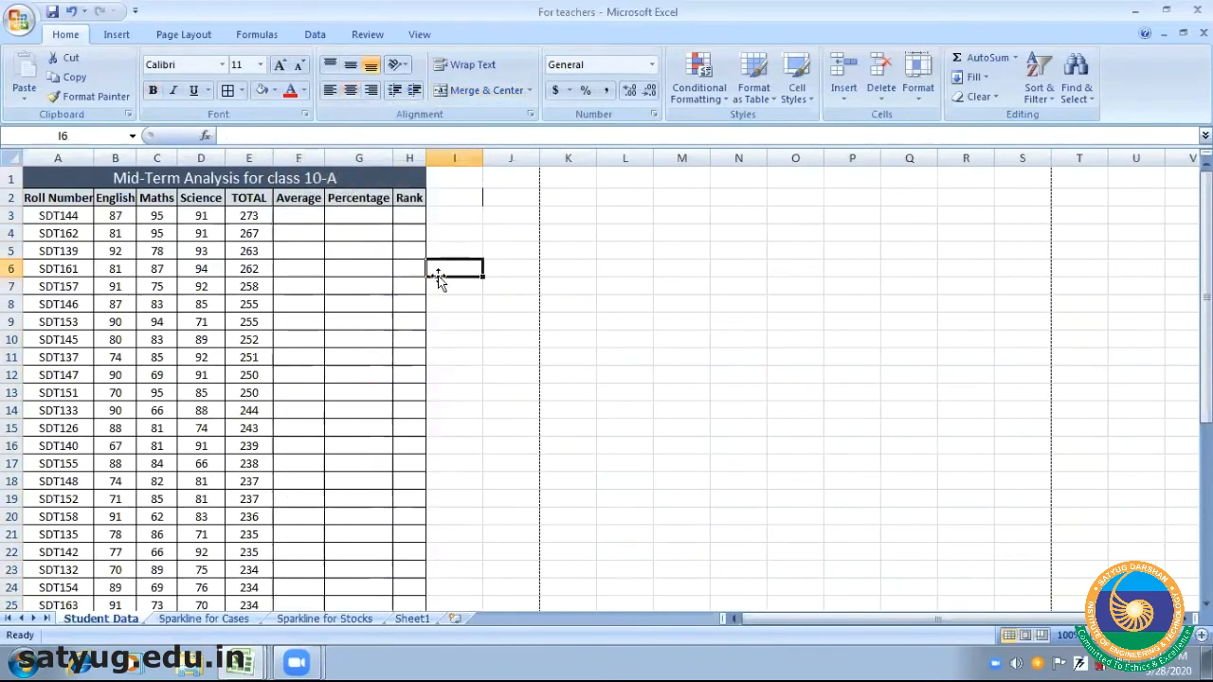
Calculate the first student's average mark in F3 with the formula =AVERAGE(B3:D3)
left_click(295, 216)
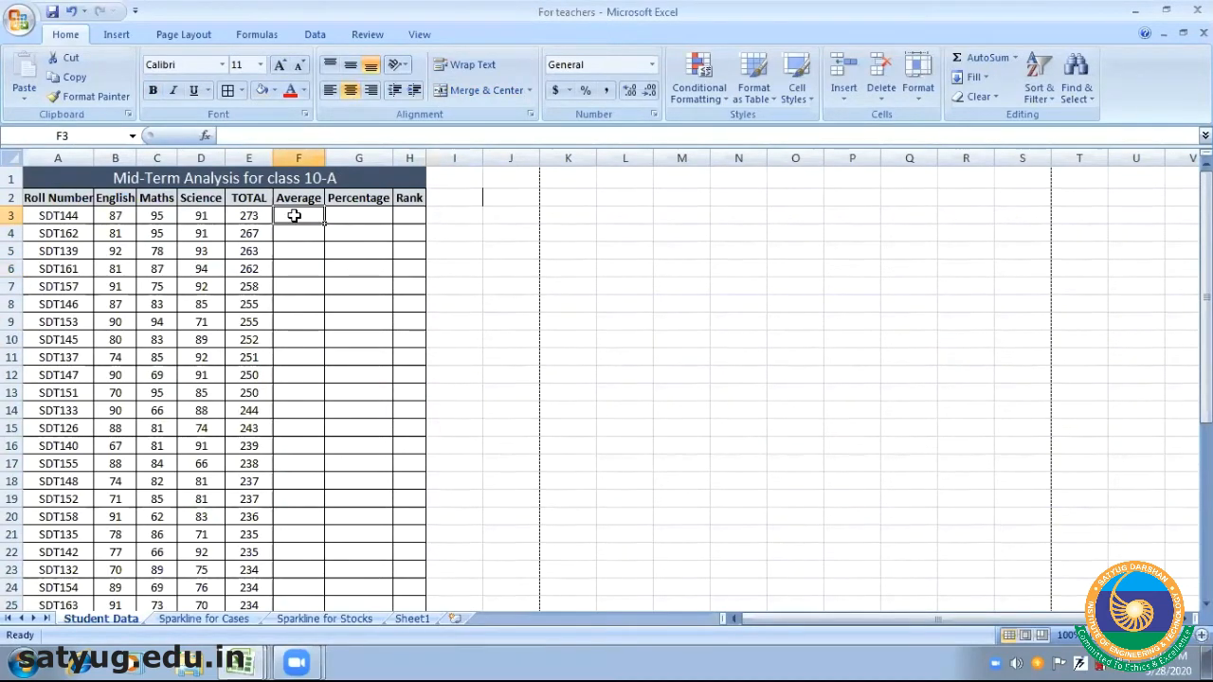
type("=A")
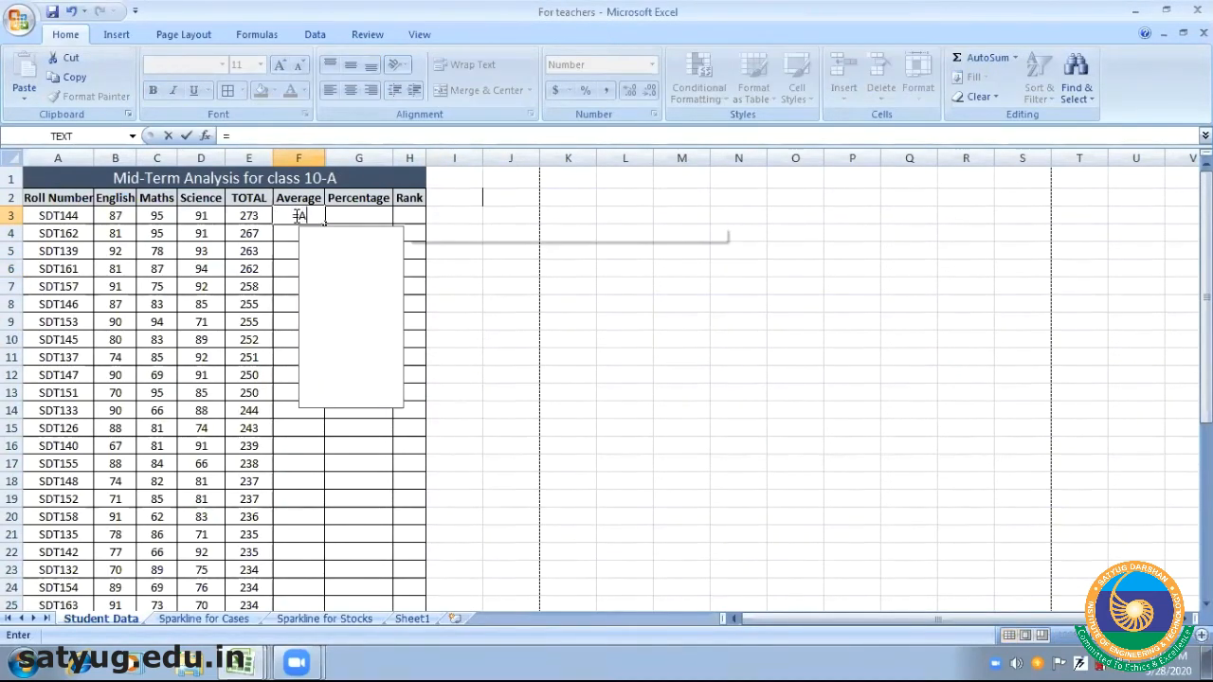
type("VERAGE(")
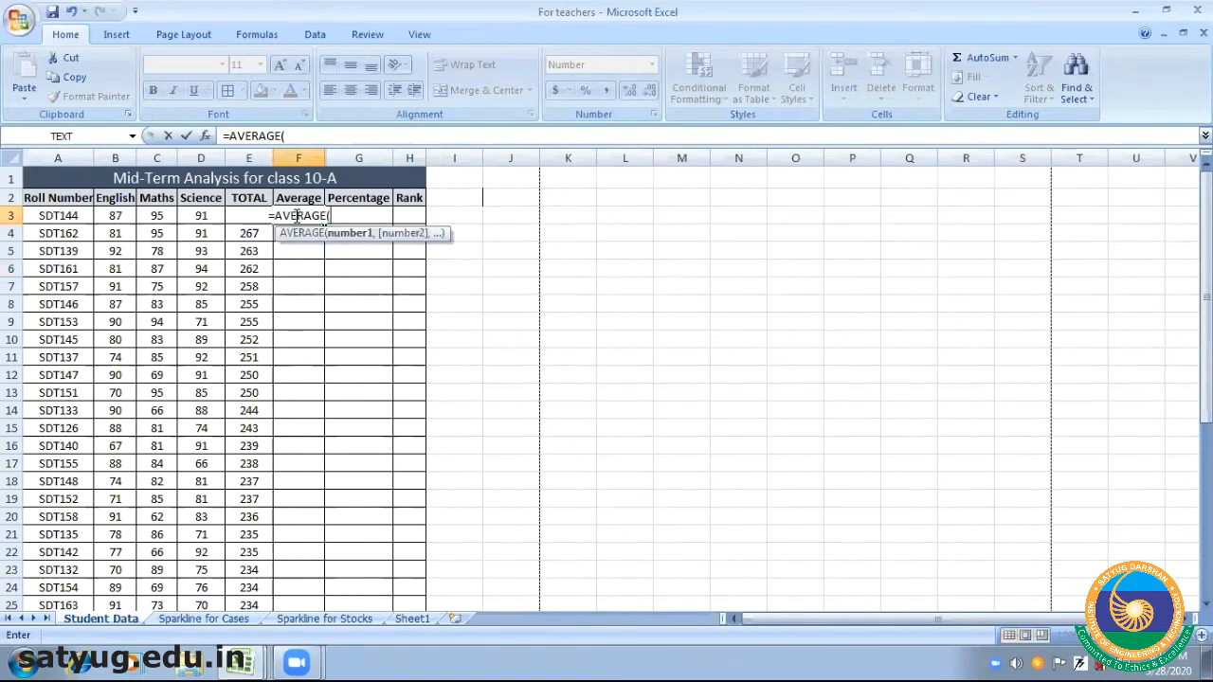
left_click_drag(114, 216, 201, 216)
type(")")
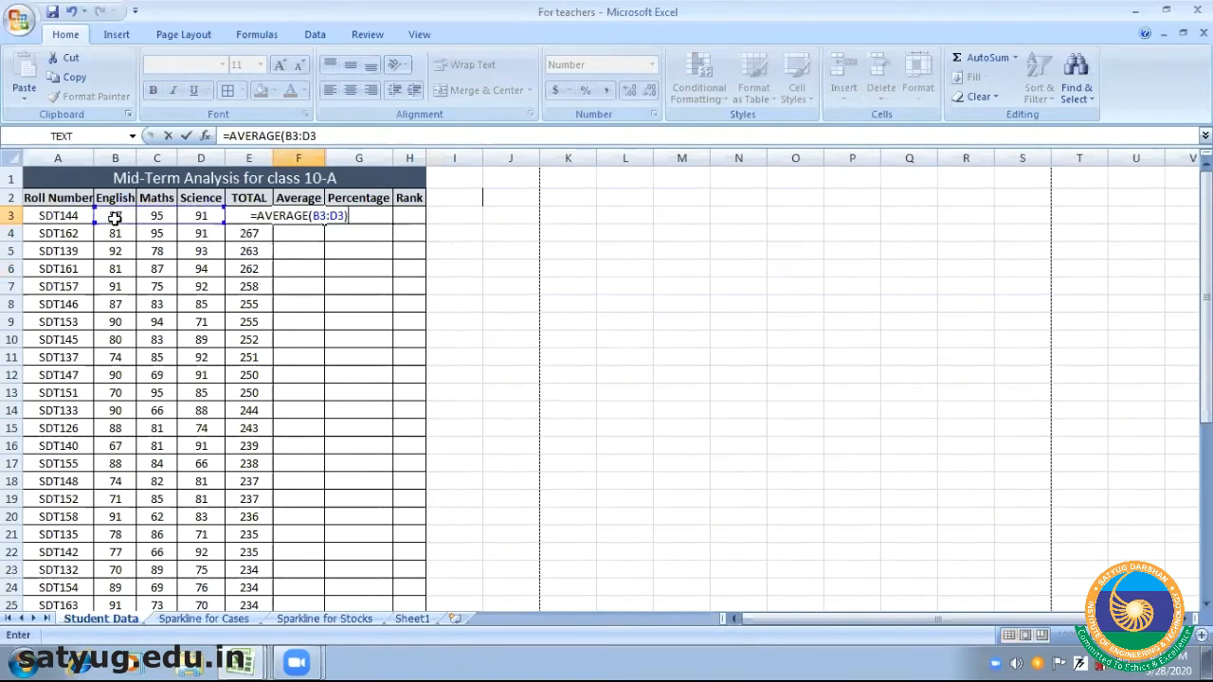
key("Return")
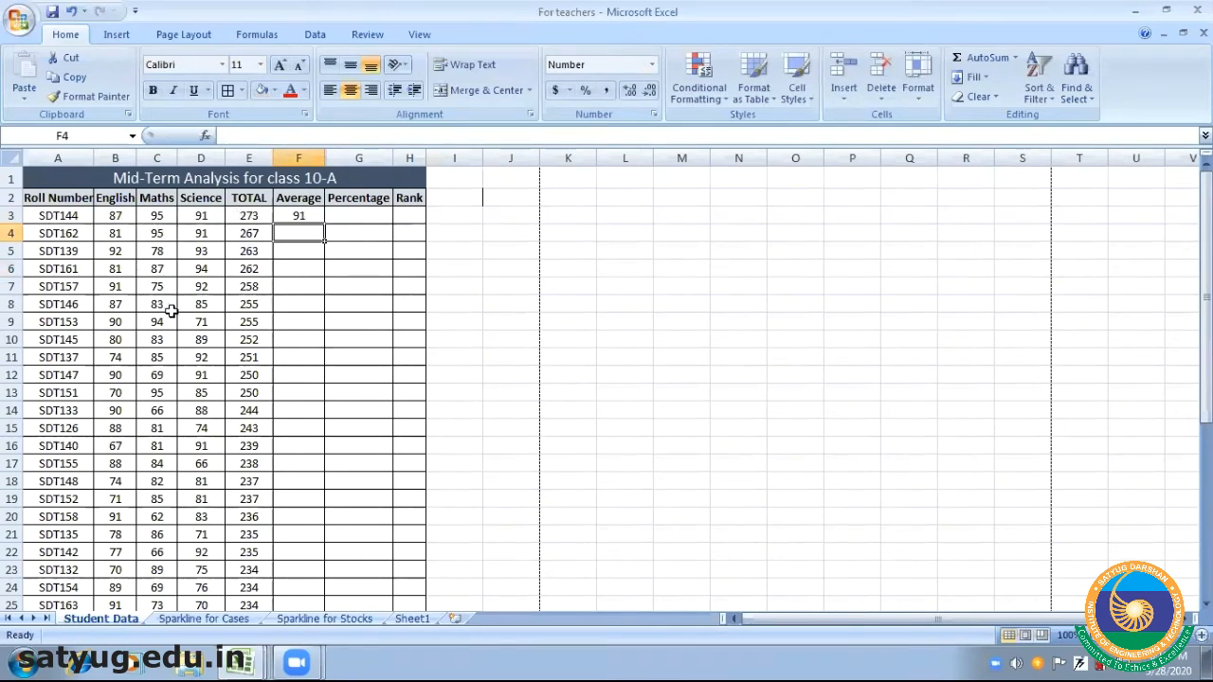
Fill the AVERAGE formula from F3 down the Average column for all students
left_click(301, 217)
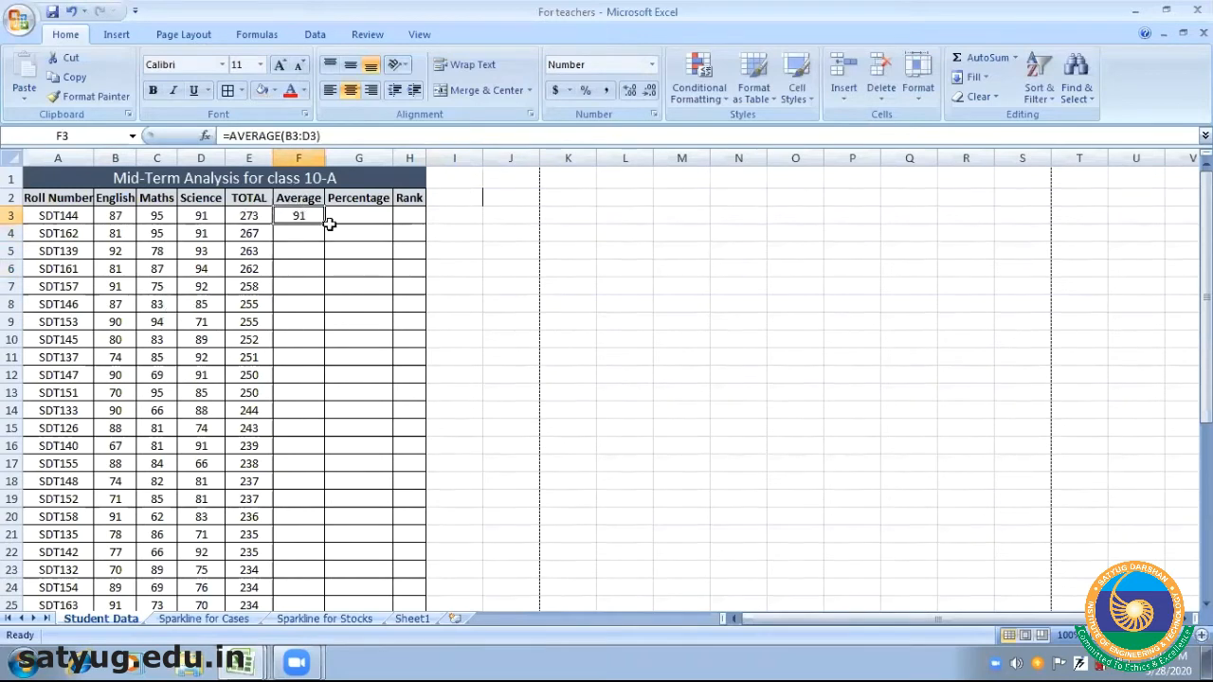
left_click_drag(323, 224, 326, 351)
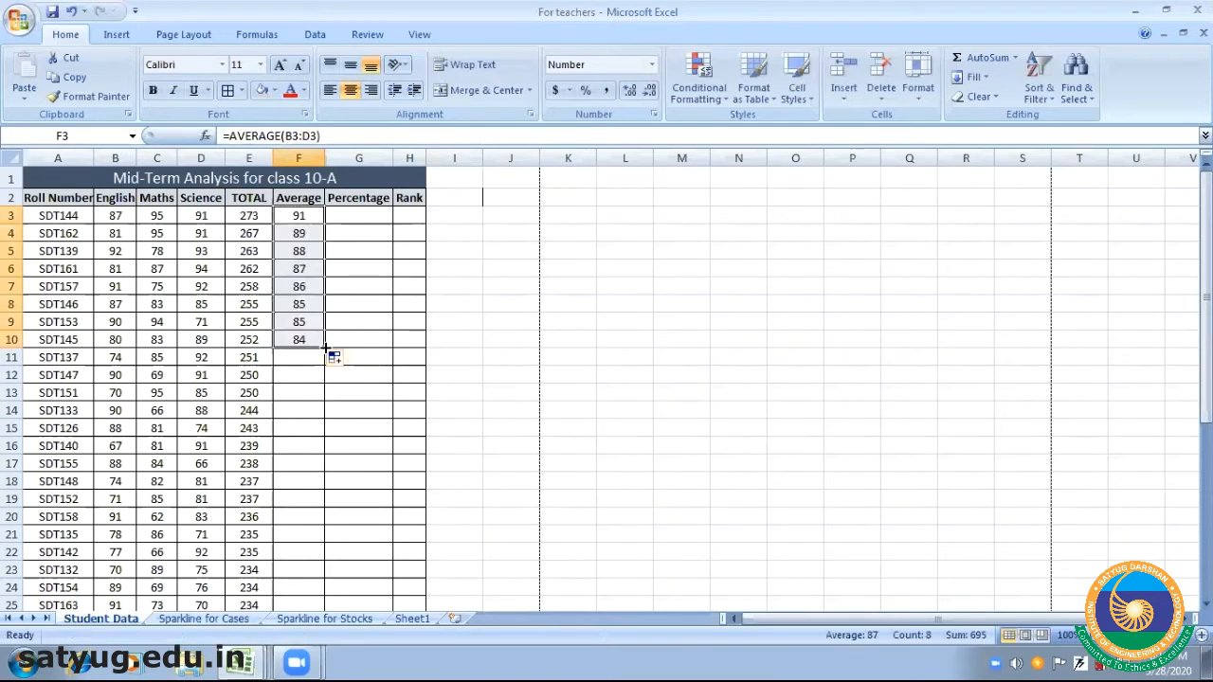
double_click(324, 347)
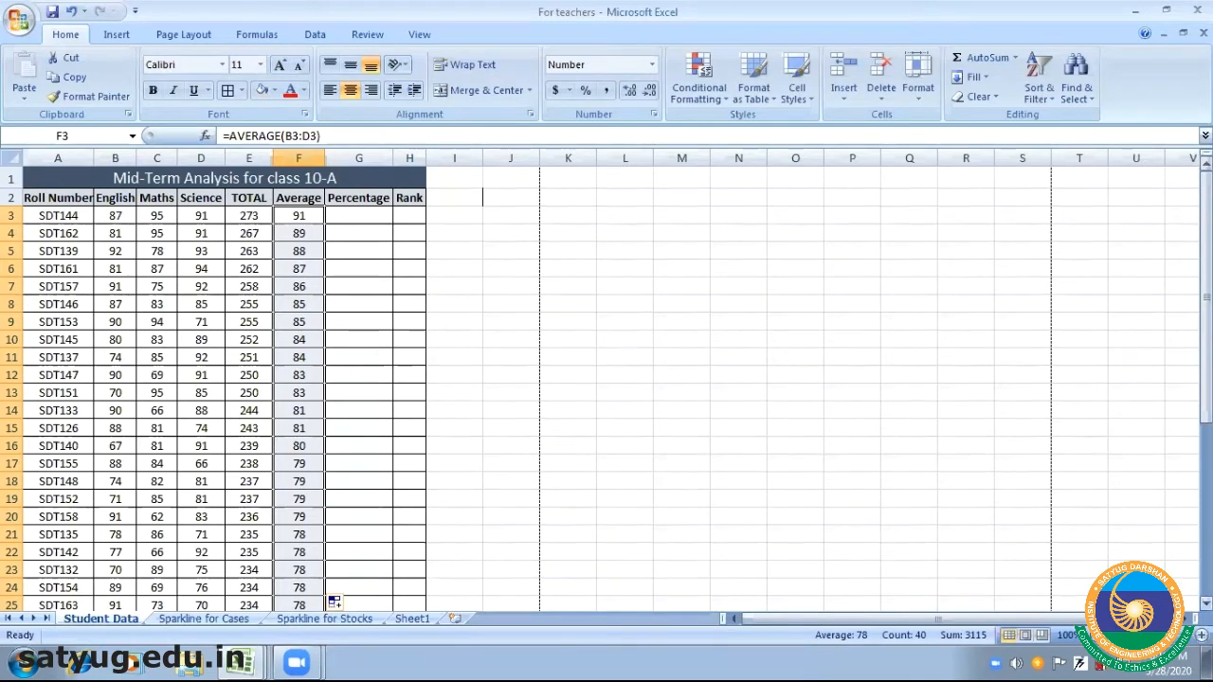
mouse_move(1206, 275)
left_mouse_down()
mouse_move(1206, 437)
mouse_move(1205, 268)
left_mouse_up()
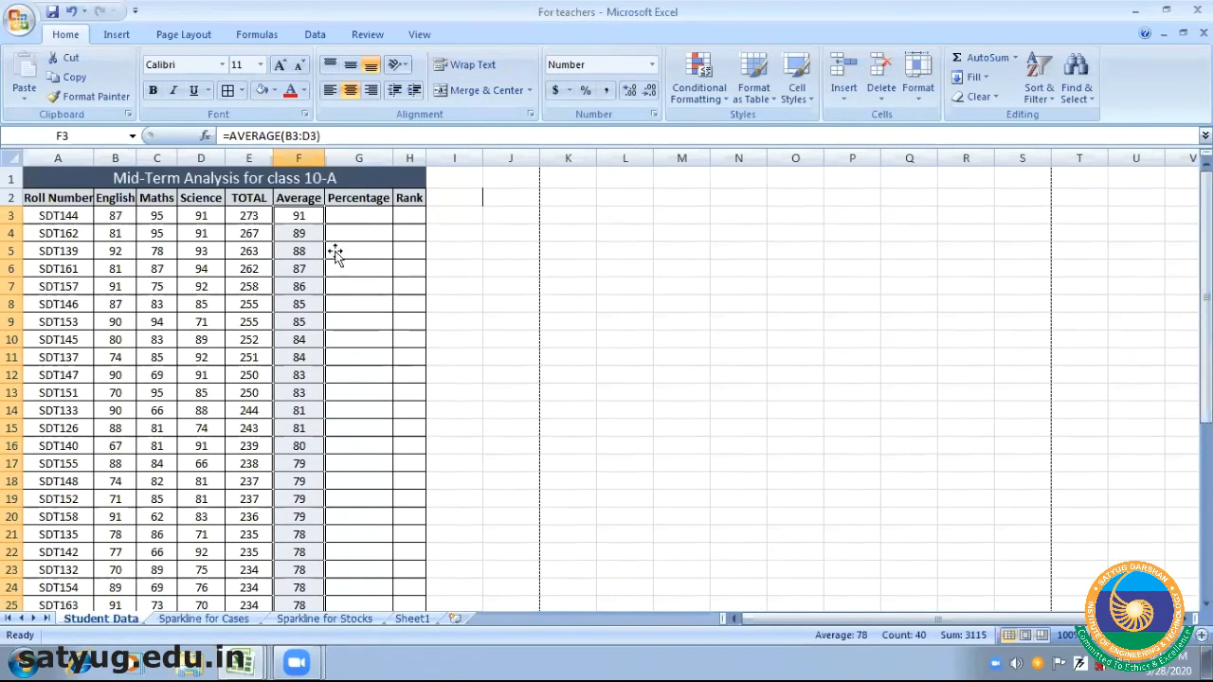
Calculate the first student's percentage in G3 with the formula =F3/100, formatted as Percentage
left_click(302, 249)
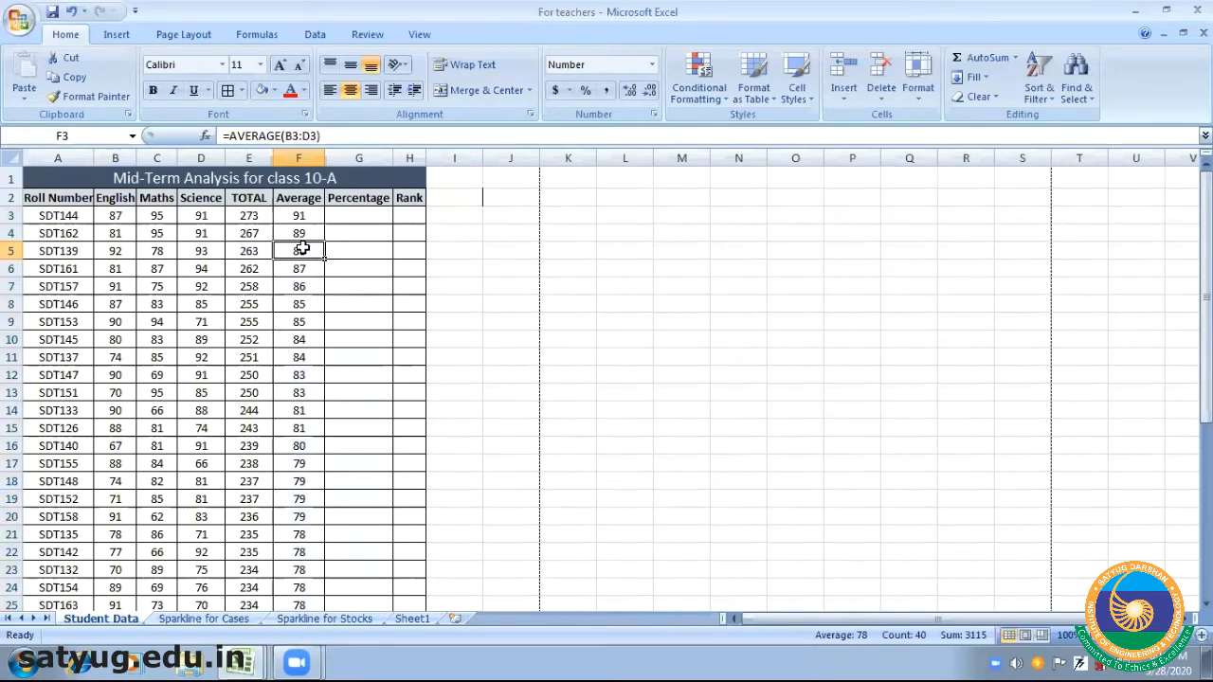
left_click(365, 216)
key("ctrl+shift+5")
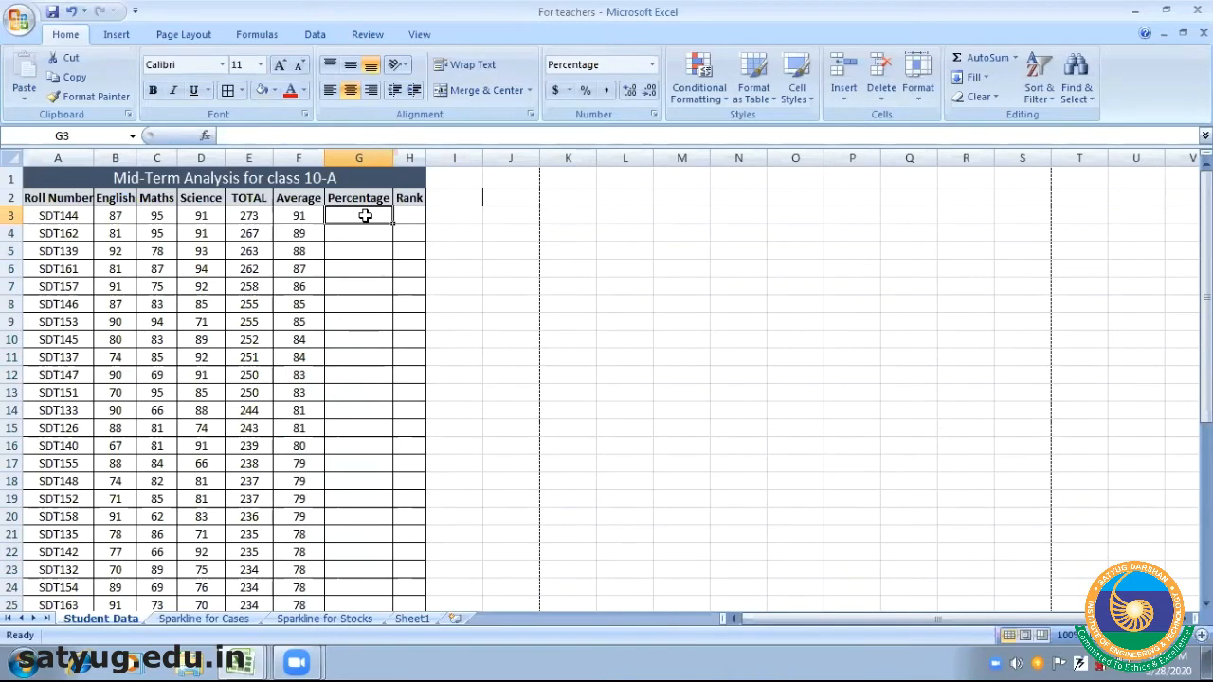
type("=")
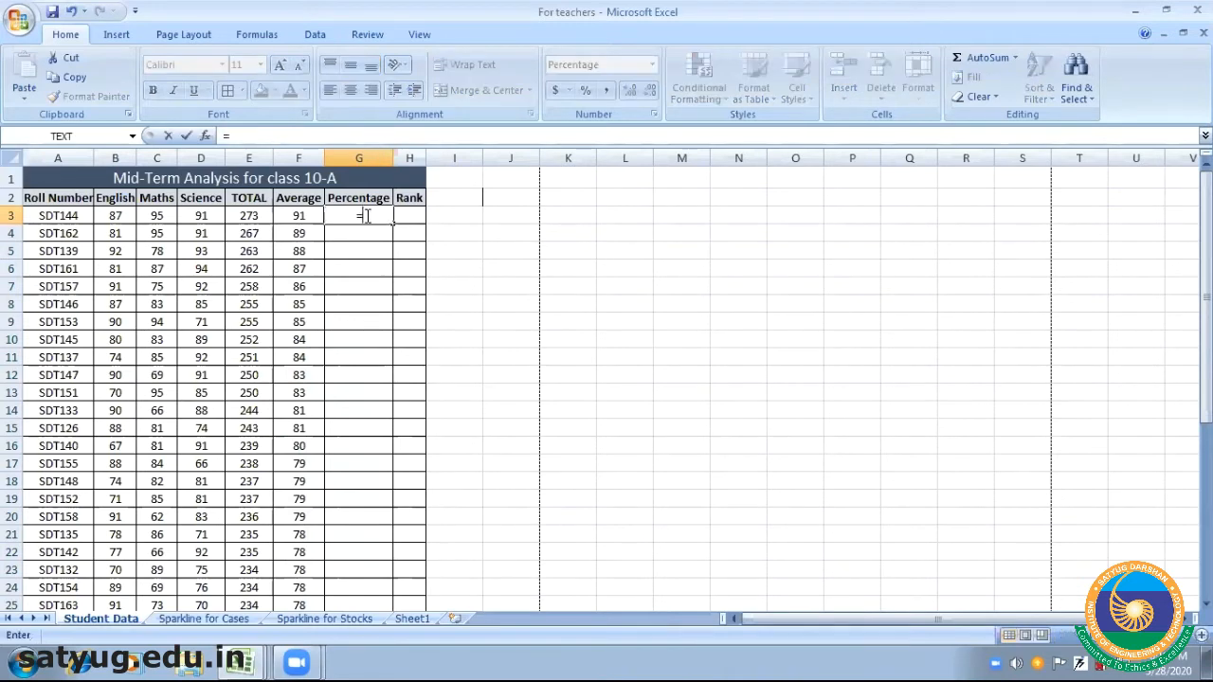
left_click(297, 216)
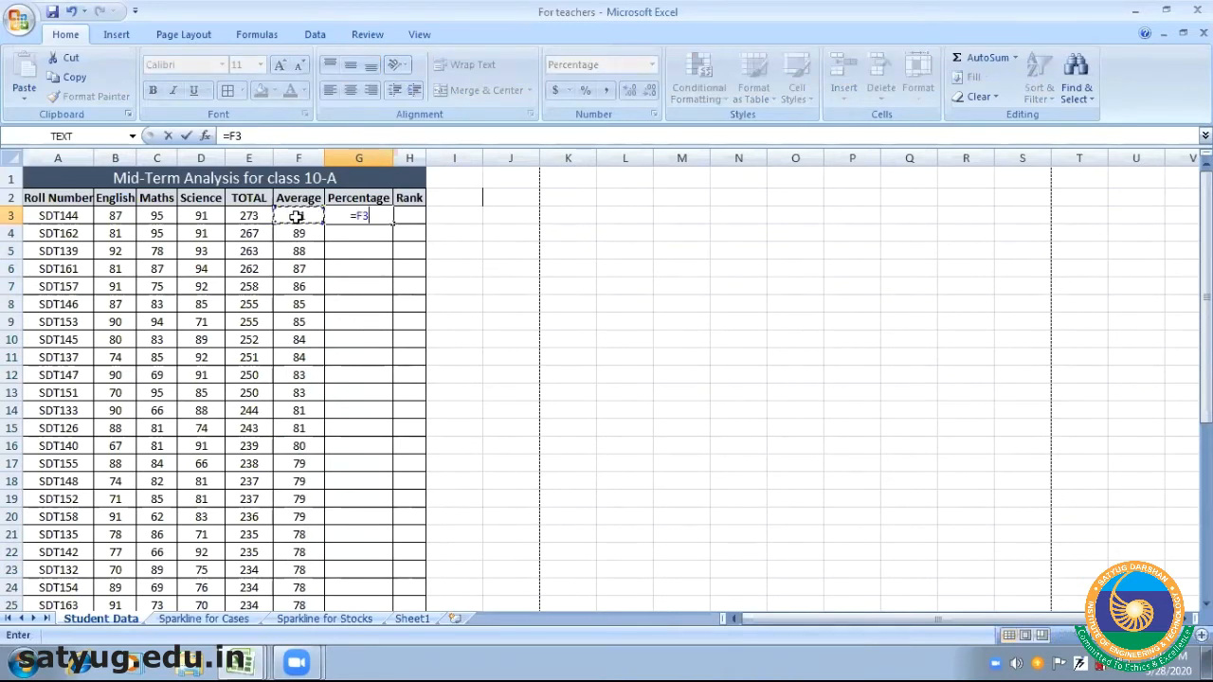
type("/100")
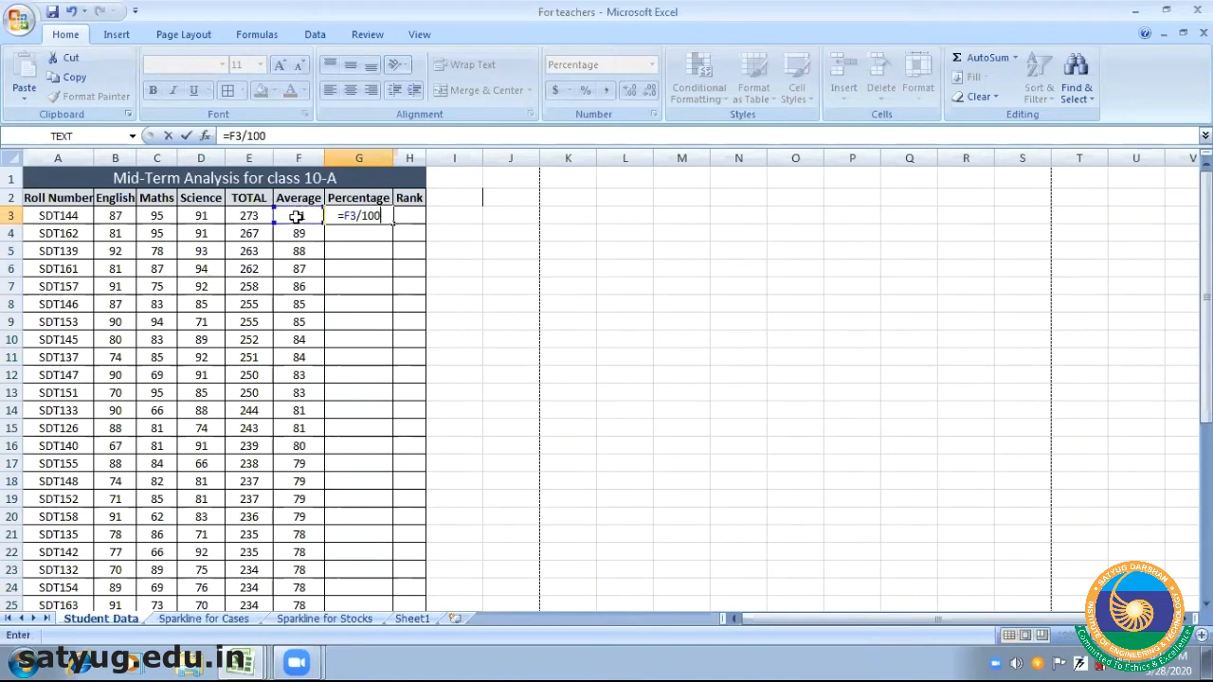
key("Return")
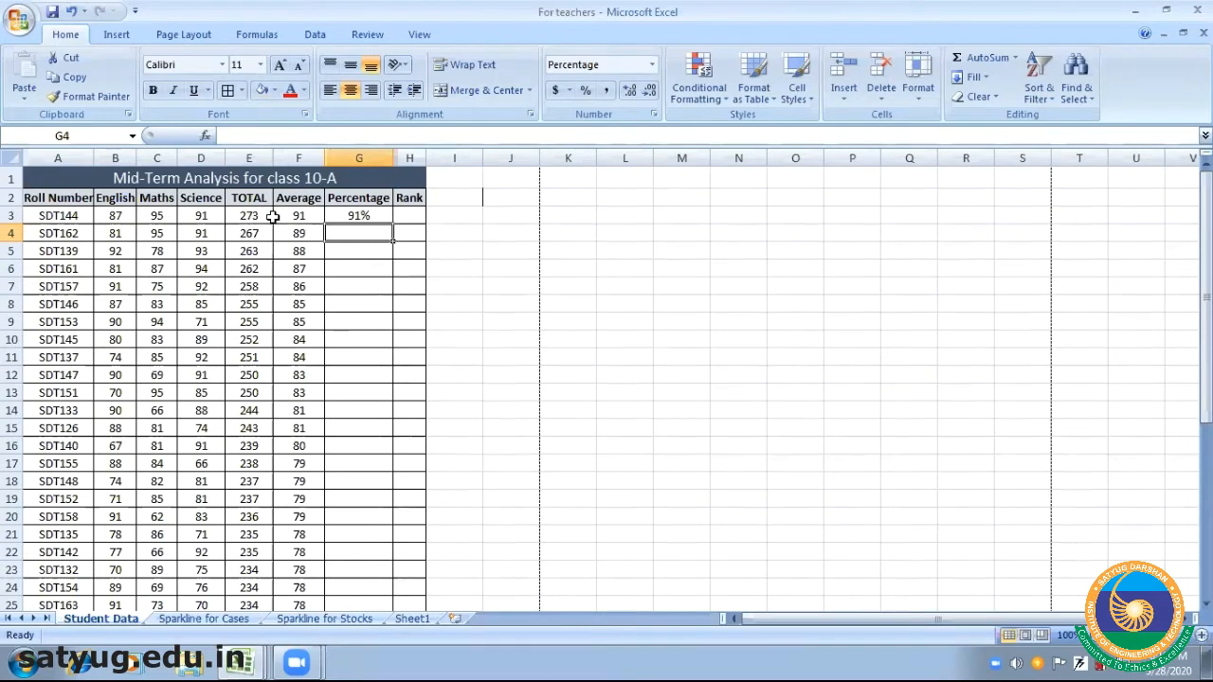
Fill the percentage formula from G3 down the Percentage column for all students and widen the Rank column slightly
left_click(360, 216)
double_click(392, 222)
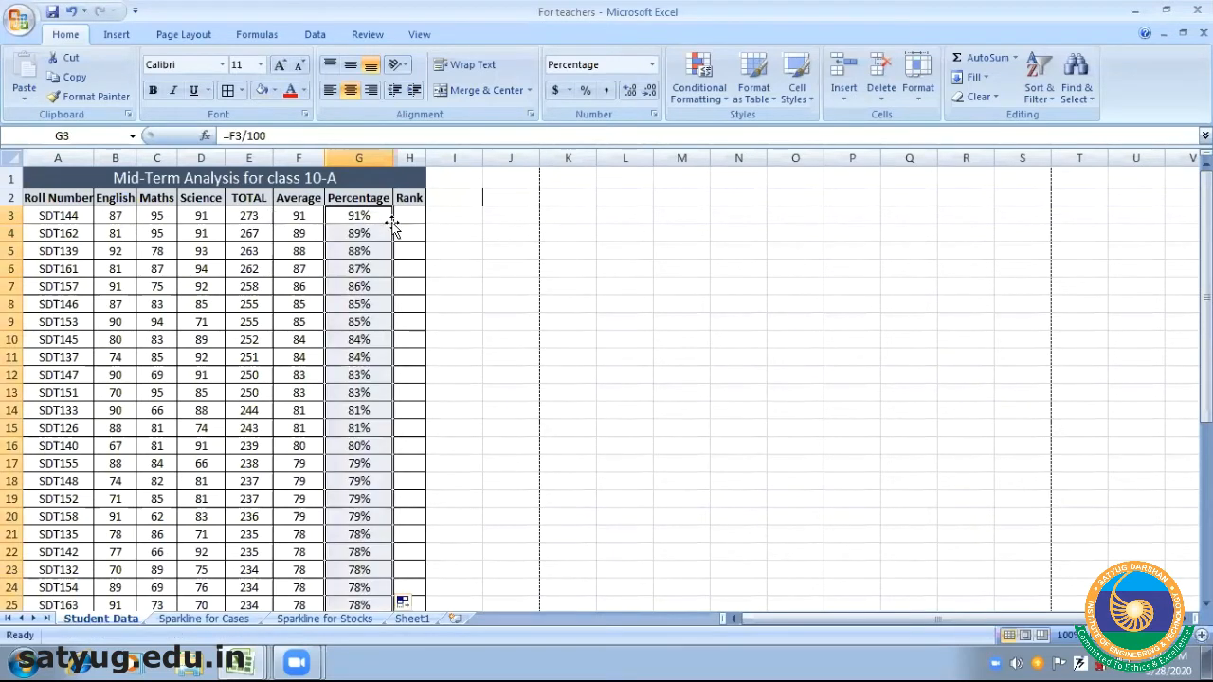
left_click(533, 340)
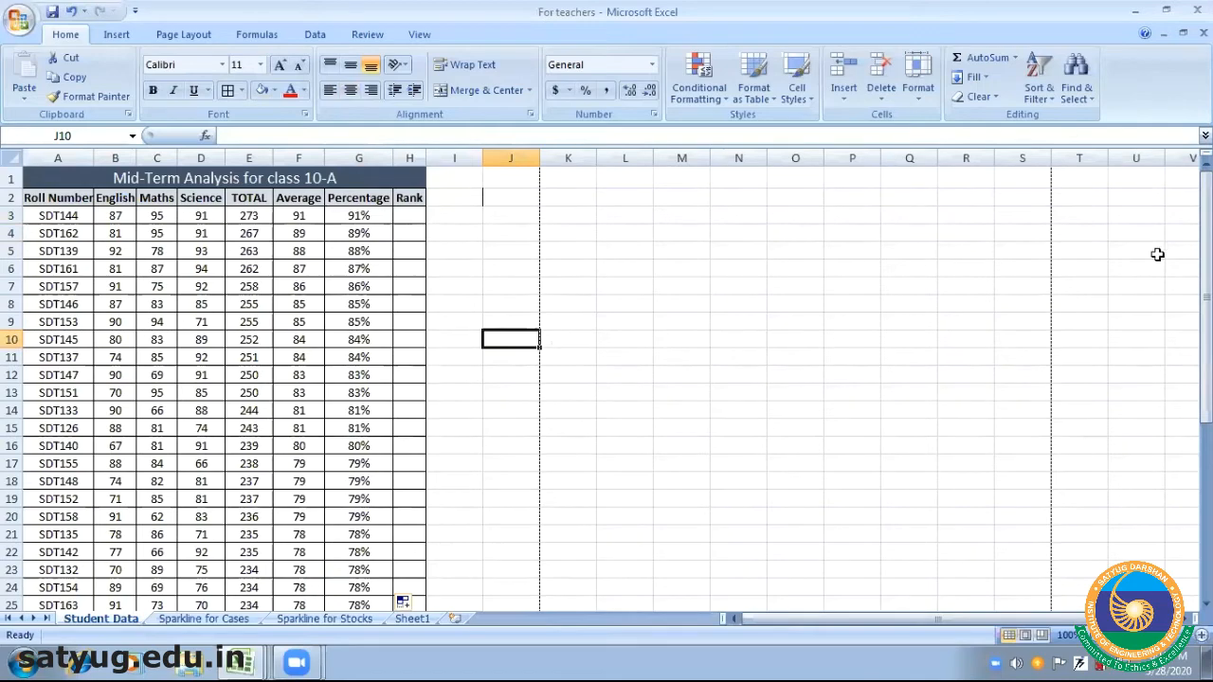
left_click_drag(1205, 243, 1205, 305)
left_click_drag(1206, 243, 1206, 180)
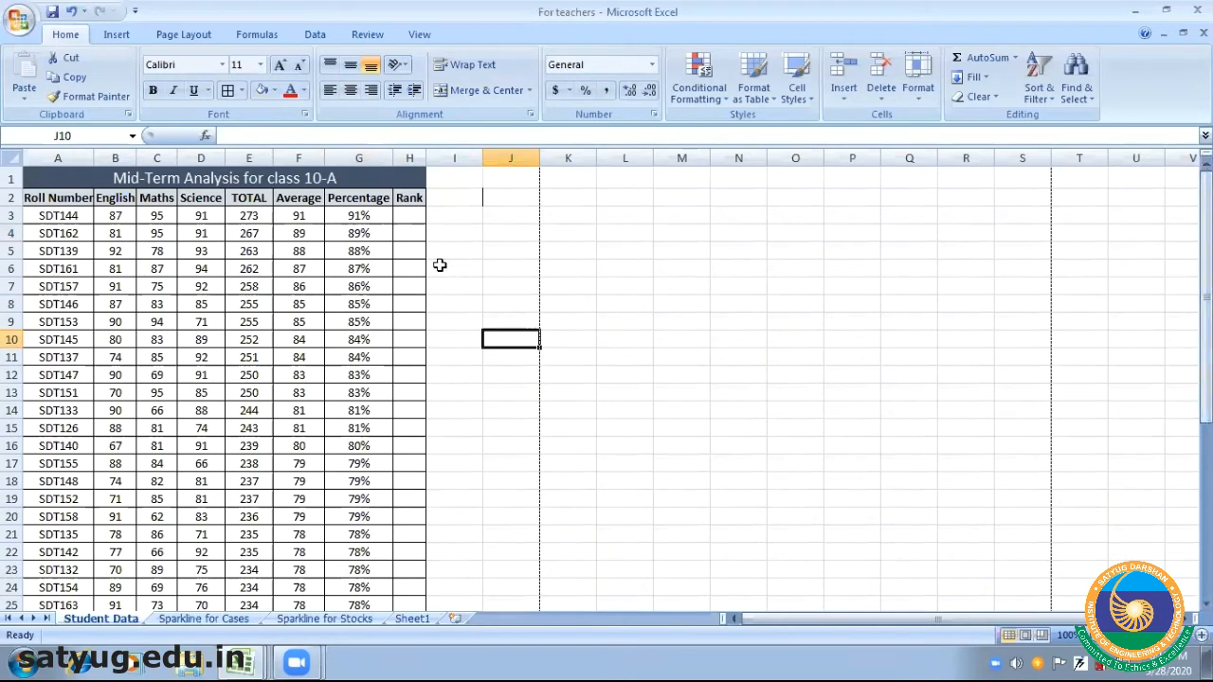
left_click_drag(426, 159, 444, 163)
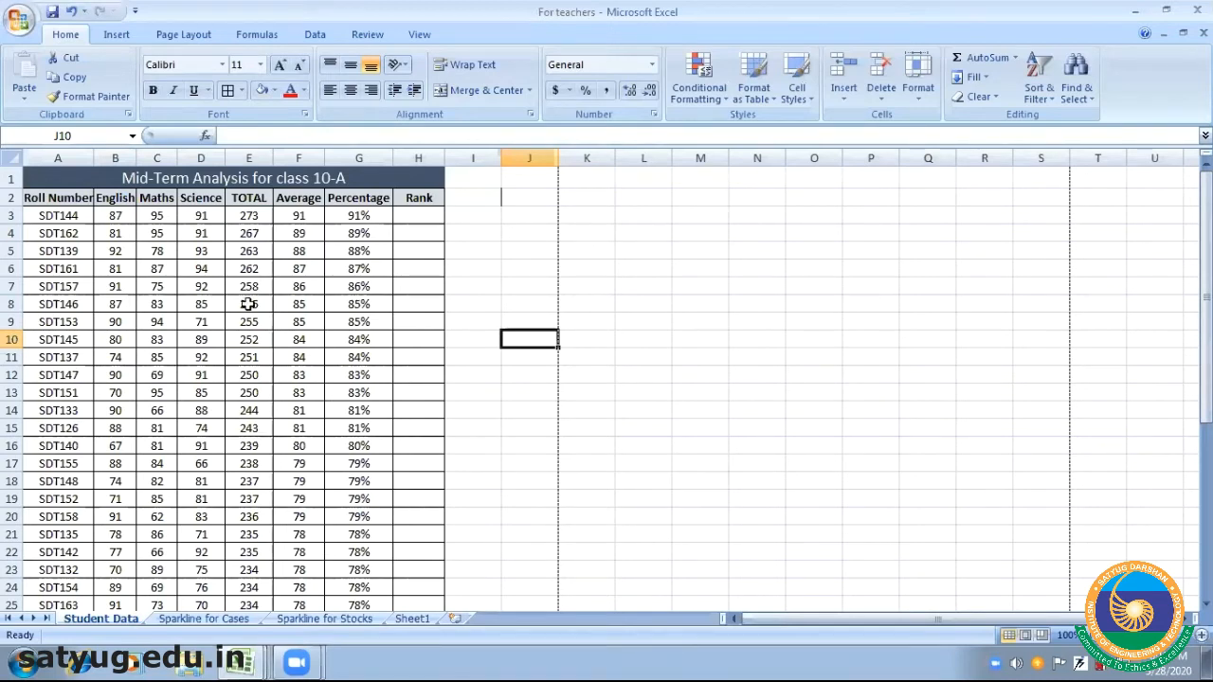
Rank the first student by percentage in descending order in H3 with the formula =RANK(G3,G3:G42,0)
left_click(376, 219)
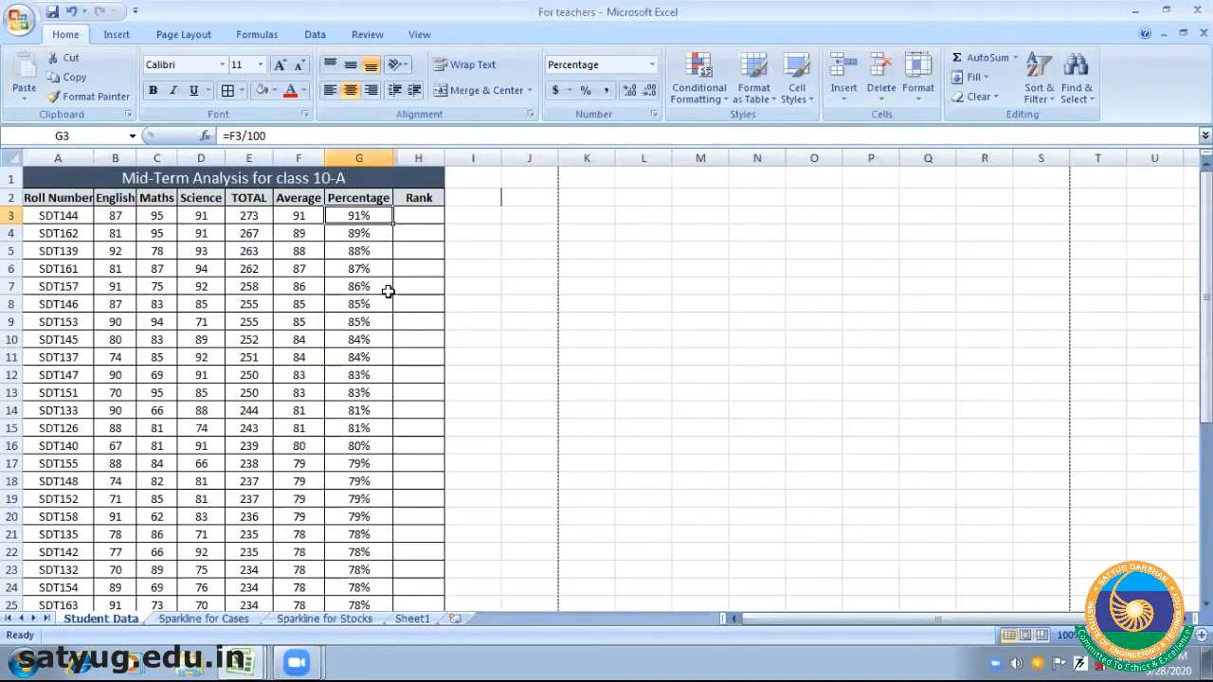
left_click(413, 216)
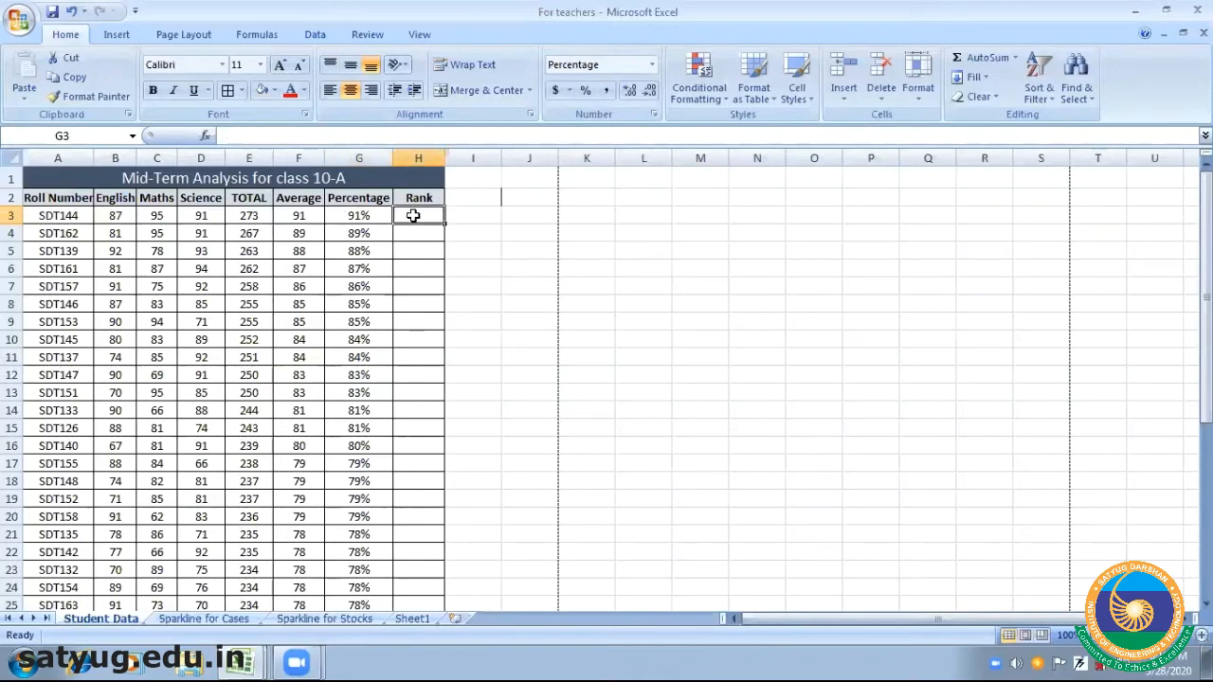
type("=")
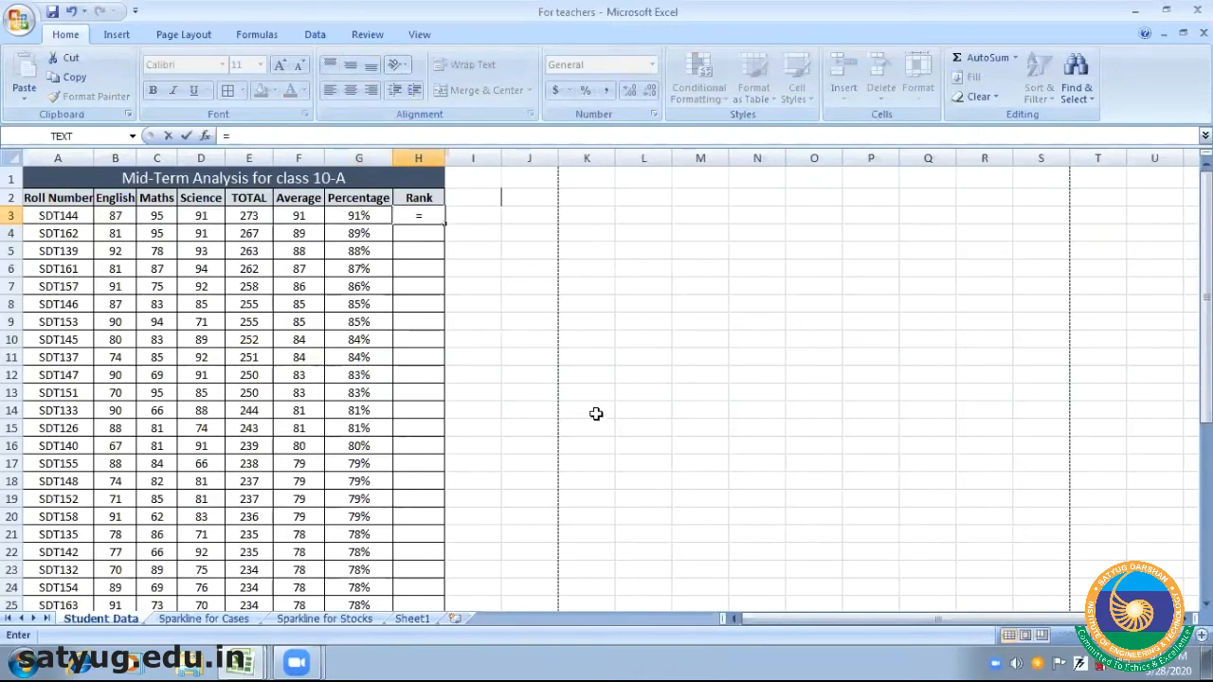
type("RAN")
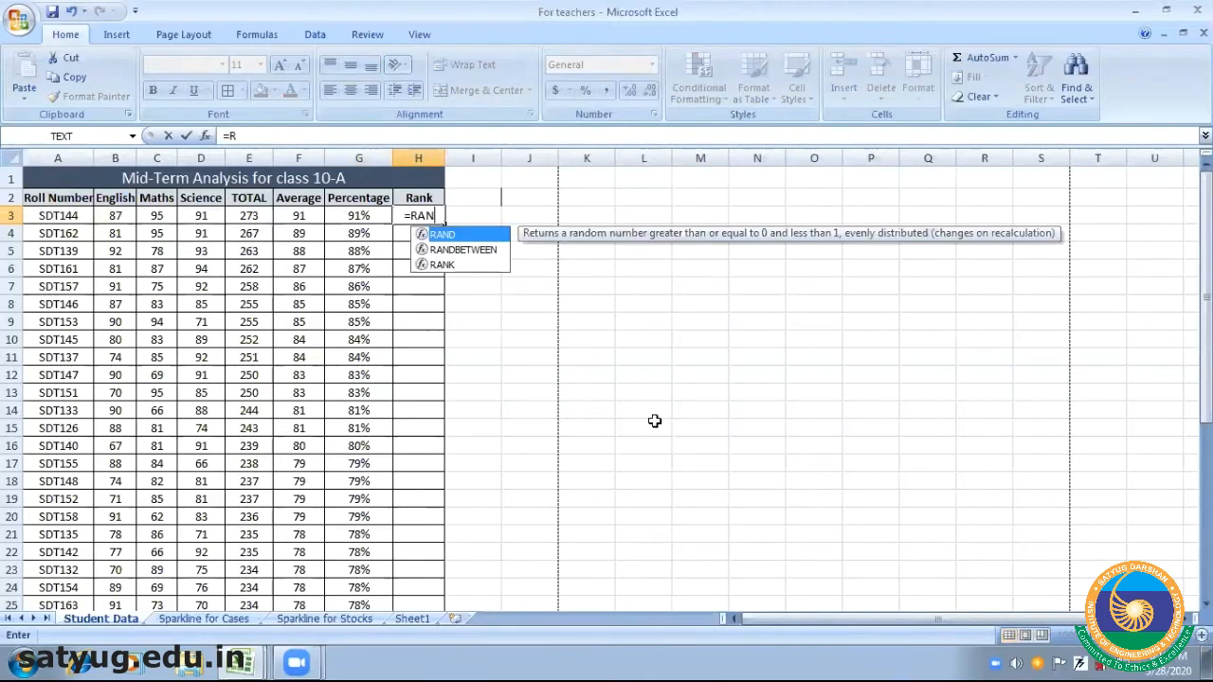
type("K(")
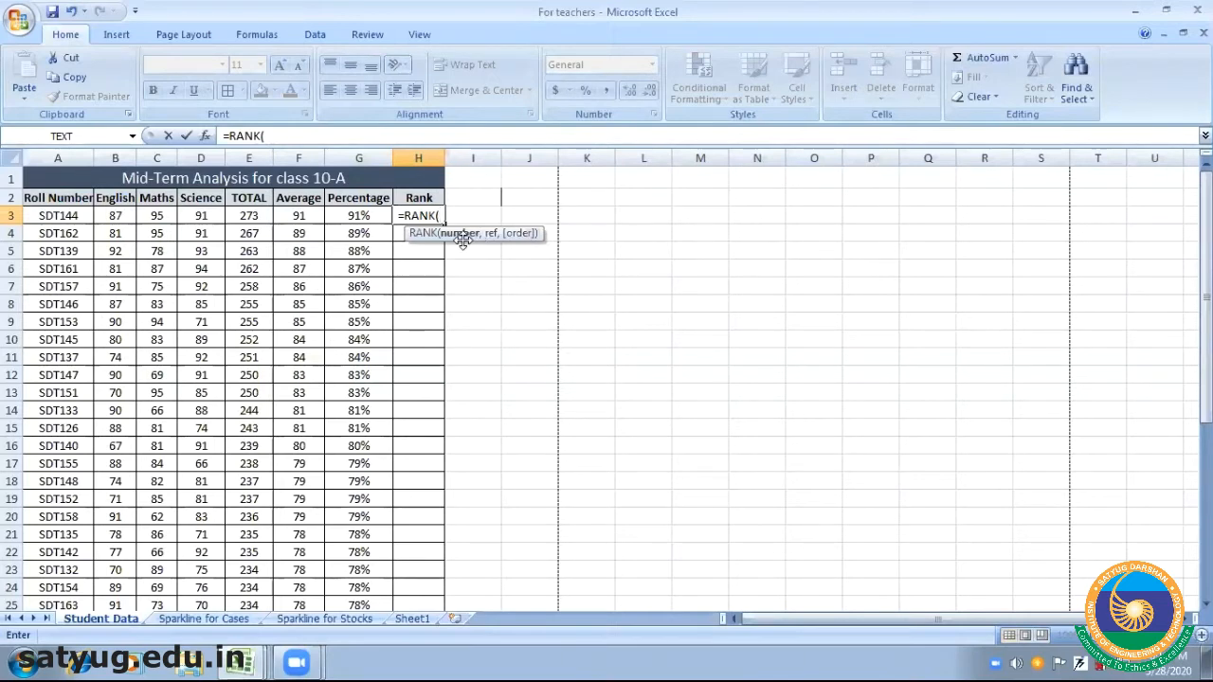
left_click(357, 215)
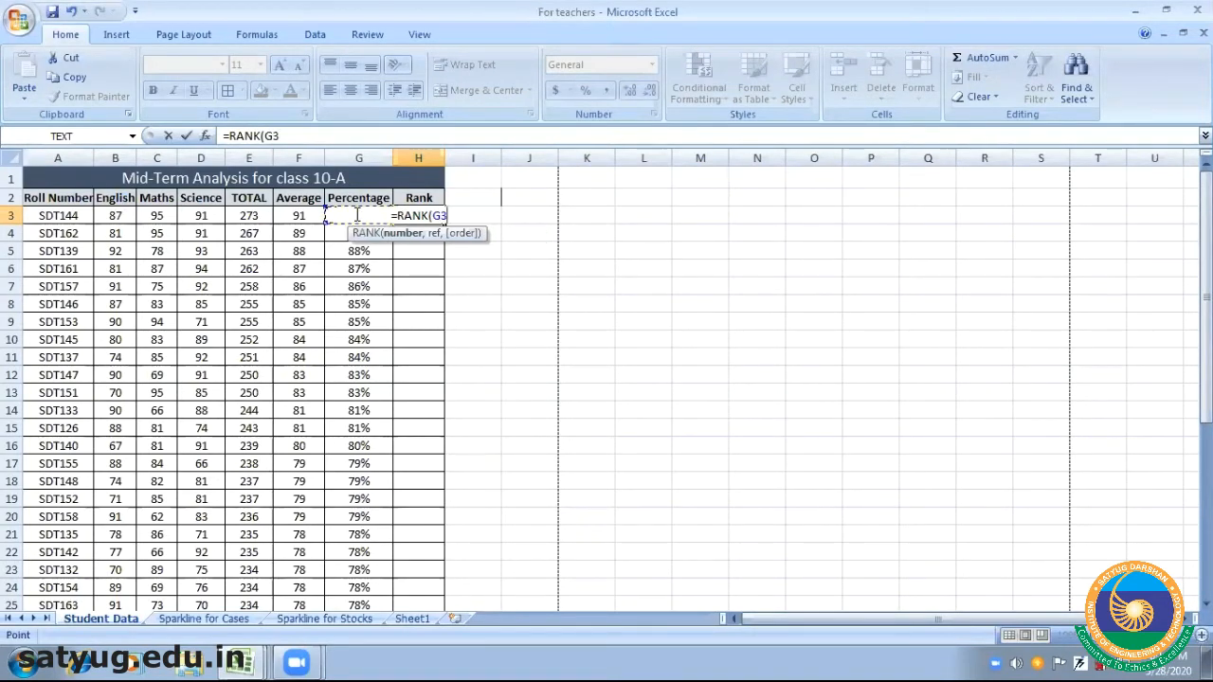
type(",")
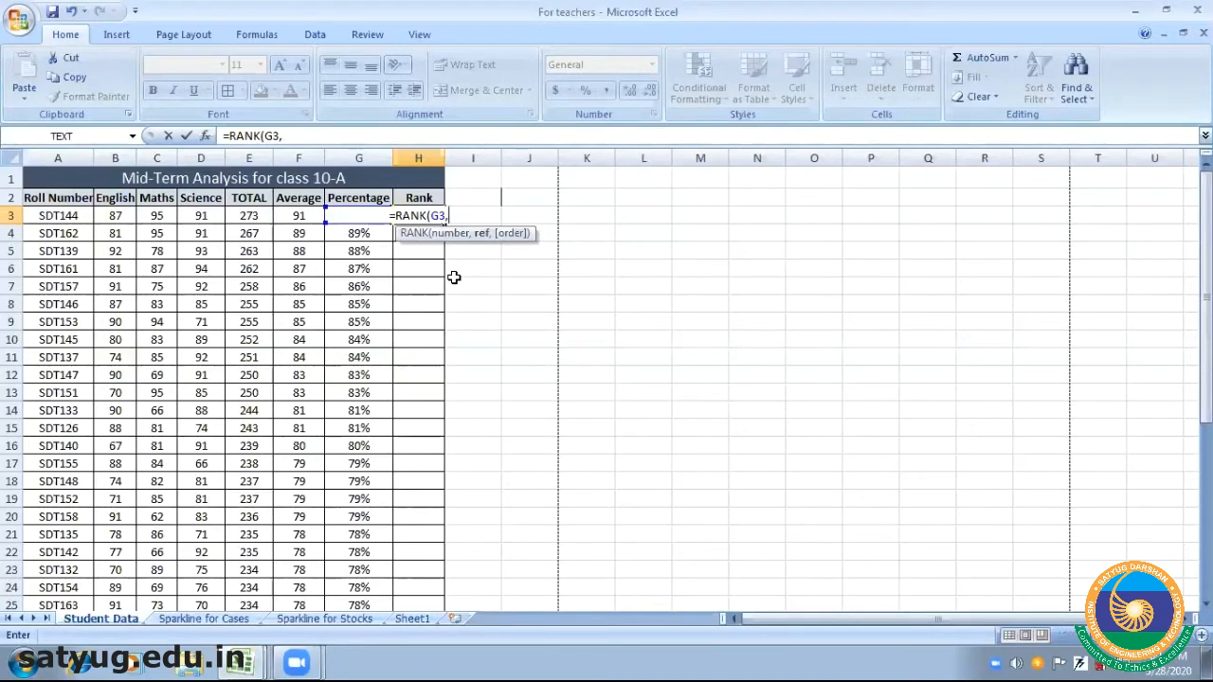
left_click(354, 198)
key("Down")
key("shift+Down")
key("shift+Down")
key("shift+Down")
key("shift+Down")
key("shift+Down")
key("shift+Down")
key("shift+Down")
key("shift+Down")
key("shift+Down")
key("shift+Down")
key("shift+Down")
key("shift+Down")
key("shift+Down")
key("shift+Down")
key("shift+Down")
key("shift+Down")
key("shift+Down")
key("shift+Down")
key("shift+Down")
key("shift+Down")
key("shift+Down")
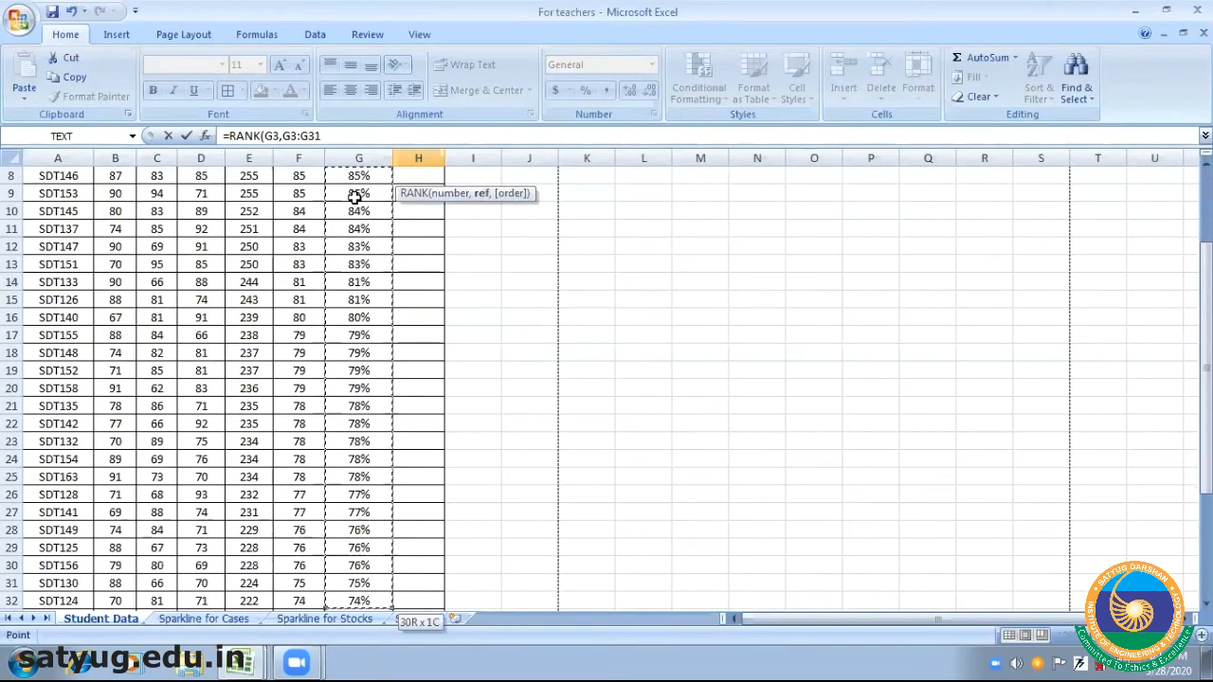
key("shift+Down")
key("shift+Down")
key("shift+Down")
key("shift+Down")
key("shift+Down")
key("shift+Down")
key("shift+Down")
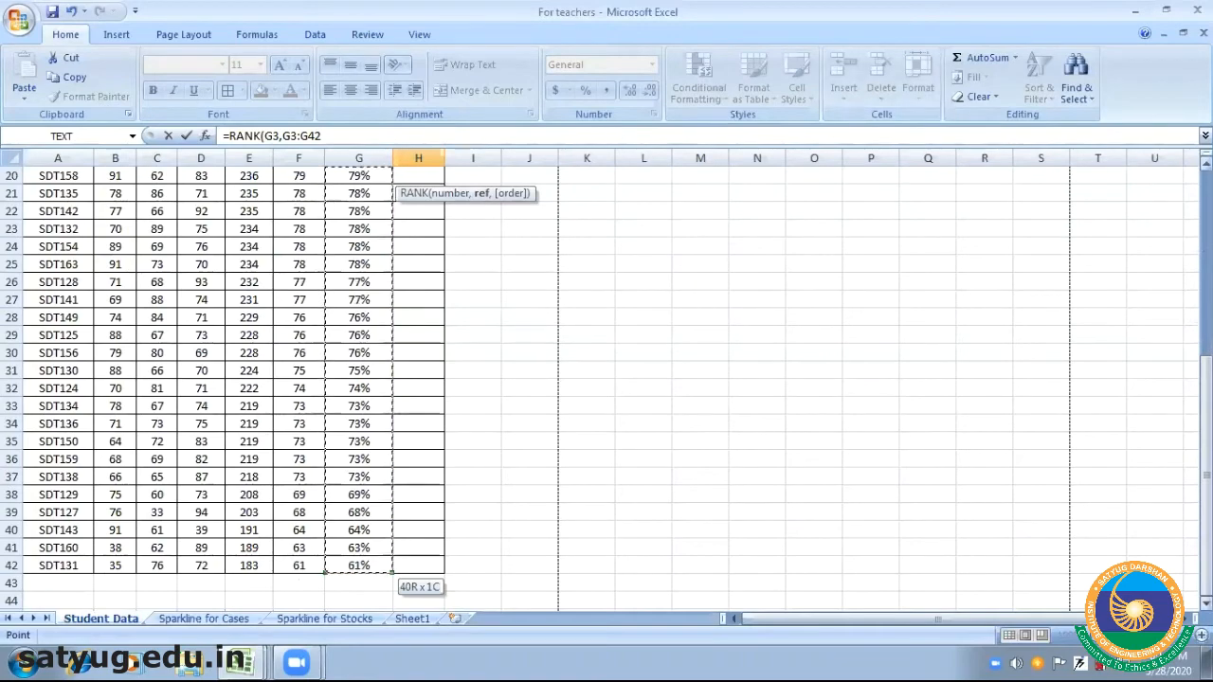
left_click(1206, 157)
scroll(606, 379, "up", 4)
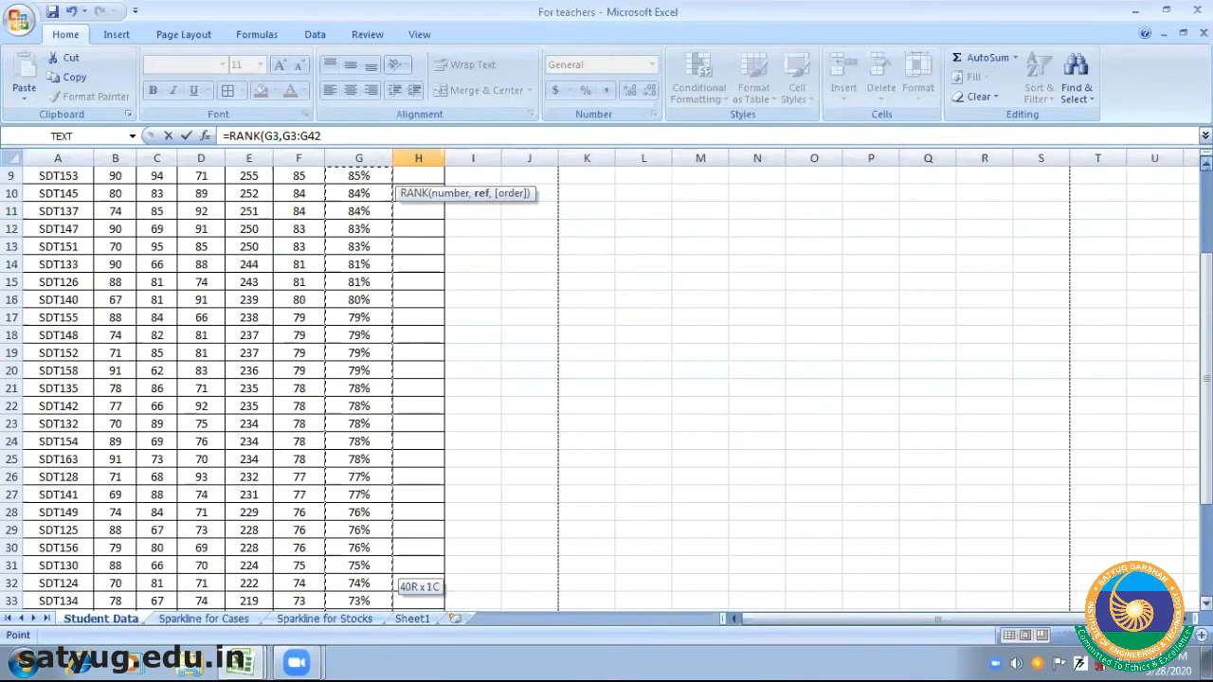
scroll(606, 379, "up", 2)
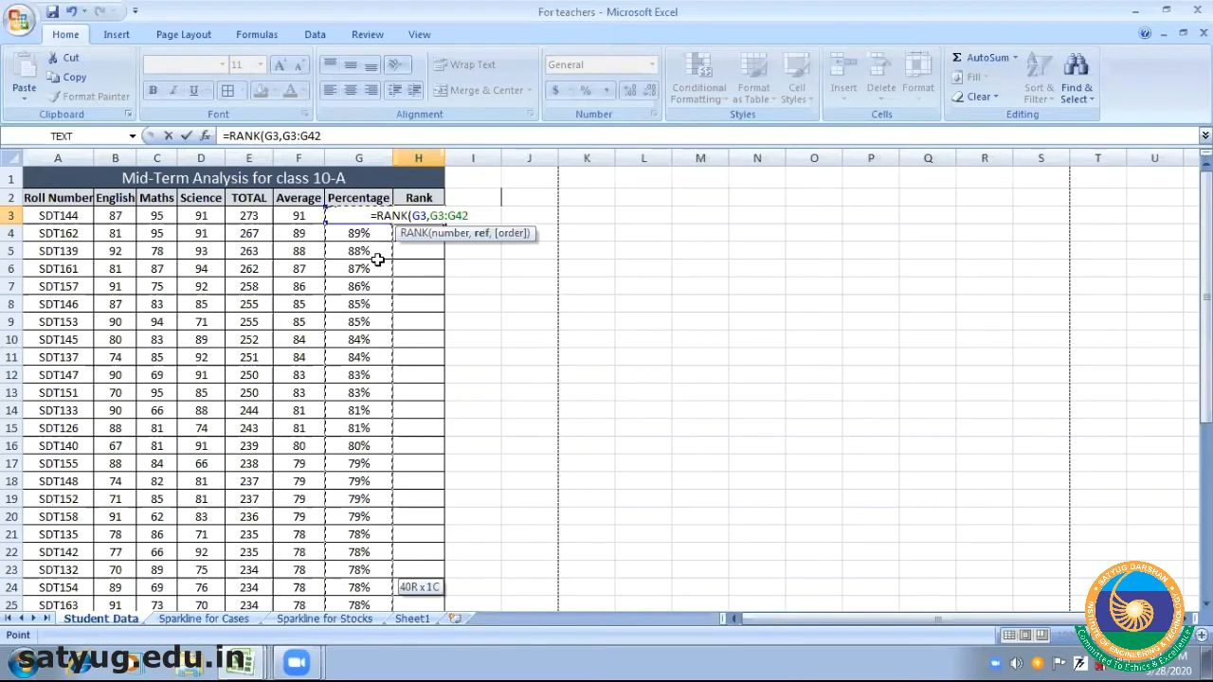
type(",")
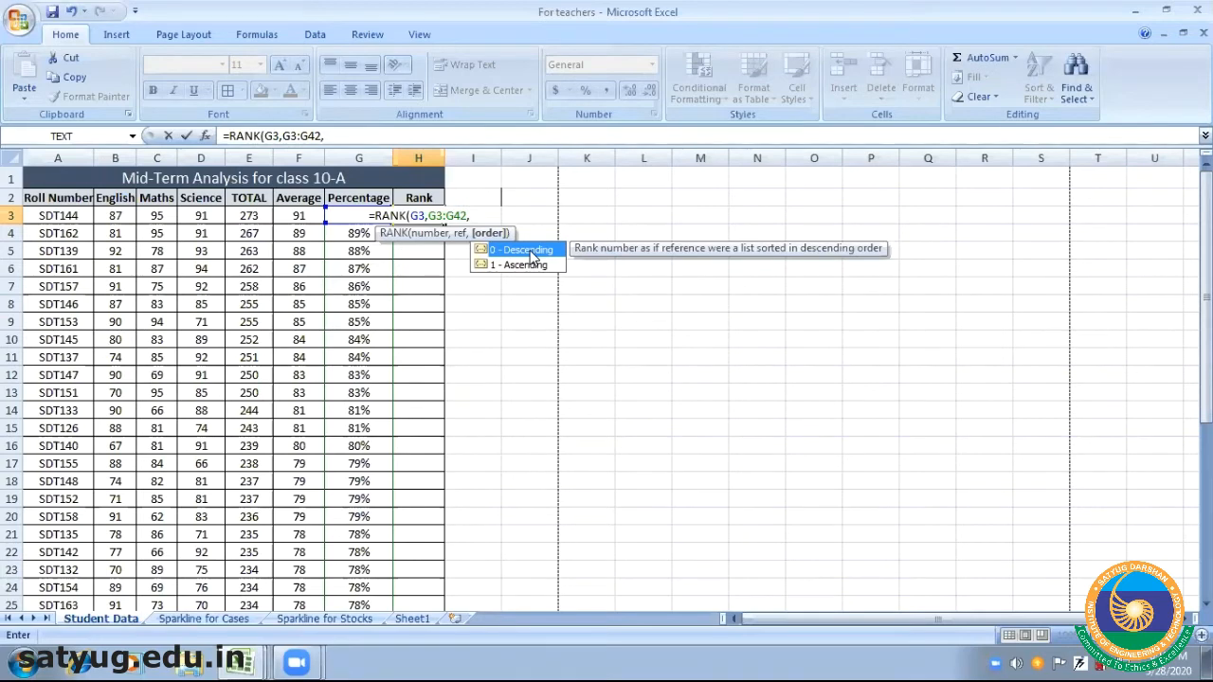
type("0")
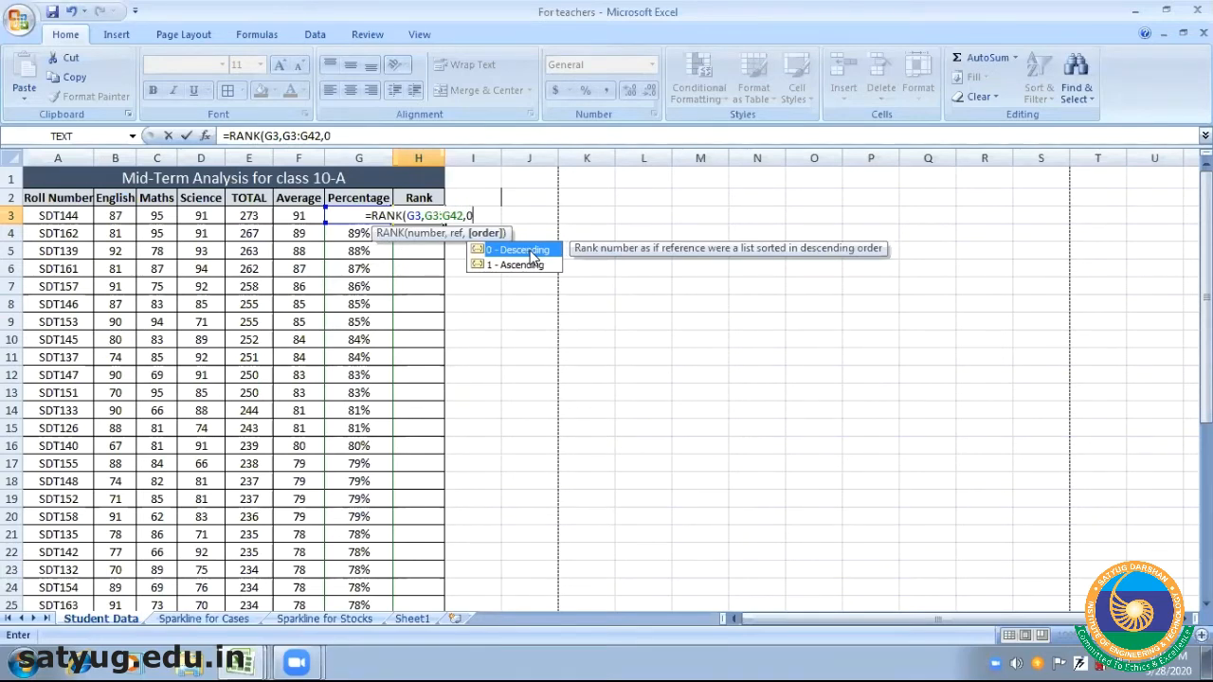
type(")")
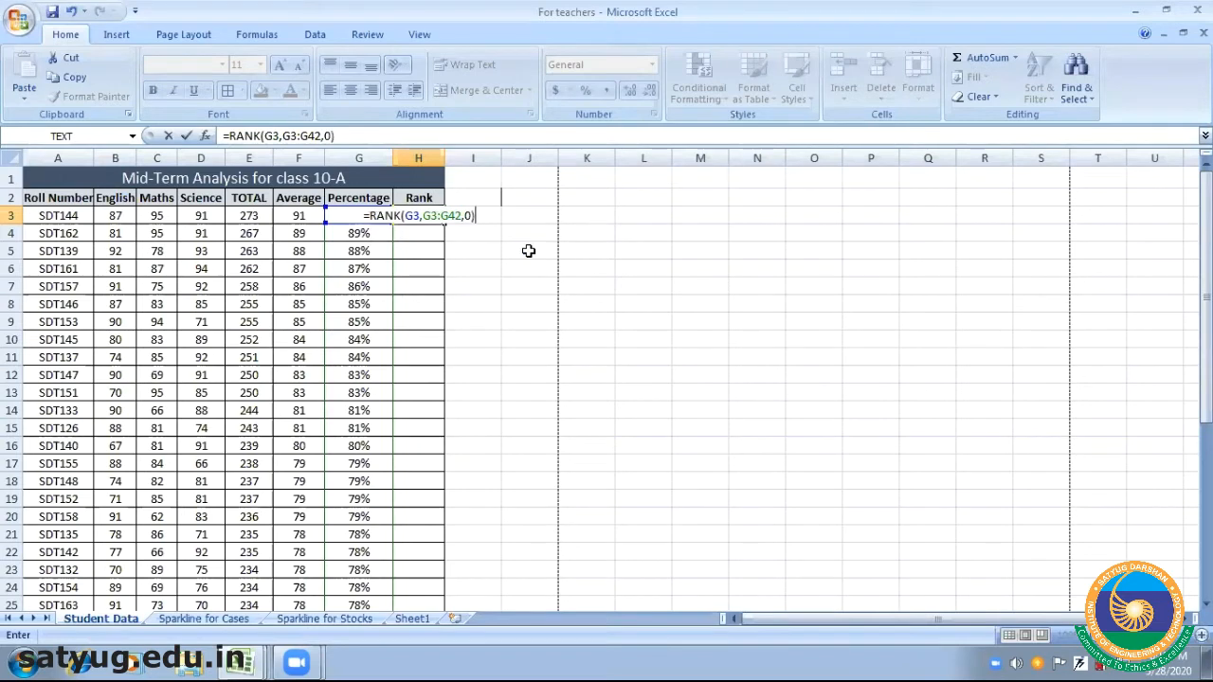
key("Return")
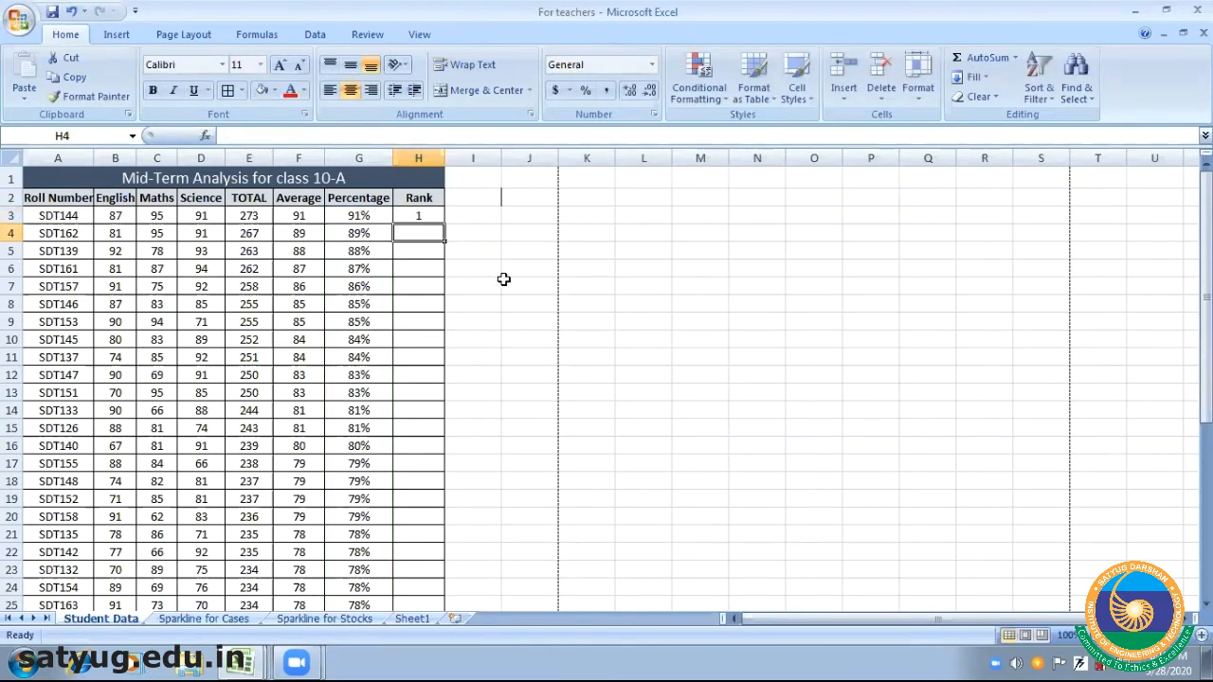
Copy the RANK formula from H3 to H4 and compare the references in the two cells
left_click(428, 216)
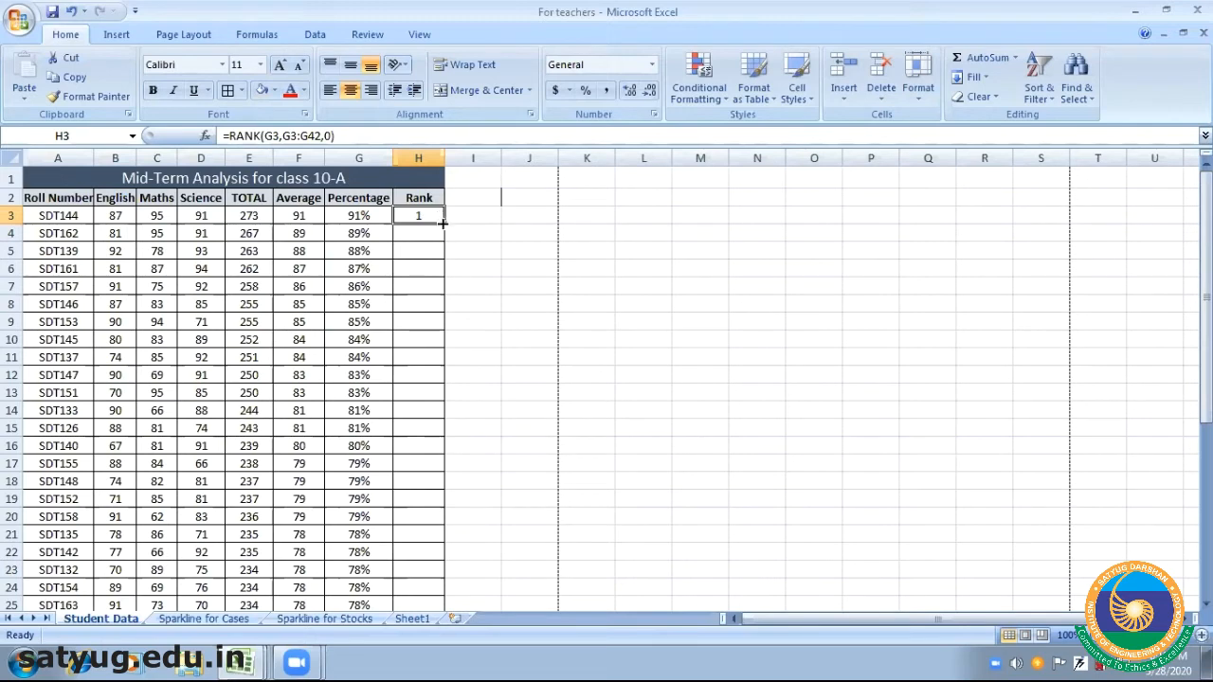
left_click_drag(443, 222, 441, 236)
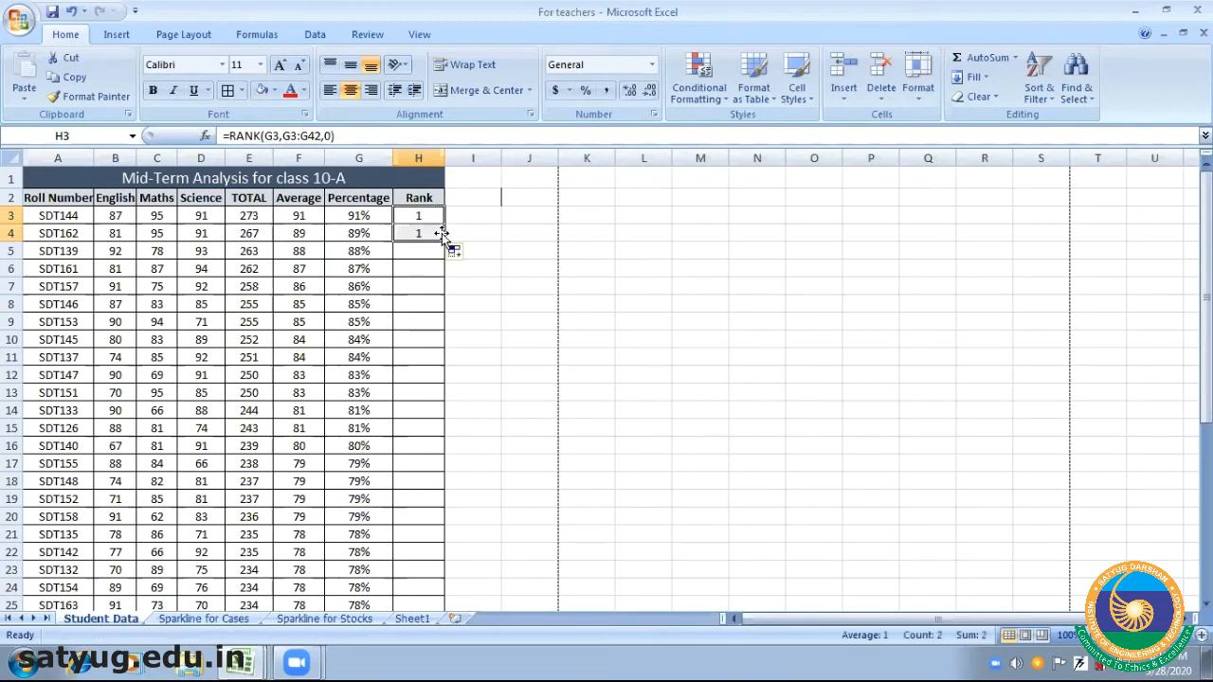
left_click(429, 234)
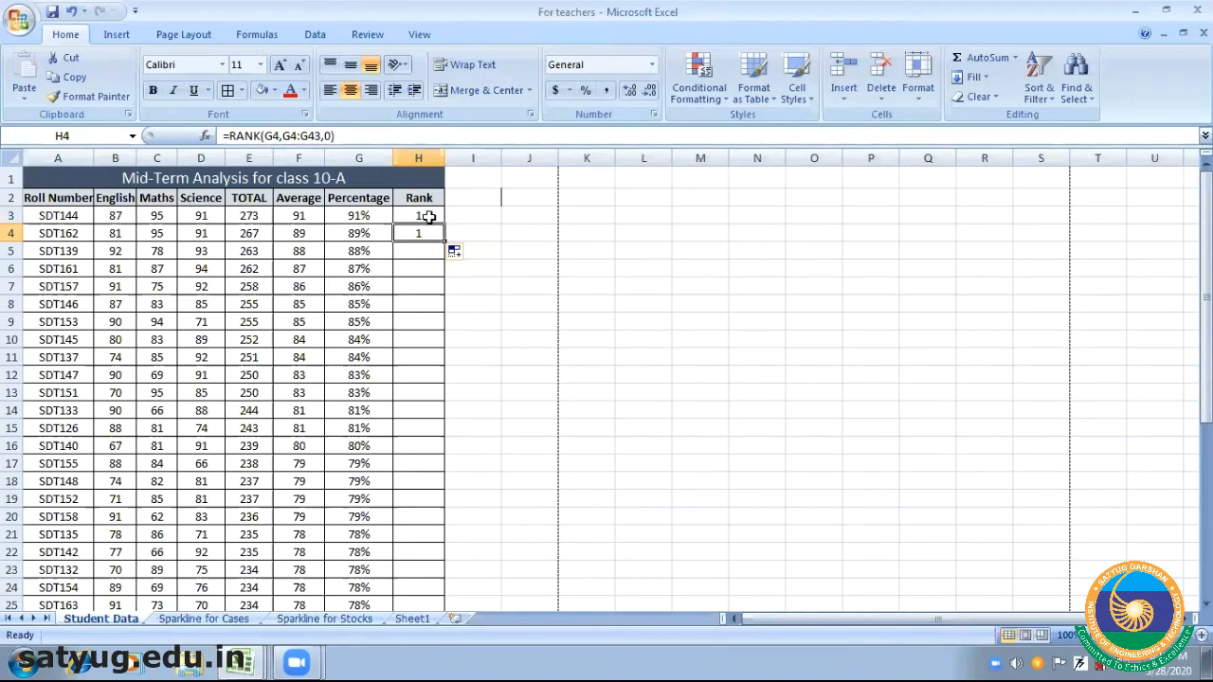
left_click(428, 217)
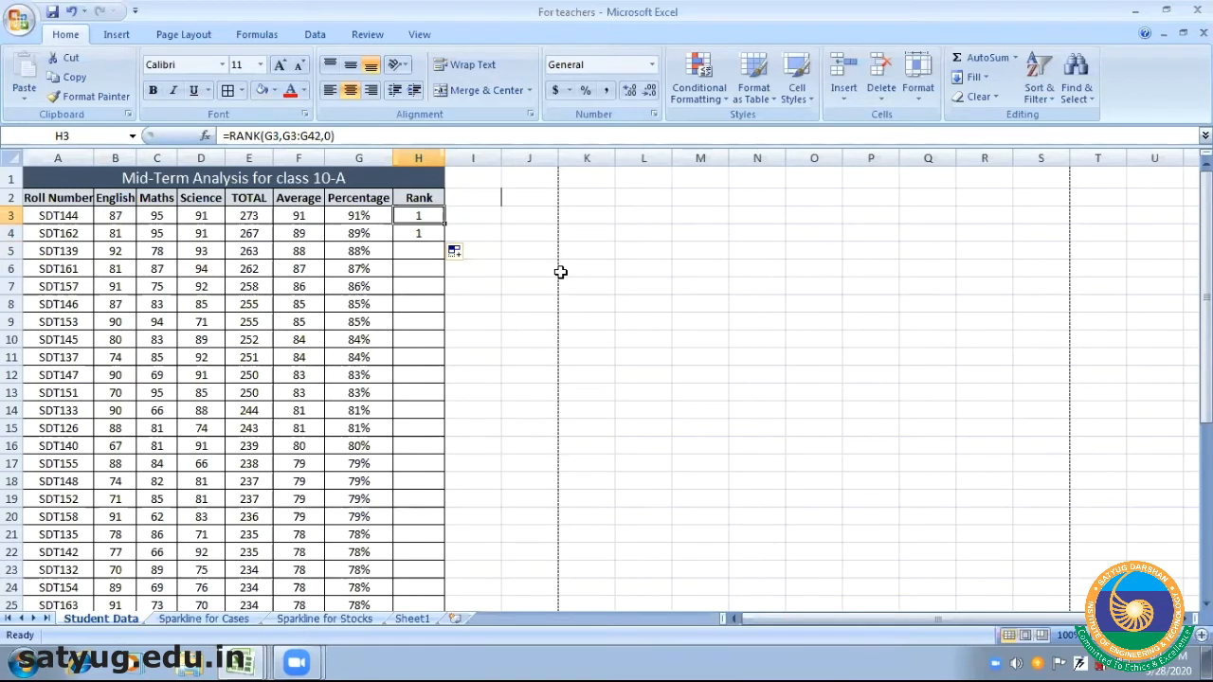
left_click(424, 234)
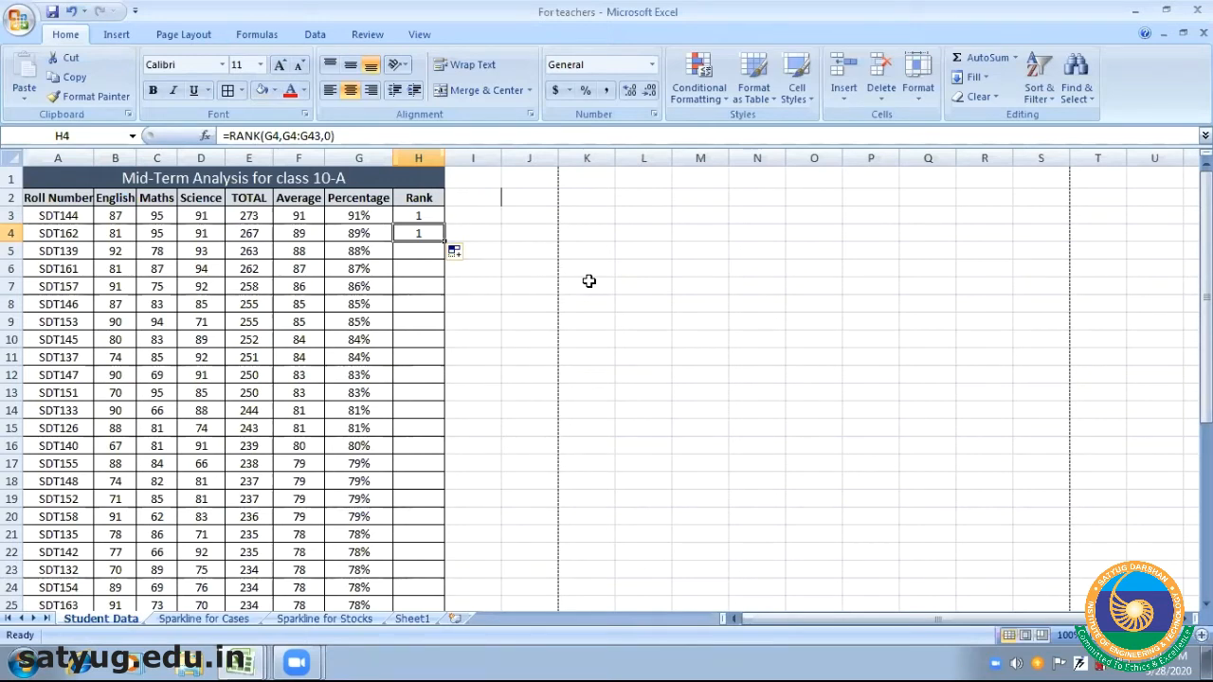
Step through the Percentage and Rank cells in rows 3 to 5 to examine how relative references shift
left_click(420, 212)
key("Left")
key("Right")
key("Down")
key("Left")
key("Right")
key("Down")
key("Left")
key("Right")
key("Up")
key("Up")
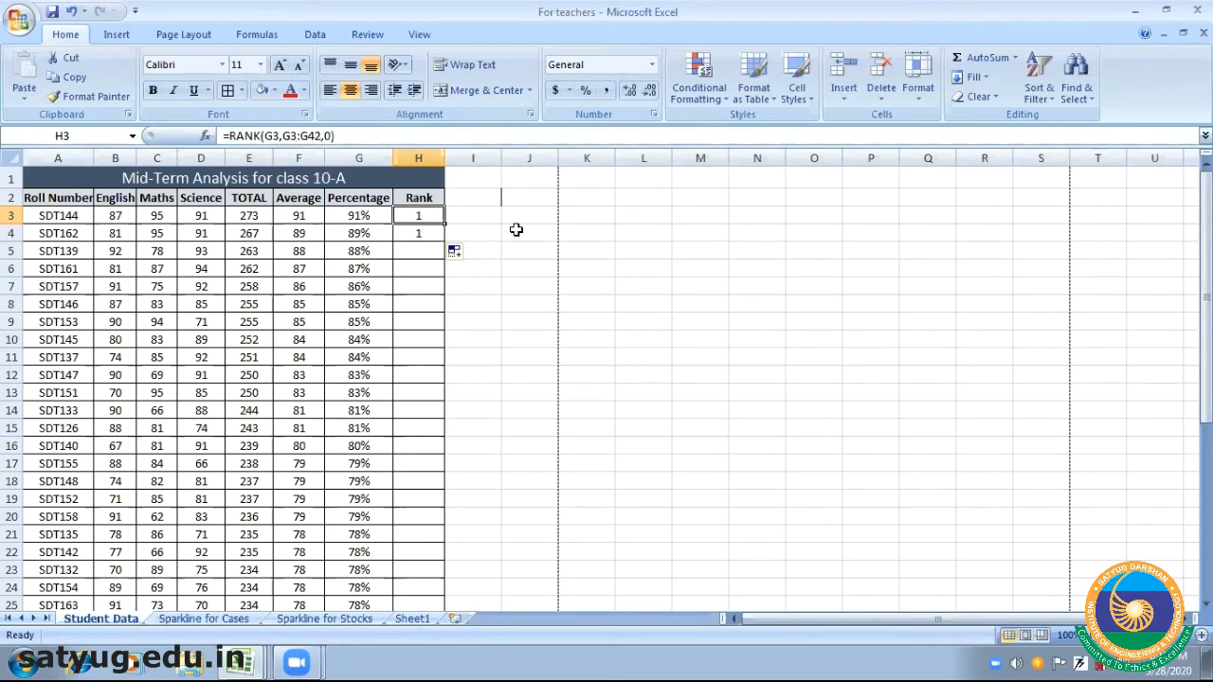
Make the ranking range in H3 absolute so that the formula reads =RANK(G3,$G$3:$G$42,0)
left_click(319, 136)
key("F4")
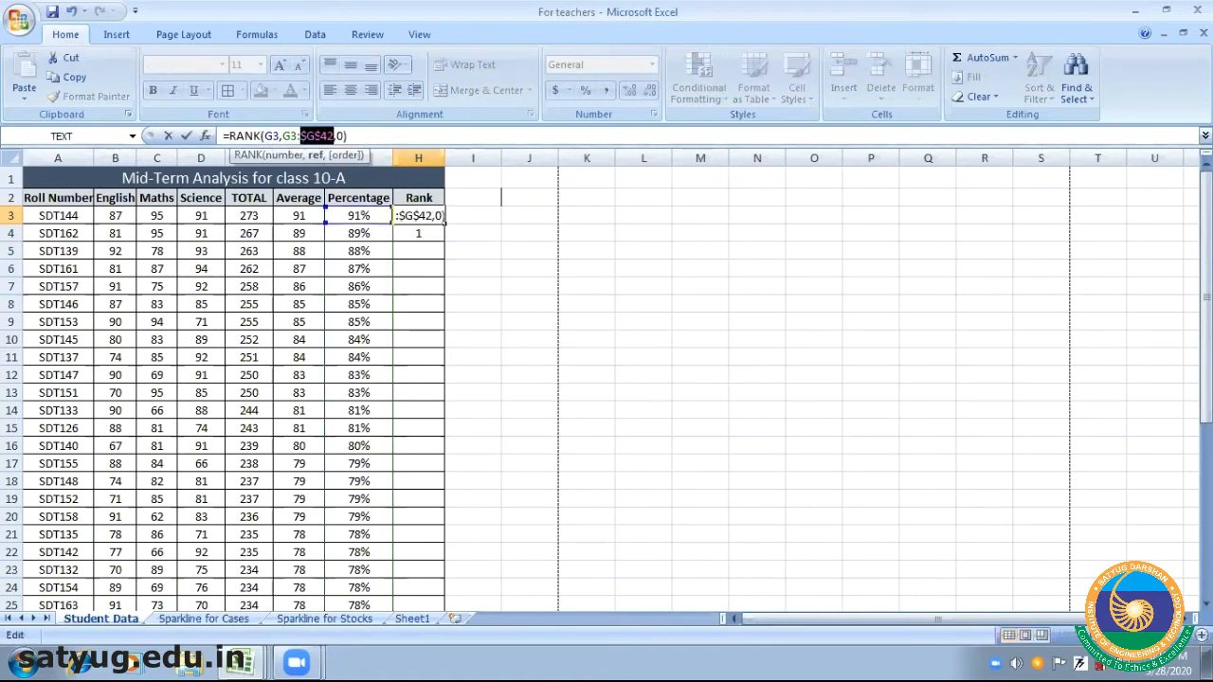
left_click(289, 135)
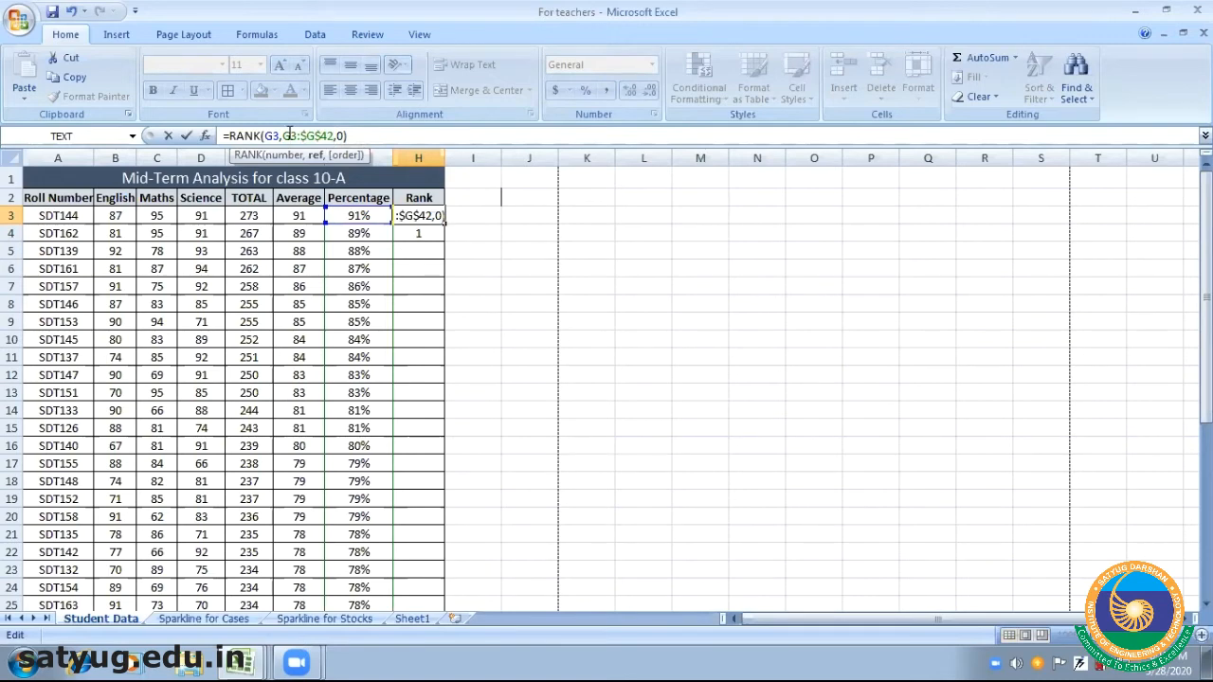
key("F4")
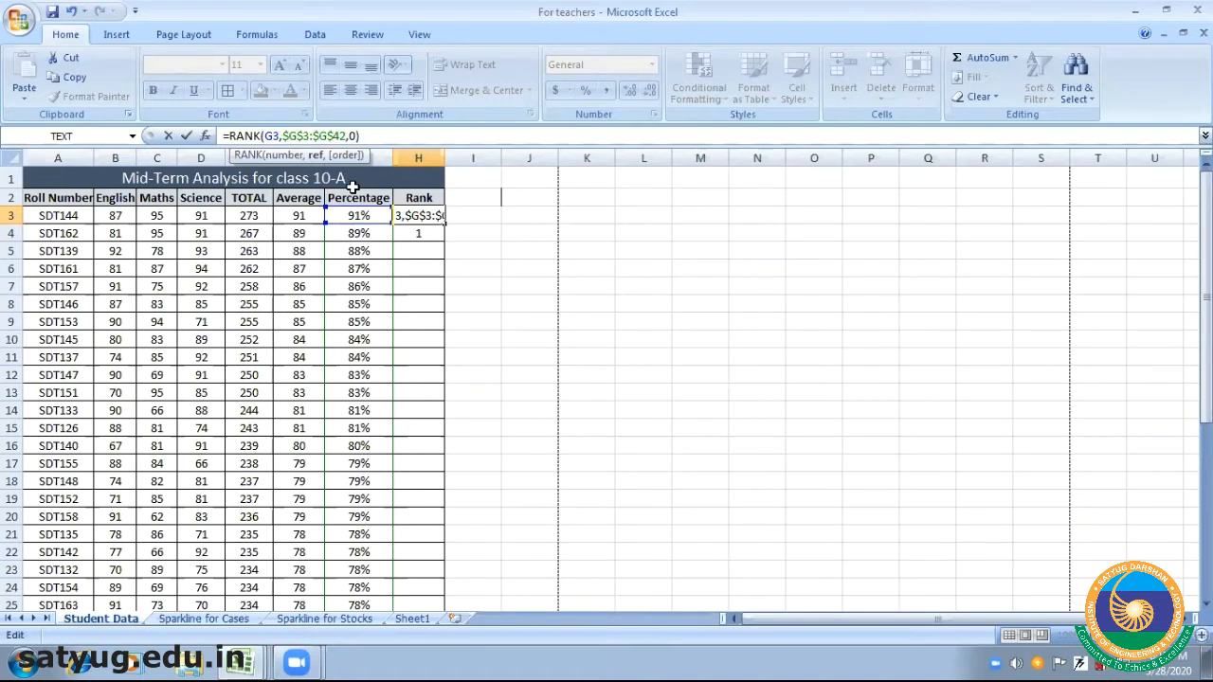
key("Return")
left_click(431, 215)
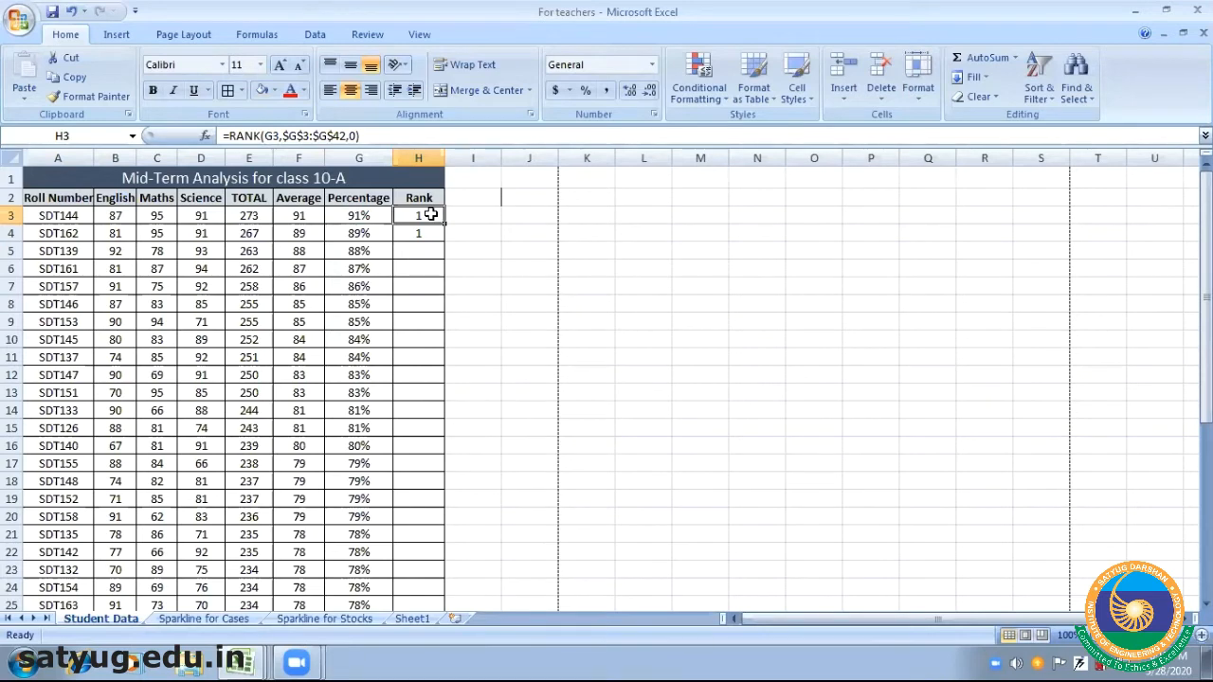
Copy the corrected RANK formula from H3 to H4 and check the references in H4
left_click_drag(440, 220, 444, 234)
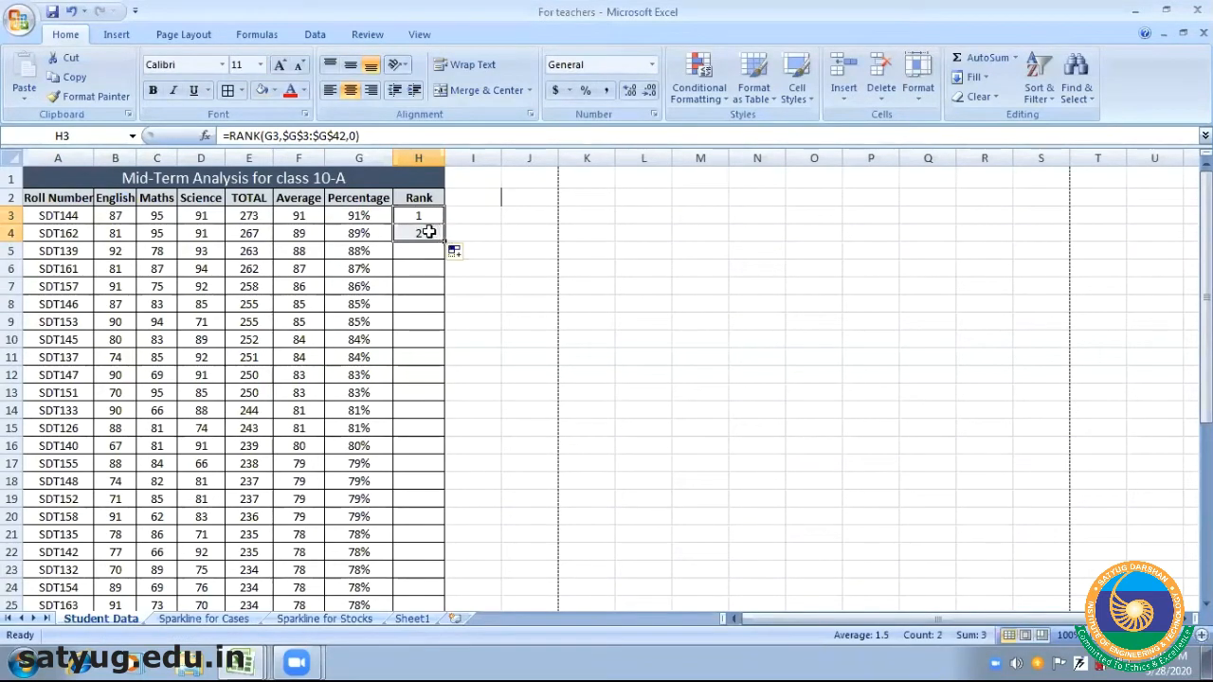
left_click(428, 232)
left_click(429, 232)
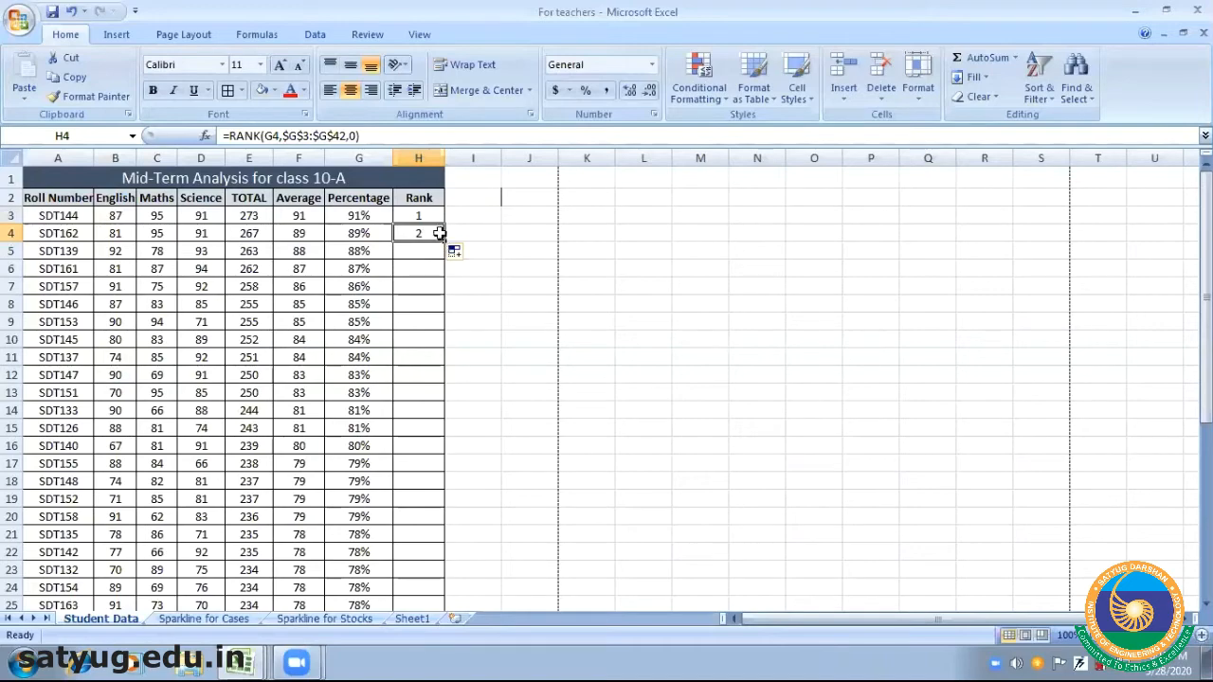
Fill the RANK formula from H4 down the Rank column to the last student in H42
left_click_drag(443, 242, 449, 582)
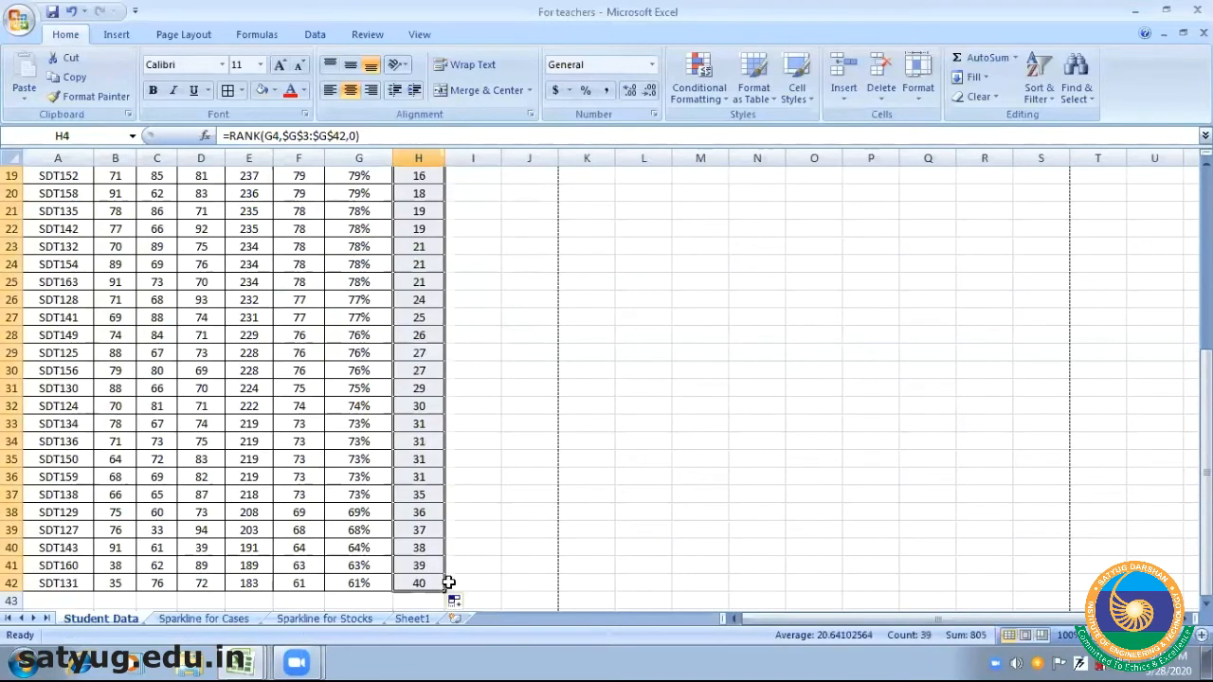
left_click(520, 534)
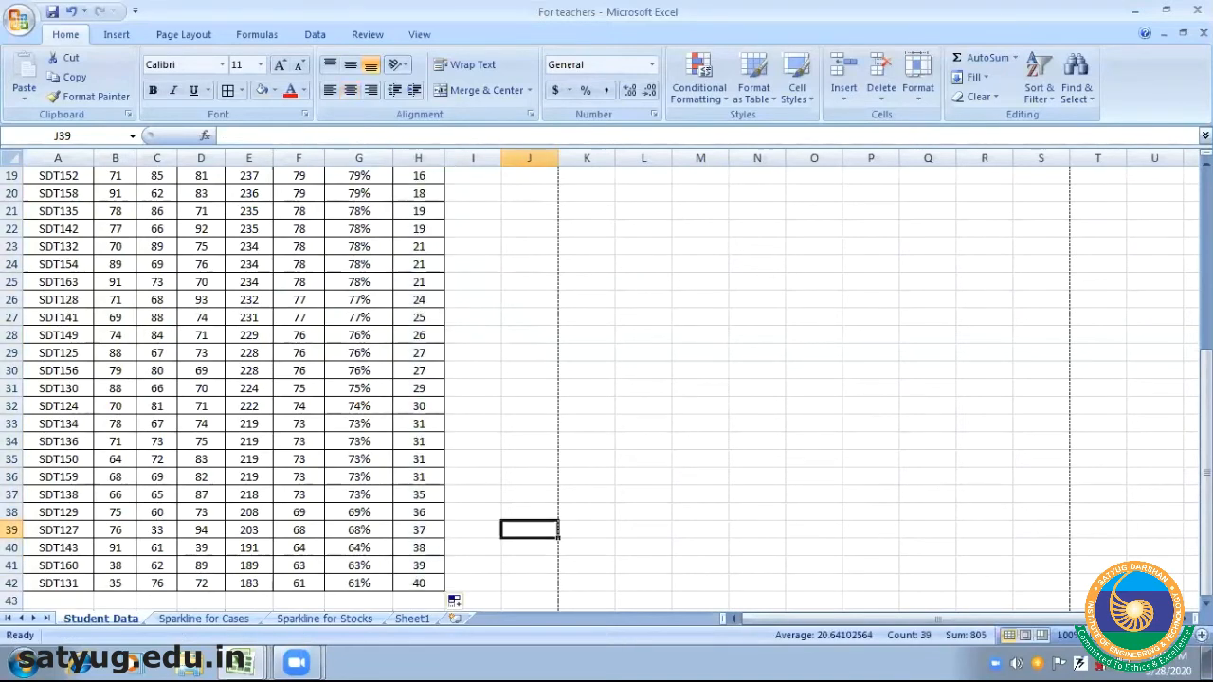
left_click_drag(1205, 446, 1205, 175)
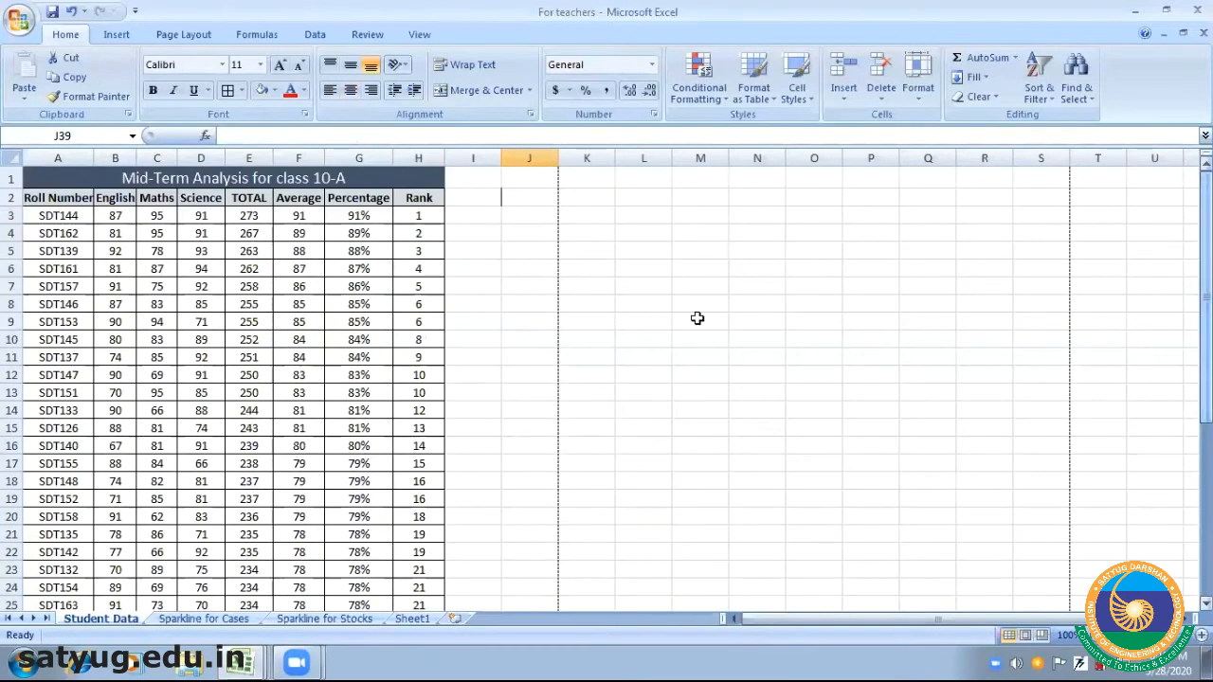
left_click(455, 285)
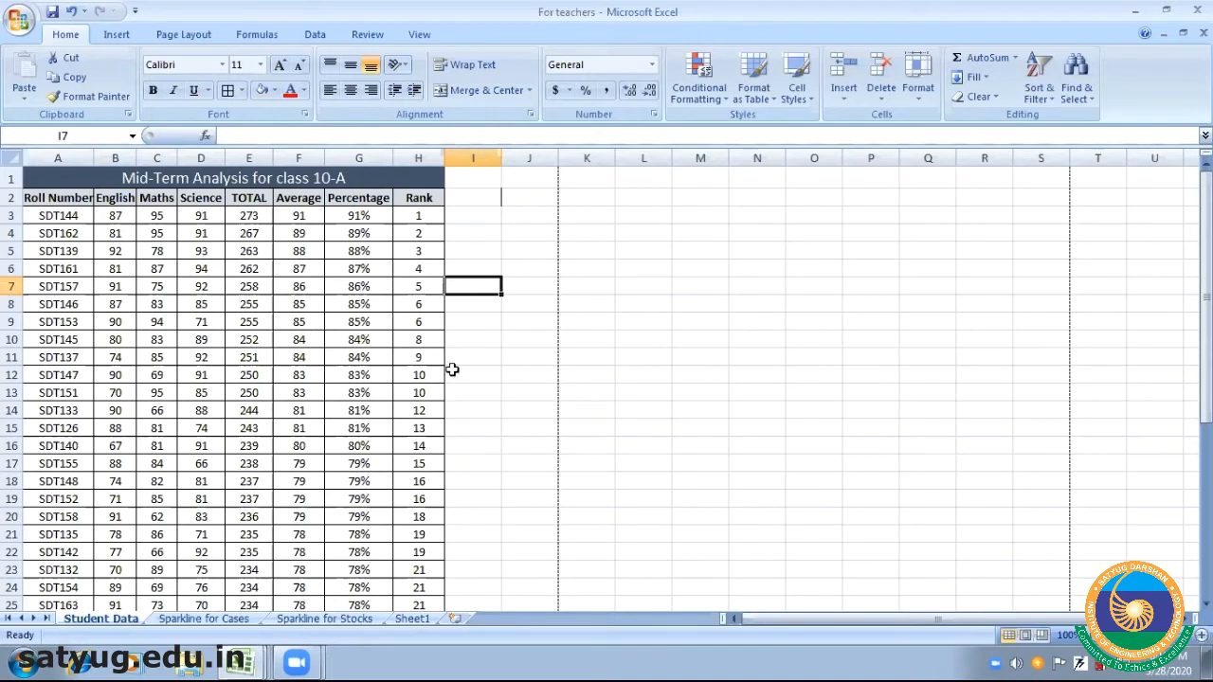
Shade the tied Percentage and Rank cells G12:H13 with the grey fill color
left_click(376, 378)
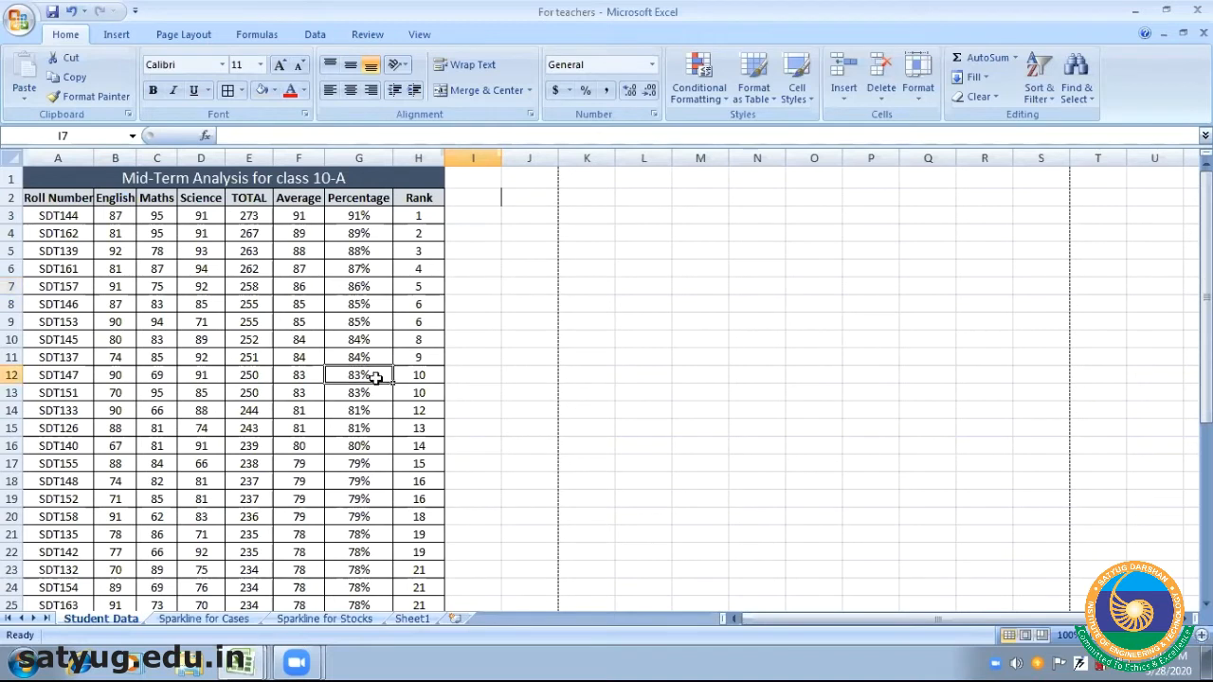
left_click_drag(376, 378, 418, 392)
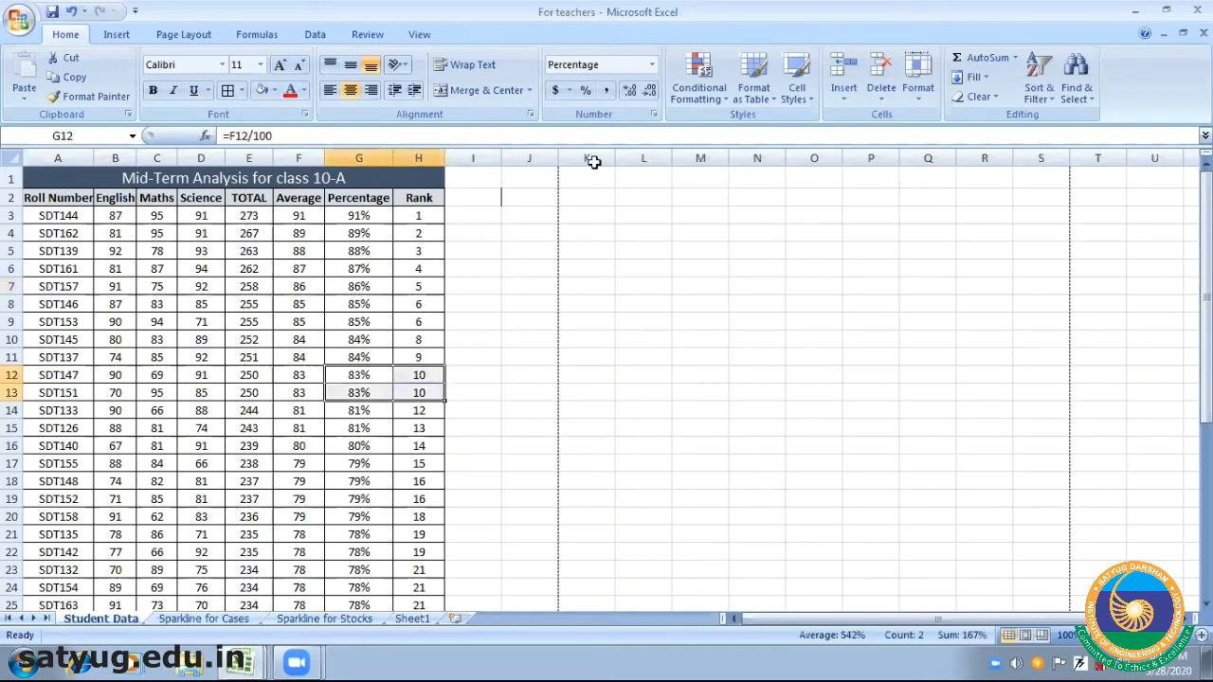
left_click(263, 91)
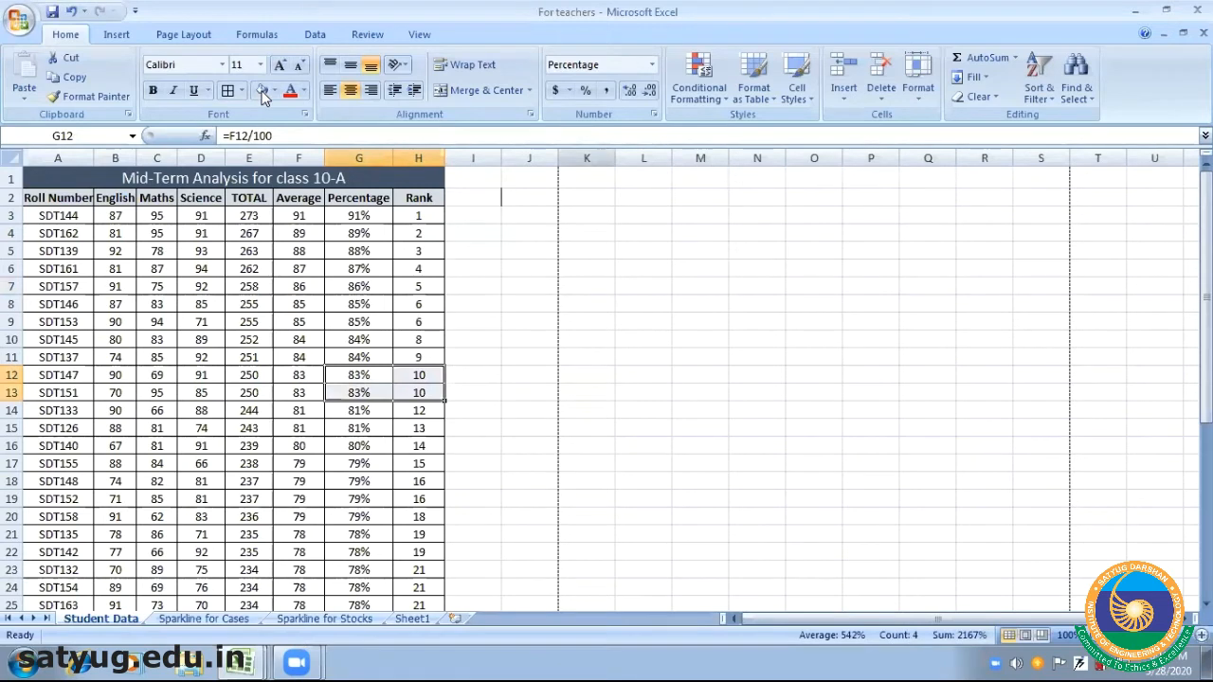
left_click(604, 417)
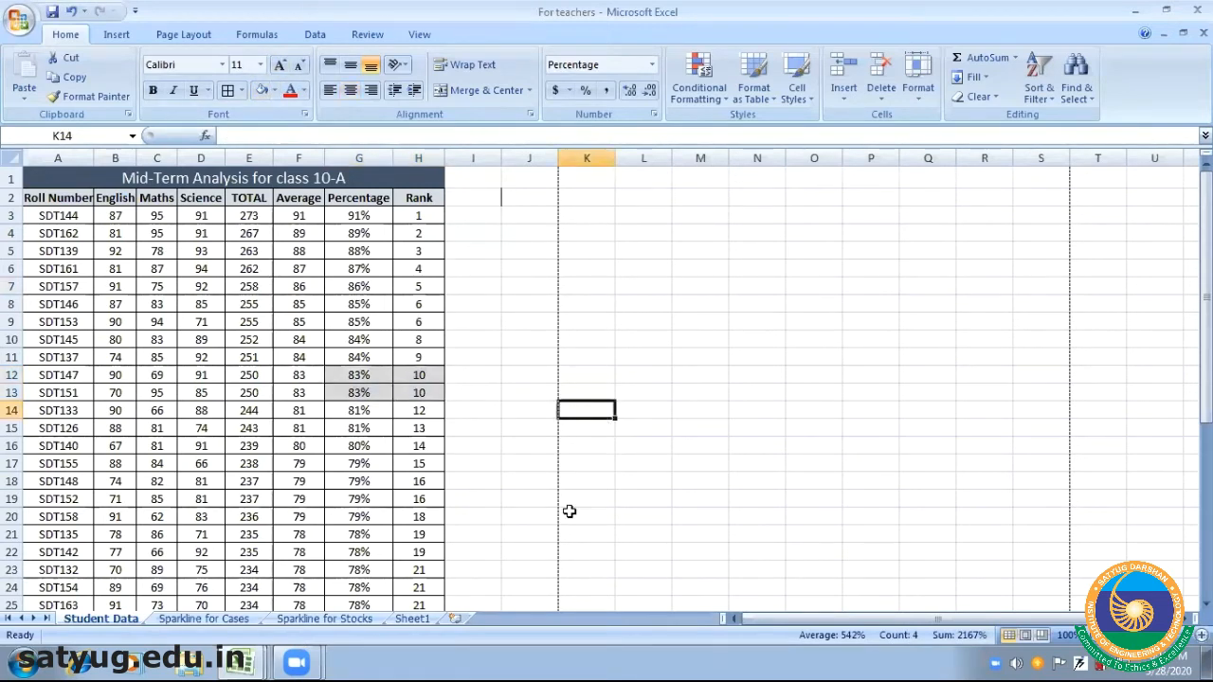
Apply the same grey fill to the 79% students' Percentage and Rank cells in G17:H20
left_click(347, 478)
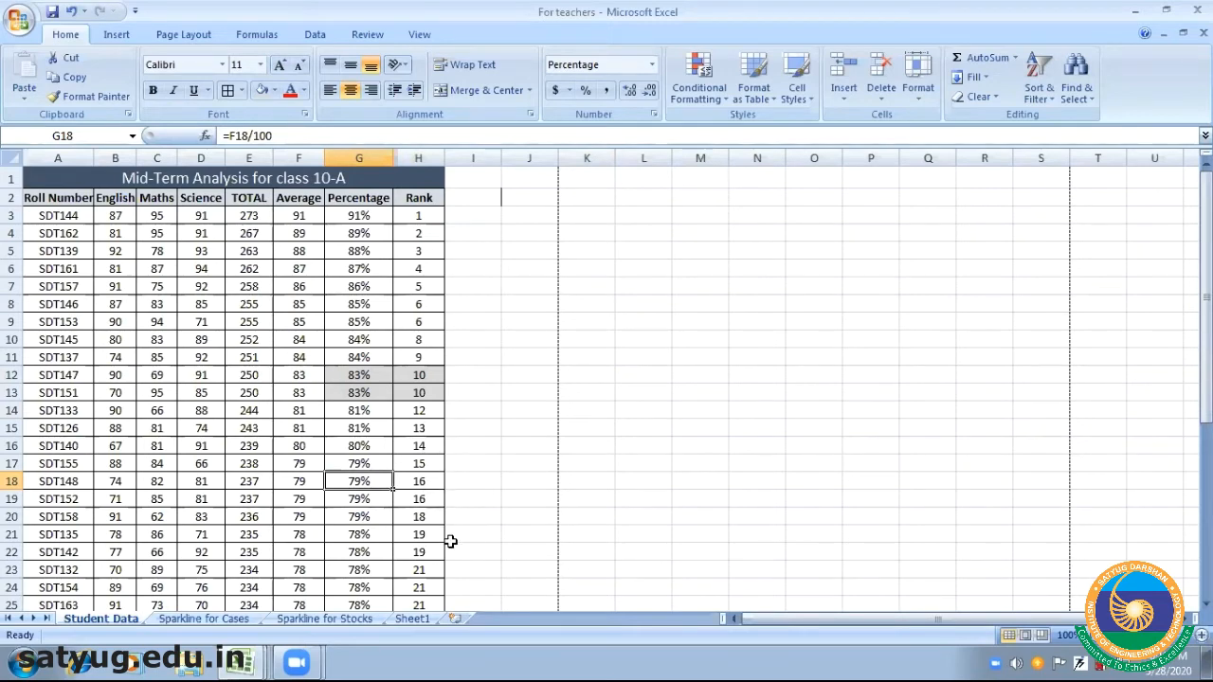
left_click(365, 466)
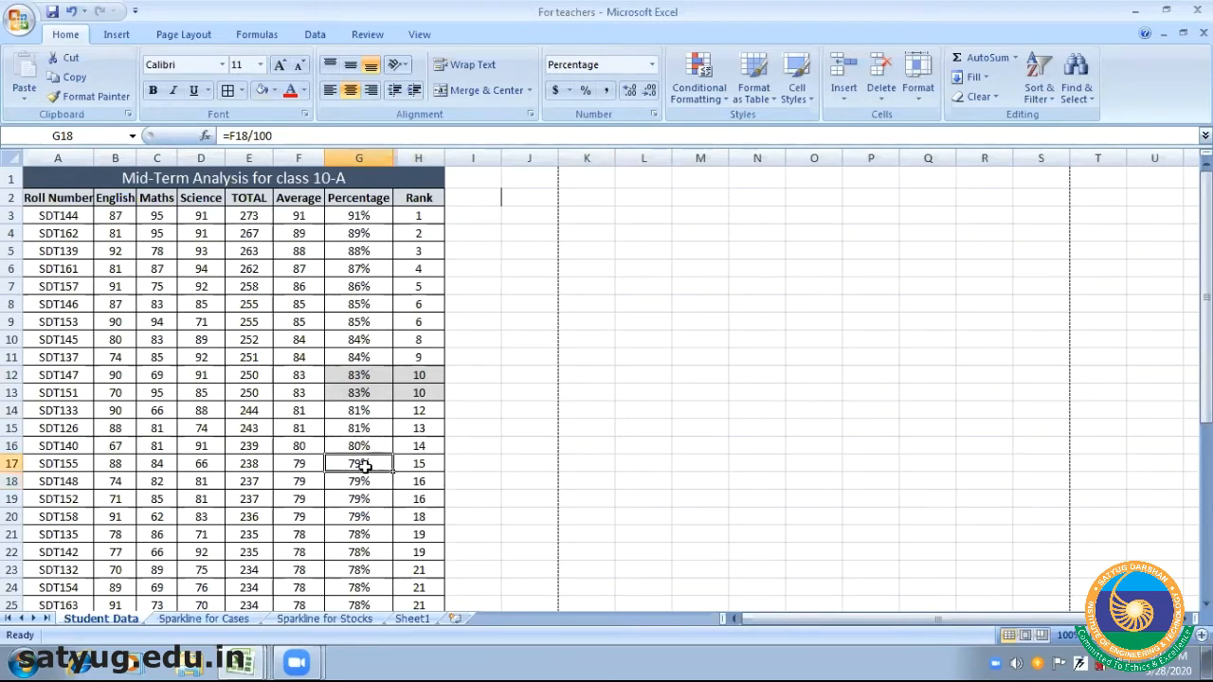
key("shift+Right")
key("shift+Down")
key("shift+Down")
key("shift+Down")
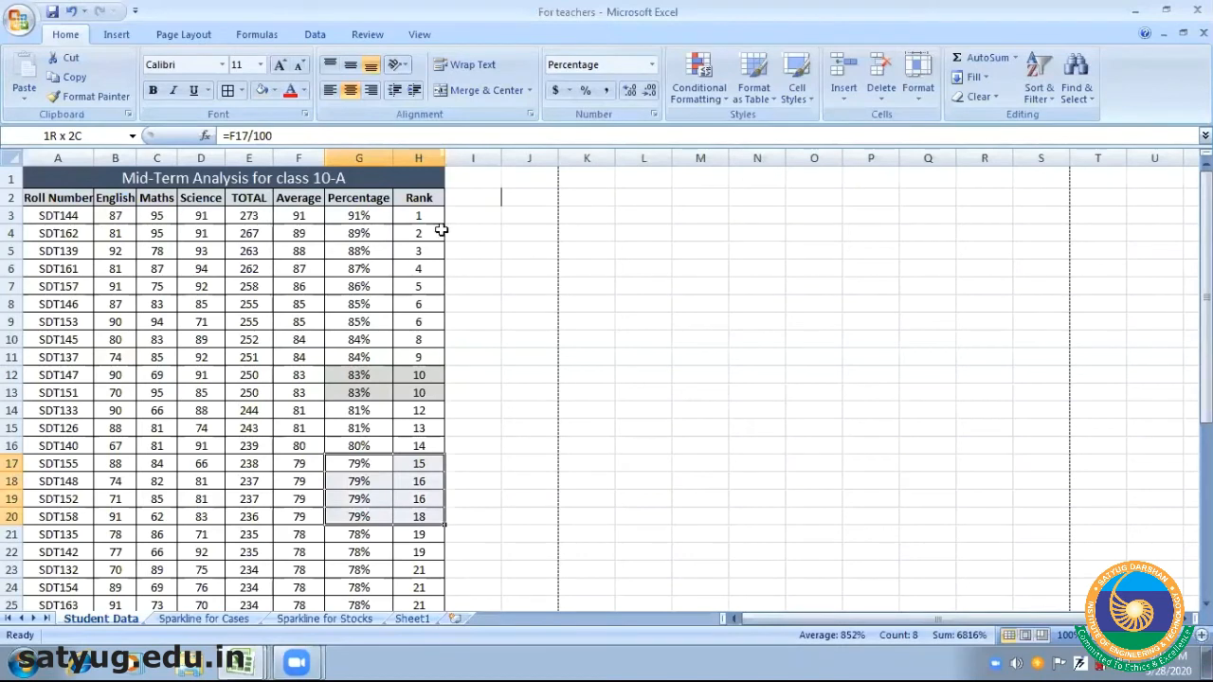
left_click(261, 90)
Apply the grey fill to the 78% students' Percentage and Rank cells in G21:H25
key("Down")
key("Down")
key("Down")
key("Down")
key("Down")
key("Up")
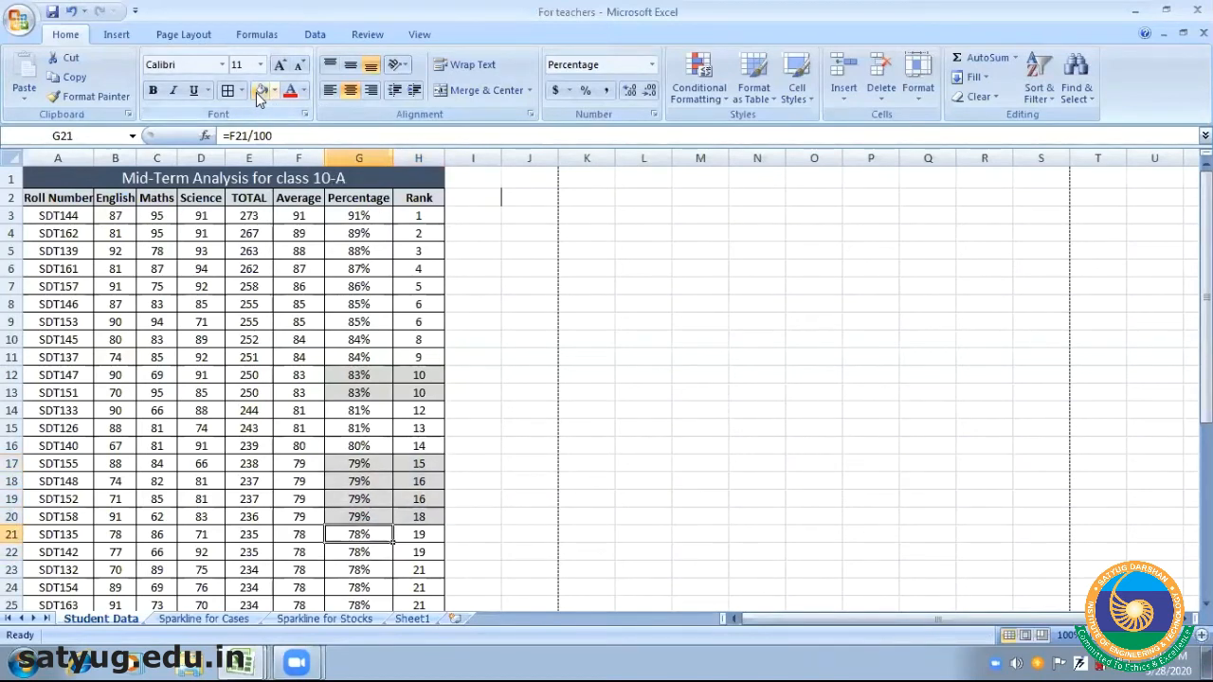
key("shift+Right")
key("shift+Down")
key("shift+Down")
key("shift+Down")
key("shift+Down")
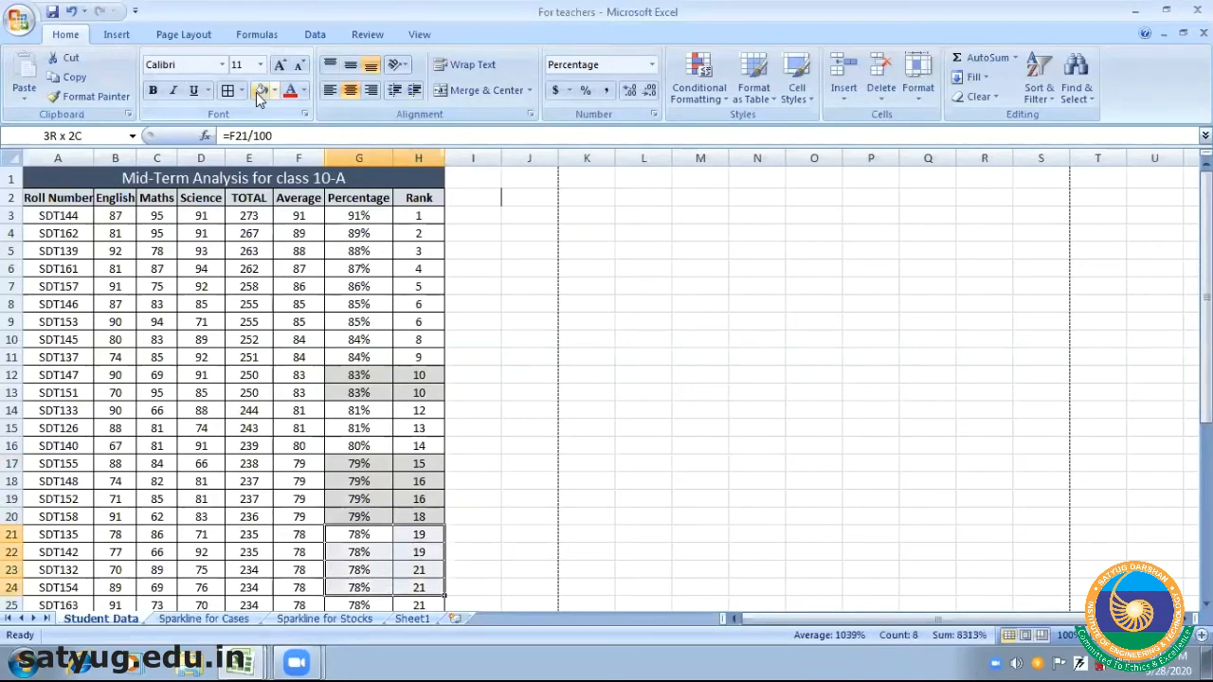
left_click(262, 91)
left_click(594, 465)
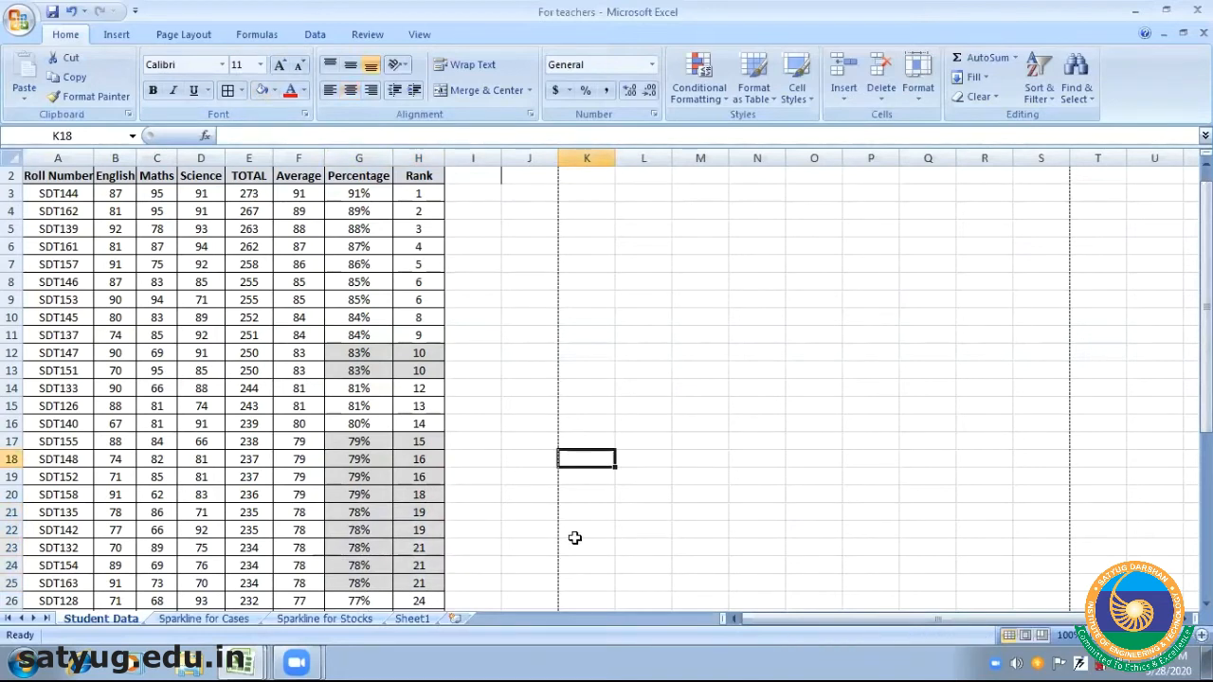
left_click(600, 347)
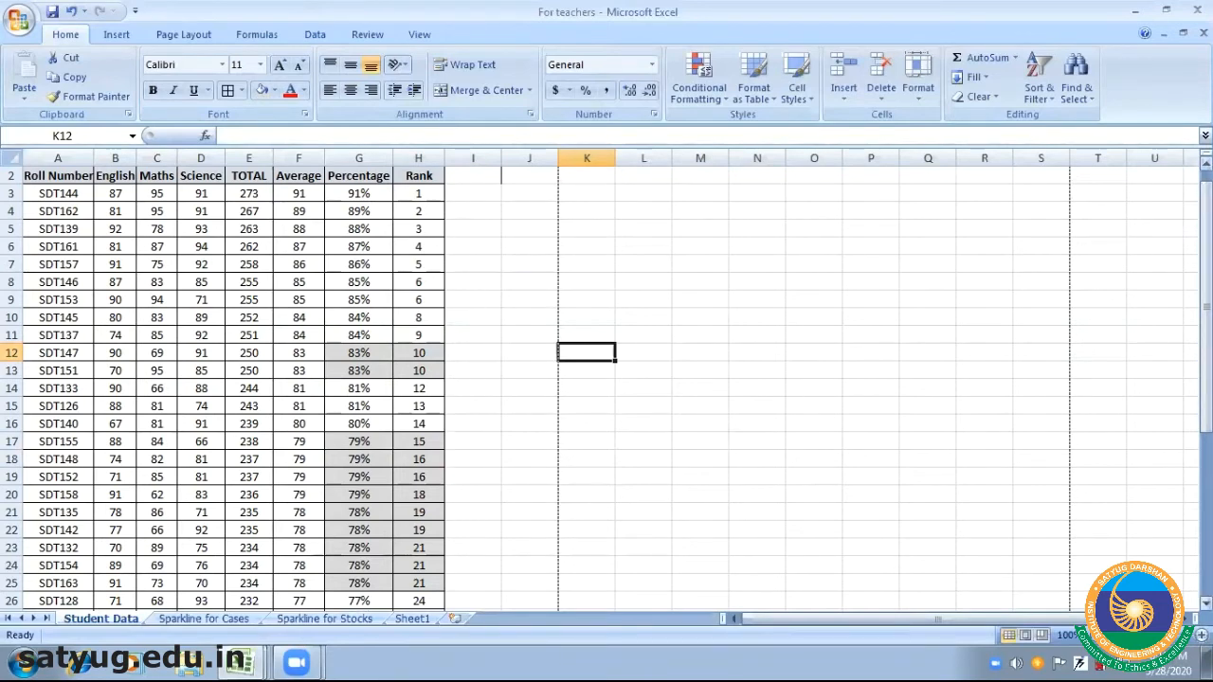
scroll(718, 279, "up", 1)
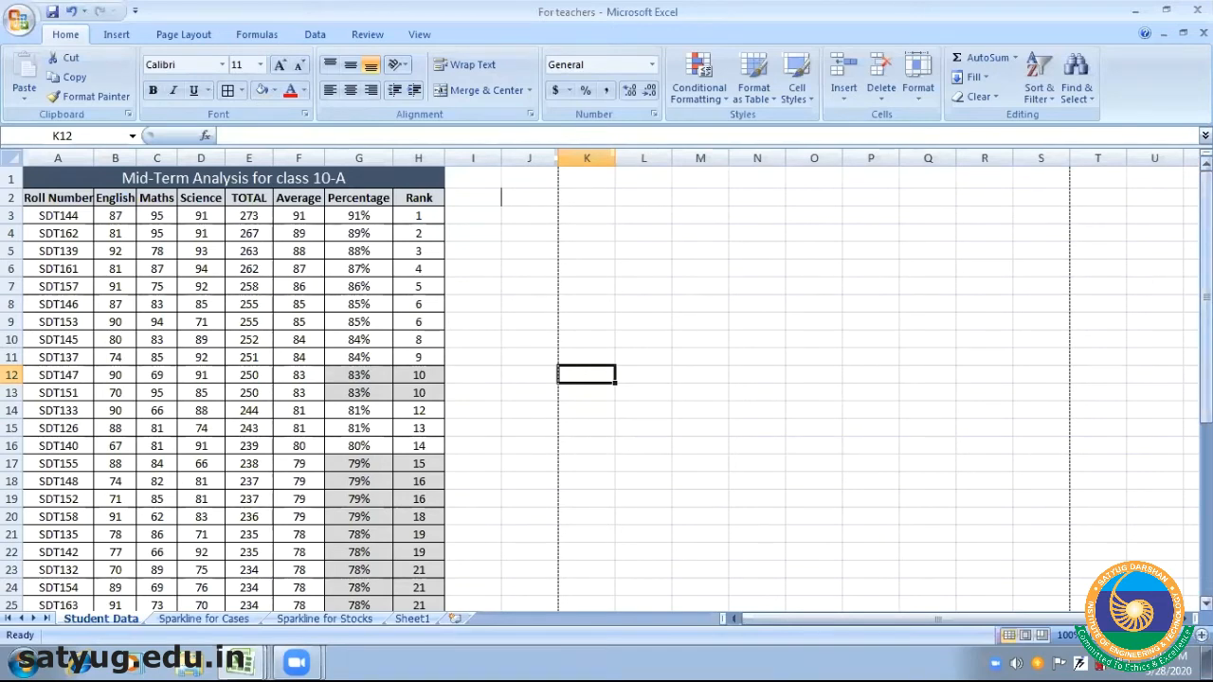
left_click_drag(1205, 275, 1205, 434)
left_click_drag(1205, 275, 1205, 189)
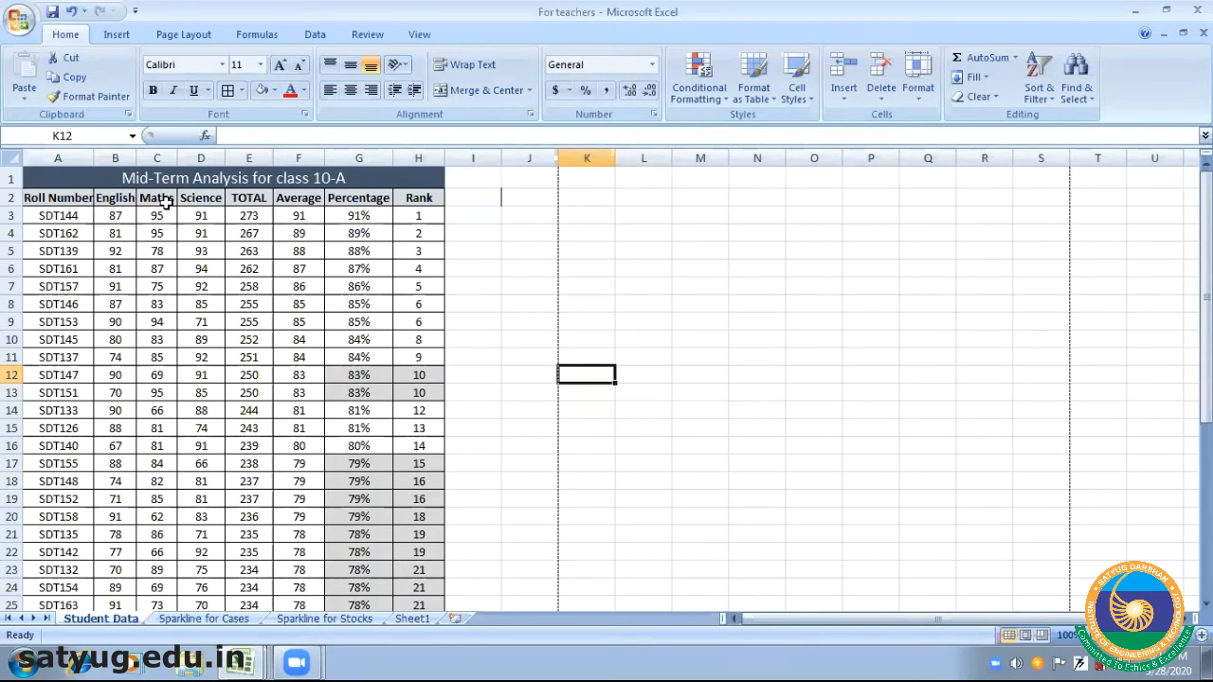
Step through the English marks column from the header to below the last student and back to examine the scores
left_click(113, 198)
key("Down")
key("Down")
key("Down")
key("Down")
key("Down")
key("Down")
key("Down")
key("Down")
key("Down")
key("Down")
key("Down")
key("Down")
key("Down")
key("Down")
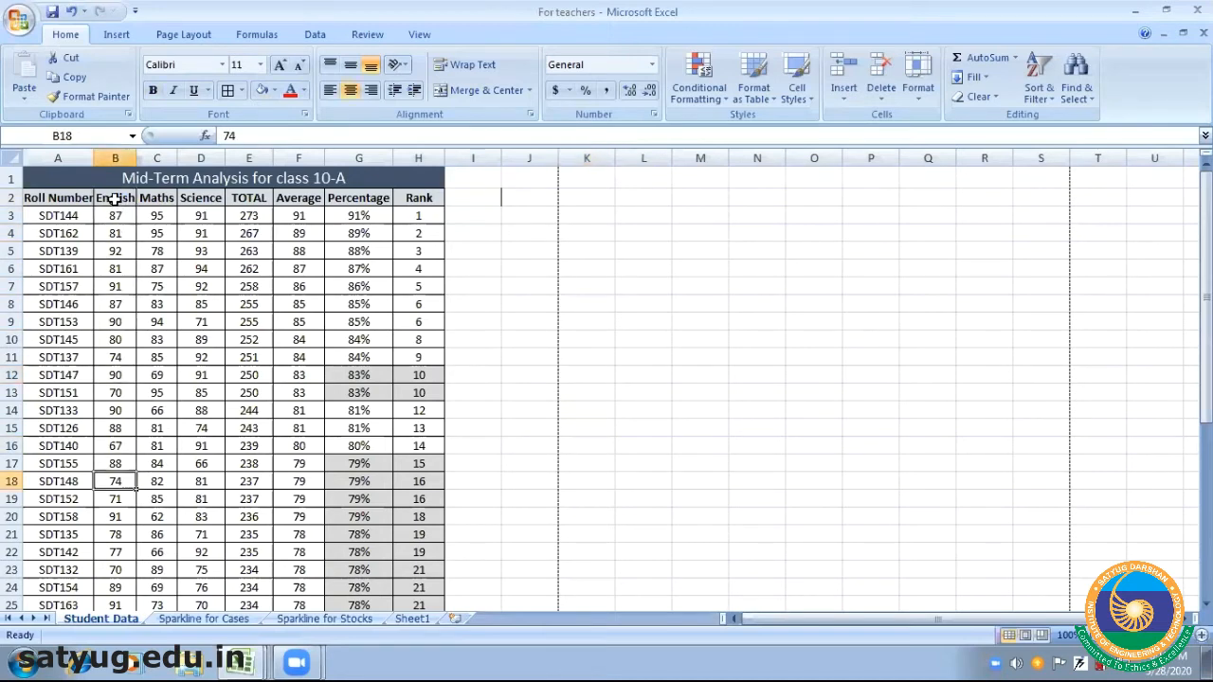
key("Down")
key("Down")
key("Down")
key("Down")
key("Down")
key("Down")
key("Down")
key("Down")
key("Down")
key("Down")
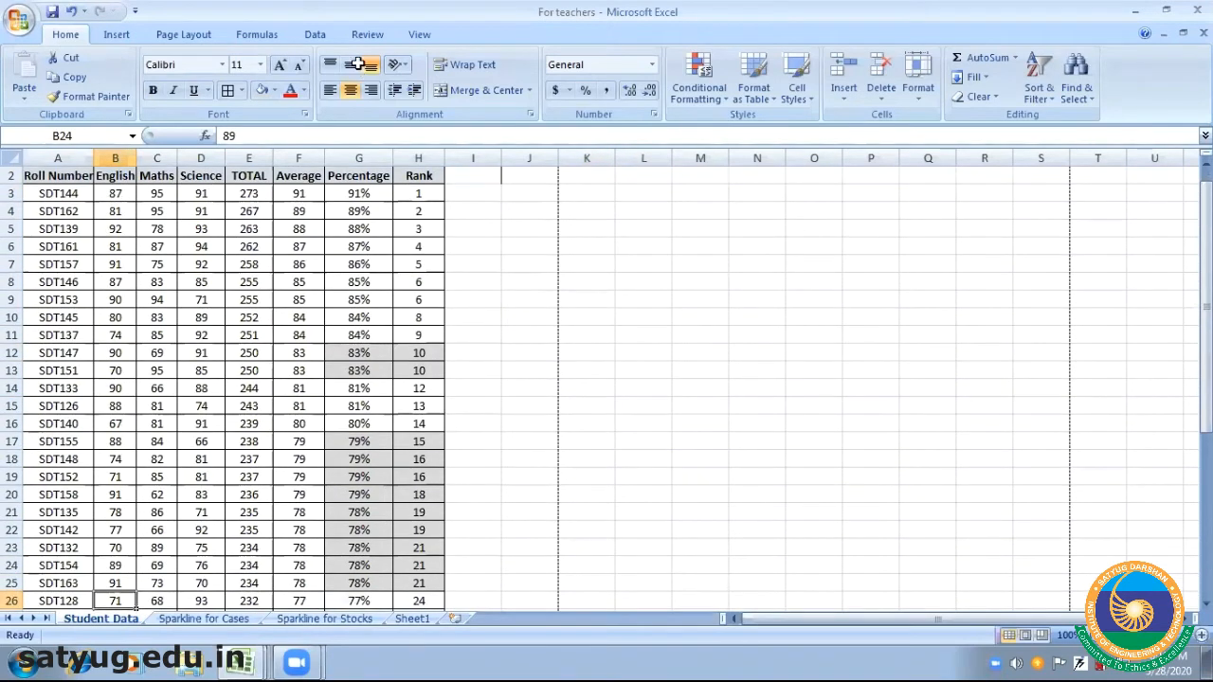
left_click(120, 209)
key("Down")
key("Down")
key("Down")
key("Down")
key("Down")
key("Down")
key("Down")
key("Down")
key("Down")
key("Down")
key("Down")
key("Down")
key("Down")
key("Down")
key("Down")
key("Down")
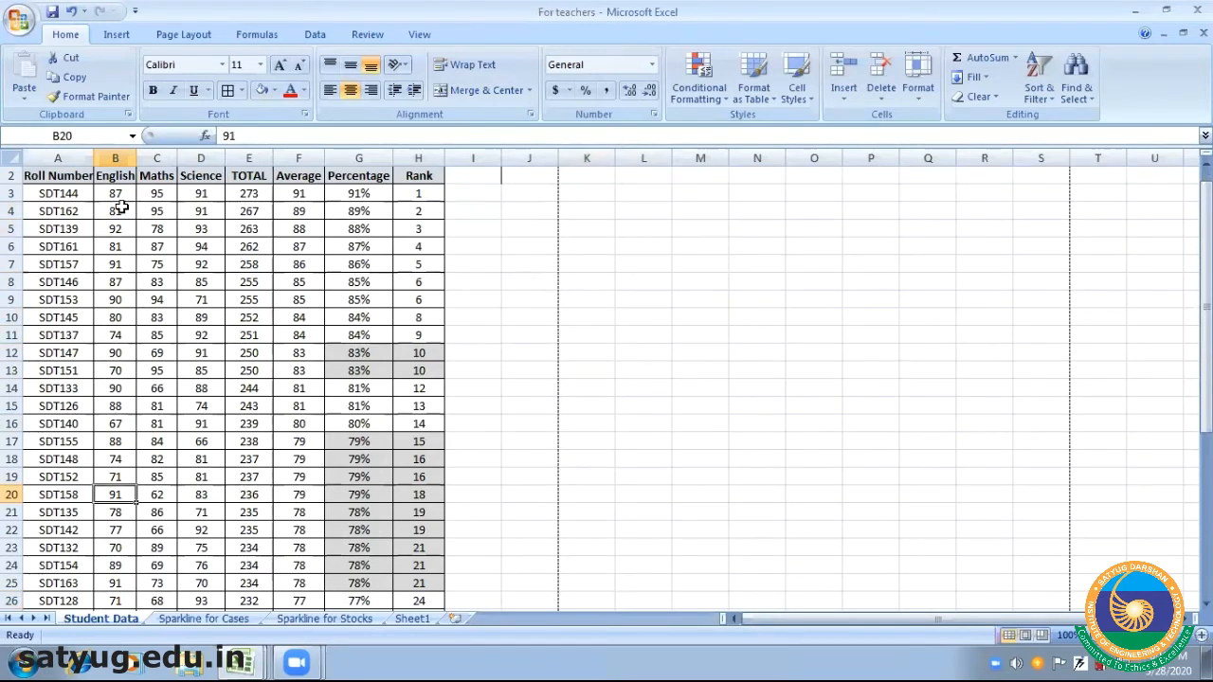
key("Down")
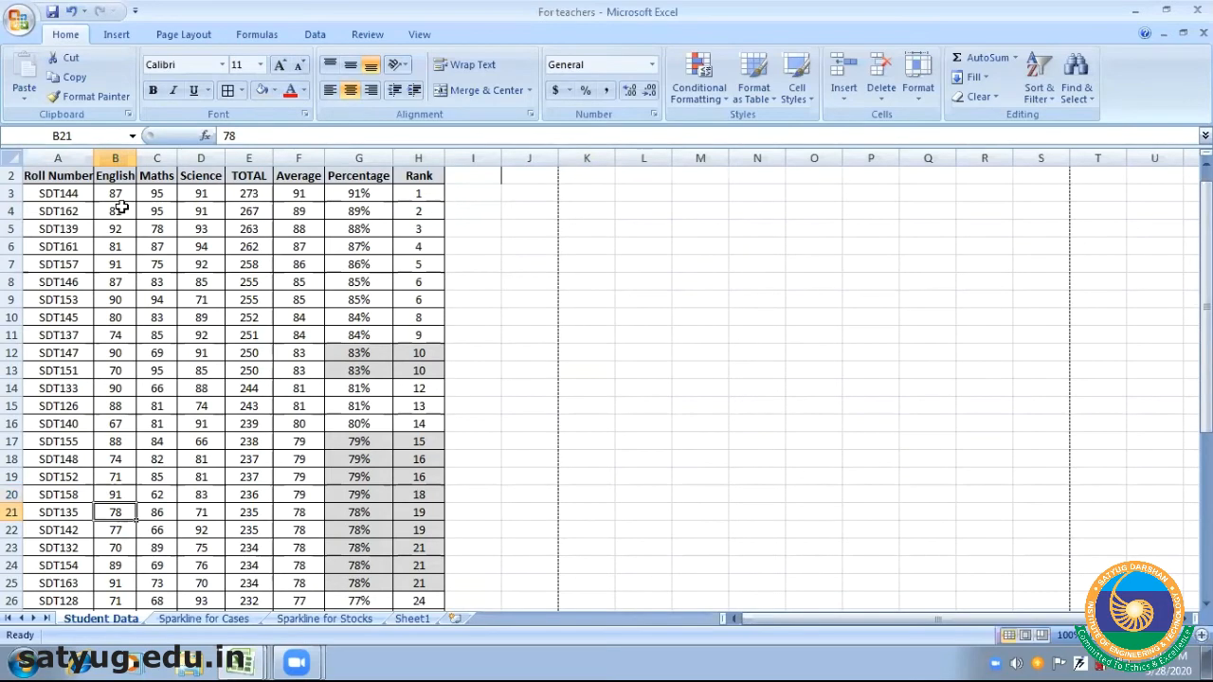
key("Down")
key("Down")
key("Down")
key("Down")
key("Down")
key("Down")
key("Down")
key("Down")
key("Down")
key("Down")
key("Down")
key("Down")
key("Down")
key("Down")
key("Down")
key("Down")
key("Down")
key("Down")
key("Down")
key("Down")
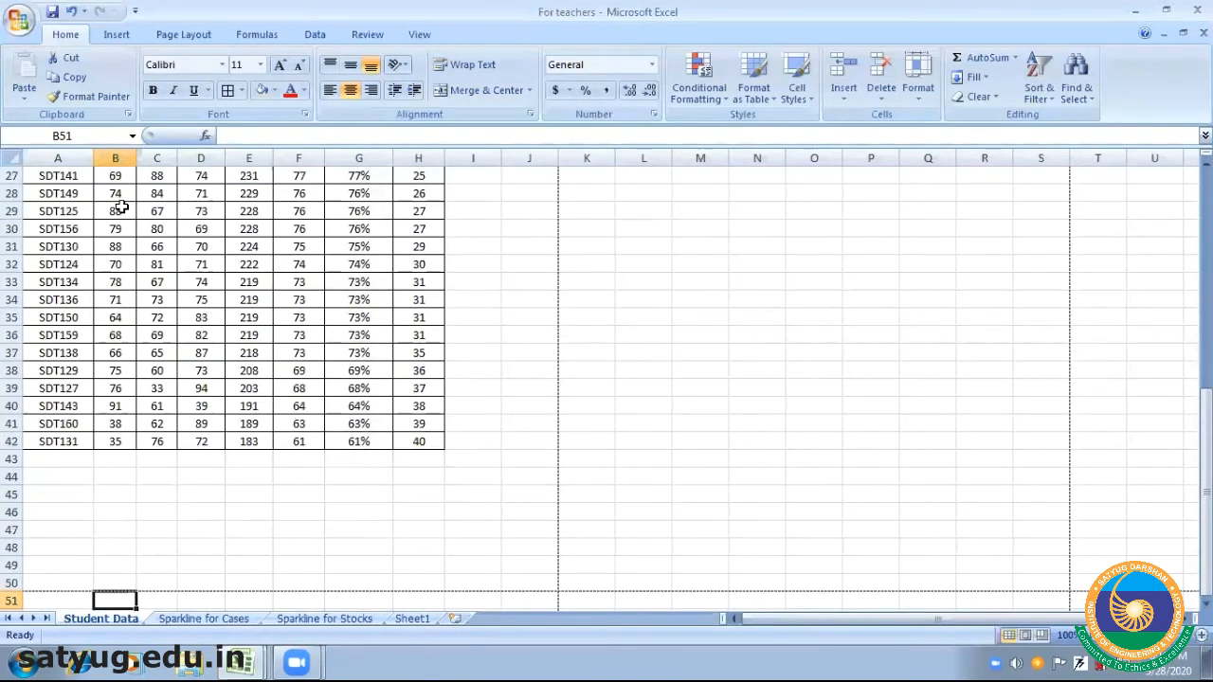
key("Up")
key("Up")
key("Up")
key("Up")
key("Up")
key("Up")
key("Up")
key("Up")
key("Up")
key("Up")
key("Up")
key("Up")
key("Up")
key("Up")
key("Up")
key("Up")
key("Up")
key("Up")
key("Up")
key("Up")
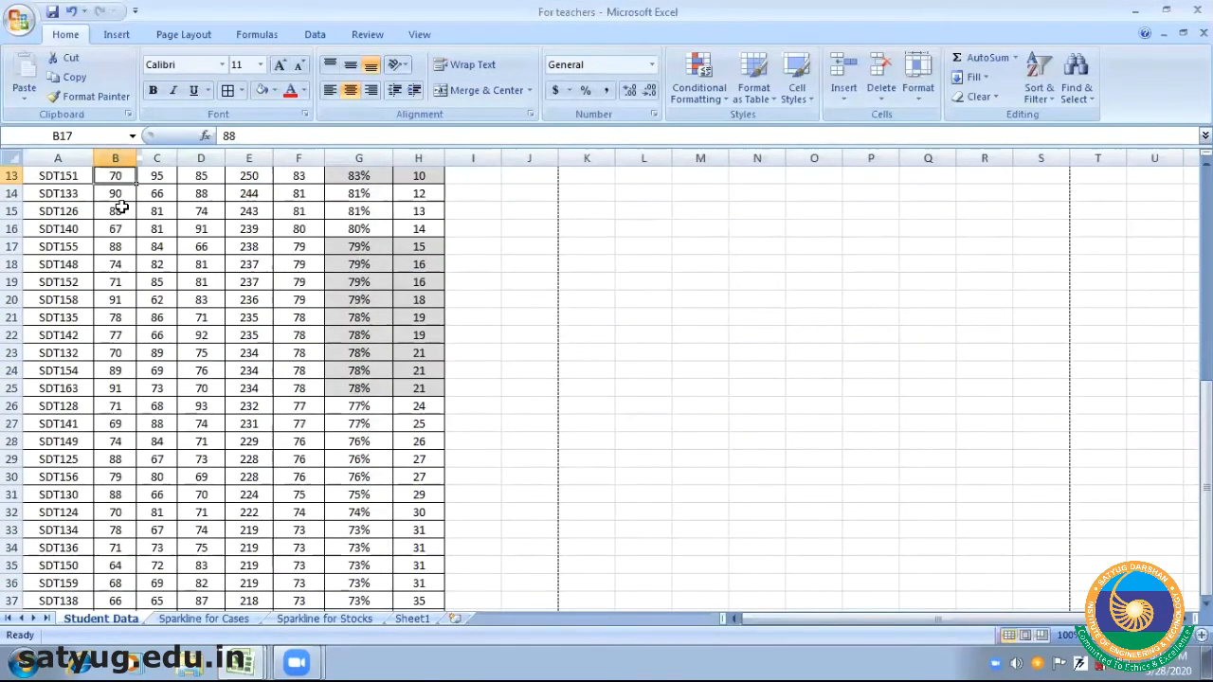
key("Down")
key("Down")
key("Down")
key("Down")
key("Down")
key("Down")
key("Down")
key("Down")
key("Down")
key("Down")
key("Down")
key("Down")
key("Down")
key("Down")
key("Down")
key("Down")
key("Down")
key("Down")
key("Down")
key("Down")
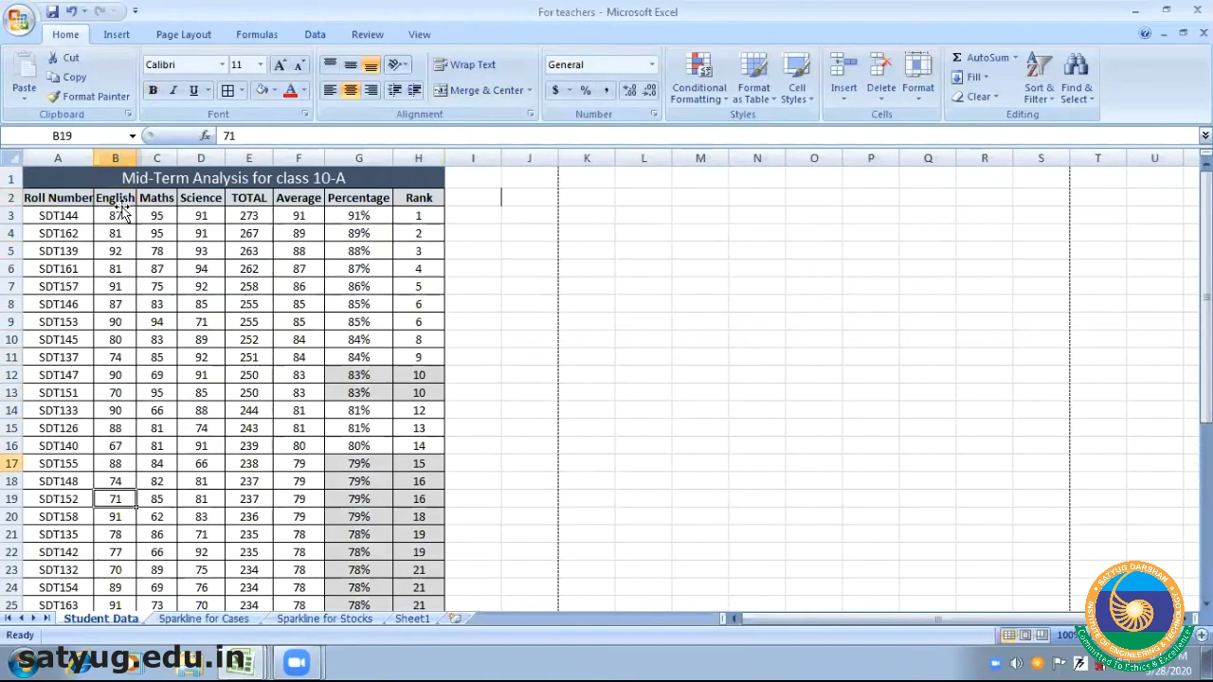
Enter the label "AVG IN ENG" in cell A44, below the student marks table
key("Down")
key("Down")
key("Down")
key("Down")
key("Down")
key("Down")
key("Down")
key("Down")
key("Down")
key("Down")
key("Down")
key("Down")
key("Down")
key("Down")
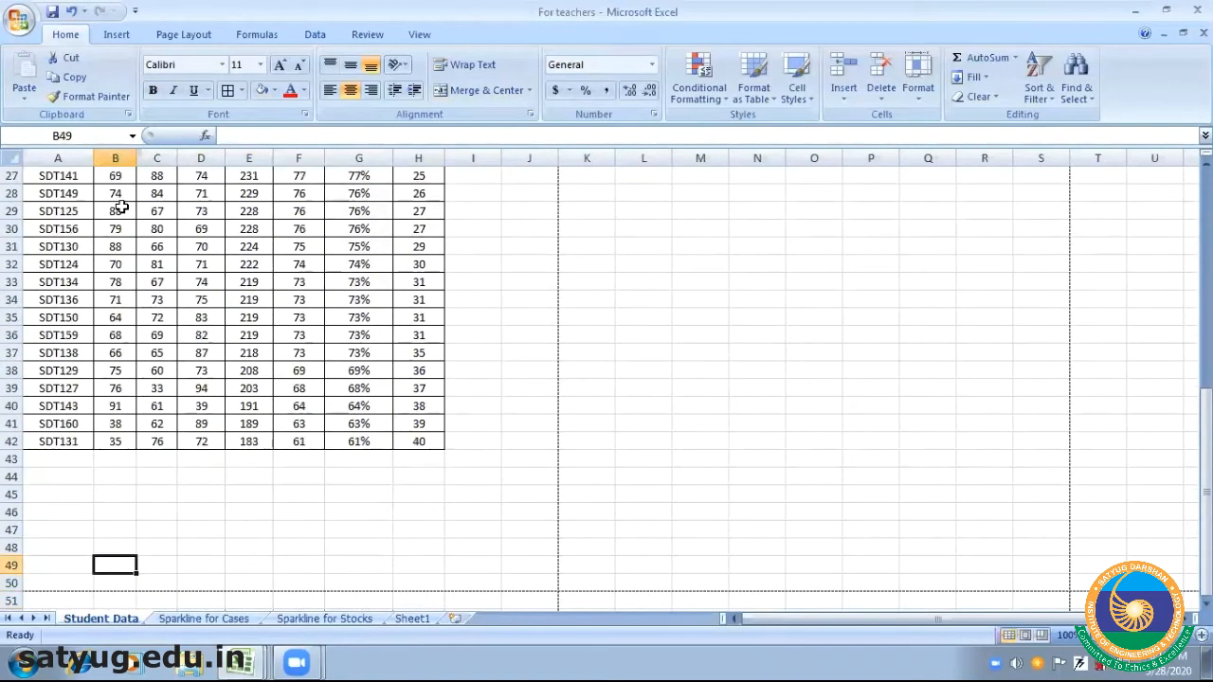
key("Up")
key("Left")
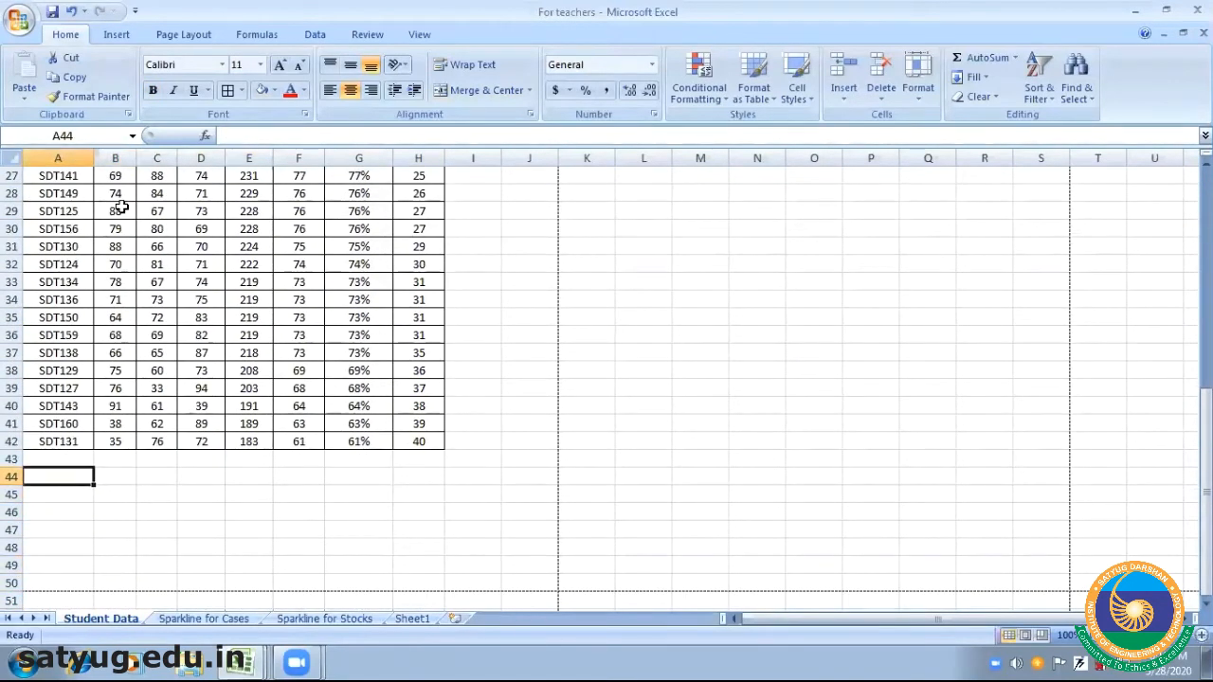
type("AVG IN ENG")
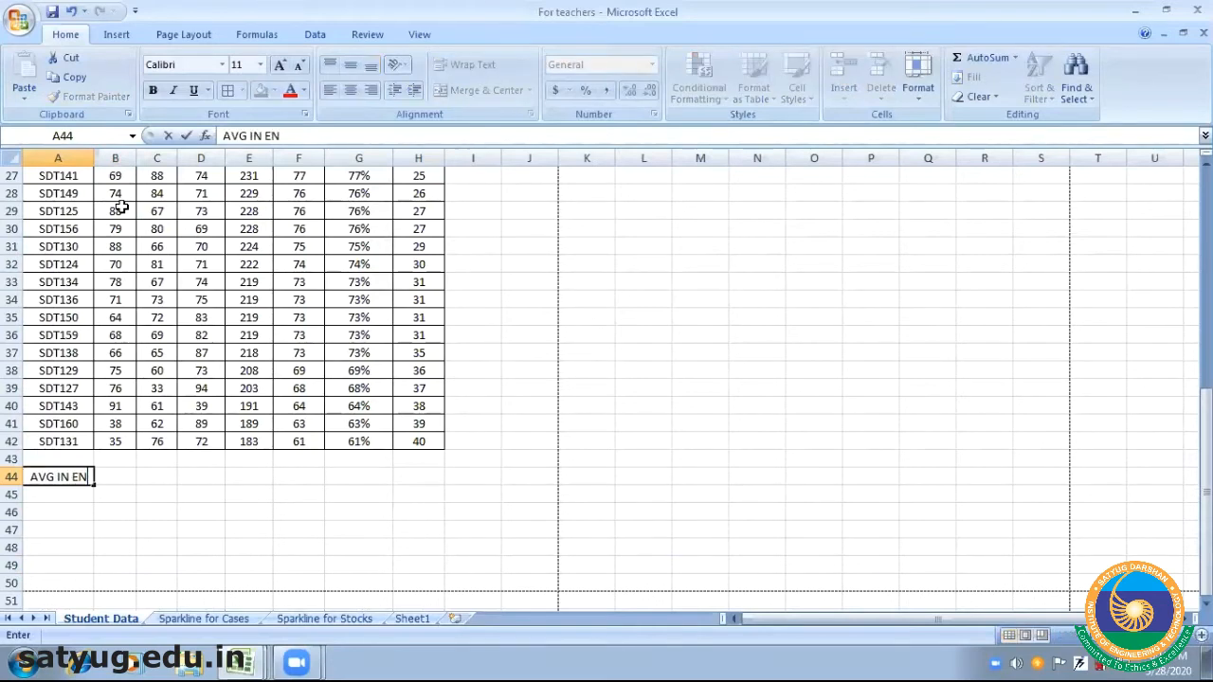
left_click(144, 494)
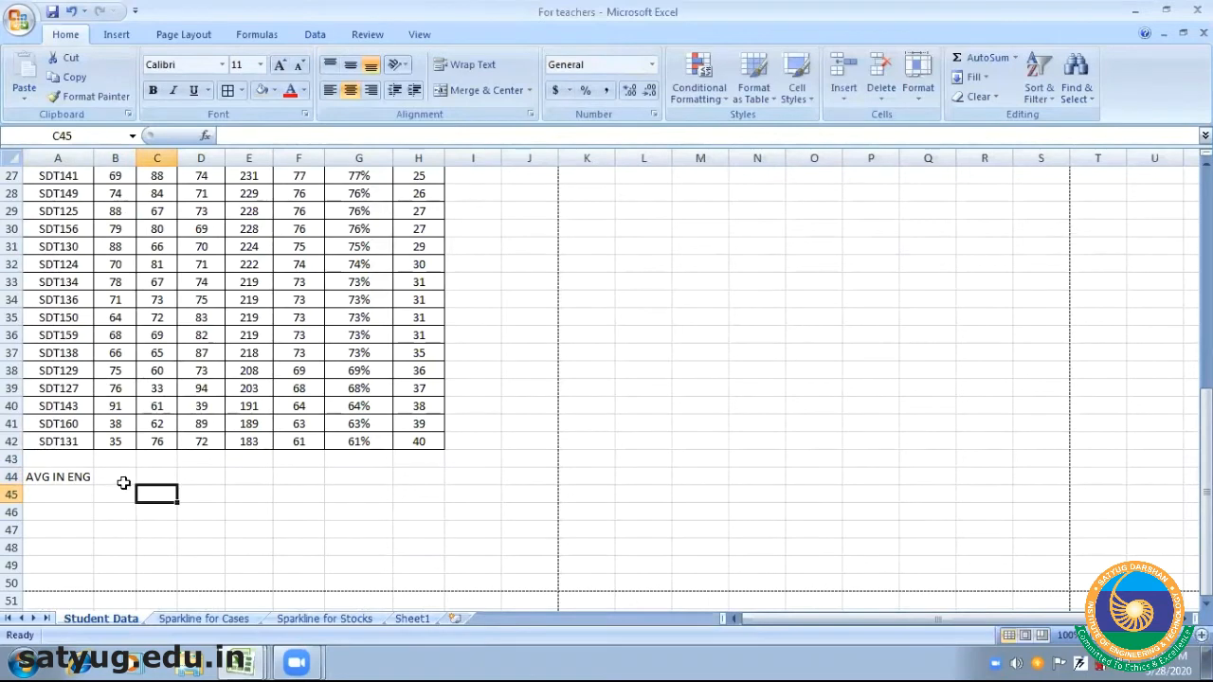
Calculate the English average in cell B44 with =AVERAGE(B3:B42)
left_click(116, 480)
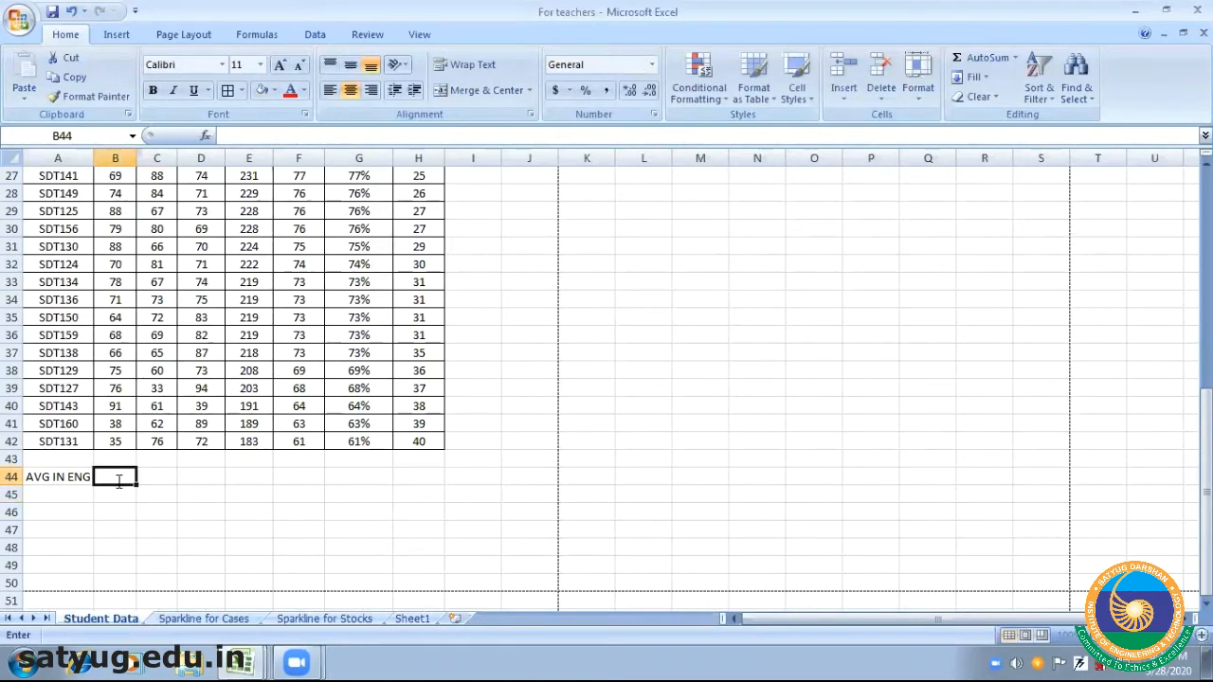
type("=AVER")
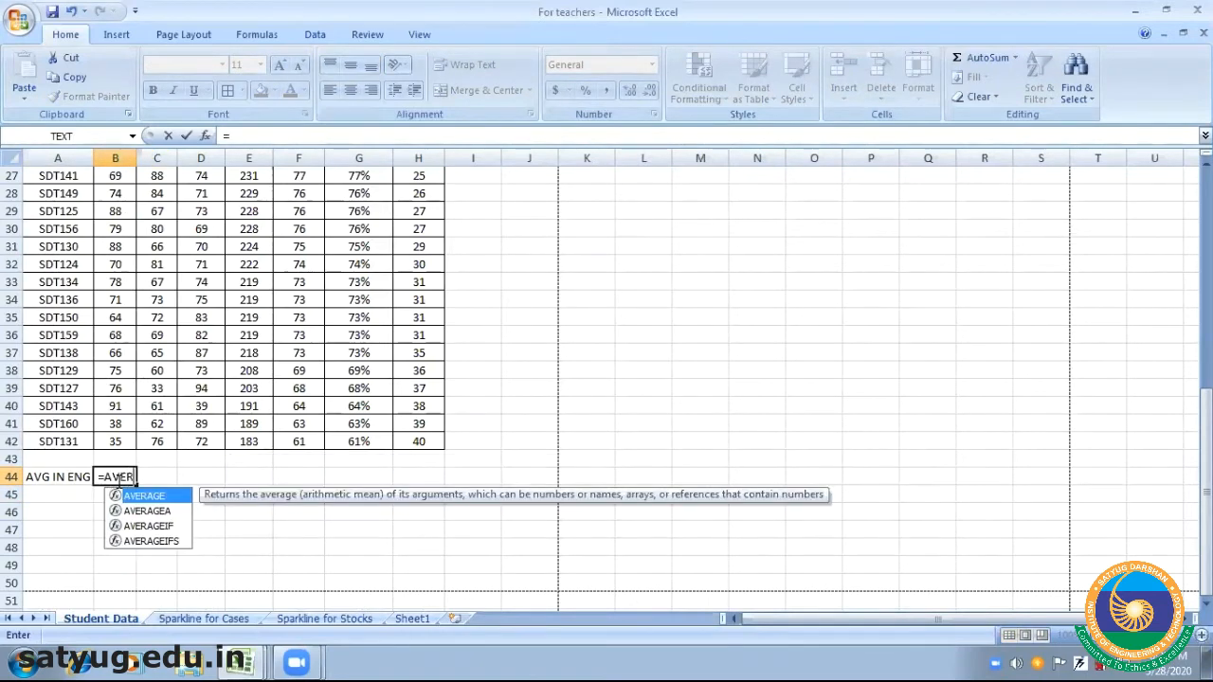
type("AGE(")
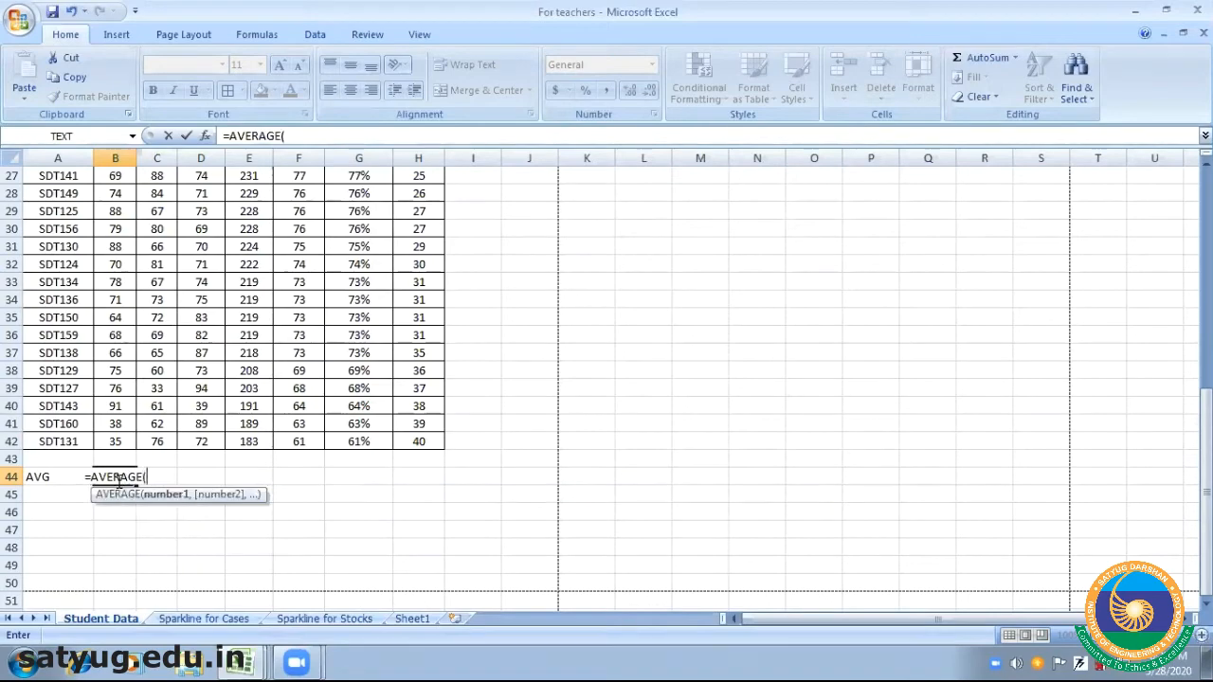
left_click(115, 441)
left_click_drag(115, 440, 123, 166)
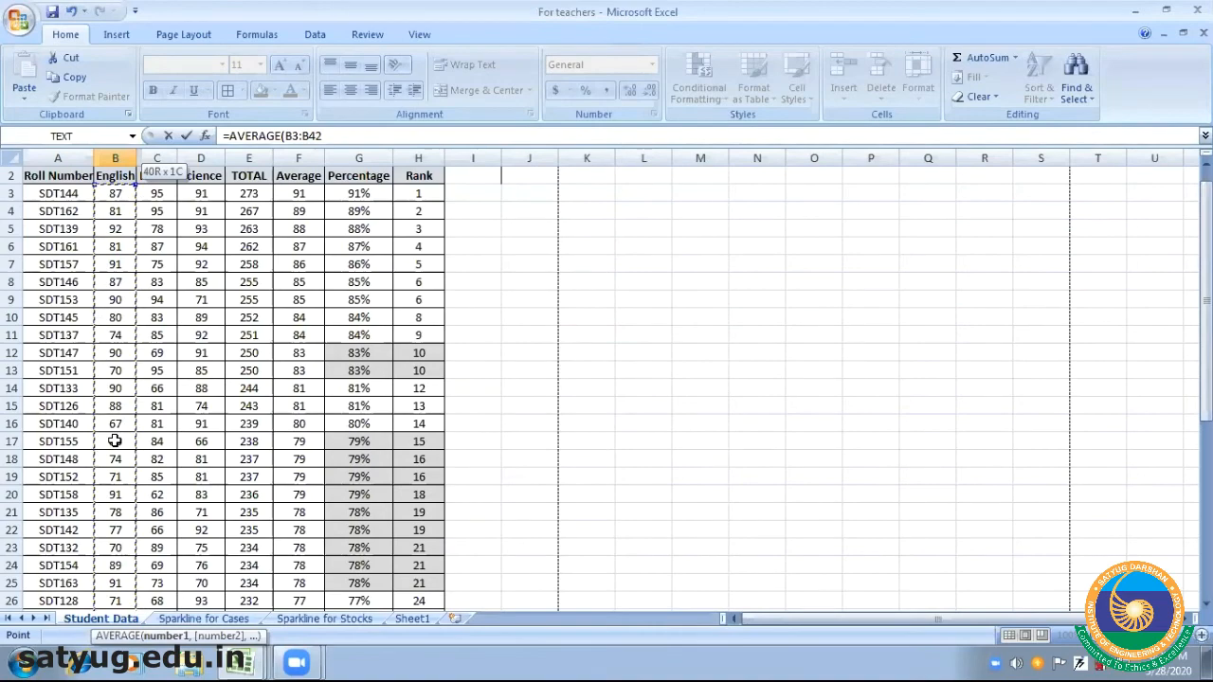
left_click_drag(1206, 294, 1205, 464)
type(")")
key("Return")
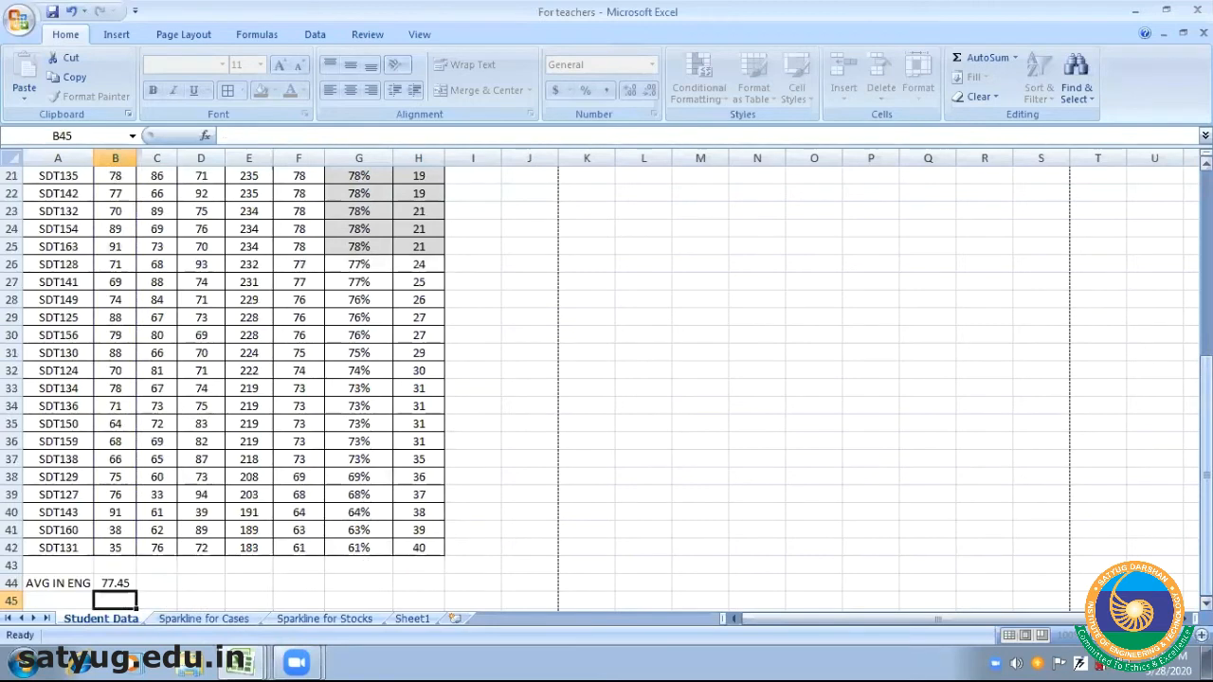
Show the English average in B44 without decimals and copy its formula across to the Maths and Science columns, through D44
left_click(121, 585)
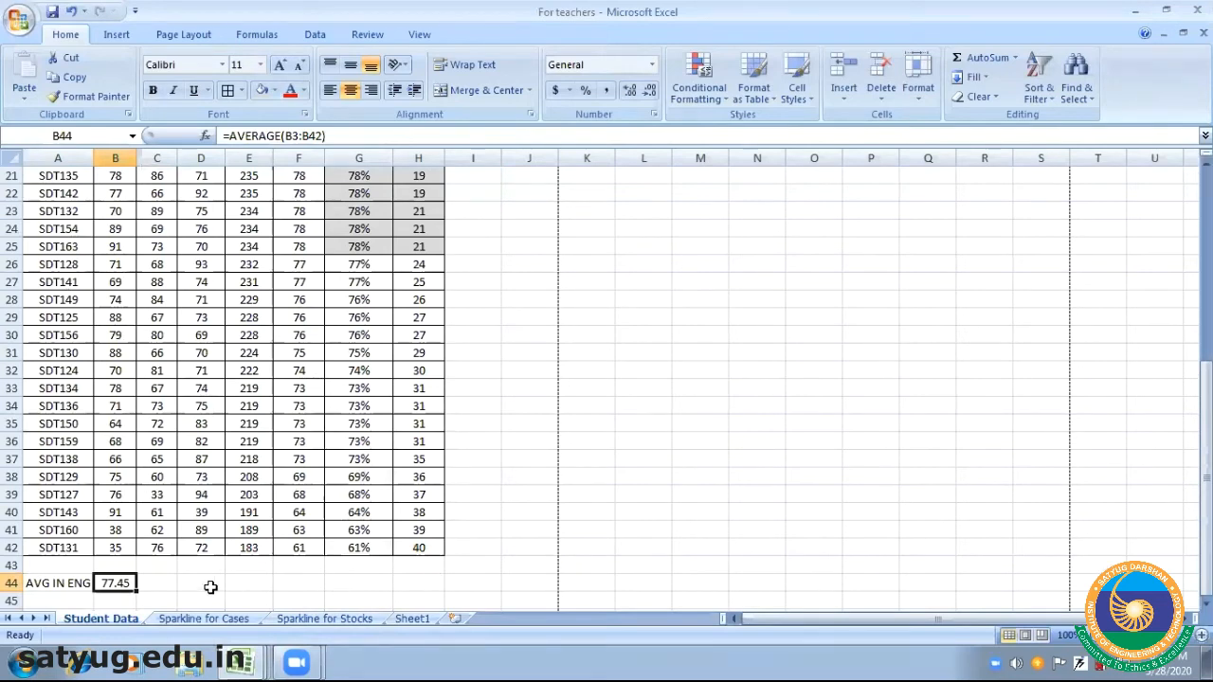
left_click(240, 585)
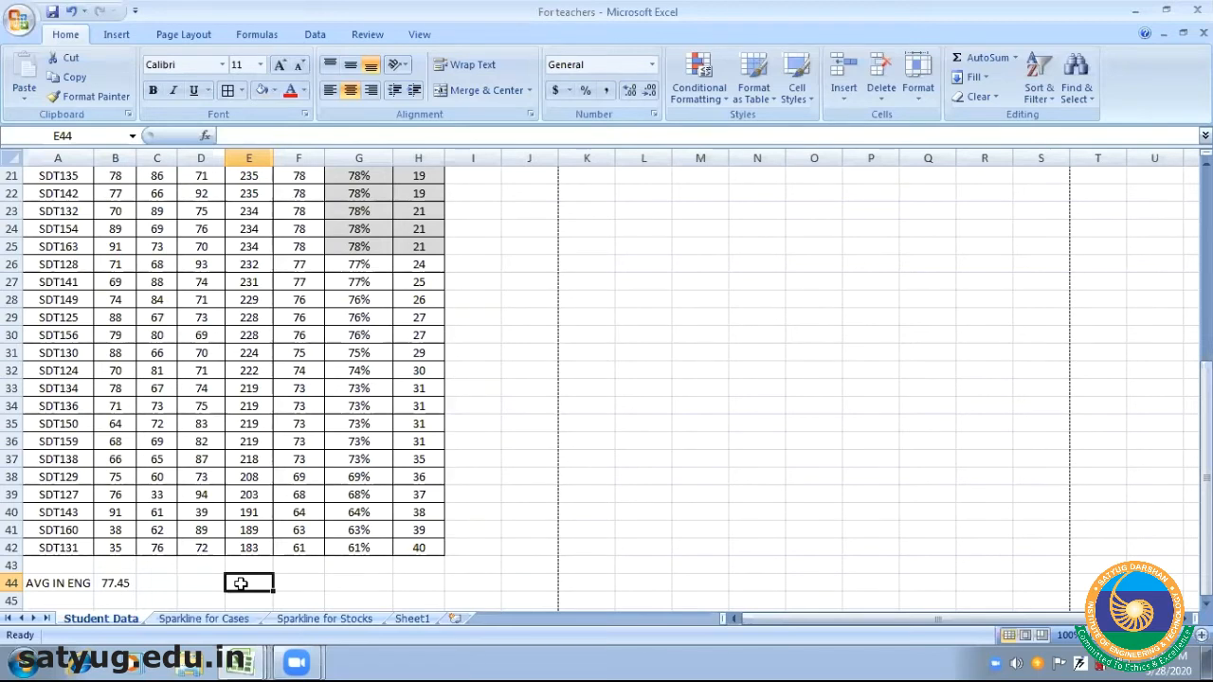
left_click(122, 590)
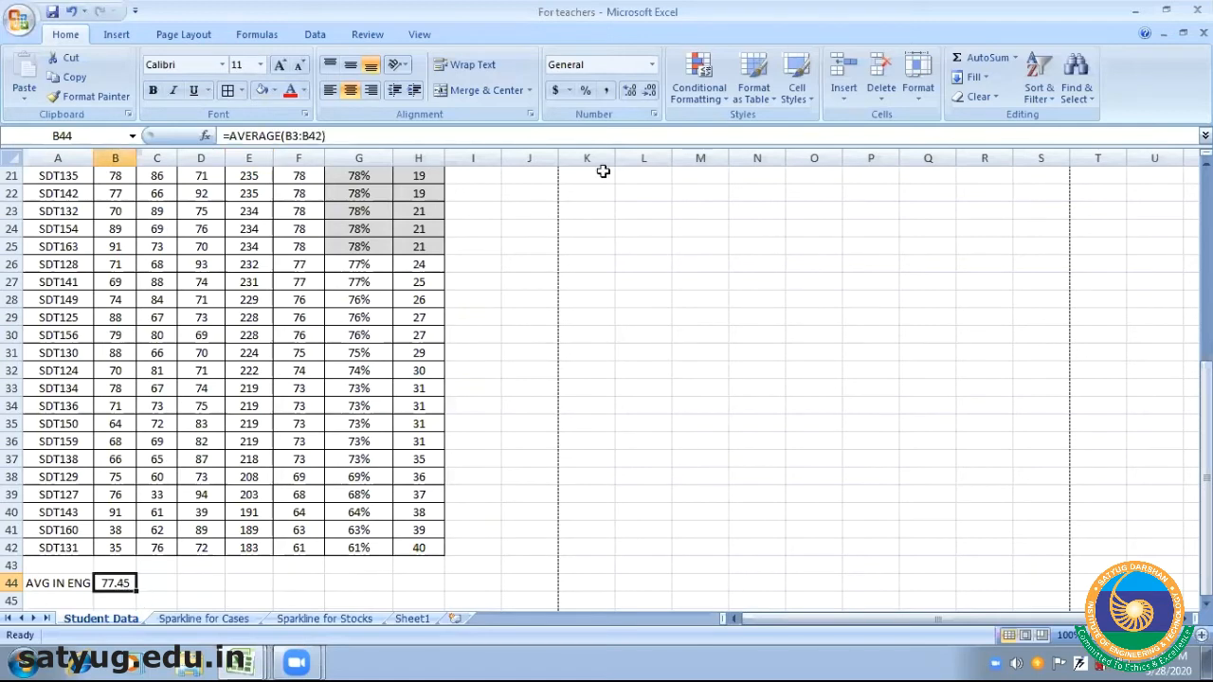
double_click(650, 91)
left_click_drag(135, 591, 213, 586)
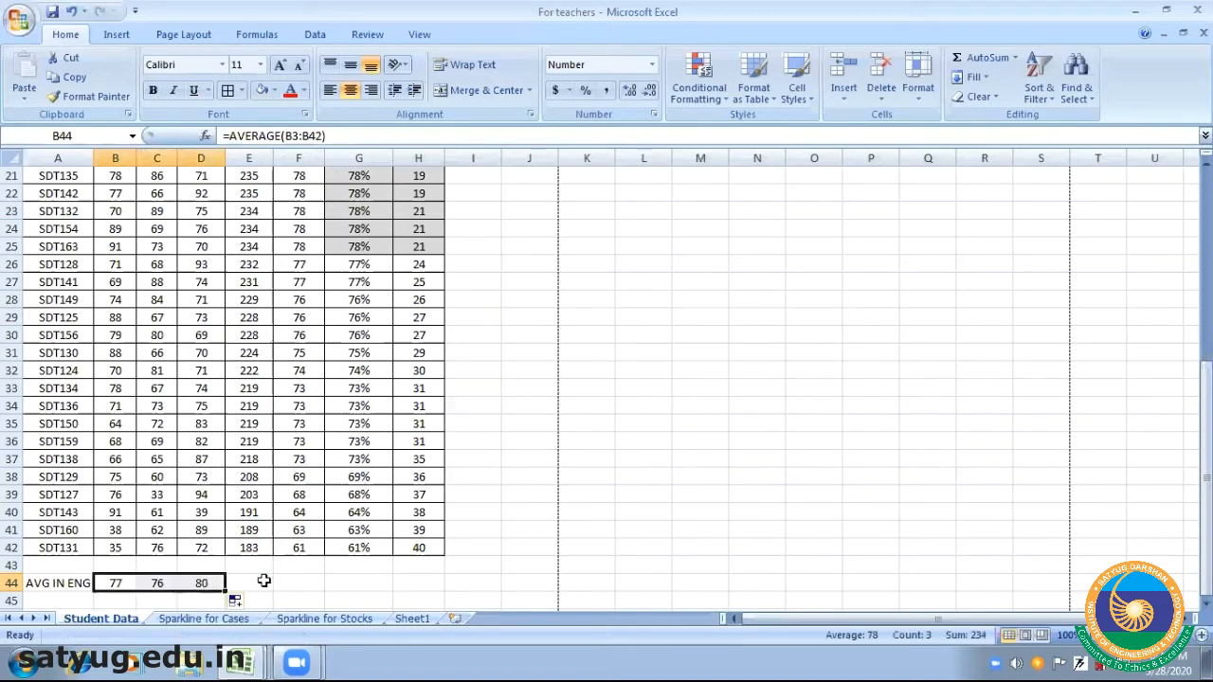
Shorten the label in cell A44 to "AVG"
left_click(284, 582)
double_click(90, 583)
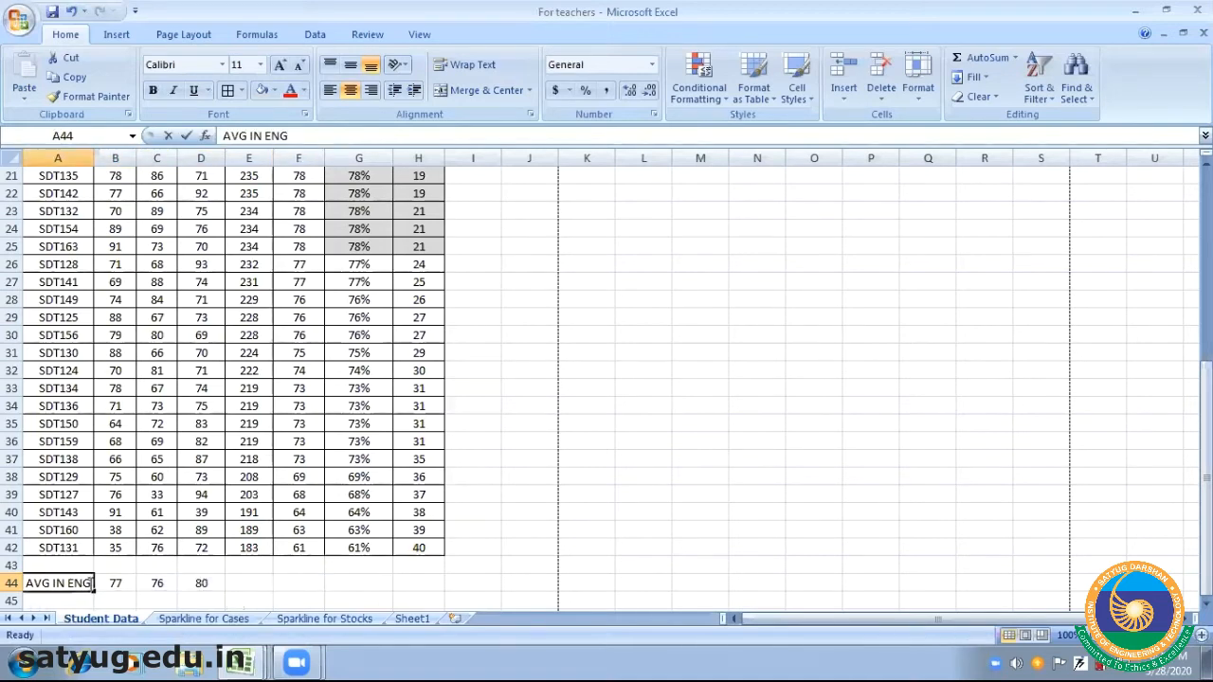
key("BackSpace")
key("BackSpace")
key("BackSpace")
key("BackSpace")
key("BackSpace")
key("BackSpace")
key("BackSpace")
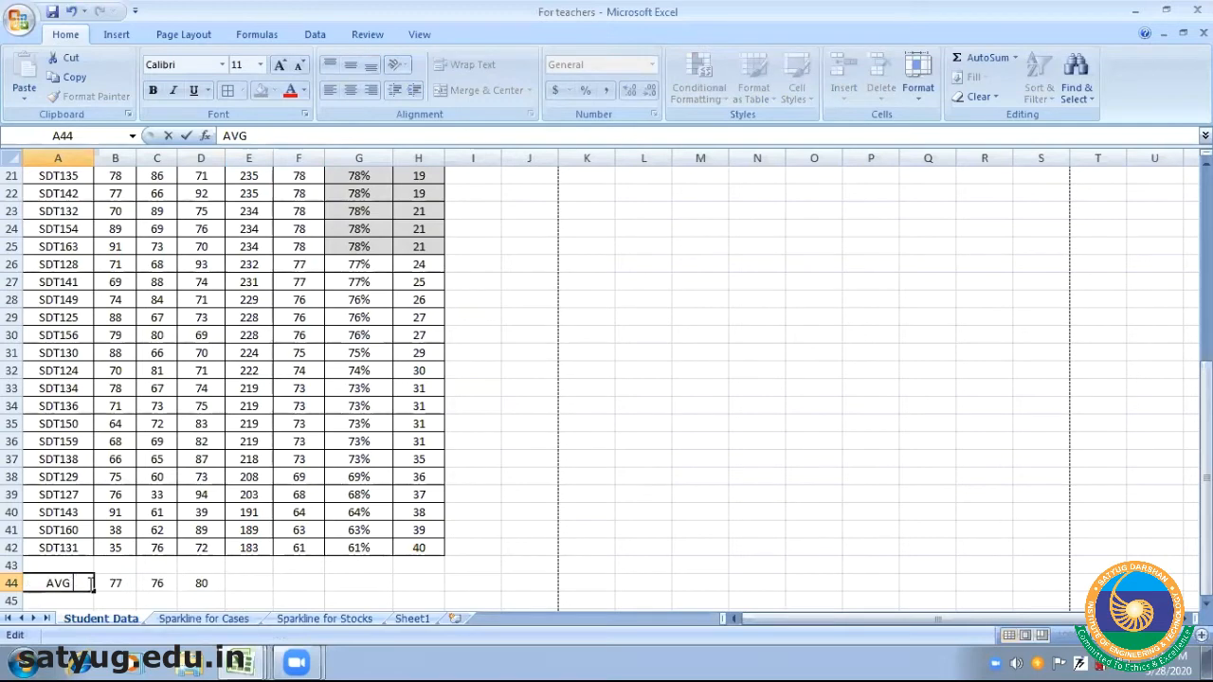
left_click(474, 563)
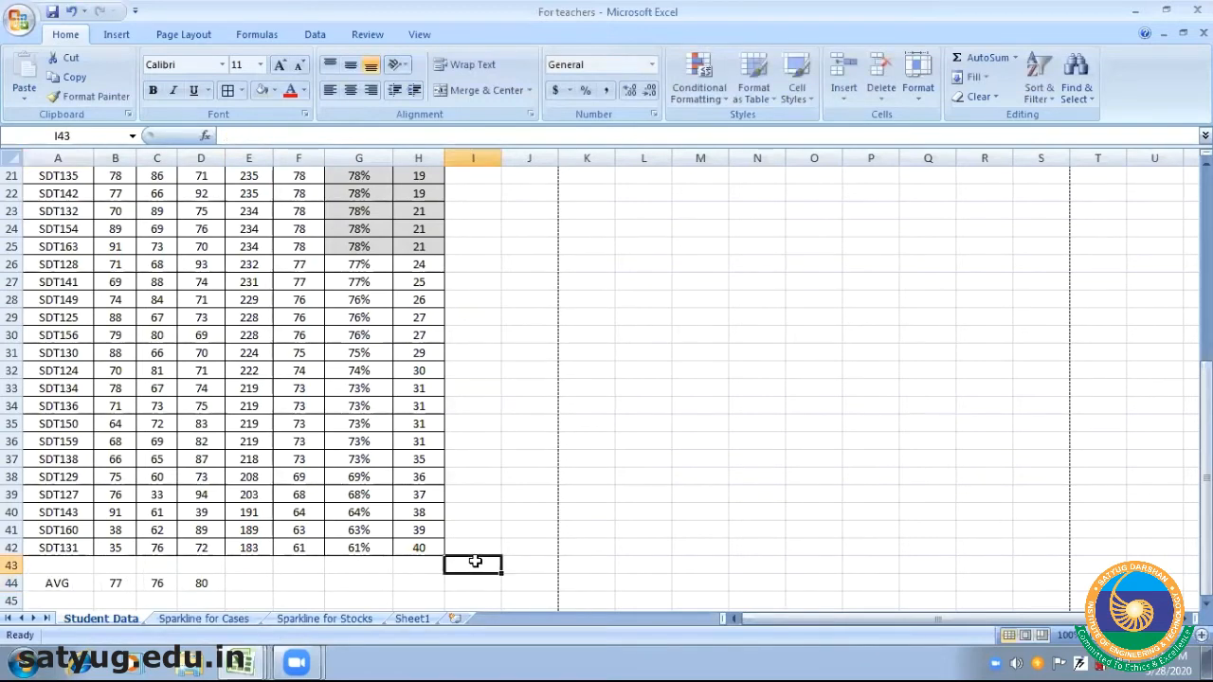
Review the average formulas for English, Maths and Science in row 44
left_click(157, 584)
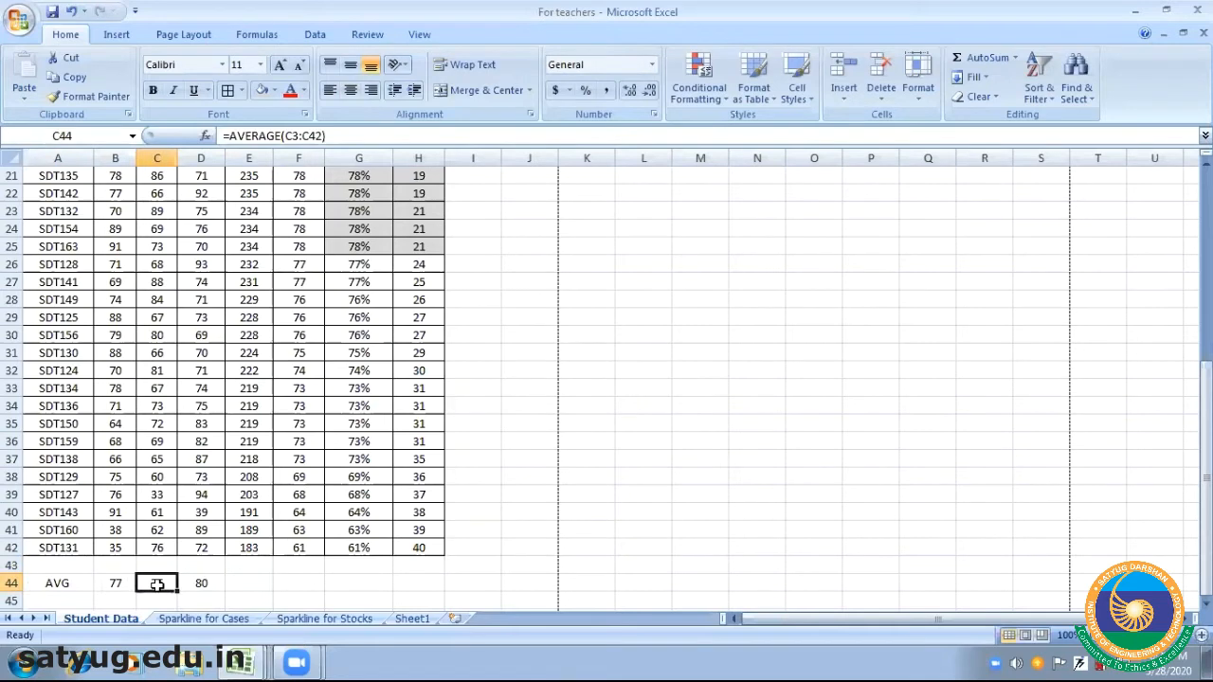
left_click(120, 590)
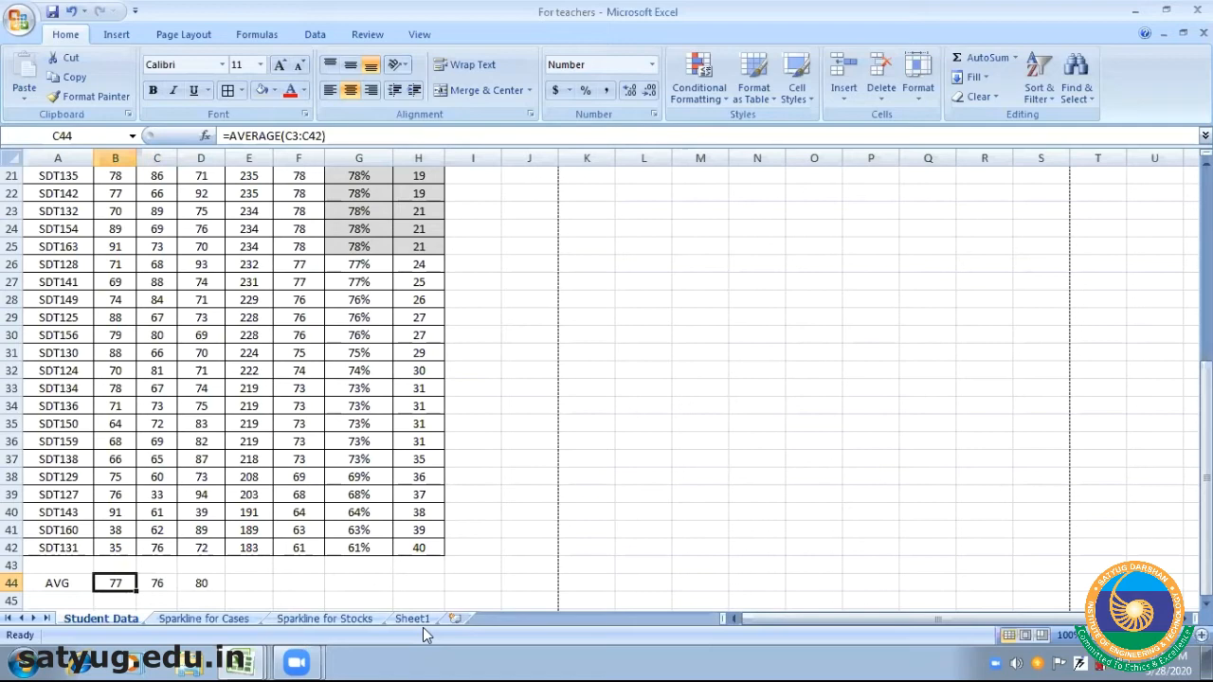
key("Right")
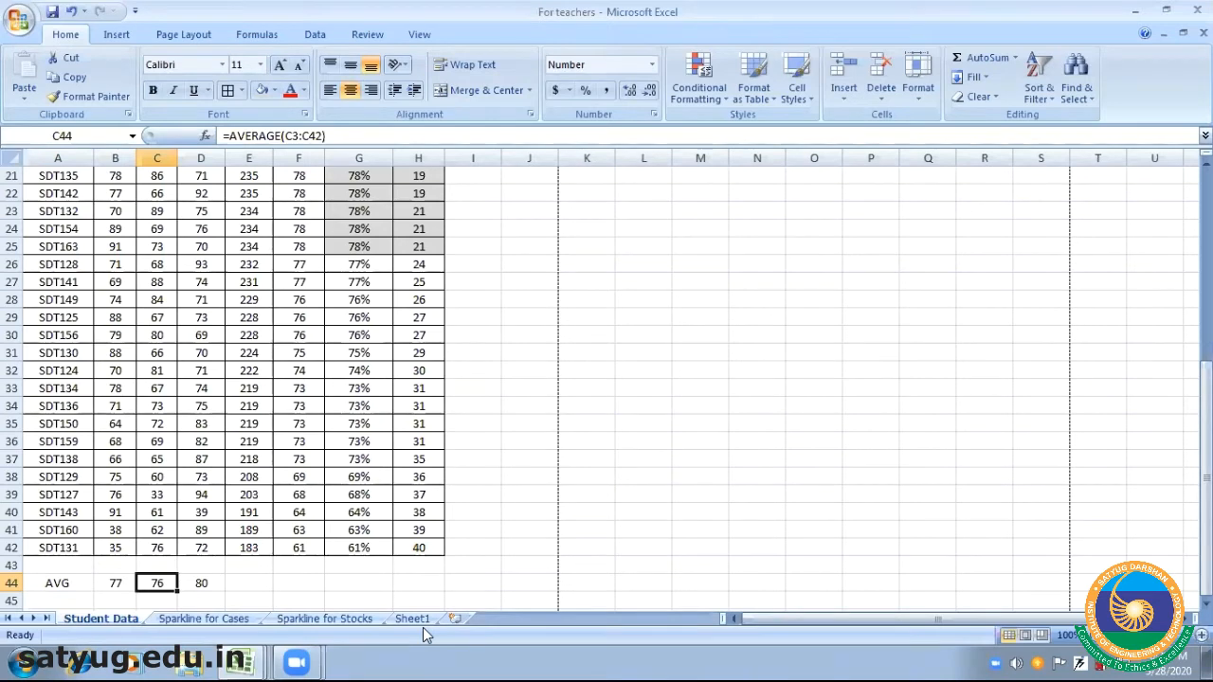
key("Right")
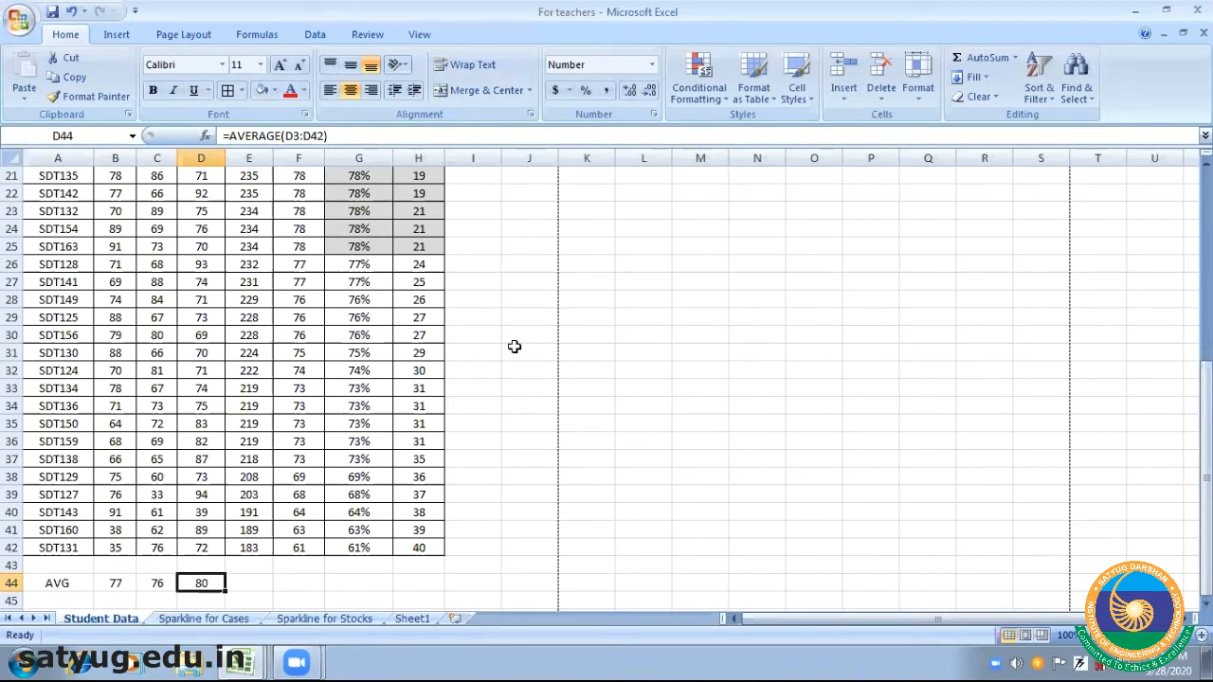
left_click(298, 583)
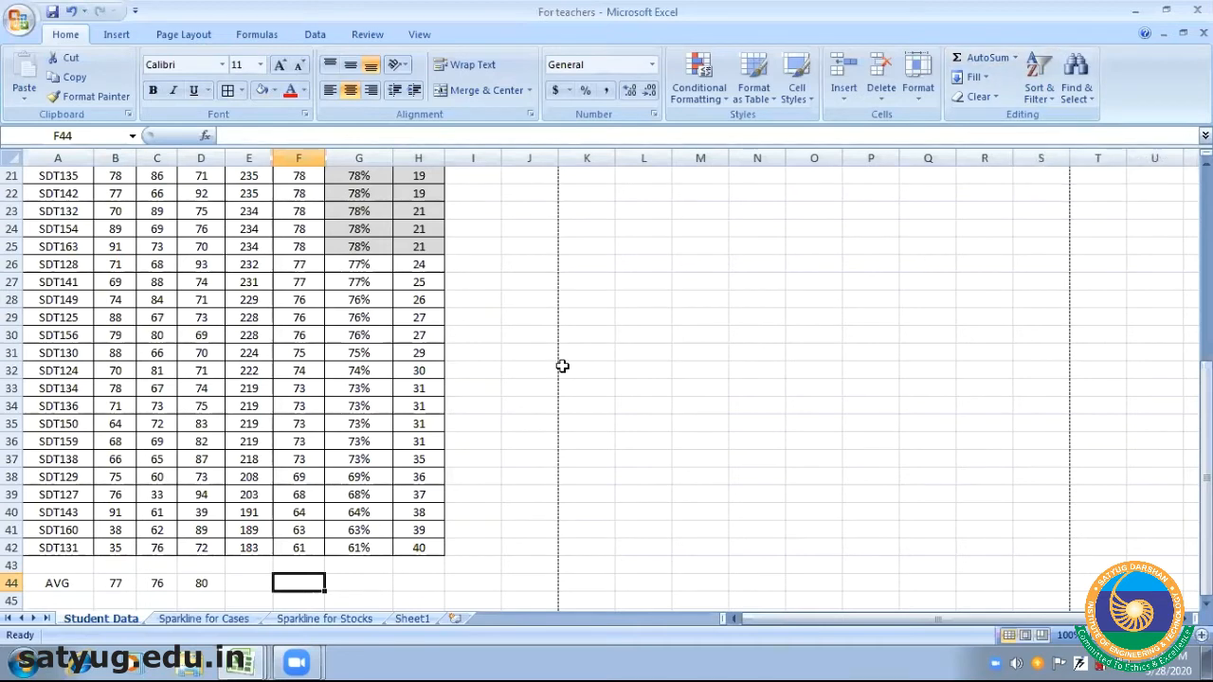
left_click(423, 355)
key("shift+Down")
key("shift+Down")
key("shift+Down")
key("shift+Down")
key("shift+Down")
key("shift+Down")
key("shift+Down")
key("shift+Down")
key("shift+Down")
key("shift+Down")
key("shift+Down")
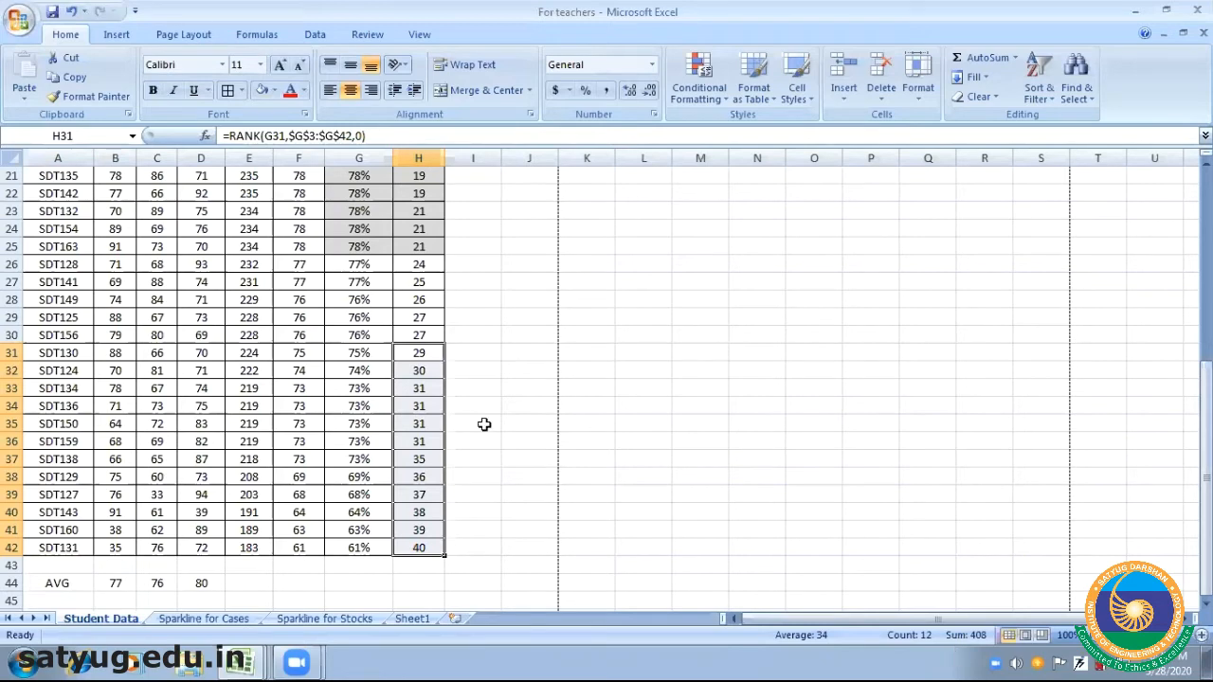
key("shift+BackSpace")
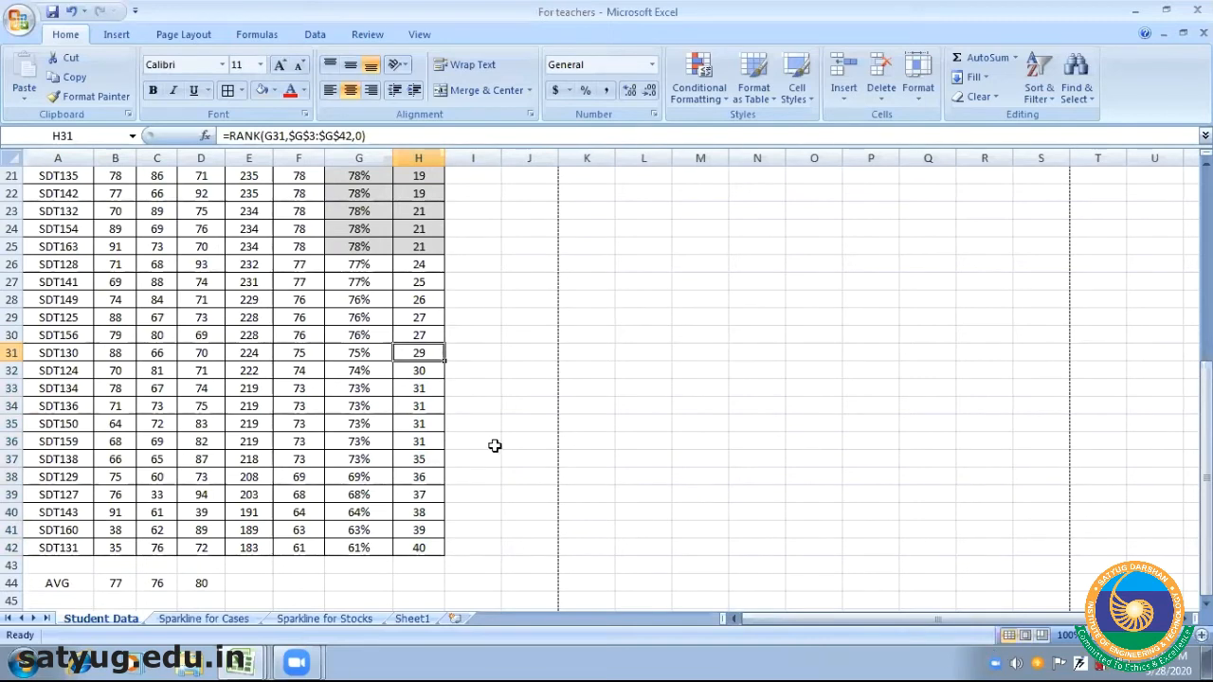
key("shift+Down")
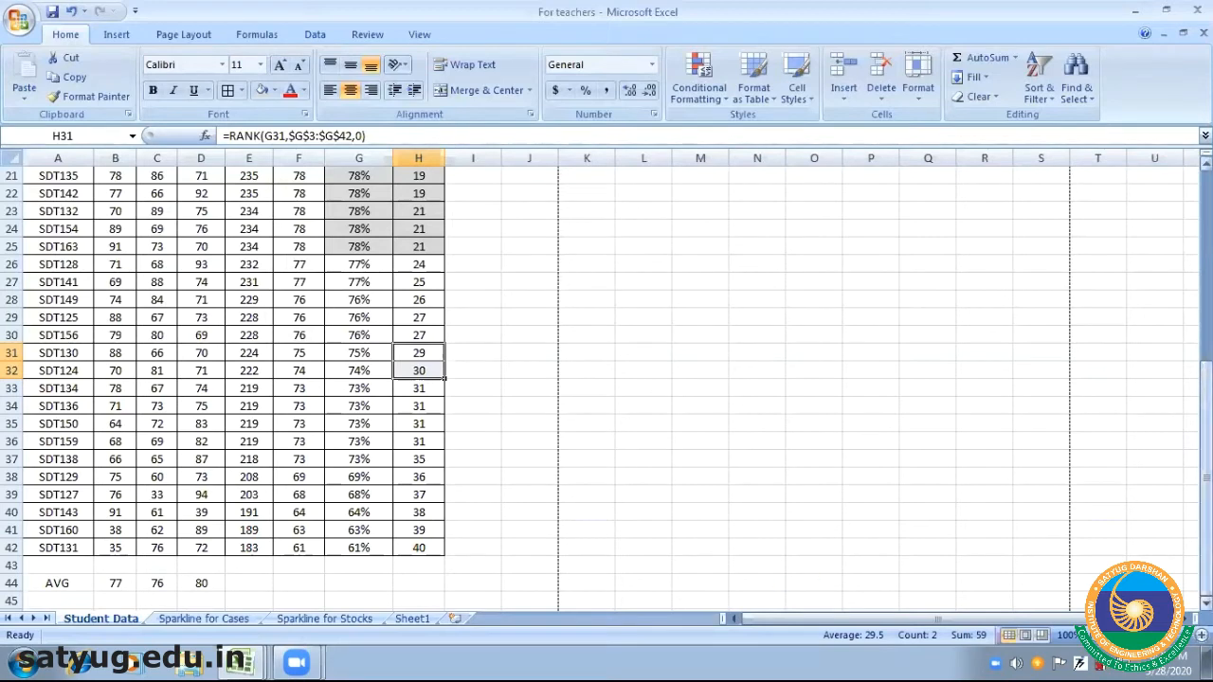
Replace the grey shading with a white fill across the range A3:H45
left_click_drag(1205, 379, 1205, 370)
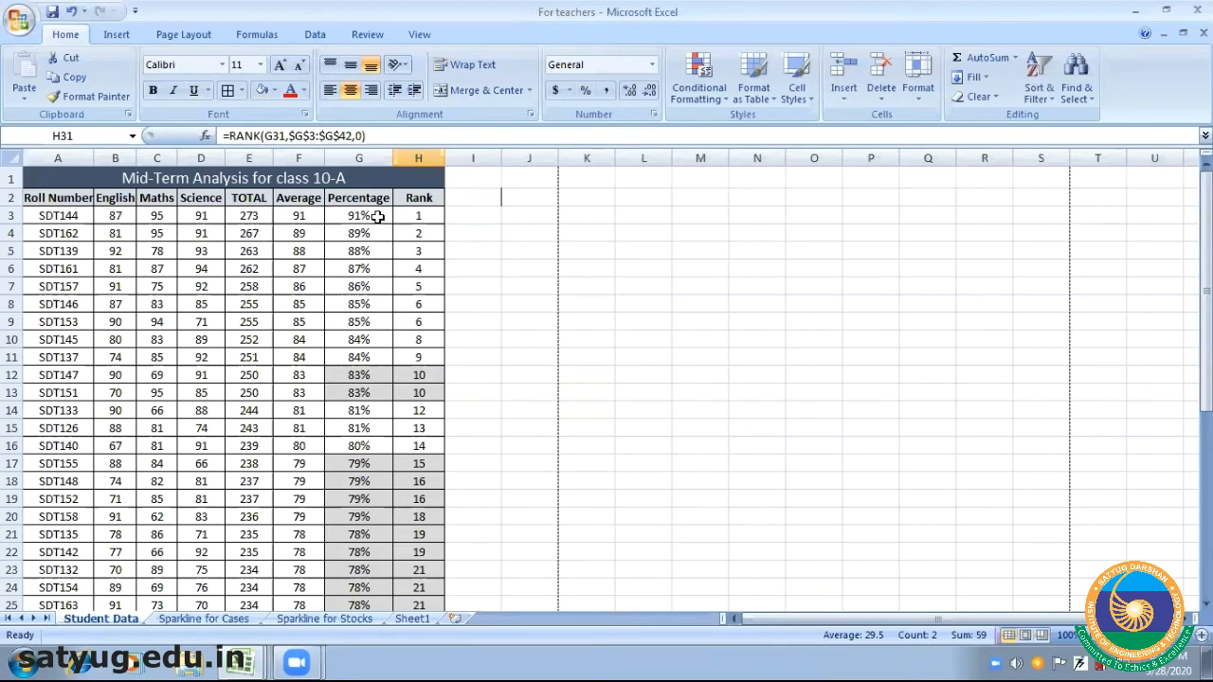
left_click(542, 292)
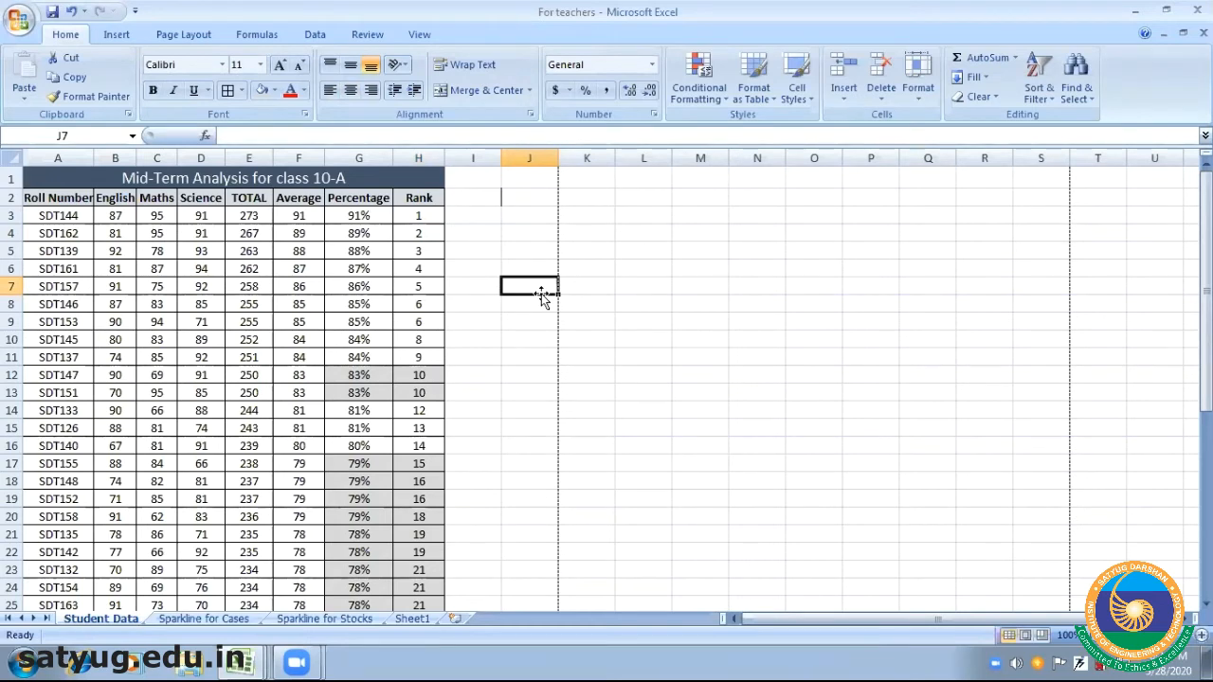
left_click_drag(52, 214, 436, 606)
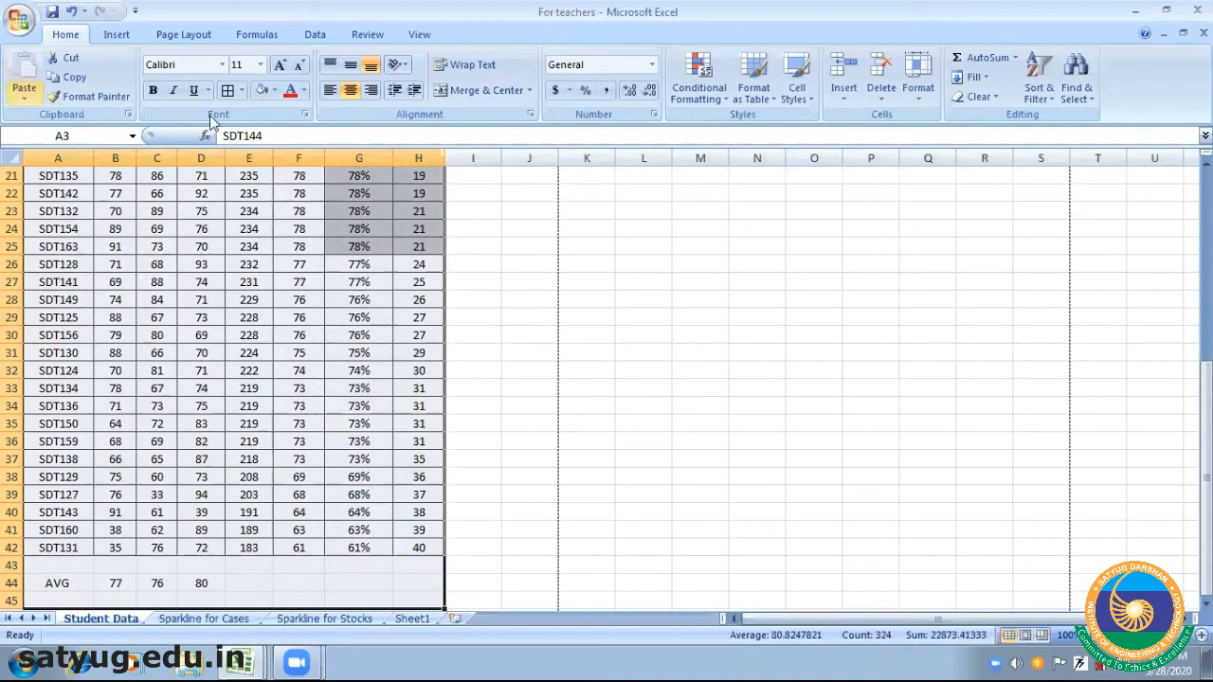
left_click(275, 90)
scroll(542, 371, "up", 7)
left_click(541, 371)
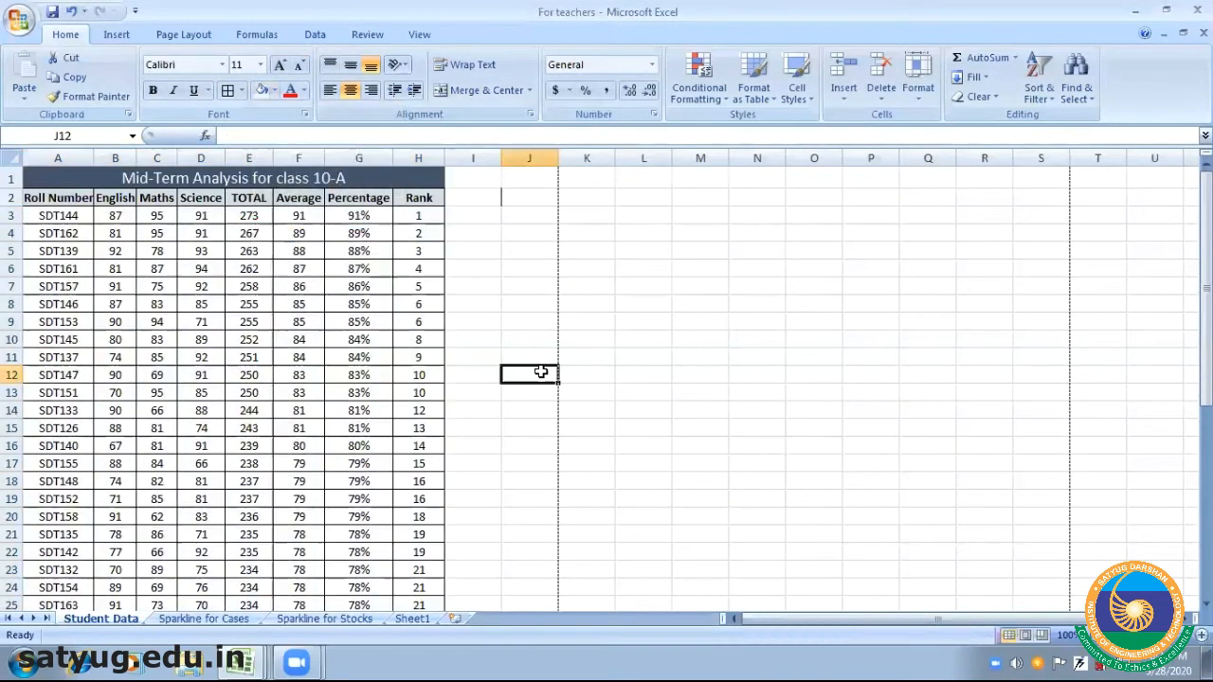
Apply a Greater Than 85 highlight rule with Green Fill with Dark Green Text to the percentages in G3:G42
left_click_drag(1205, 248, 1205, 248)
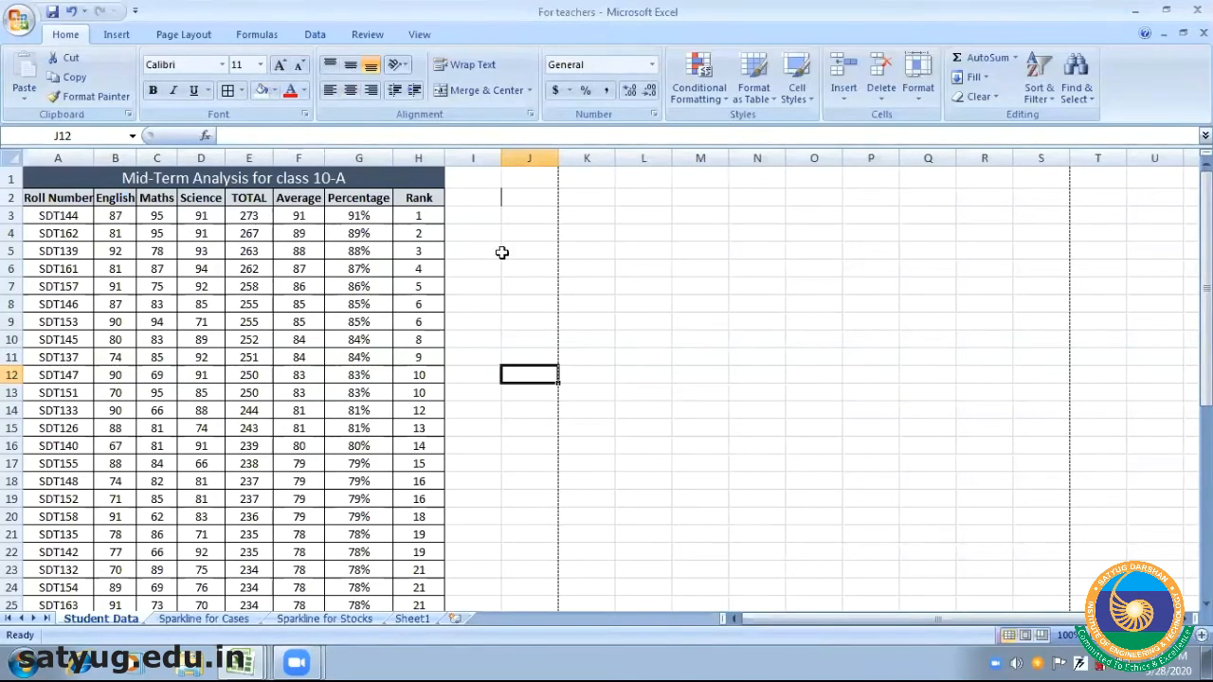
left_click(361, 159)
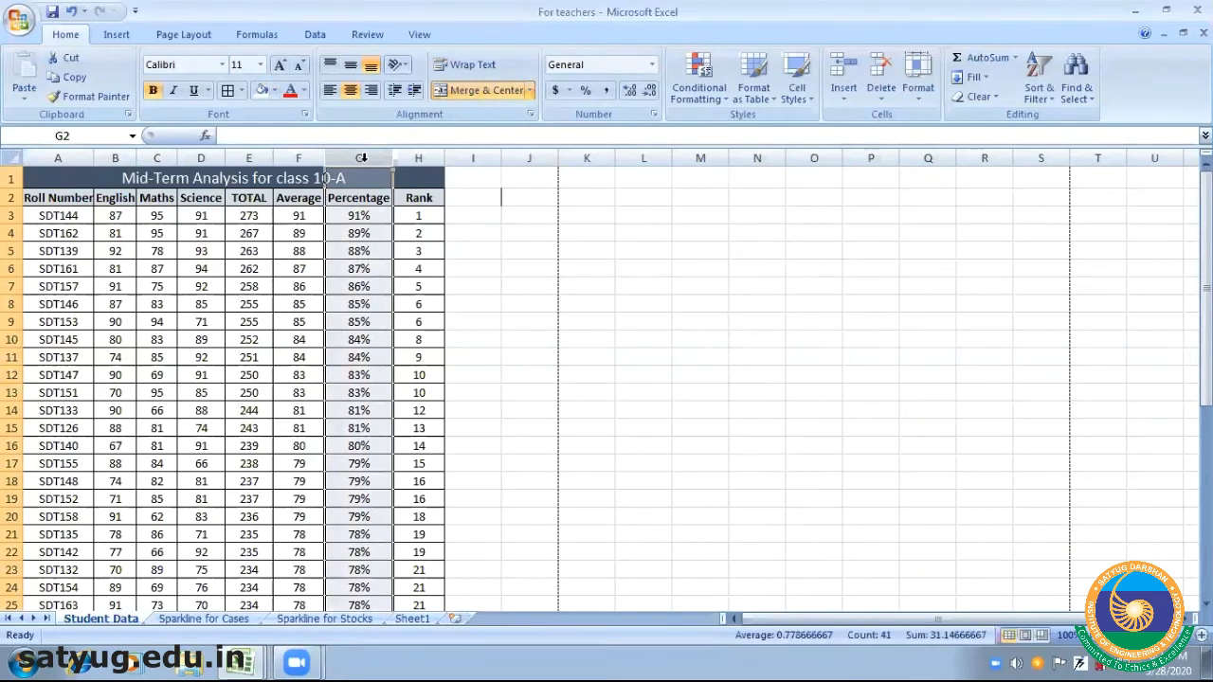
left_click(357, 212)
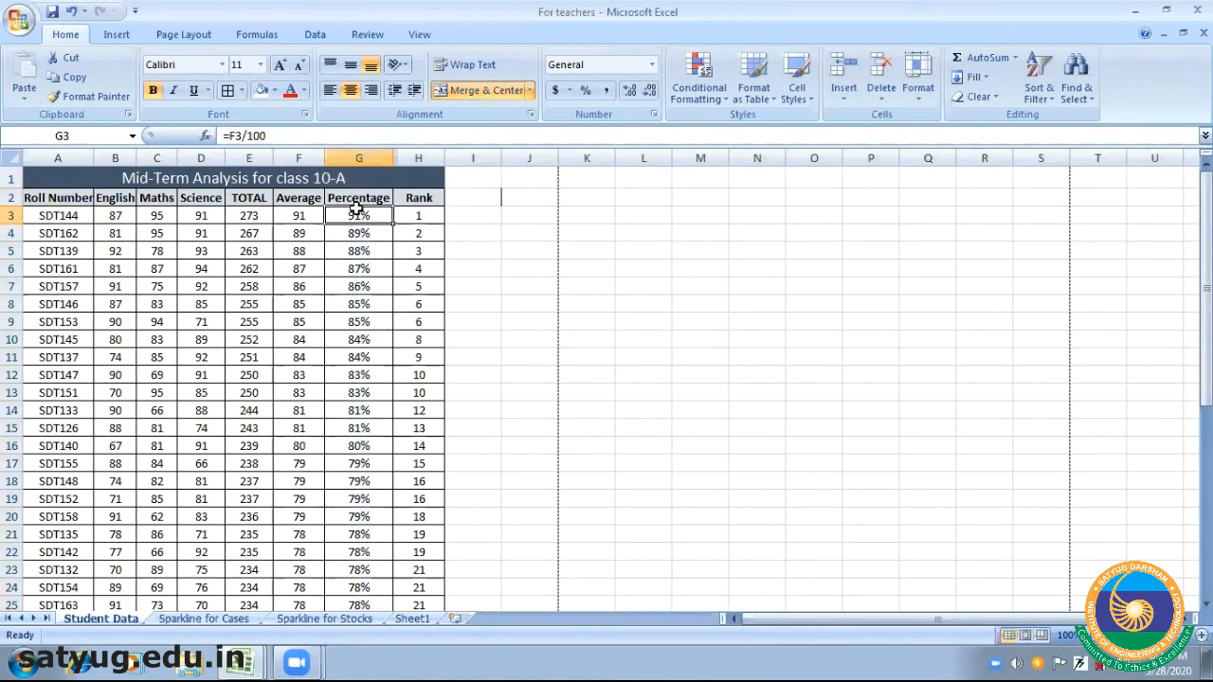
left_click_drag(359, 212, 360, 460)
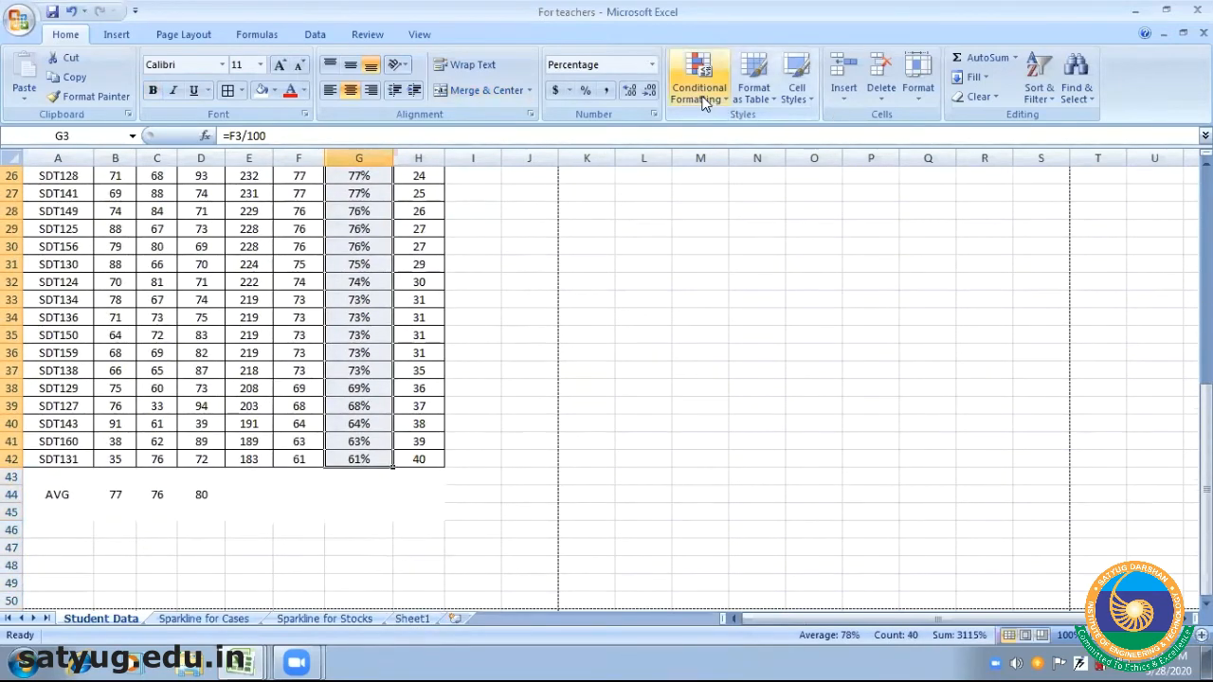
left_click(699, 93)
mouse_move(756, 131)
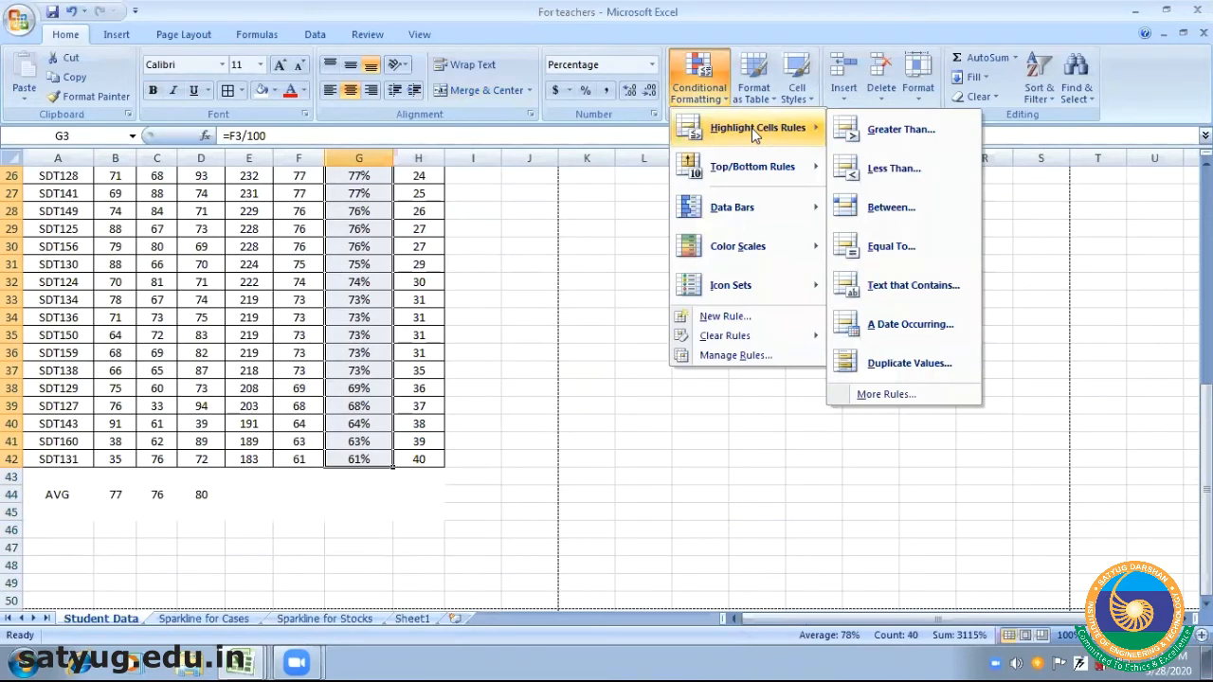
left_click(917, 133)
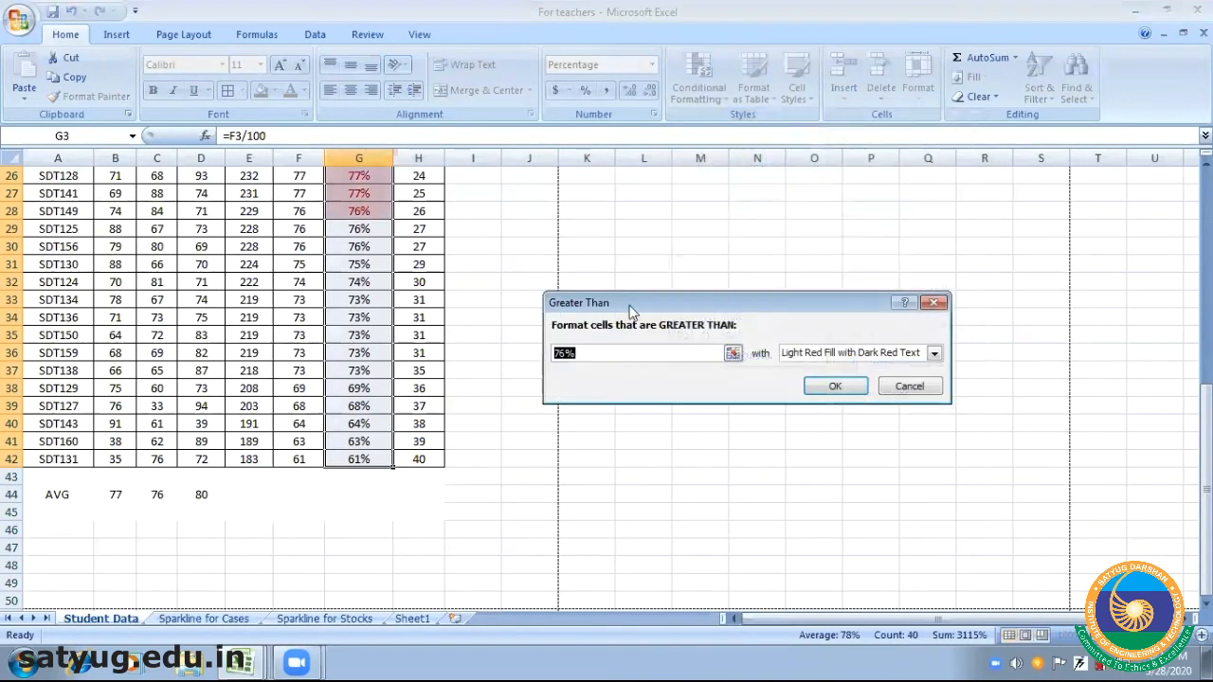
type("65")
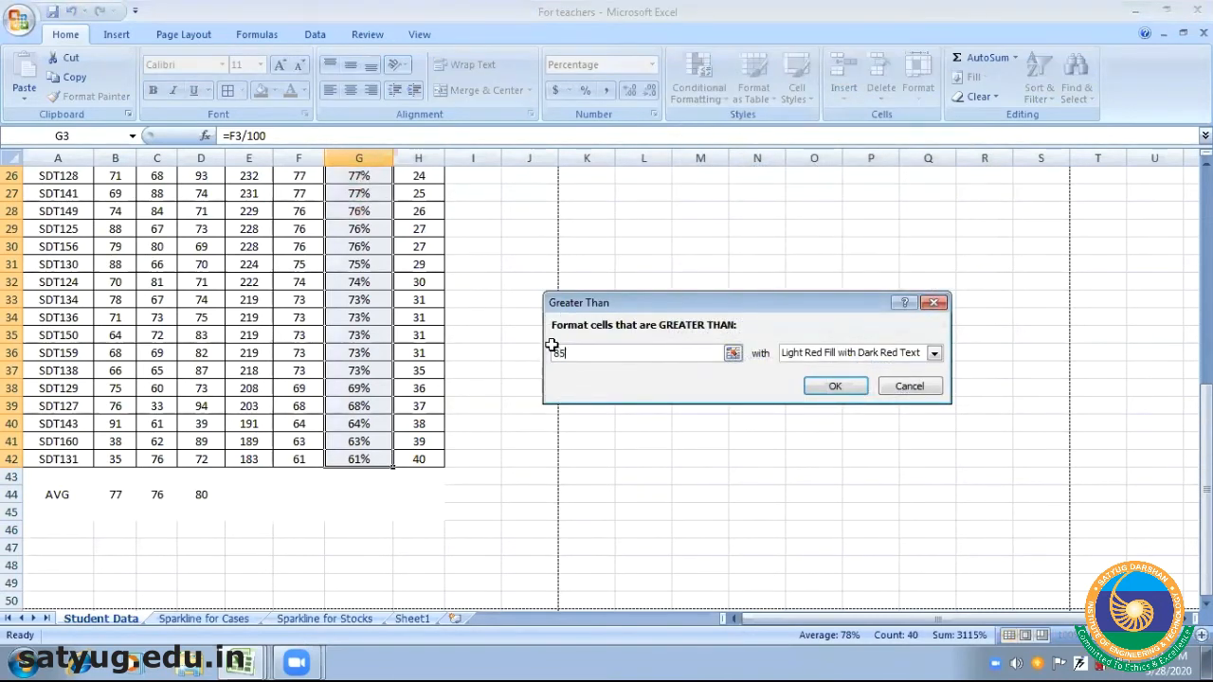
left_click(934, 353)
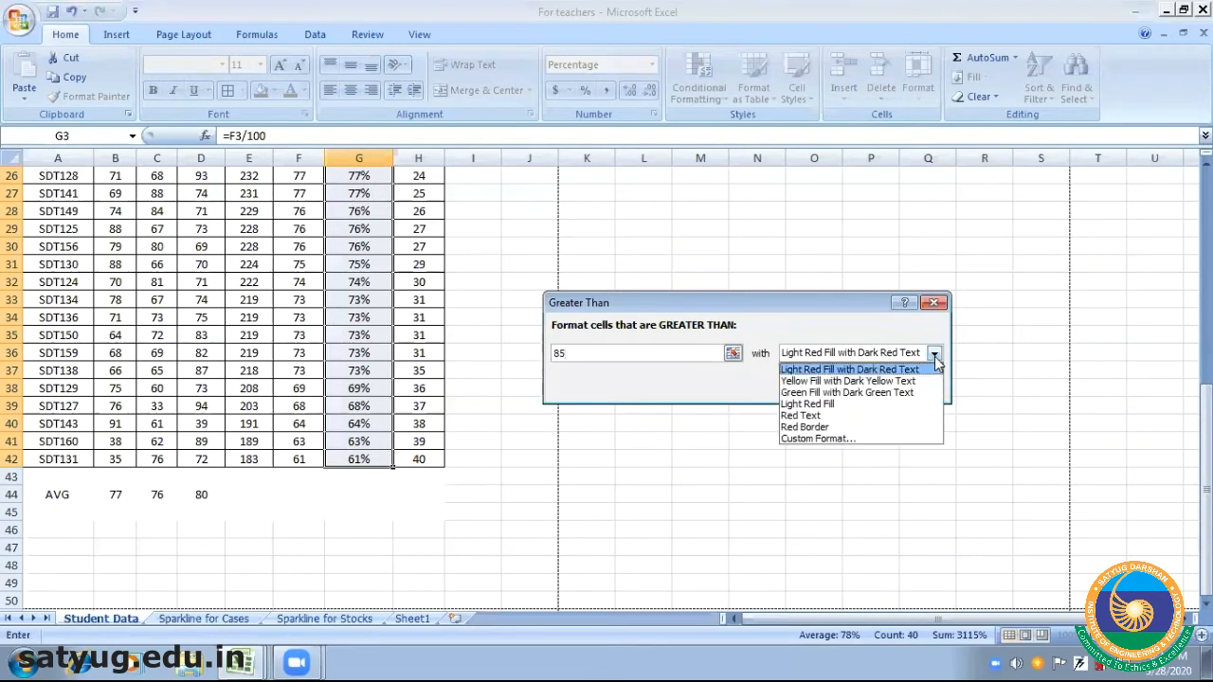
left_click(846, 393)
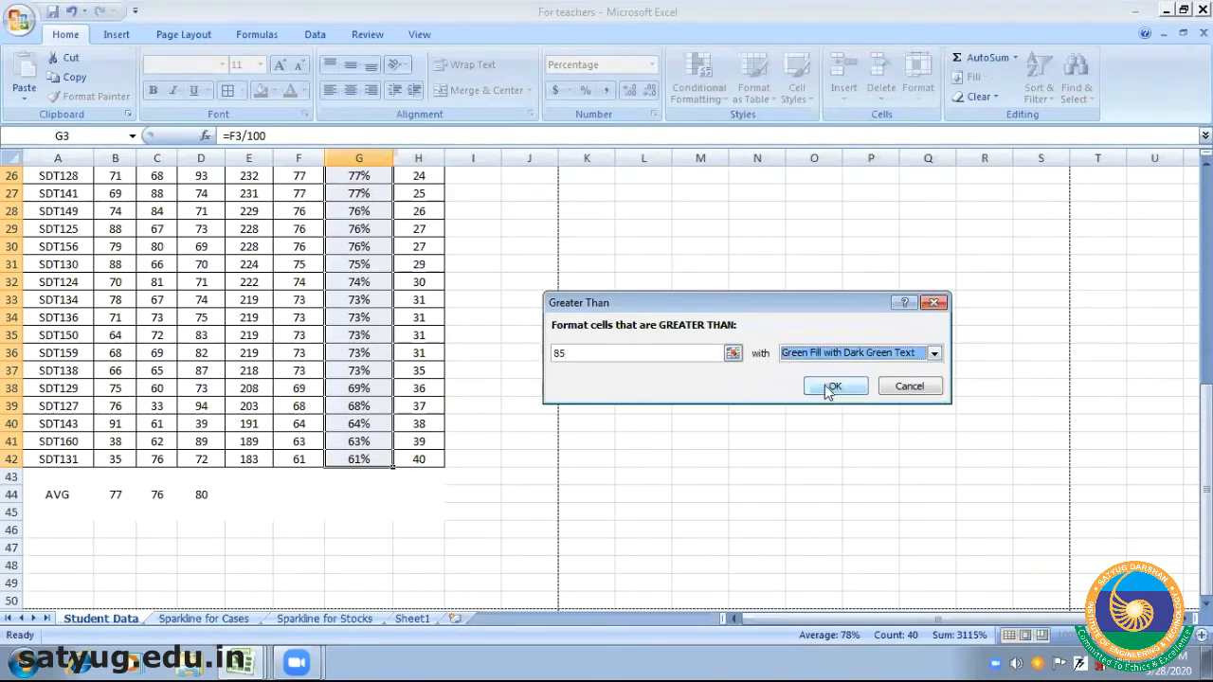
left_click(830, 386)
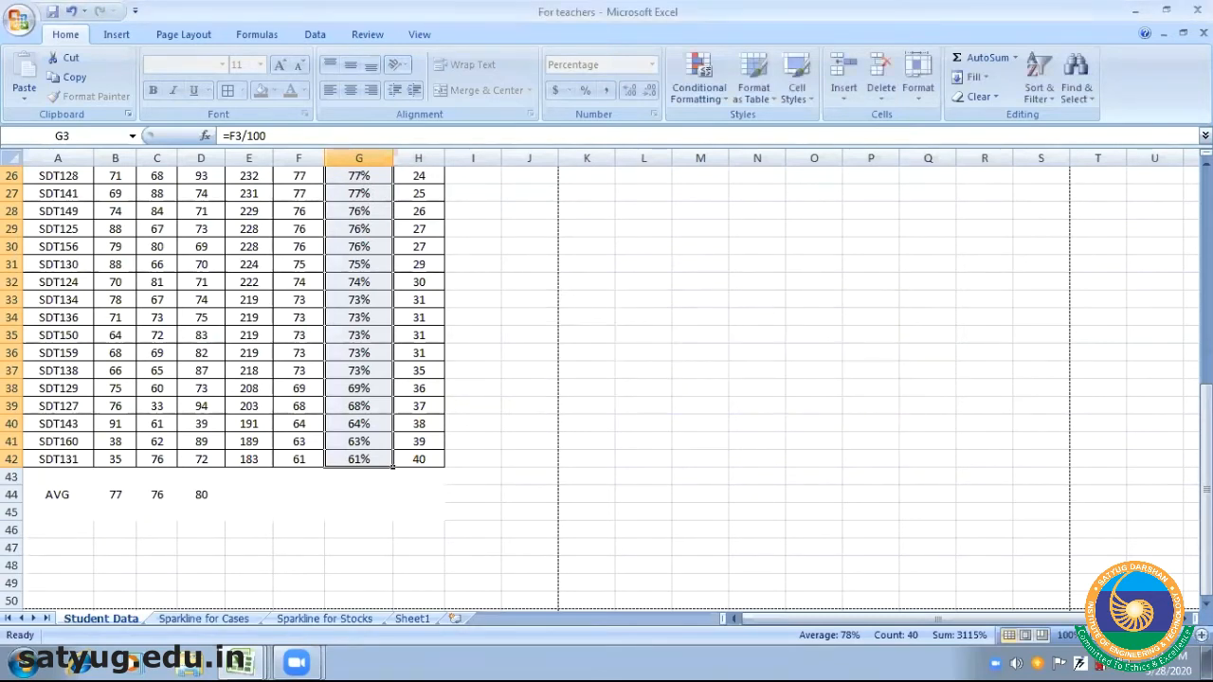
Highlight percentages greater than 85% in G3:G42 using Green Fill with Dark Green Text
left_click_drag(1205, 493, 1205, 289)
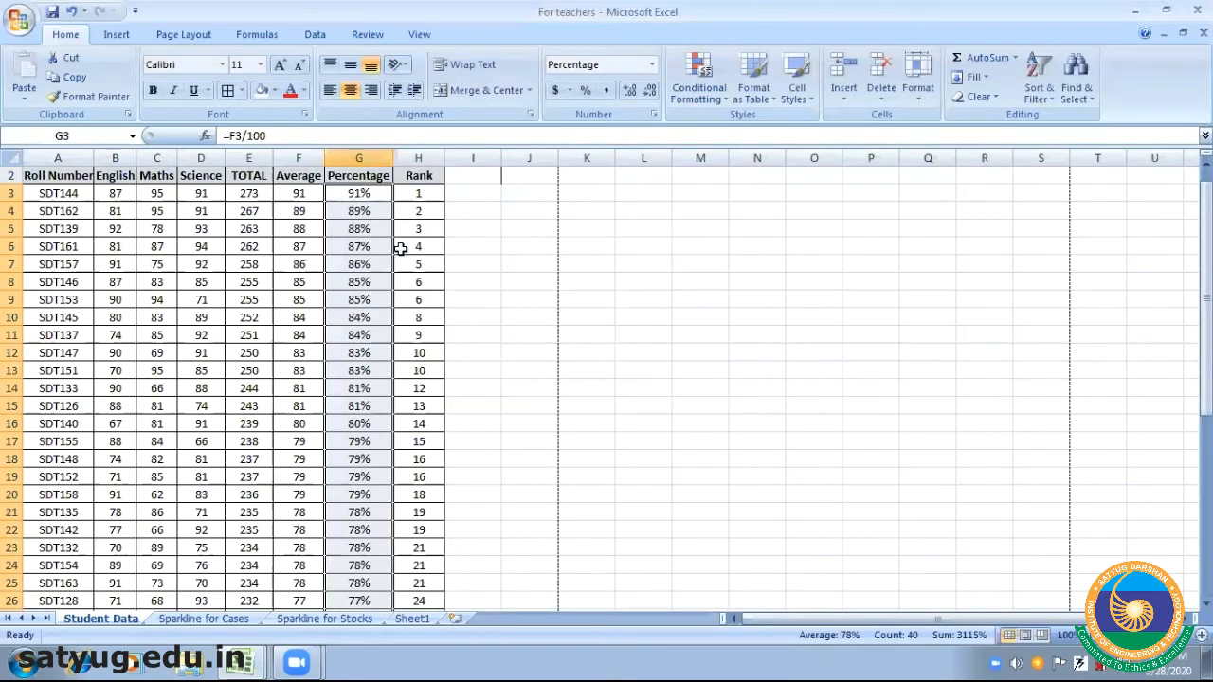
left_click(697, 81)
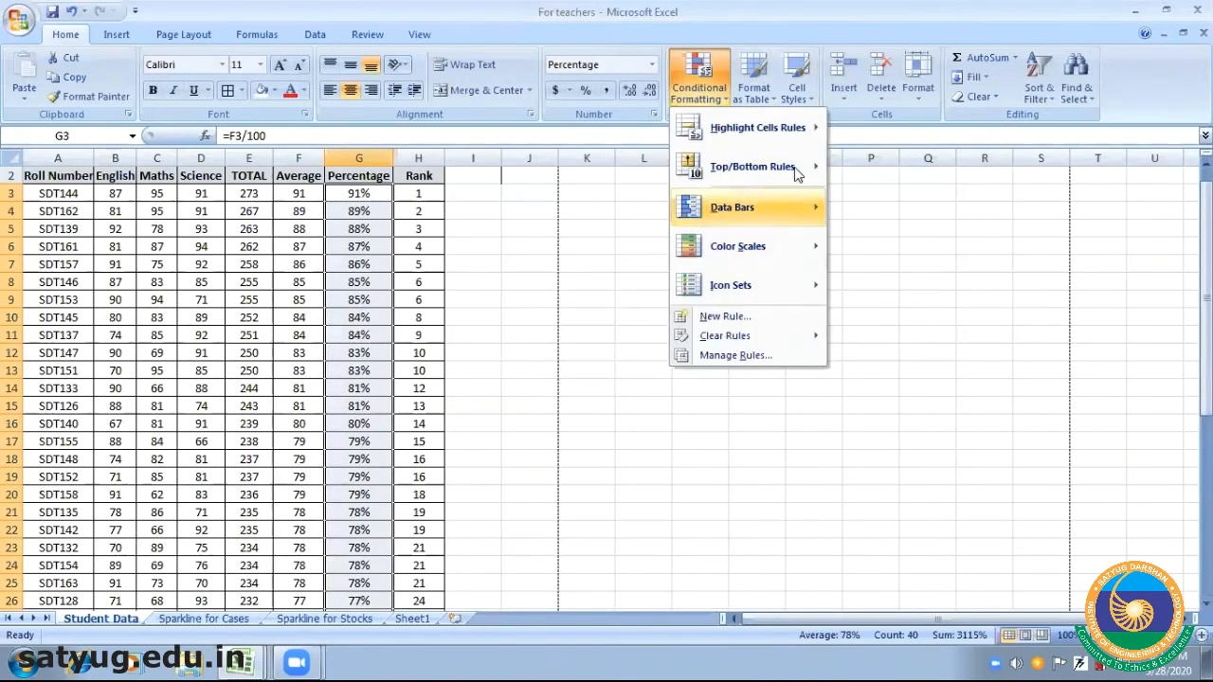
mouse_move(796, 127)
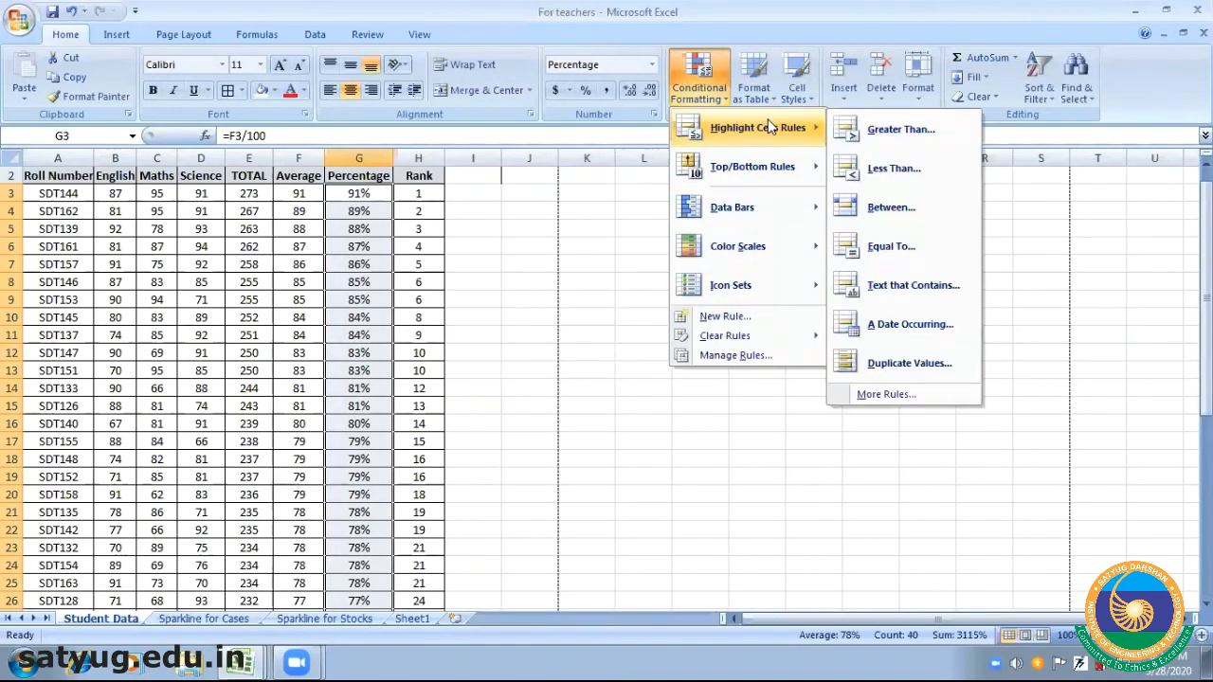
left_click(891, 131)
left_click(564, 356)
key("BackSpace")
key("BackSpace")
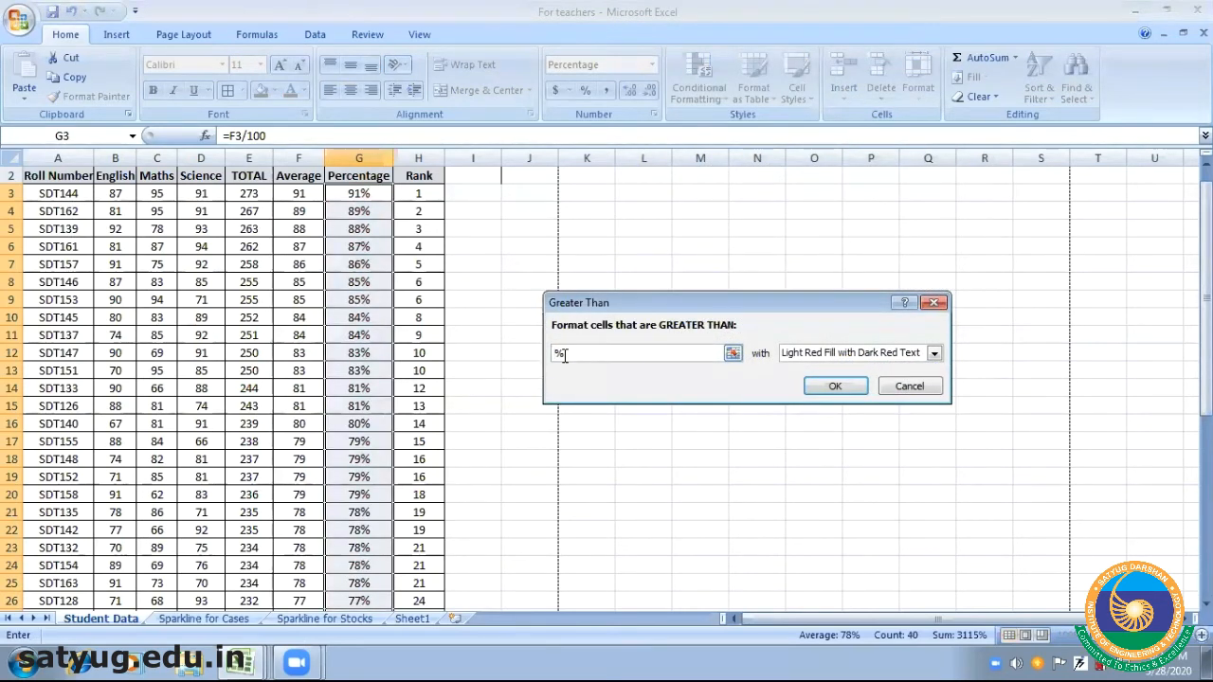
type("85")
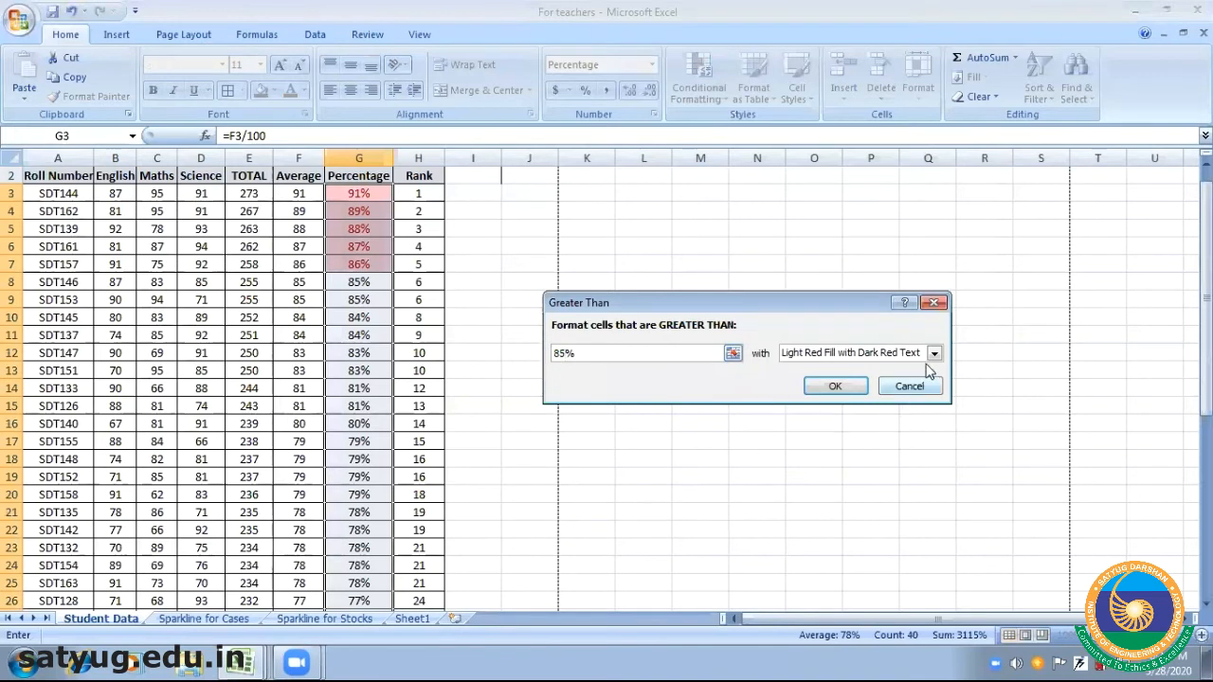
left_click(933, 353)
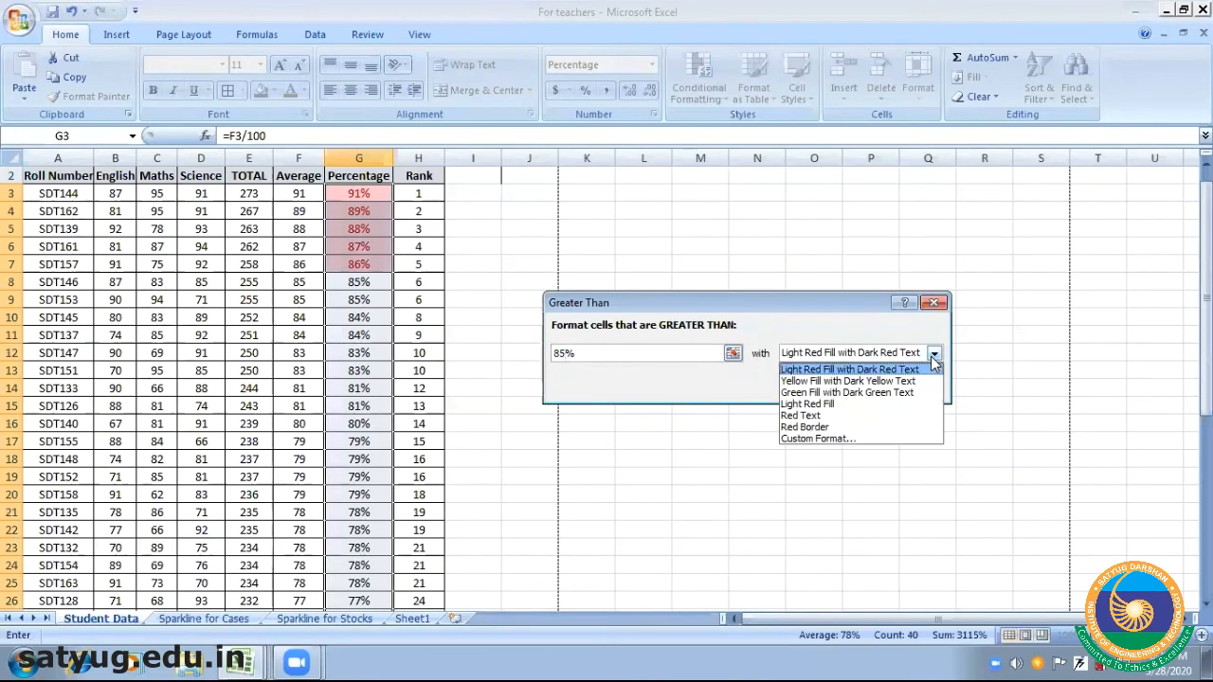
left_click(831, 392)
left_click(834, 388)
left_click(654, 406)
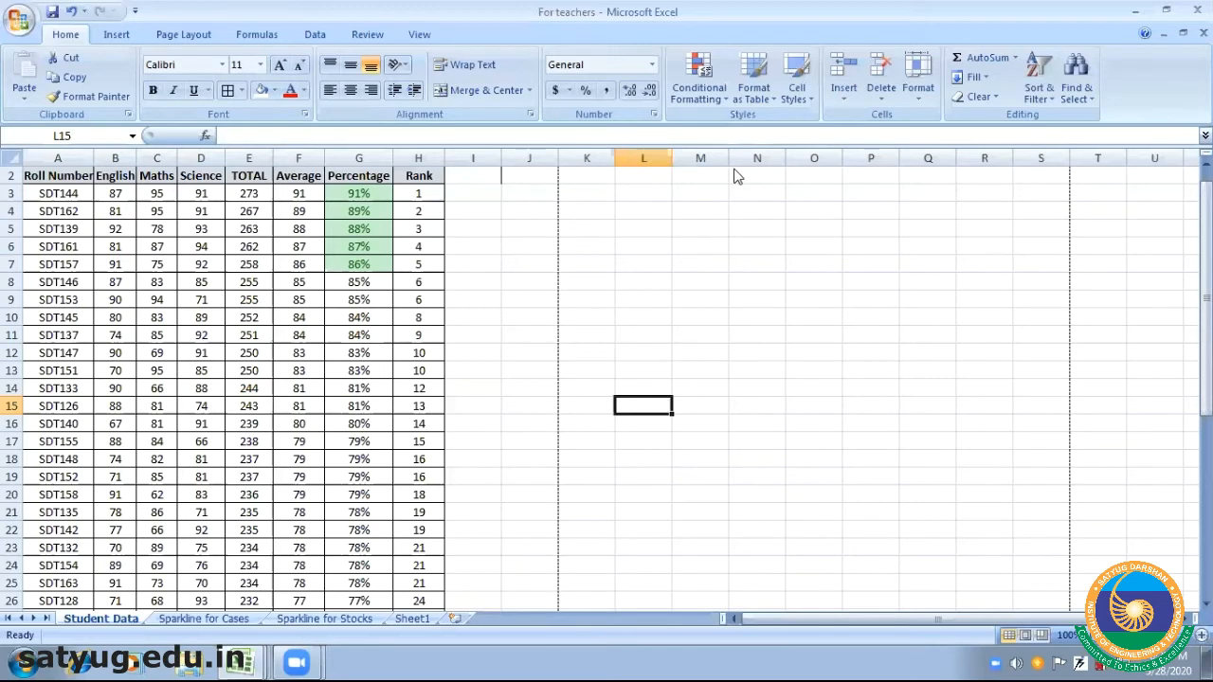
left_click(621, 295)
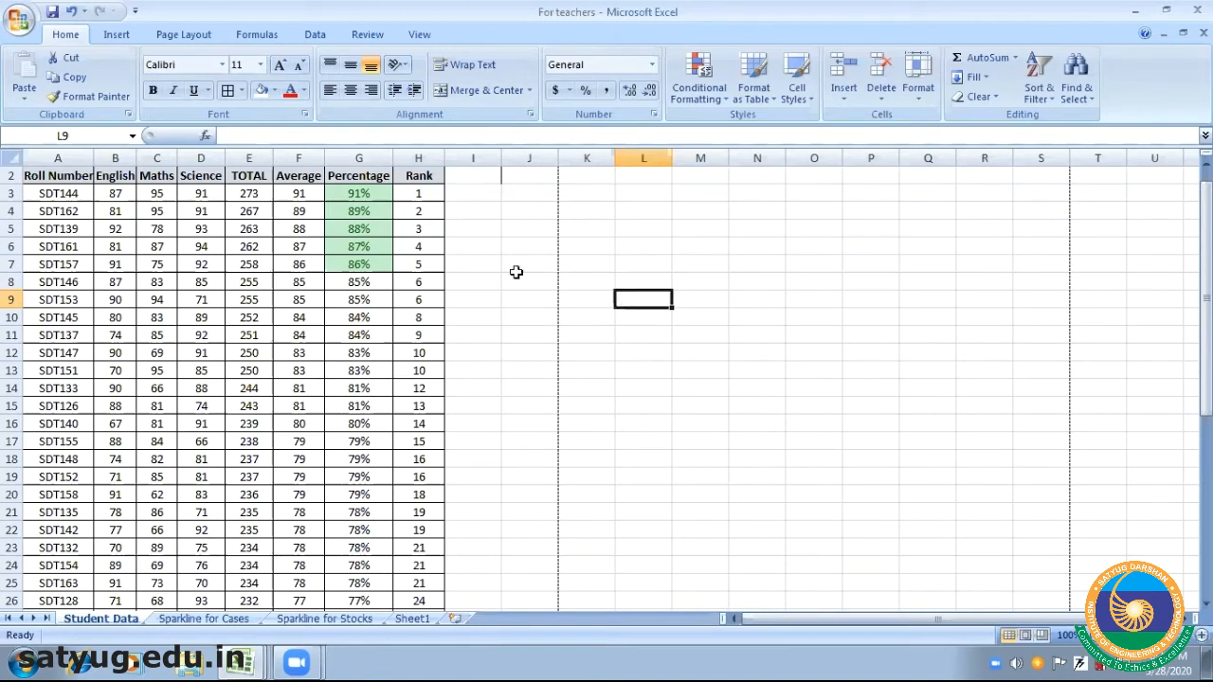
Switch to the Class4_VLOOKUP workbook and show its Explaination sheet
left_click(1138, 12)
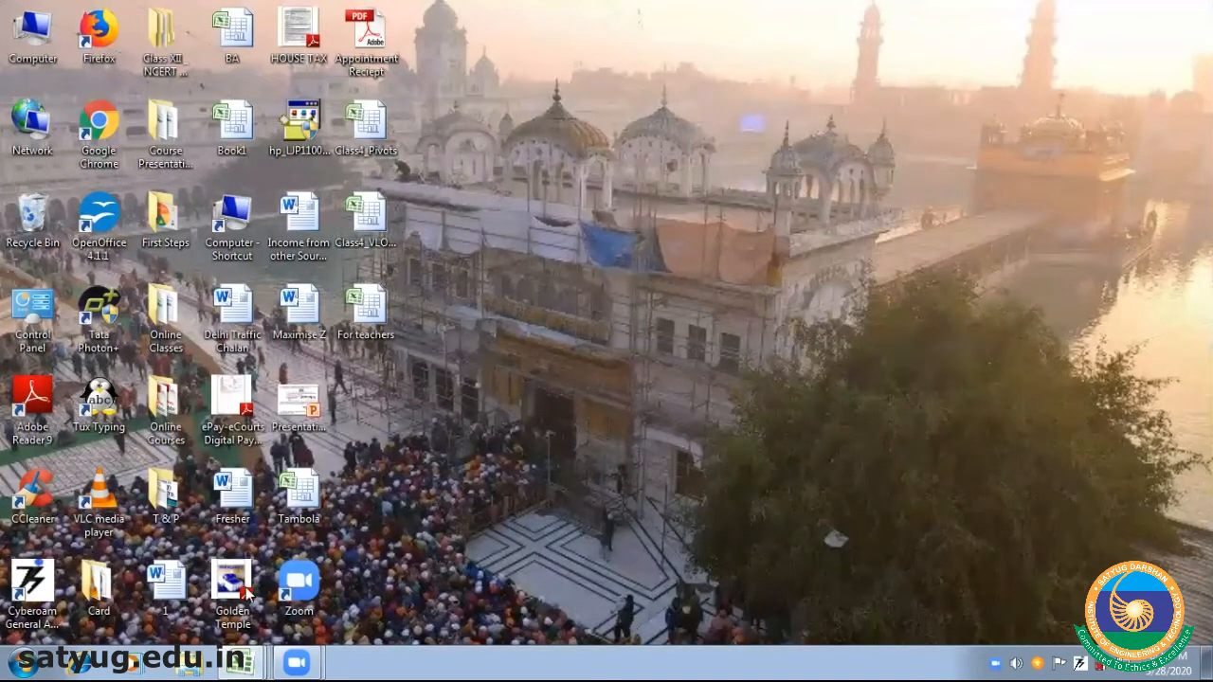
mouse_move(242, 662)
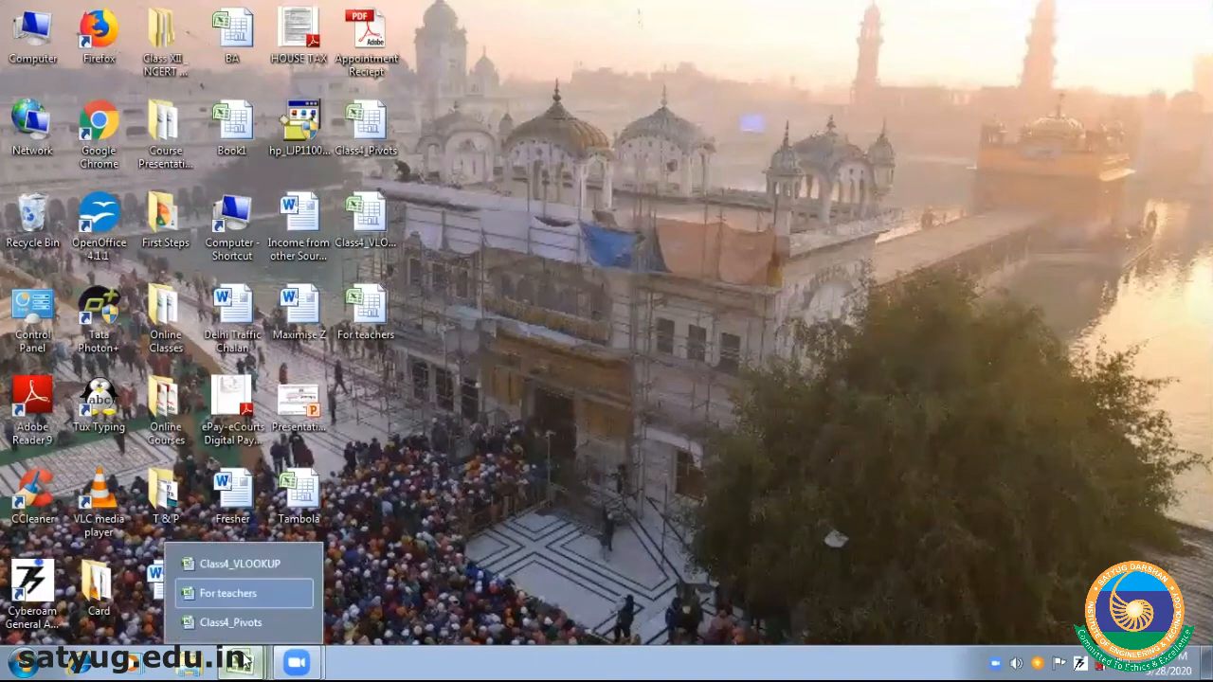
left_click(256, 562)
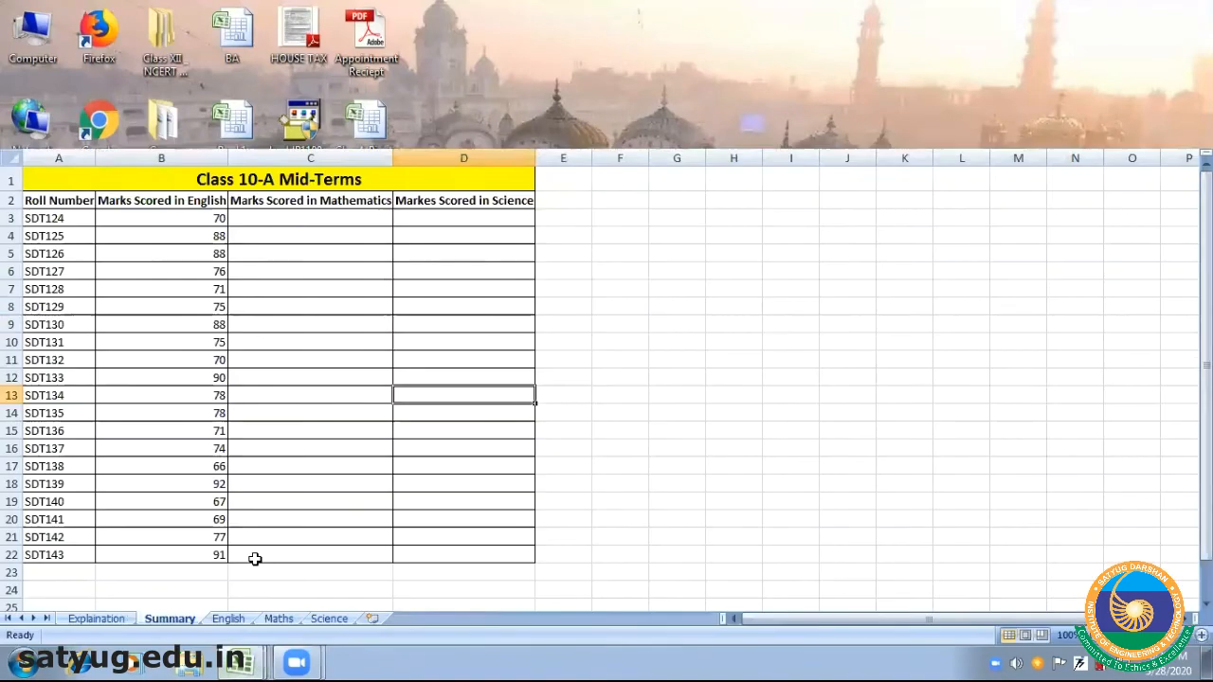
left_click(87, 621)
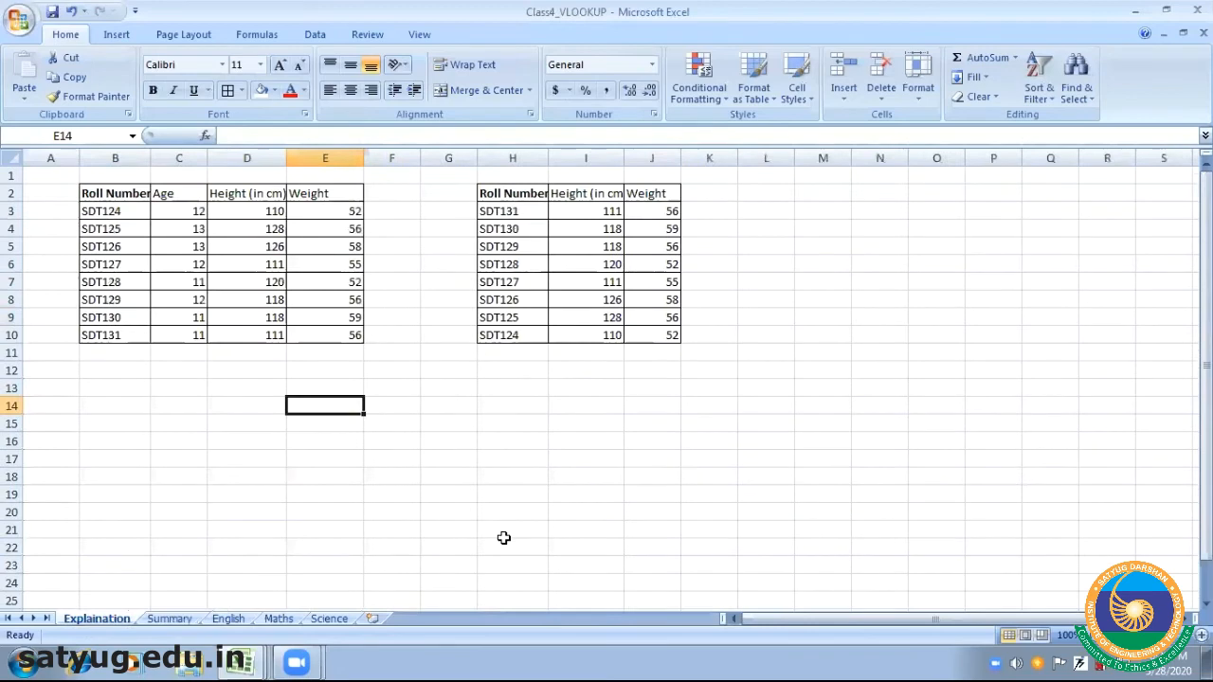
Delete the Height and Weight columns from the first table, keeping only Roll Number and Age
left_click(251, 157)
right_click(263, 159)
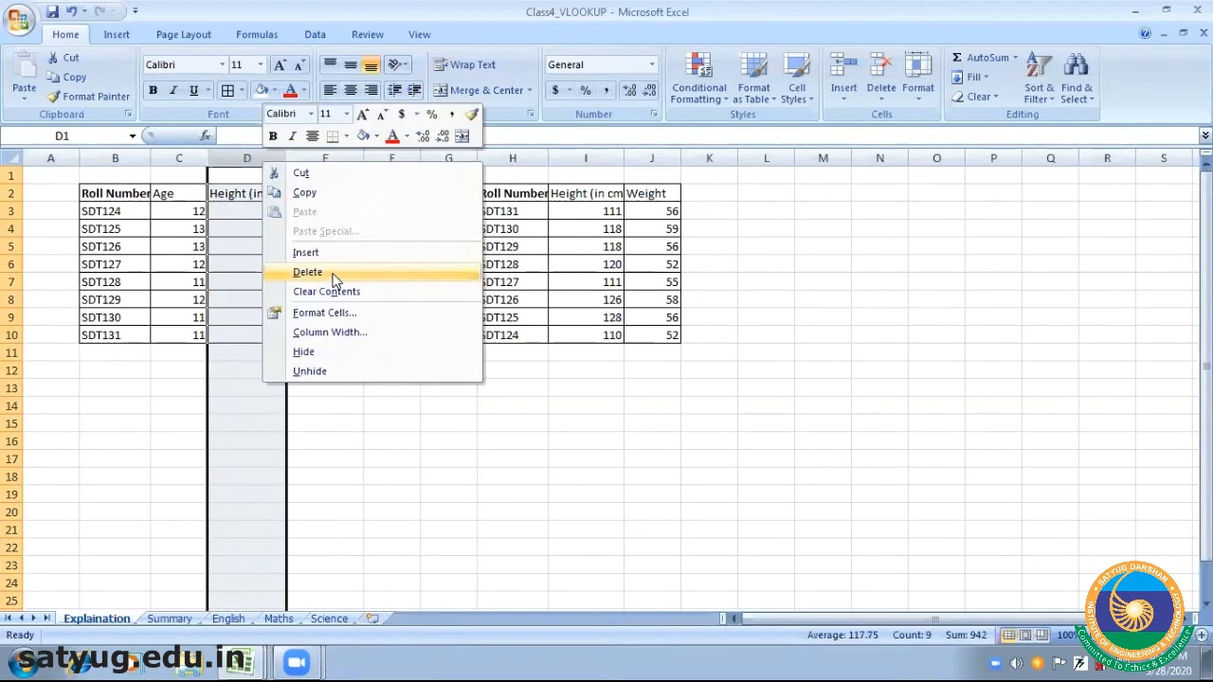
left_click(325, 273)
right_click(264, 161)
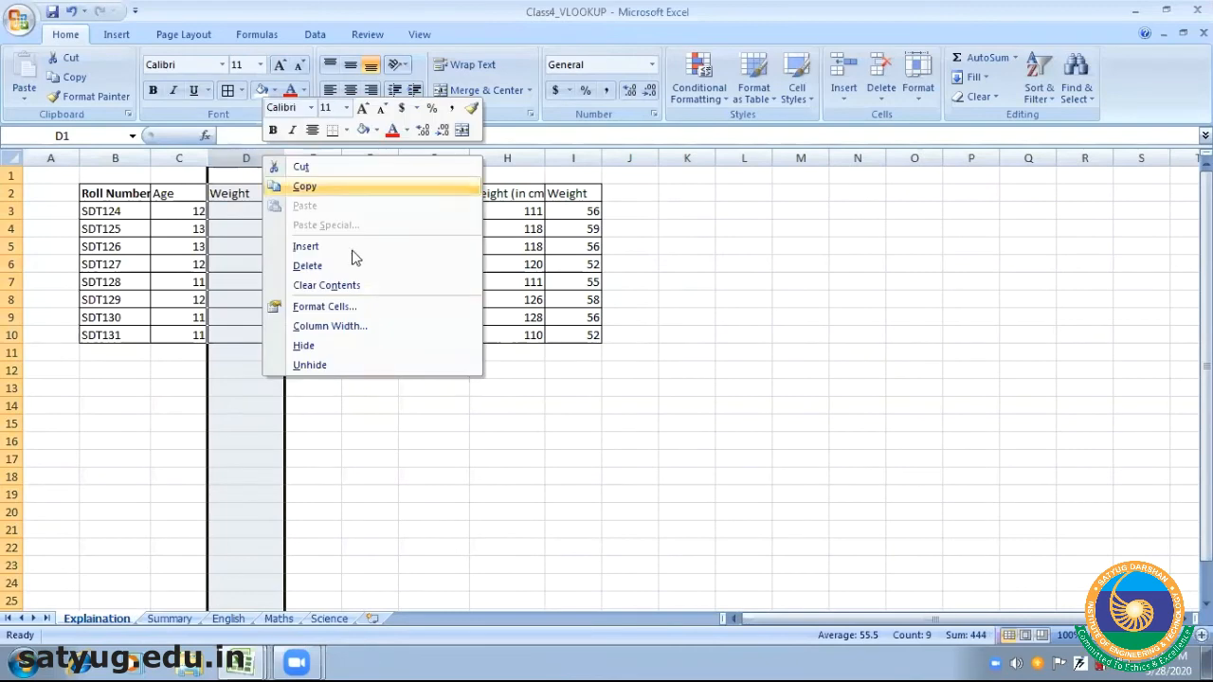
left_click(312, 263)
left_click(433, 455)
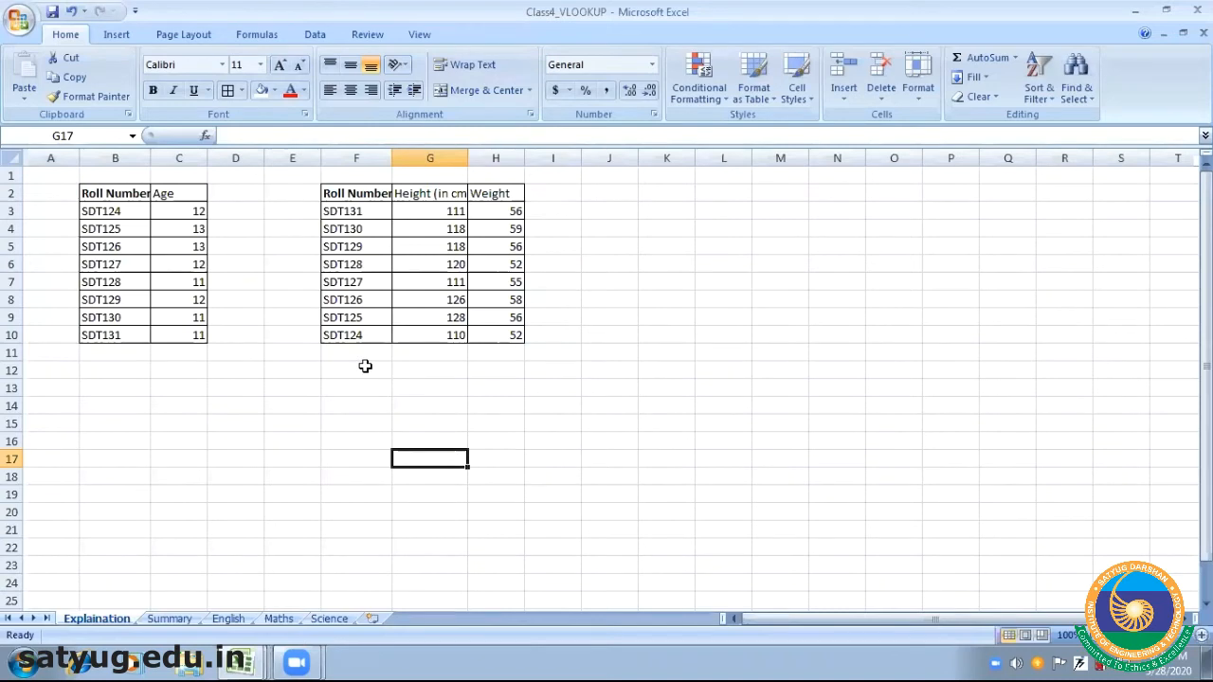
Center the Age heading and fit the Height (in cm) and Weight columns of the second table to their contents
left_click(171, 194)
left_click(350, 91)
left_click(221, 372)
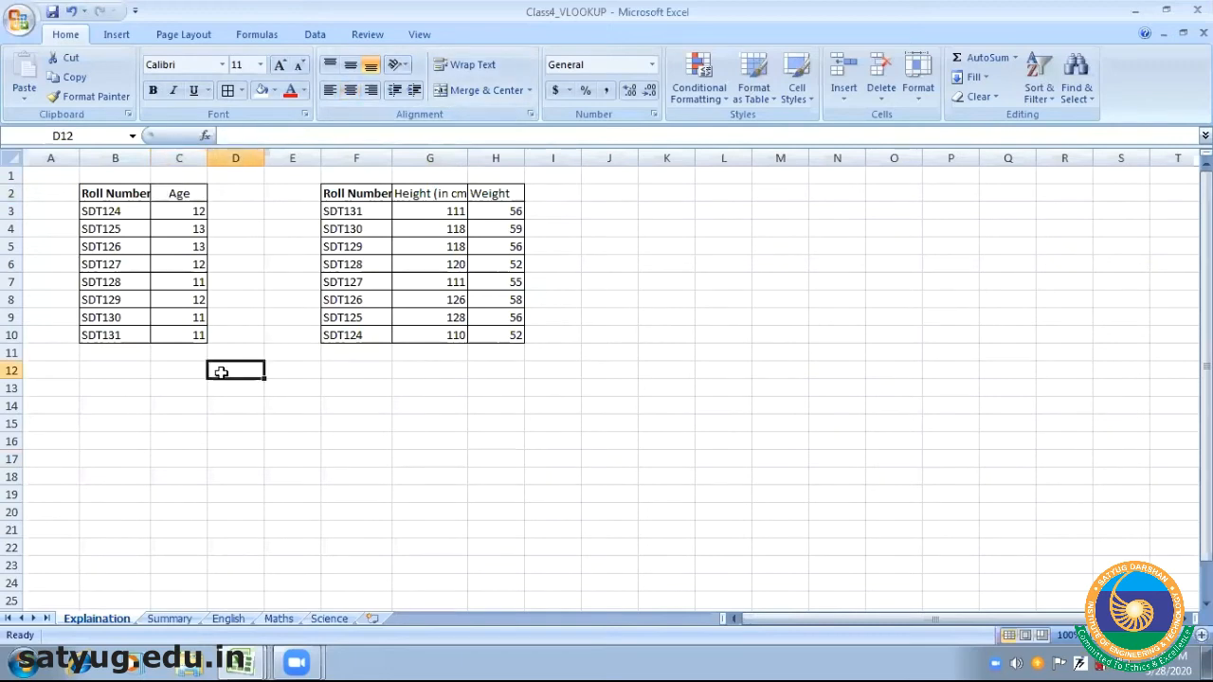
left_click_drag(467, 158, 476, 158)
double_click(533, 159)
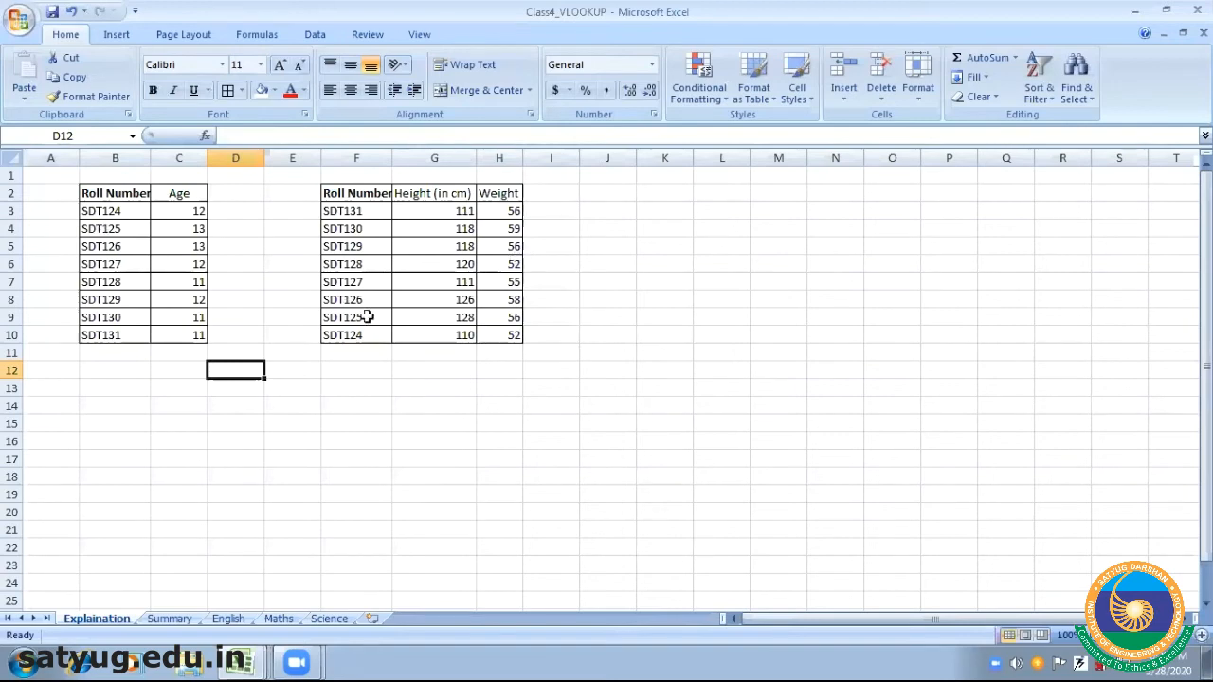
Insert two blank columns before the Roll Number column of the second table to widen the gap between the tables
left_click(345, 157)
right_click(347, 161)
left_click(415, 251)
right_click(363, 161)
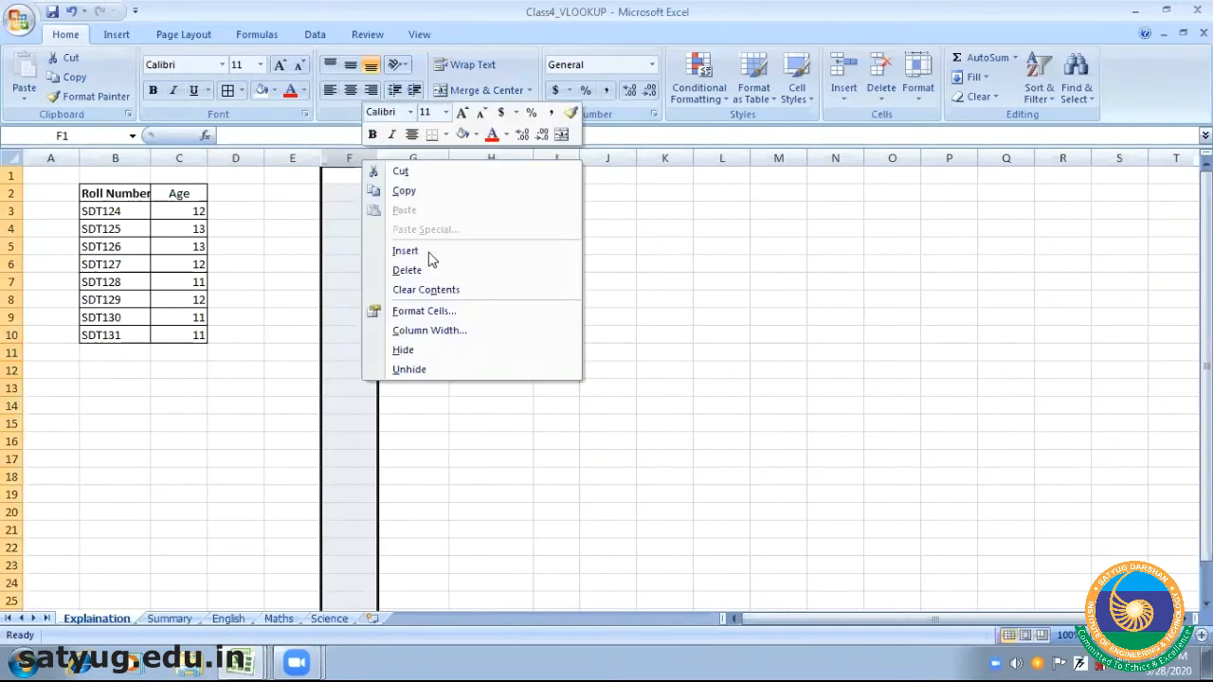
left_click(428, 250)
left_click(283, 422)
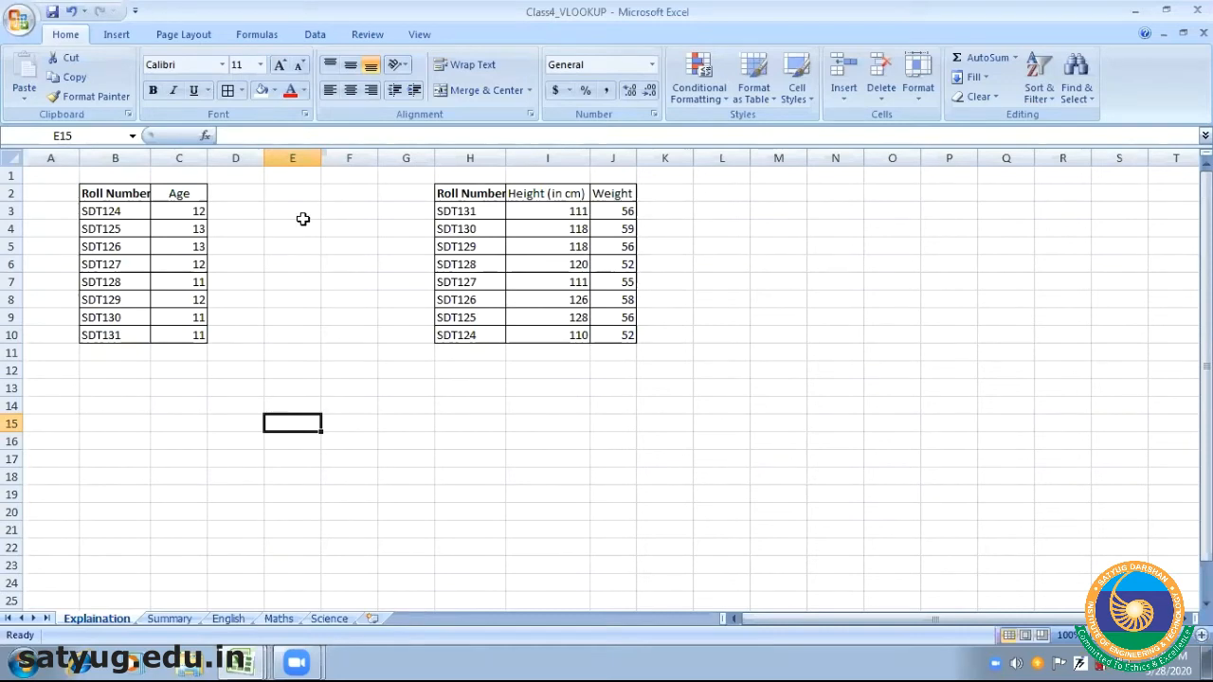
Compare the first record of the roll number and age table with that of the height and weight table
left_click(124, 211)
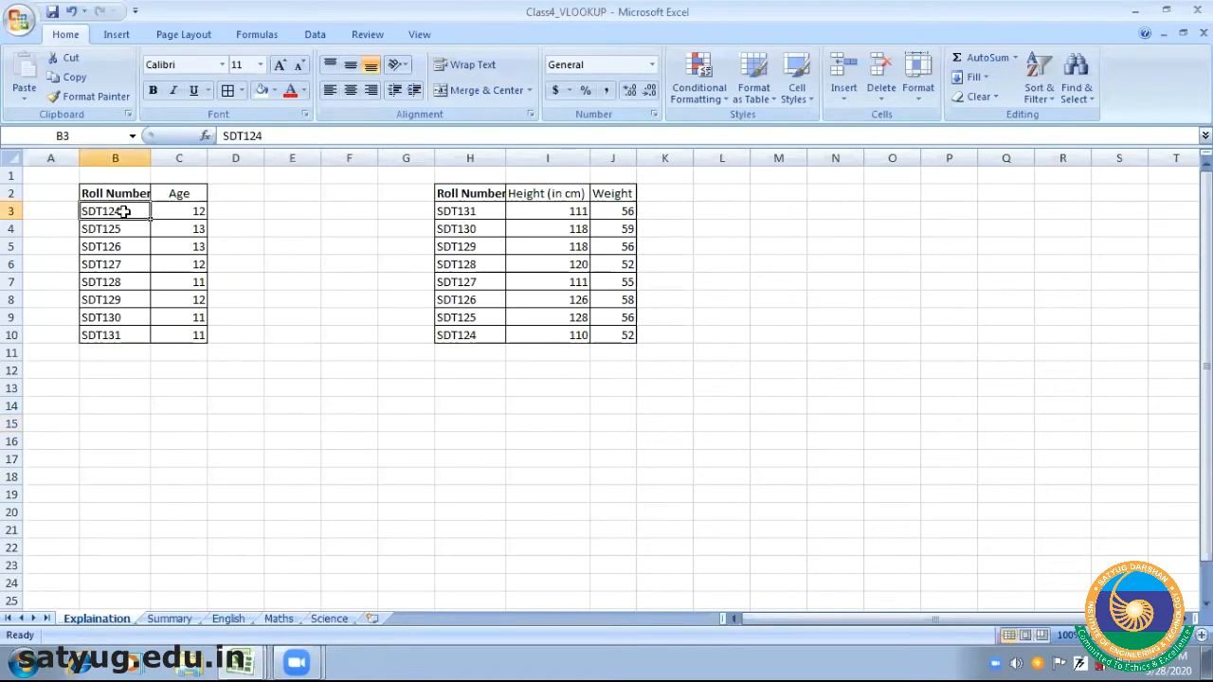
left_click(182, 211)
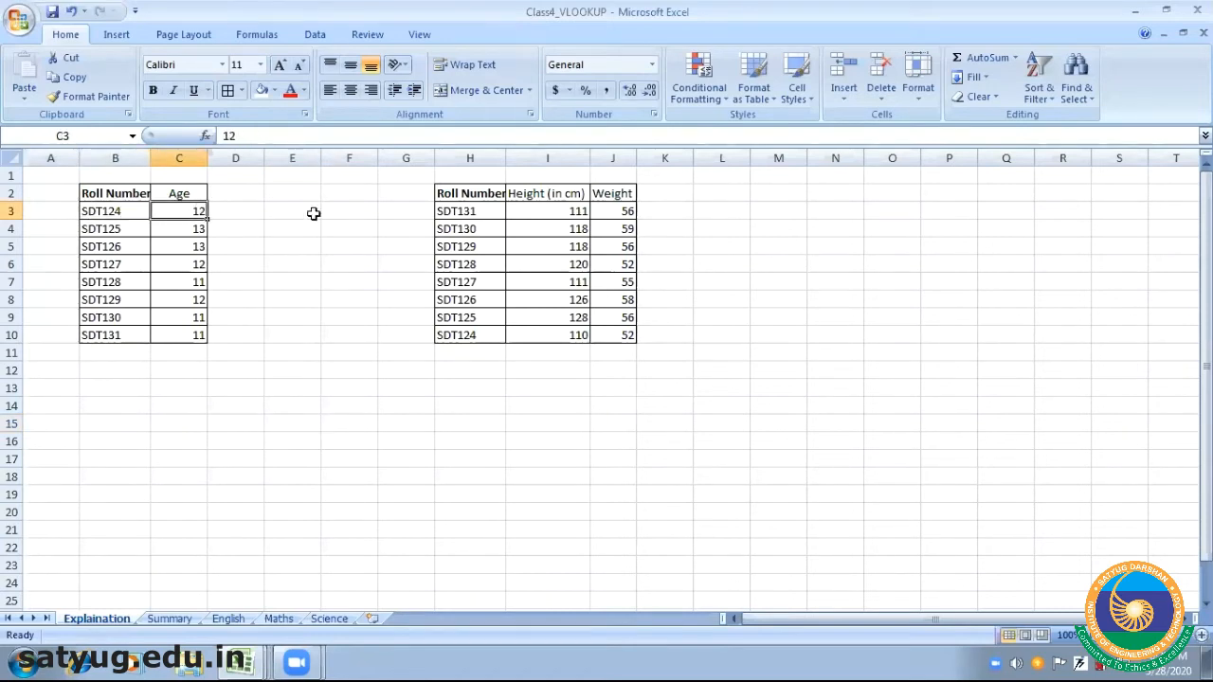
left_click(480, 211)
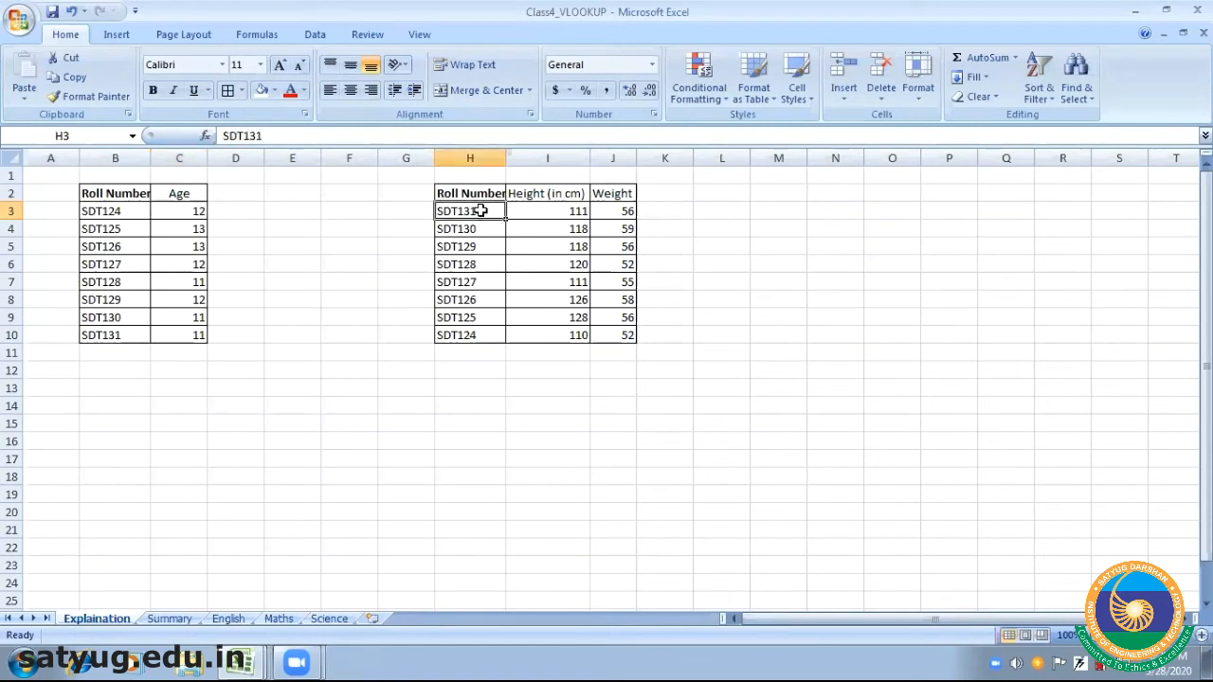
left_click(568, 210)
left_click(623, 212)
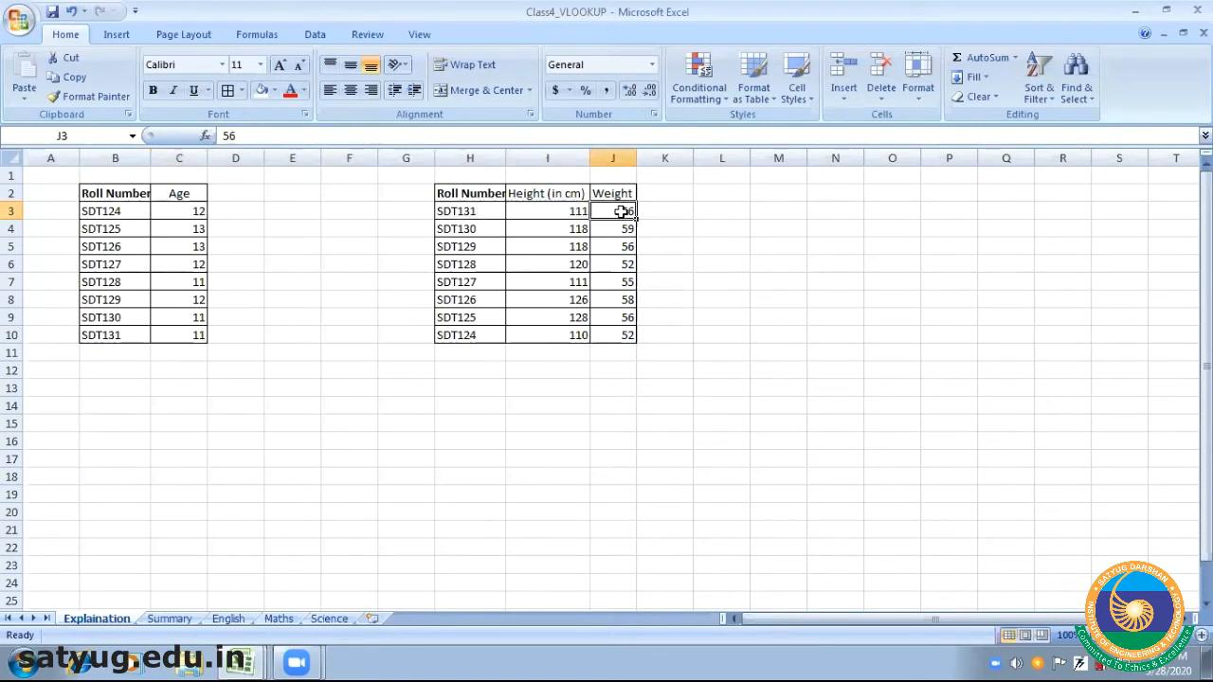
left_click(712, 330)
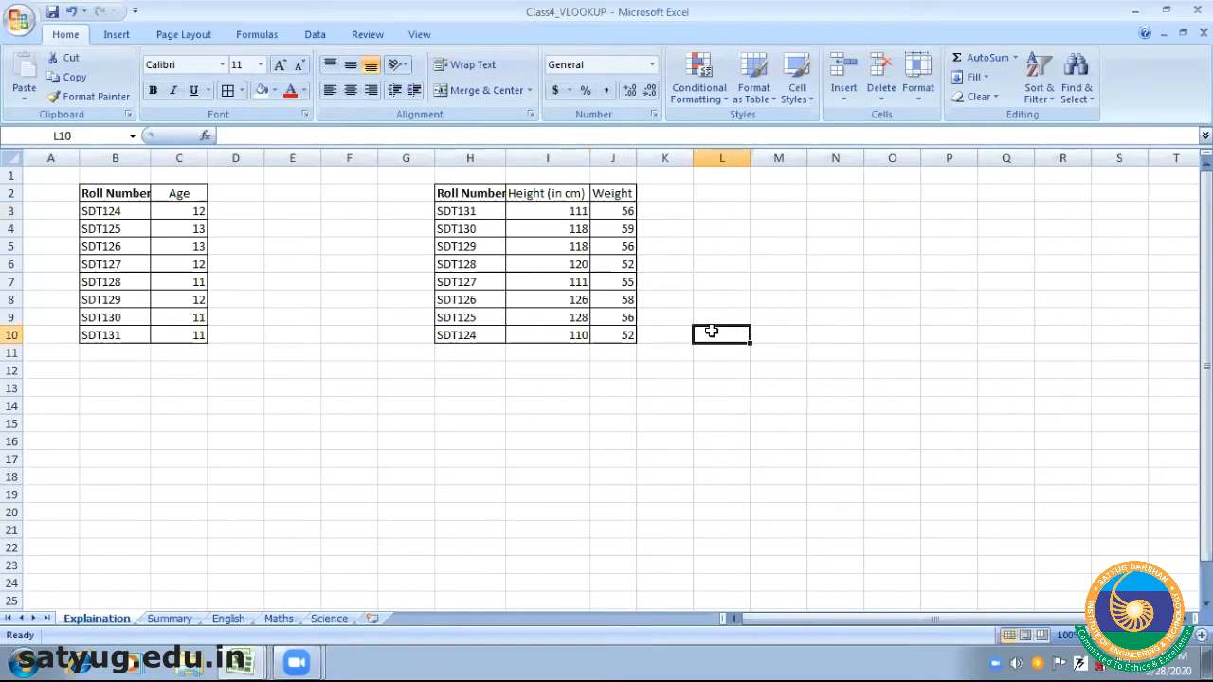
Add Height and Weight headings in D2 and E2, beside the Age heading of the first table
left_click(229, 193)
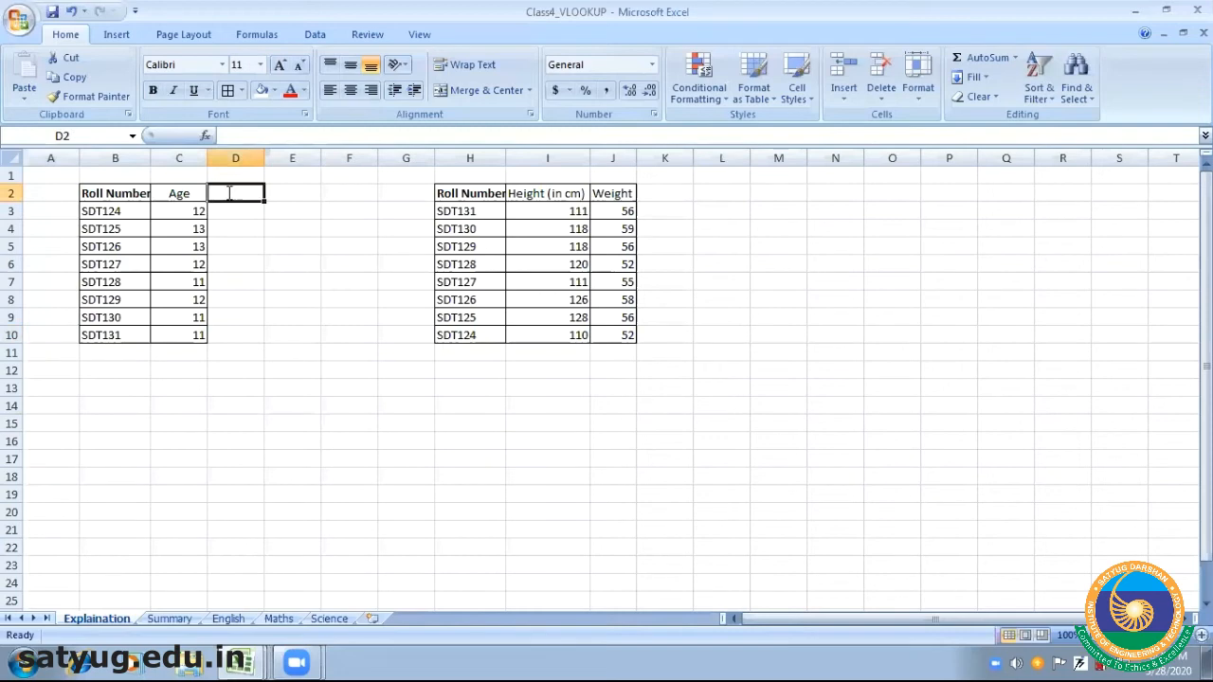
type("Ht")
key("Tab")
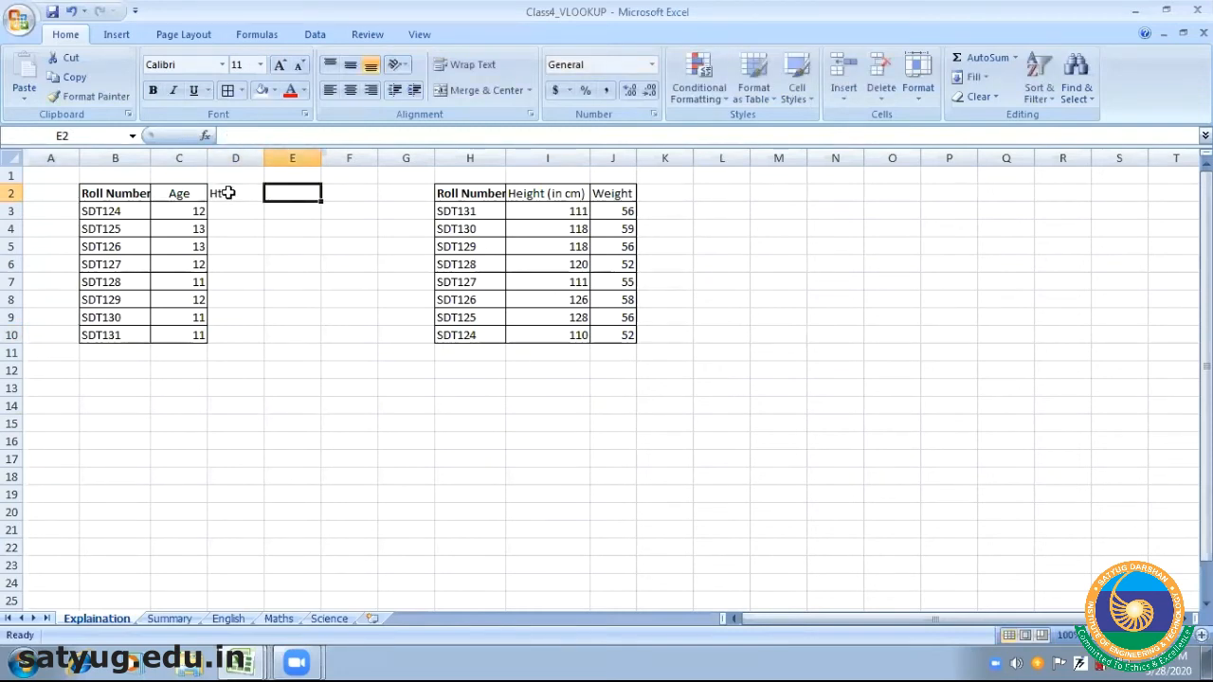
type("Weight")
left_click(298, 280)
left_click(233, 197)
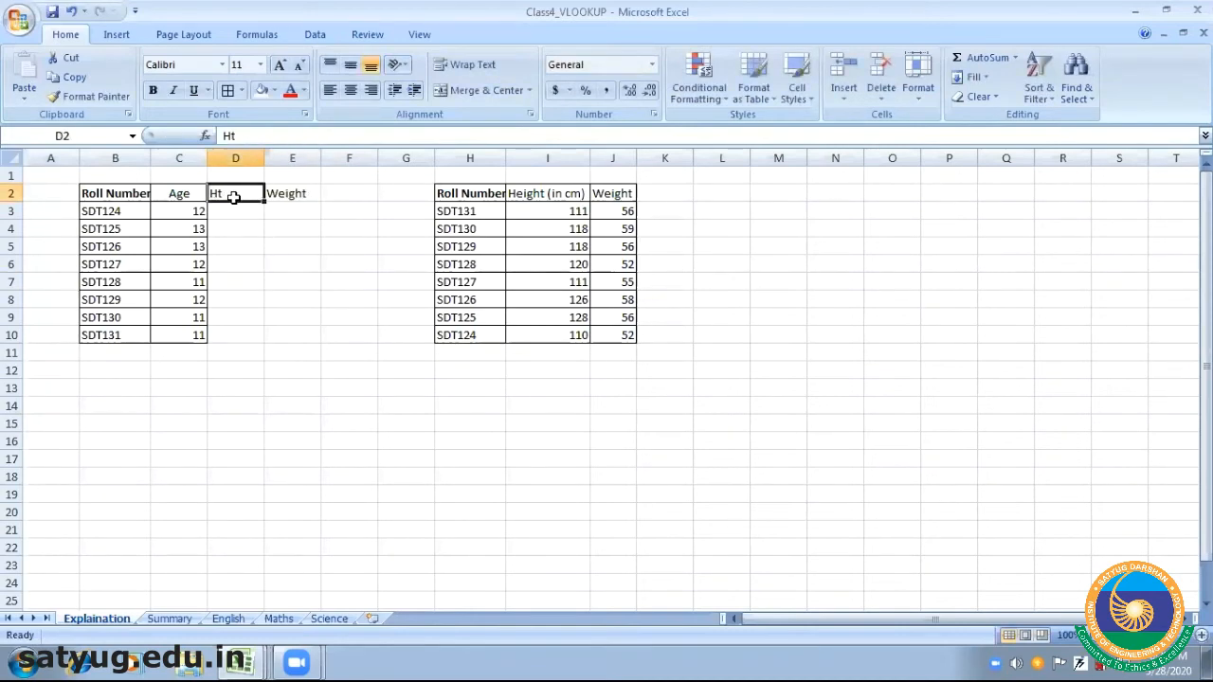
type("Hei")
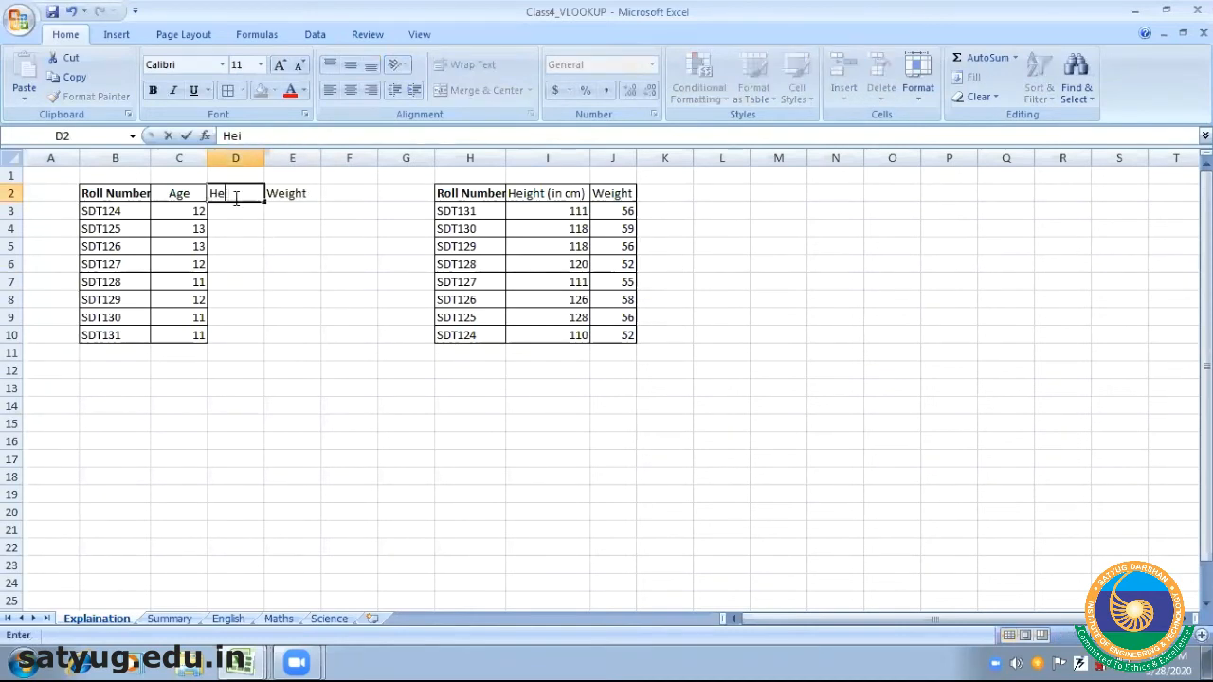
type("ght")
left_click(301, 262)
Apply all borders to the new Height and Weight columns, covering D2:E10
left_click(228, 195)
key("shift+Right")
key("shift+Down")
key("shift+Down")
key("shift+Down")
key("shift+Down")
key("shift+Down")
key("shift+Down")
key("shift+Down")
key("shift+Down")
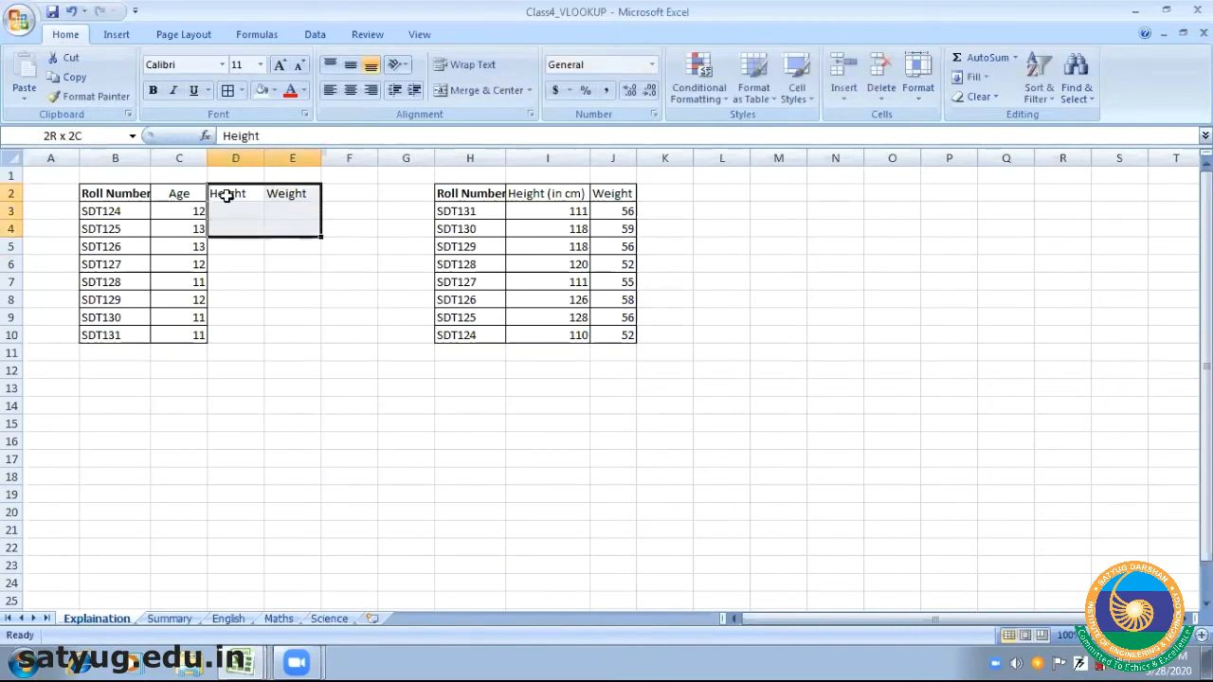
left_click(227, 90)
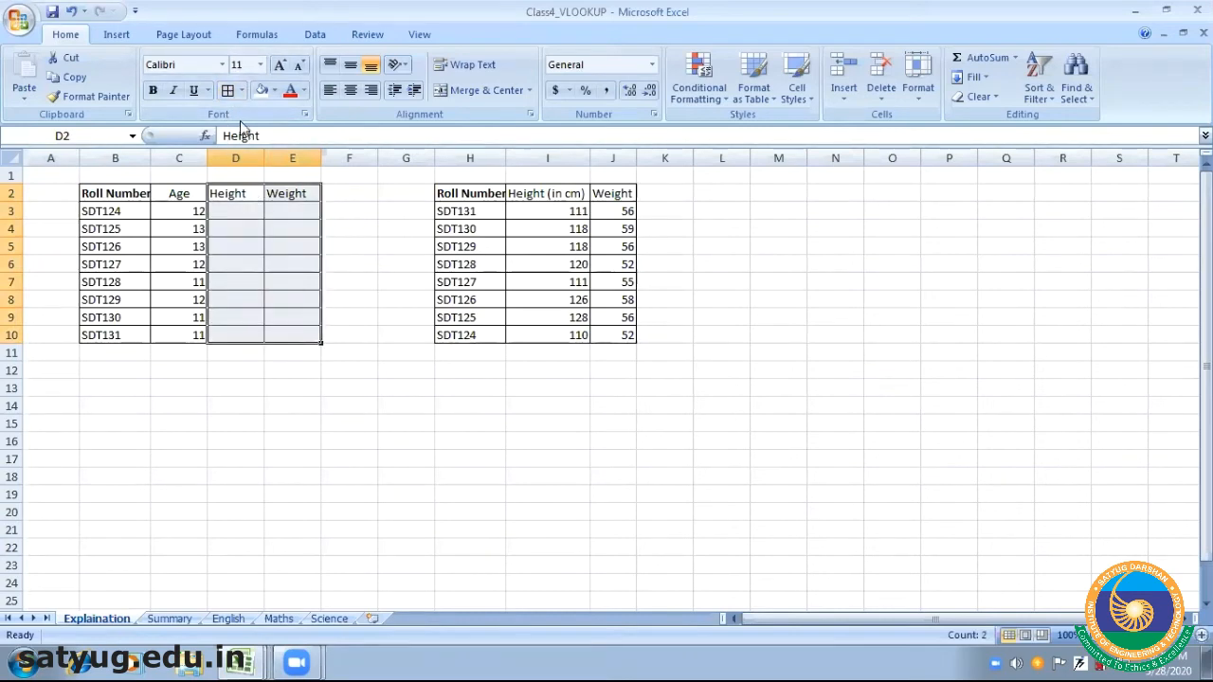
Center the new Height and Weight headings and fit both Roll Number columns to their contents
left_click(236, 195)
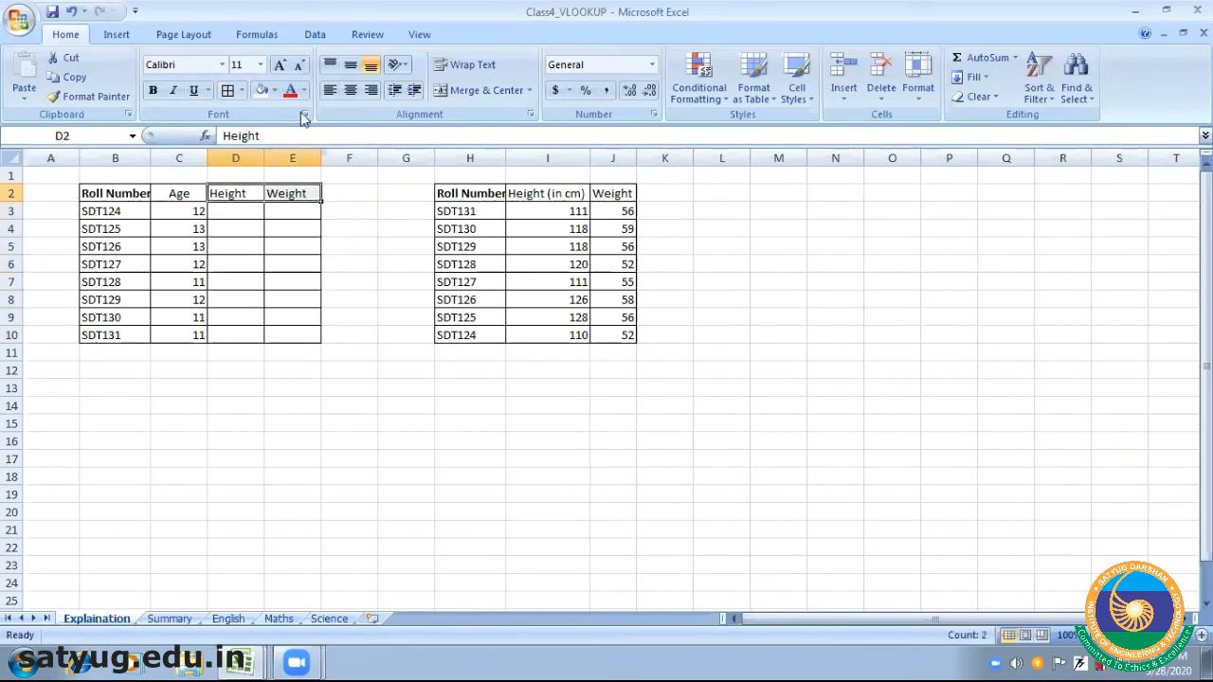
left_click(351, 90)
left_click(287, 385)
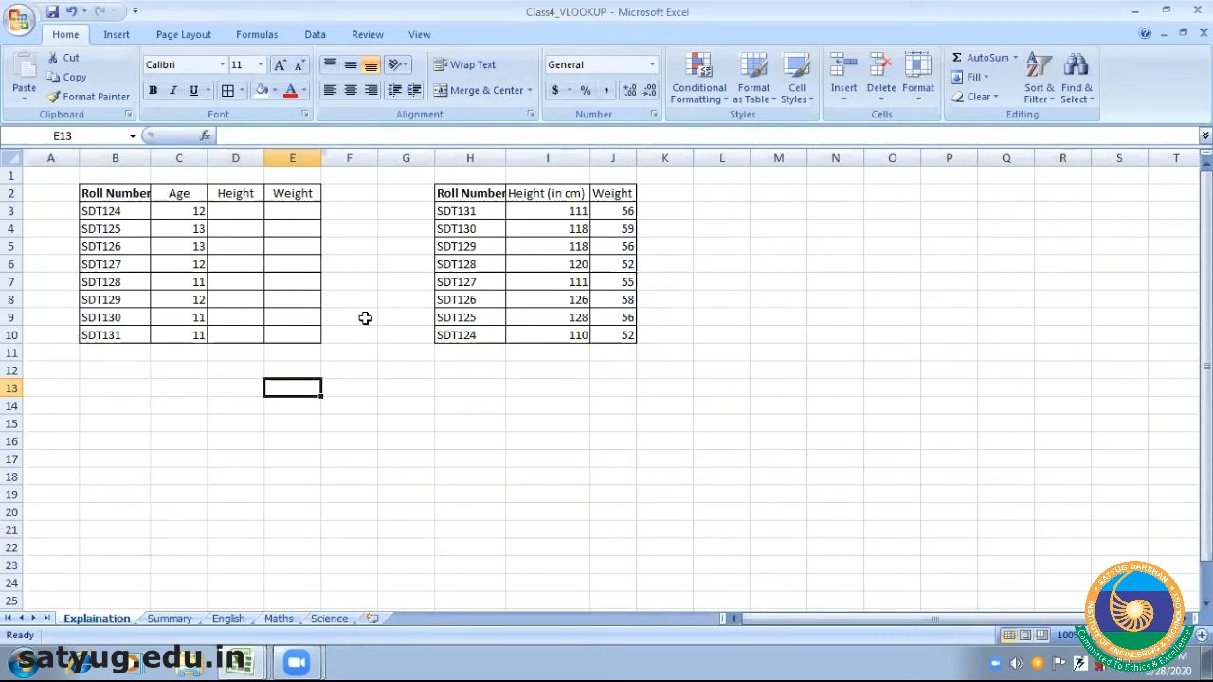
double_click(150, 163)
double_click(506, 159)
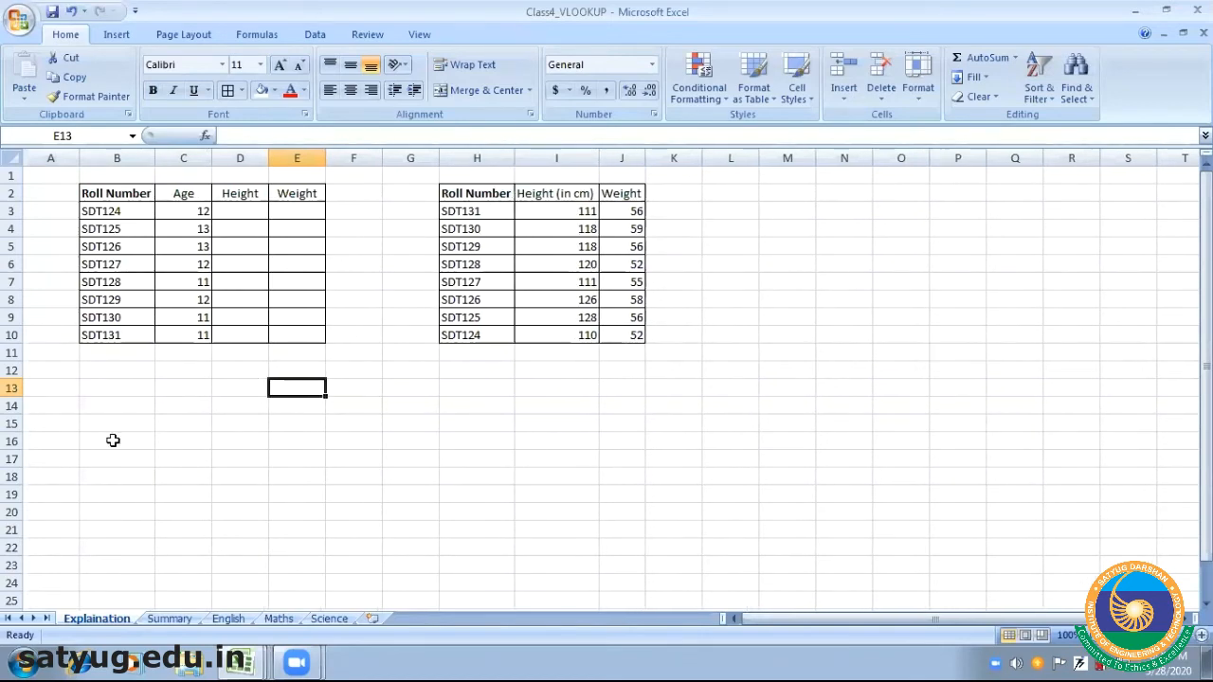
Begin a VLOOKUP formula in Height cell D3 with the roll number in B3 as the lookup value
left_click(131, 213)
left_click(243, 213)
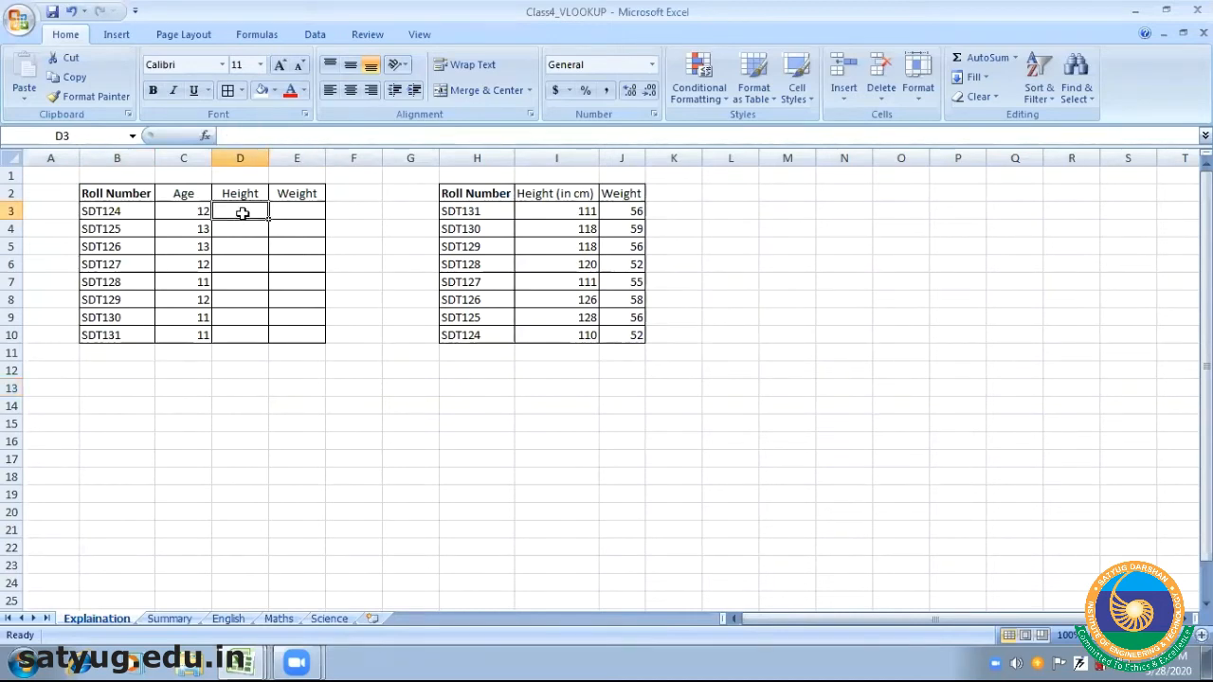
left_click(300, 210)
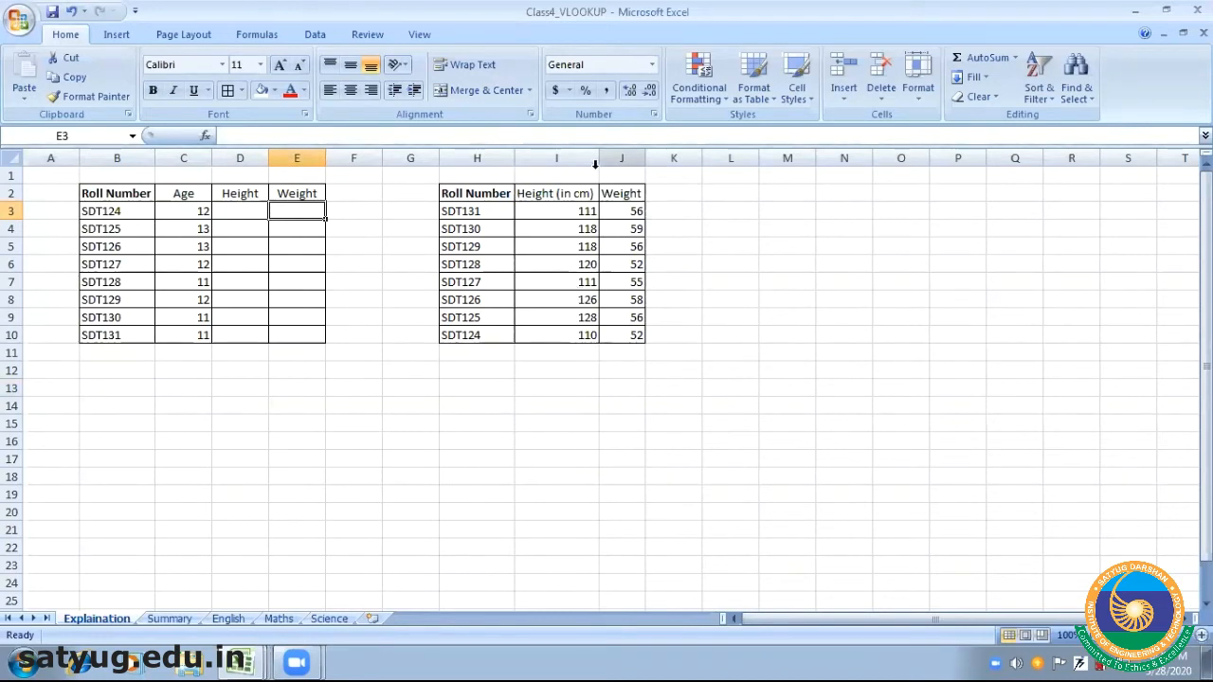
left_click(238, 207)
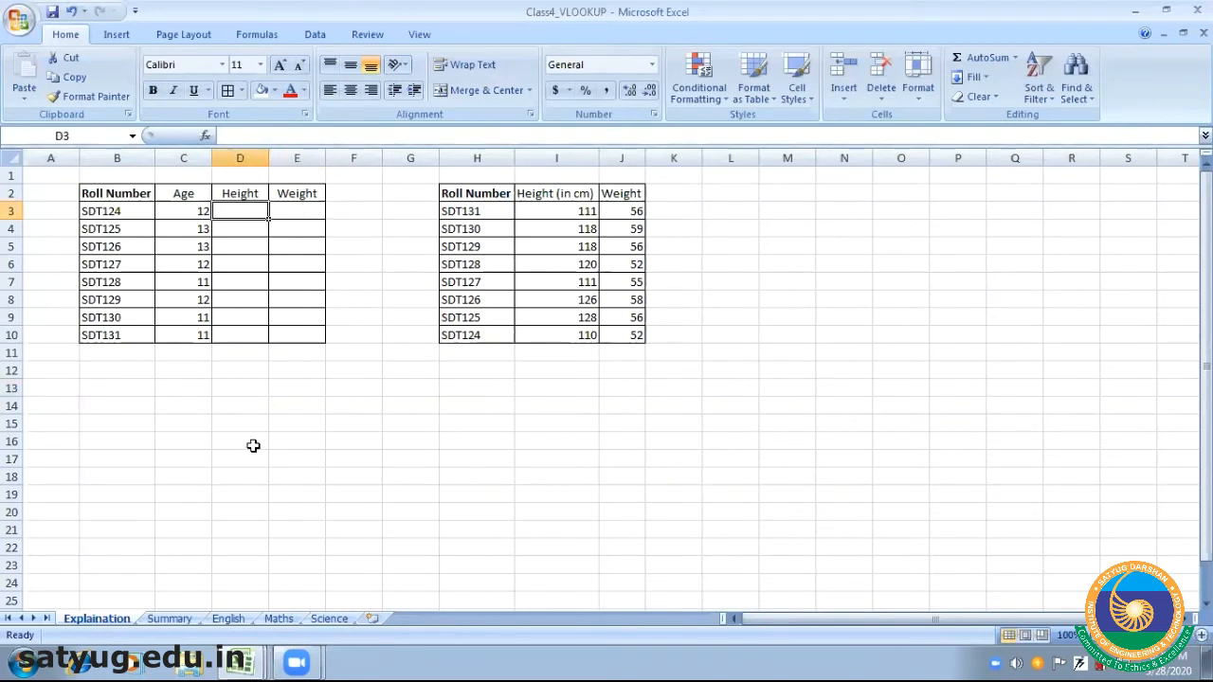
type("=")
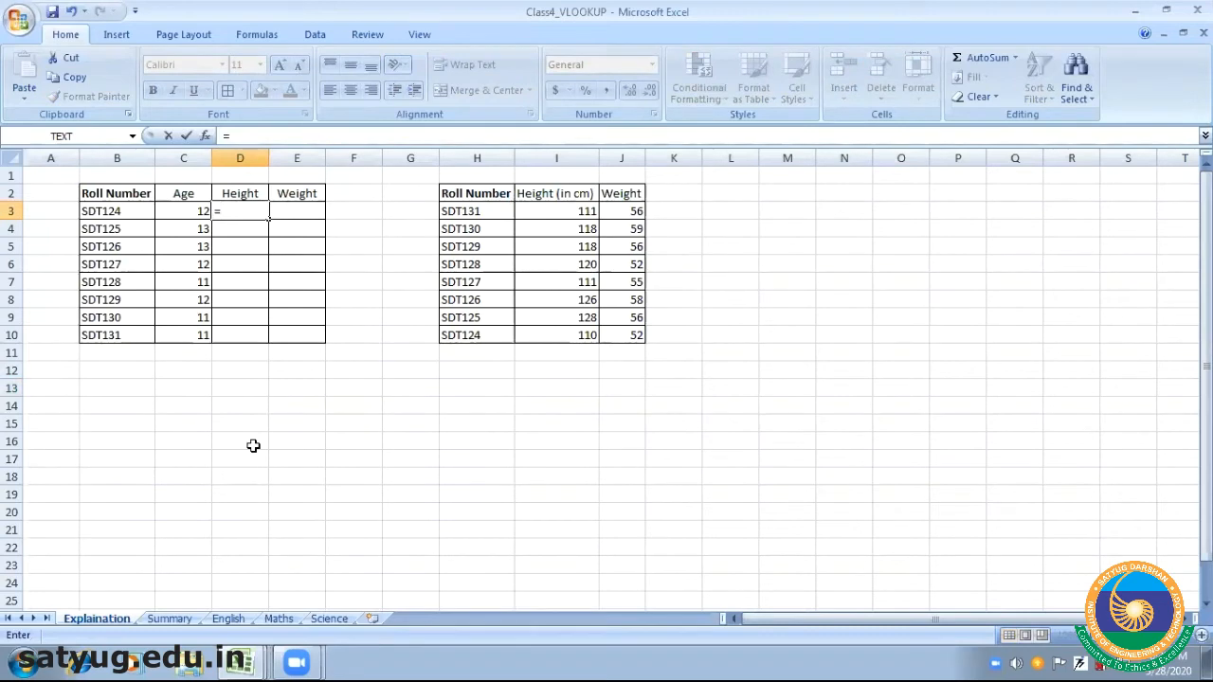
type("VL")
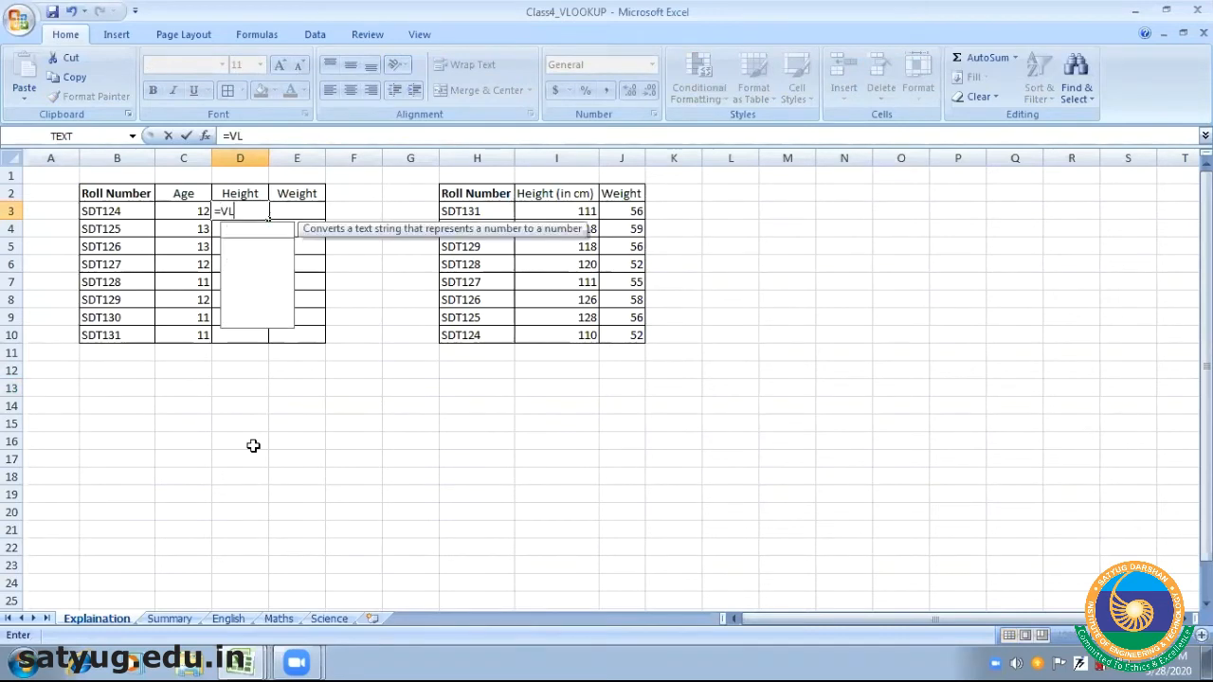
type("OOKUP")
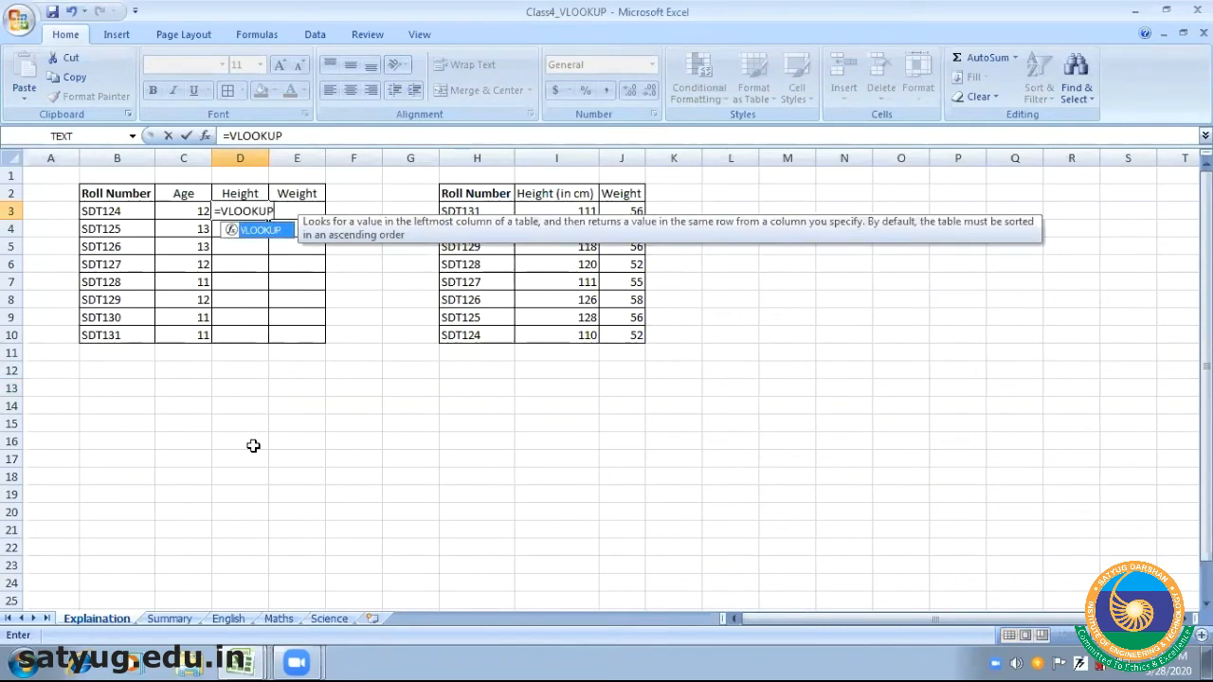
type("(")
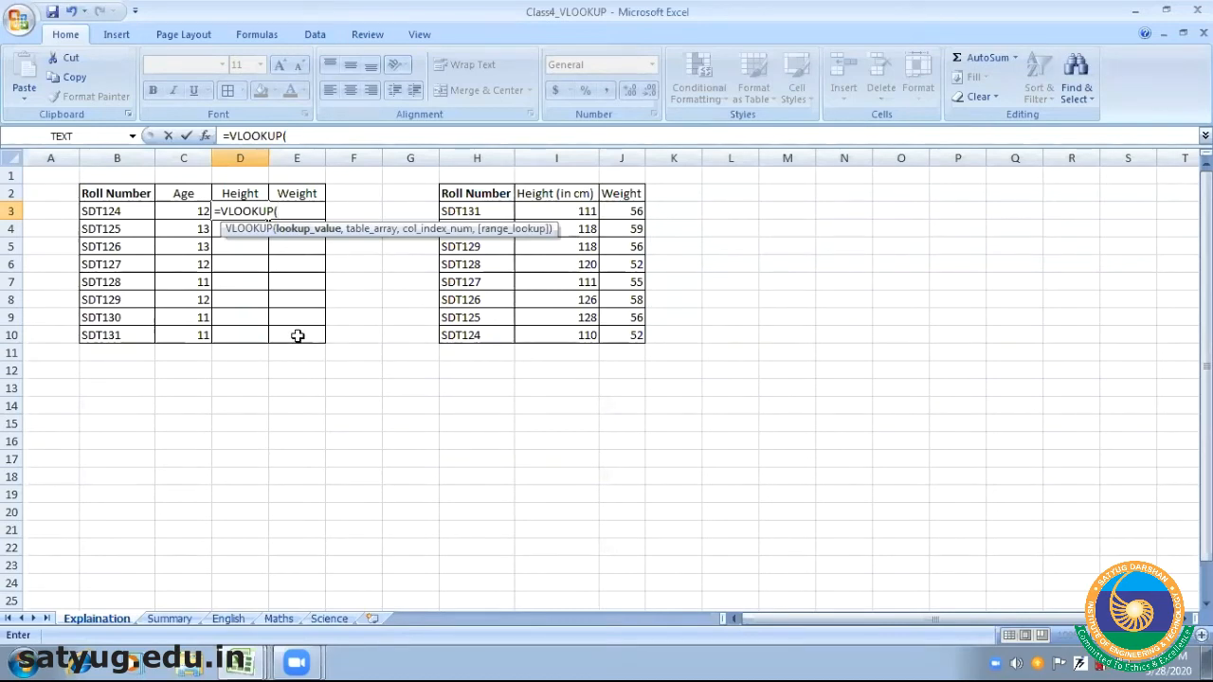
left_click(116, 211)
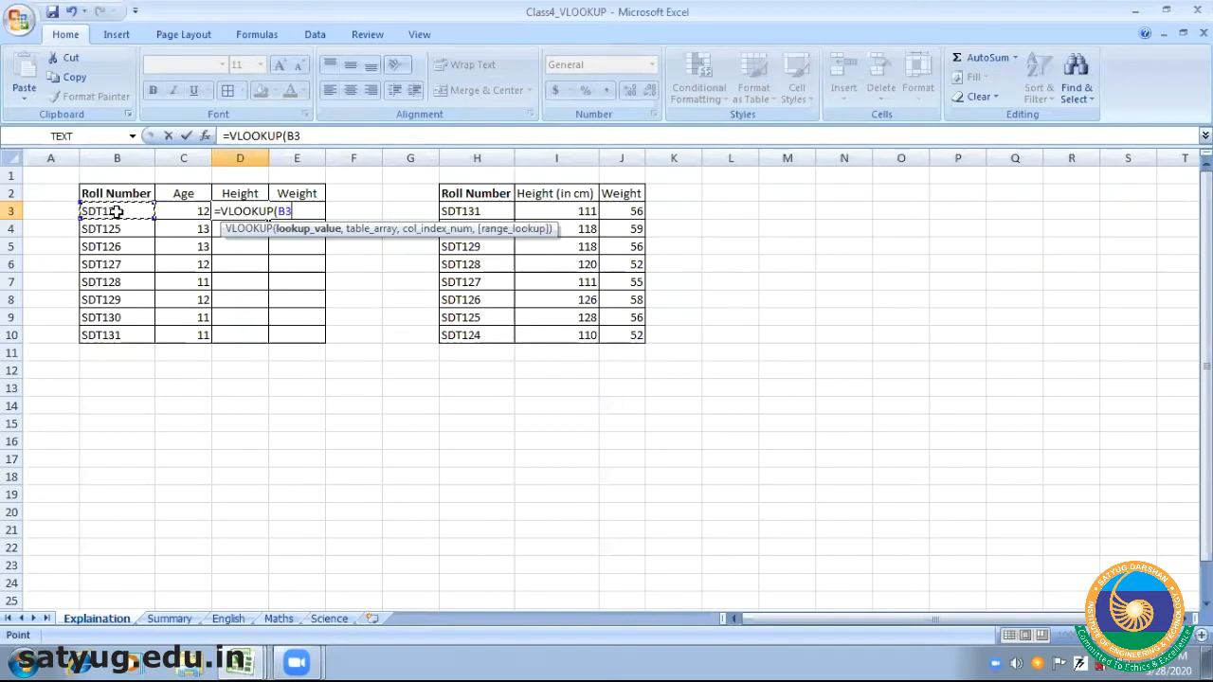
type(",")
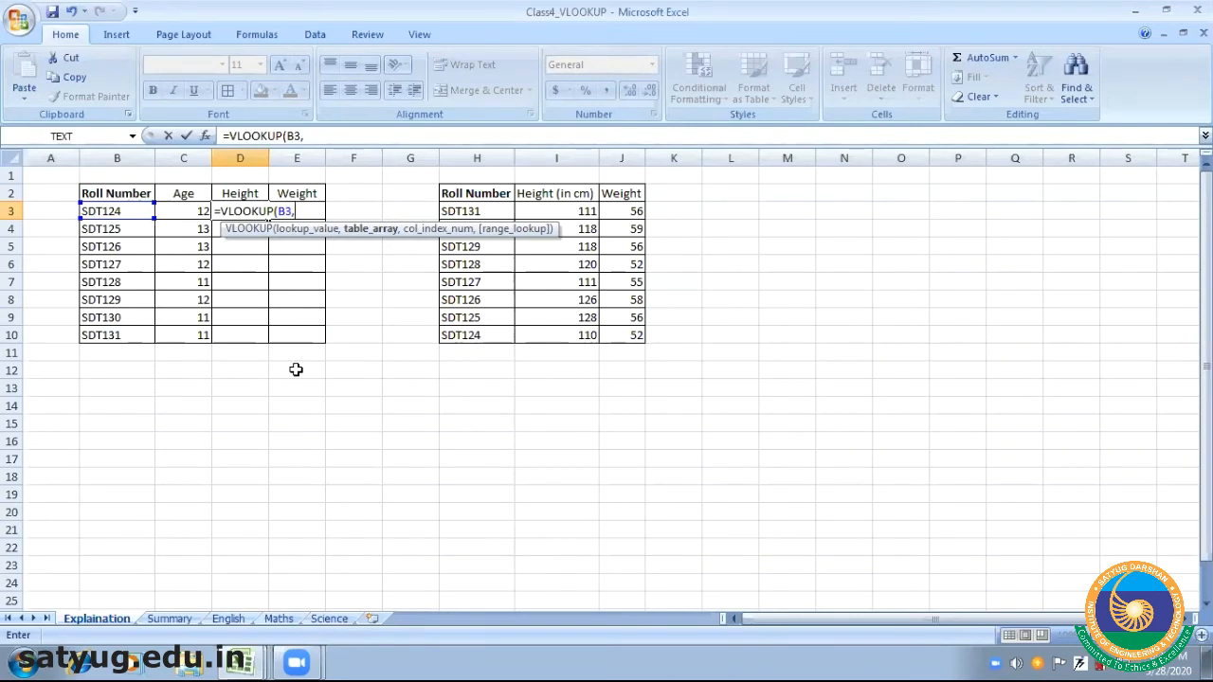
Complete the D3 formula with table range H2:J10, column index 2 and 0 for an exact match
left_click(479, 195)
left_click_drag(479, 196, 625, 338)
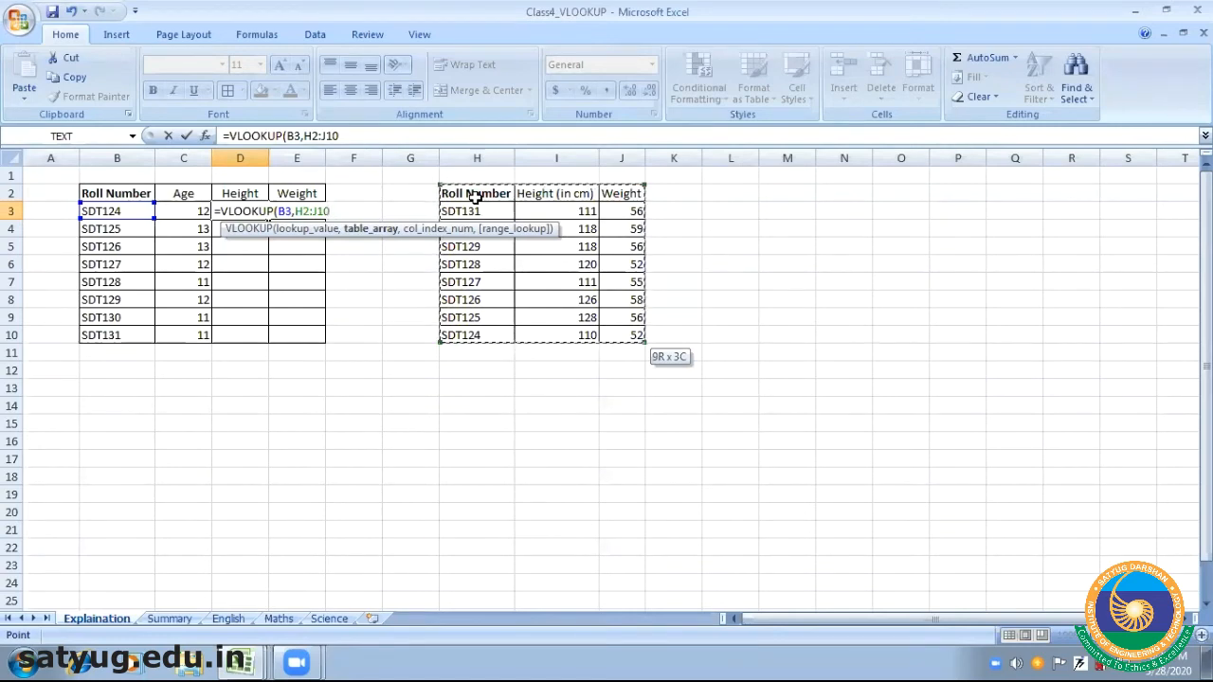
type(",")
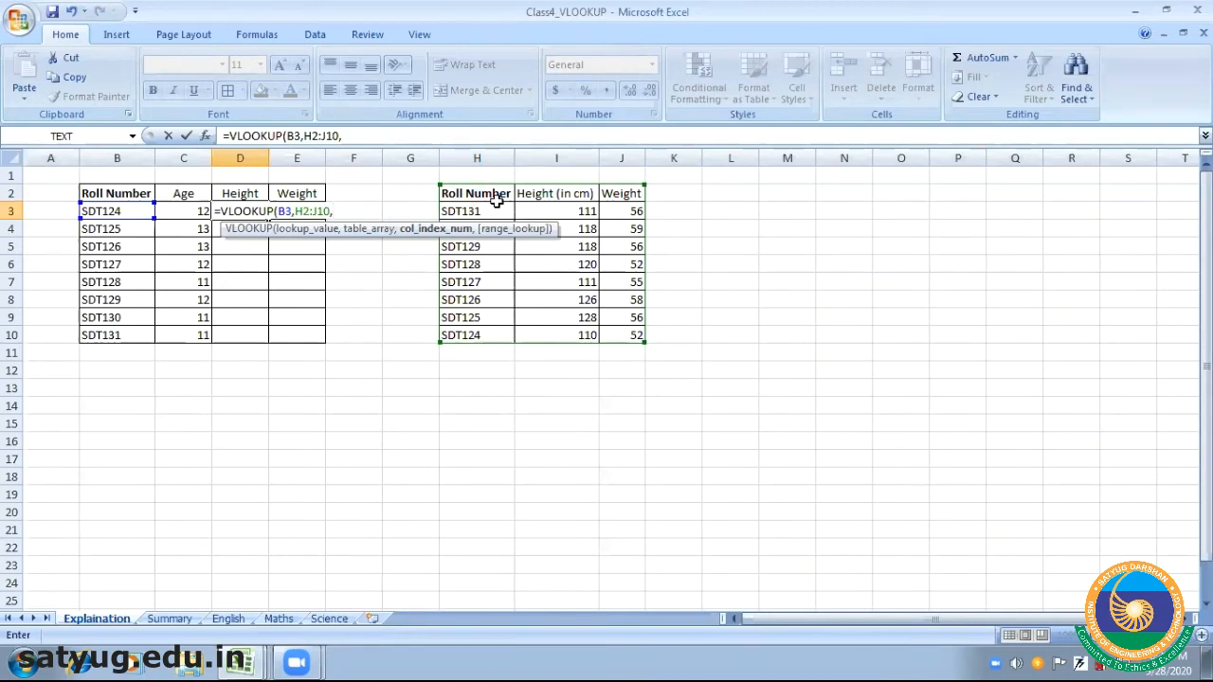
type("2")
type(",")
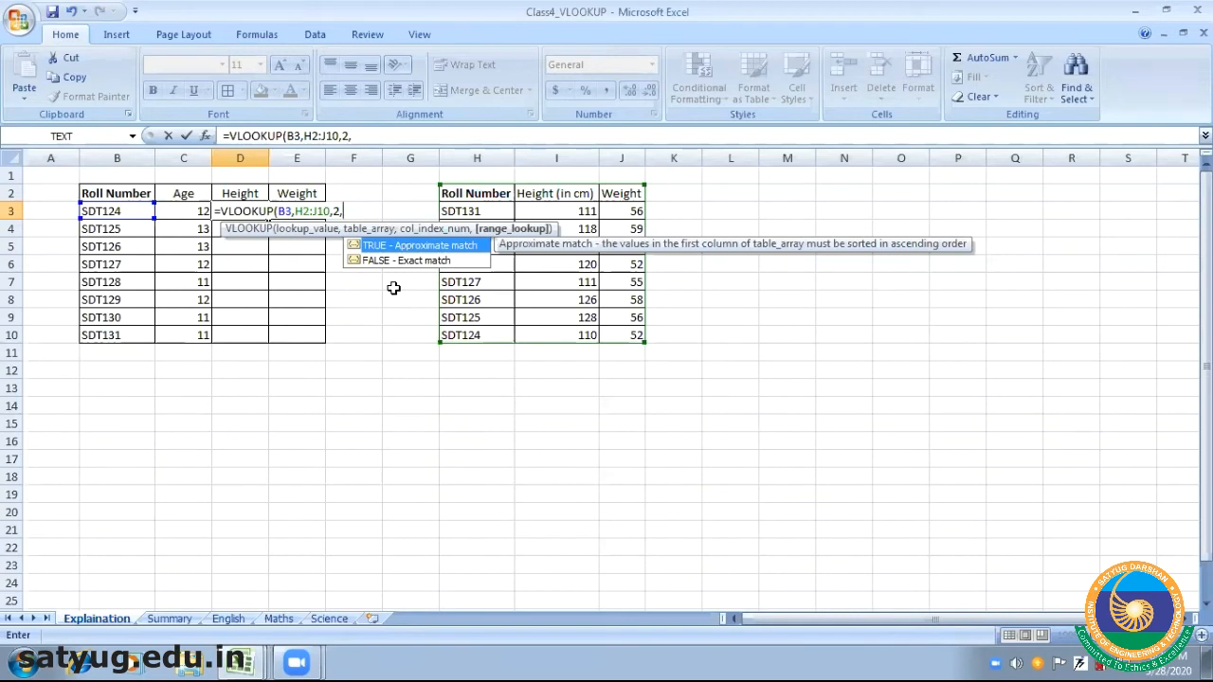
type("0)")
key("Return")
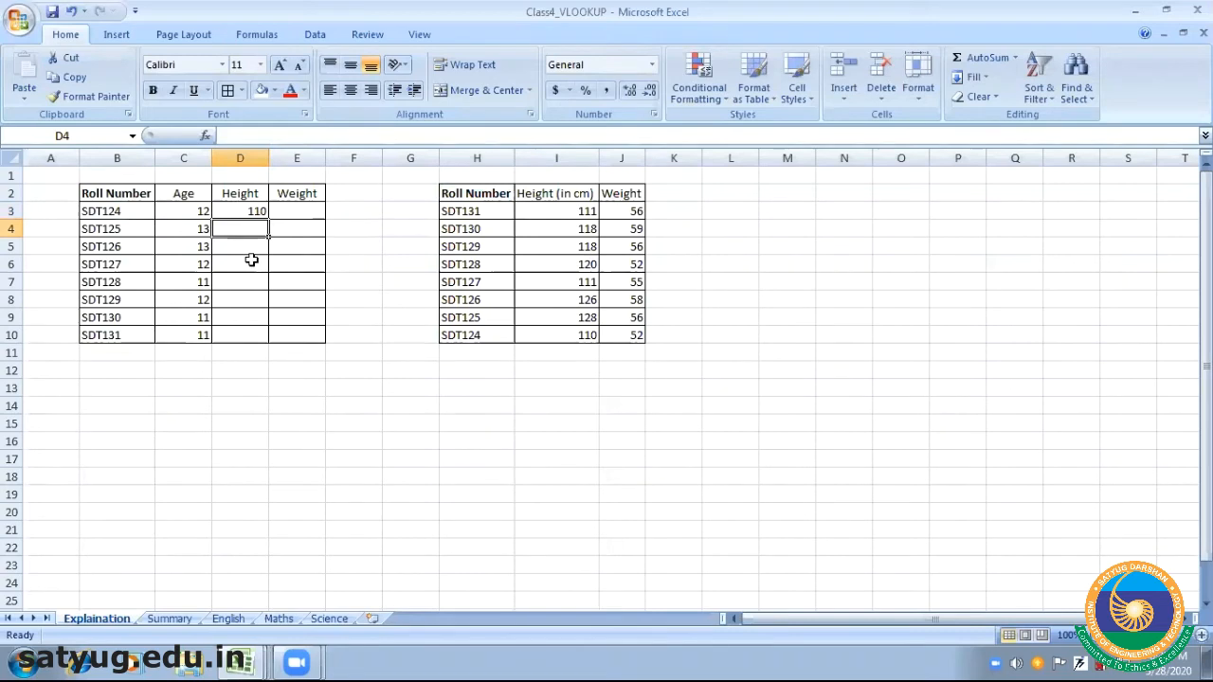
Check the D3 lookup by tracing its roll number down the second table's Roll Number column to the matching height
left_click(233, 210)
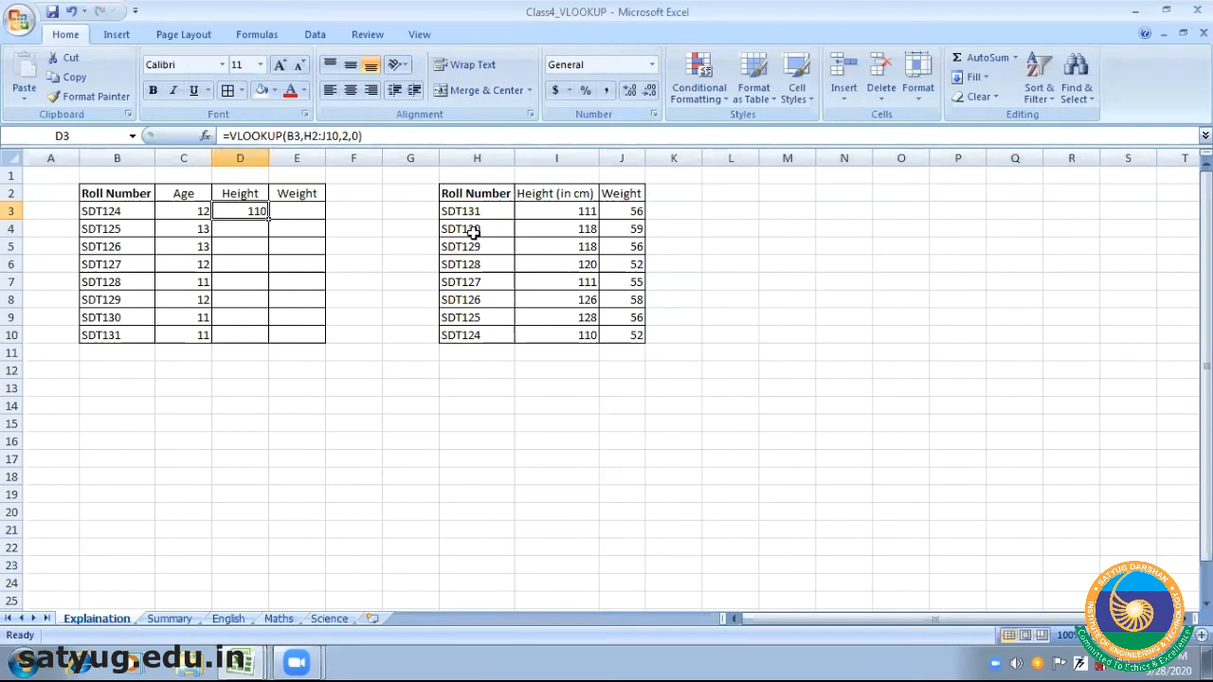
left_click(485, 176)
key("Down")
key("Down")
key("Down")
key("Down")
key("Down")
key("Down")
key("Down")
key("Down")
key("Down")
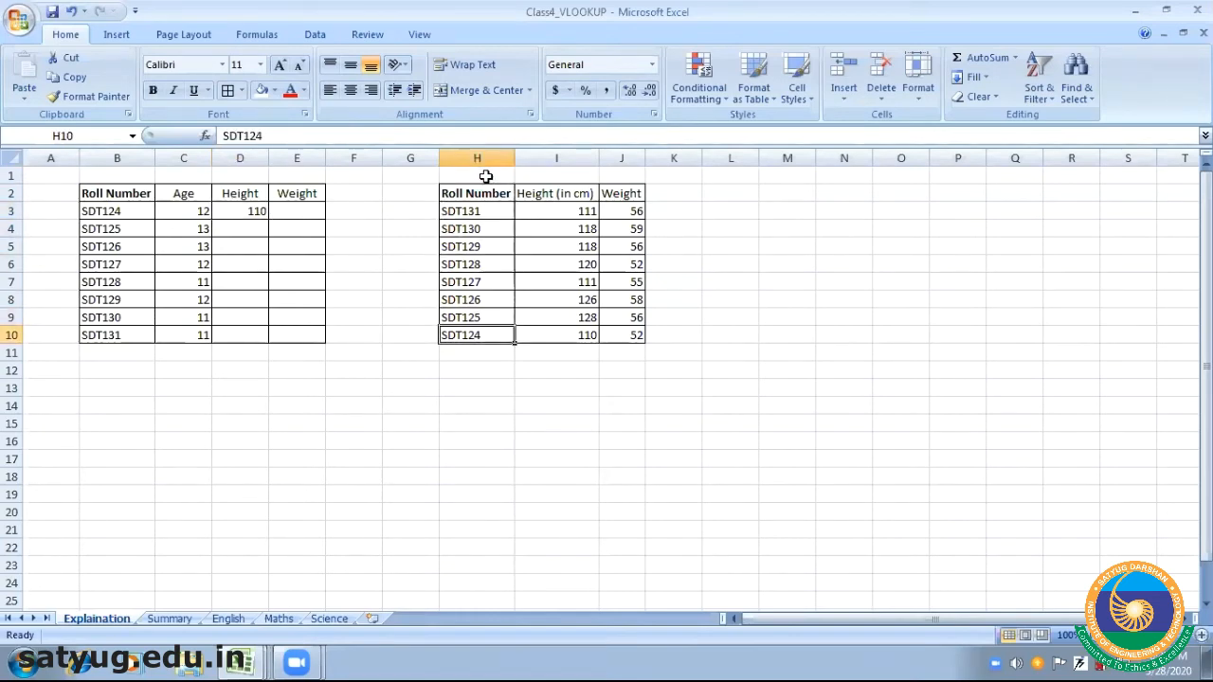
left_click(241, 212)
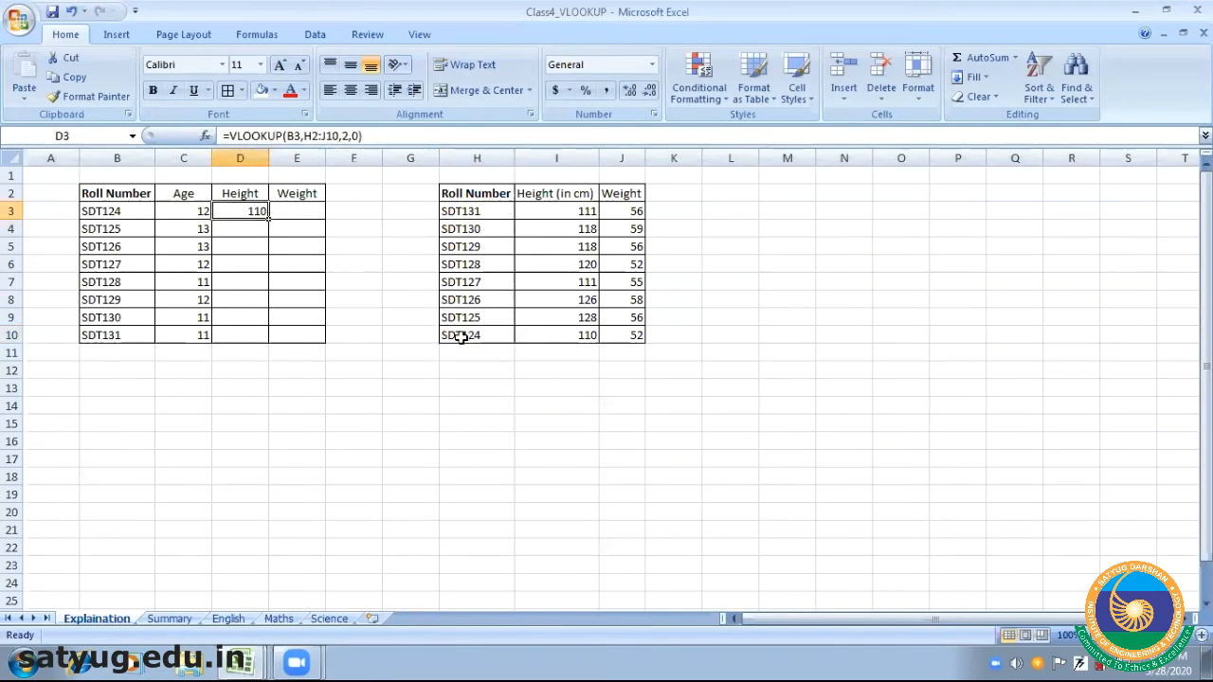
left_click(576, 335)
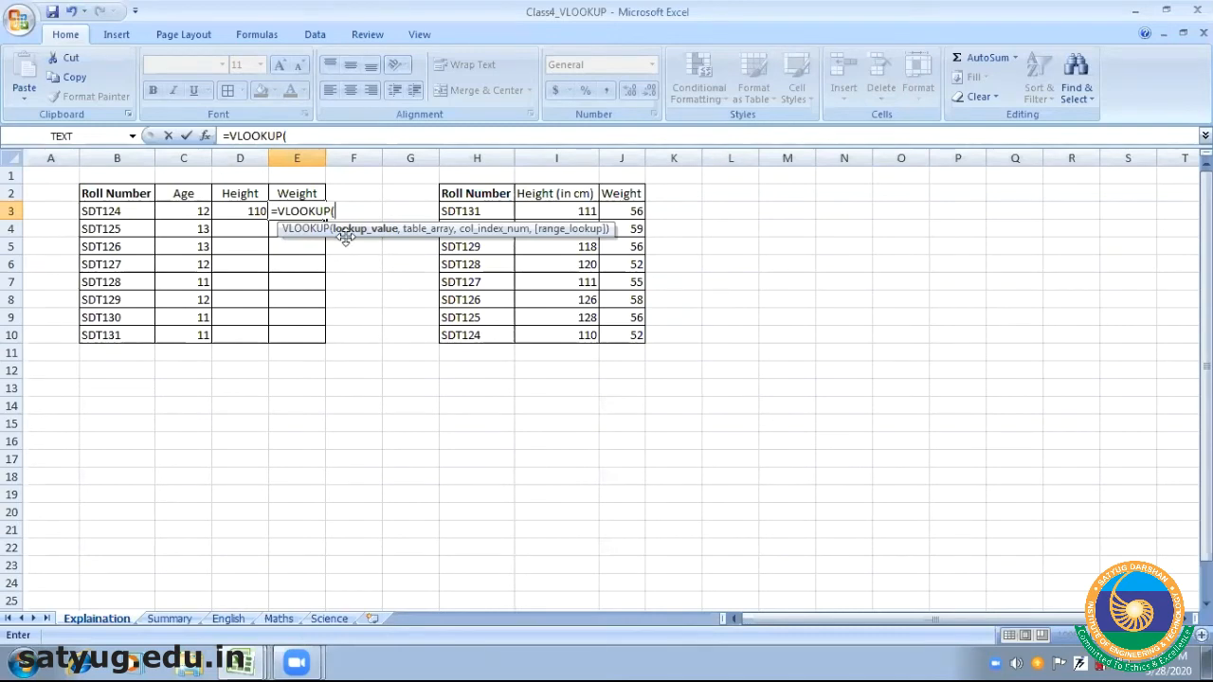
Look up the first student's weight in E3 with the formula =VLOOKUP(B3,H2:J10,3,0)
left_click(104, 211)
type(",")
left_click(465, 194)
key("shift+Right")
key("shift+Right")
key("shift+Down")
key("shift+Down")
key("shift+Down")
key("shift+Down")
key("shift+Down")
key("shift+Down")
key("shift+Down")
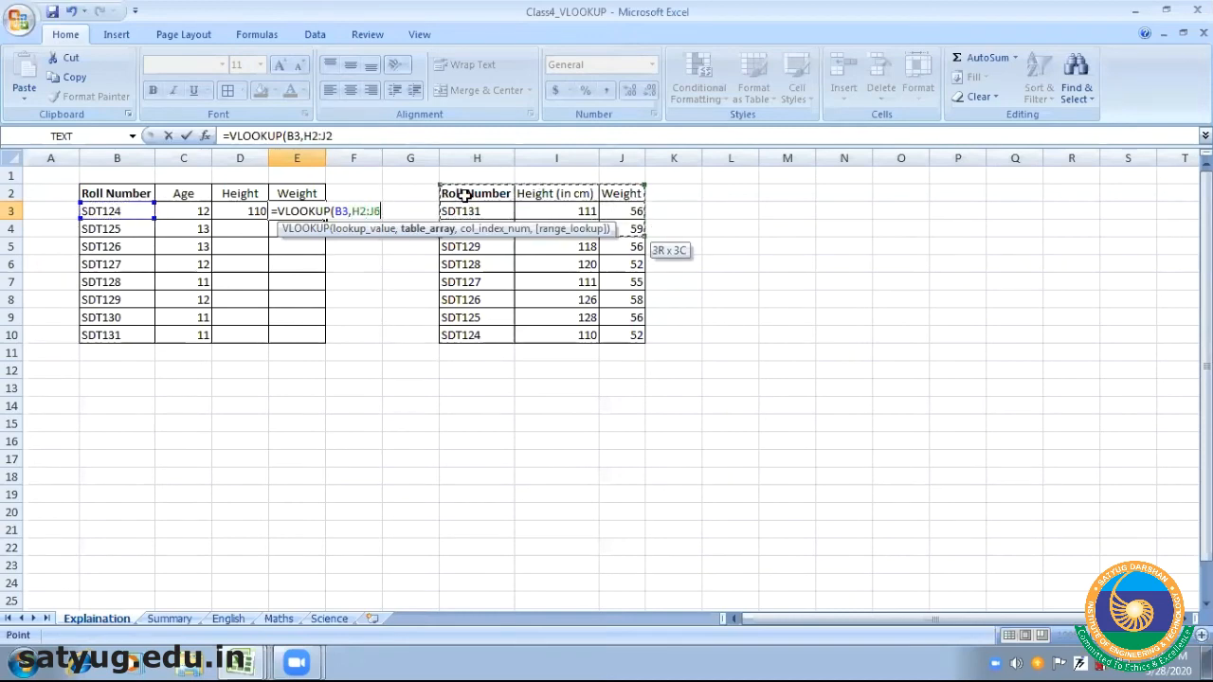
key("shift+Down")
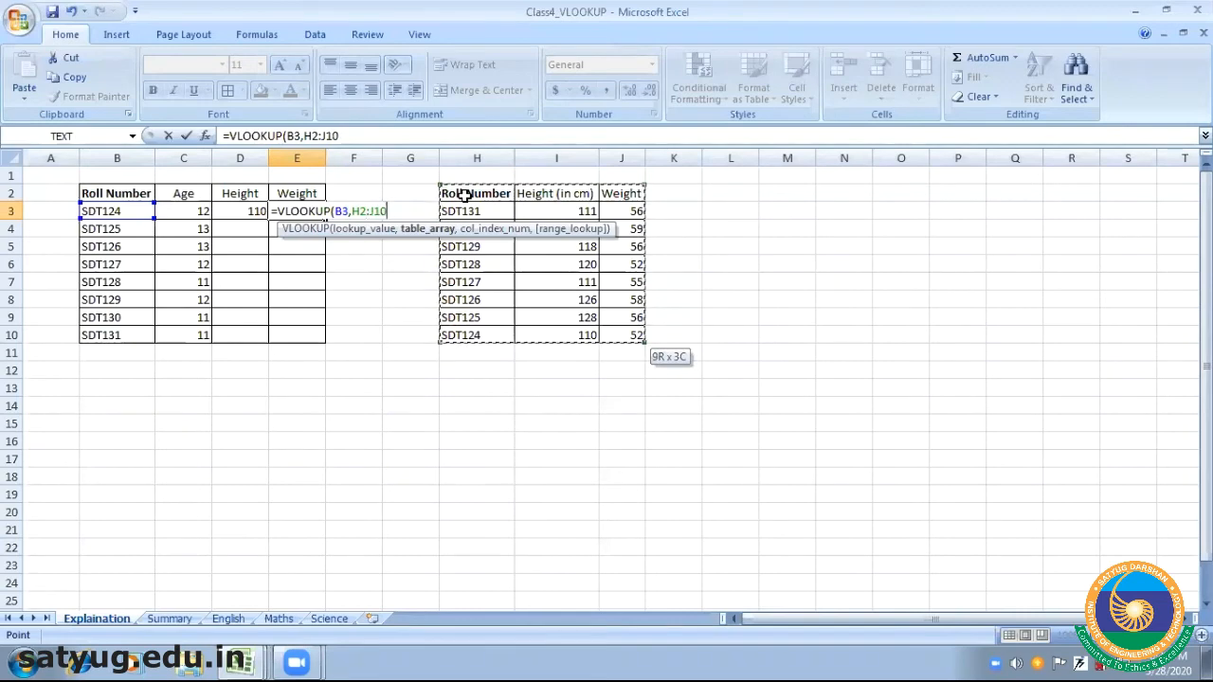
type(",")
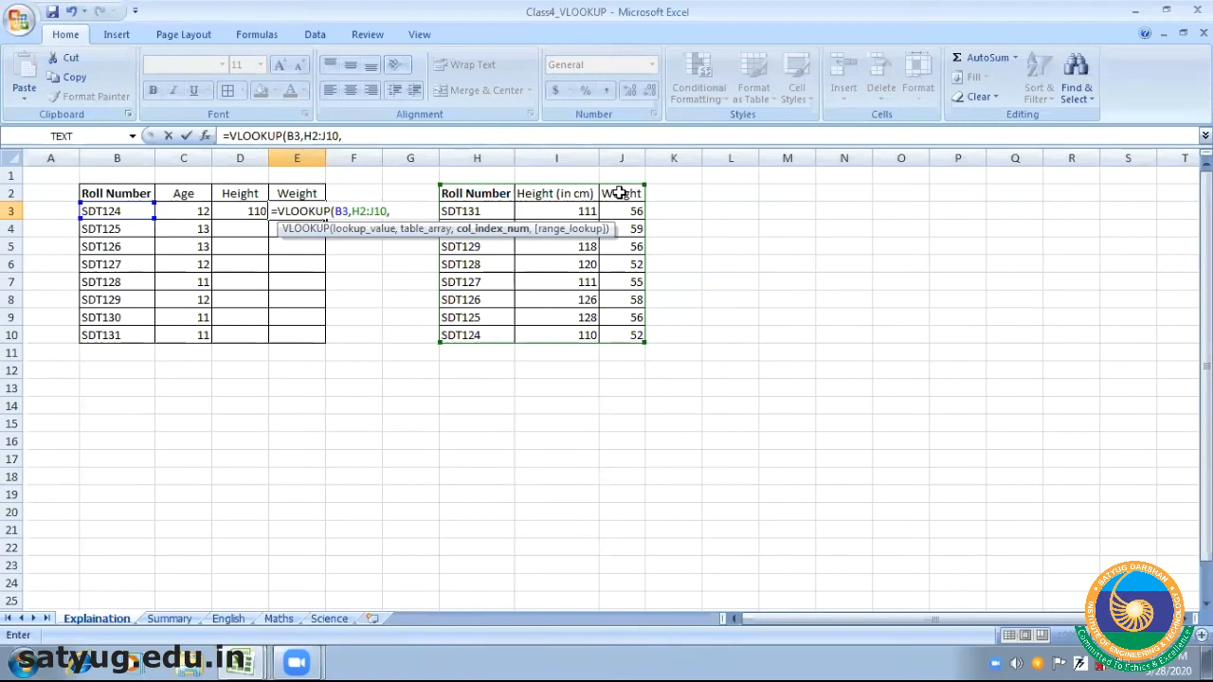
type("3,0")
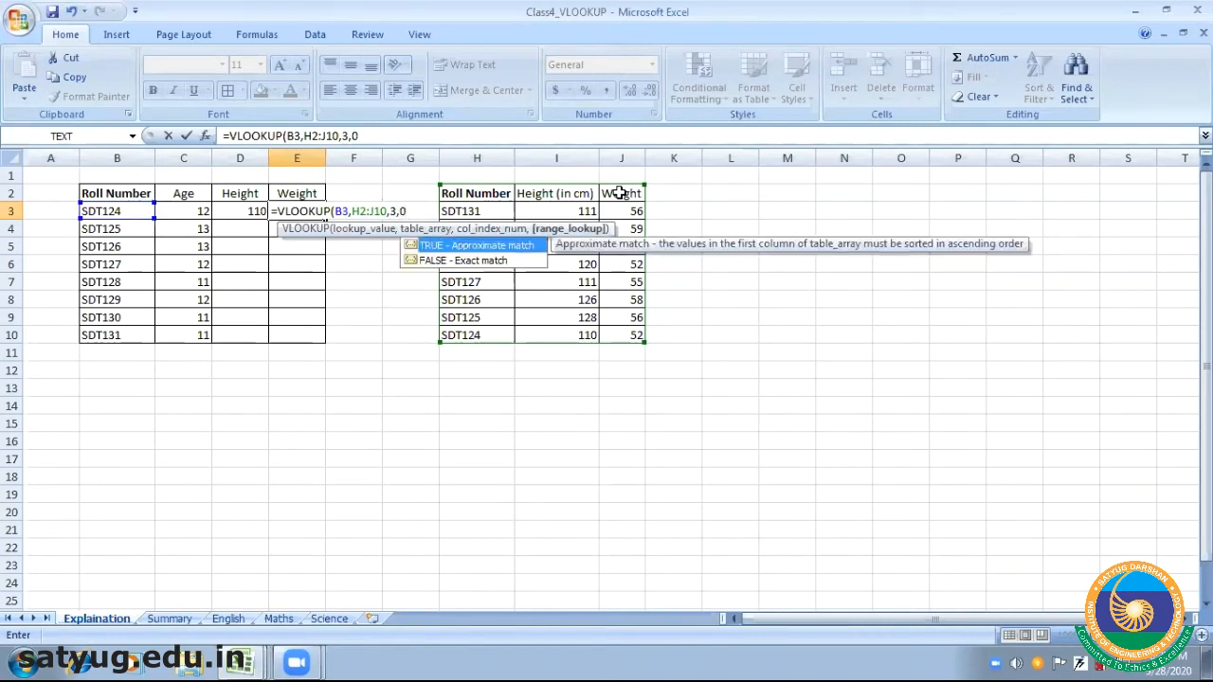
type(")")
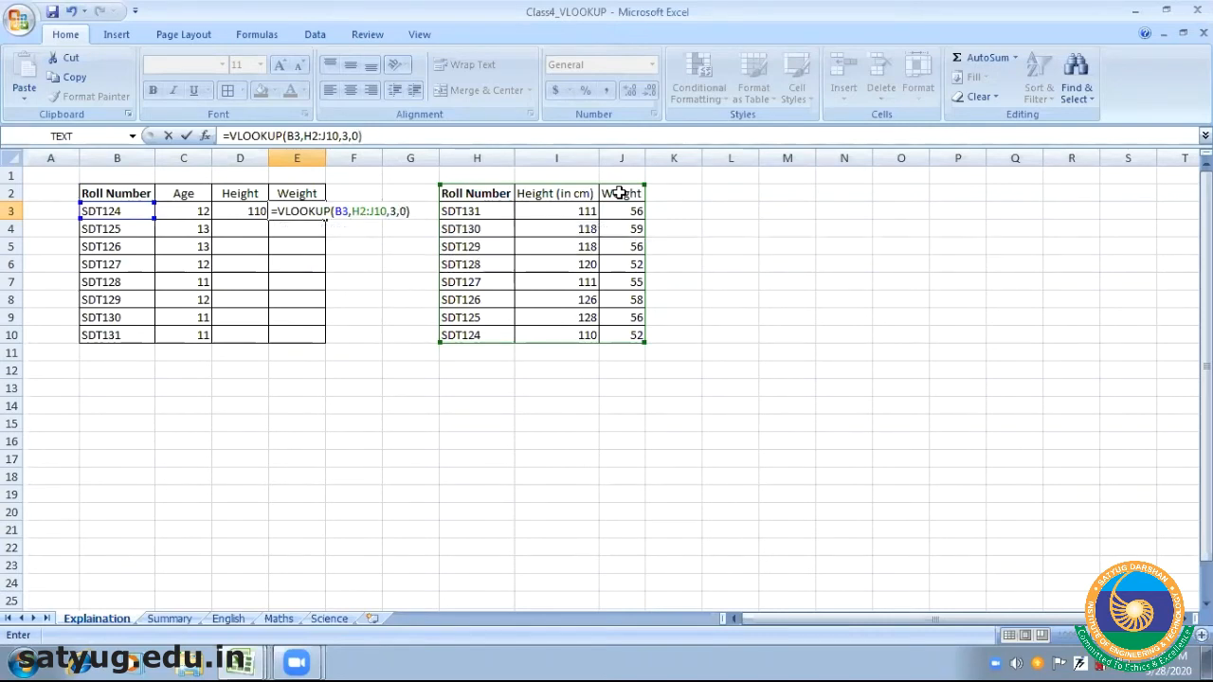
key("Return")
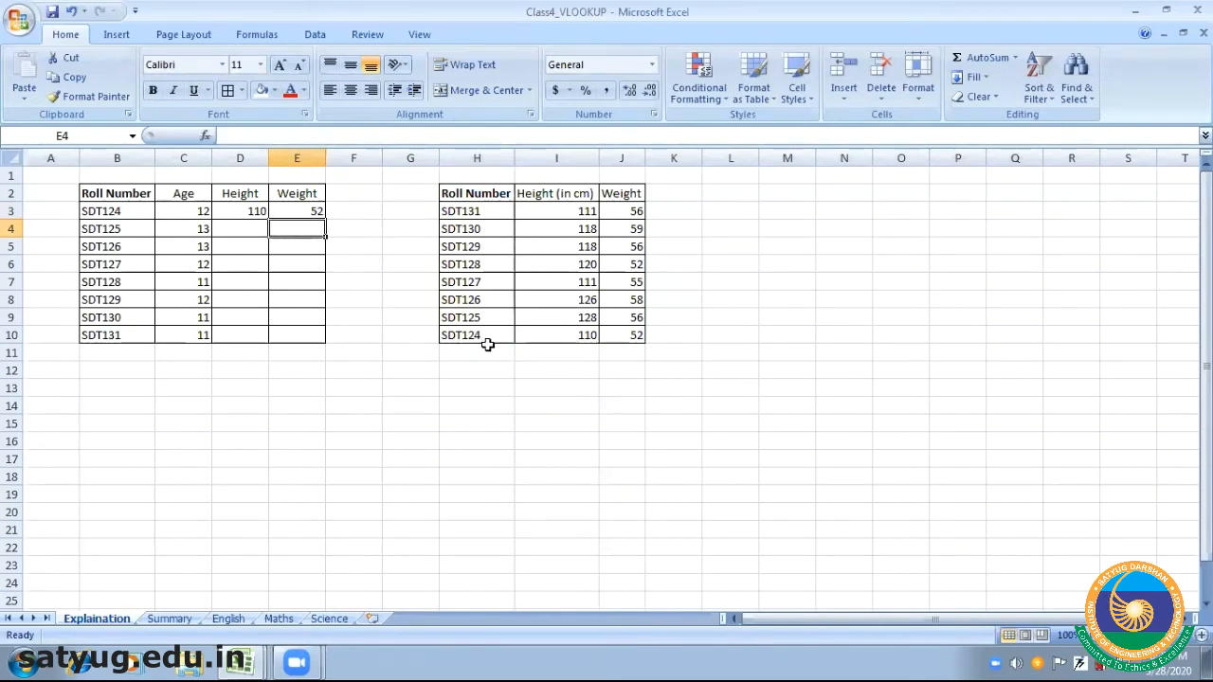
Fill the Height formula from D3 down to D4 and inspect the copied formula's references
left_click(244, 212)
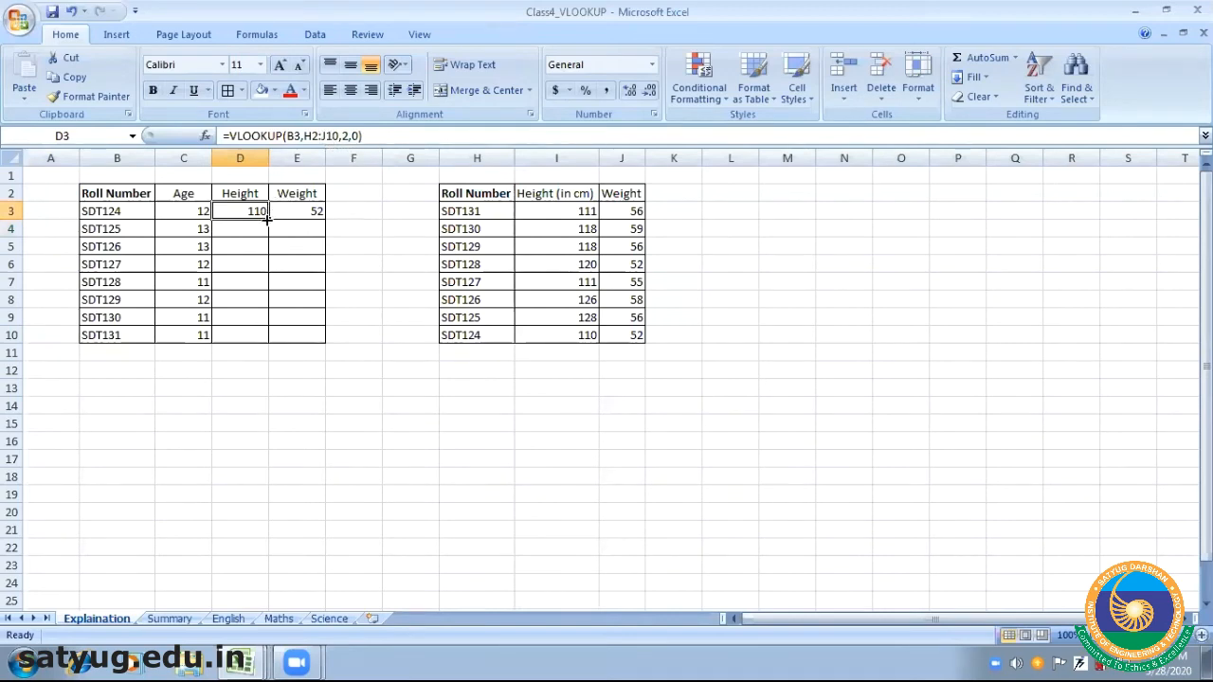
mouse_move(268, 218)
left_mouse_down()
mouse_move(268, 317)
mouse_move(268, 237)
left_mouse_up()
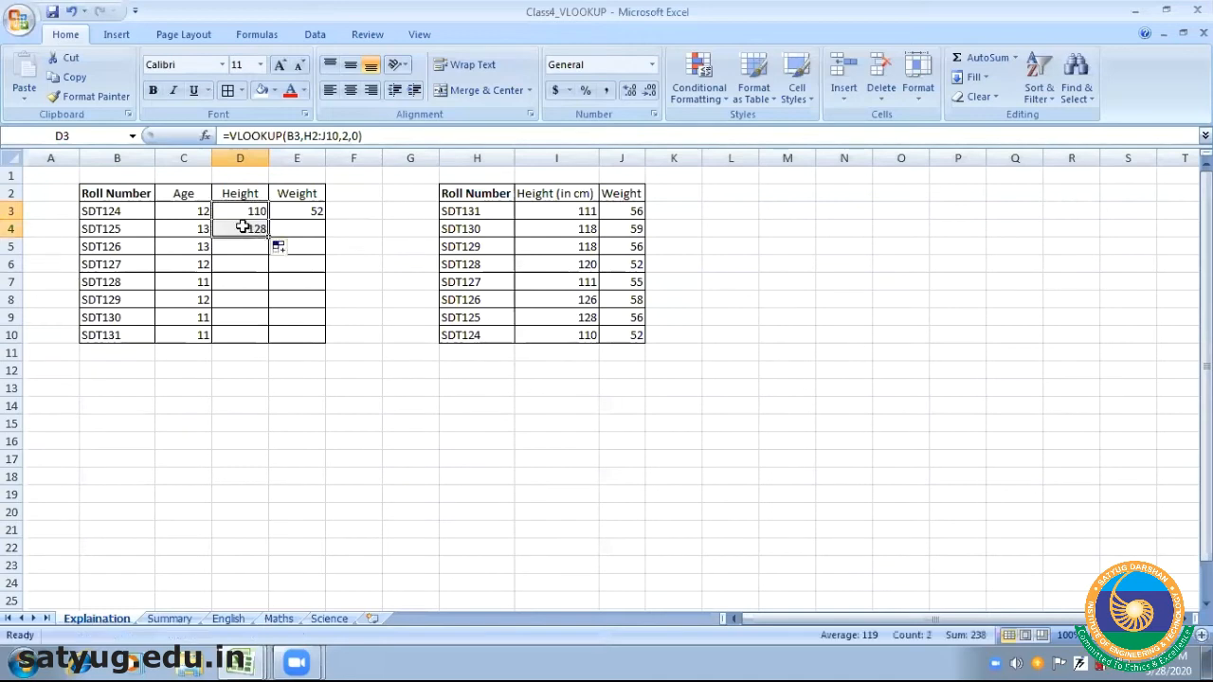
left_click(241, 228)
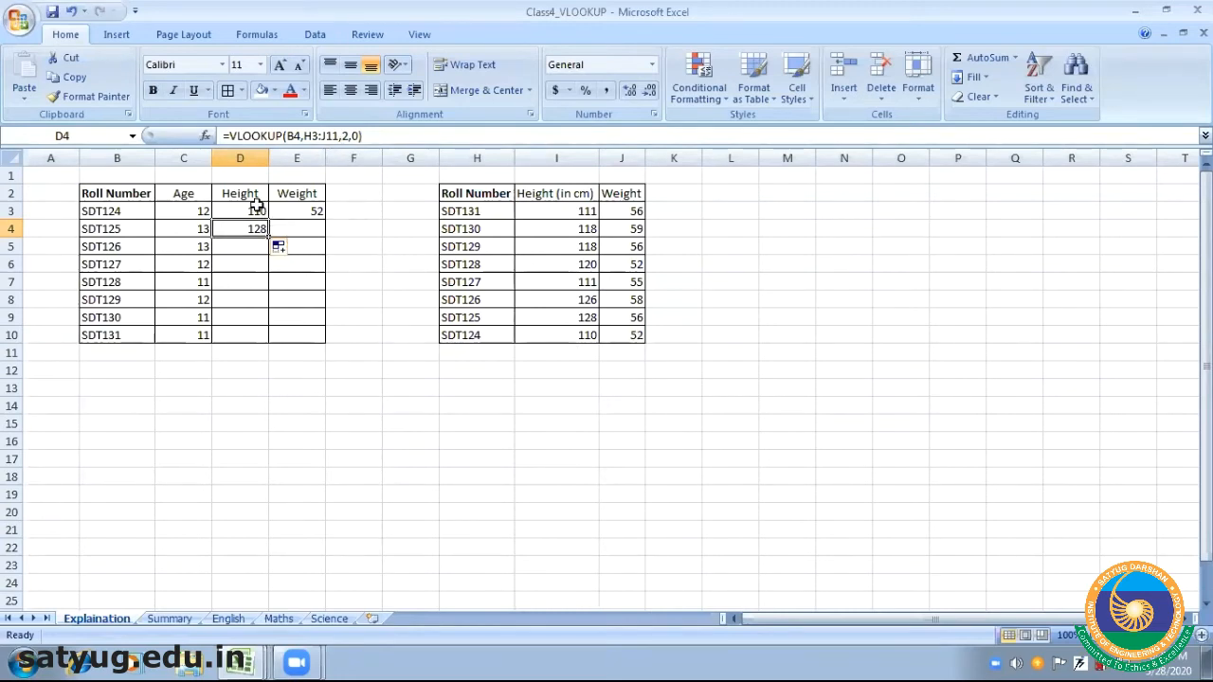
Lock the table range in the D3 height formula as the absolute reference $H$2:$J$10
left_click(251, 208)
left_click(305, 135)
left_click_drag(304, 135, 338, 136)
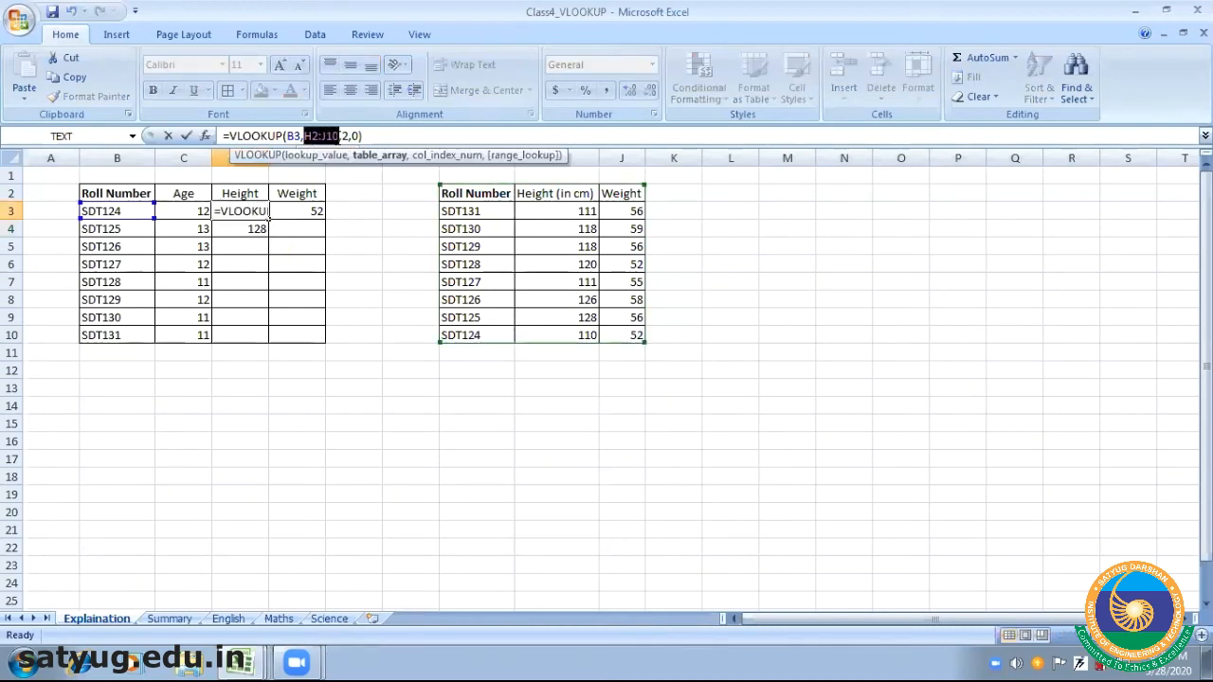
key("F4")
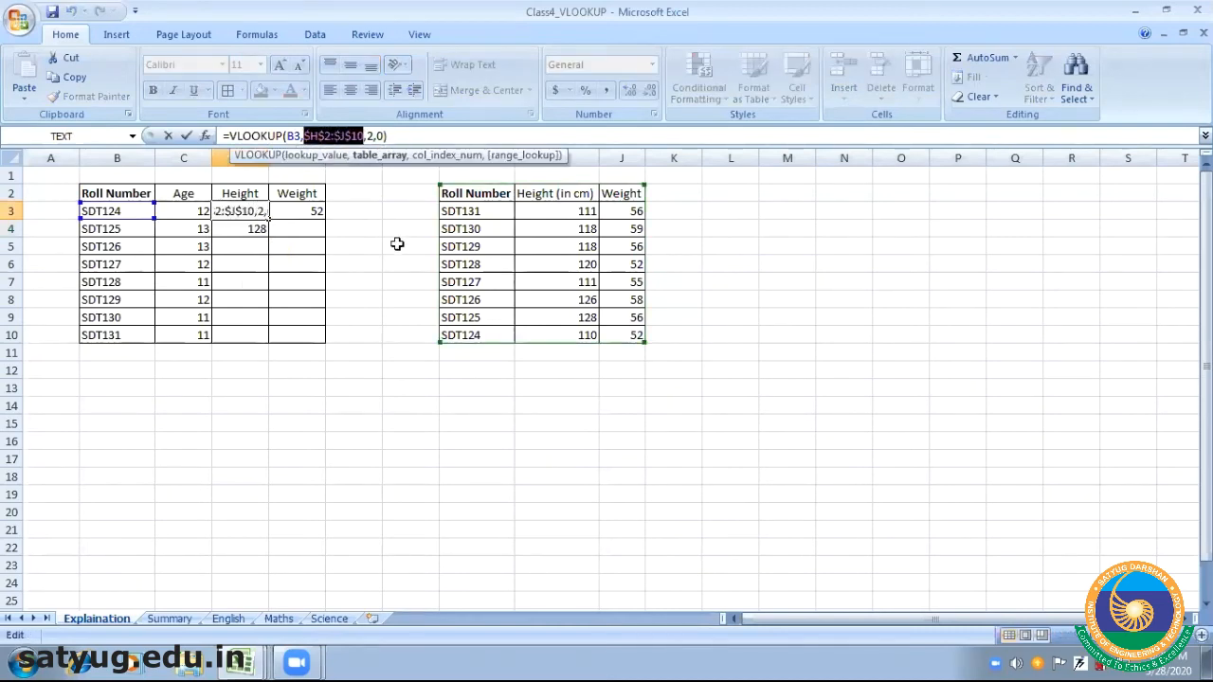
key("Return")
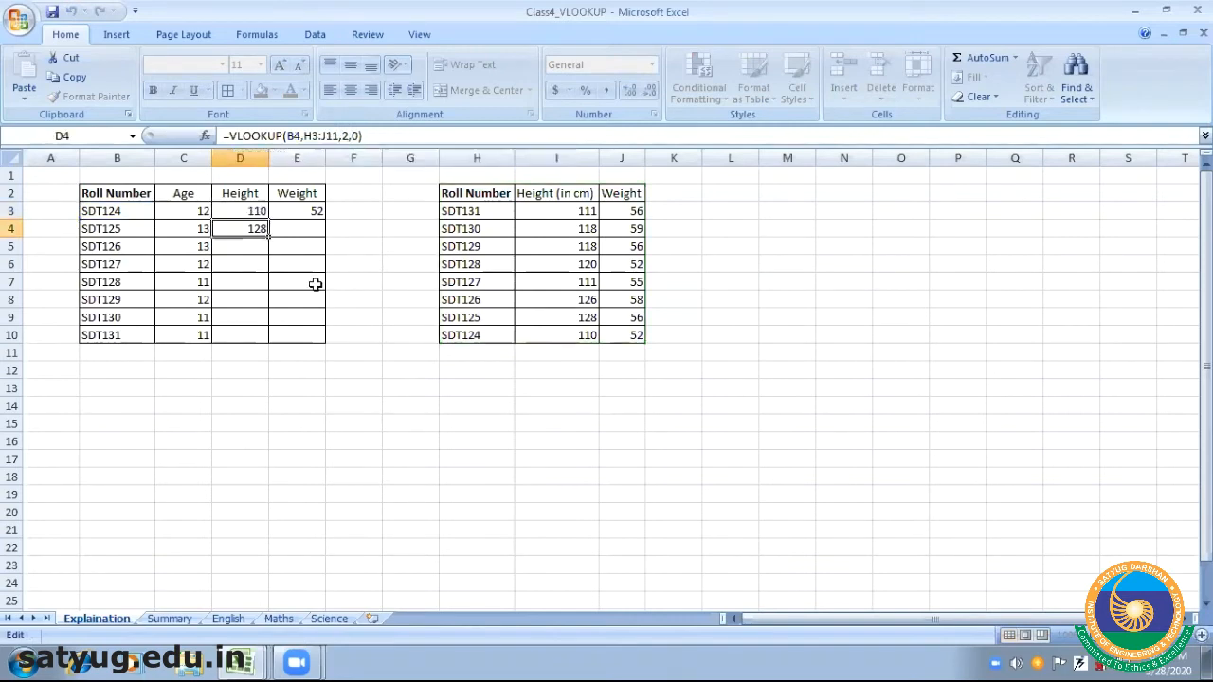
Fill the corrected Height formula from D3 down to D10
left_click(263, 216)
left_click_drag(268, 218, 272, 347)
left_click(296, 387)
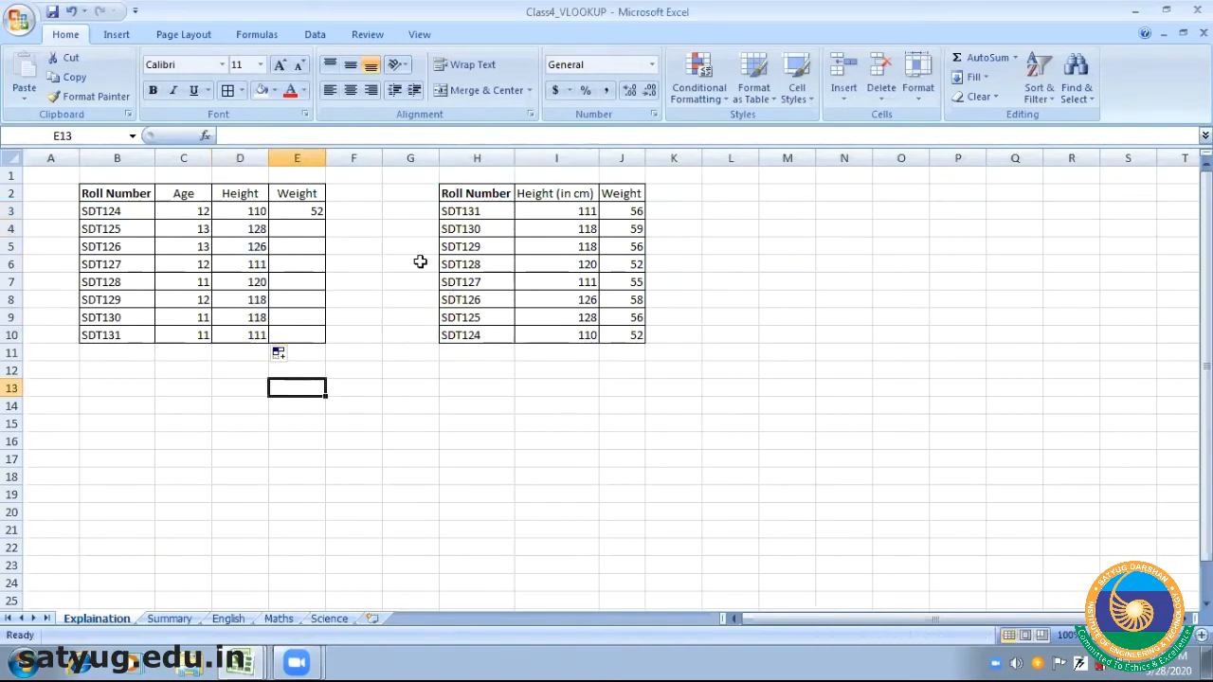
Make the table range in the E3 weight formula absolute as $H$2:$J$10
left_click(311, 213)
left_click_drag(303, 136, 337, 139)
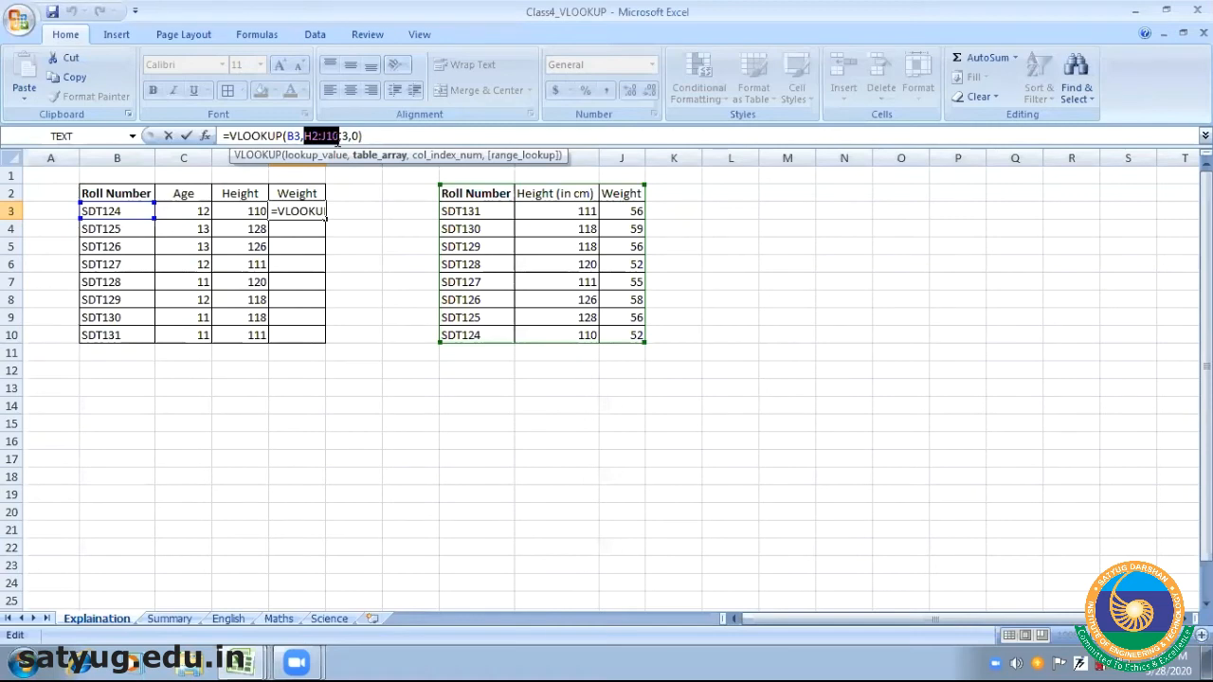
key("F4")
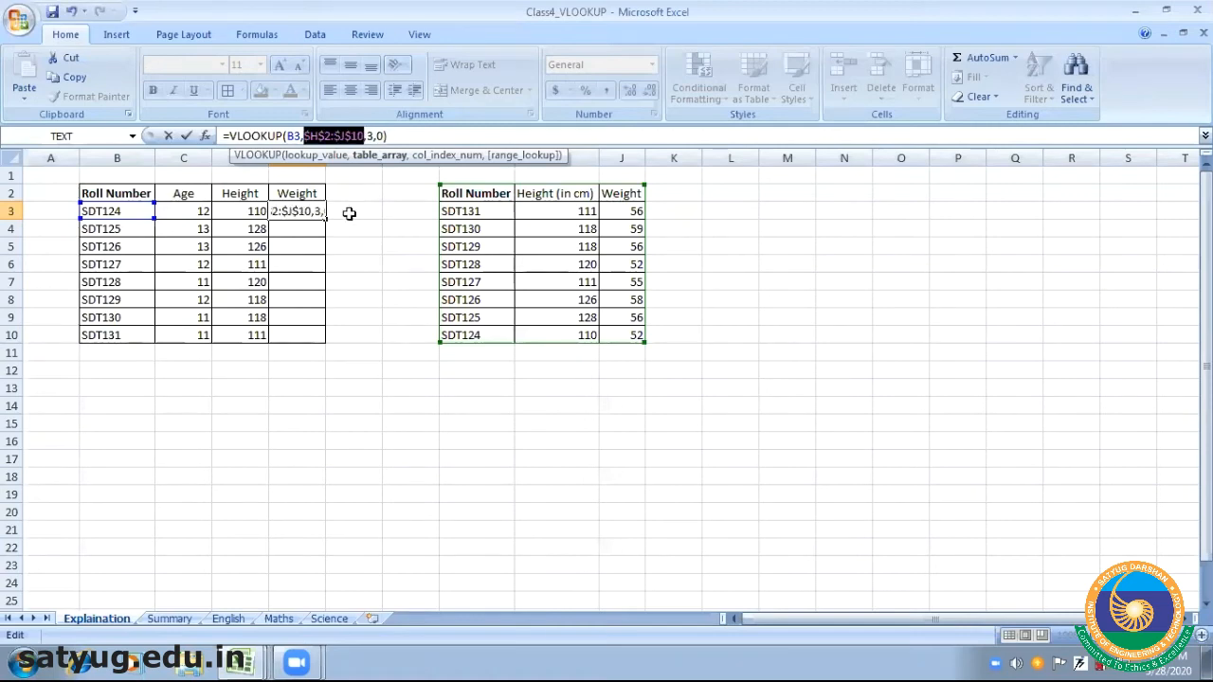
key("Return")
Fill the Weight formula from E3 down to E10
left_click(312, 209)
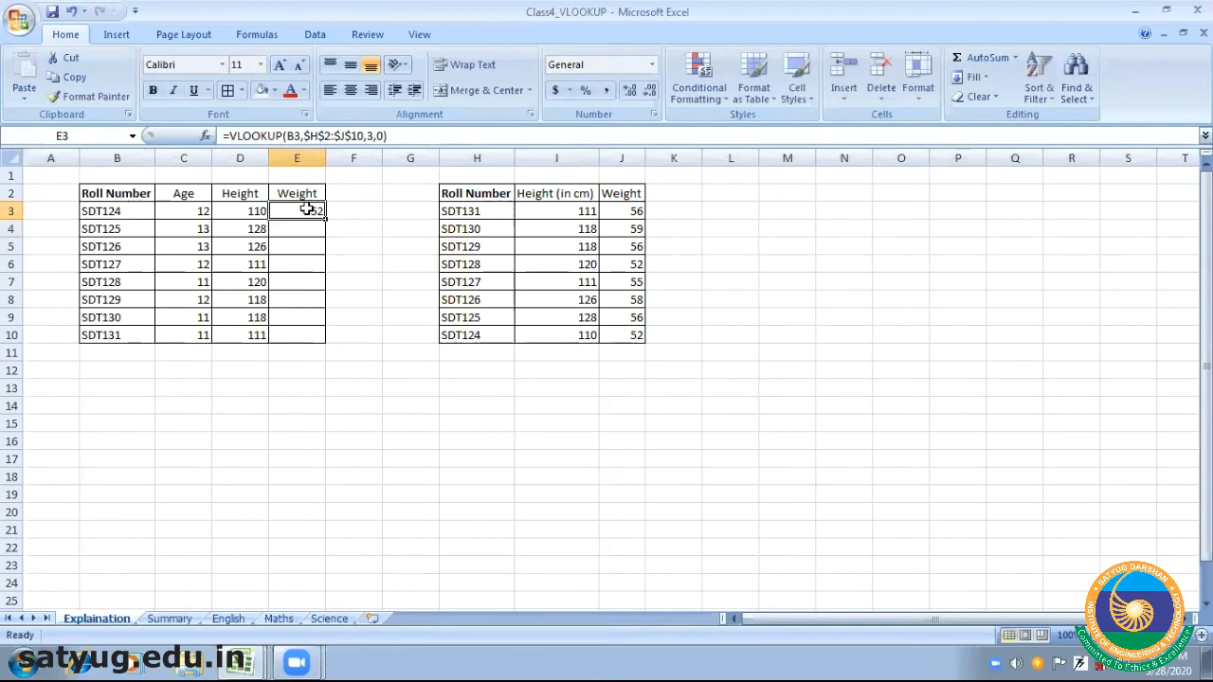
left_click_drag(323, 218, 320, 341)
left_click(356, 405)
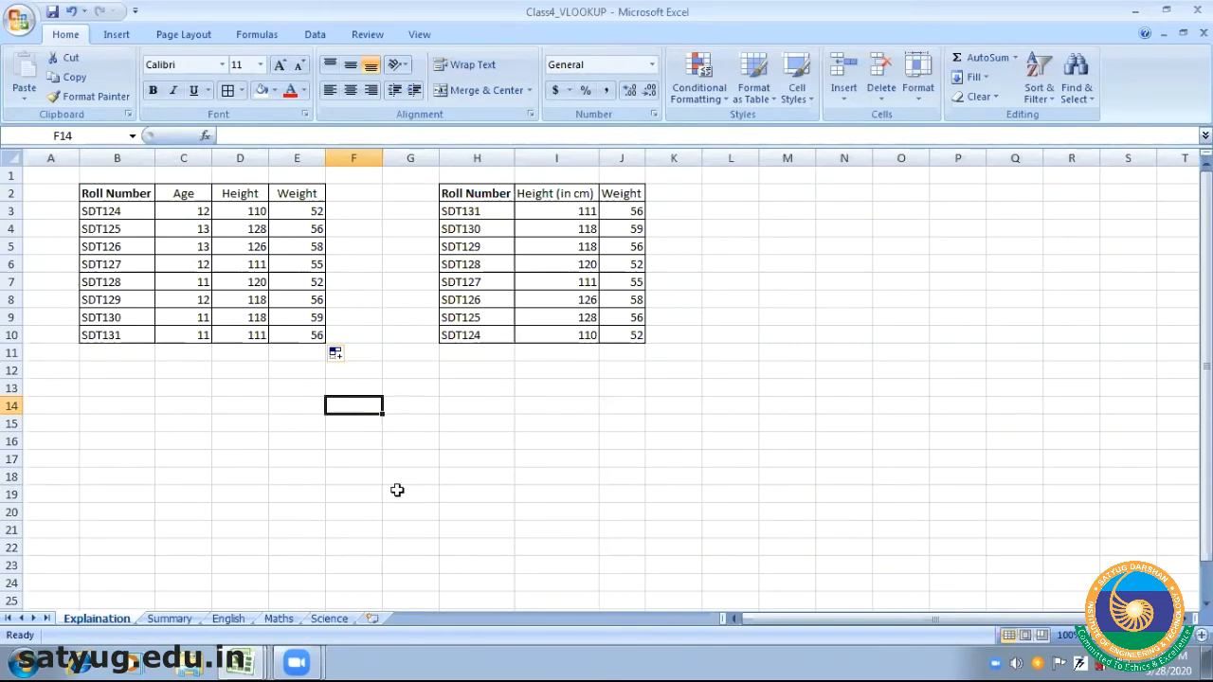
Review the roll number and marks tables on the English, Maths and Science sheets
left_click(229, 618)
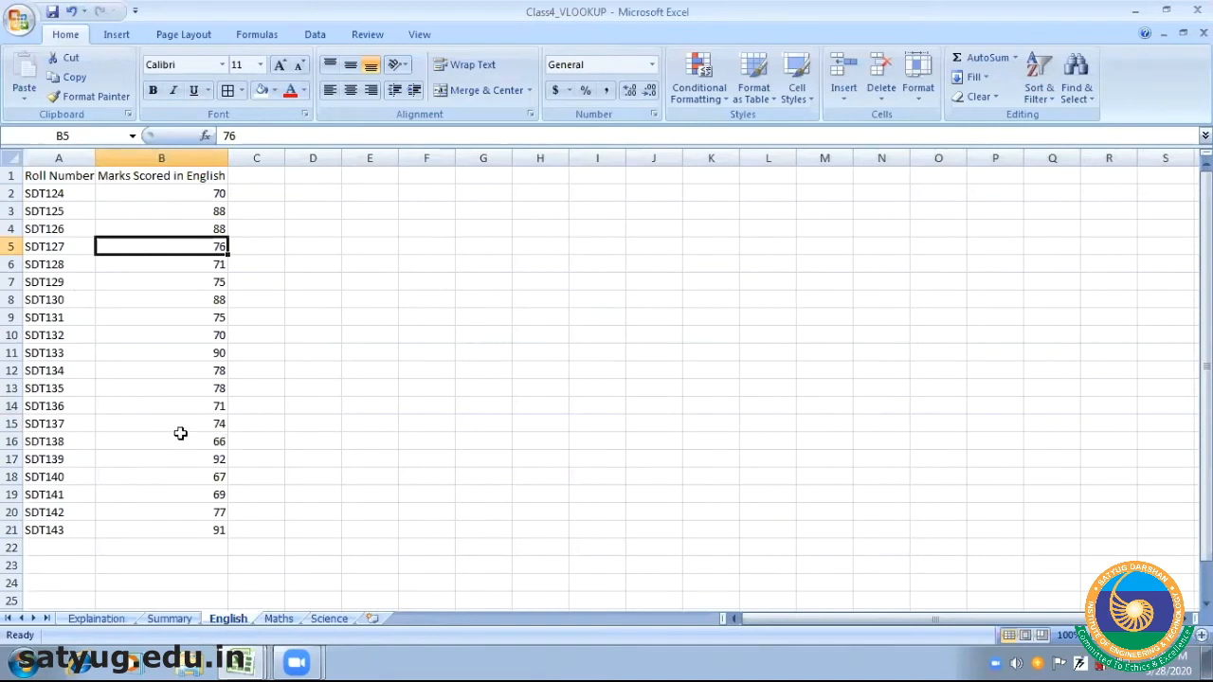
left_click(279, 620)
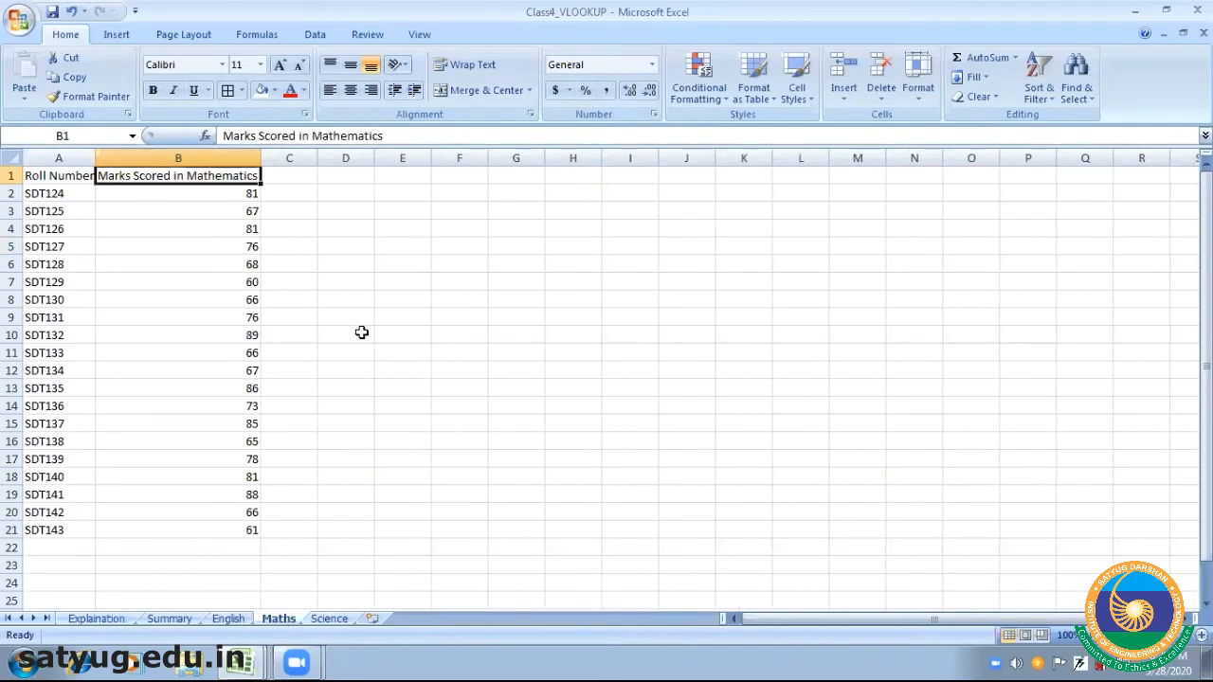
left_click(330, 619)
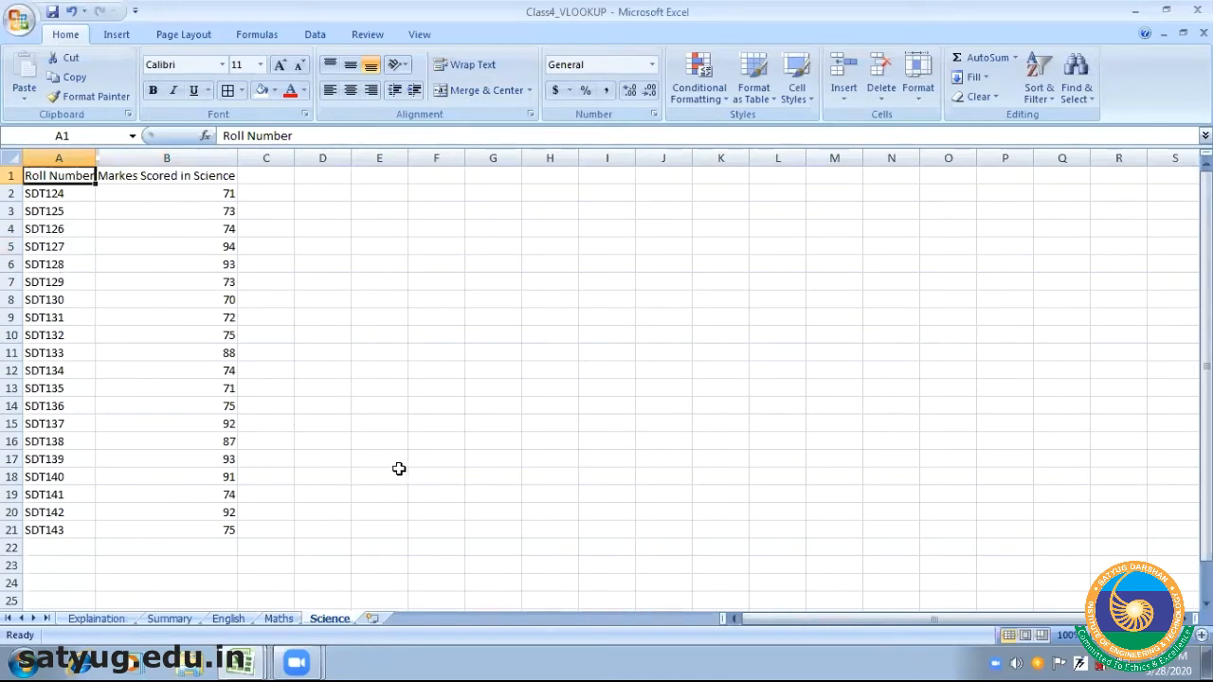
left_click(345, 493)
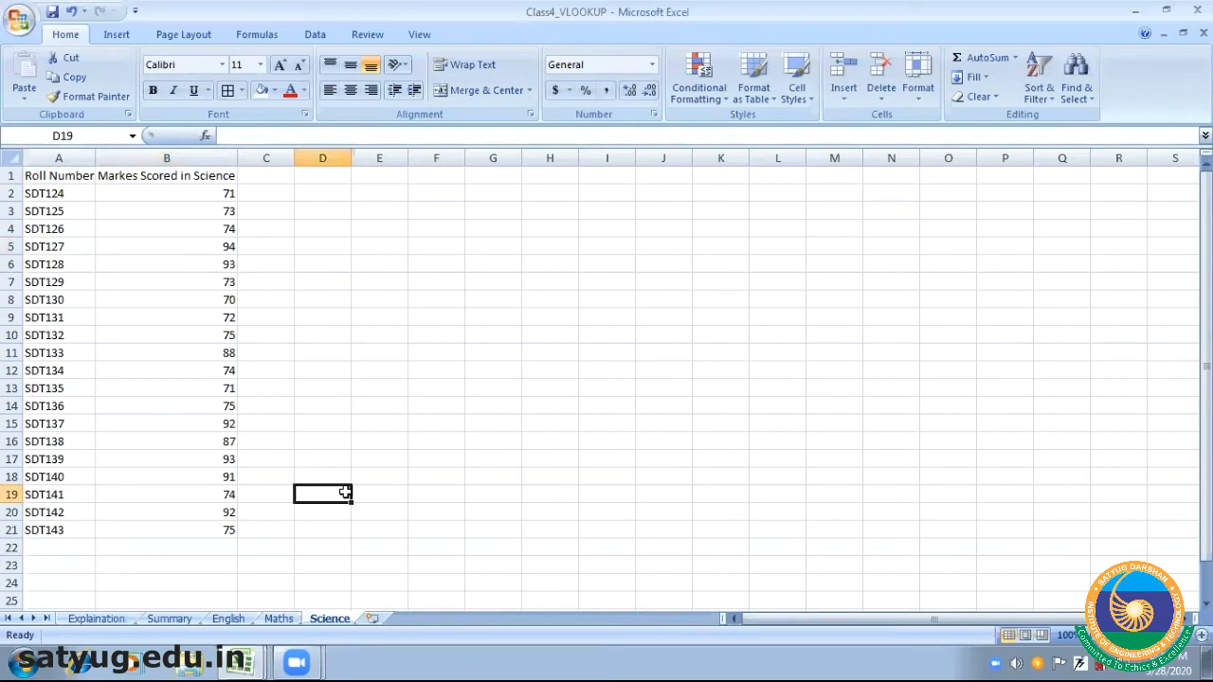
Clear the existing English marks in B3:B22 on the Summary sheet
left_click(171, 619)
left_click(203, 216)
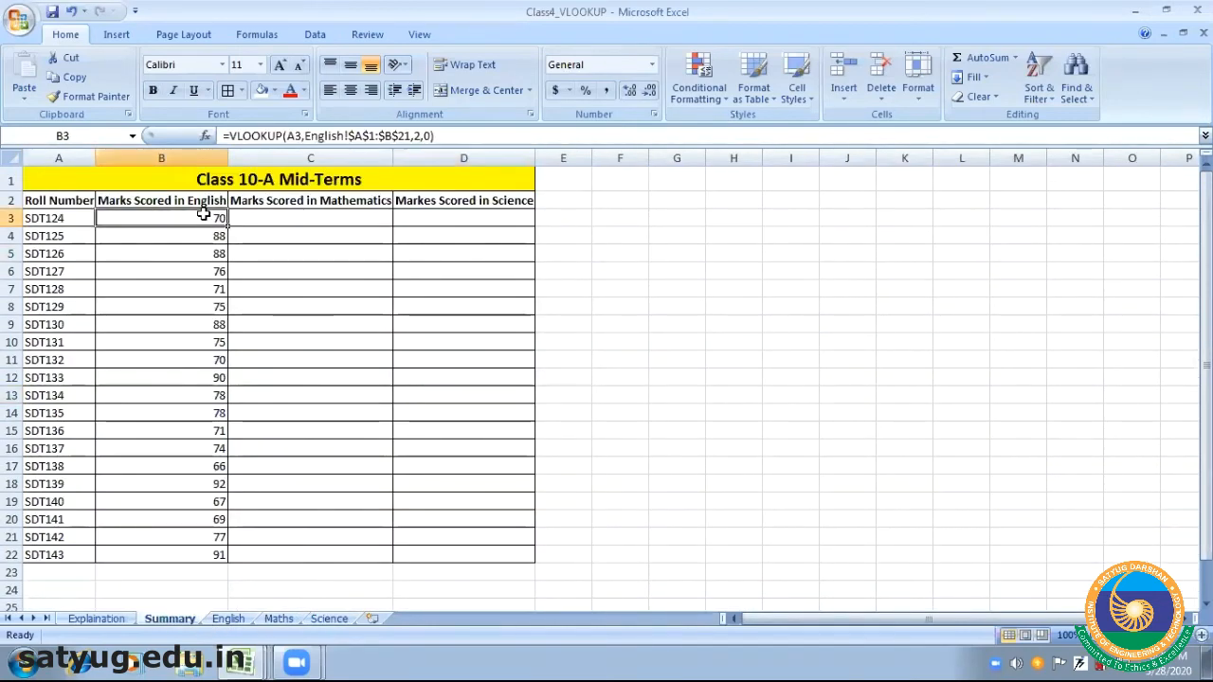
left_click_drag(203, 216, 203, 554)
key("Delete")
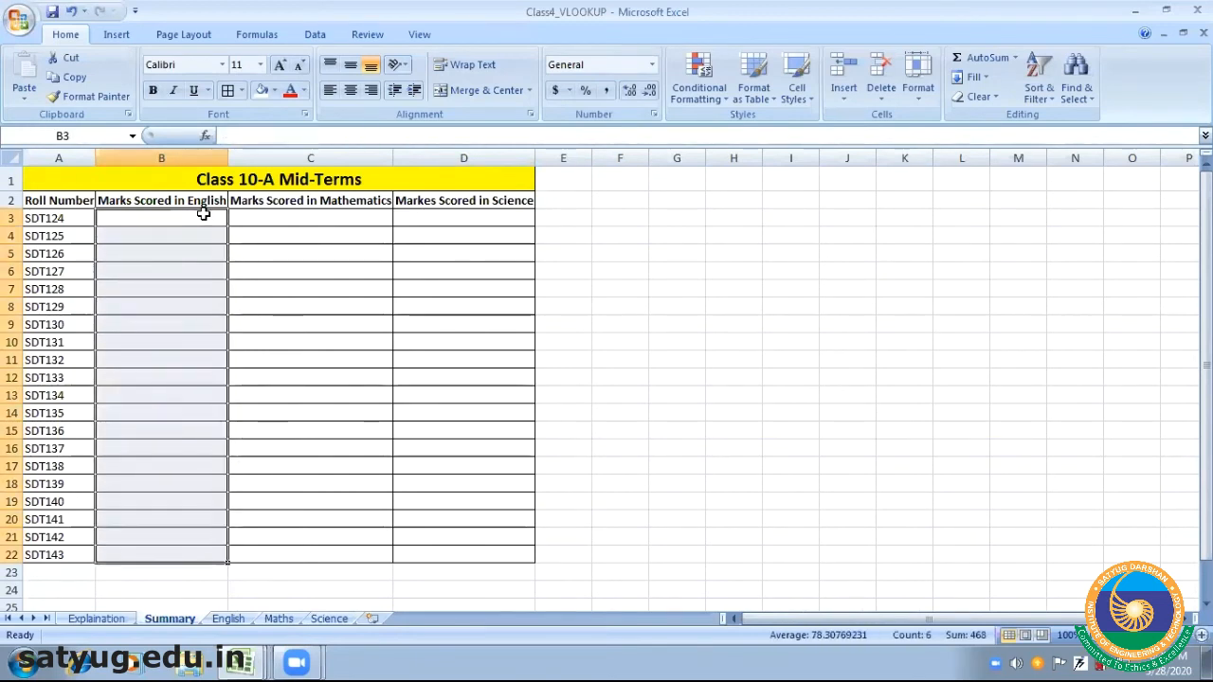
left_click(360, 398)
left_click(707, 460)
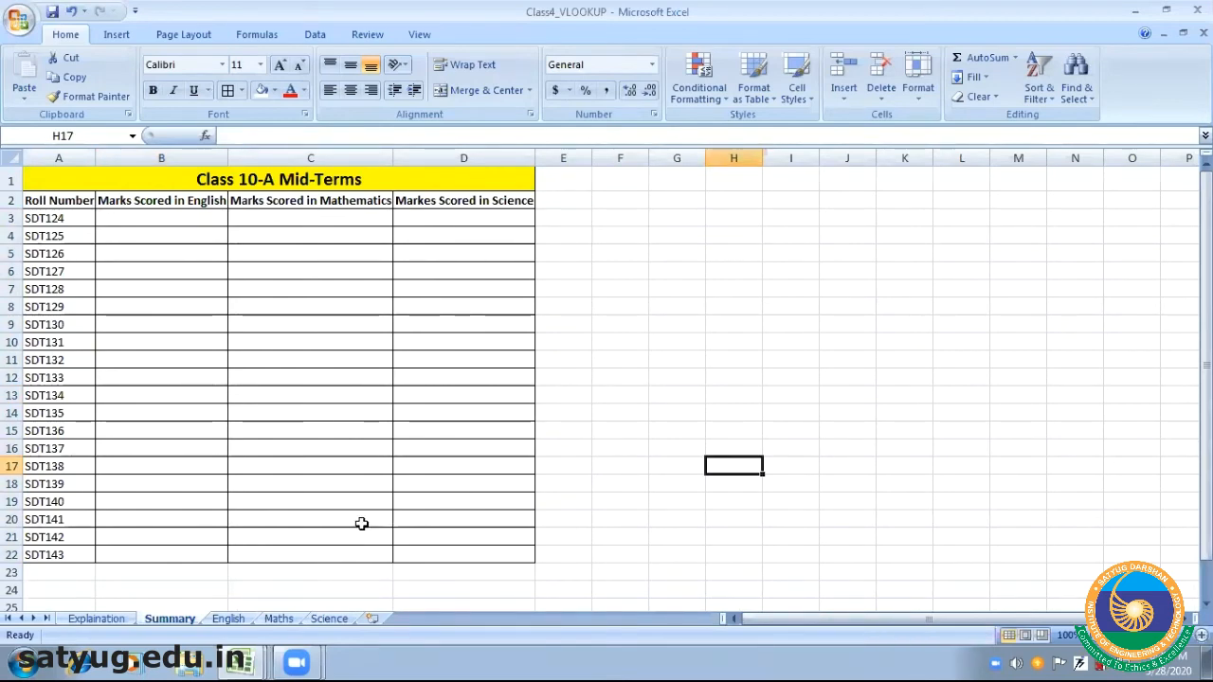
Compare the subject sheets and the Explaination sheet with the empty marks columns on the Summary sheet
left_click(232, 621)
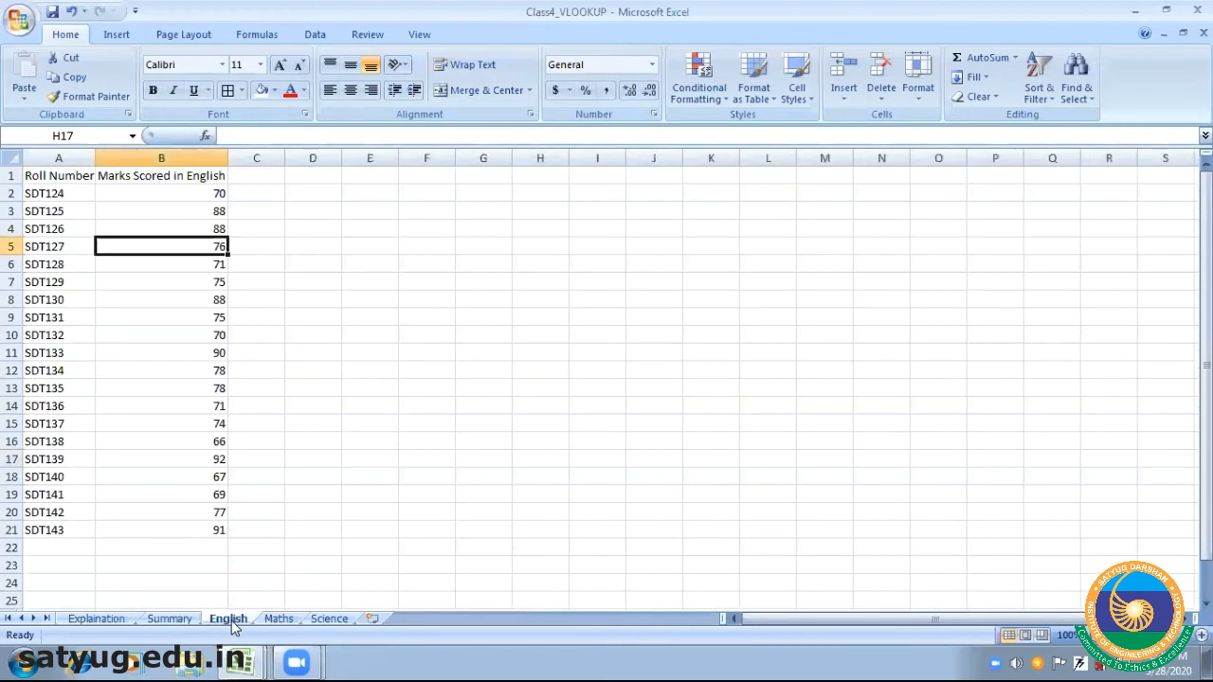
left_click(277, 619)
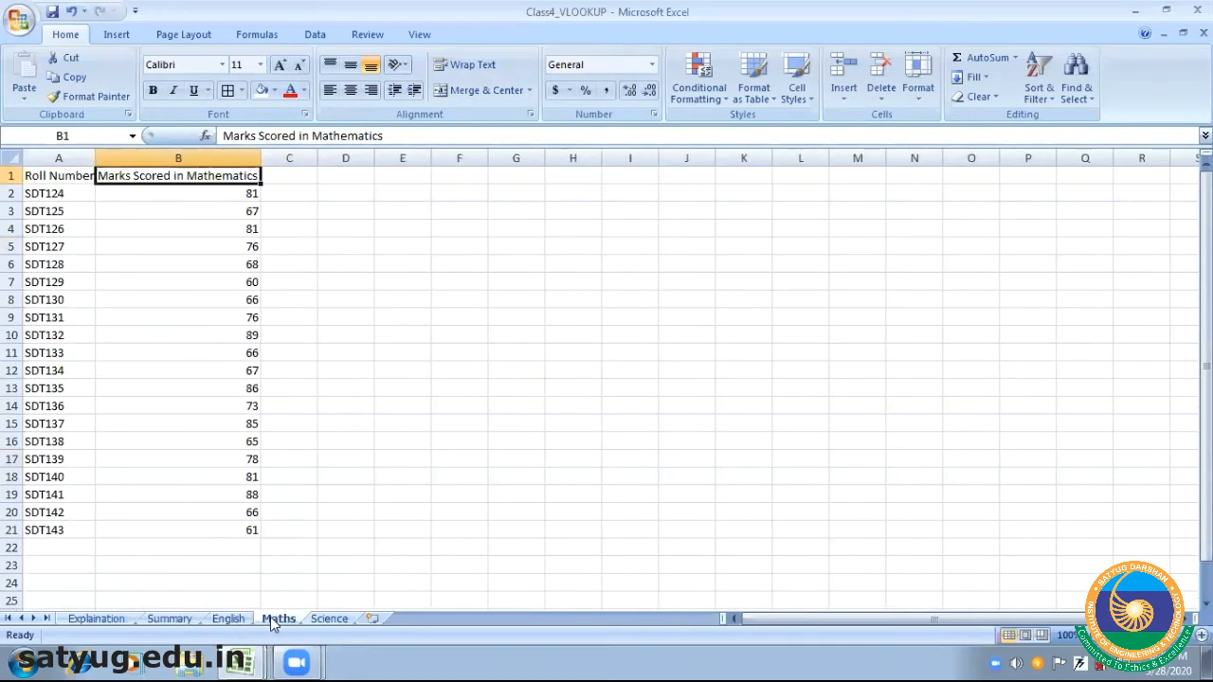
left_click(331, 621)
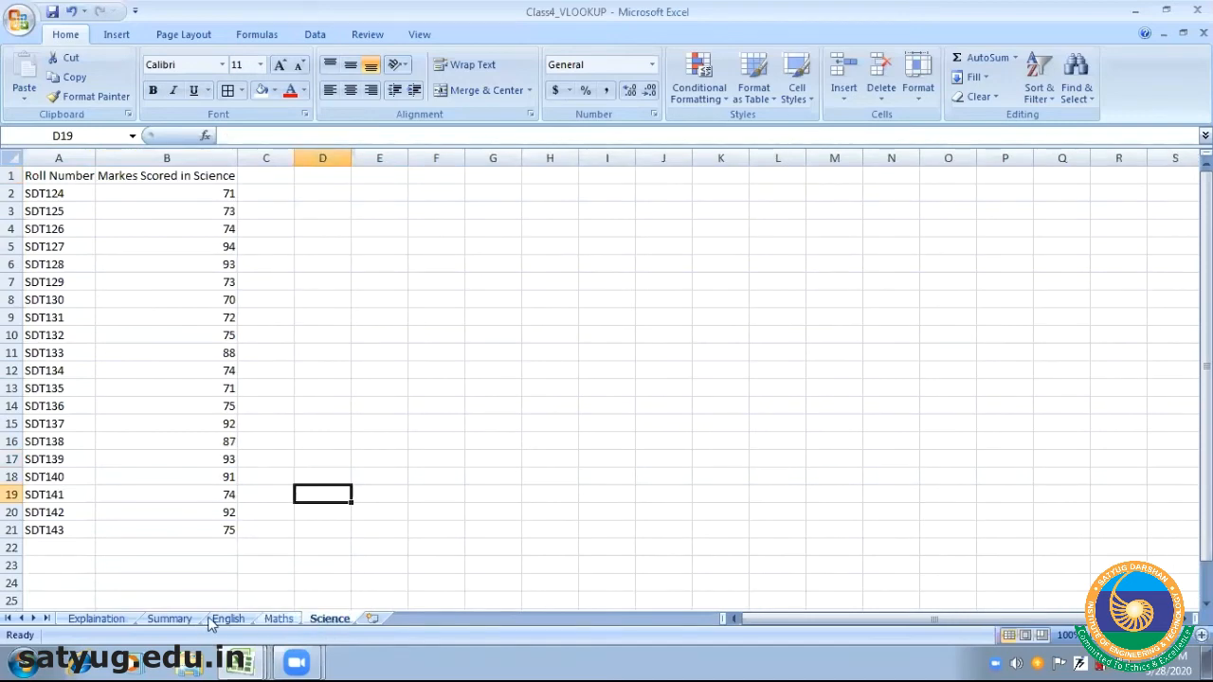
left_click(164, 620)
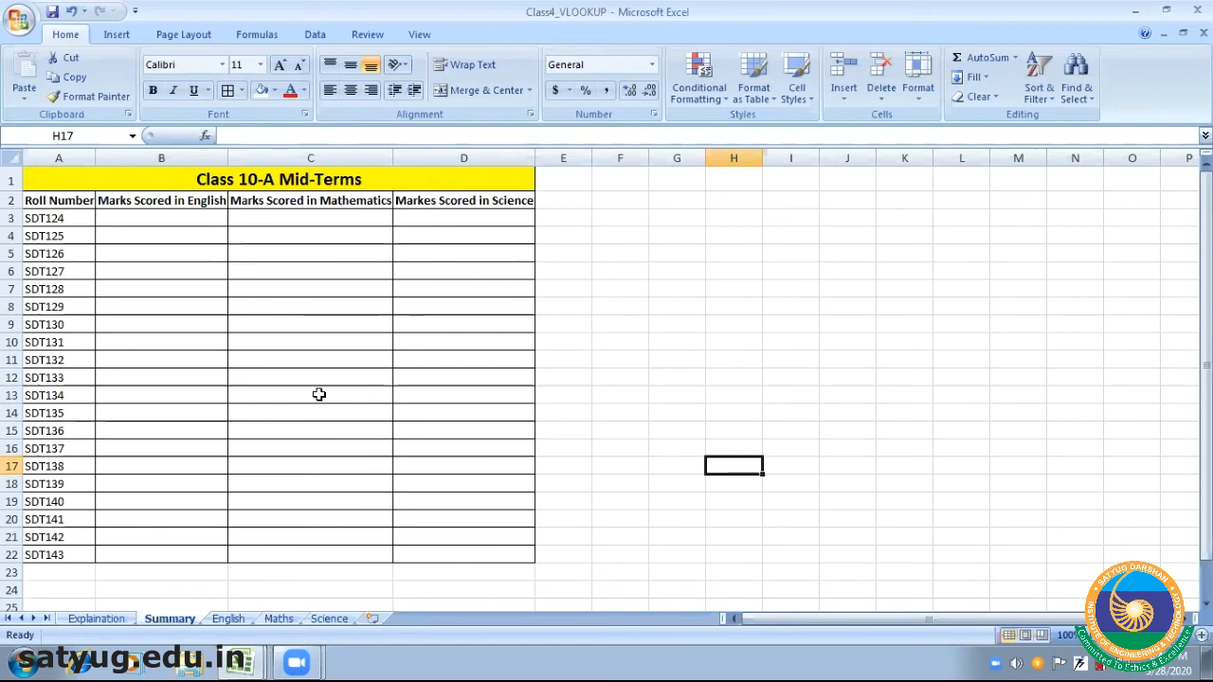
left_click(96, 619)
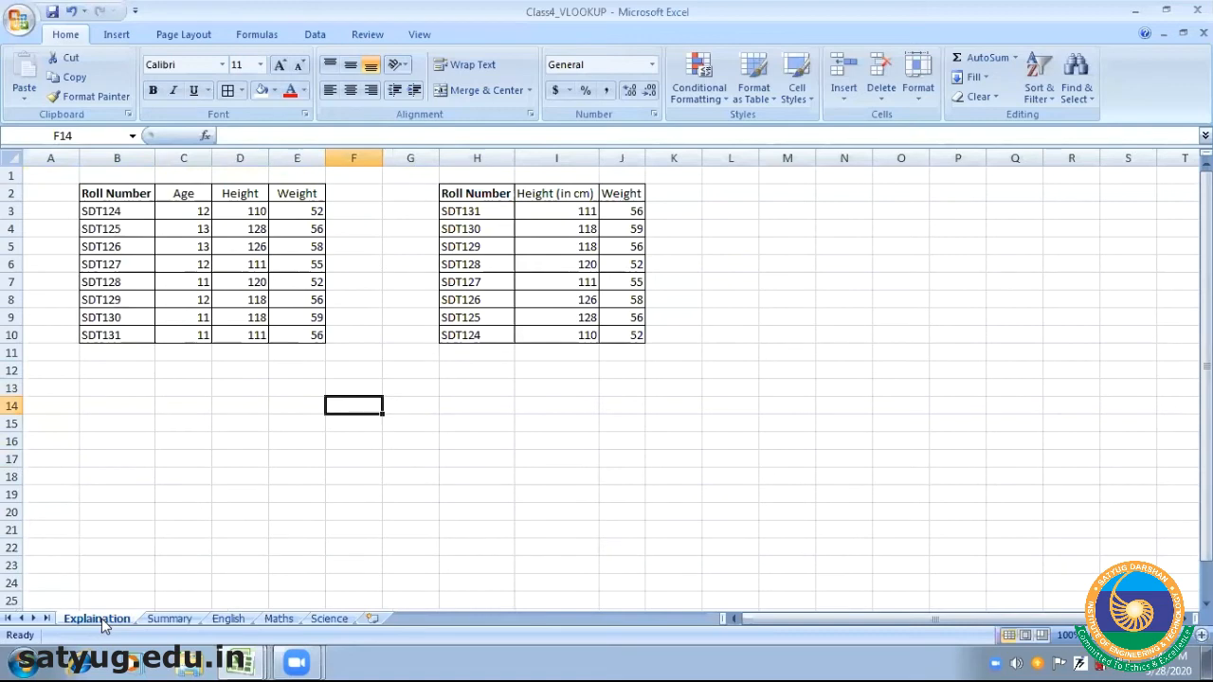
left_click(170, 620)
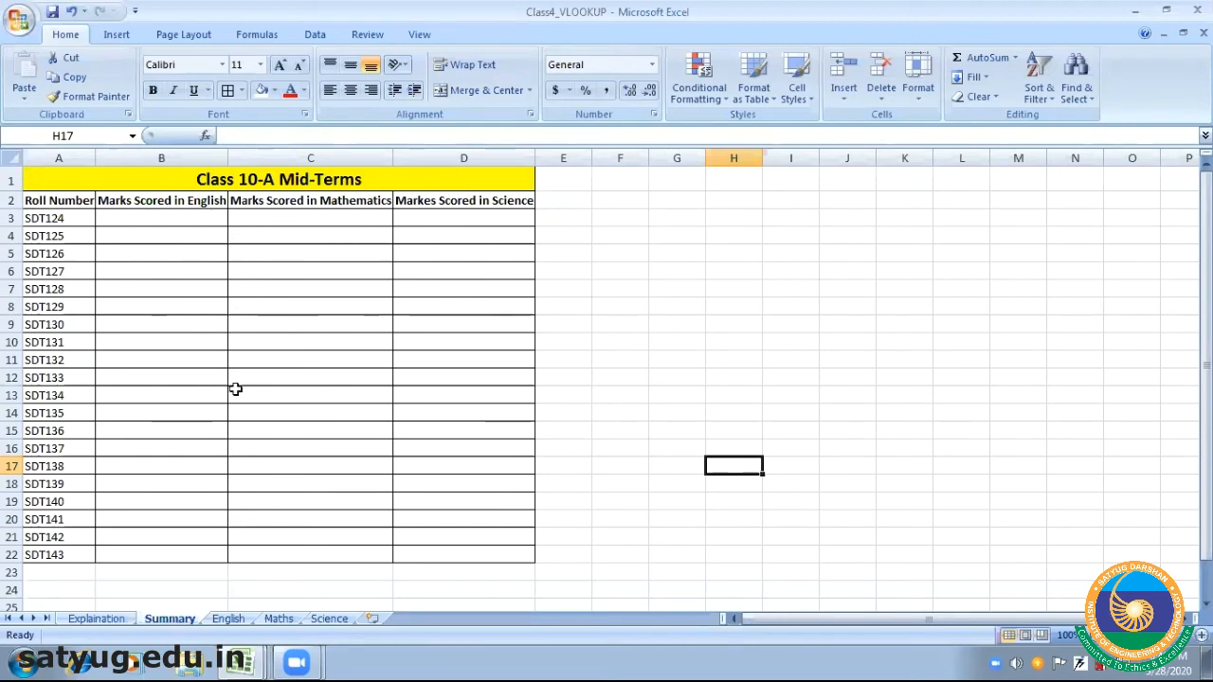
Start a VLOOKUP formula in B3 of the Summary sheet with A3 as the lookup value
left_click(140, 218)
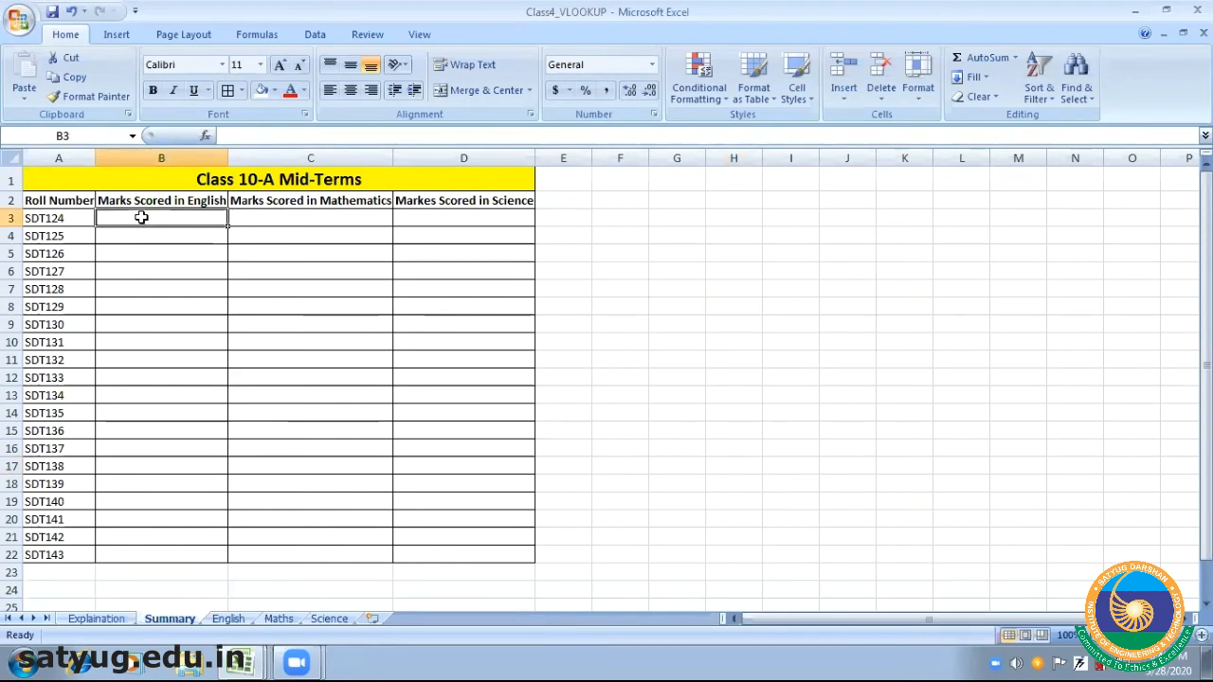
type("=")
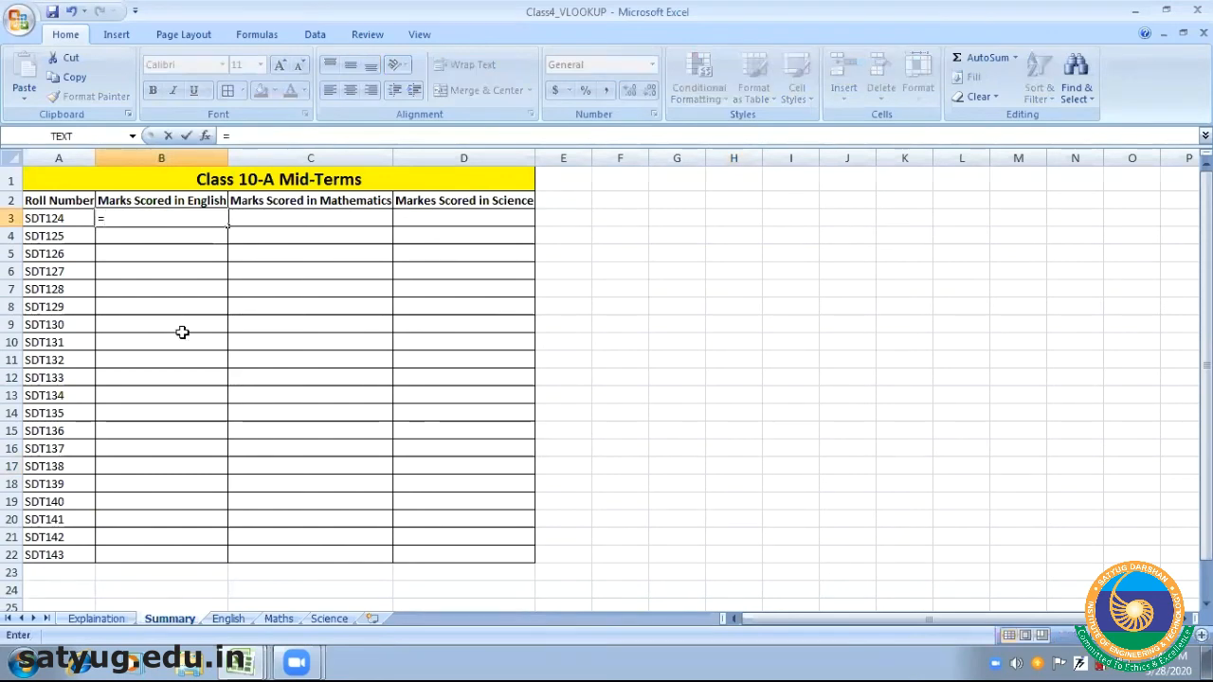
type("VLOOKUP(")
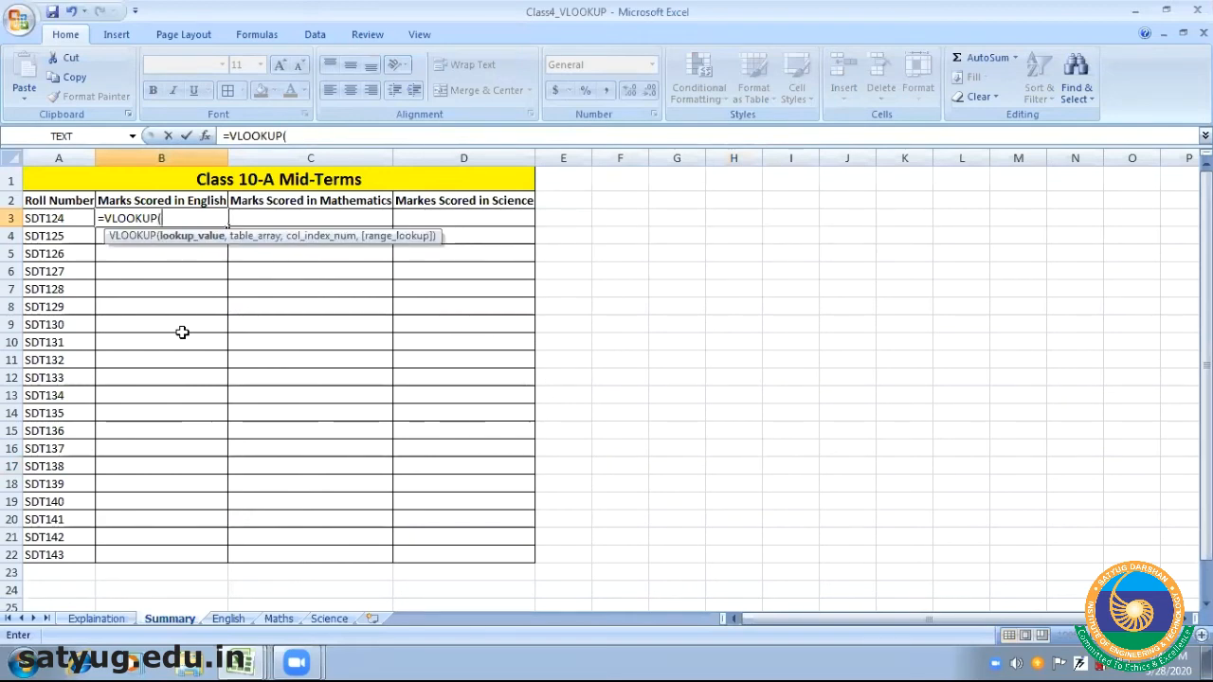
left_click(58, 219)
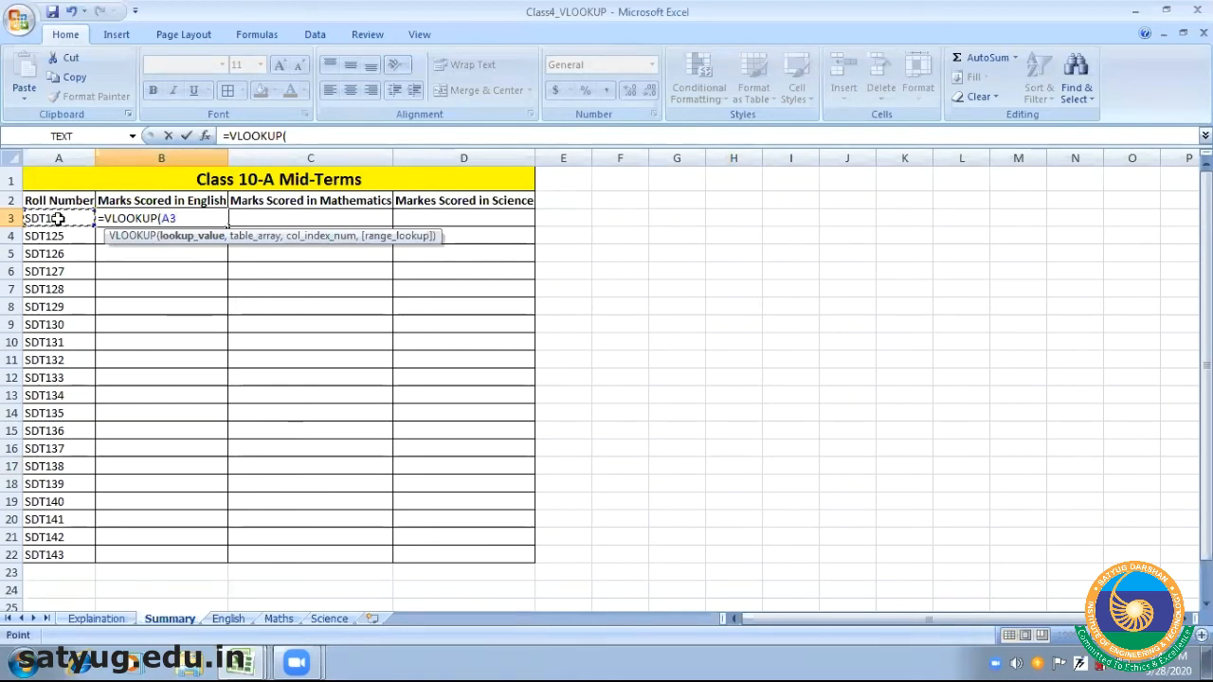
type(",")
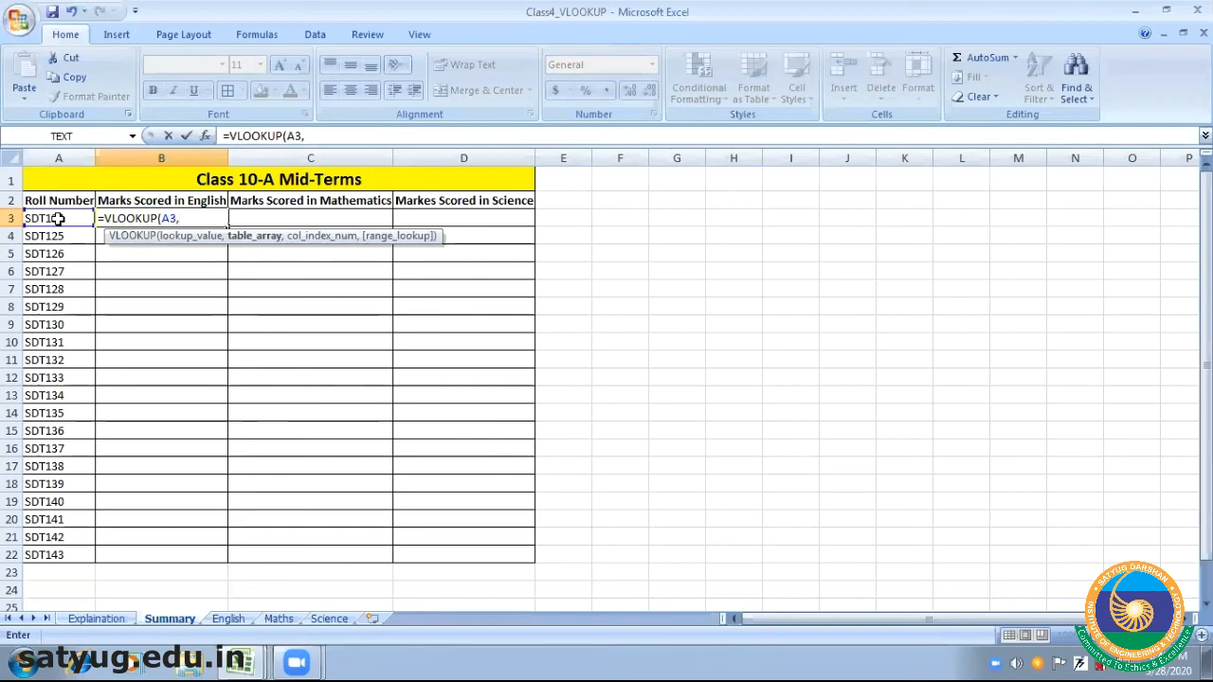
Select A1:B21 on the English sheet as the formula's table range
left_click(228, 619)
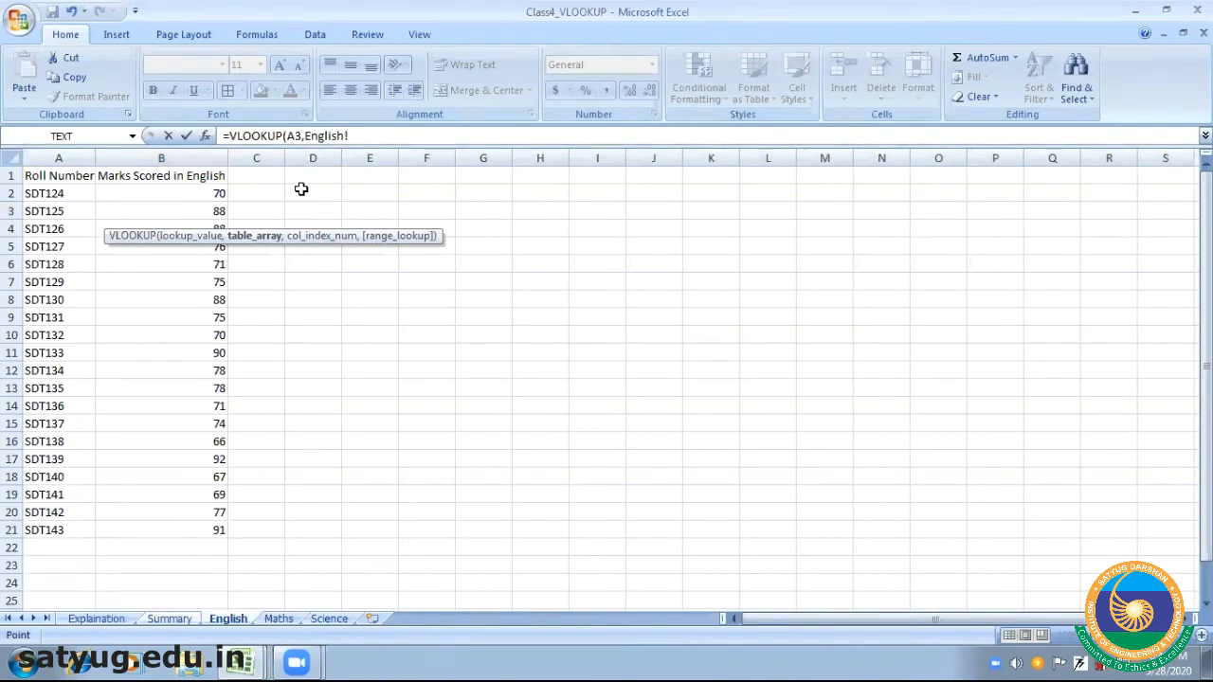
left_click(197, 195)
left_click_drag(196, 195, 58, 210)
key("shift+Down")
key("shift+Down")
key("shift+Down")
key("shift+Down")
key("shift+Down")
key("shift+Down")
key("shift+Down")
key("shift+Down")
key("shift+Down")
key("shift+Down")
key("shift+Down")
key("shift+Down")
key("shift+Down")
key("shift+Down")
key("shift+Down")
key("shift+Down")
key("shift+Down")
key("shift+Down")
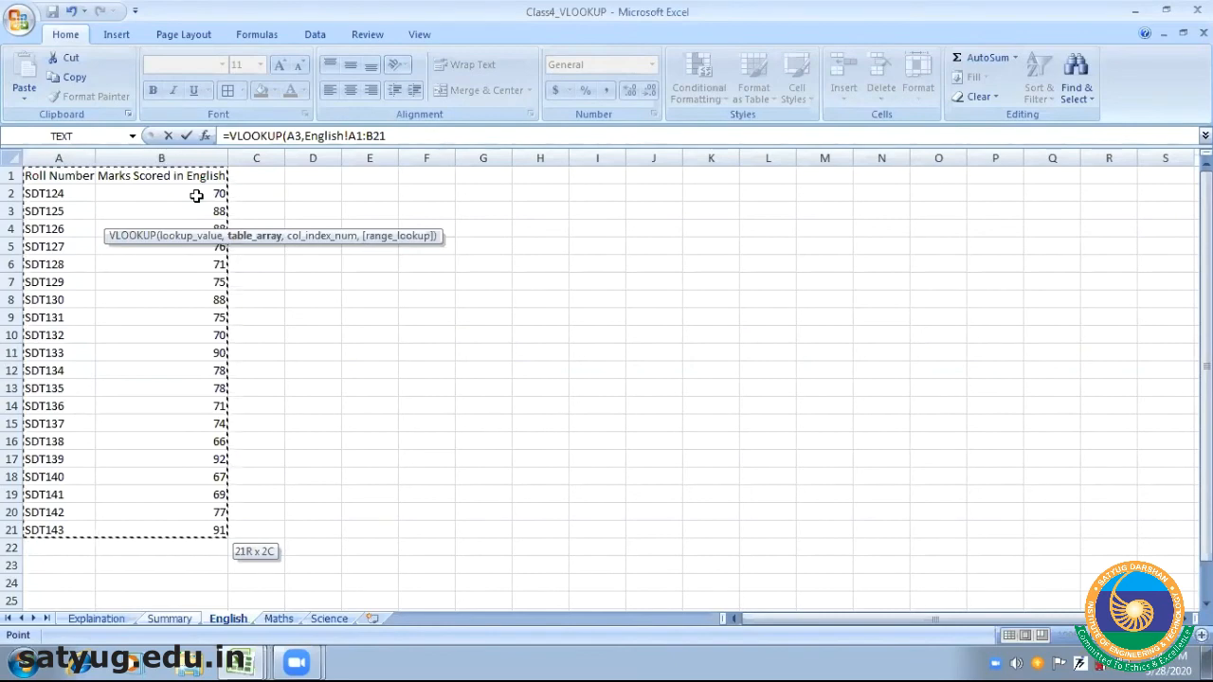
Return to the Summary sheet and finish the B3 formula as =VLOOKUP(A3,Summary!A1:D21,2,0)
left_click(170, 618)
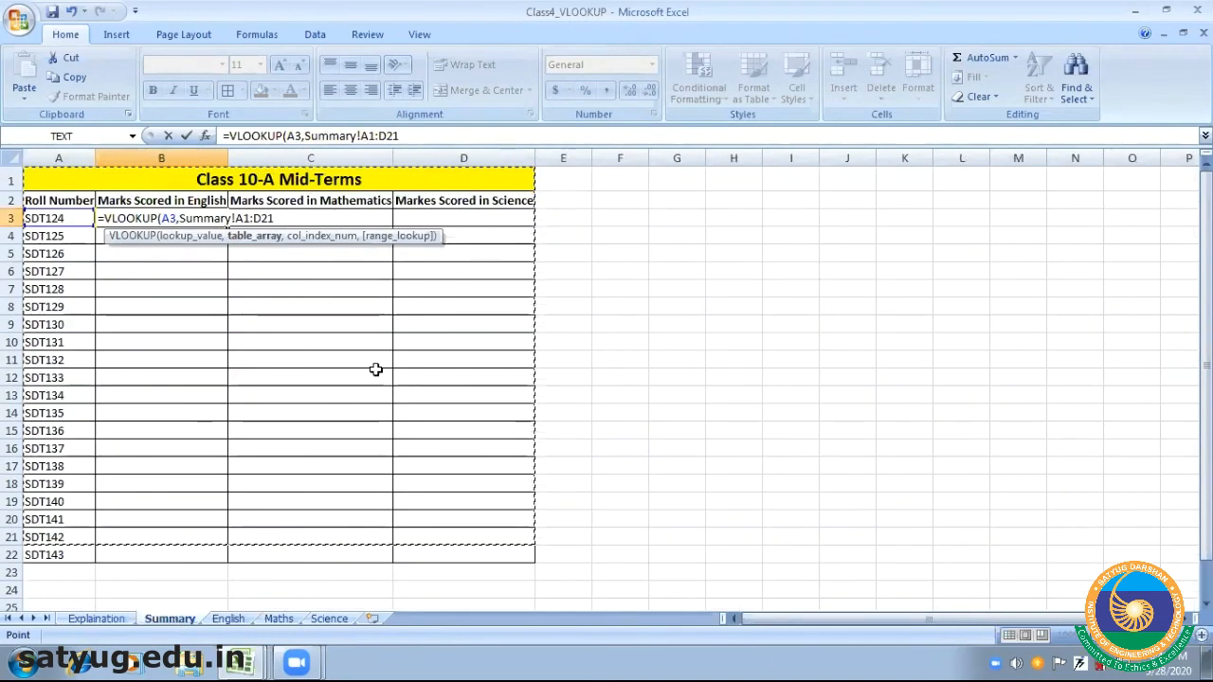
type(",2")
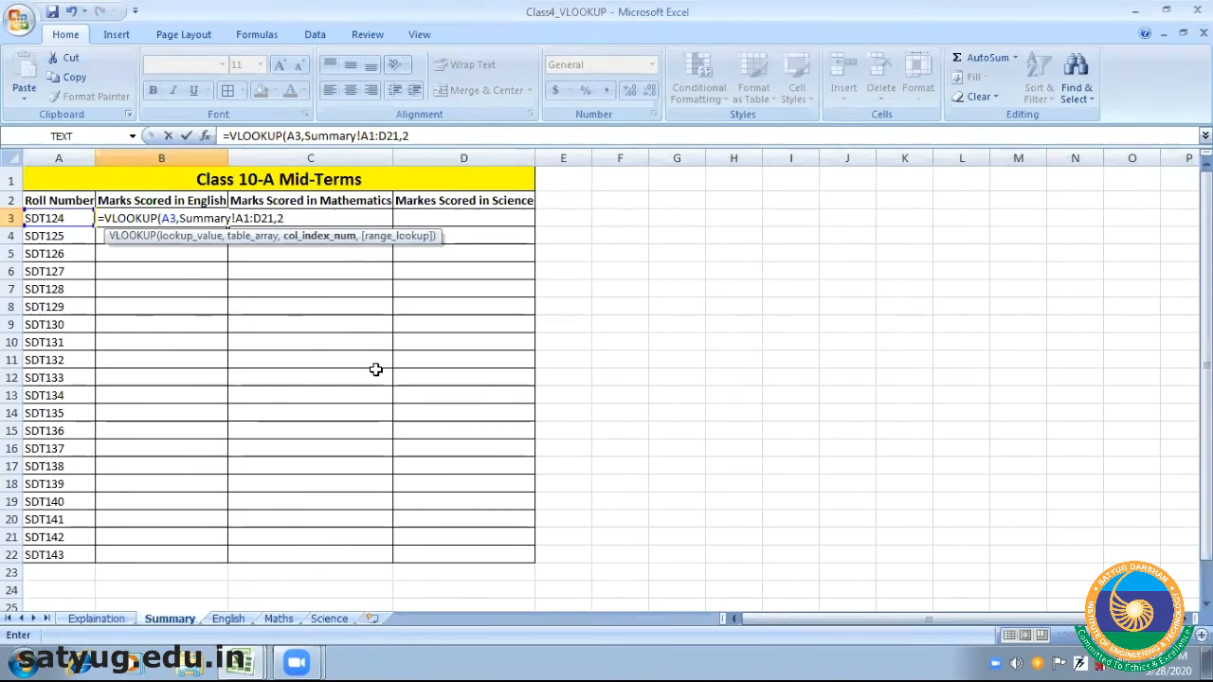
type(",0")
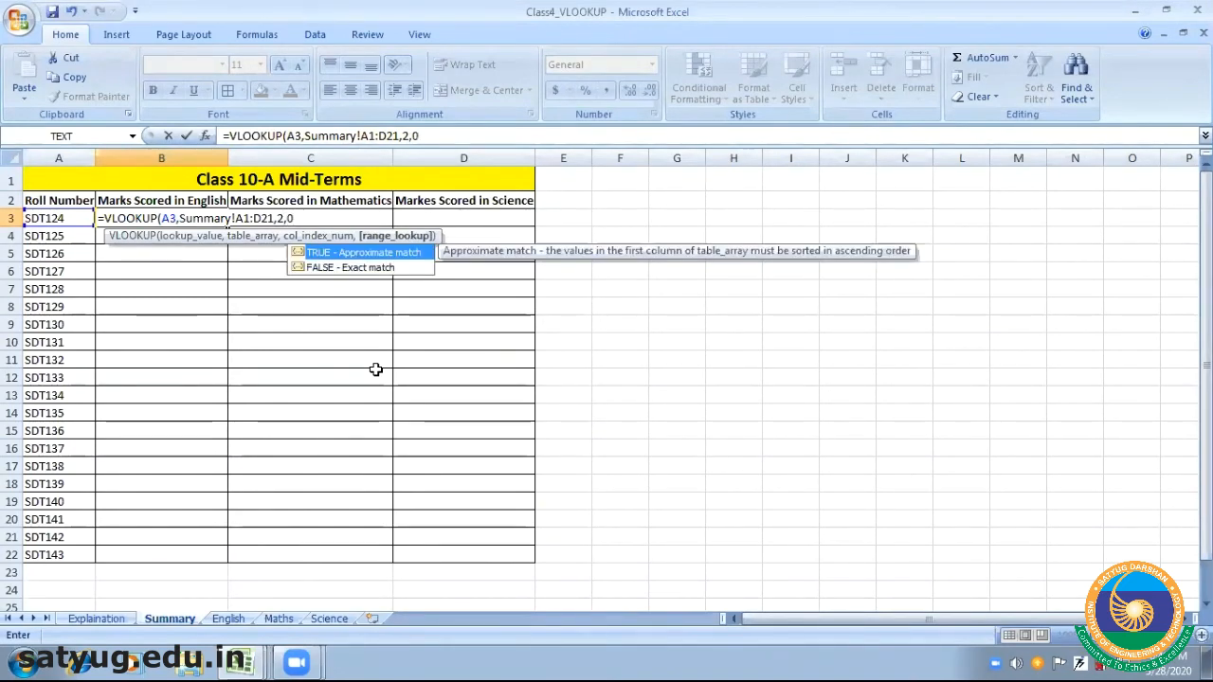
type(")")
key("Return")
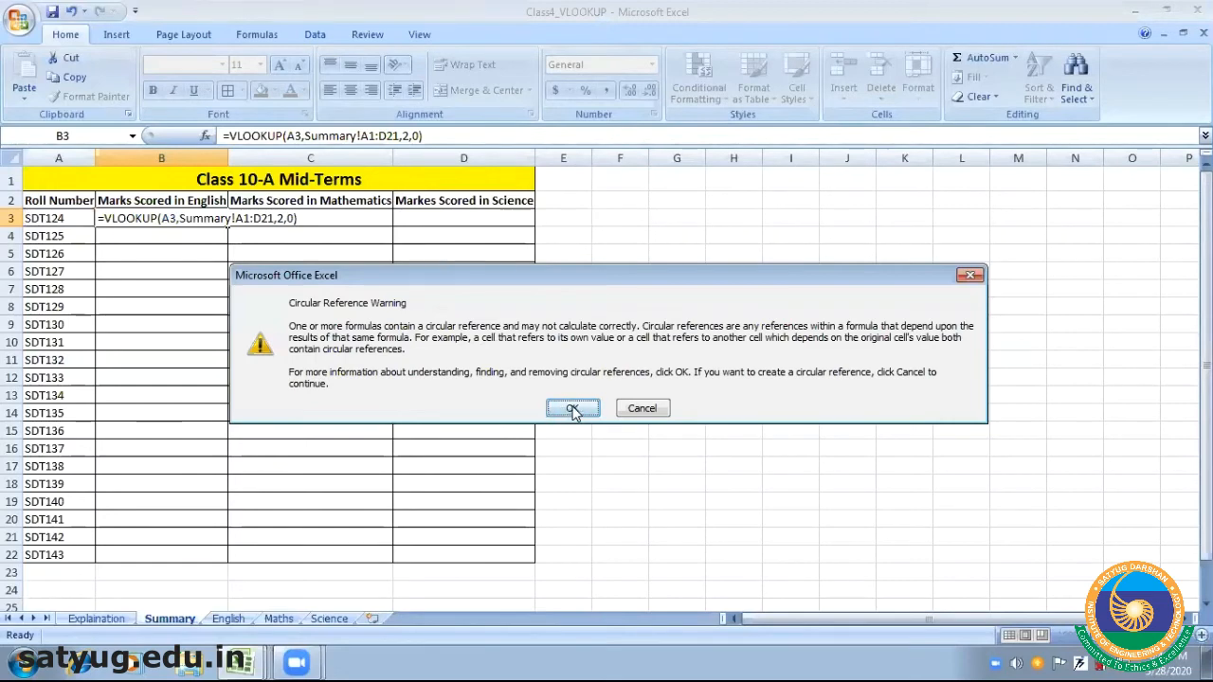
Dismiss the circular reference warning, close its help article and inspect the formula in B3
left_click(571, 408)
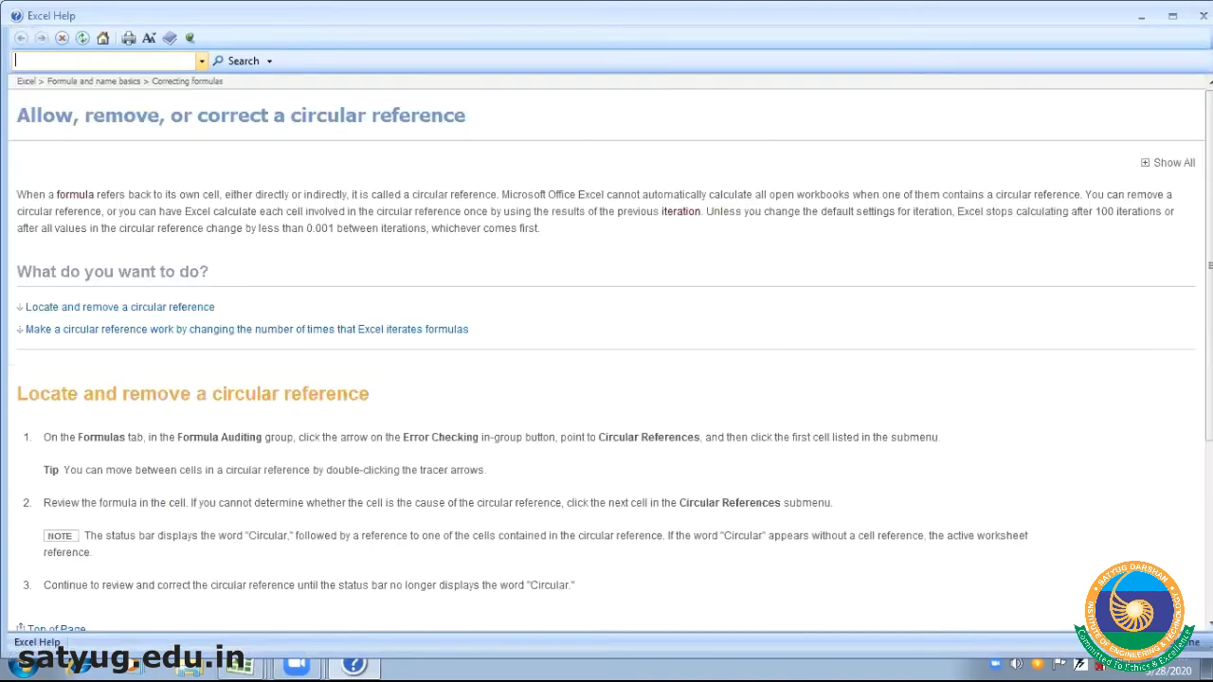
key("alt+F4")
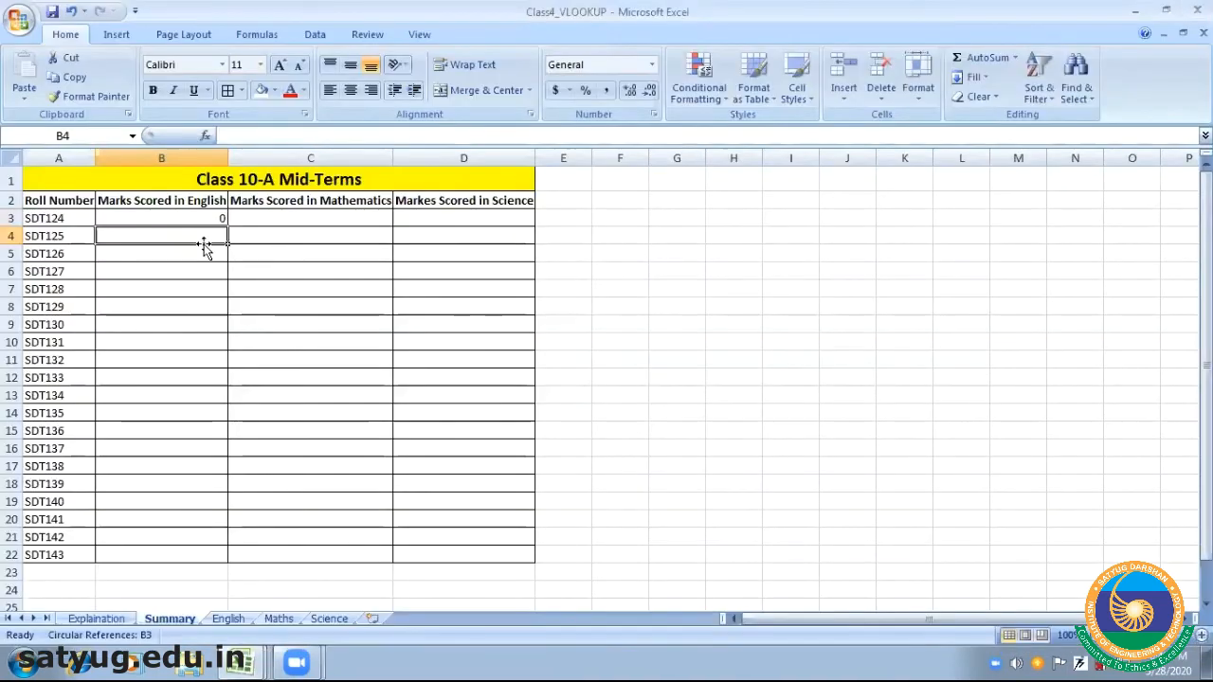
left_click(189, 221)
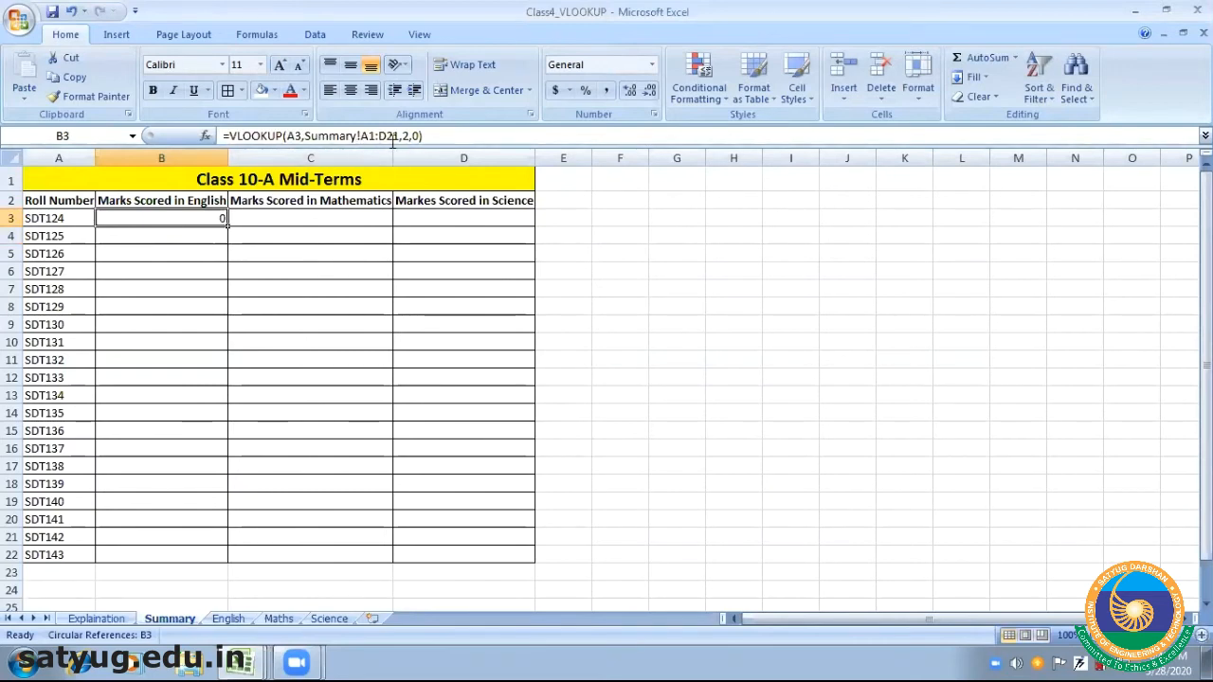
Replace the Summary sheet reference in B3's formula with English, making it =VLOOKUP(A3,English!A1:D21,2,0)
left_click(356, 135)
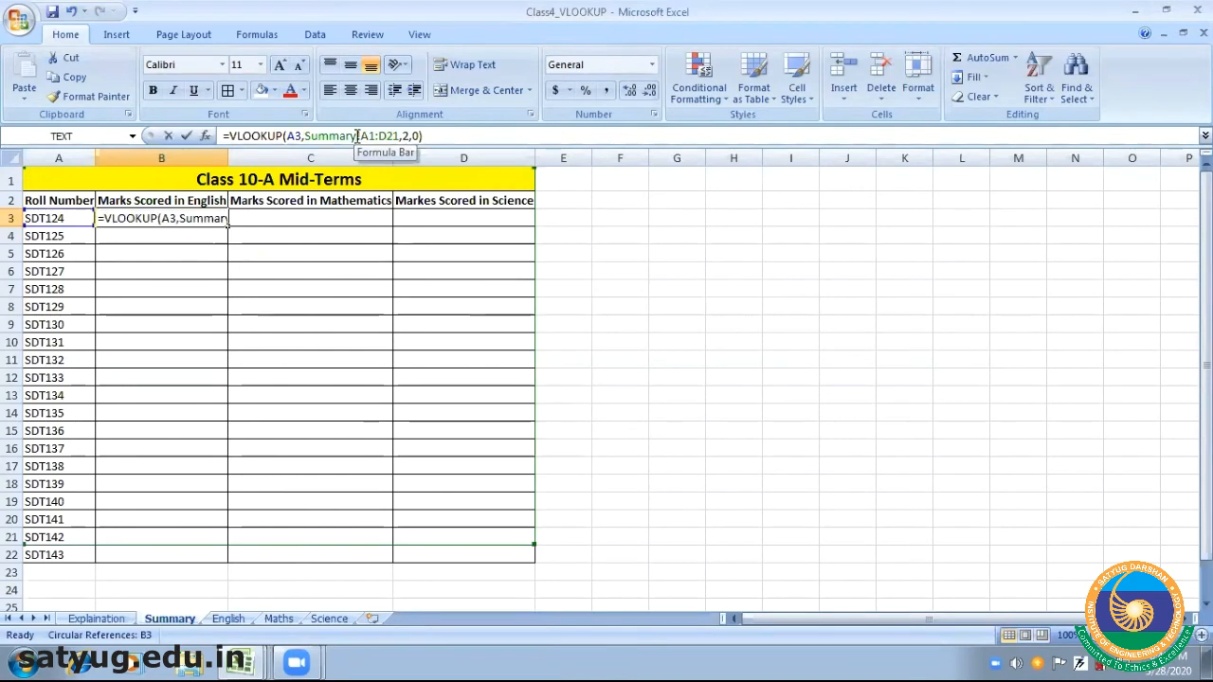
key("BackSpace")
key("BackSpace")
key("BackSpace")
key("BackSpace")
key("BackSpace")
key("BackSpace")
key("BackSpace")
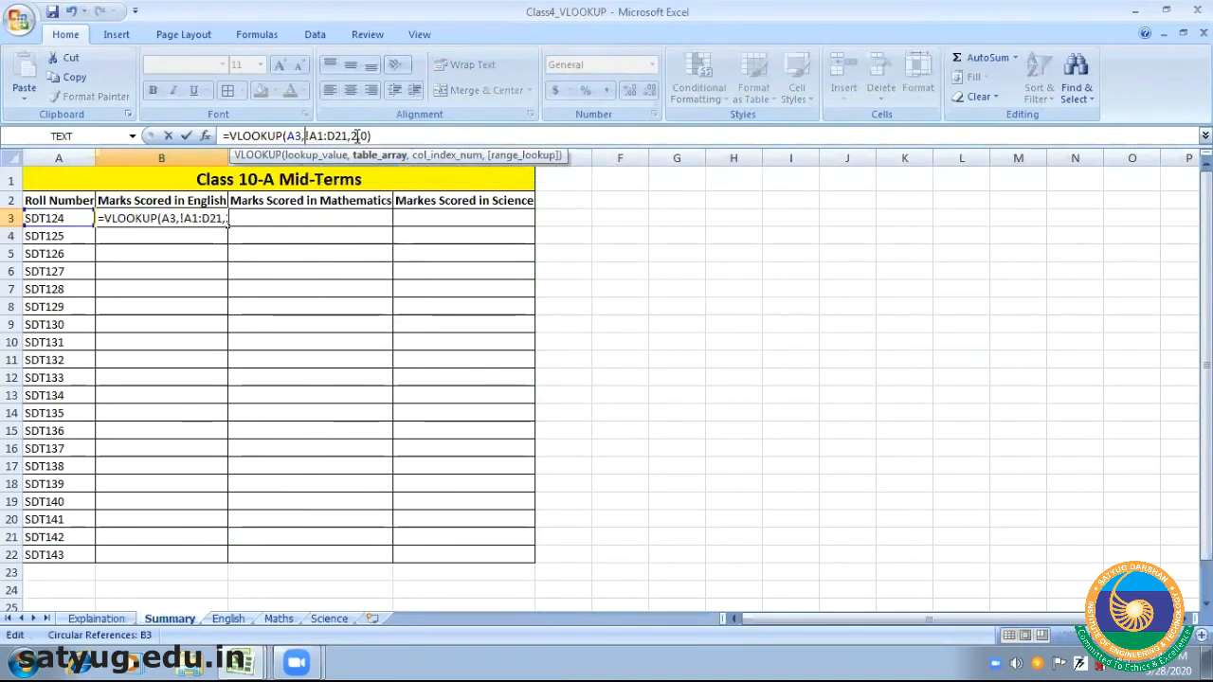
type("eNGLISH")
key("BackSpace")
key("BackSpace")
key("BackSpace")
key("BackSpace")
key("BackSpace")
key("BackSpace")
key("BackSpace")
type("Engli")
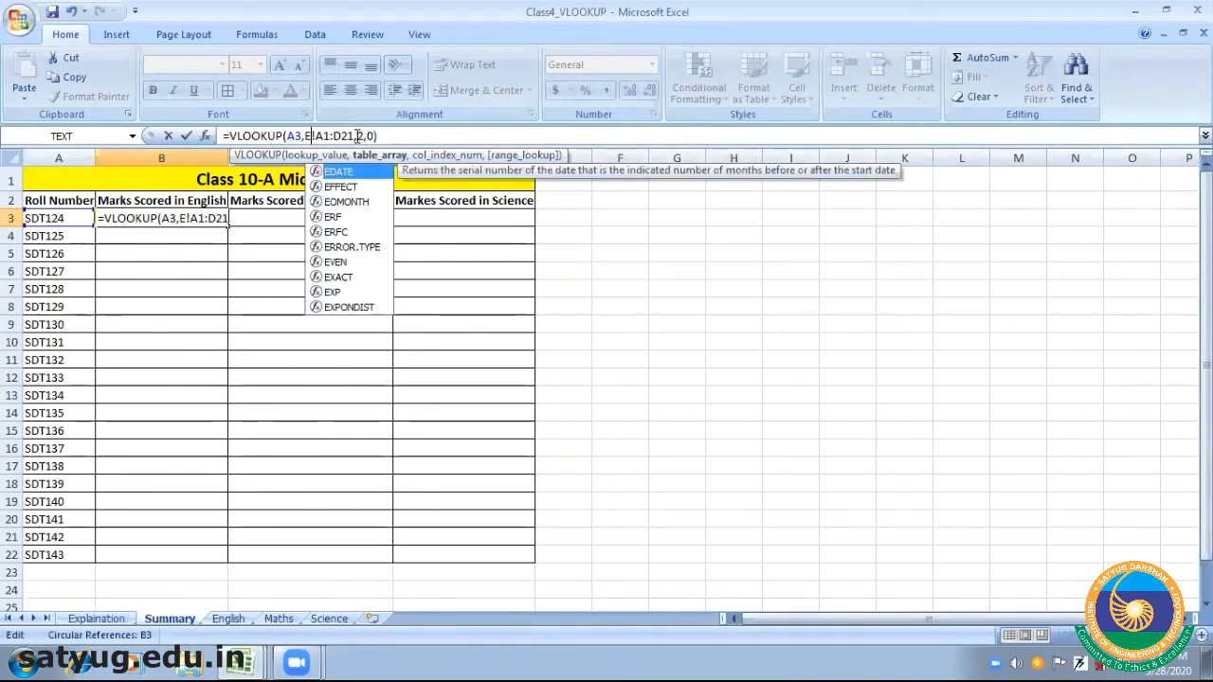
type("sh")
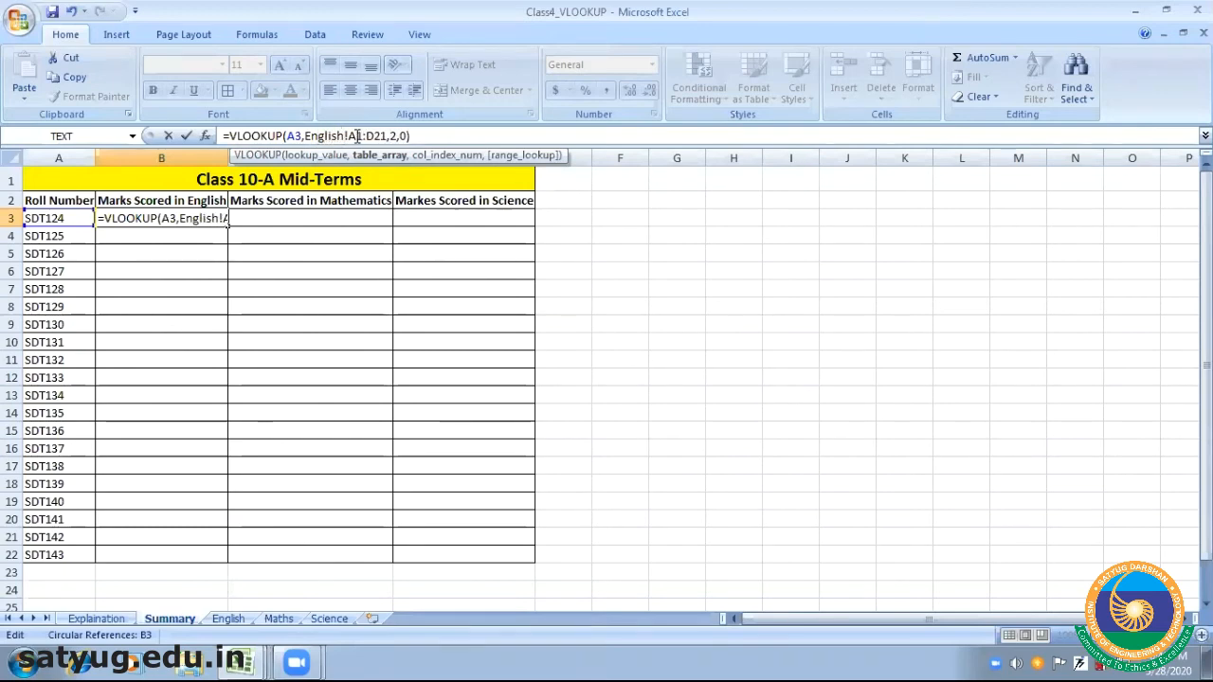
key("Return")
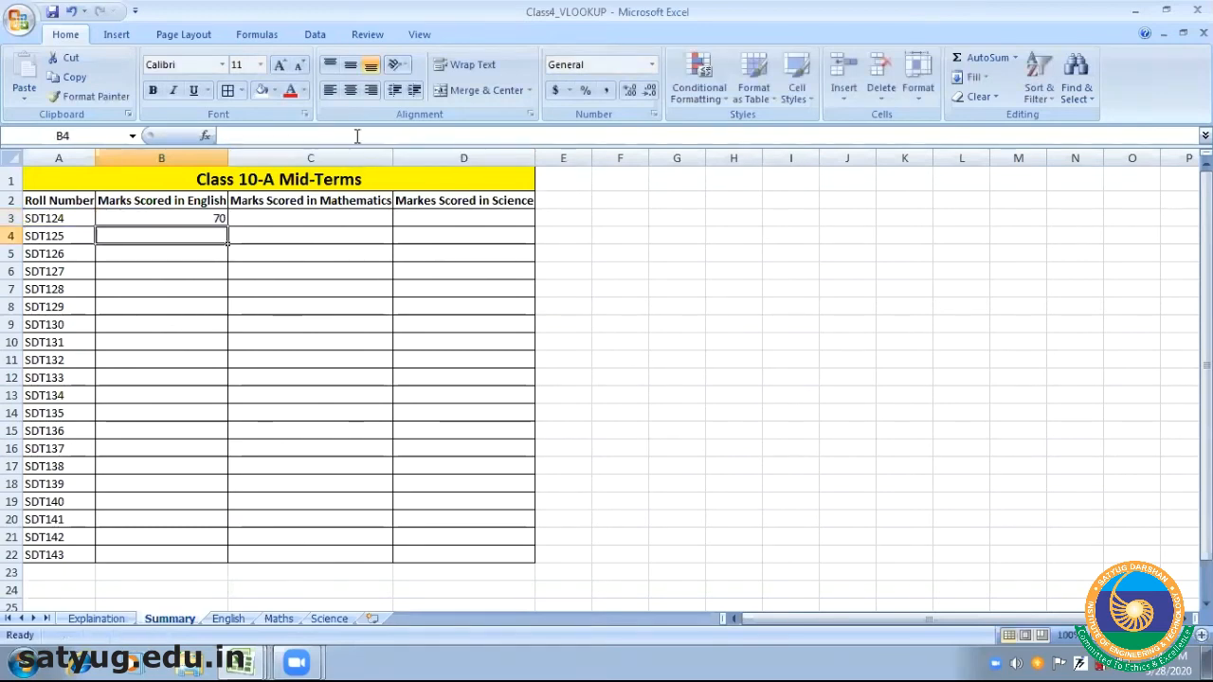
left_click(202, 214)
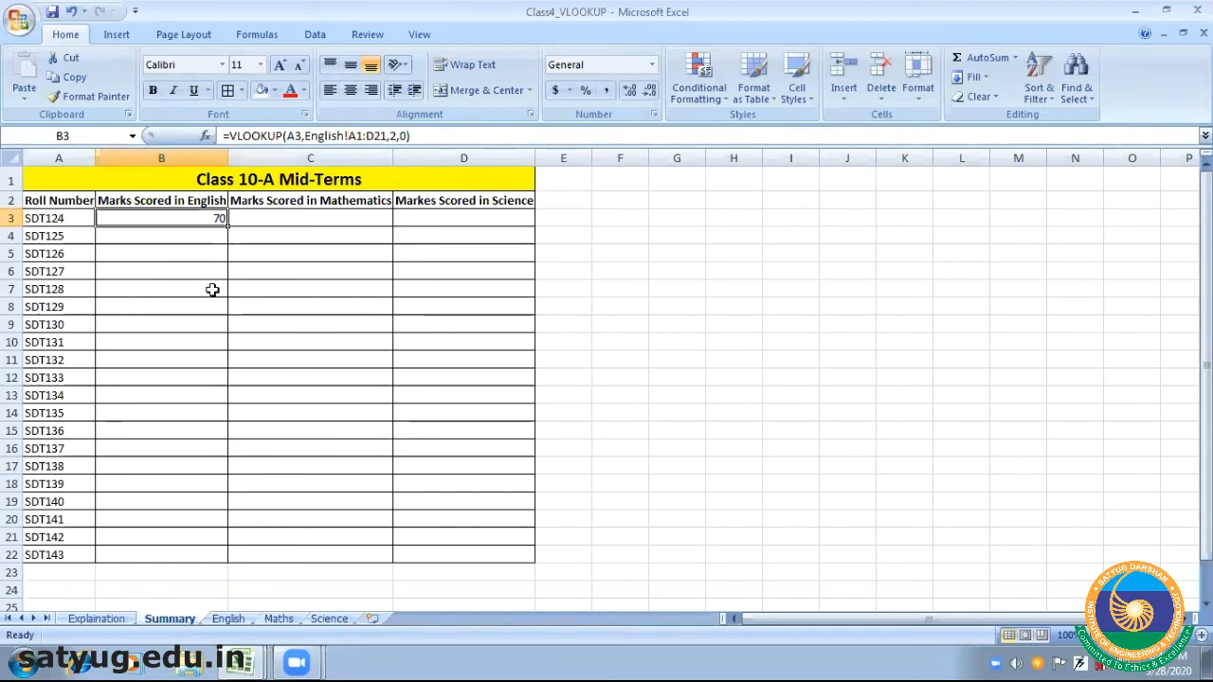
Start a VLOOKUP formula in C3 of the Summary sheet with A3 as the lookup value
left_click(299, 216)
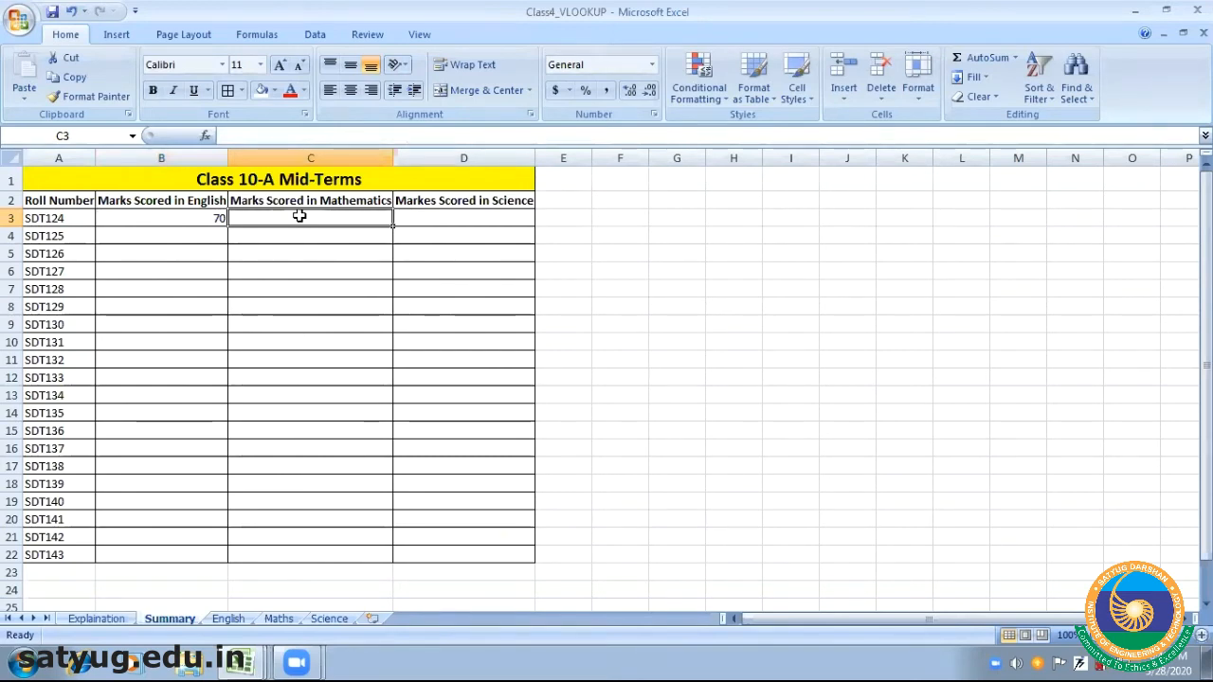
type("=")
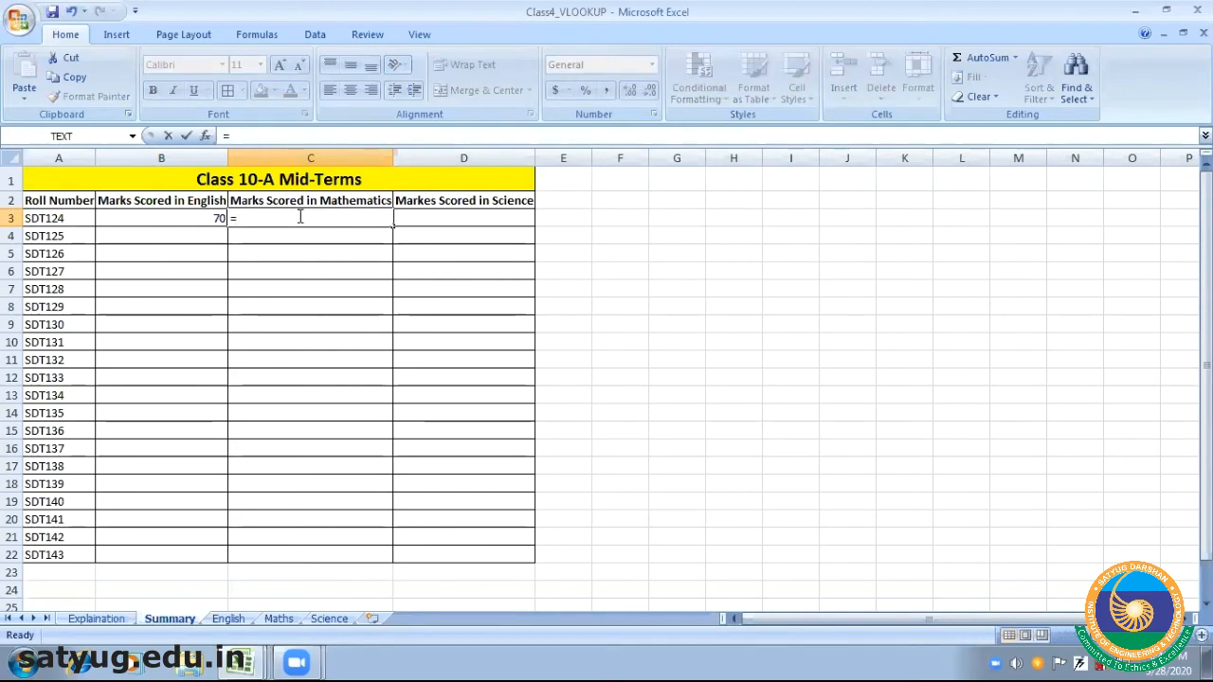
type("vlookup")
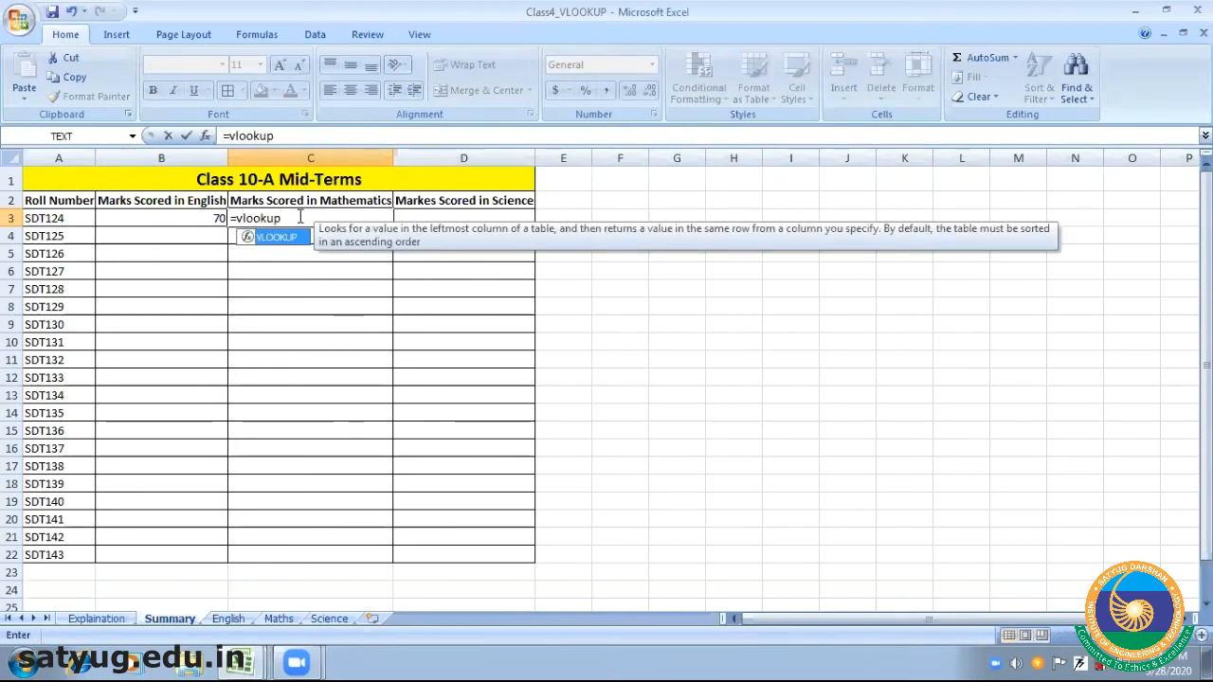
type("(")
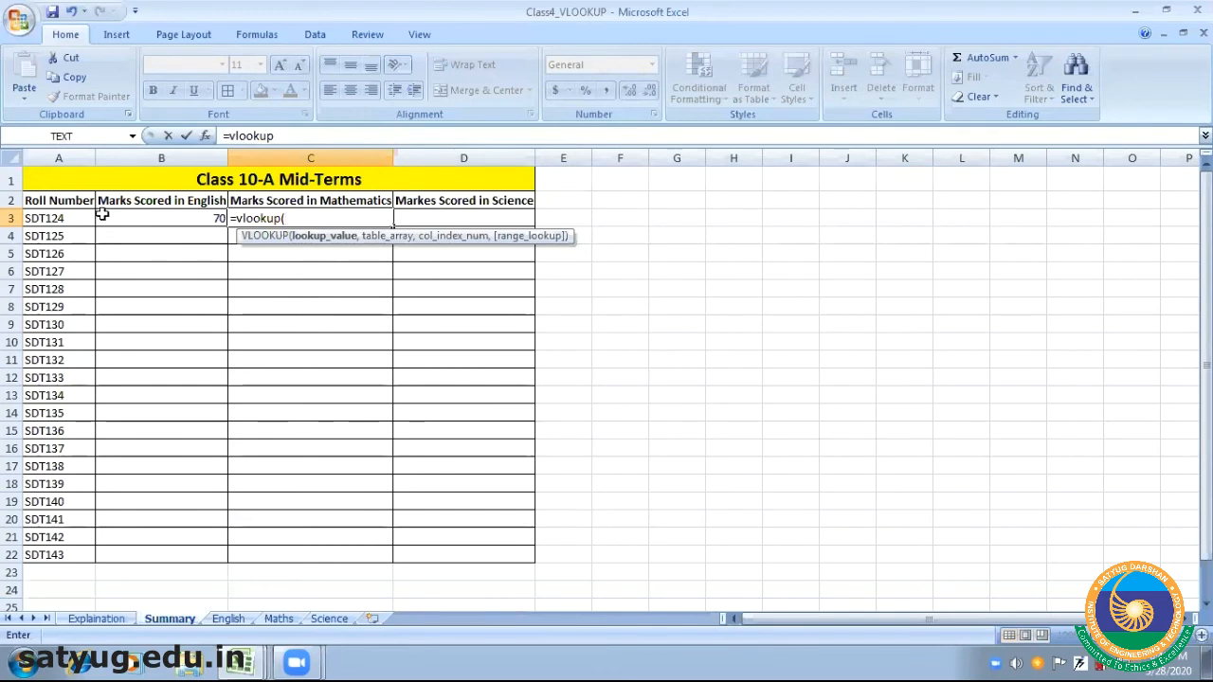
left_click(60, 218)
type(",")
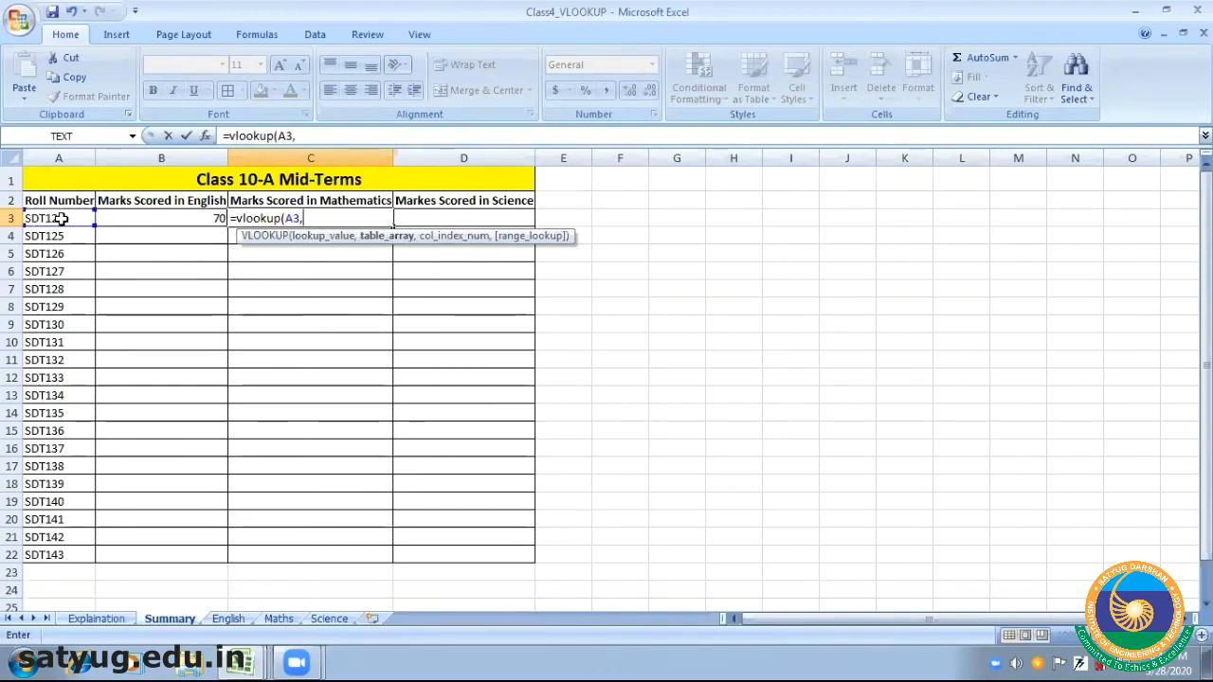
Select A1:B21 on the Maths sheet as the table range of the C3 formula
left_click(282, 619)
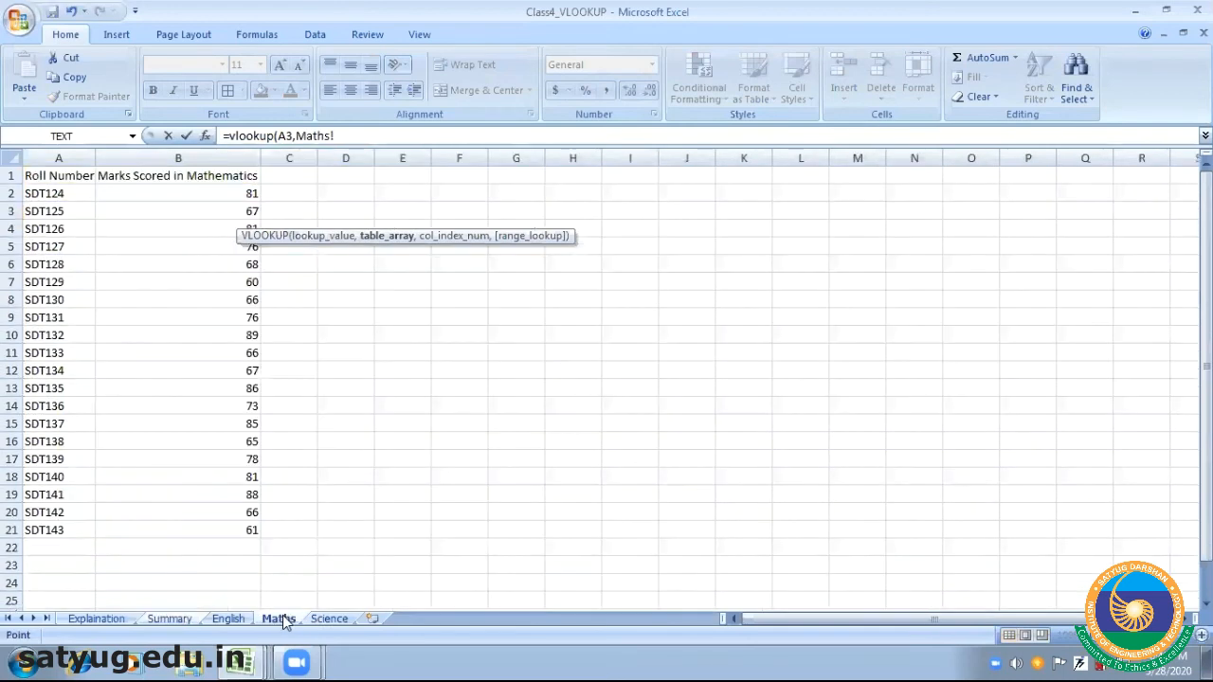
left_click(57, 183)
left_click_drag(56, 183, 258, 536)
type(",")
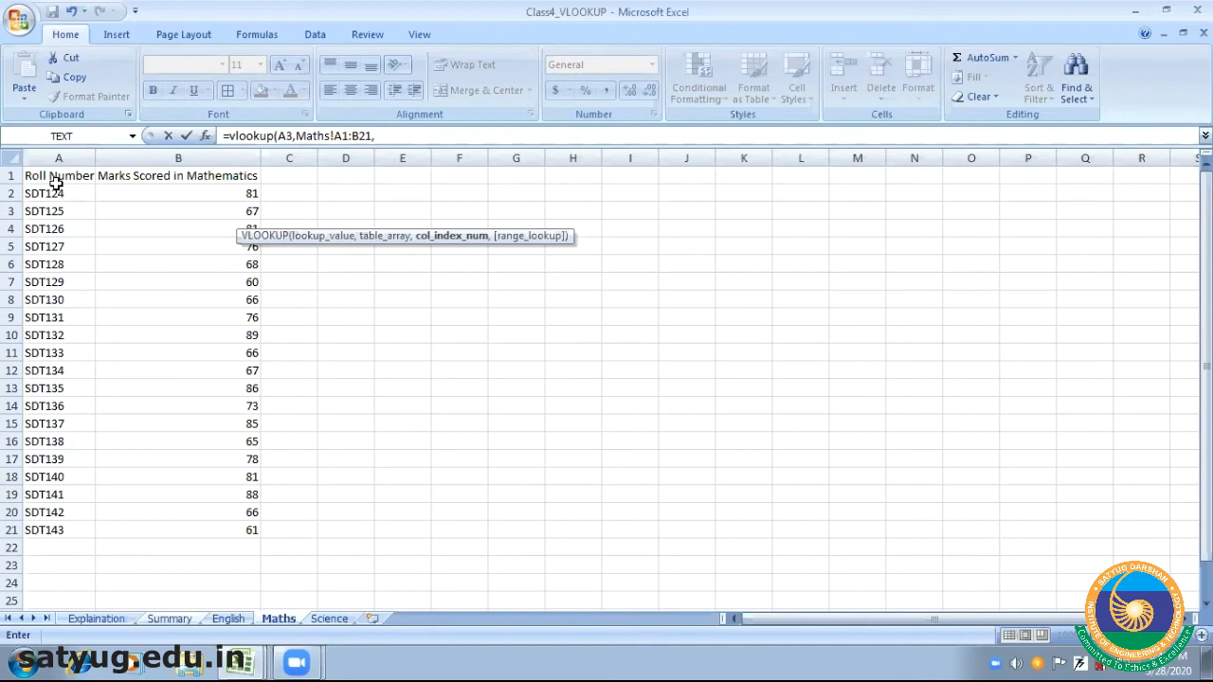
Finish the C3 formula with column index 2 and range lookup 0, and check it on the Summary sheet
left_click(384, 136)
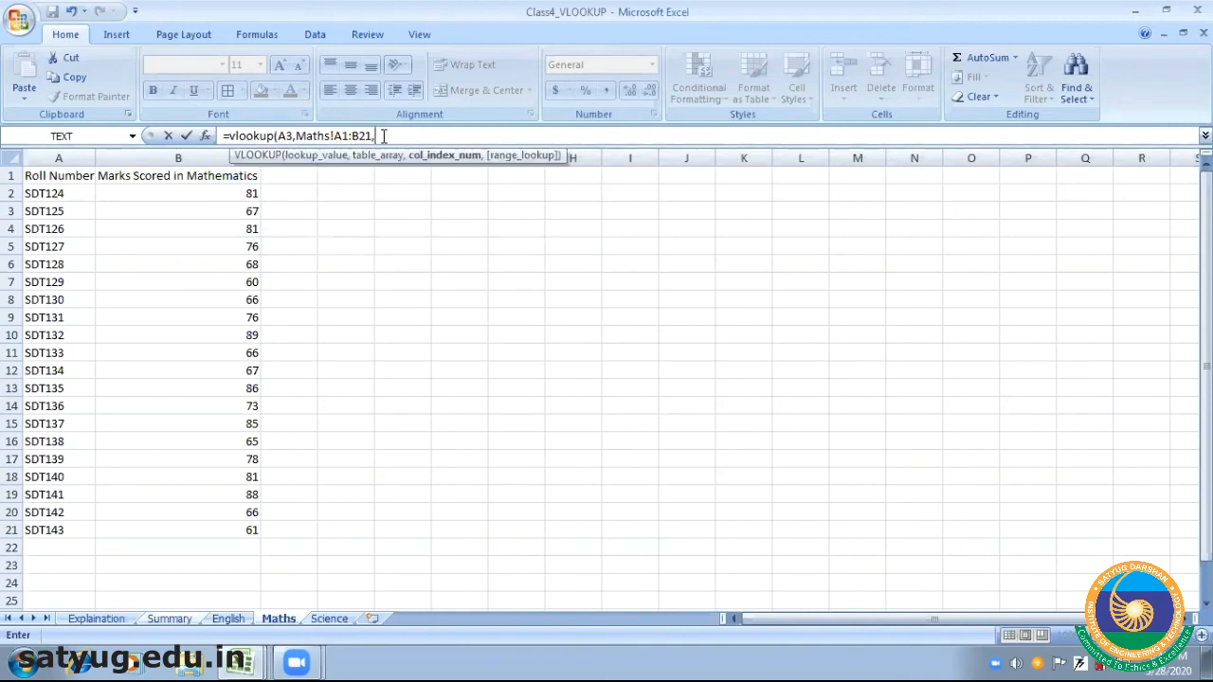
type("2,0")
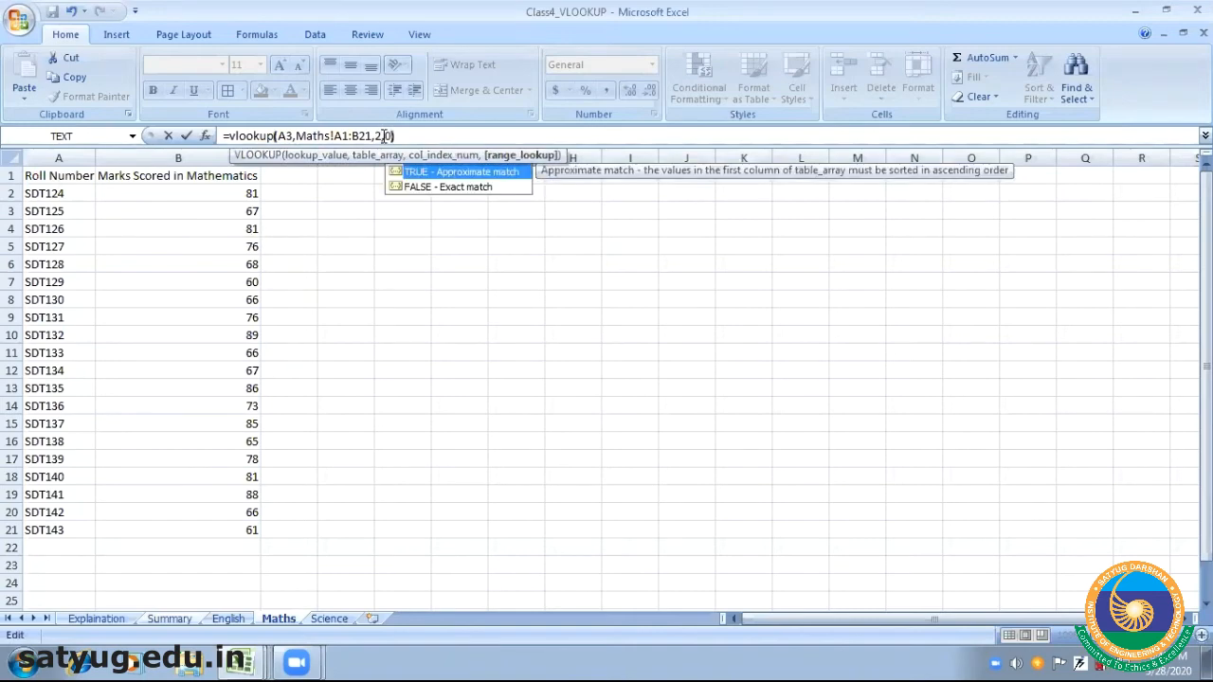
key("Return")
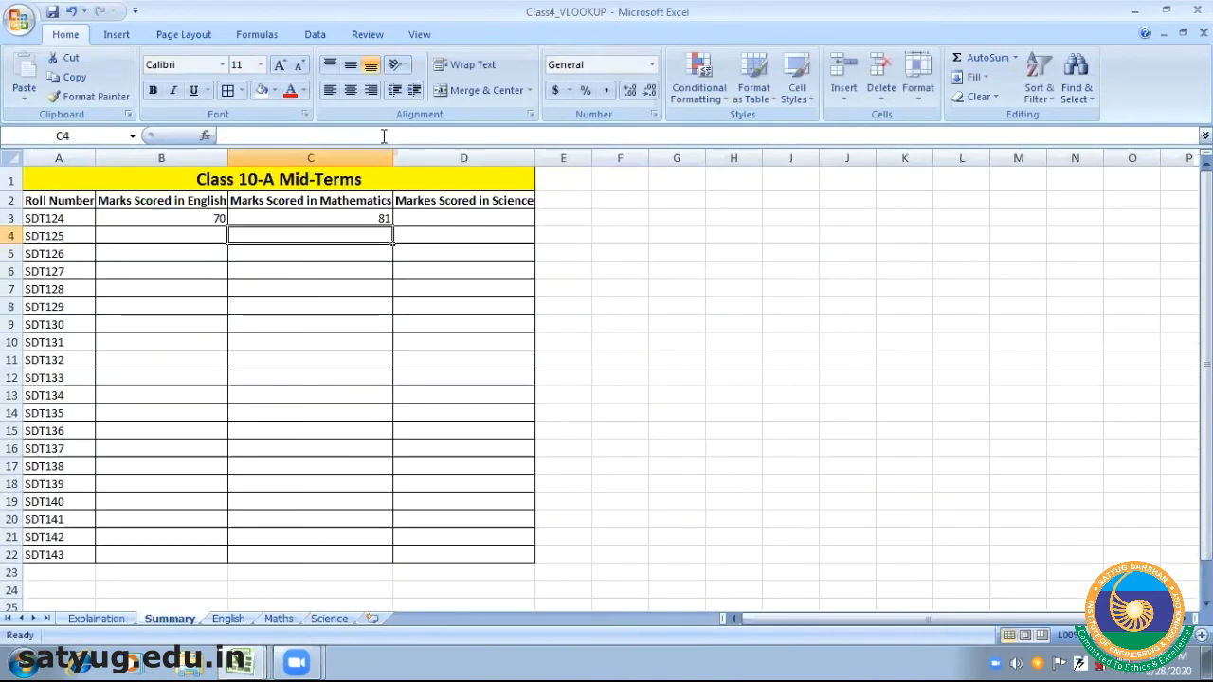
left_click(361, 222)
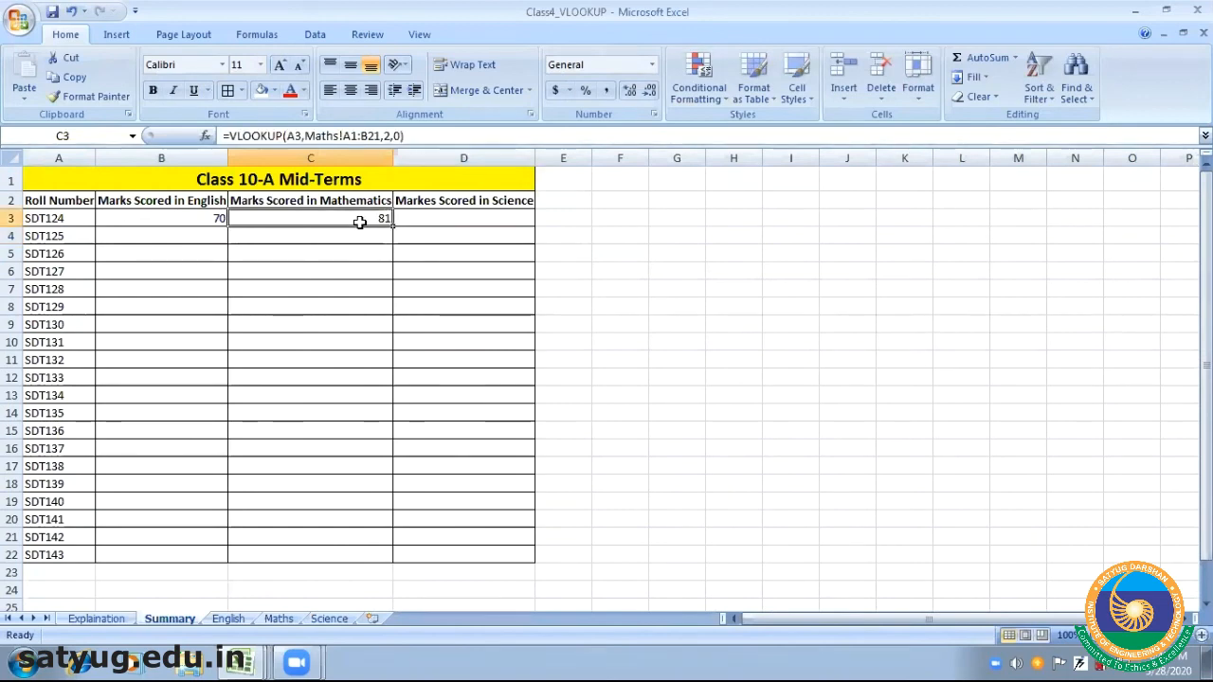
left_click(455, 220)
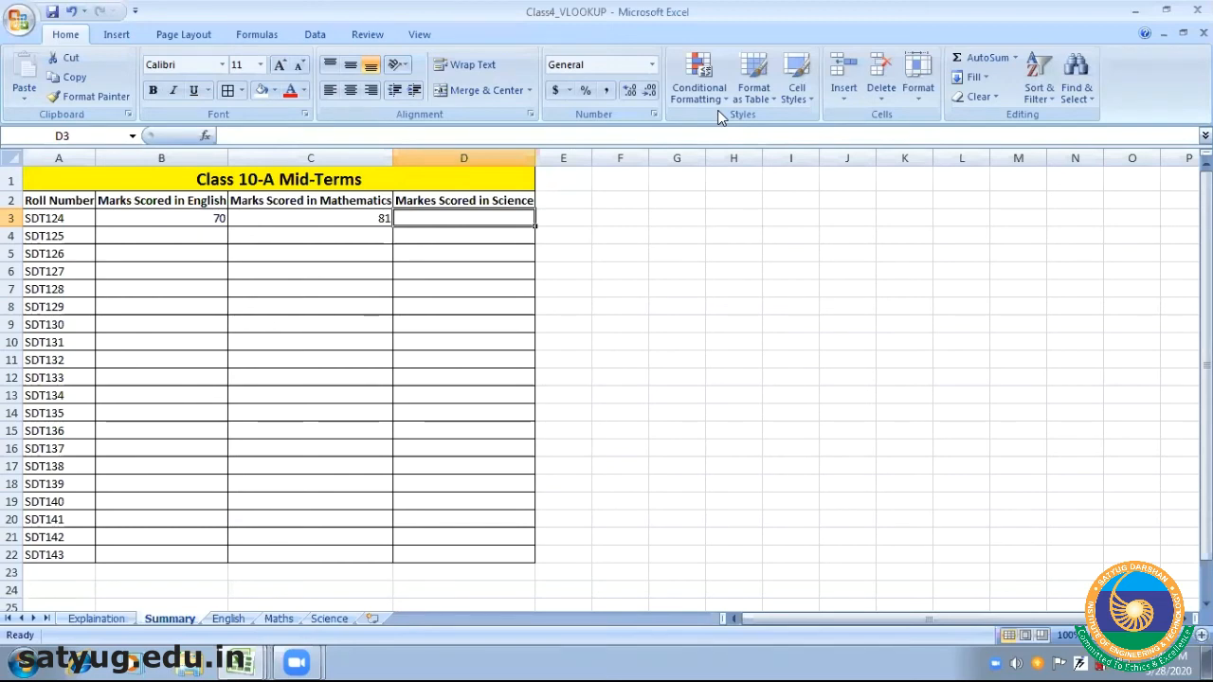
Copy the Roll Number and Height (in cm) columns, H2:I10, on the Explaination sheet
left_click(99, 621)
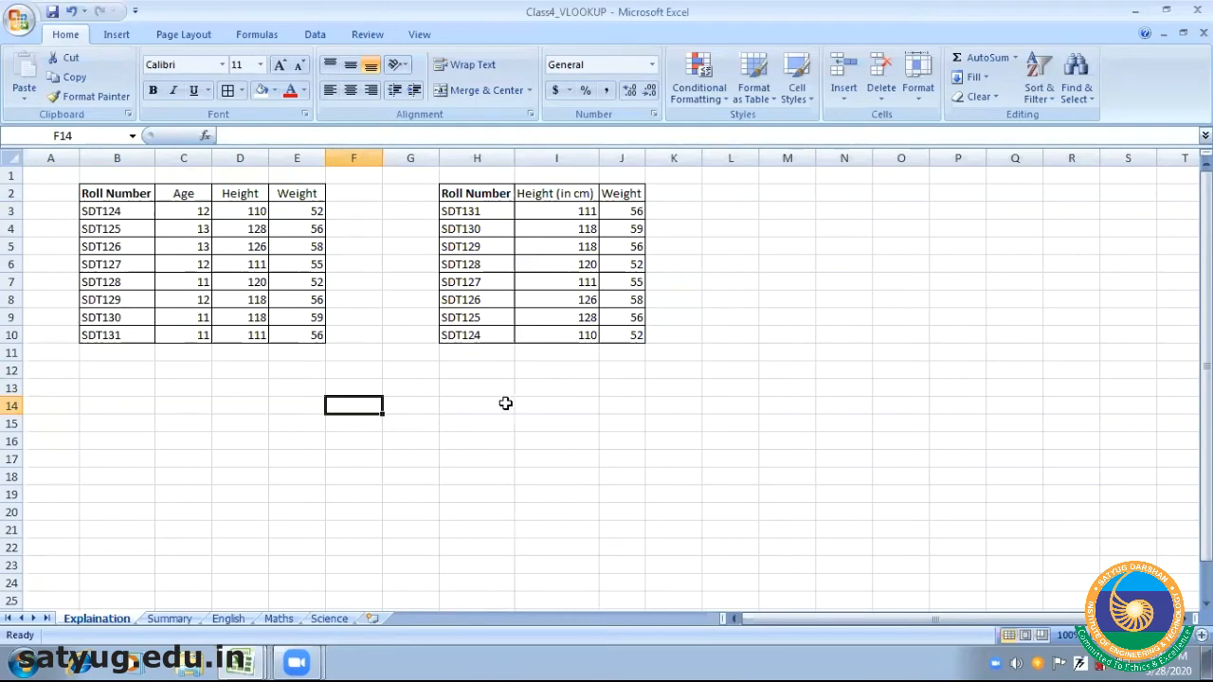
left_click(473, 196)
key("shift+Right")
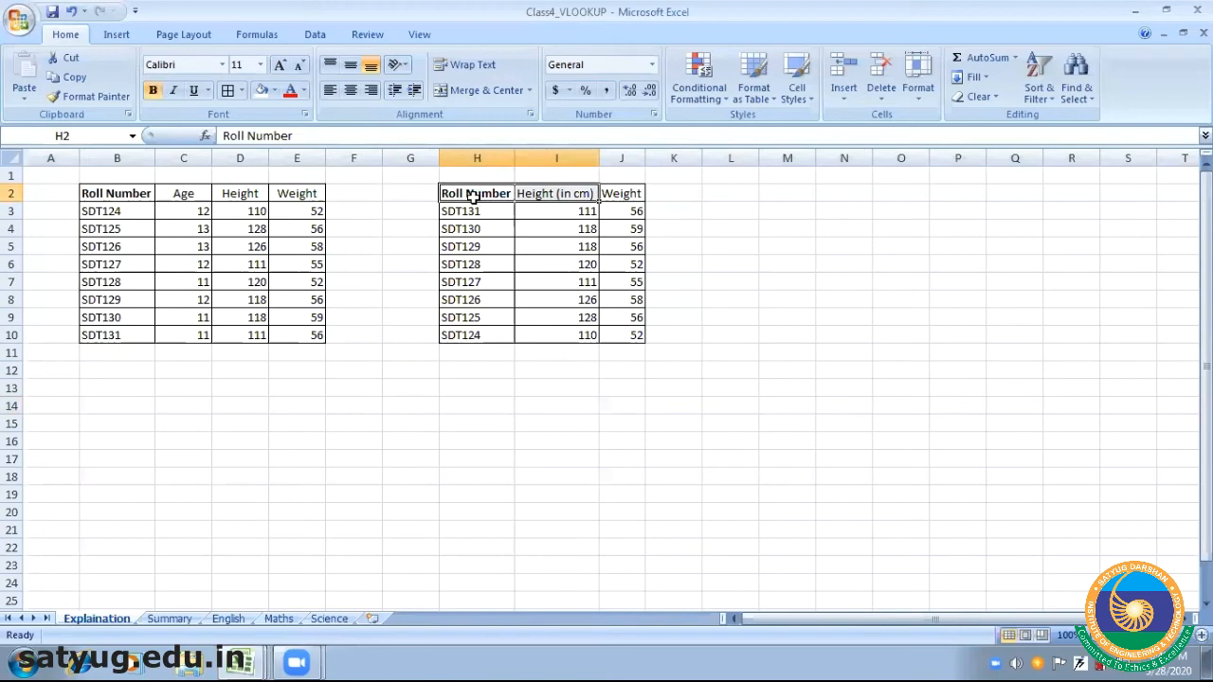
key("shift+Down")
key("shift+Down")
key("shift+Down")
key("shift+Down")
key("shift+Down")
key("shift+Down")
key("shift+Down")
key("shift+Down")
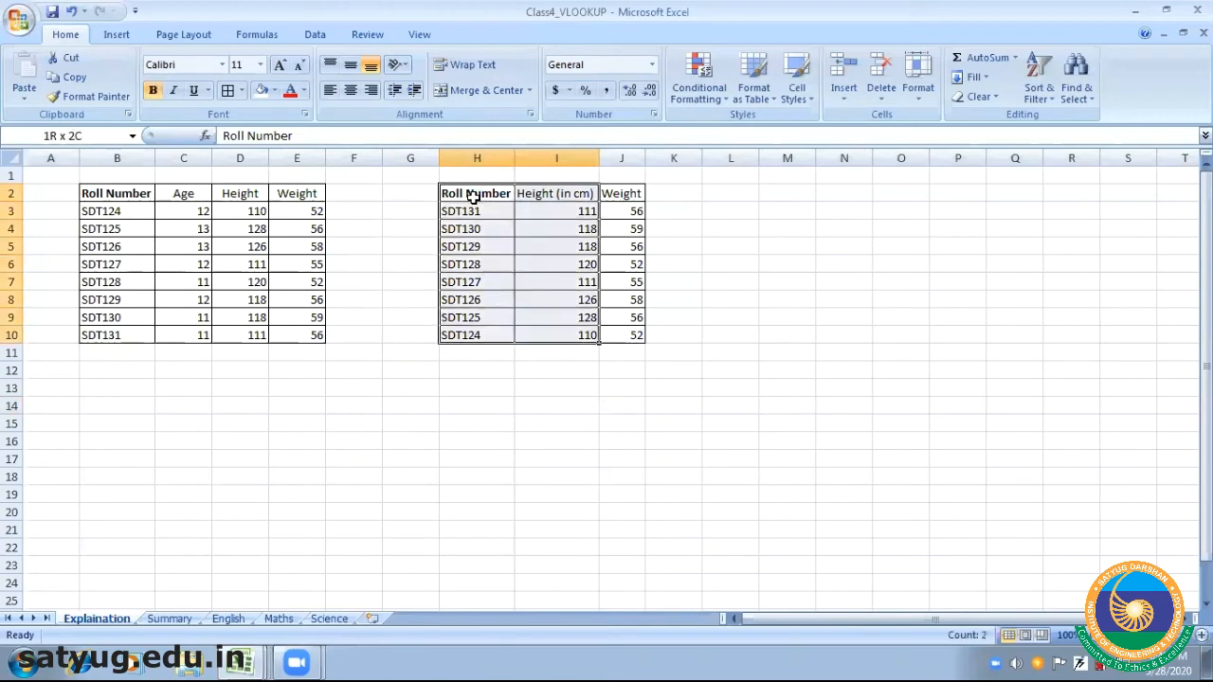
key("ctrl+c")
Paste the copied roll numbers and heights below the original table, starting at H13
key("Down")
key("Down")
key("Down")
key("Down")
key("Down")
key("Down")
key("Down")
key("Down")
key("Down")
key("Down")
key("Down")
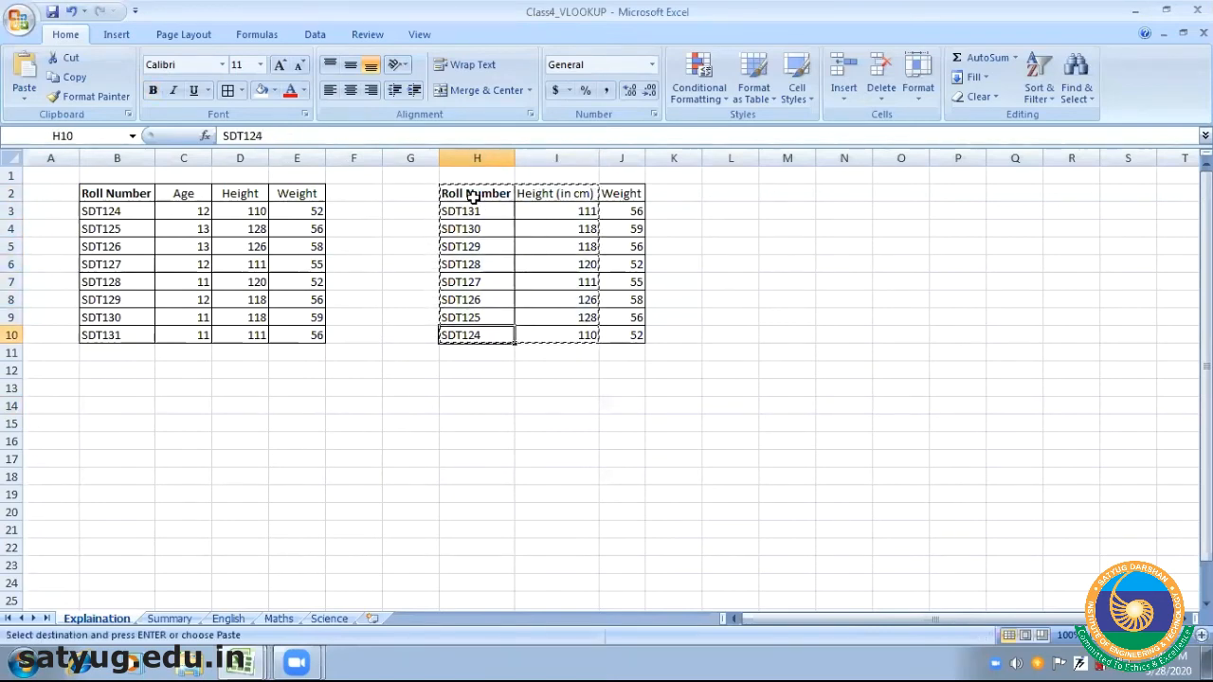
key("ctrl+v")
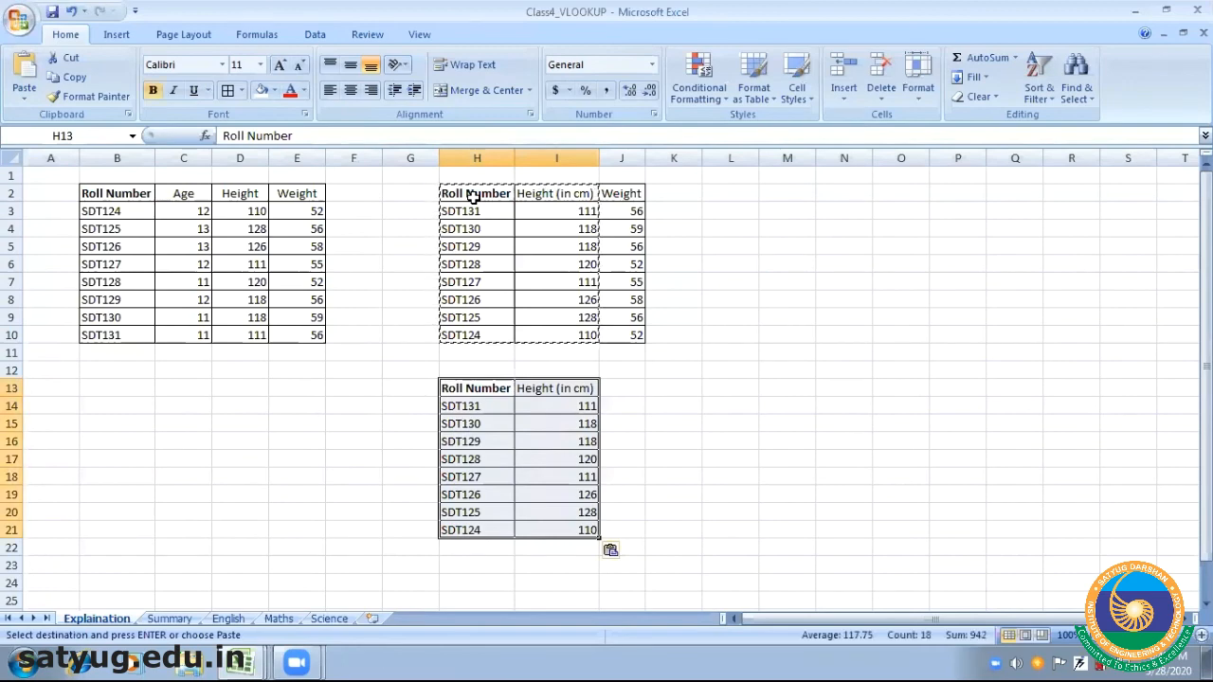
left_click(671, 476)
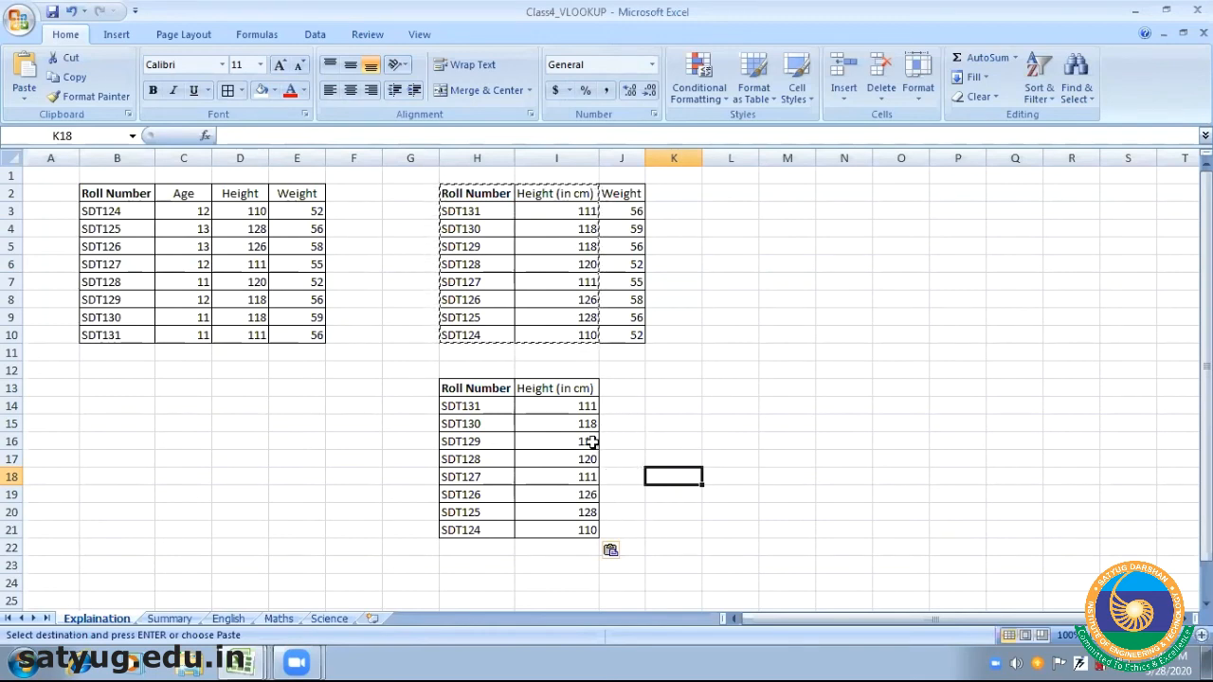
Change the height of SDT129 in I16 of the pasted table to 119
double_click(591, 441)
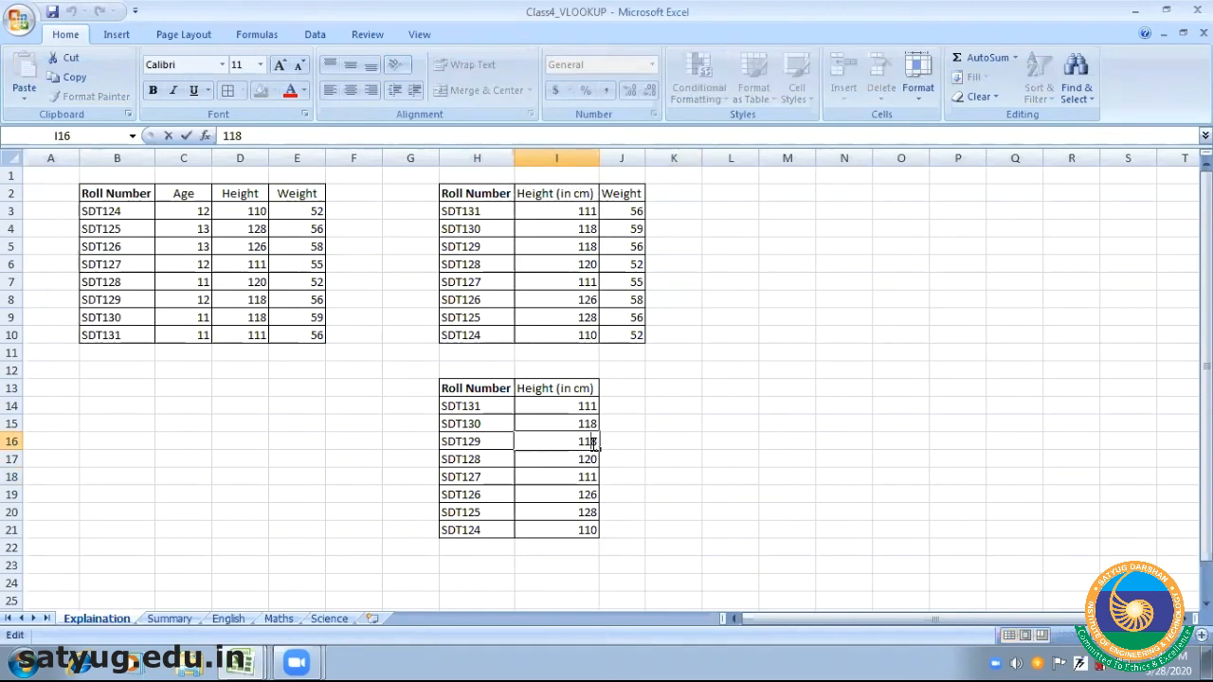
key("BackSpace")
type("9")
key("Return")
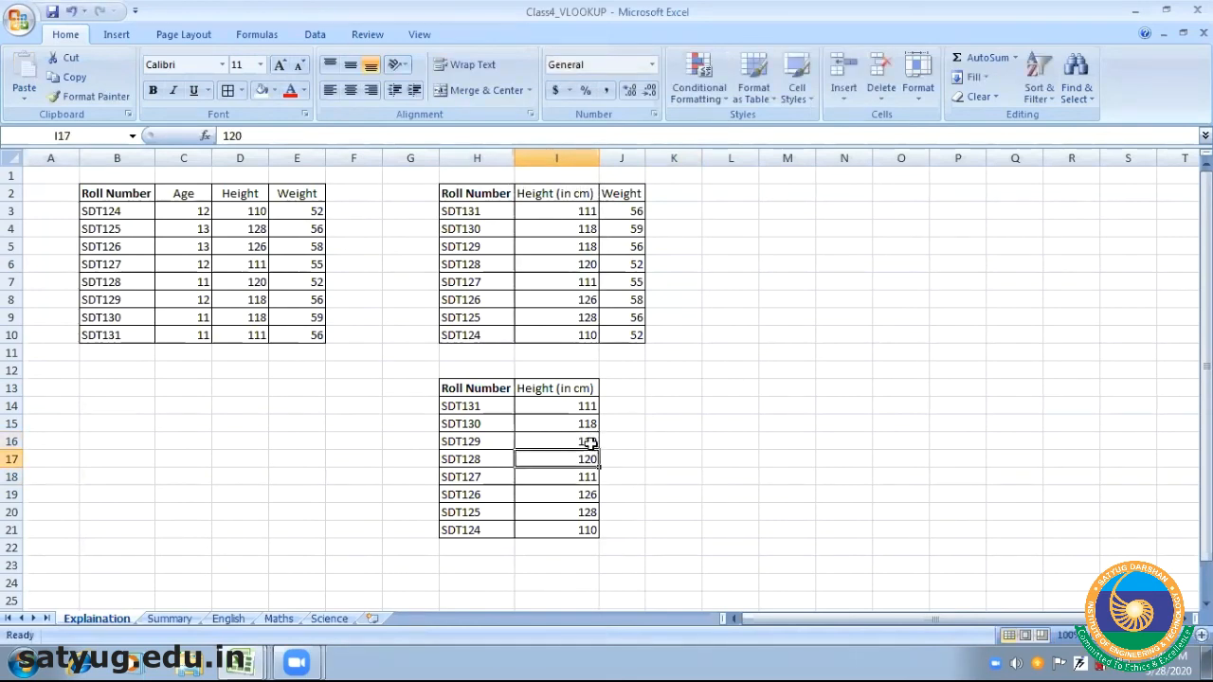
left_click(722, 507)
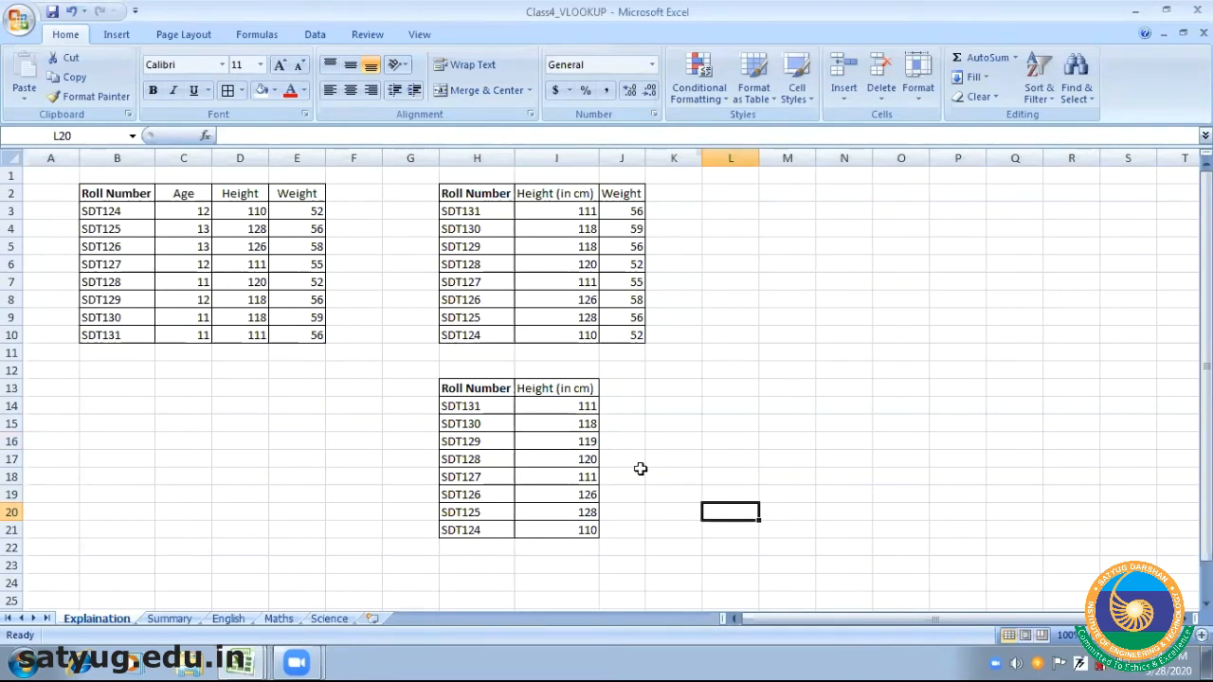
left_click(626, 407)
type("=")
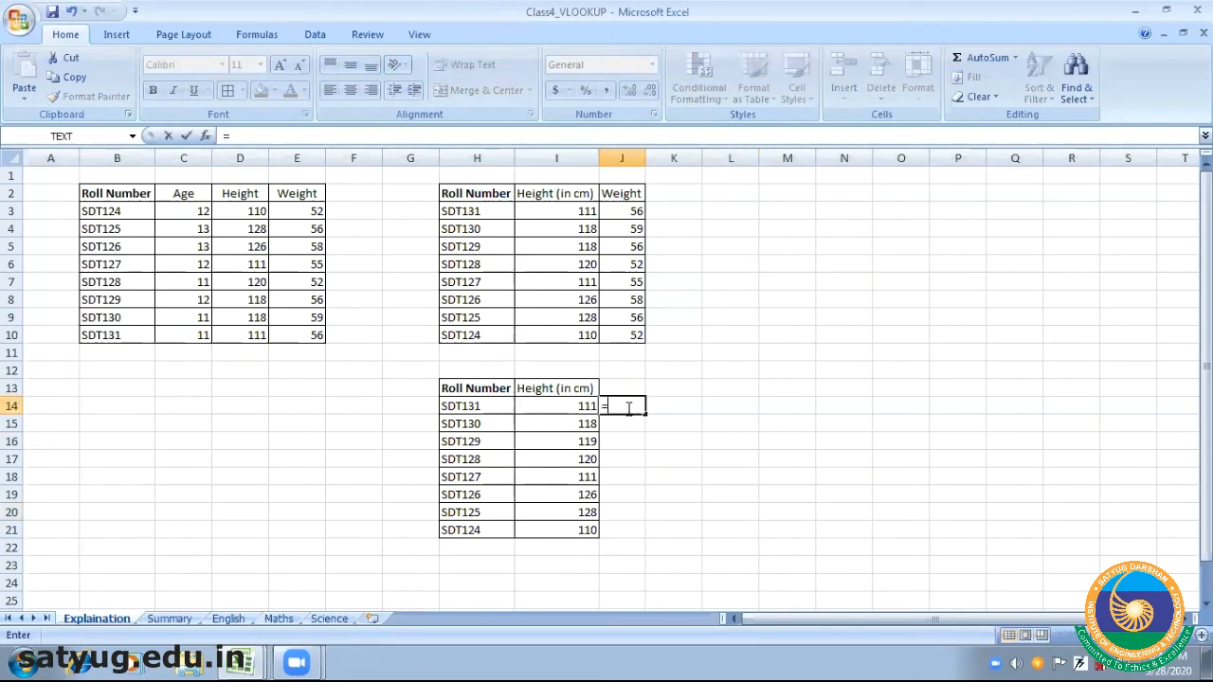
type("RANK")
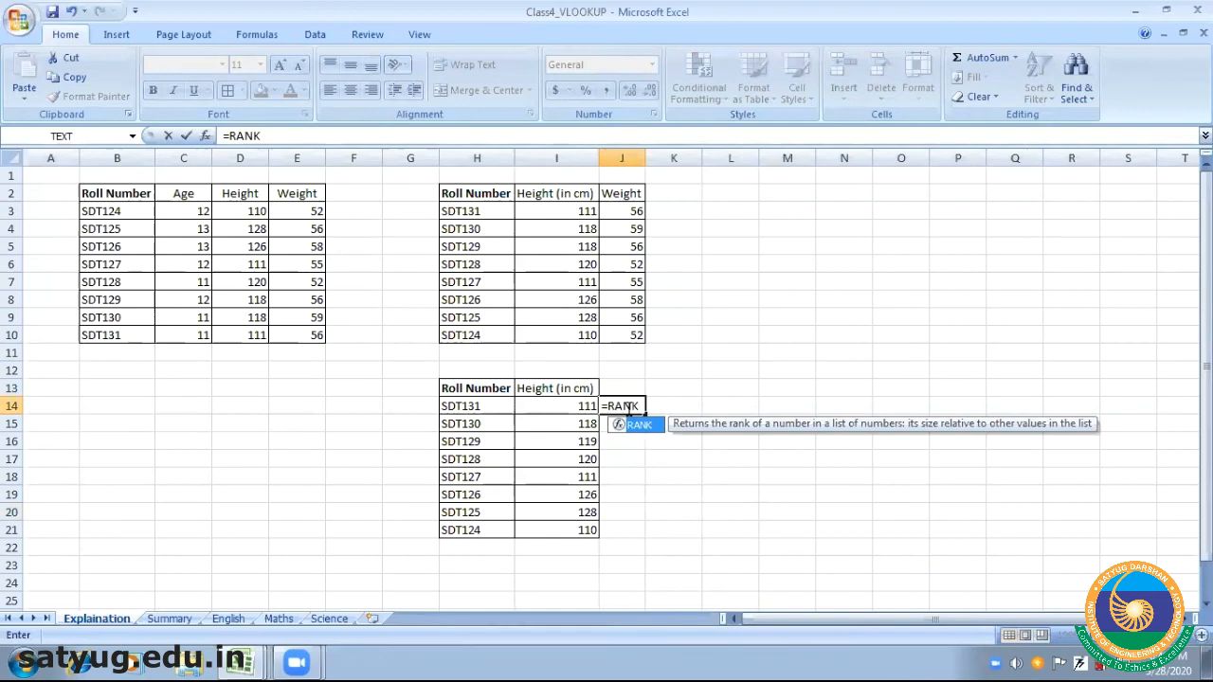
key("BackSpace")
key("BackSpace")
key("BackSpace")
key("Escape")
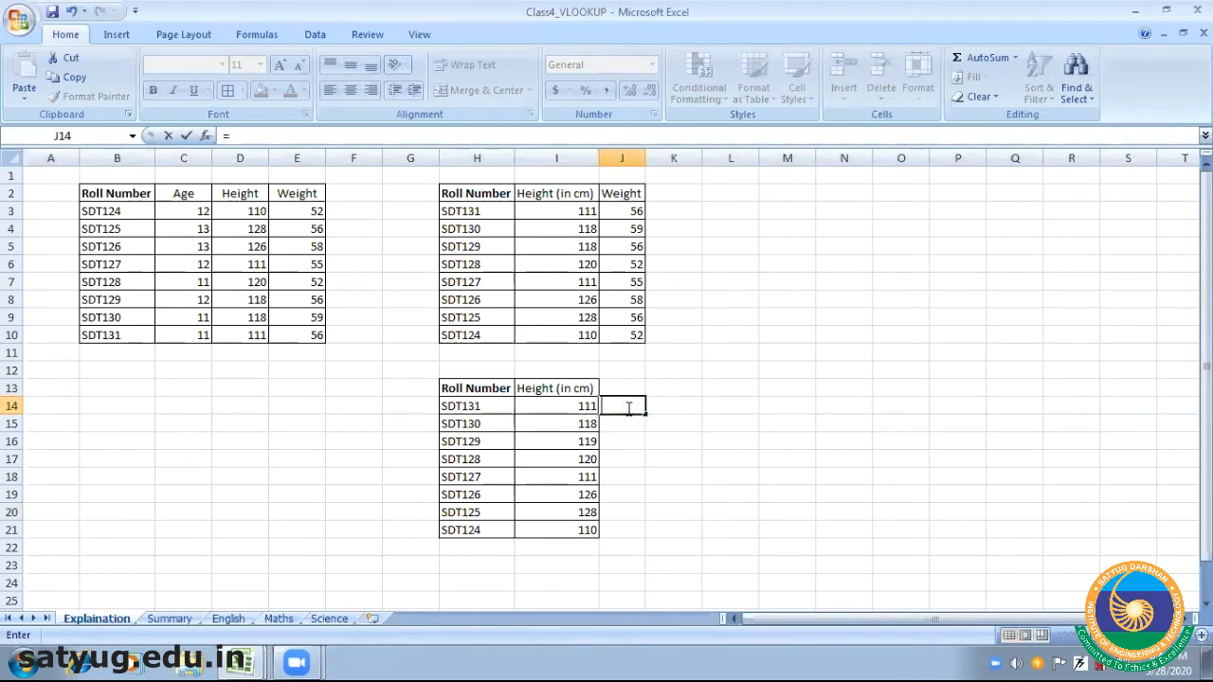
Enter the column header RANK in J13, beside the height header of the pasted table
left_click(623, 386)
type("RANK")
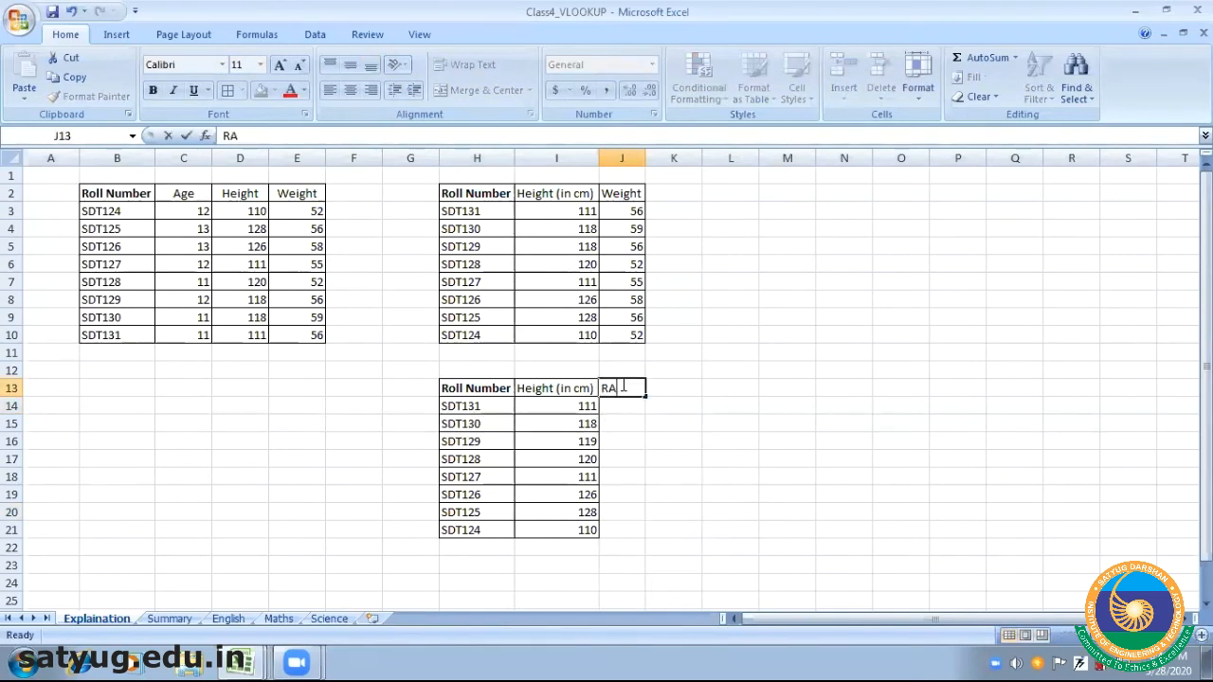
left_click(672, 447)
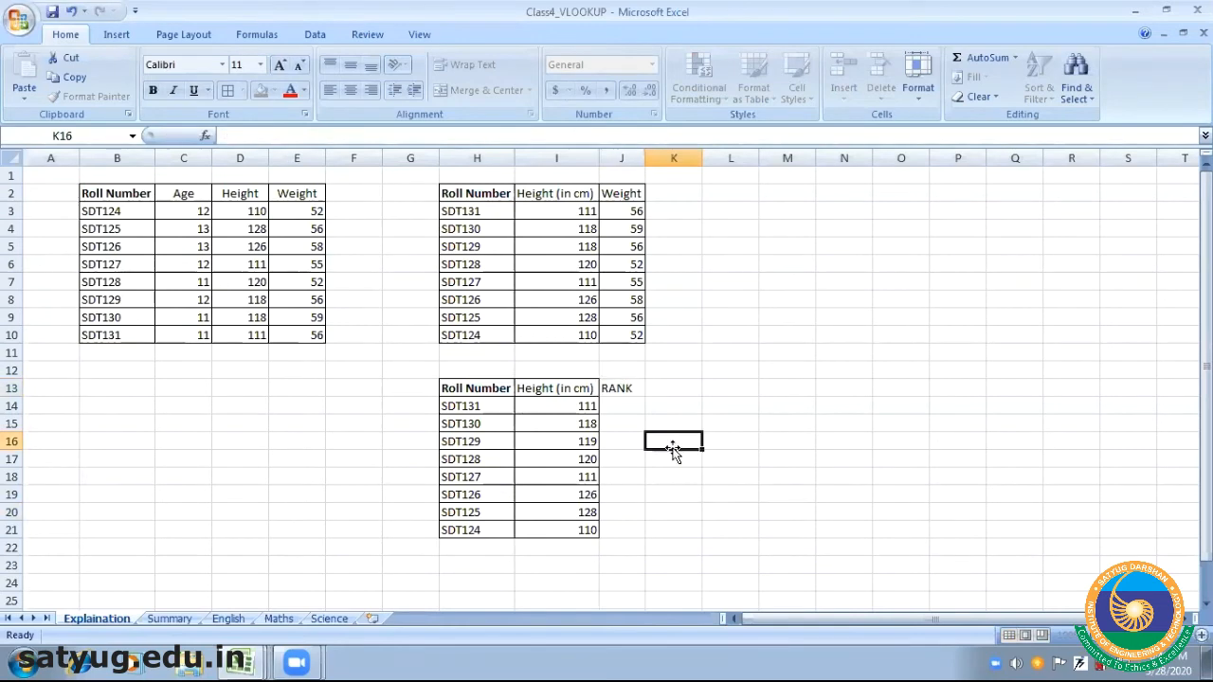
Apply cell borders to I13:J21 and centre the RANK header in J13
left_click(585, 388)
key("shift+Right")
key("shift+Down")
key("shift+Down")
key("shift+Down")
key("shift+Down")
key("shift+Down")
key("shift+Down")
key("shift+Down")
key("shift+Down")
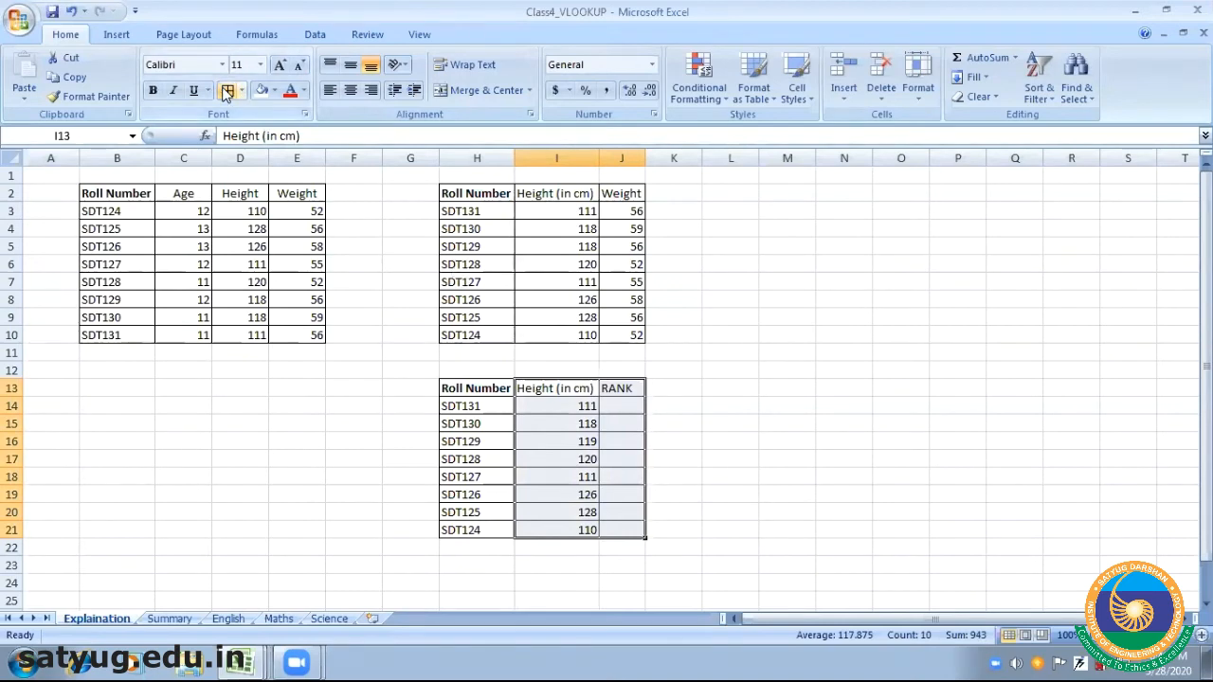
left_click(627, 390)
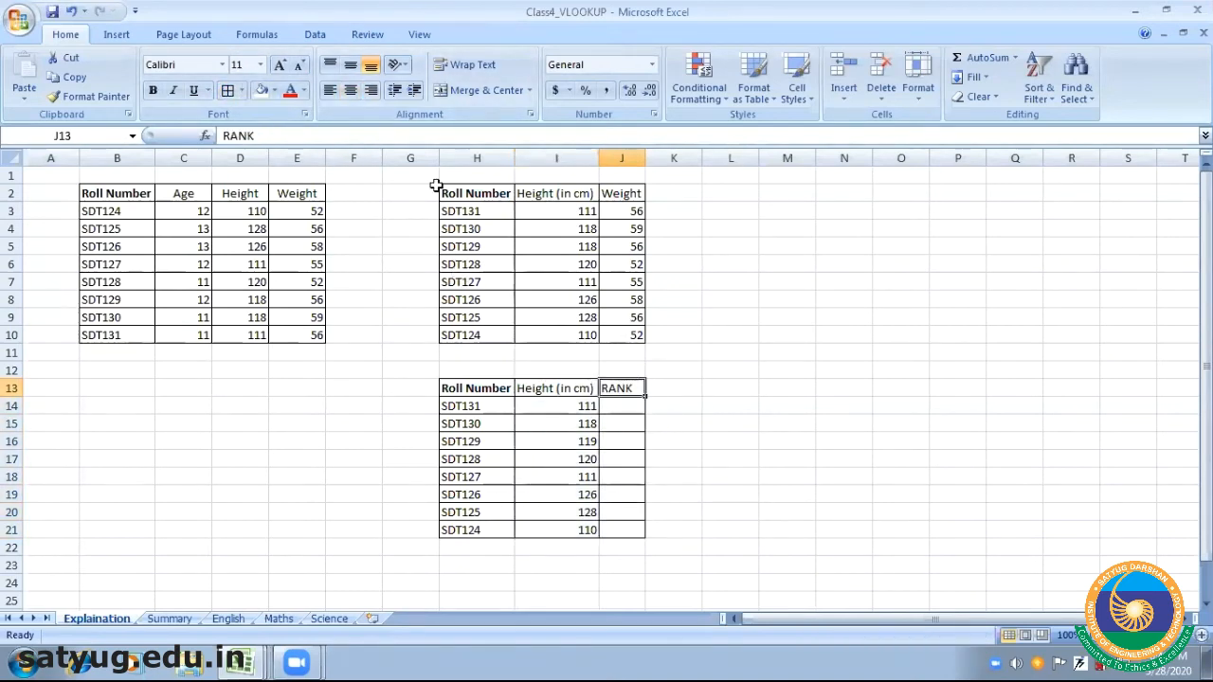
left_click(350, 91)
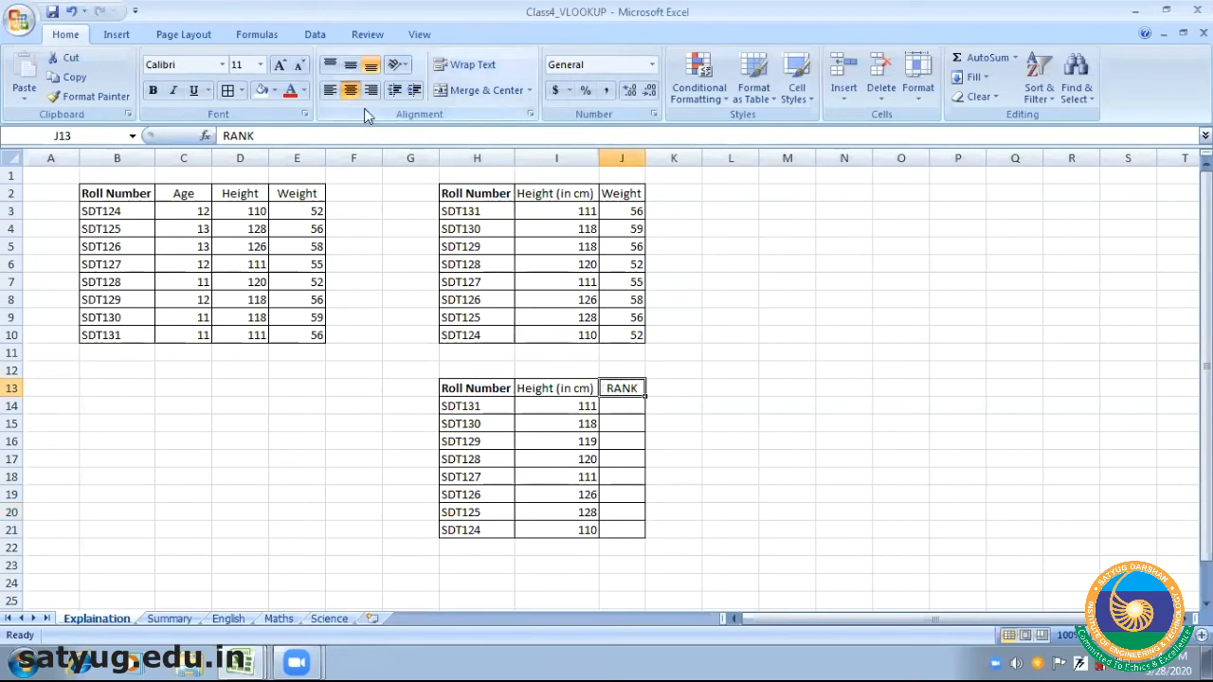
Enter =RANK(I14,I14:I21,1) in J14 to rank the first height in ascending order
left_click(642, 400)
type("=R")
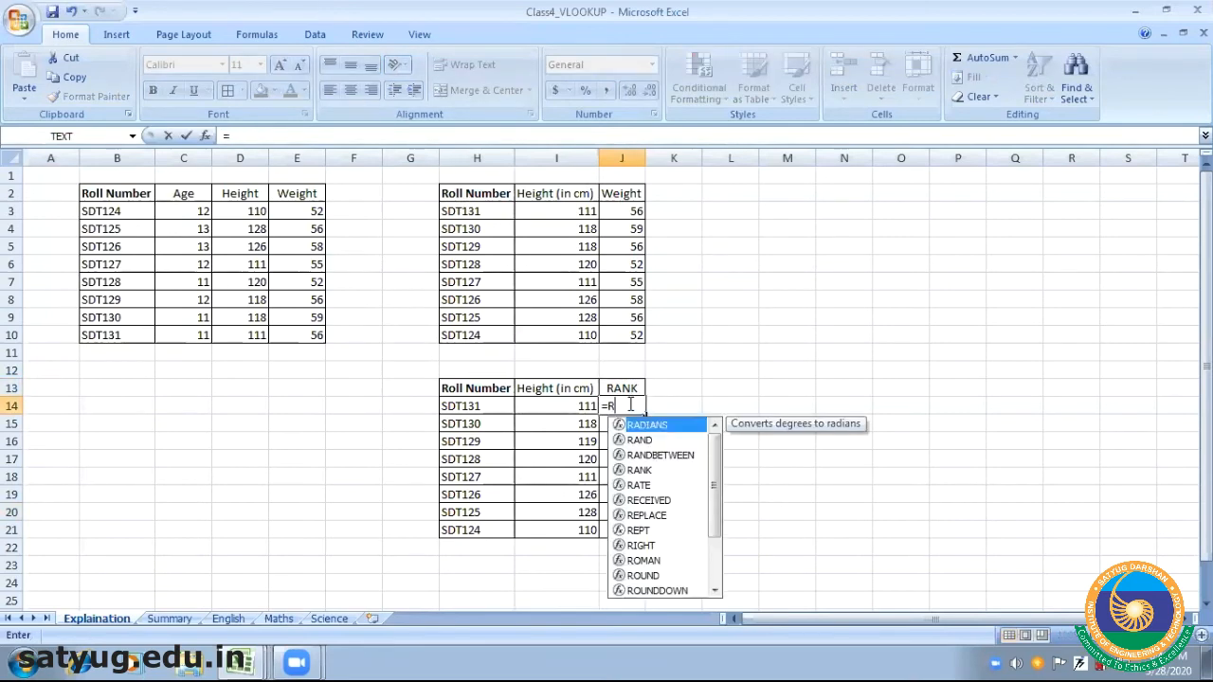
type("ANK(")
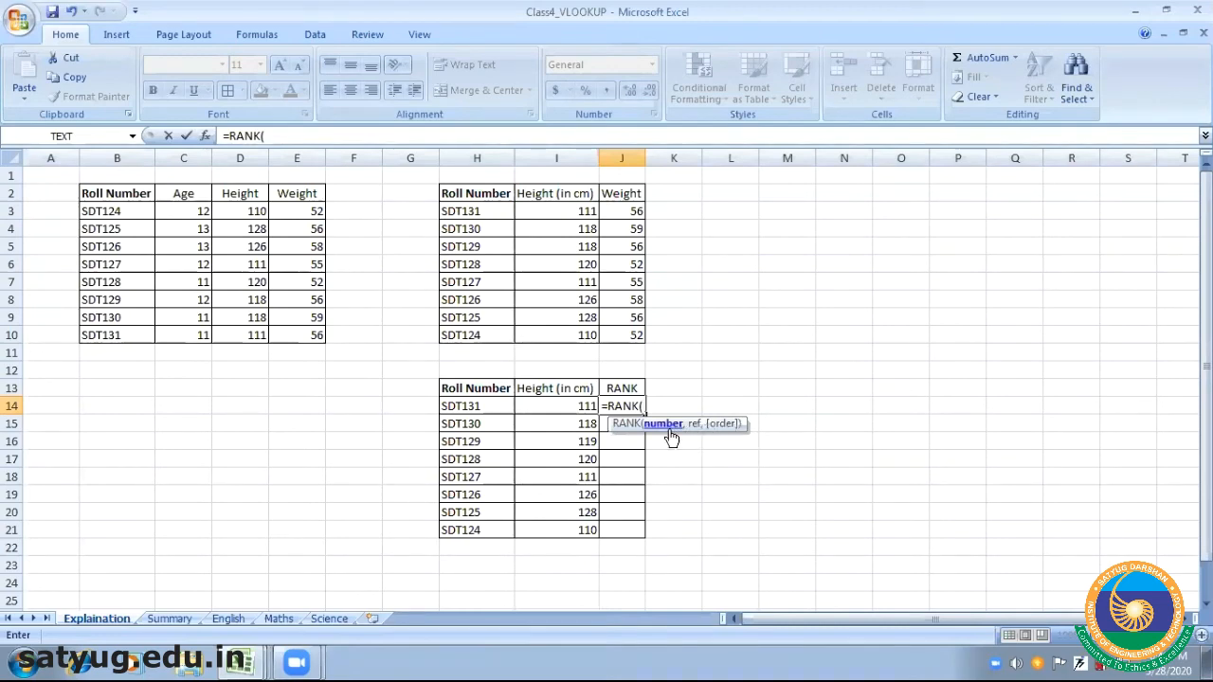
left_click(575, 406)
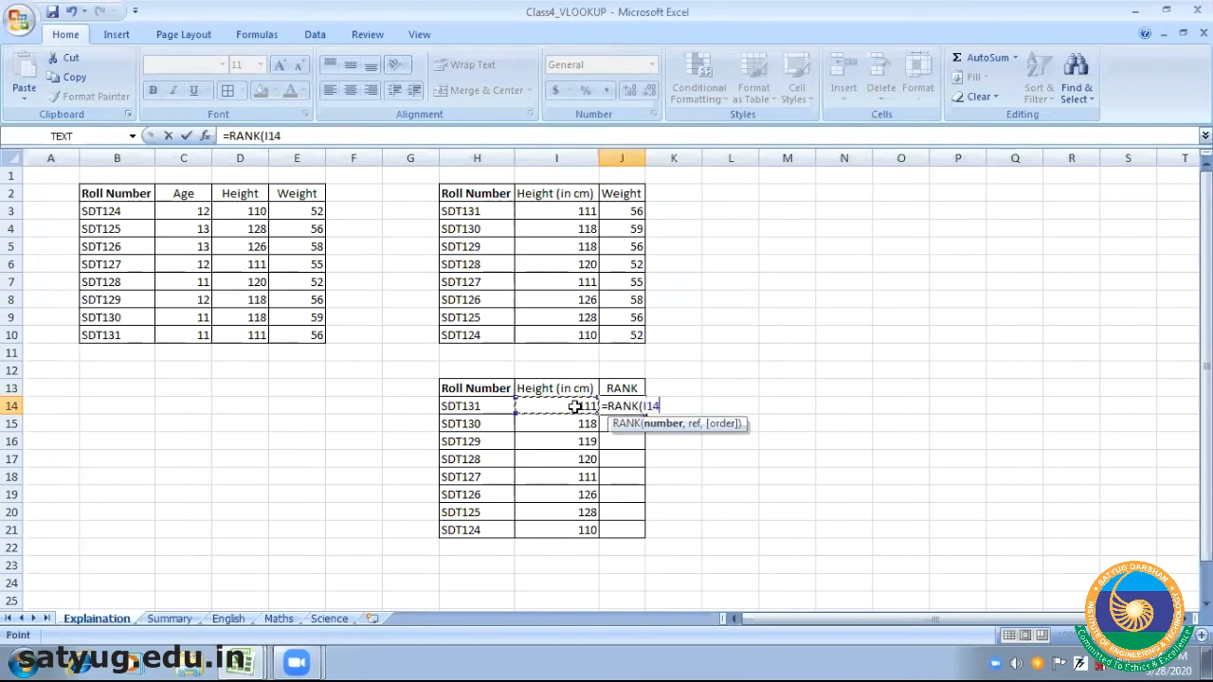
type(",")
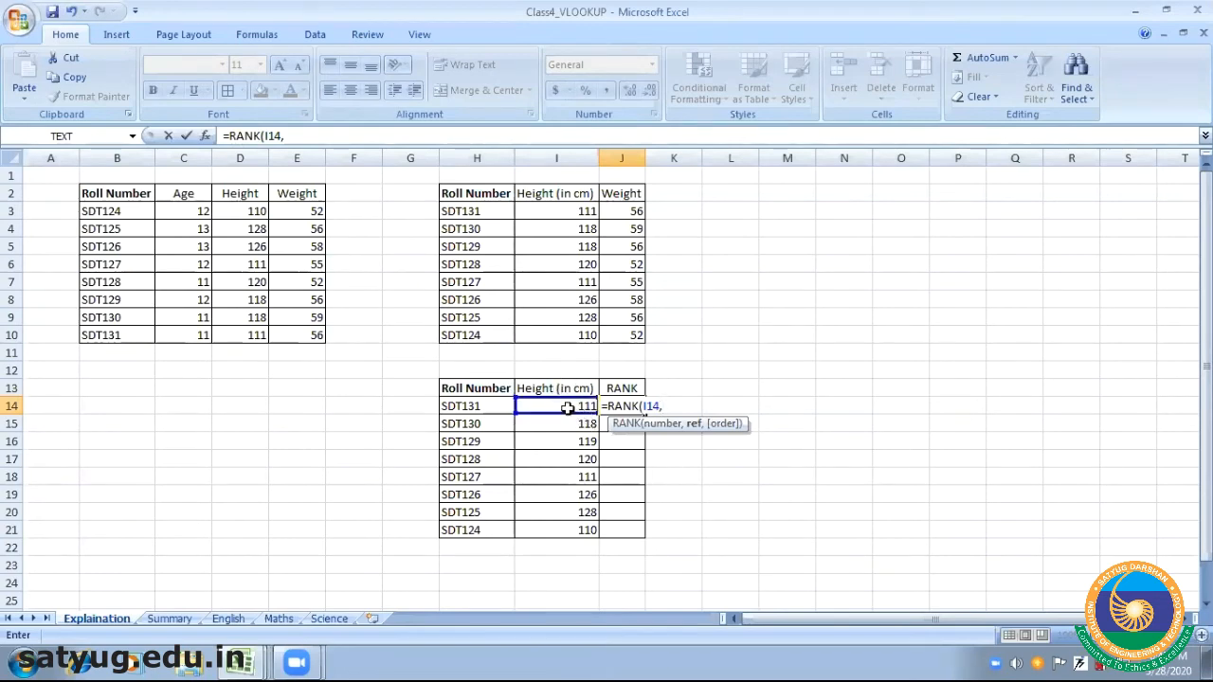
left_click_drag(557, 401, 559, 439)
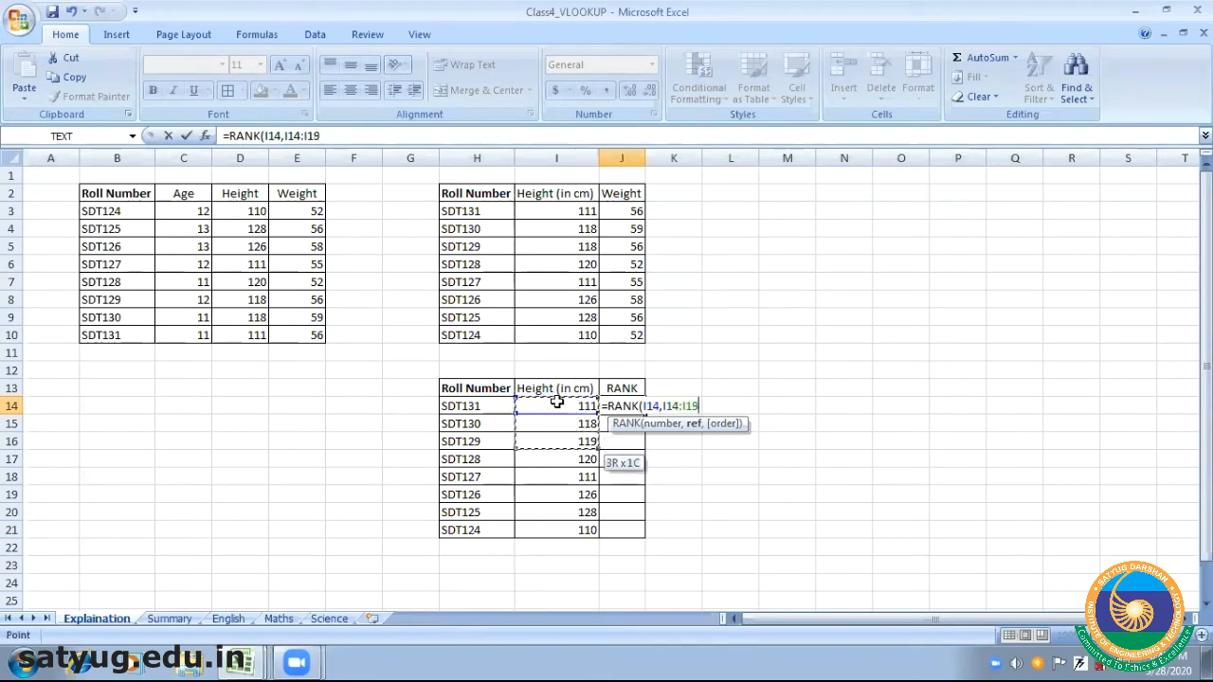
key("ctrl+shift+Down")
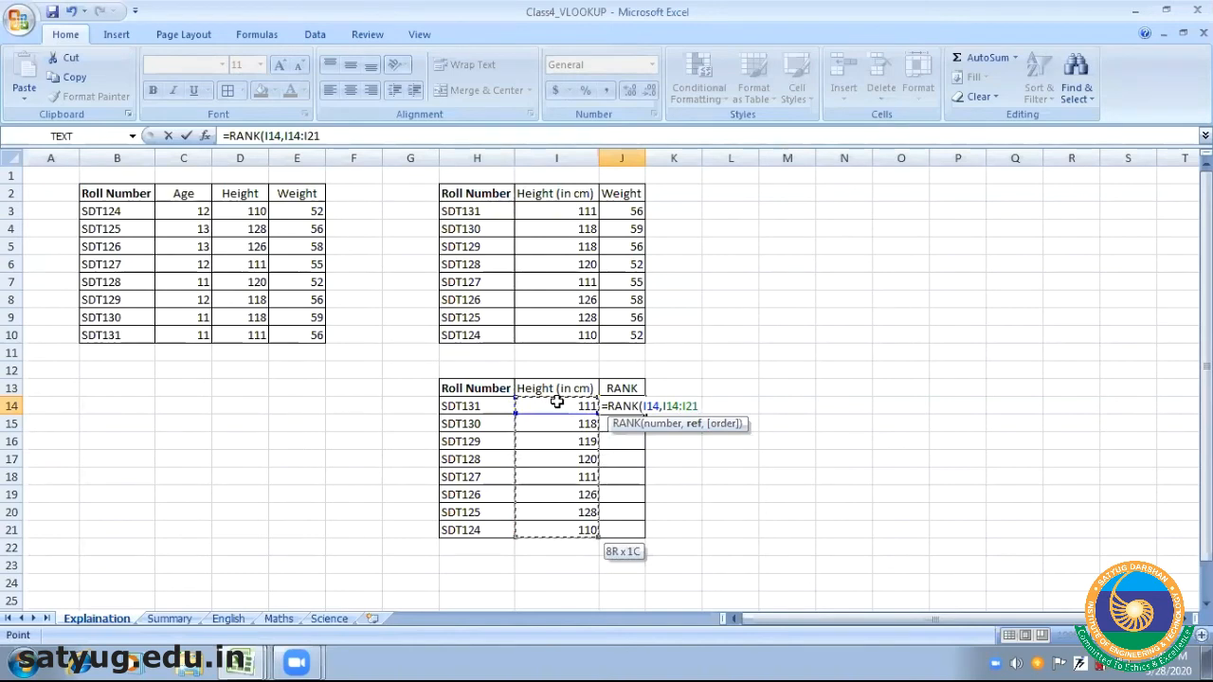
type(",")
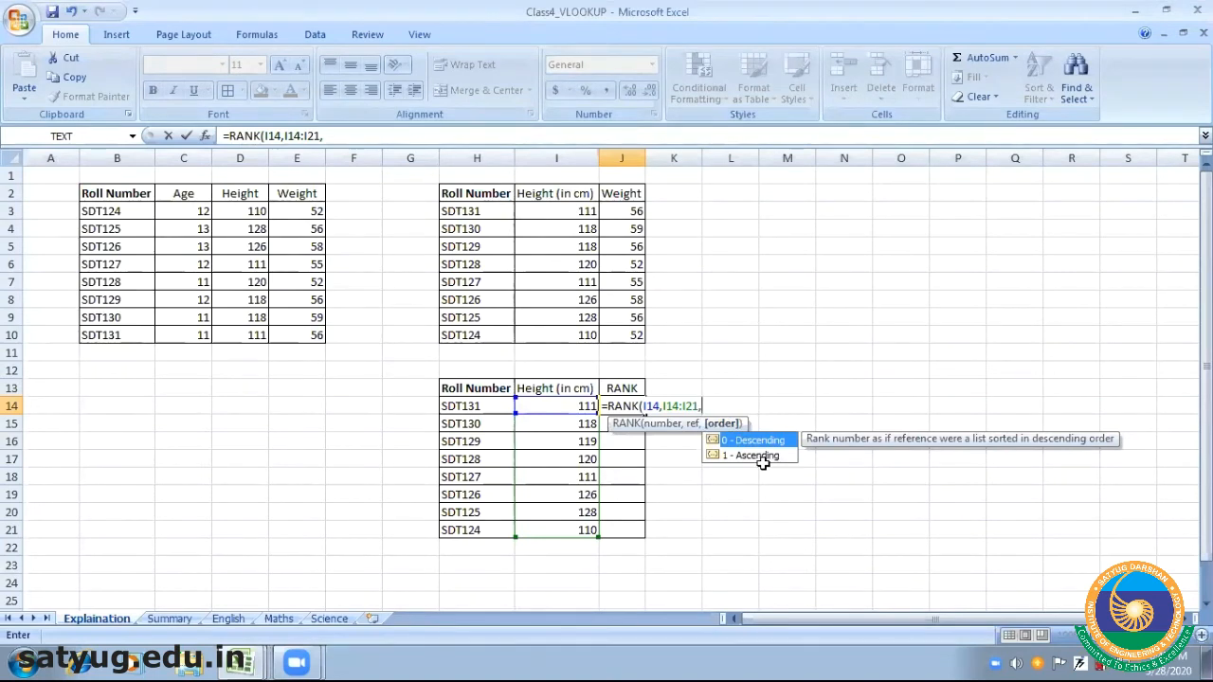
type("1)")
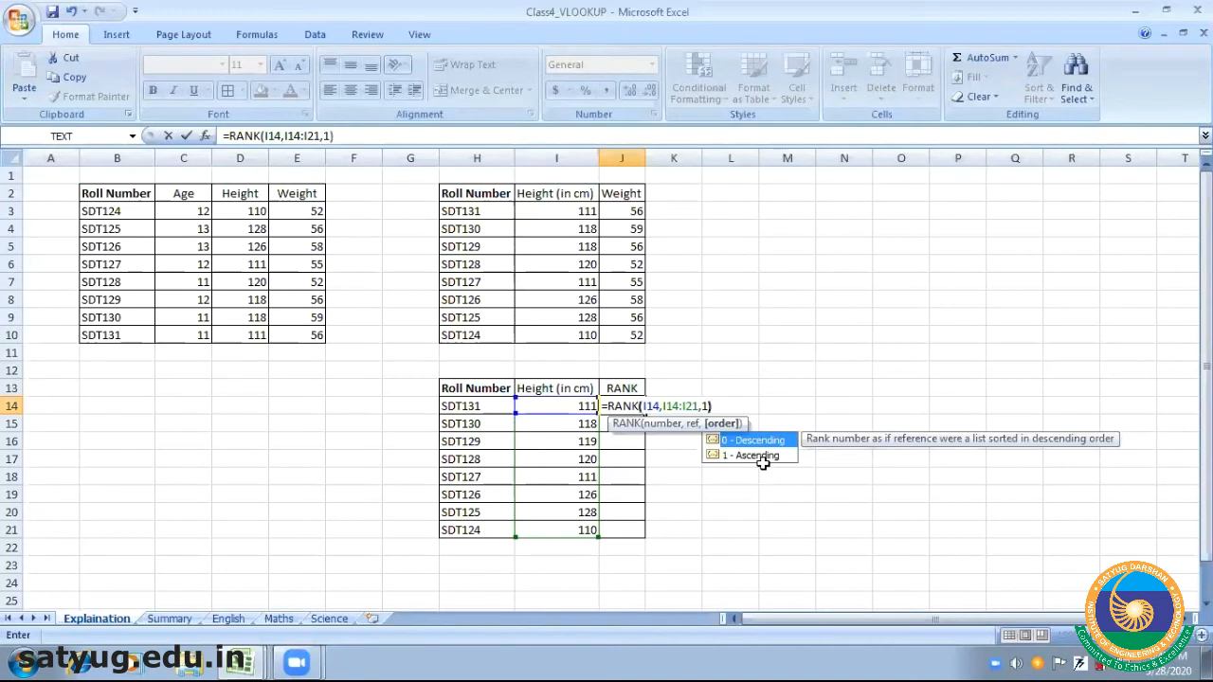
key("Return")
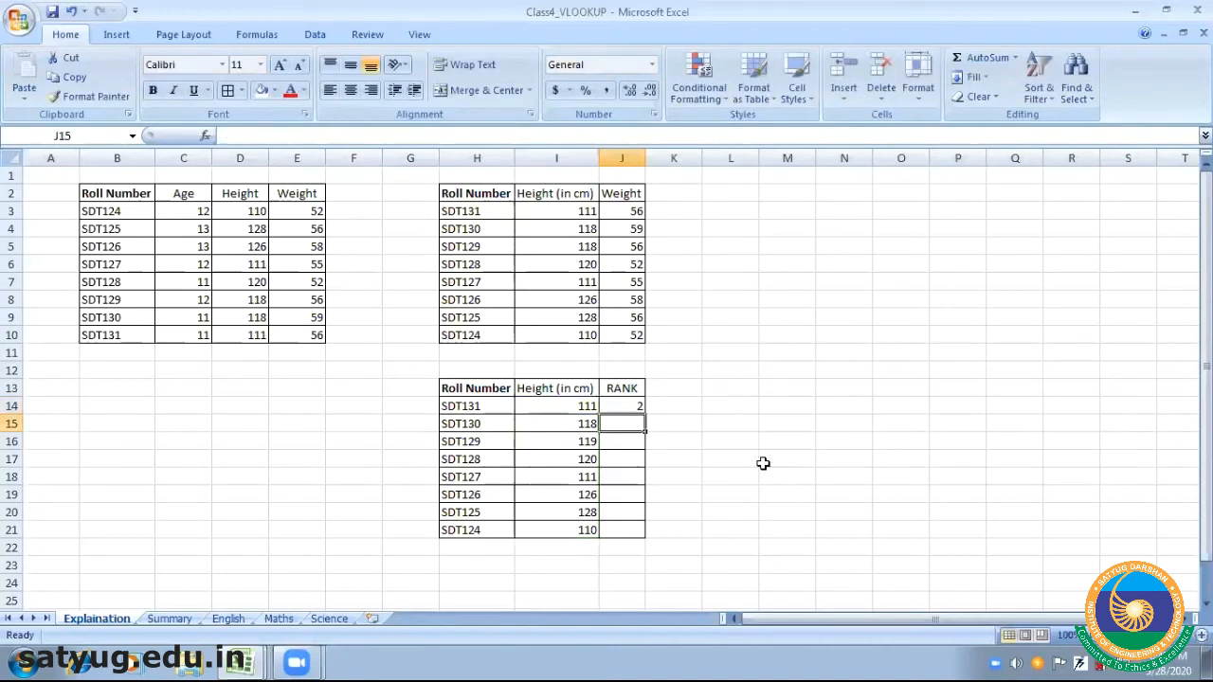
Centre the contents of the RANK column cells J14:J21
left_click_drag(617, 406, 617, 531)
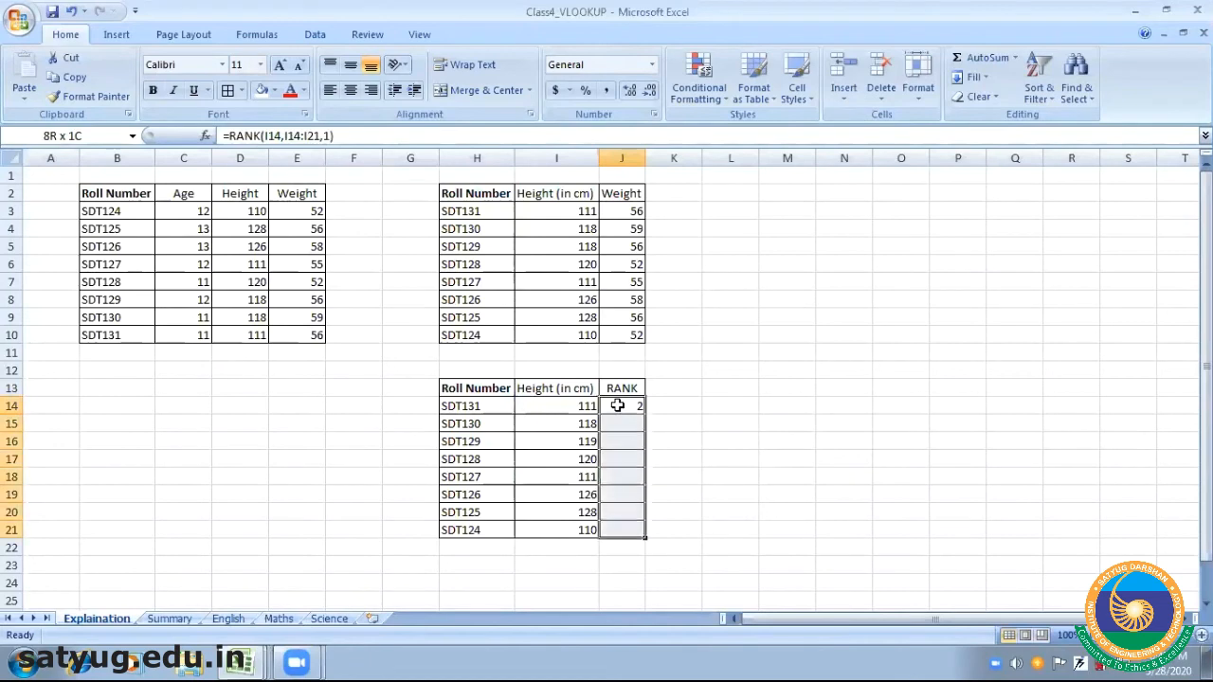
left_click(351, 92)
left_click(755, 476)
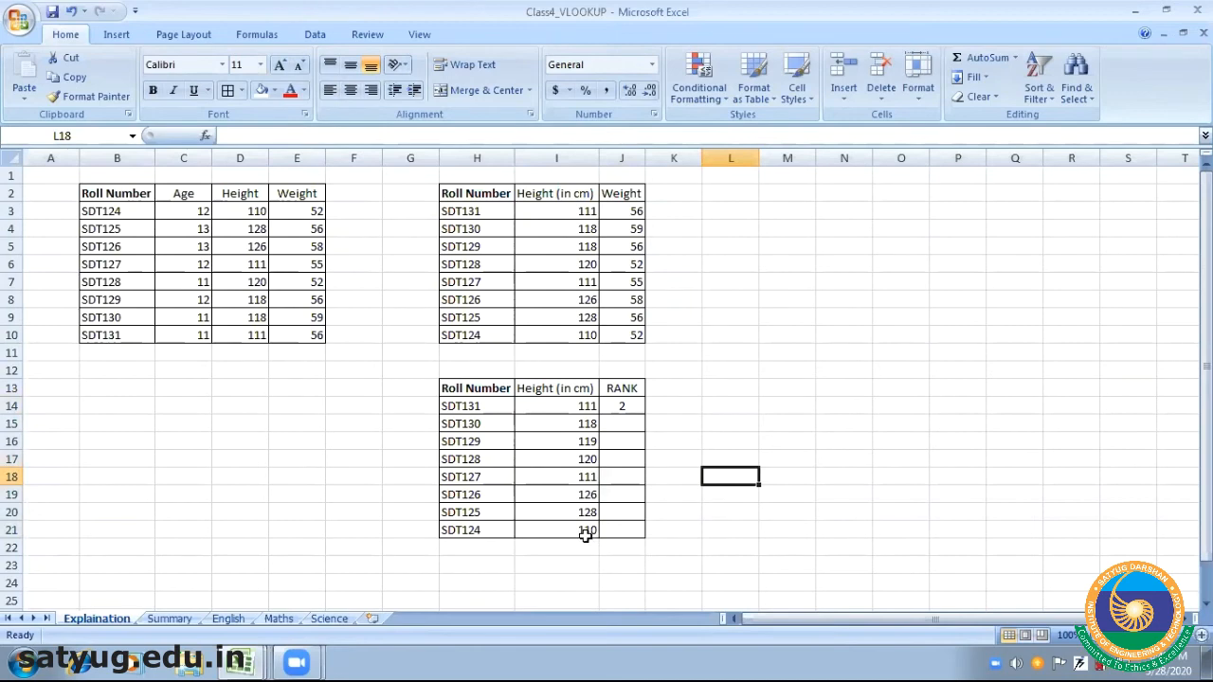
Make the reference range in J14's RANK formula absolute, as $I$14:$I$21
left_click(627, 405)
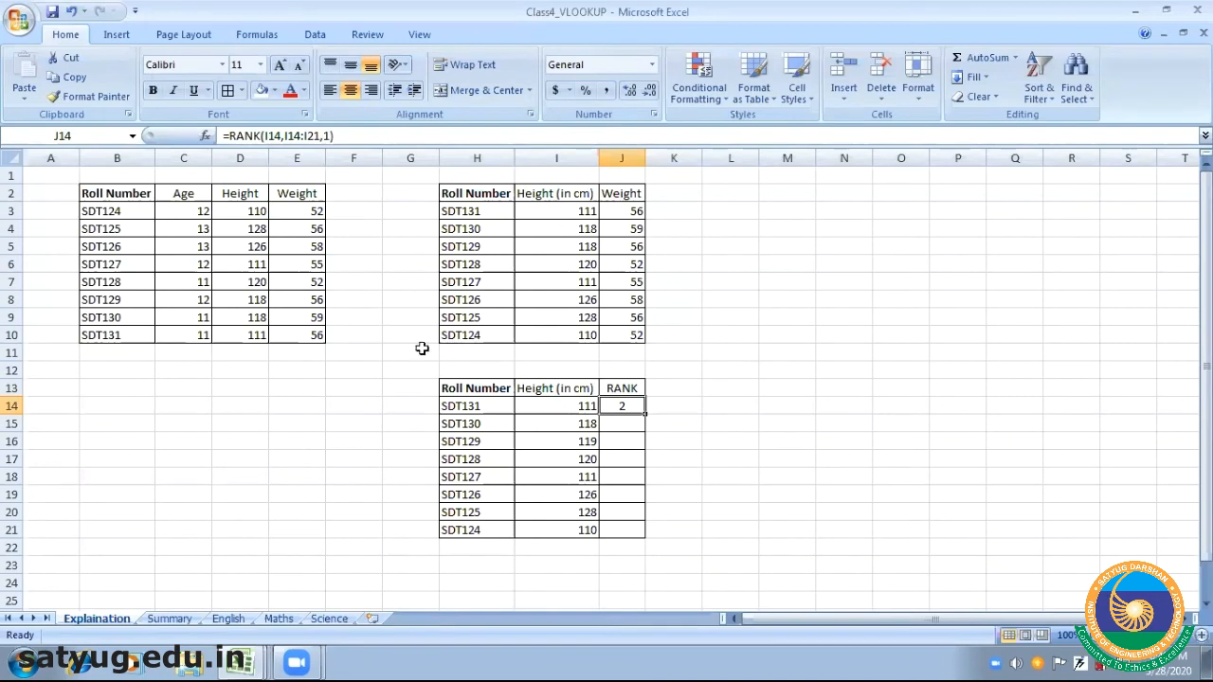
left_click_drag(286, 135, 320, 136)
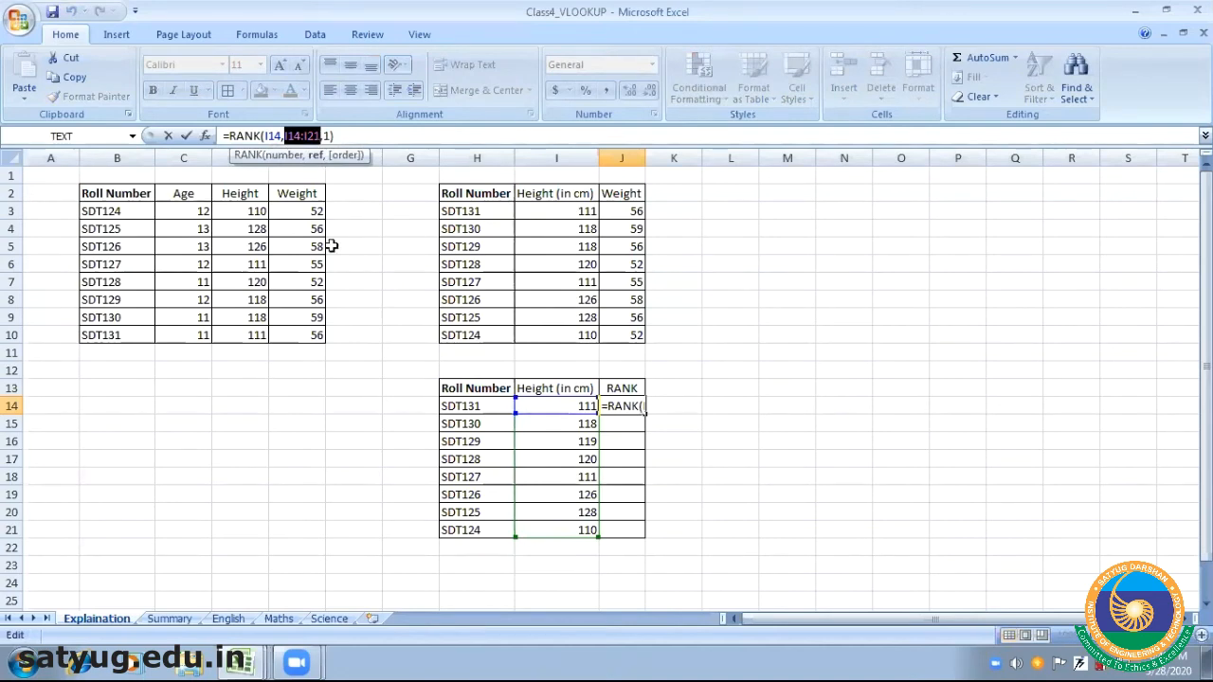
key("F4")
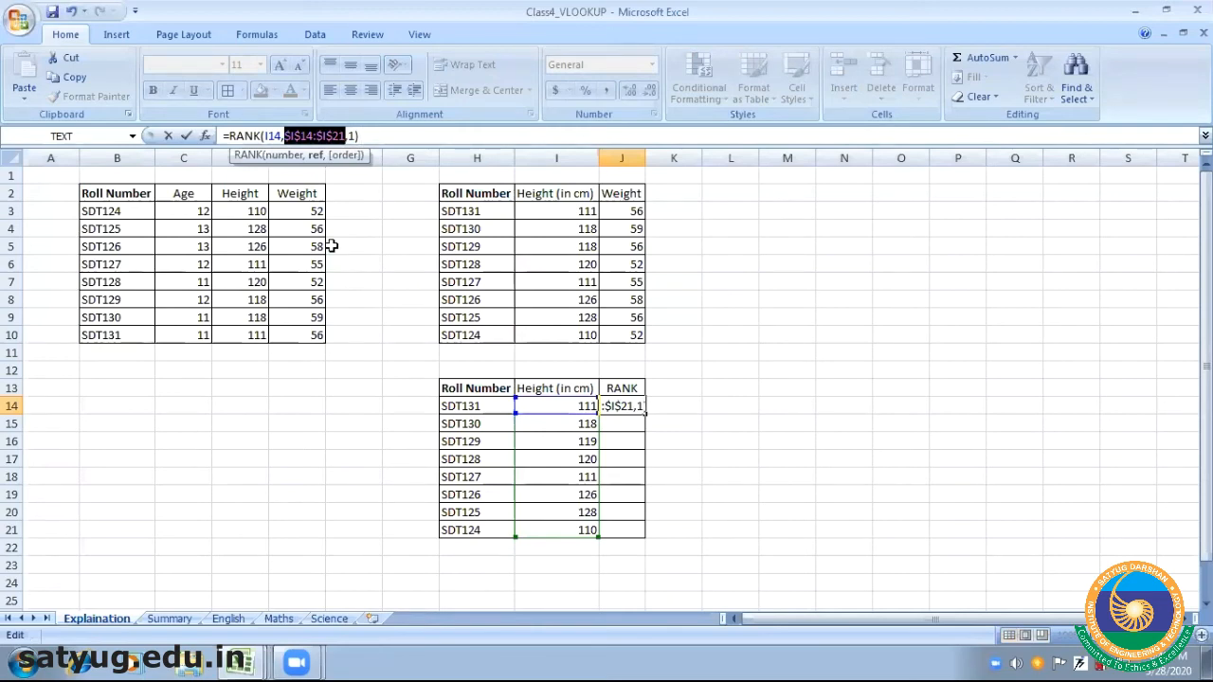
key("Return")
left_click(641, 406)
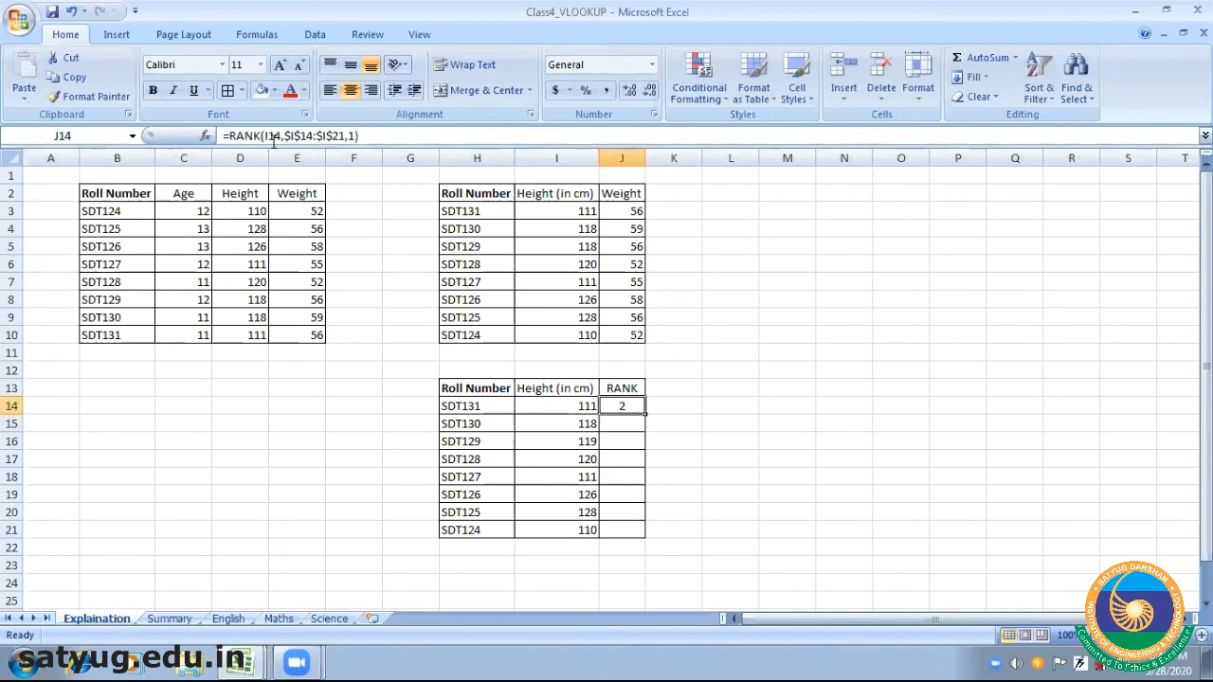
left_click(581, 427)
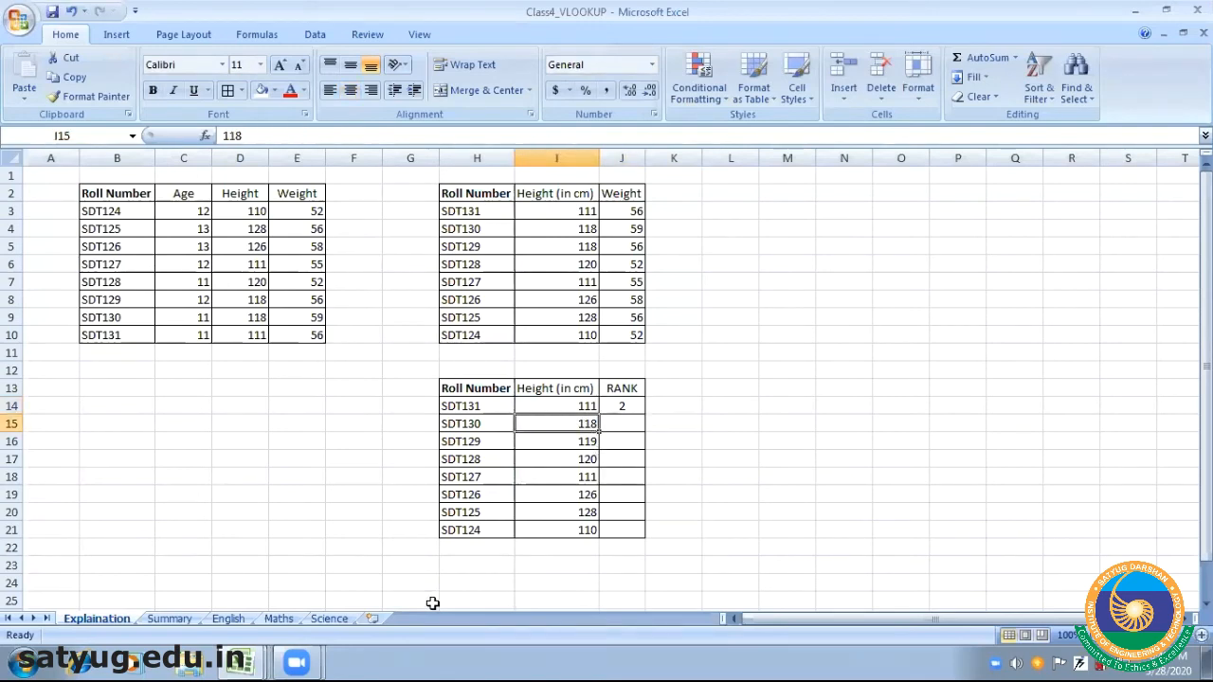
key("Left")
key("Down")
key("Right")
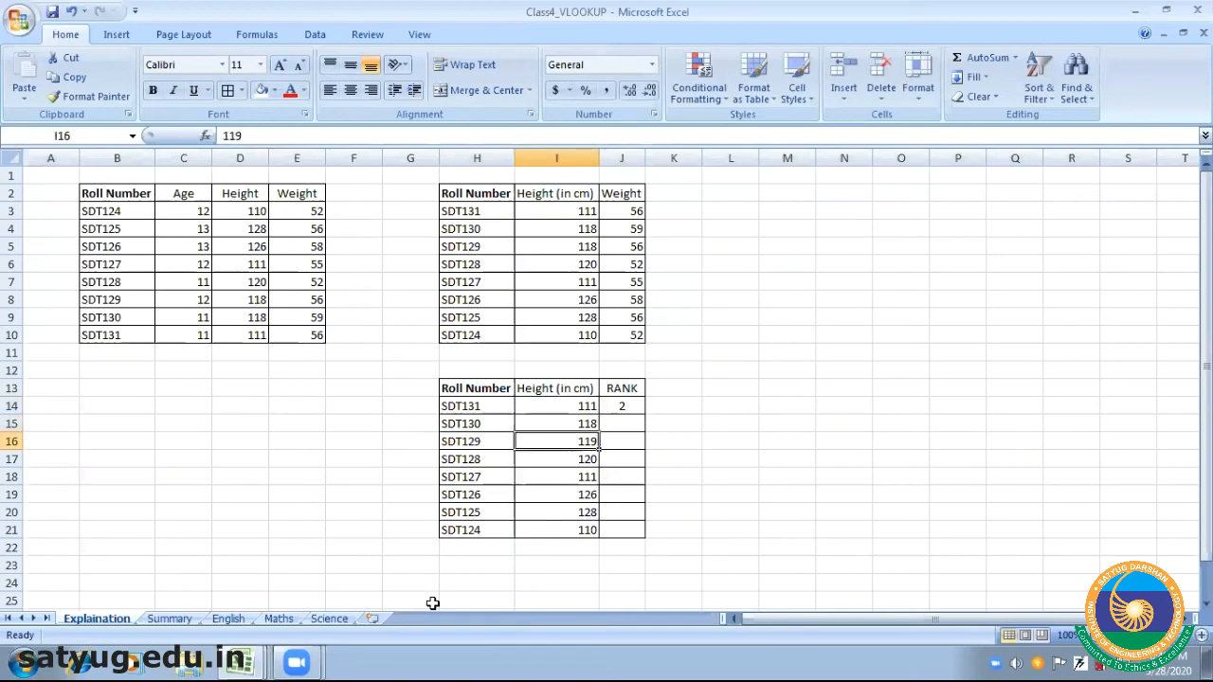
key("Down")
key("Up")
key("Up")
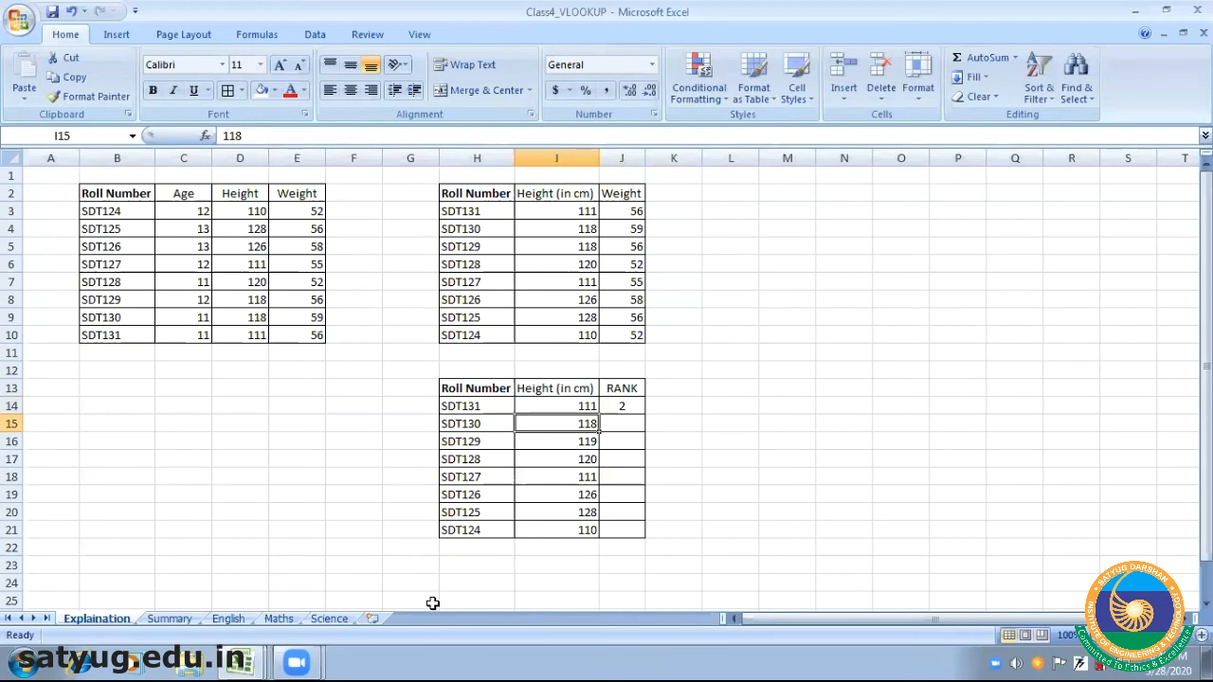
Fill the RANK formula from J14 down to J21
key("Right")
key("Up")
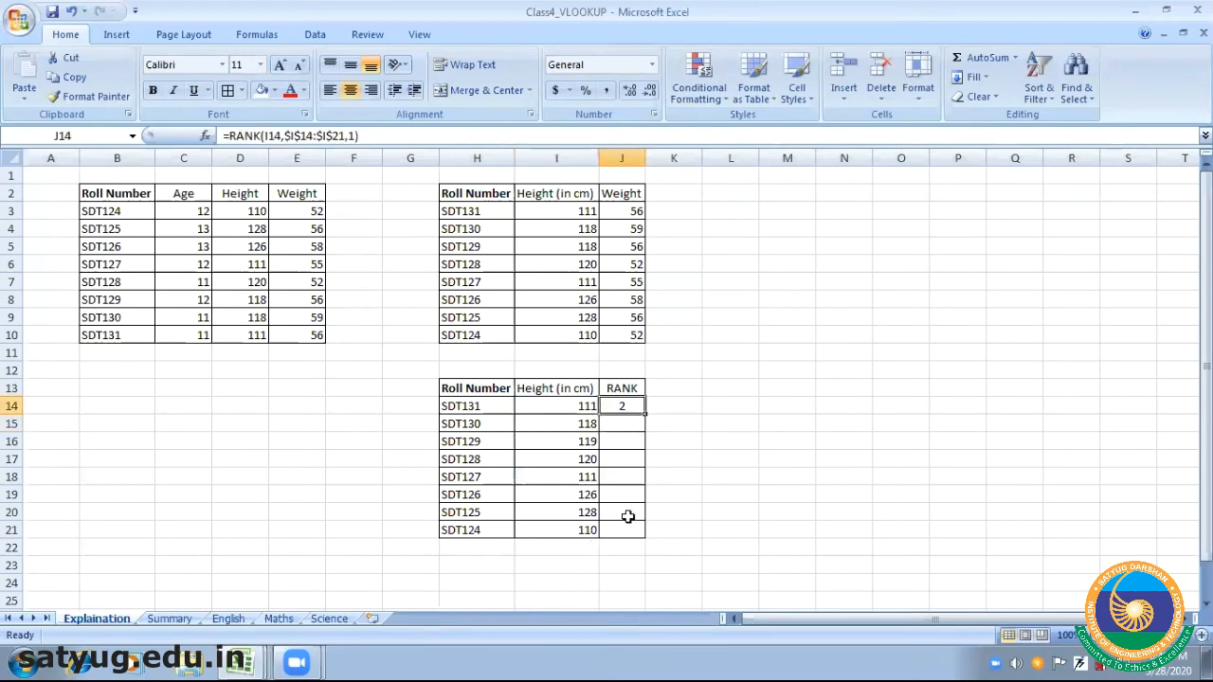
left_click_drag(643, 413, 645, 533)
left_click(684, 533)
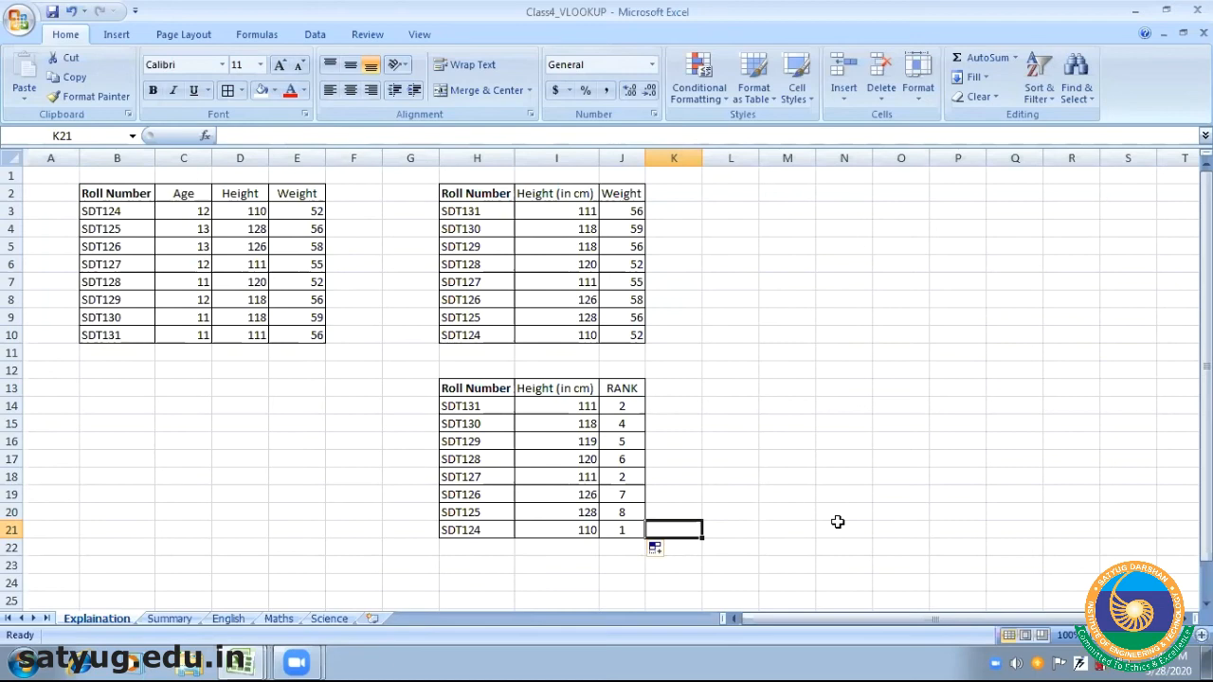
Sort the table rows H14:J21 by RANK values, smallest to largest
left_click(482, 391)
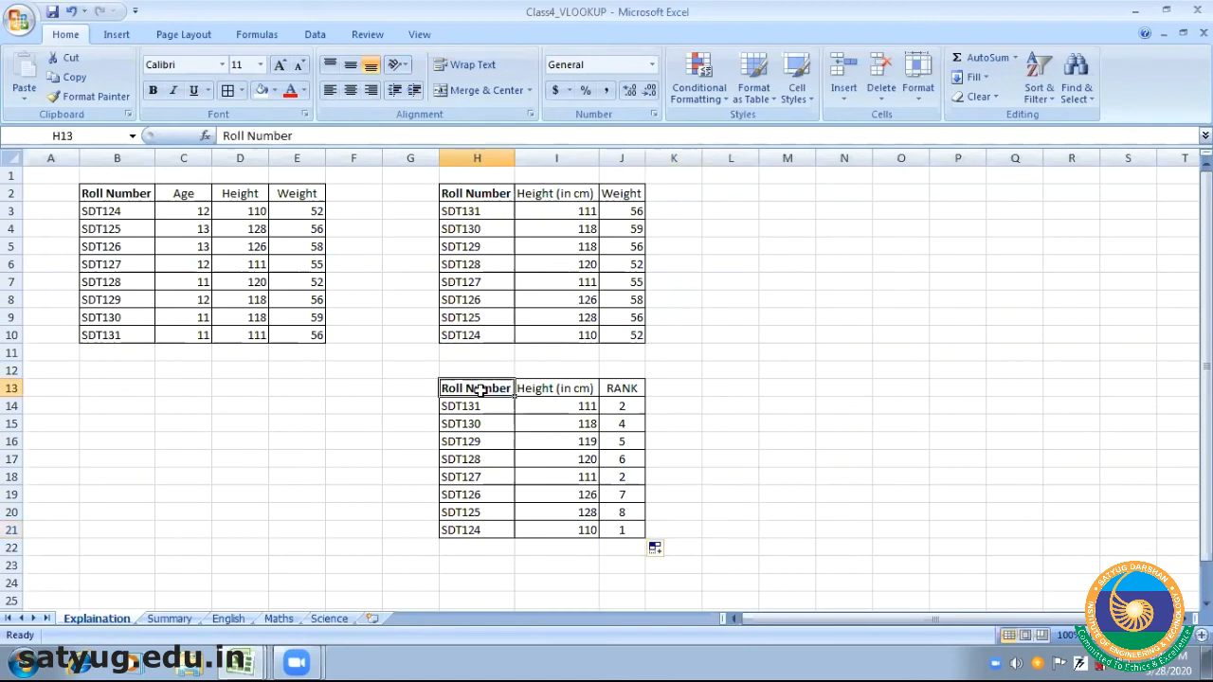
key("Down")
key("shift+Right")
key("shift+Right")
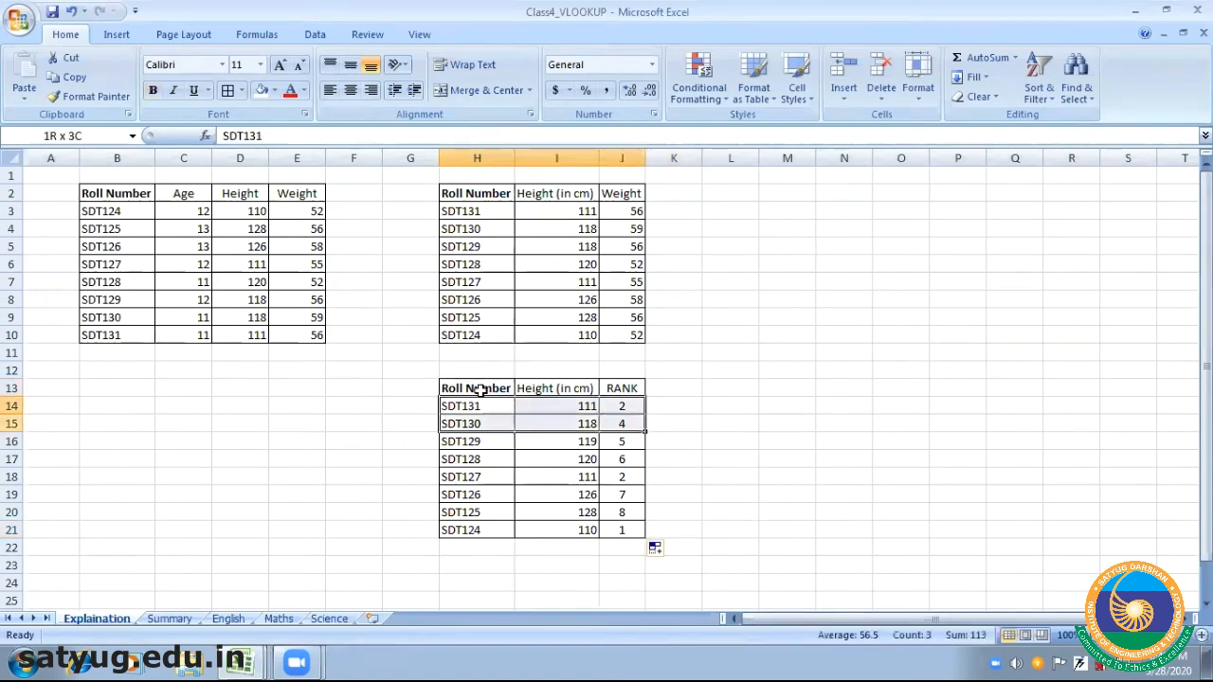
key("shift+Down")
key("shift+Down")
key("shift+Down")
key("shift+Down")
key("shift+Down")
key("shift+Down")
key("shift+Down")
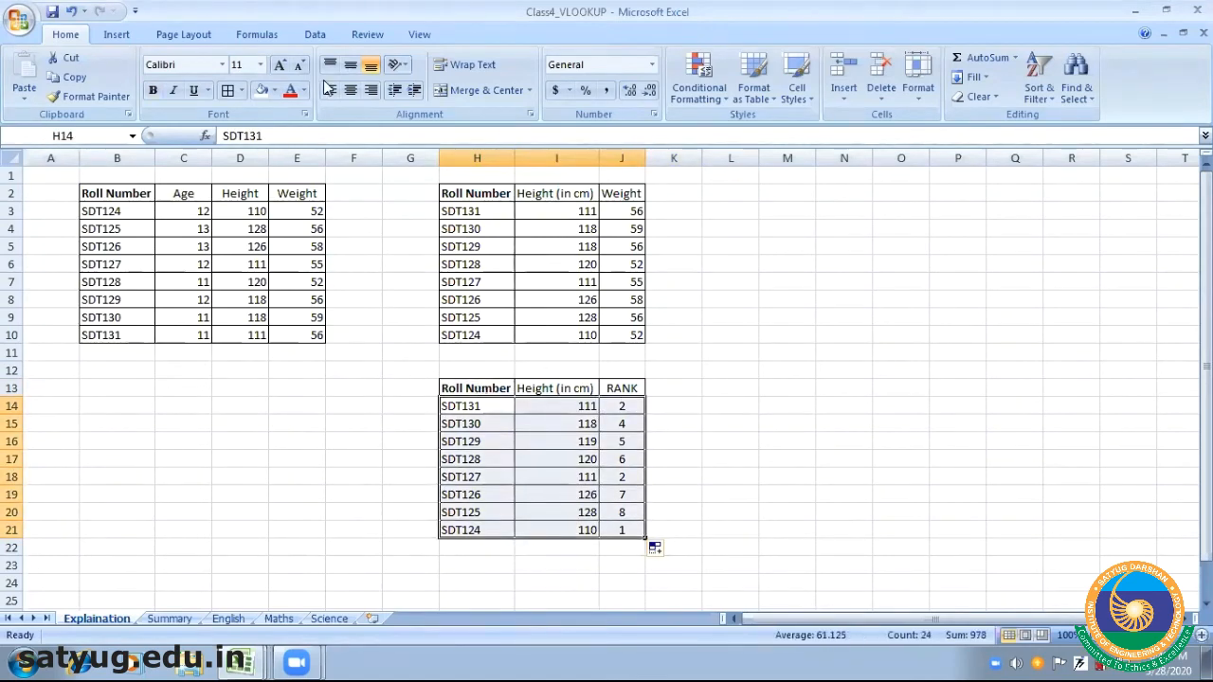
left_click(314, 36)
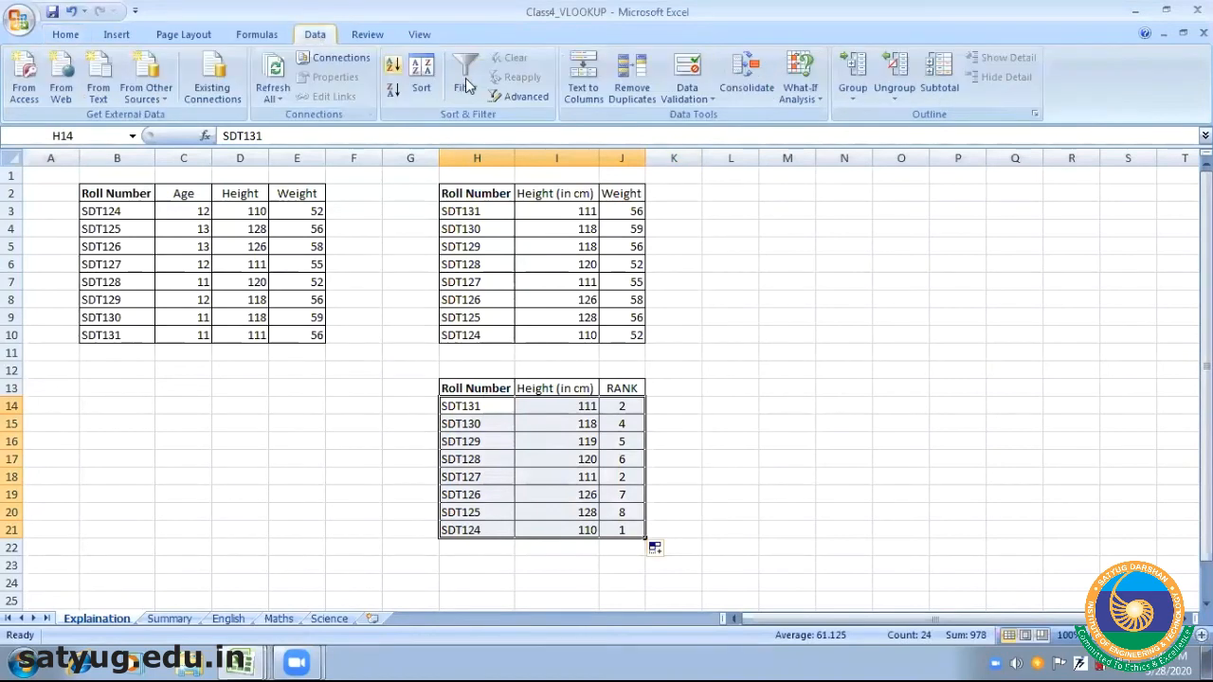
left_click(422, 89)
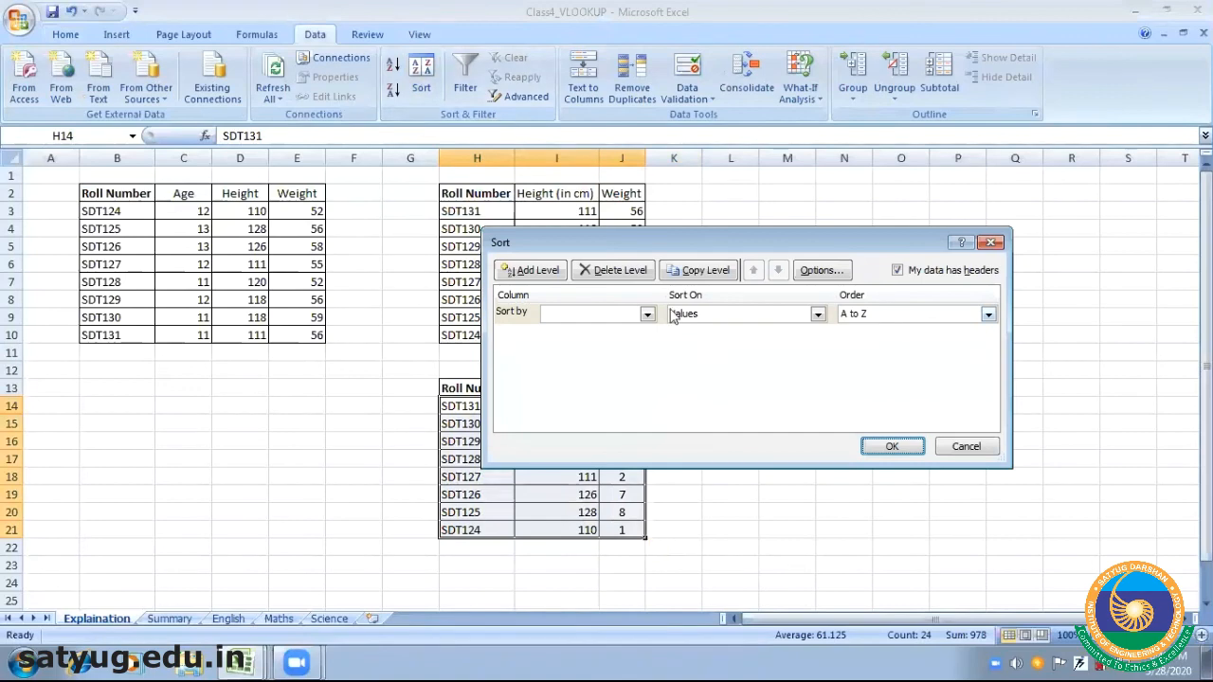
left_click(647, 314)
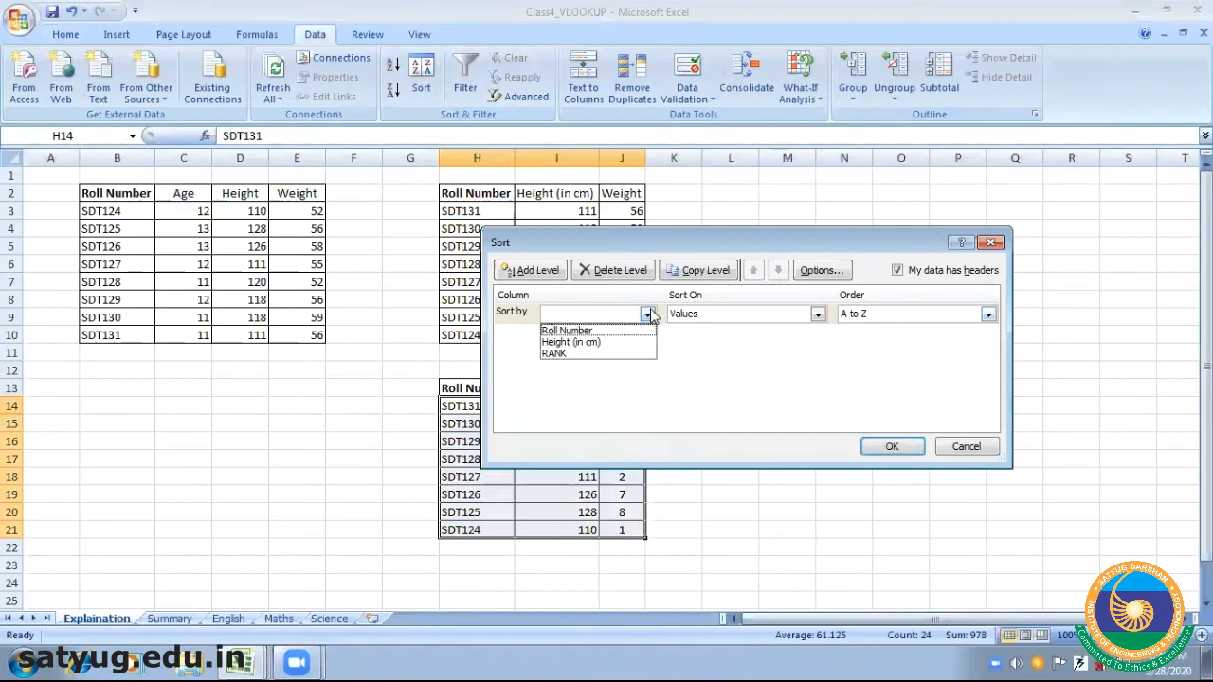
left_click(571, 356)
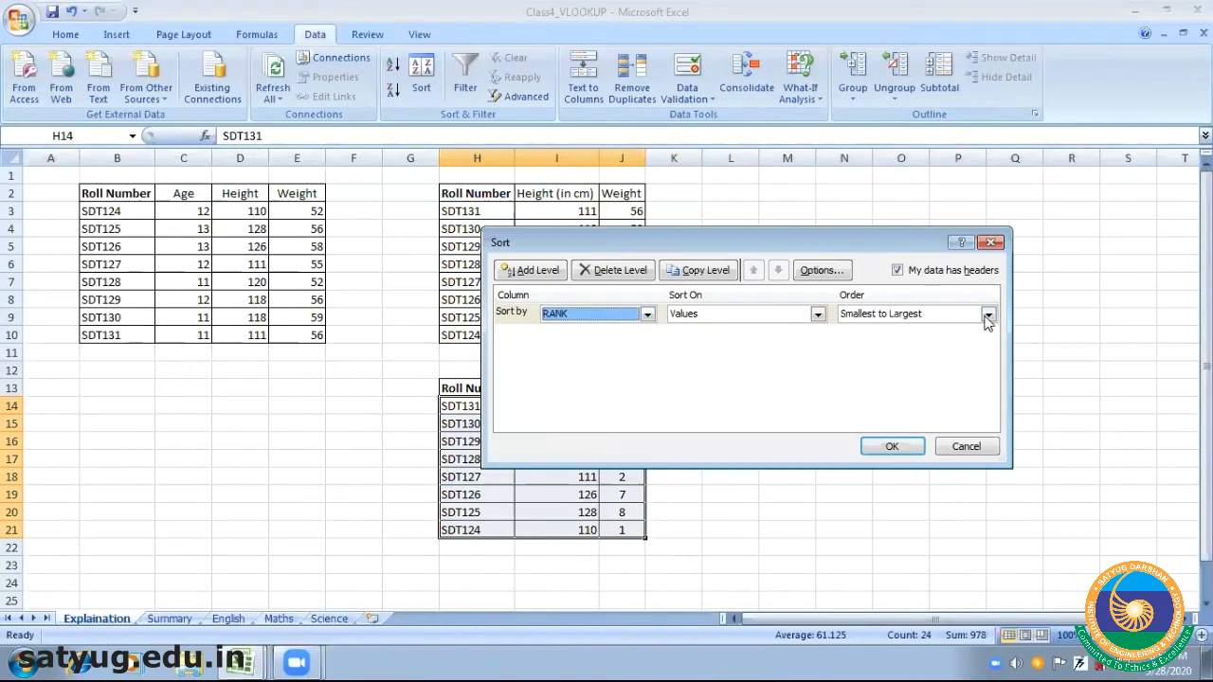
left_click(893, 446)
left_click(779, 490)
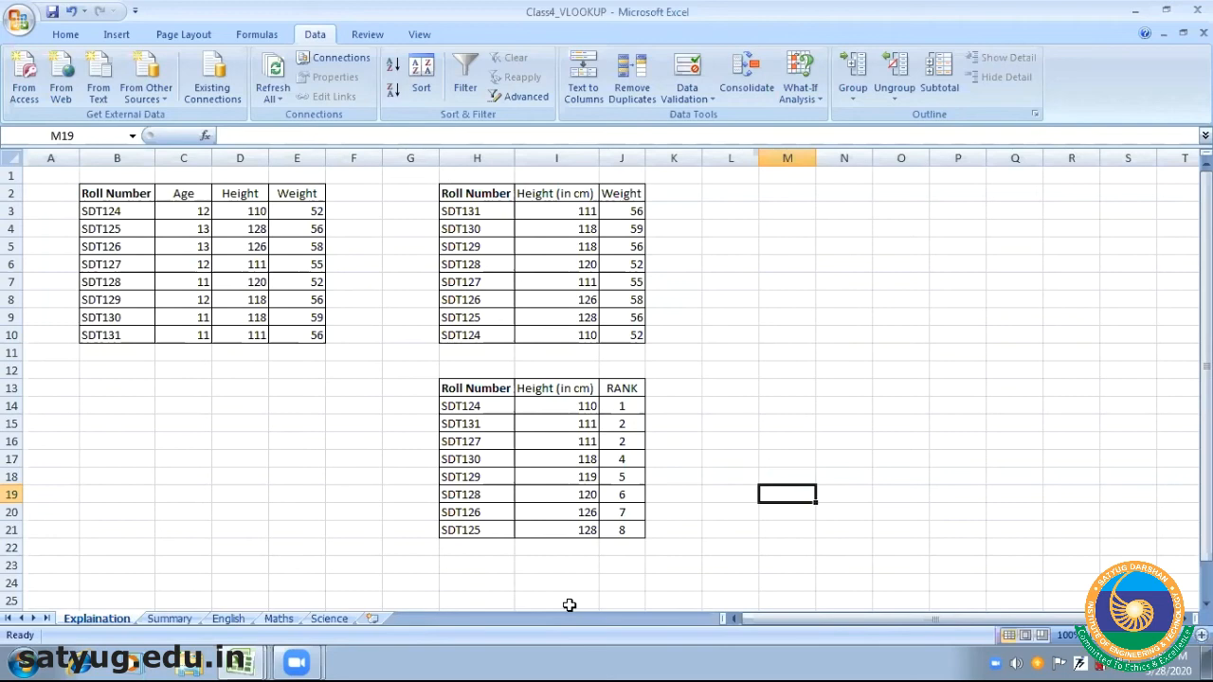
Change the order argument of the RANK formula in J14 to 0 for descending ranking
left_click(620, 406)
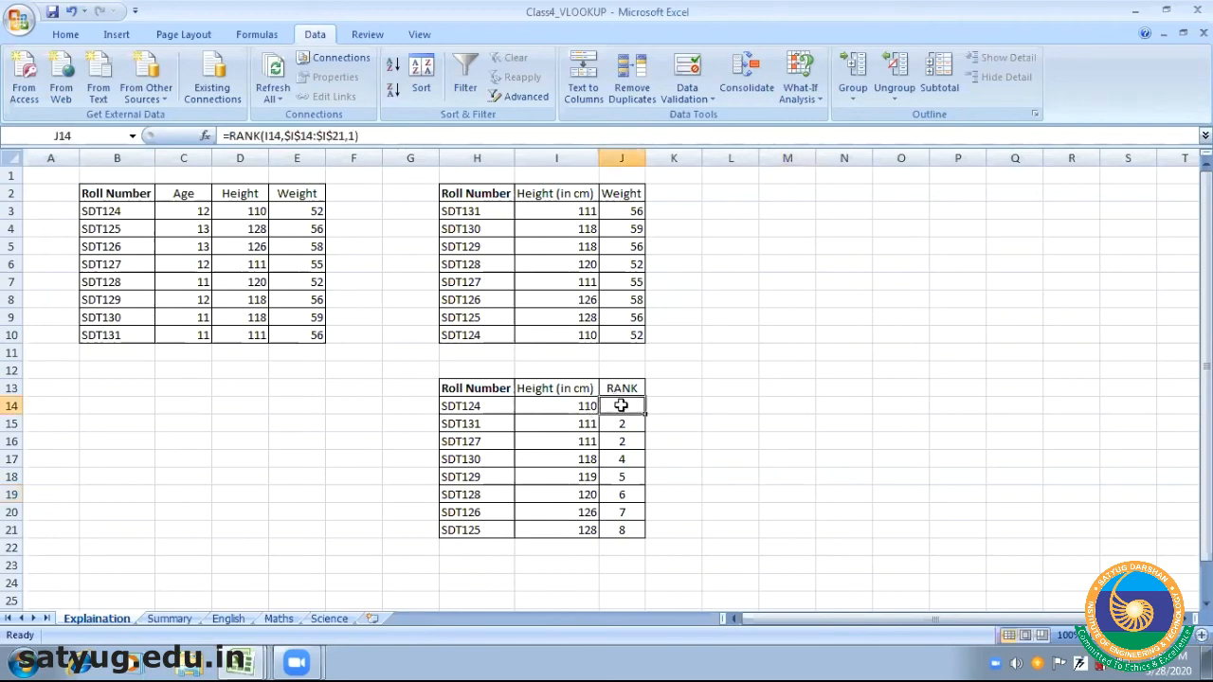
left_click(356, 137)
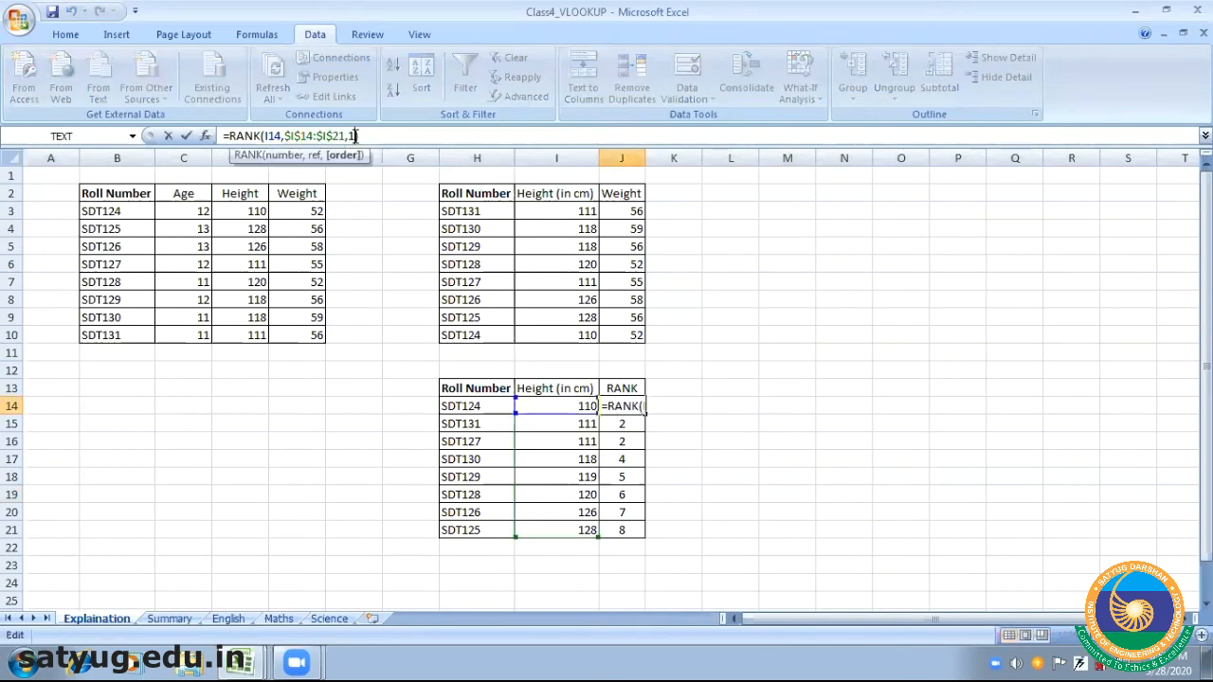
key("BackSpace")
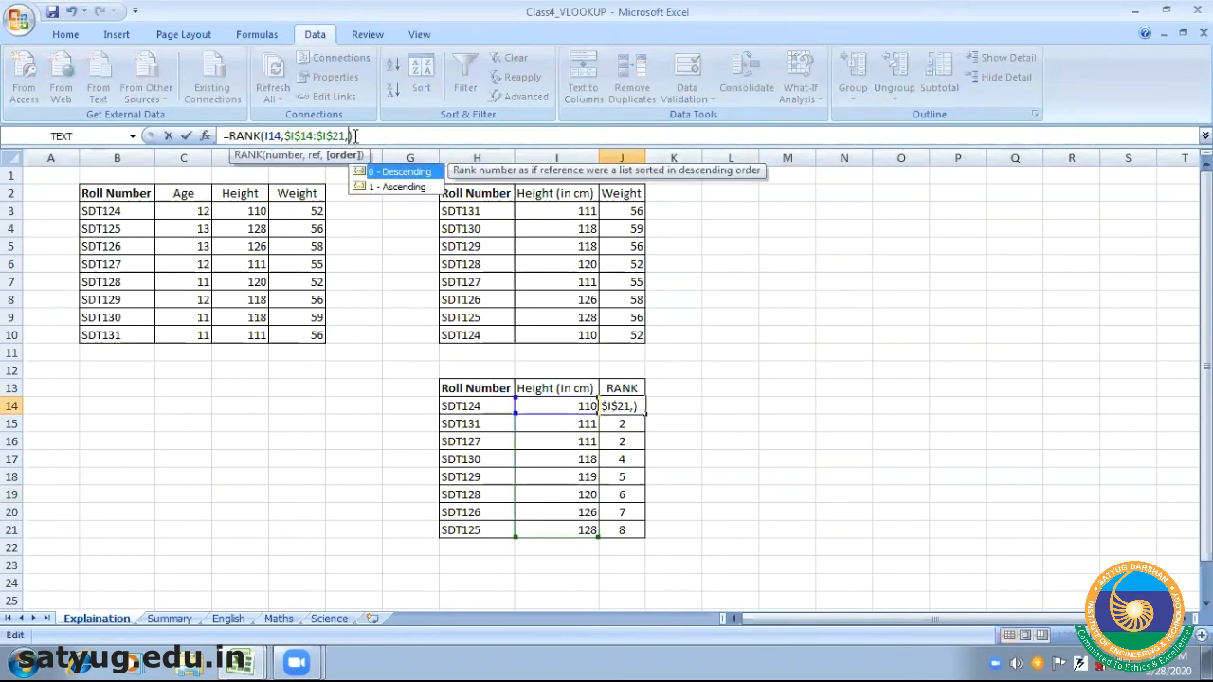
type("0")
key("Return")
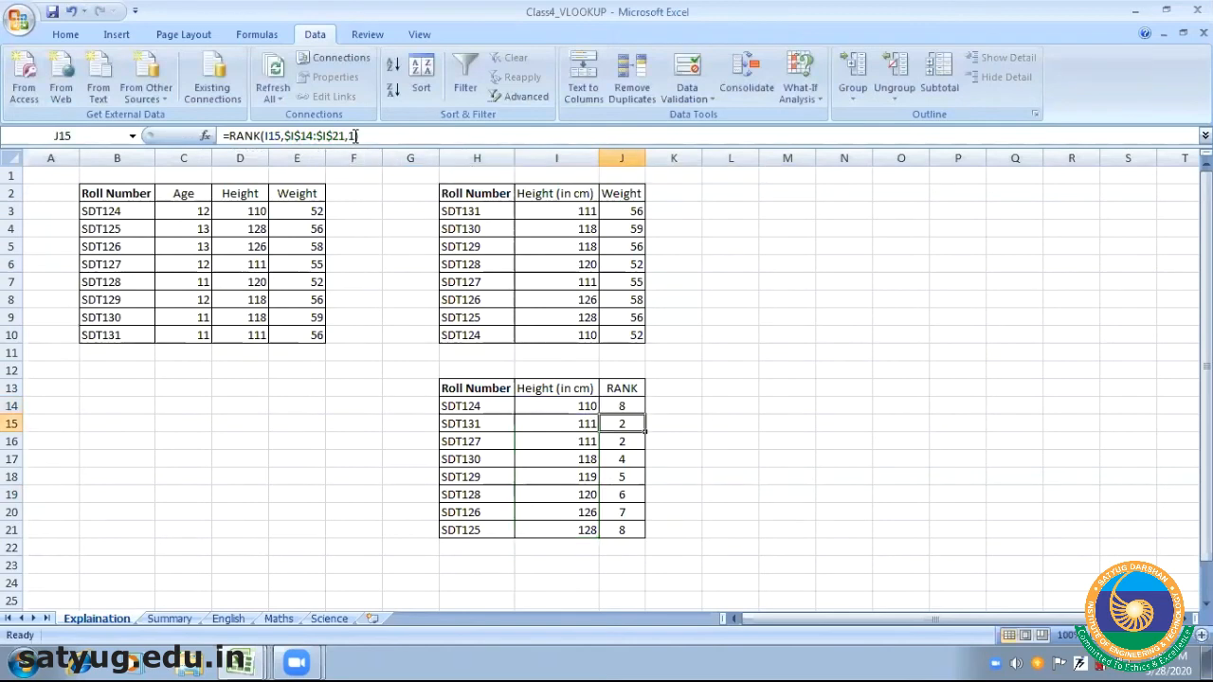
Copy the descending RANK formula from J14 down through J21
left_click(624, 405)
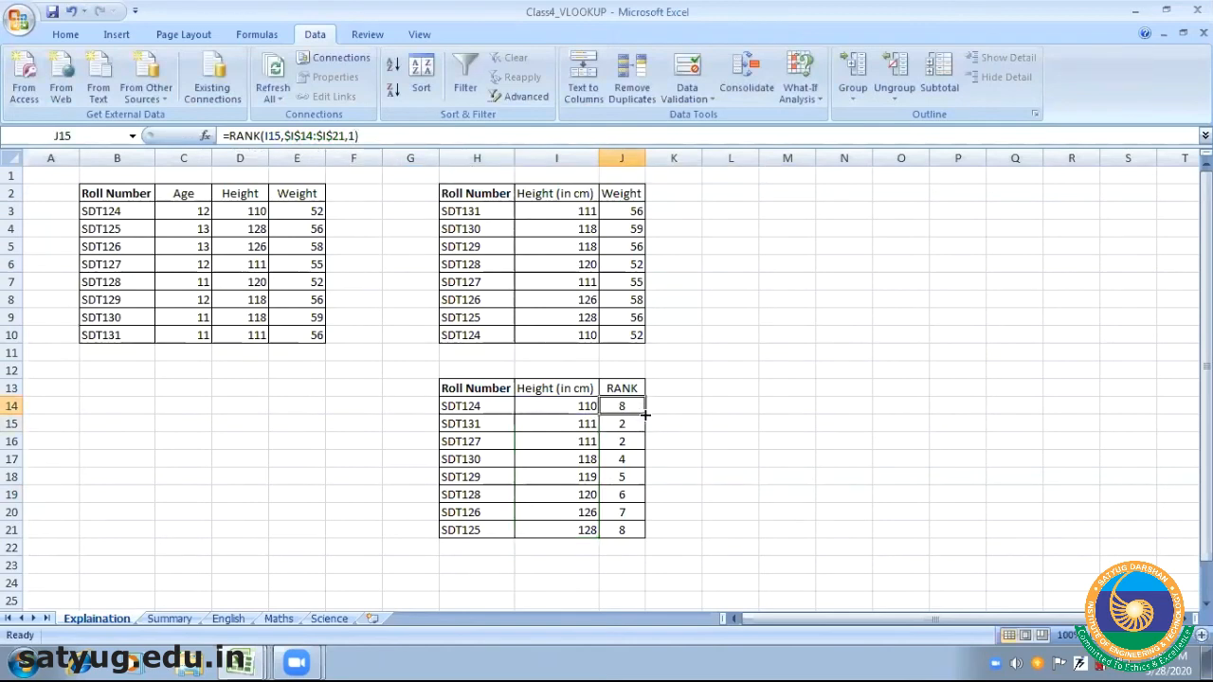
double_click(646, 414)
left_click(742, 492)
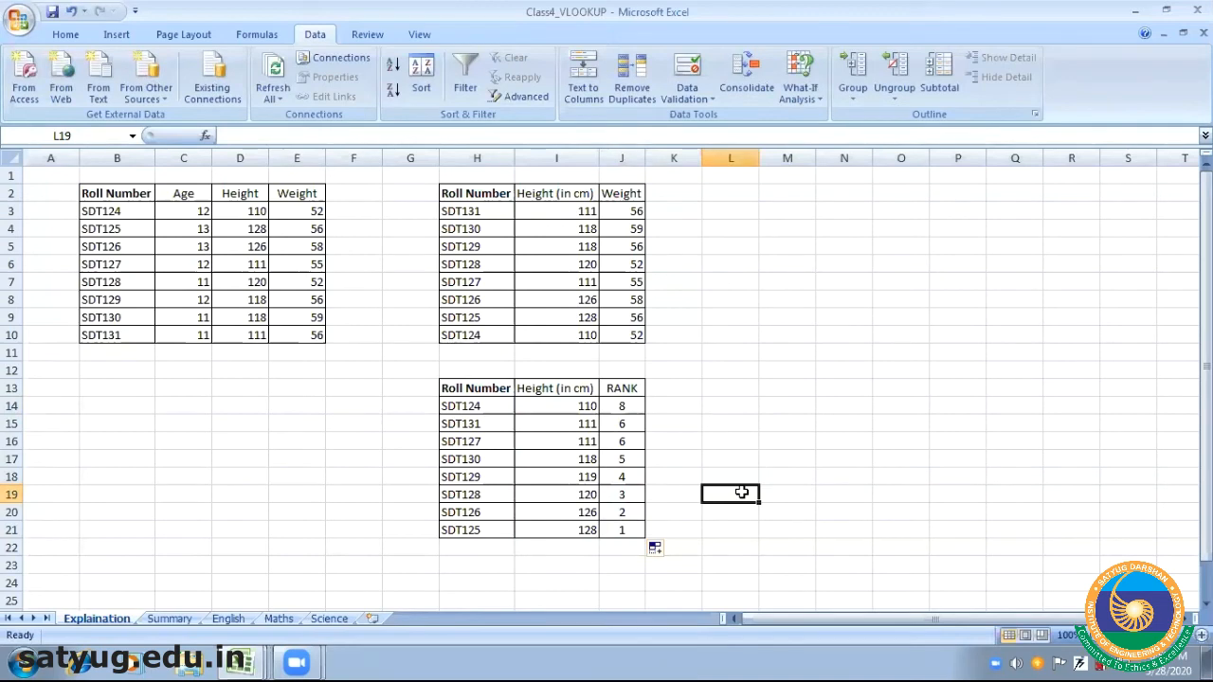
Sort the table rows H14:J21 by RANK values, largest to smallest
left_click(477, 392)
left_click_drag(476, 400, 622, 530)
left_click(421, 80)
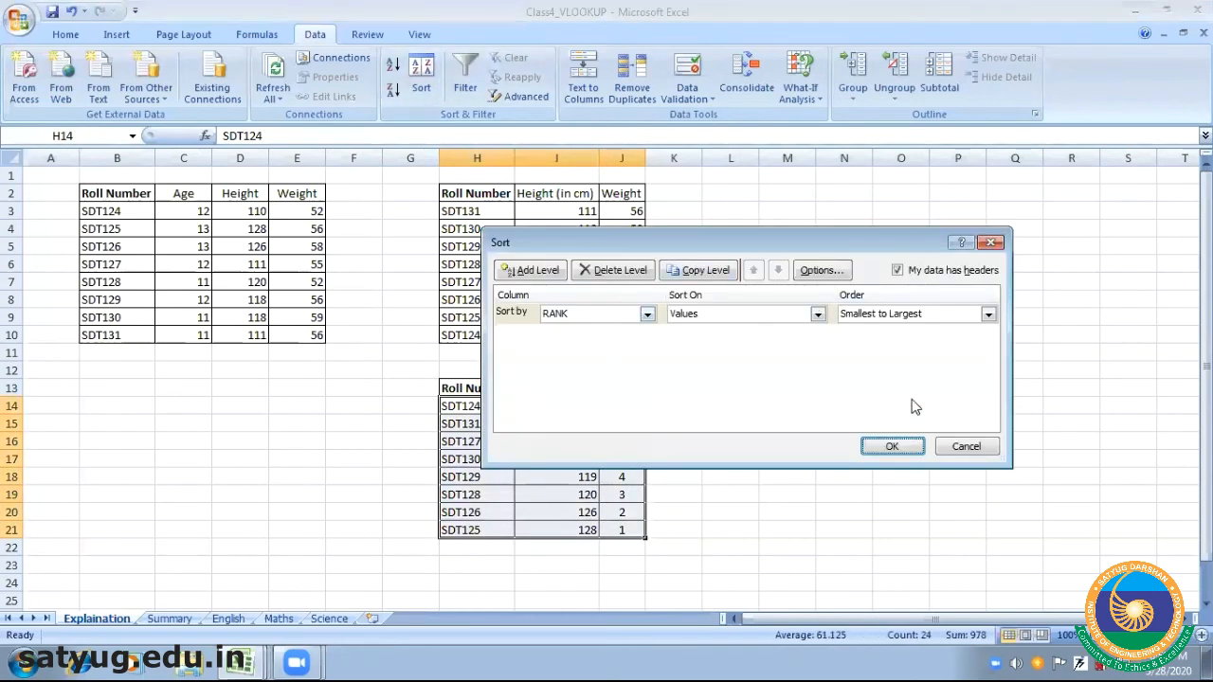
left_click(990, 314)
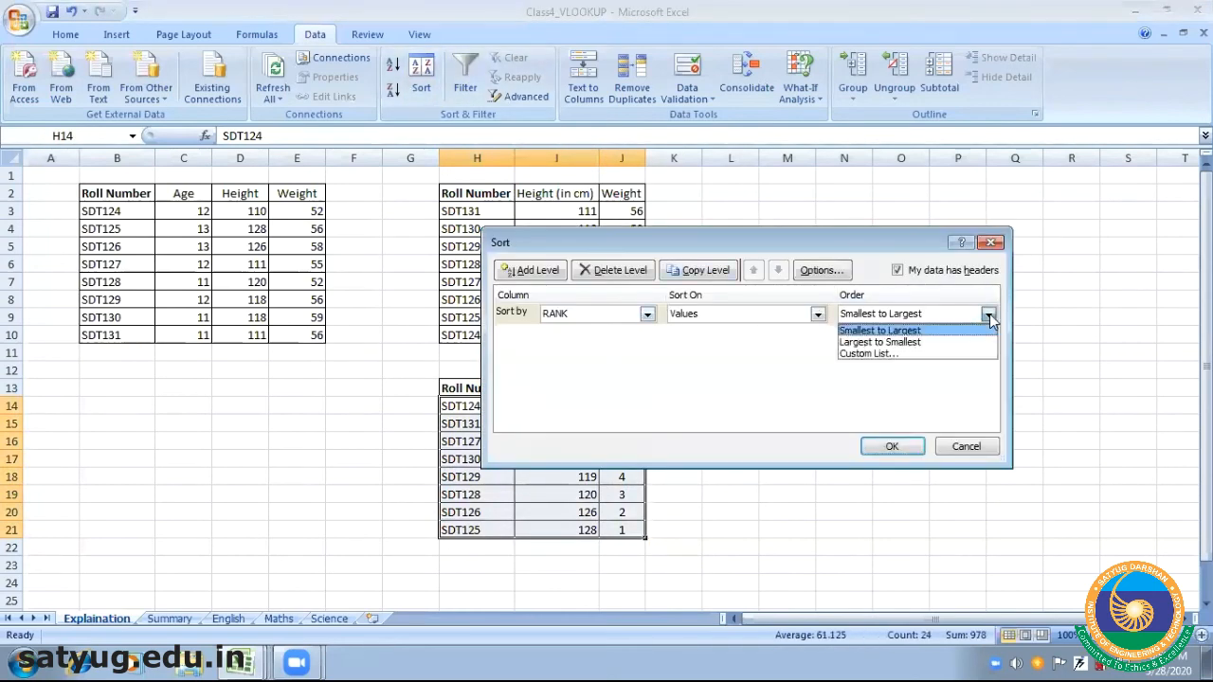
left_click(879, 343)
left_click(887, 446)
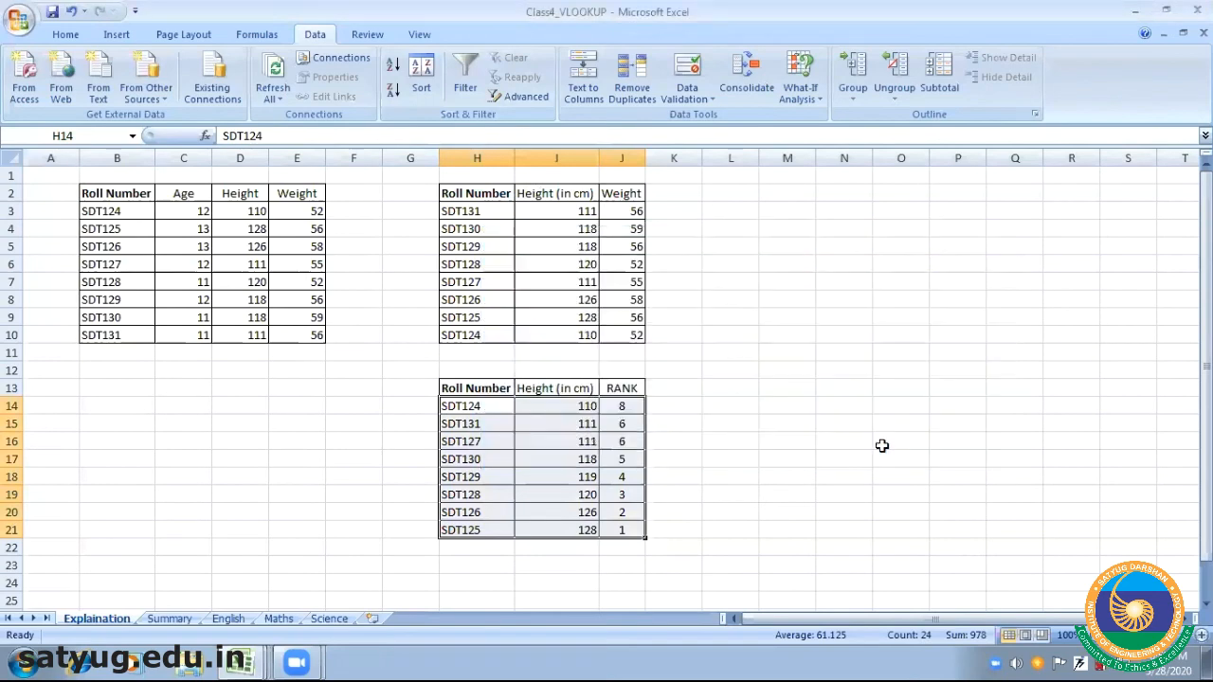
Re-sort the Height and RANK table rows by RANK values with the order Smallest to Largest
left_click(417, 87)
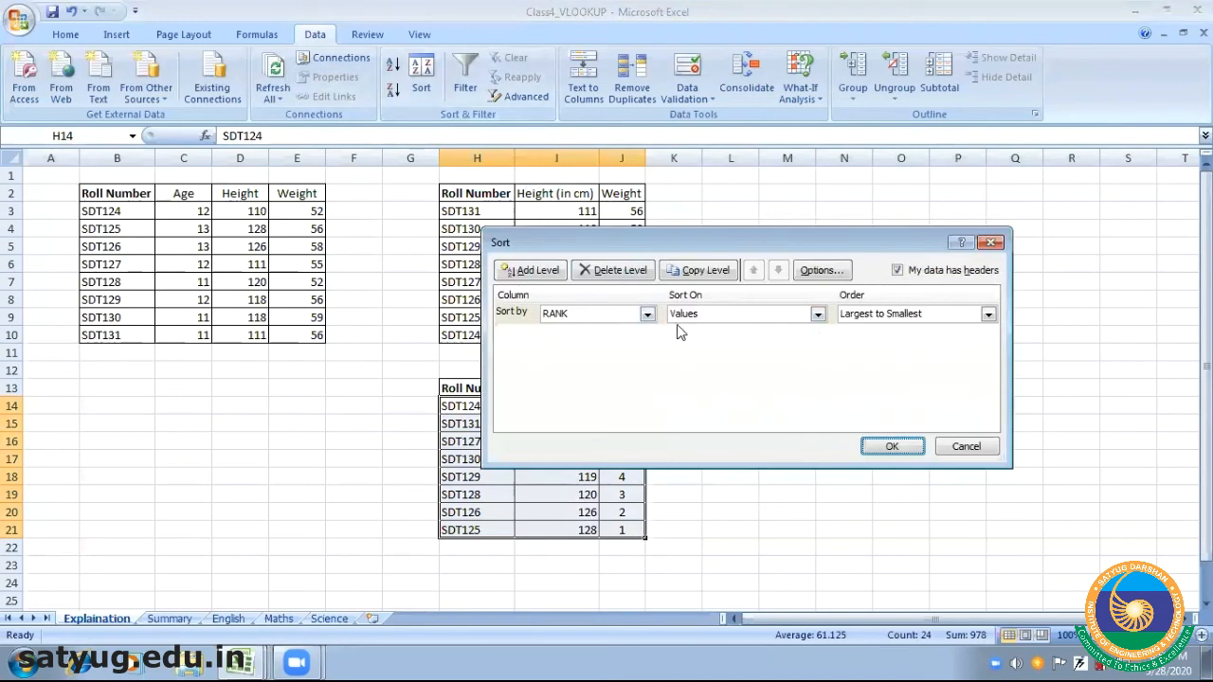
left_click(989, 314)
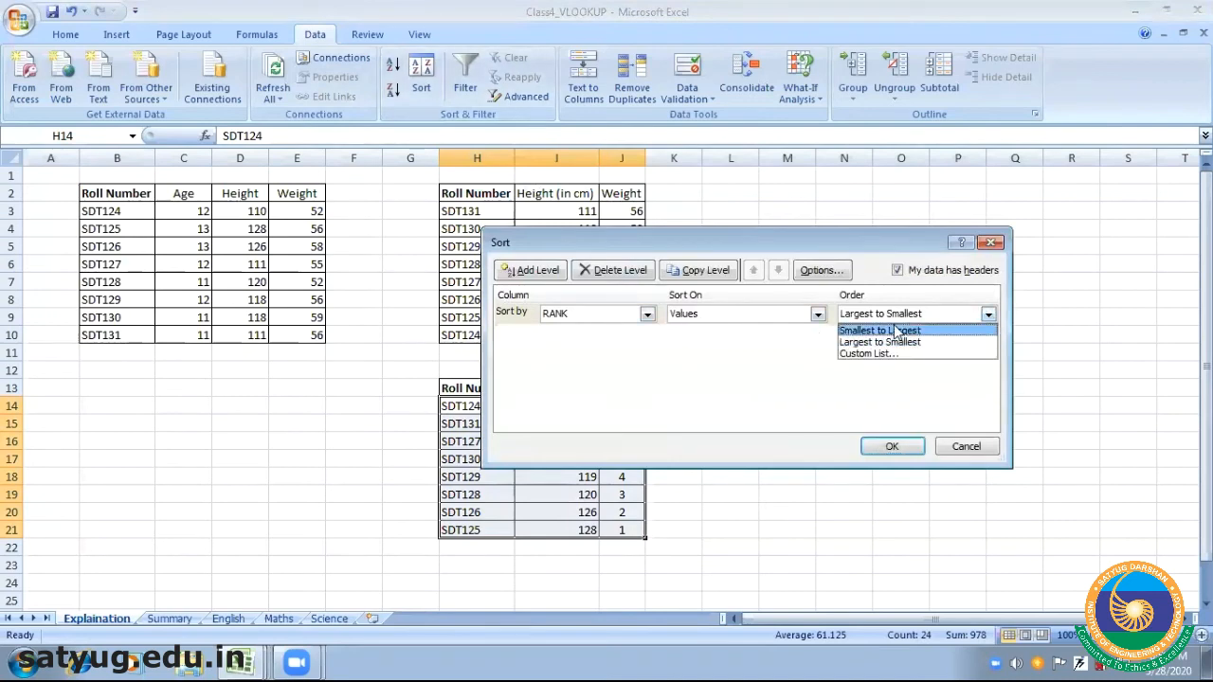
left_click(895, 329)
left_click(886, 447)
left_click(787, 494)
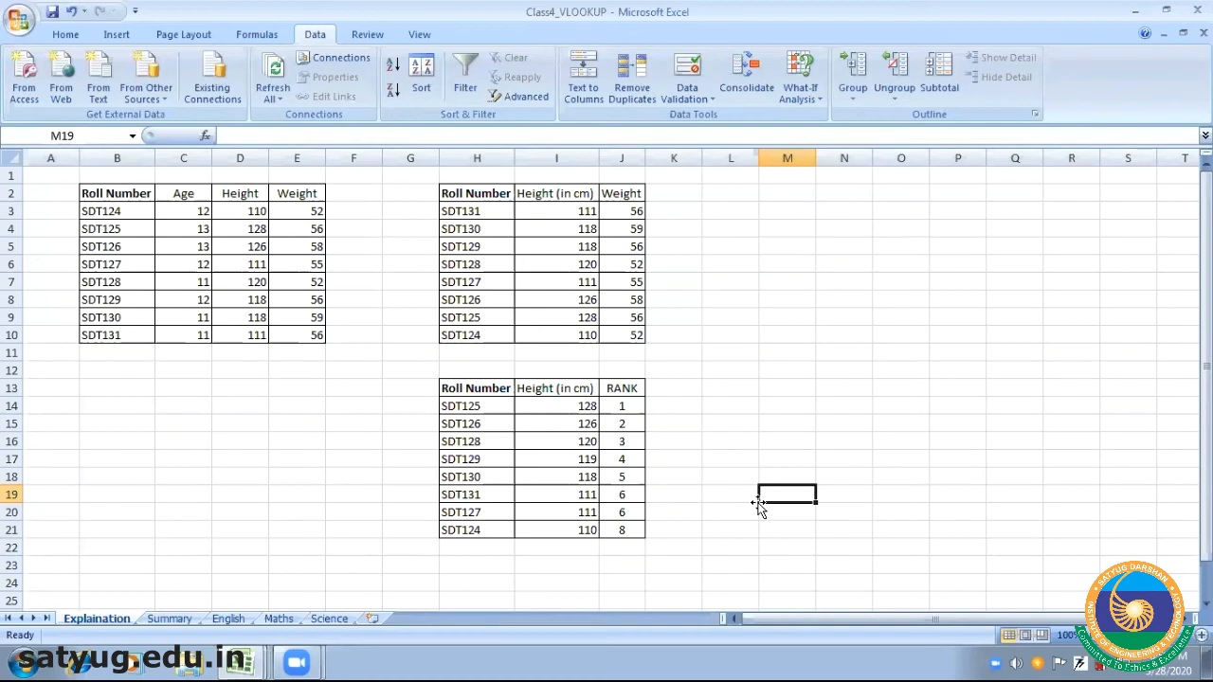
Add a new worksheet after Science and name it pERSONAL DATABASE
left_click(374, 619)
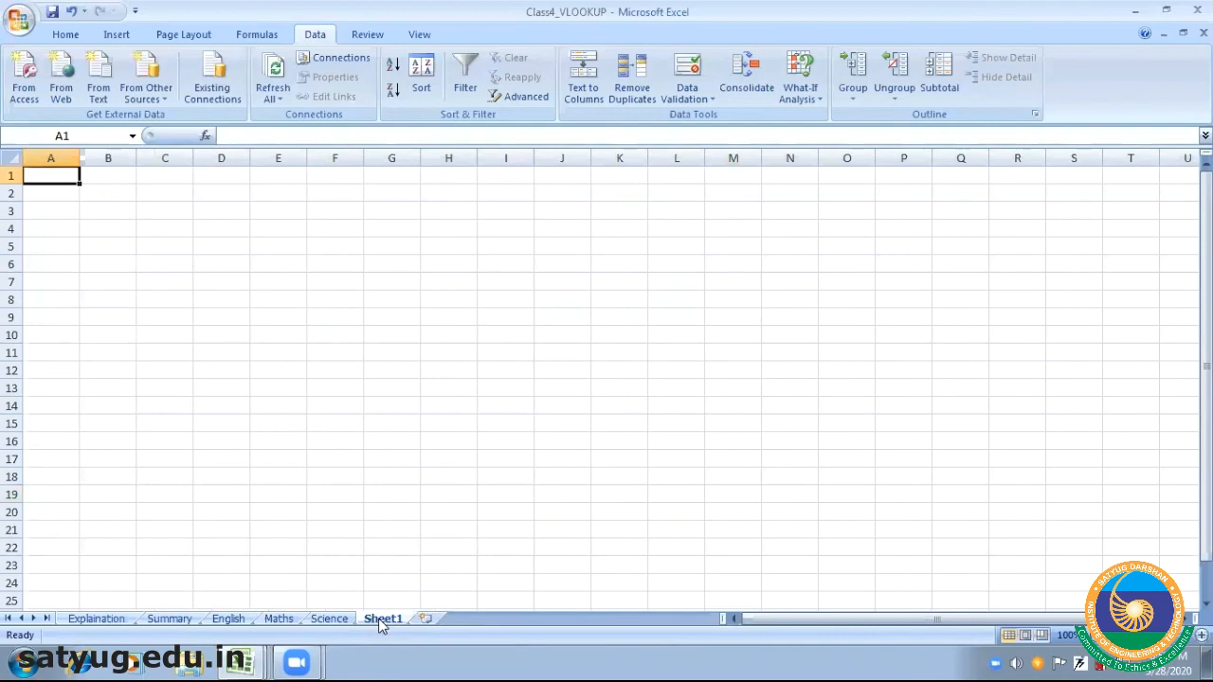
right_click(379, 622)
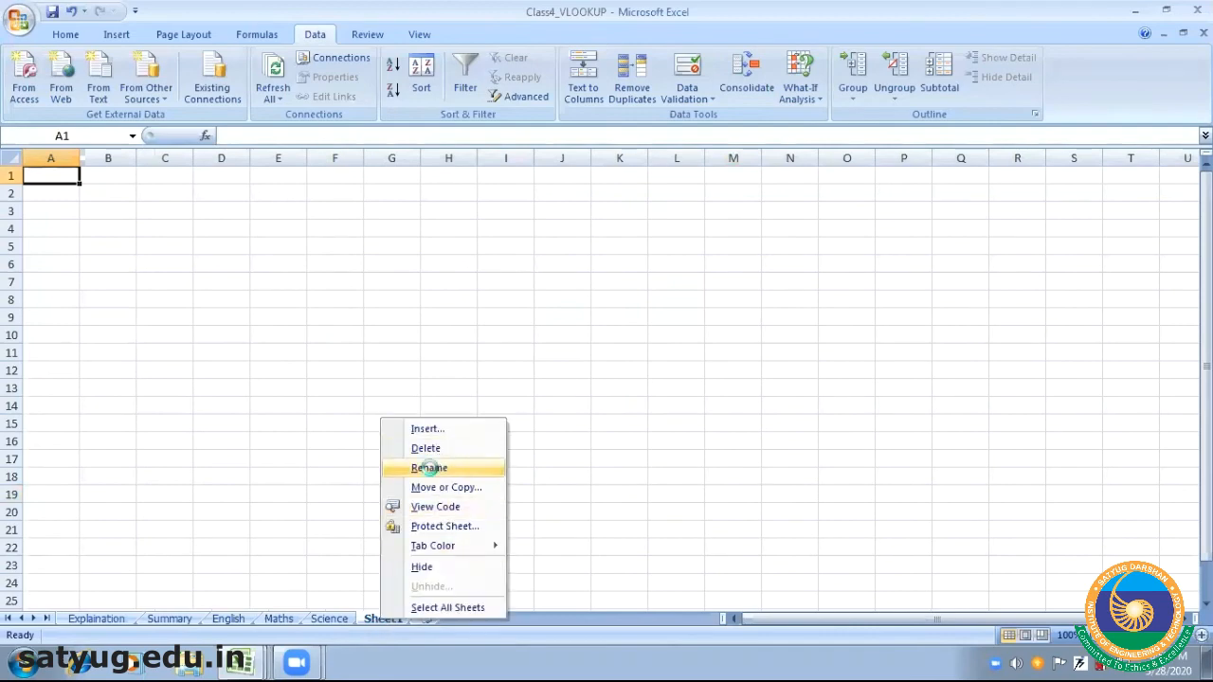
left_click(430, 468)
type("pERSONA")
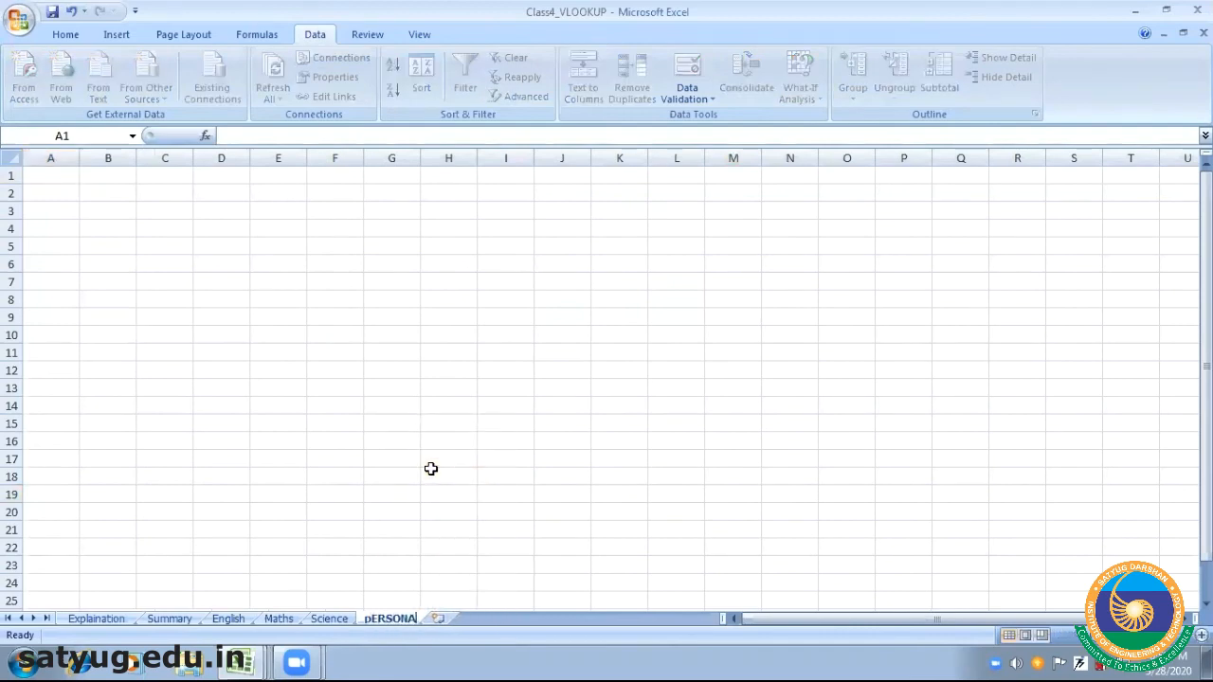
type("L DATABASE")
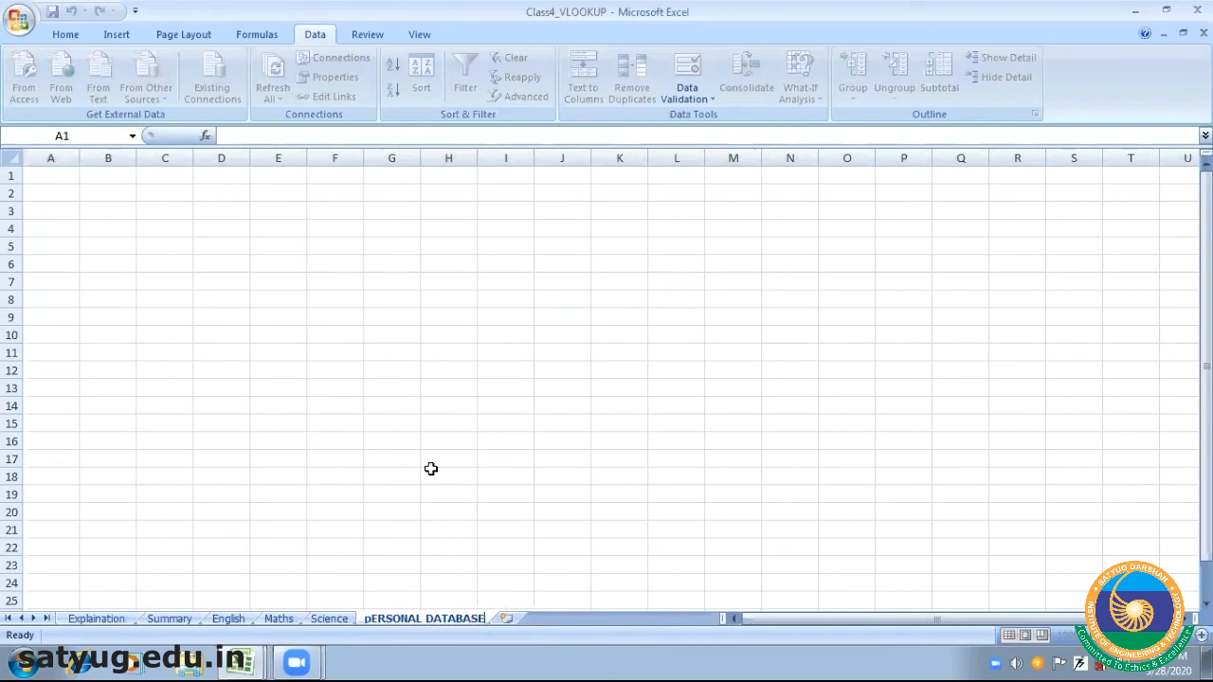
left_click(487, 564)
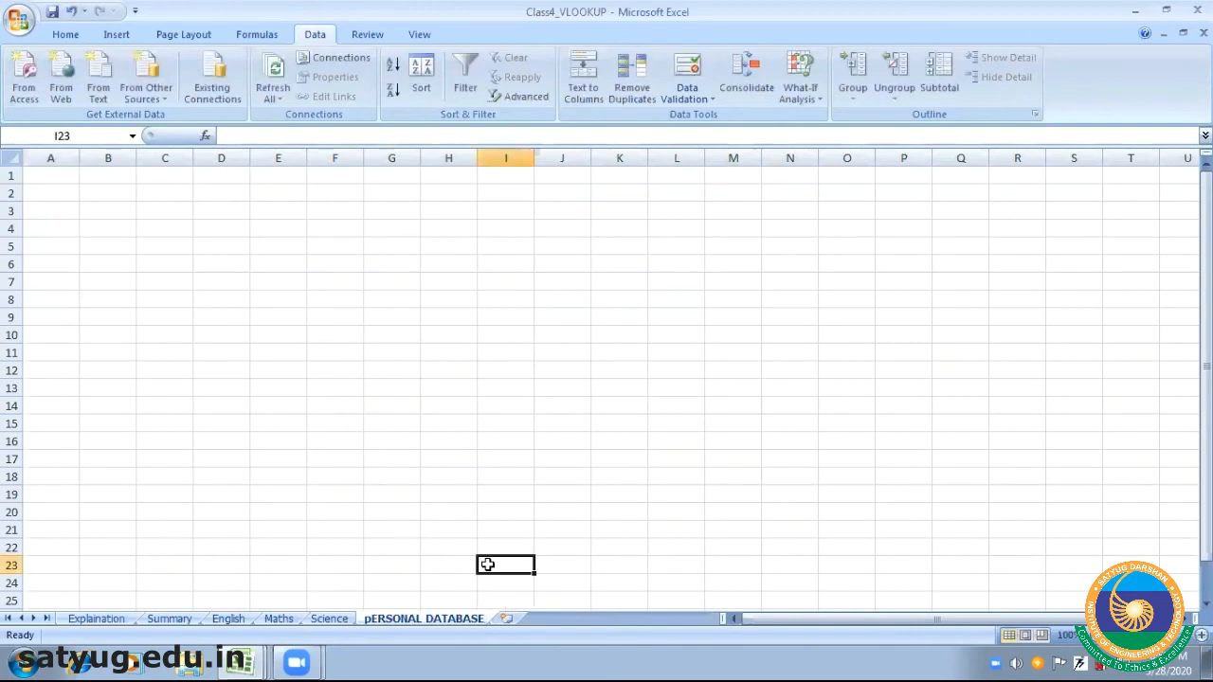
Correct the capitalization of the new worksheet's name to Personal Database
right_click(452, 622)
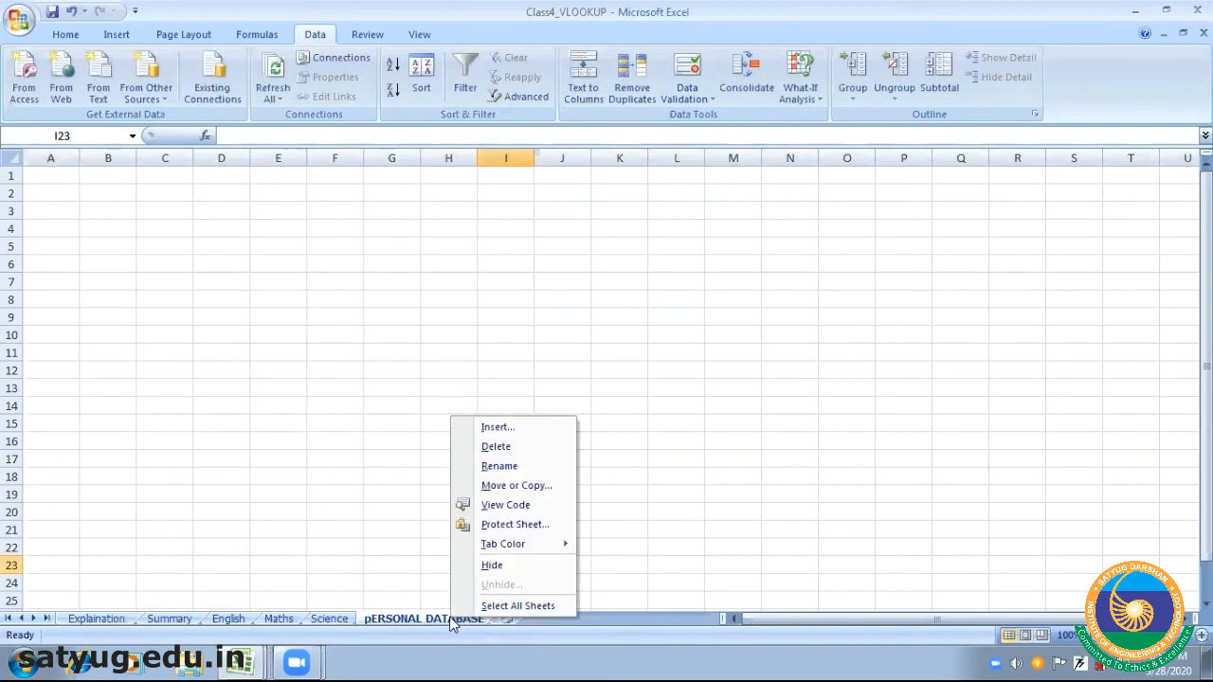
left_click(493, 469)
type("Pe")
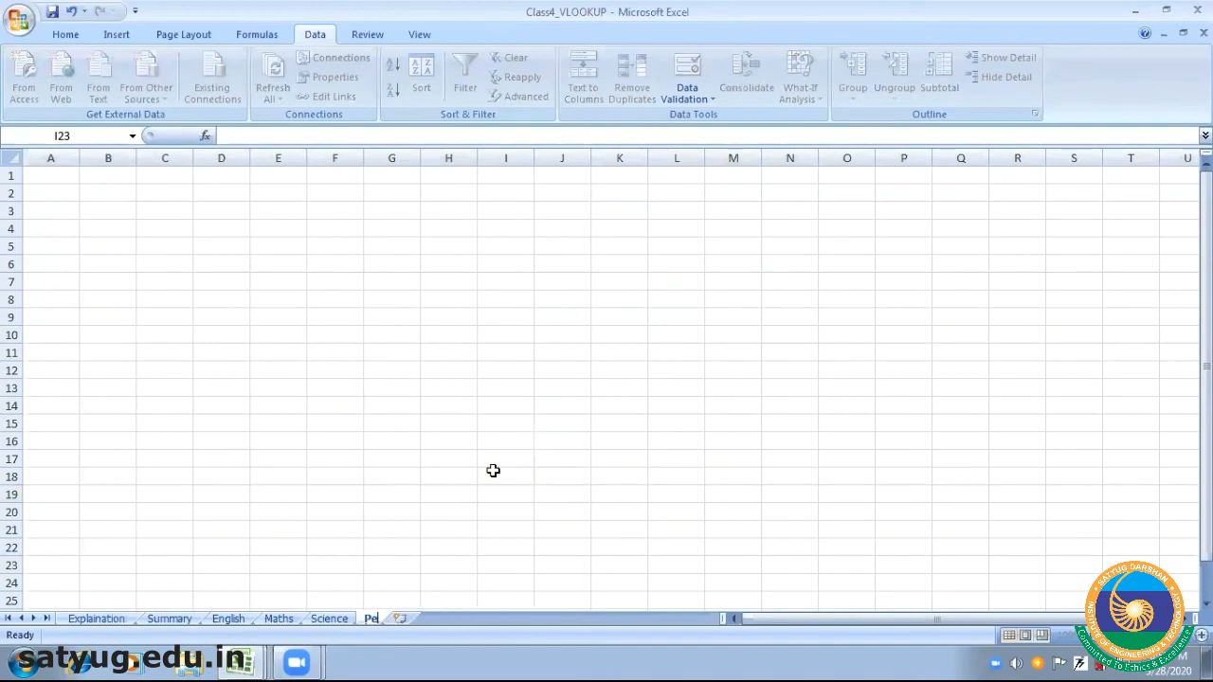
type("rsonal Database")
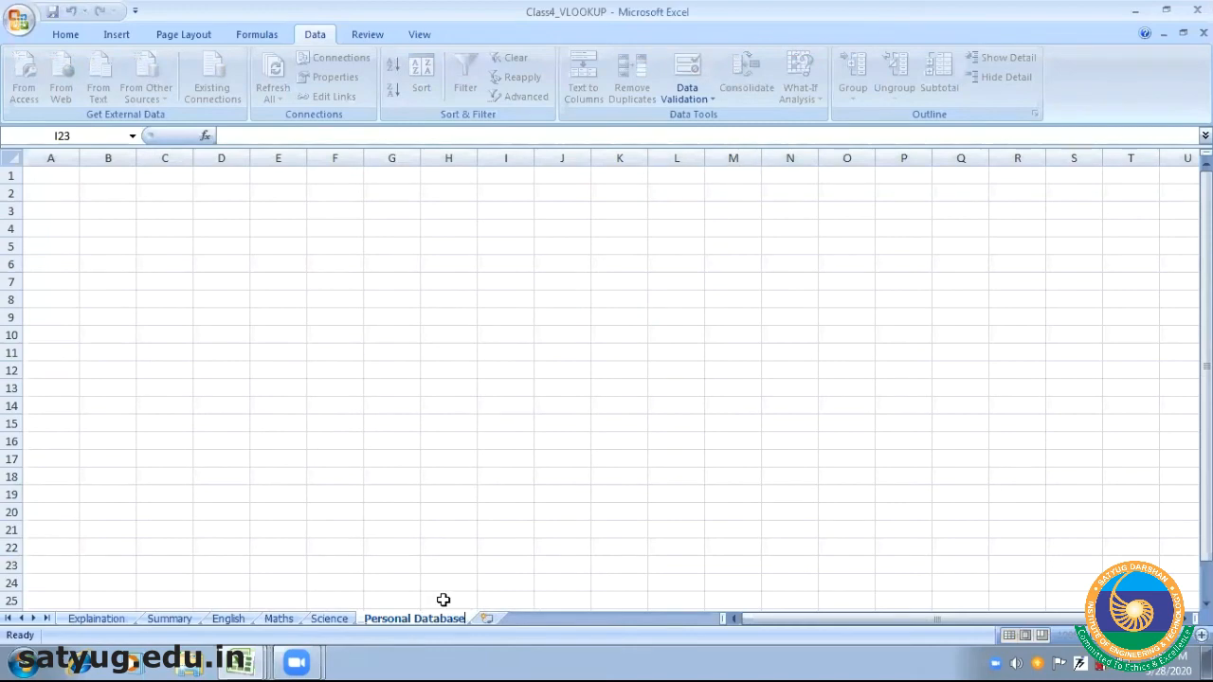
Add a new worksheet after Personal Database and enter Academic in cell A1
left_click(486, 619)
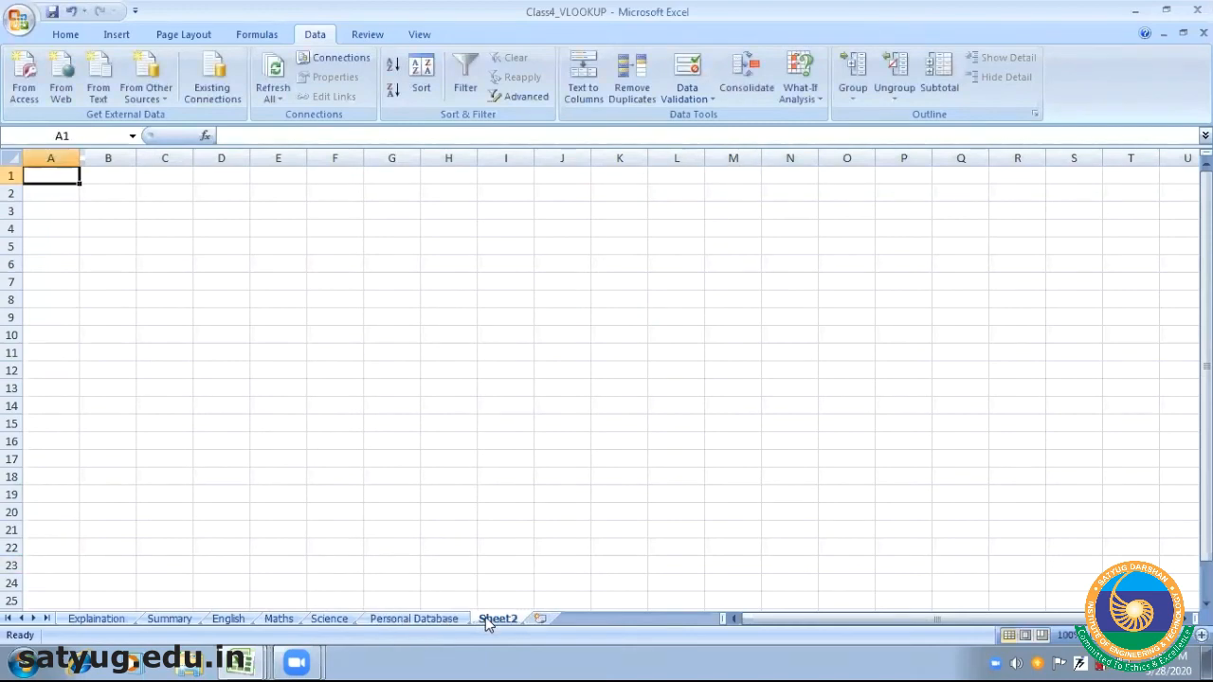
type("Aca")
type("demic")
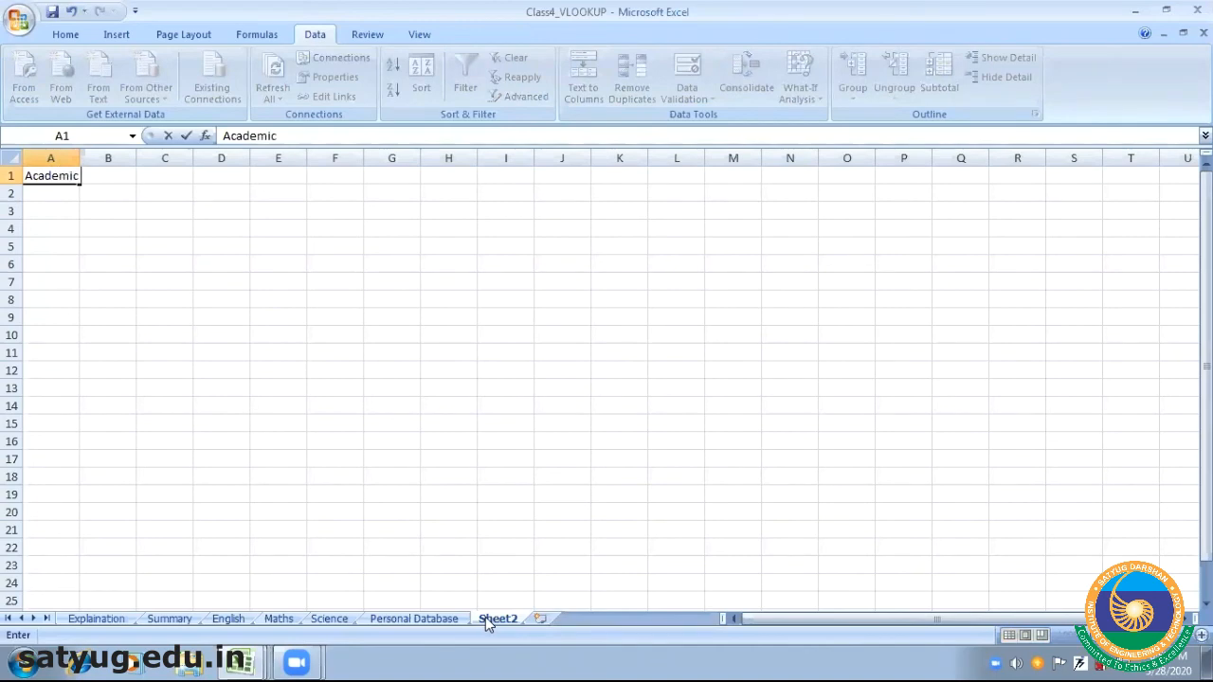
Rename Sheet2 as Academic Performance
right_click(487, 621)
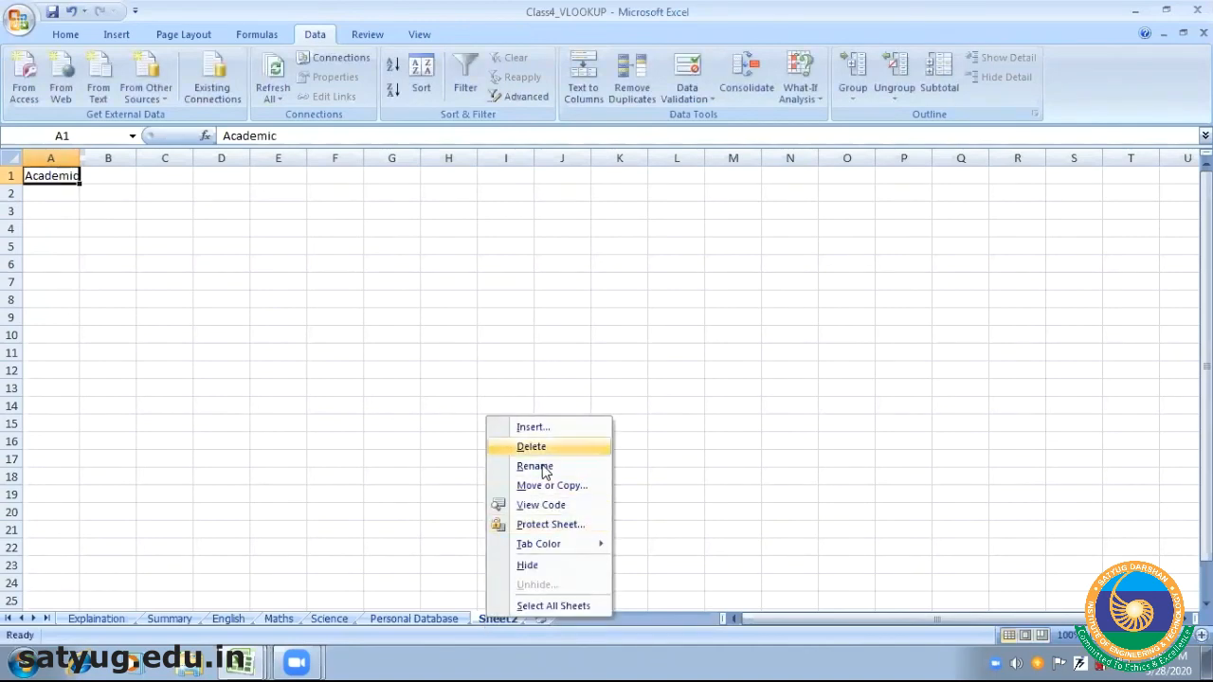
left_click(545, 465)
type("Avad")
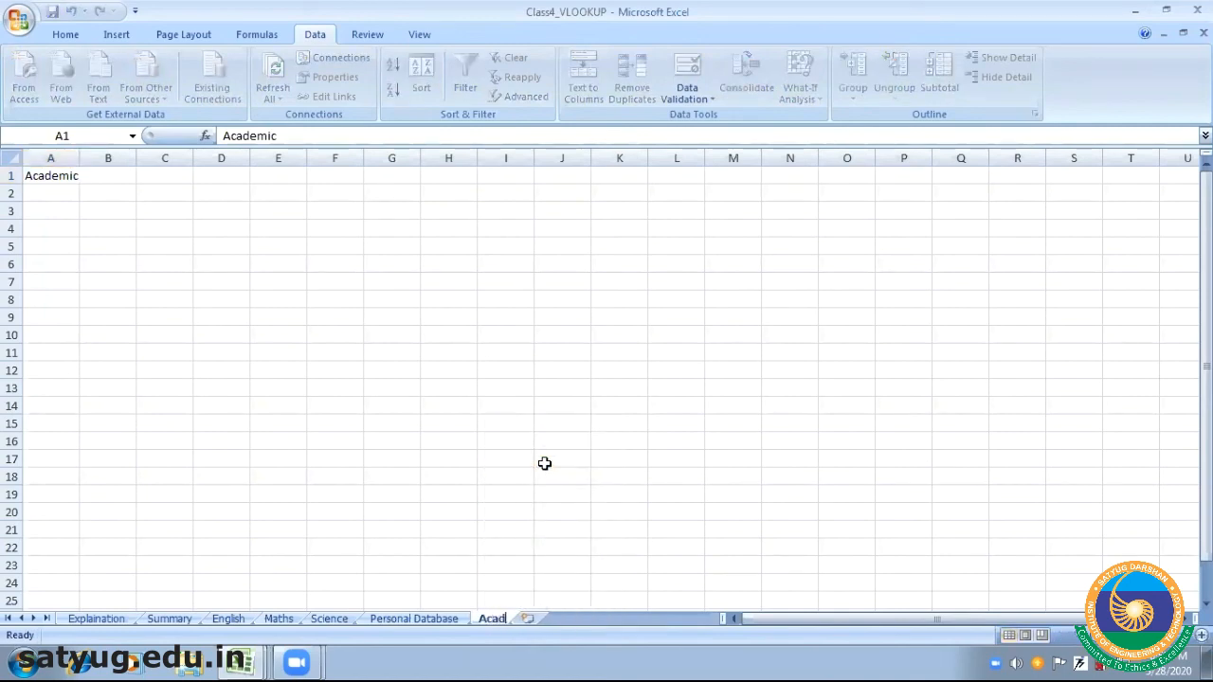
type("emic Performance")
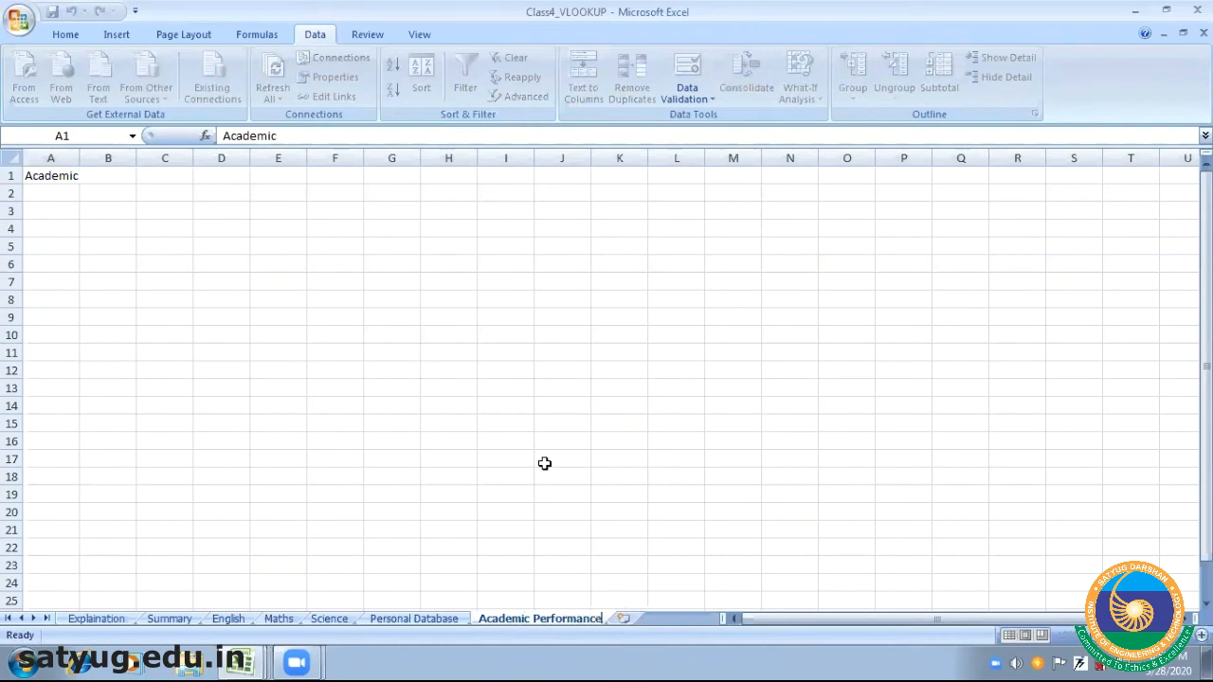
key("Return")
Add a new worksheet after Academic Performance and name it Attendance Records
left_click(626, 619)
right_click(626, 619)
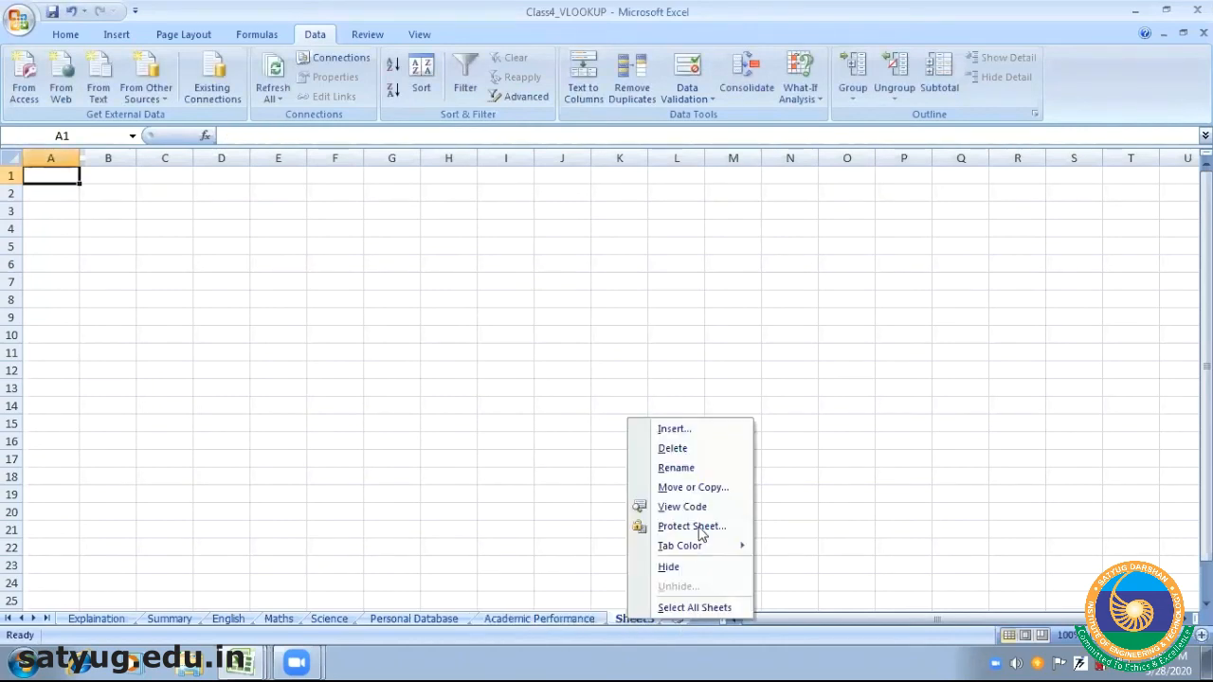
left_click(680, 468)
type("Attendance Records")
left_click(664, 527)
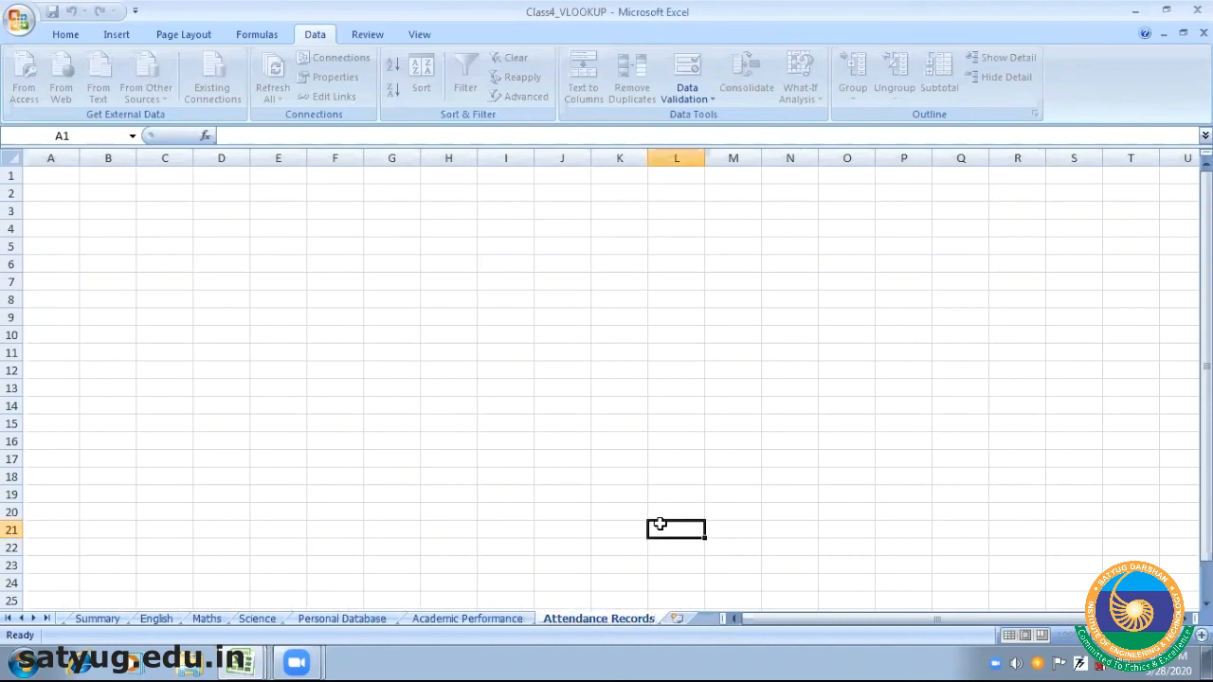
Copy the roll numbers SDT124 to SDT138 in cells A3:A17 of the Summary sheet
left_click(346, 621)
left_click(97, 619)
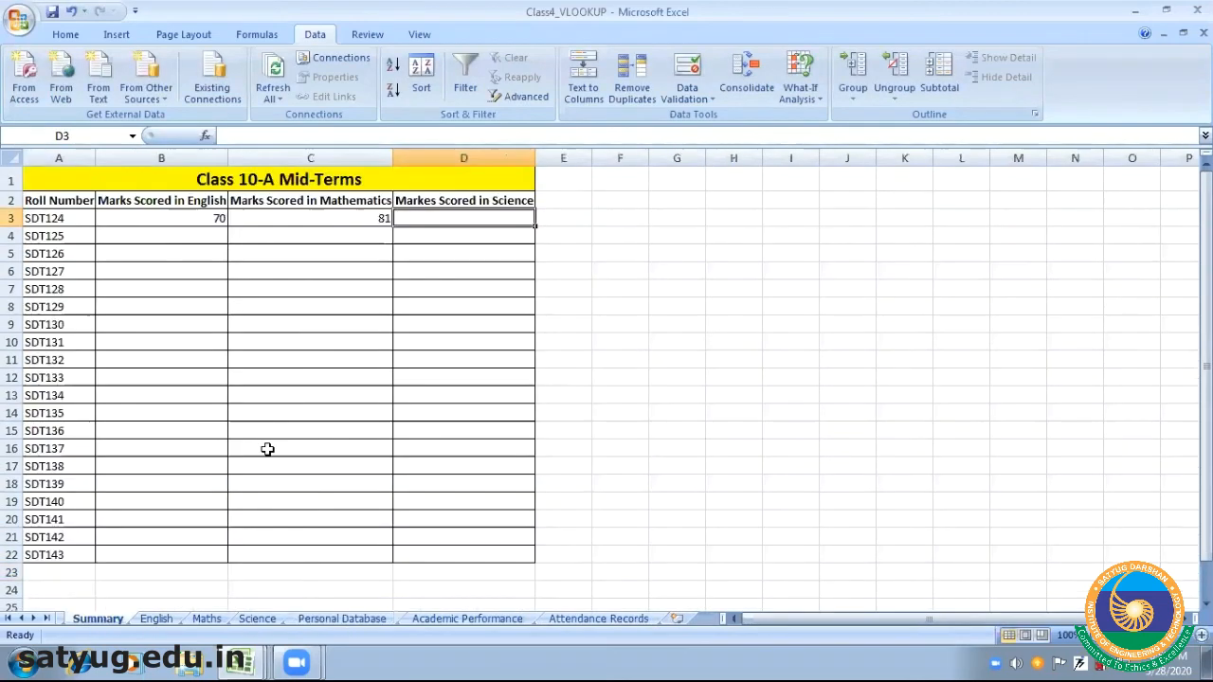
left_click(59, 219)
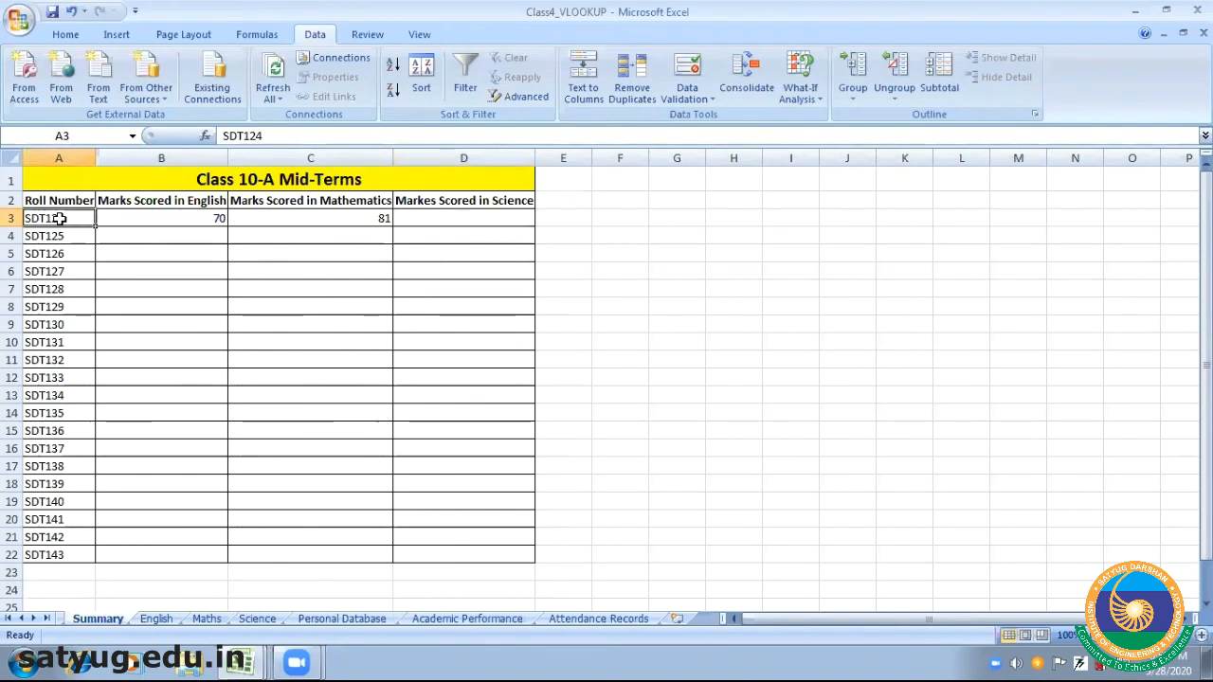
key("shift+Down")
key("shift+Down")
key("shift+Down")
key("shift+Down")
key("shift+Down")
key("shift+Down")
key("shift+Down")
key("shift+Down")
key("shift+Down")
key("shift+Down")
key("shift+Down")
key("shift+Down")
key("shift+Down")
key("shift+Down")
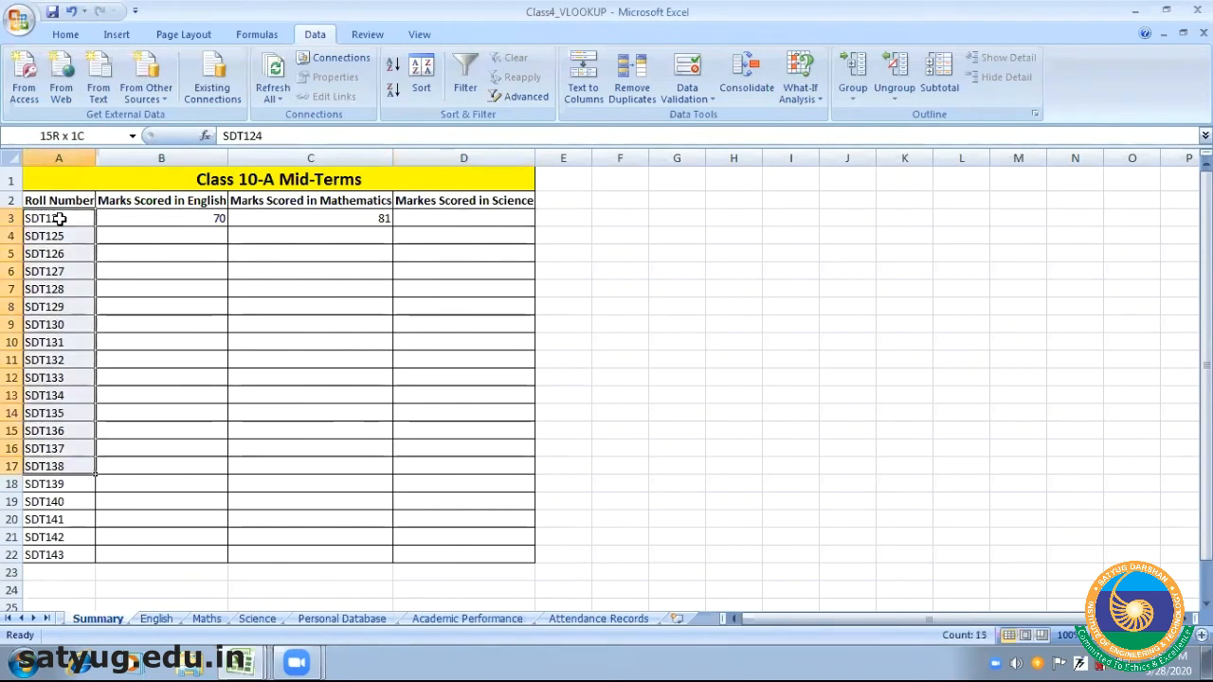
key("ctrl+c")
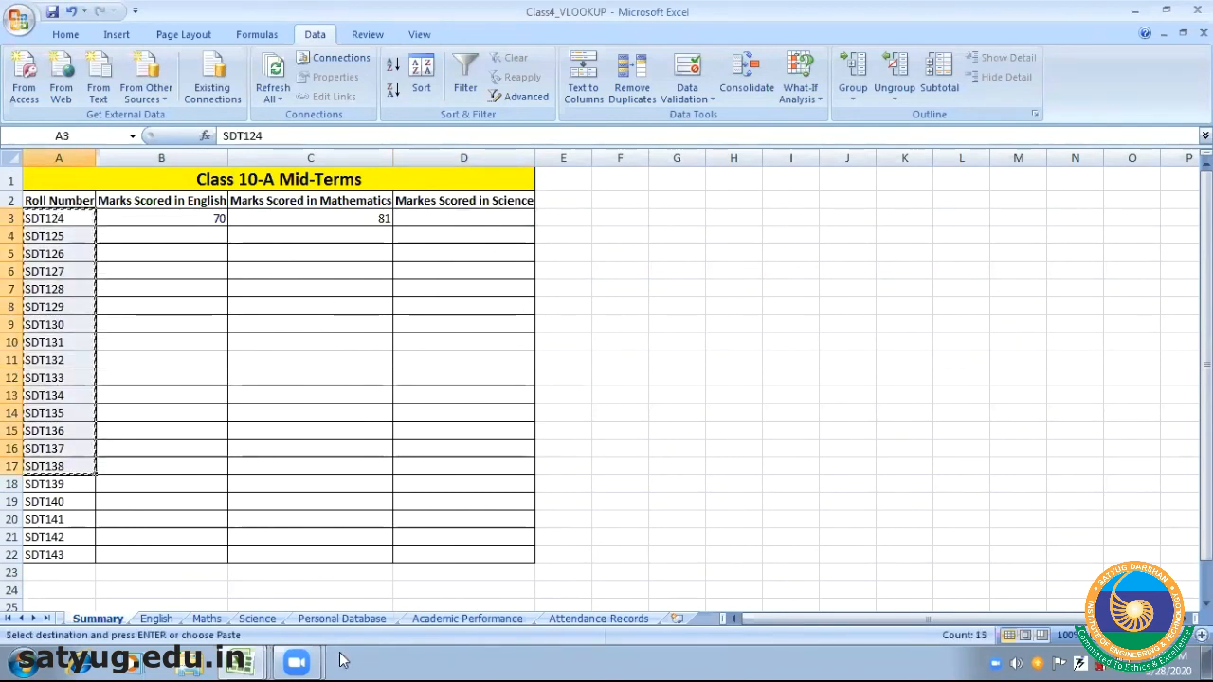
Paste the copied roll numbers into the Personal Database sheet starting at cell A2
left_click(337, 618)
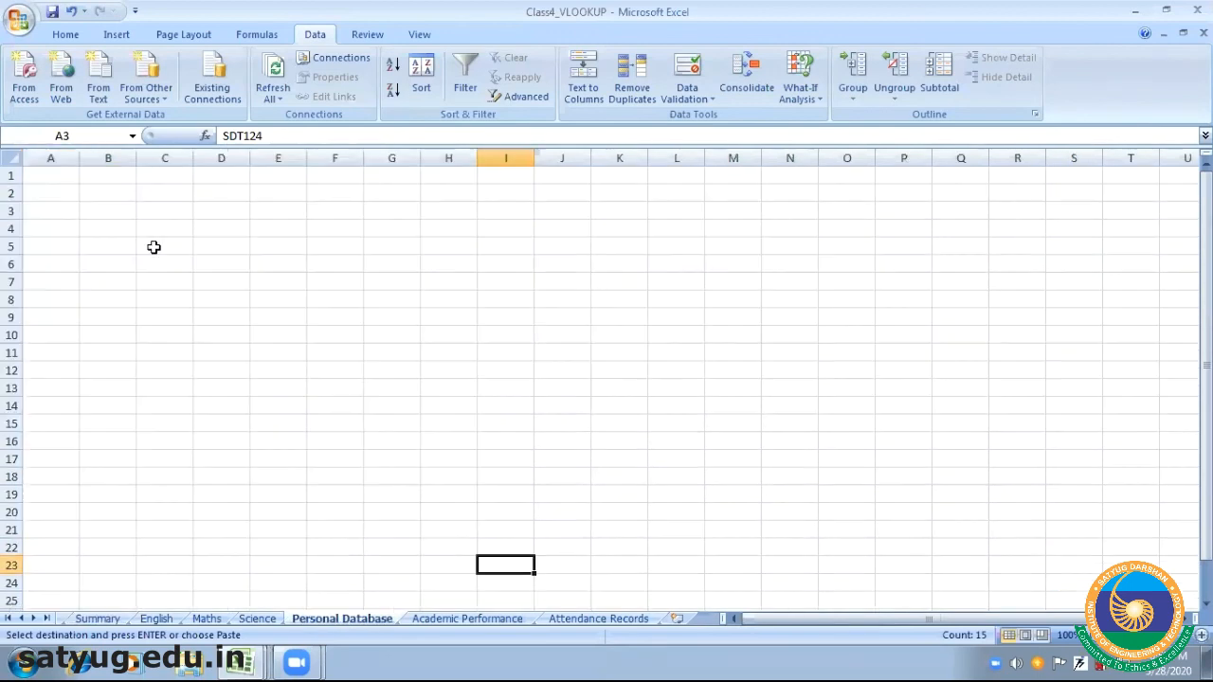
left_click(48, 193)
key("ctrl+v")
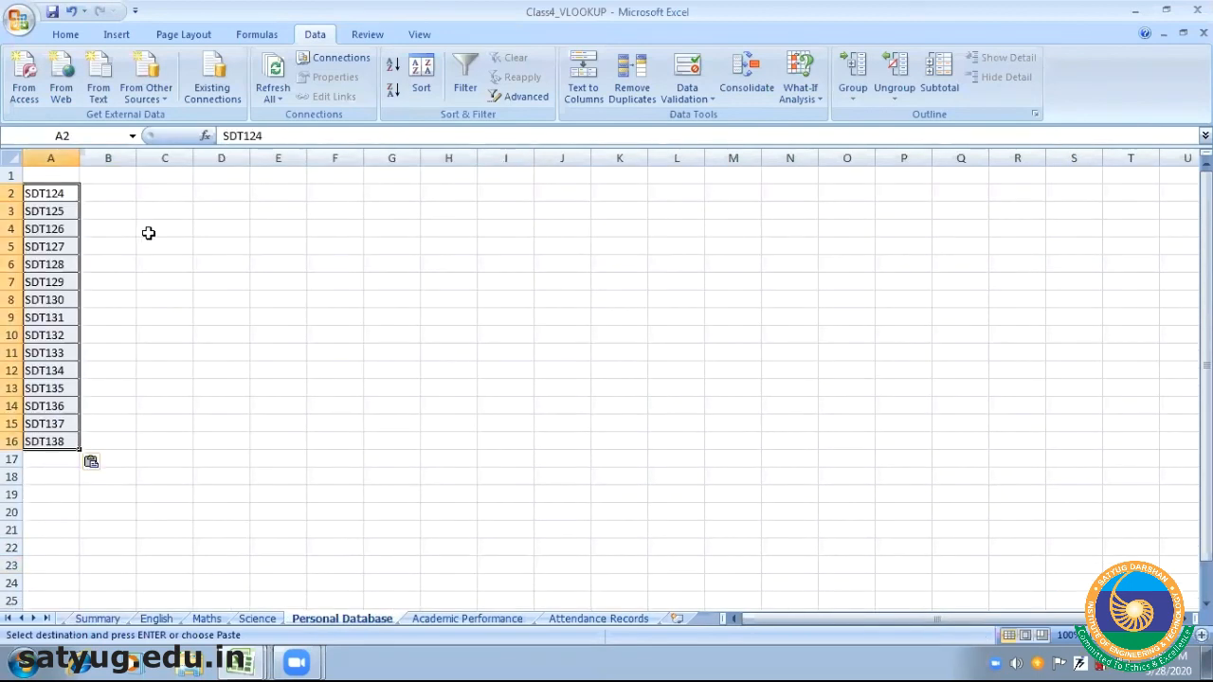
left_click(149, 231)
Enter the column headings Roll Nos. in A1 and Names in B1 of the Personal Database sheet
left_click(58, 174)
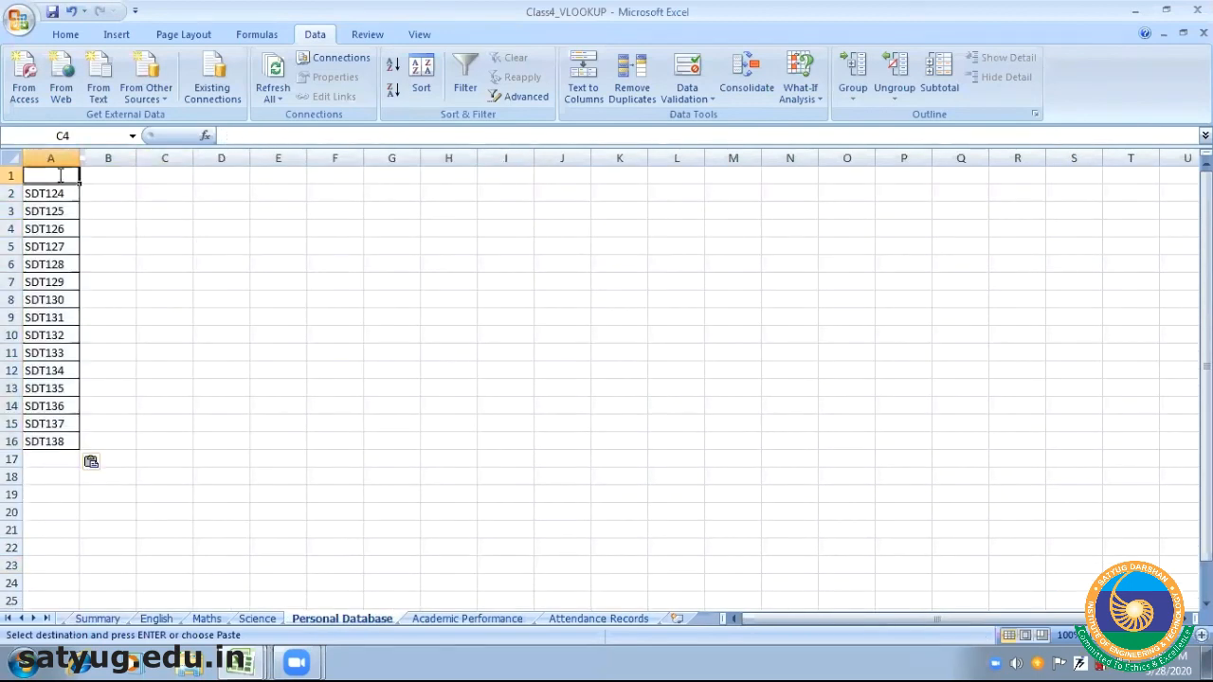
type("Roll Nos")
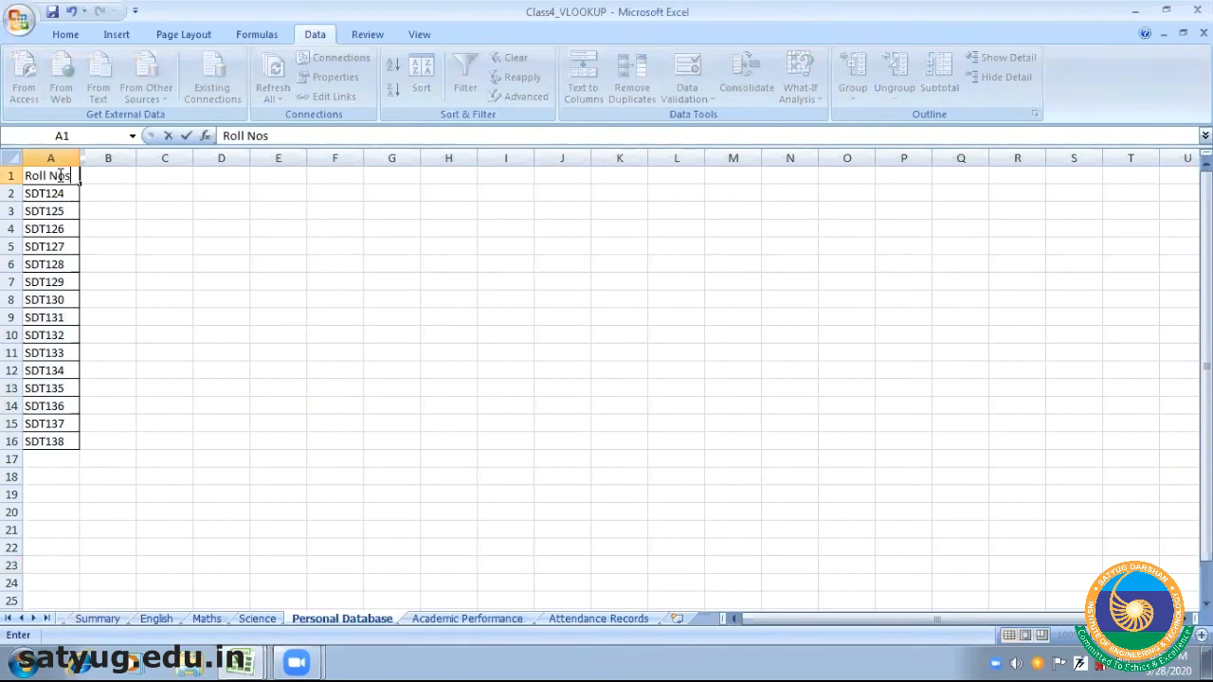
key("Tab")
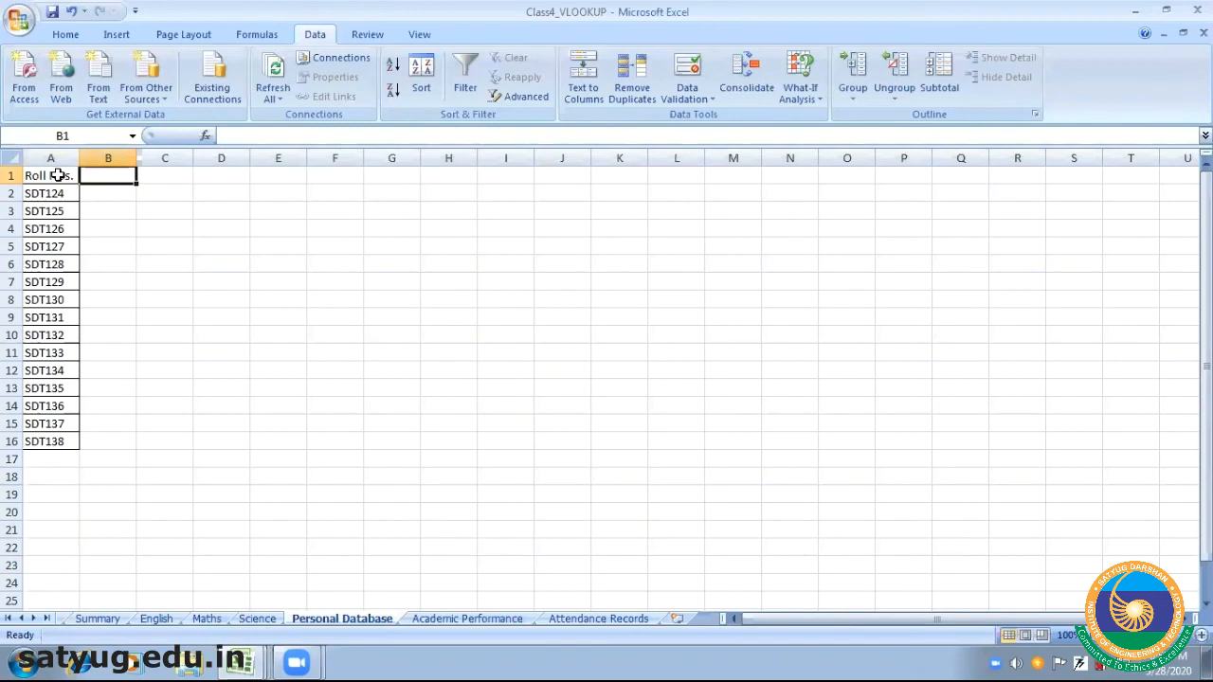
type("Names")
key("Tab")
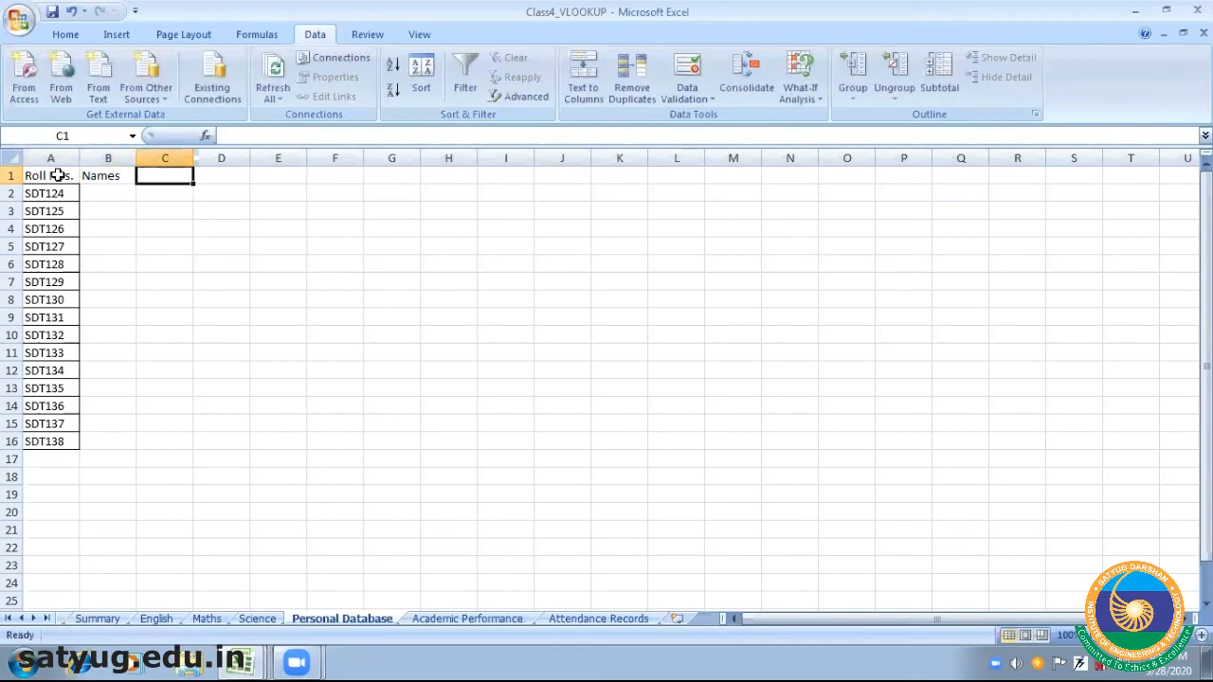
Enter the headings Father's Name in C1 and Mother's Name in D1, and fit both columns to their text
type("Father")
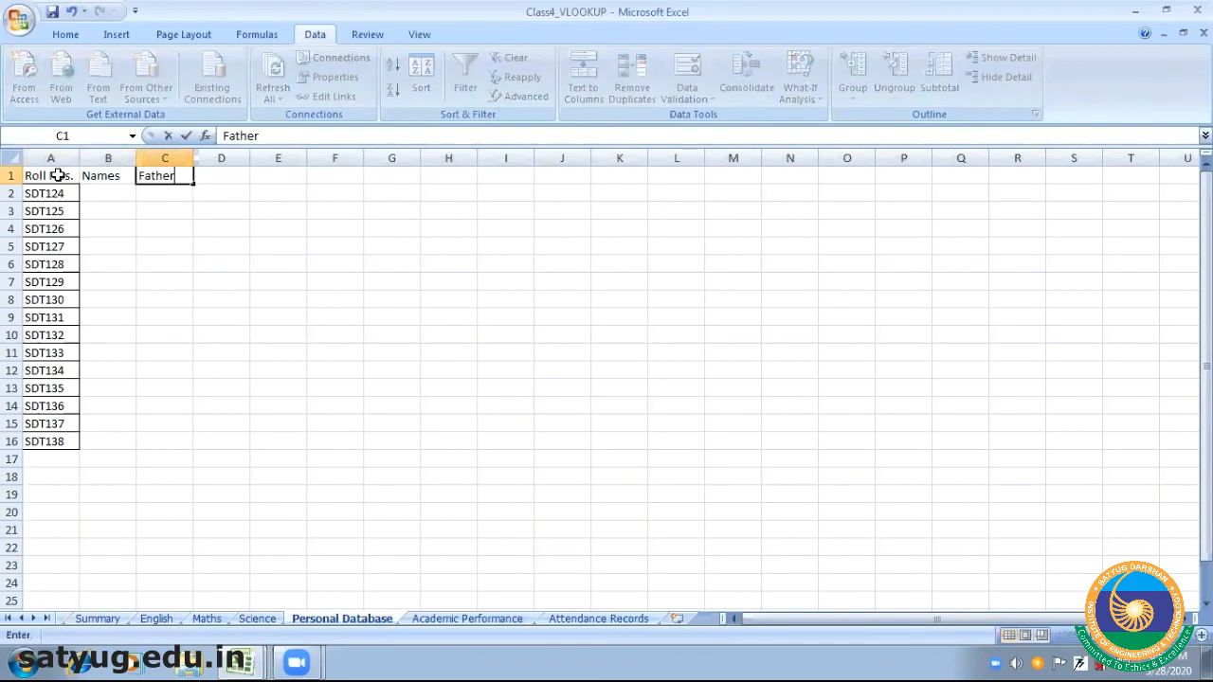
type("'s Name")
key("Tab")
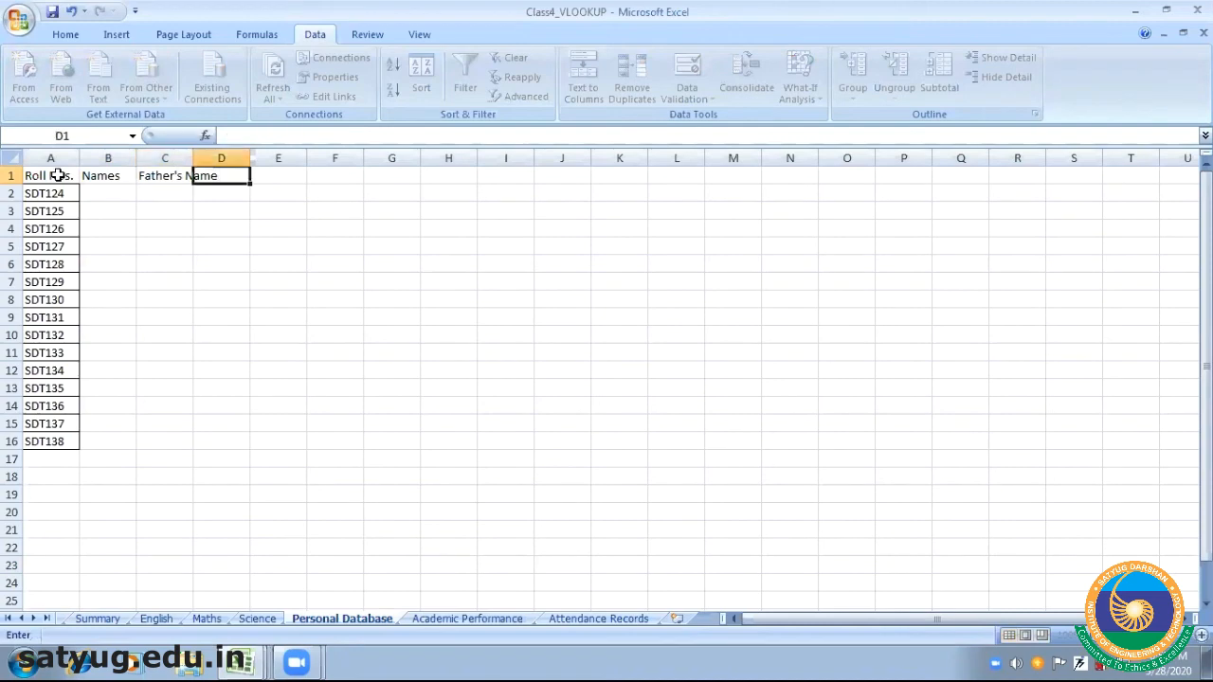
double_click(193, 159)
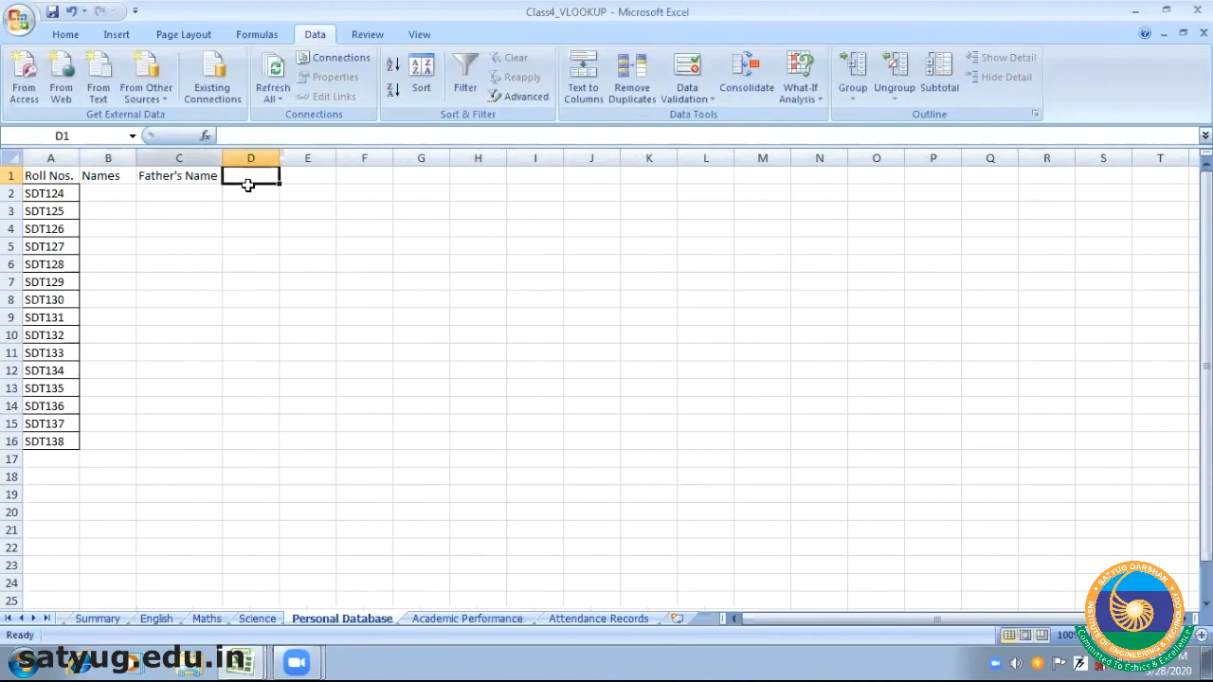
type("Mother")
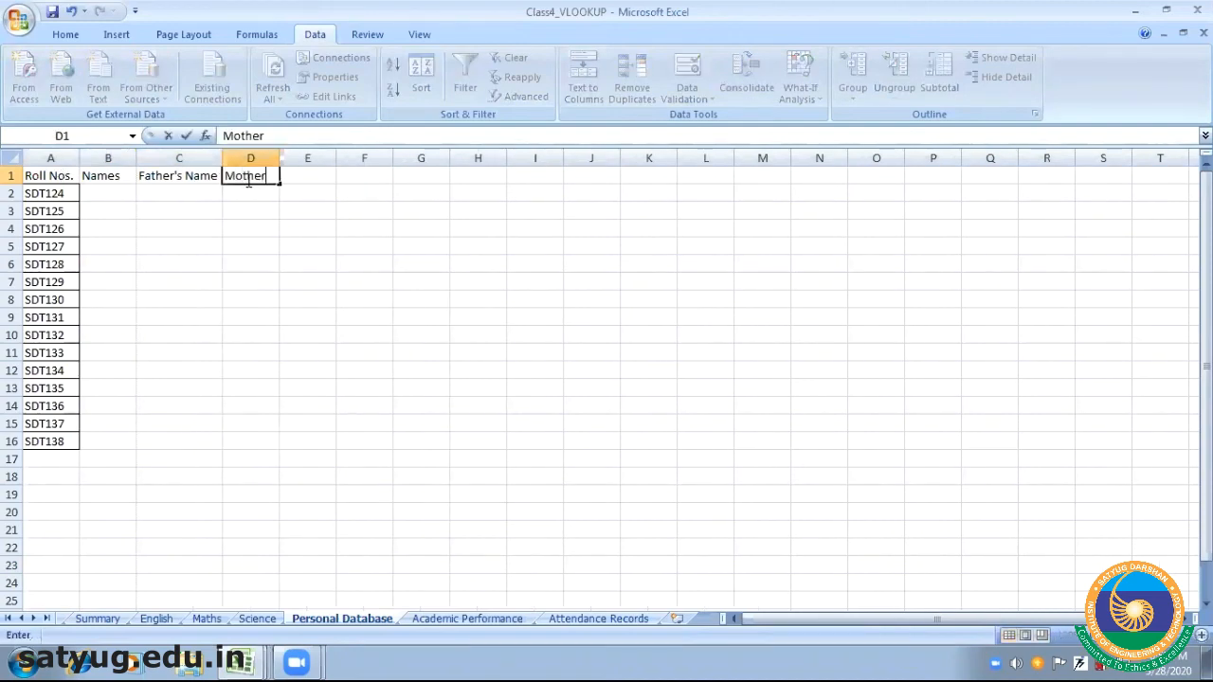
type("'s Name")
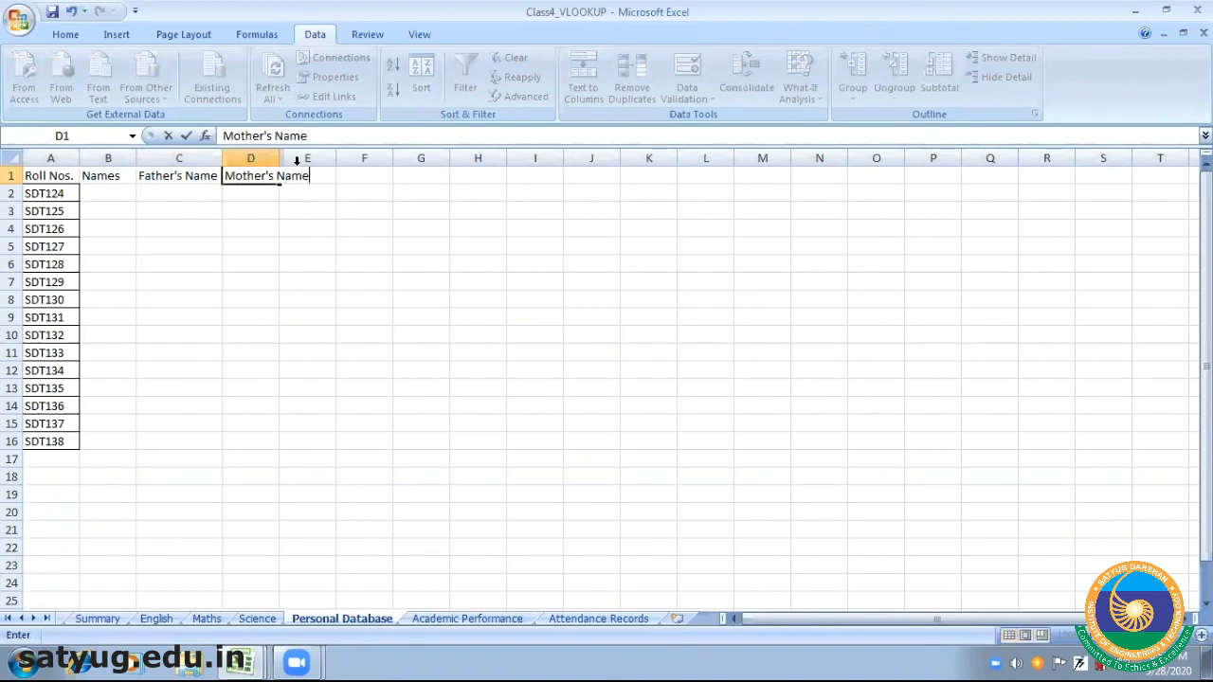
left_click(275, 158)
double_click(281, 158)
Enter the headings Address in E1, Email in F1 and Contact No. in G1 of the Personal Database sheet
left_click(346, 176)
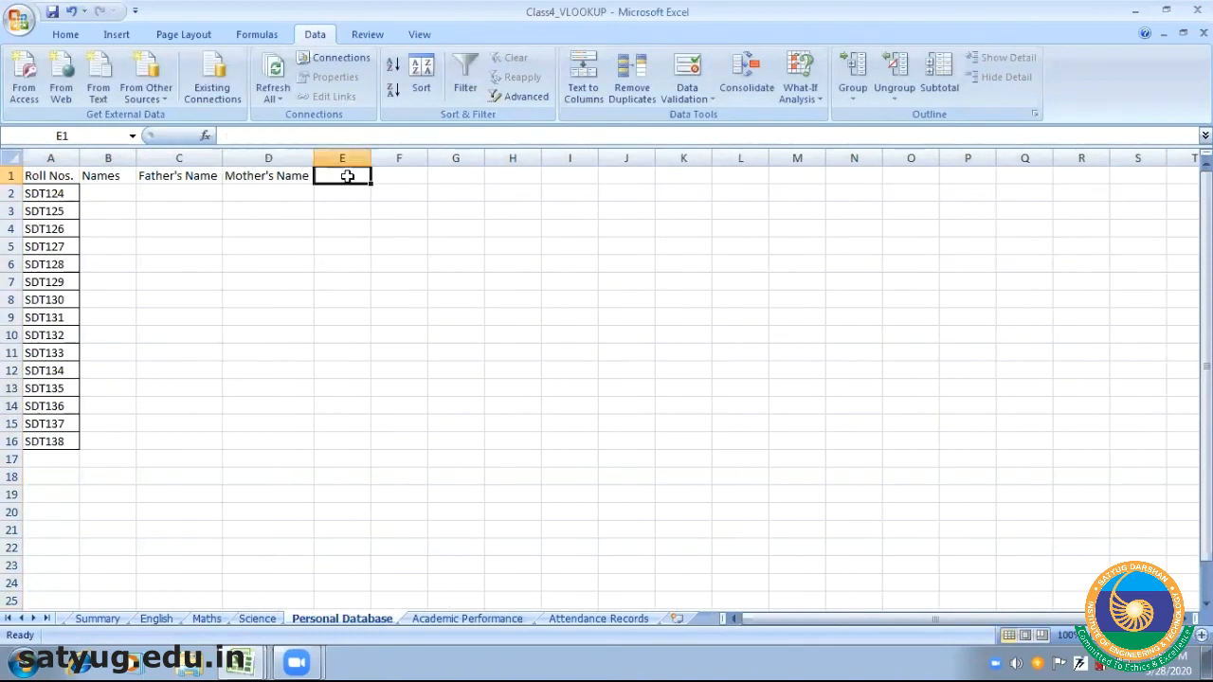
type("Address")
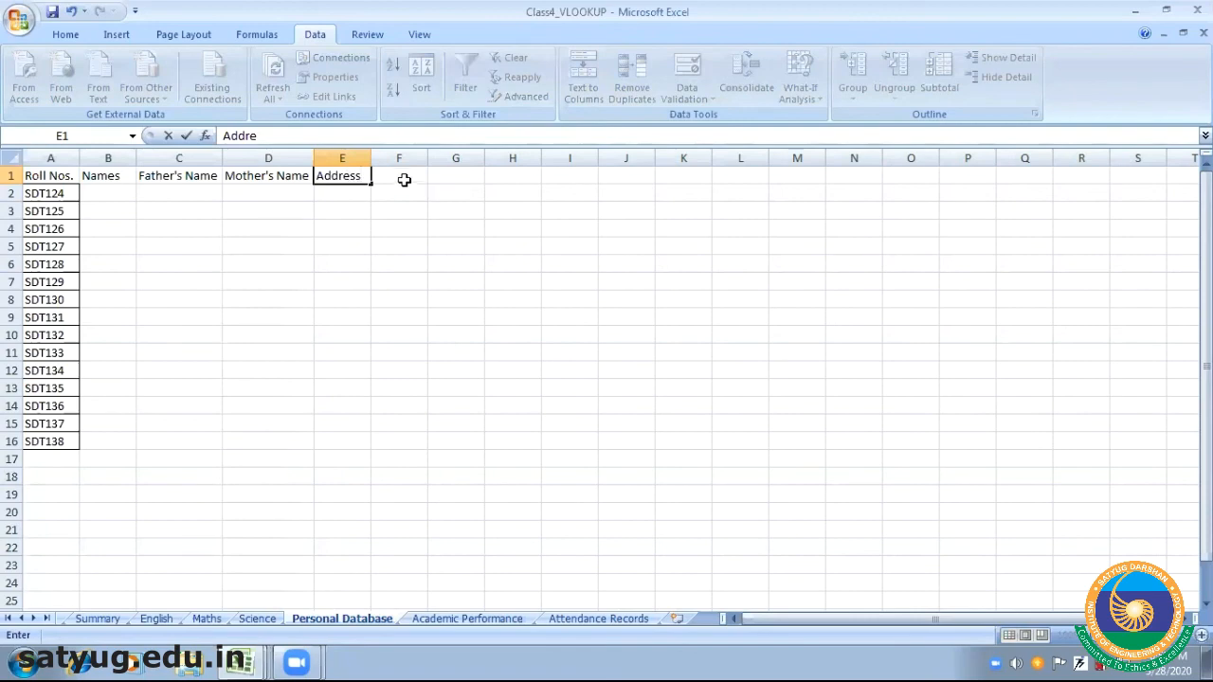
left_click(404, 181)
type("Email")
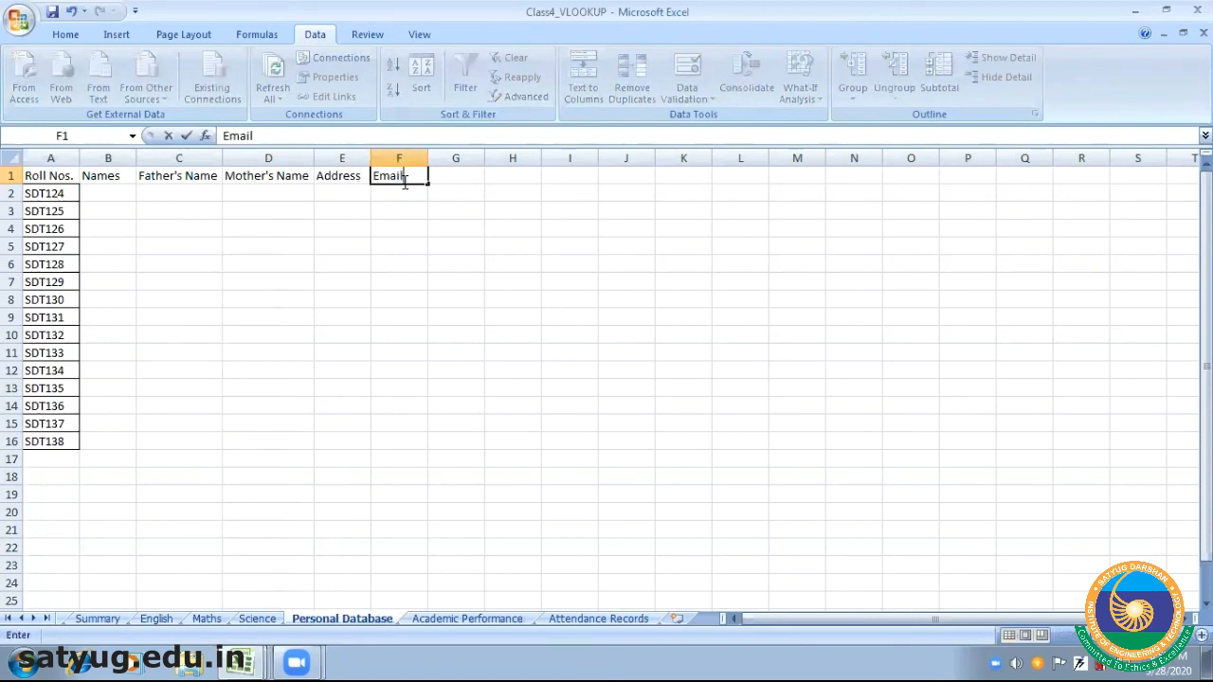
key("Tab")
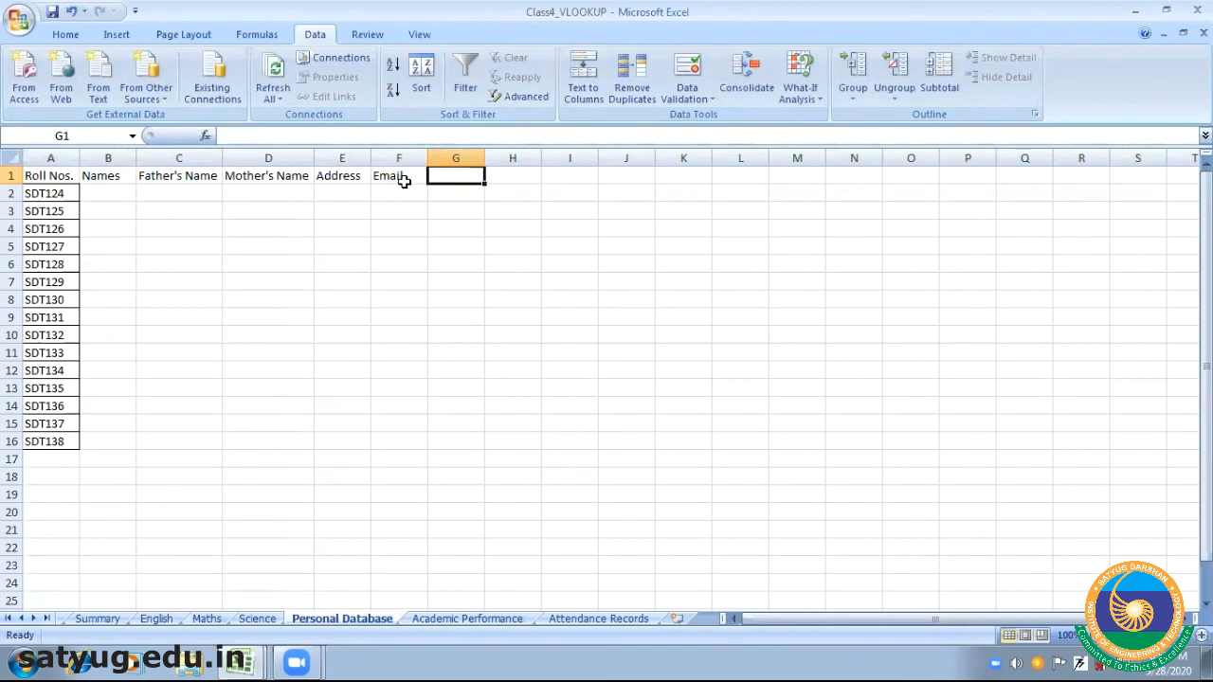
type("Contact")
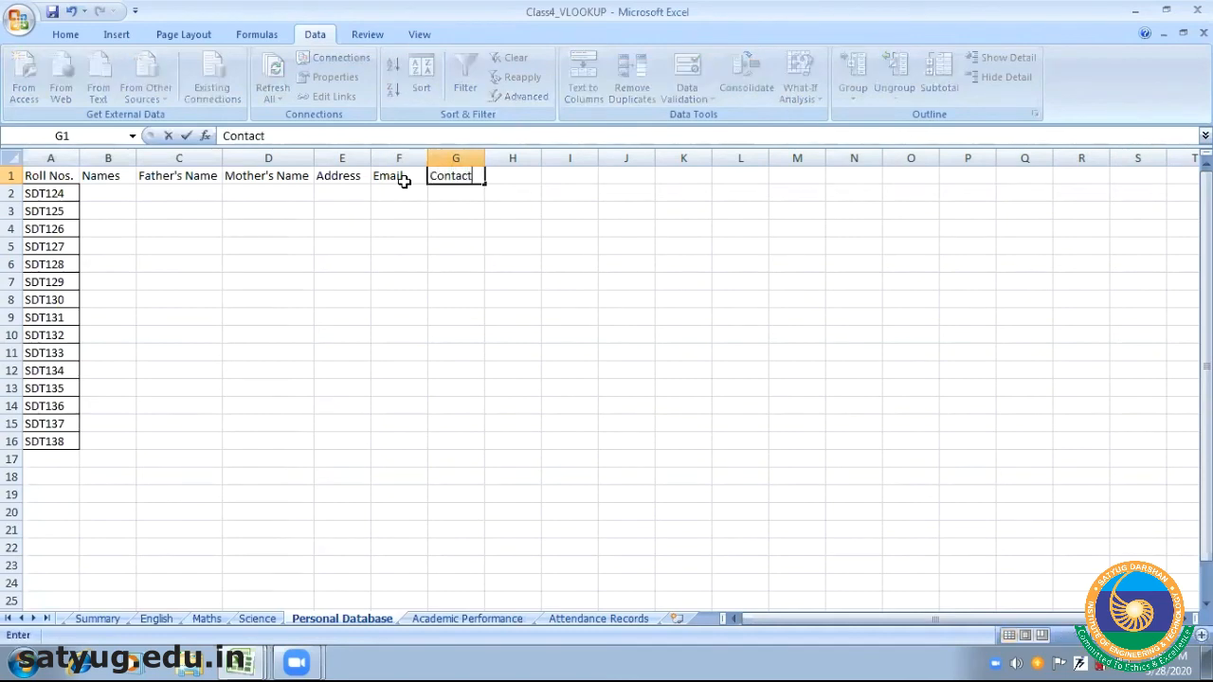
type(" No.")
Widen column G to fit its heading and change the heading in B1 to Name
left_click(419, 261)
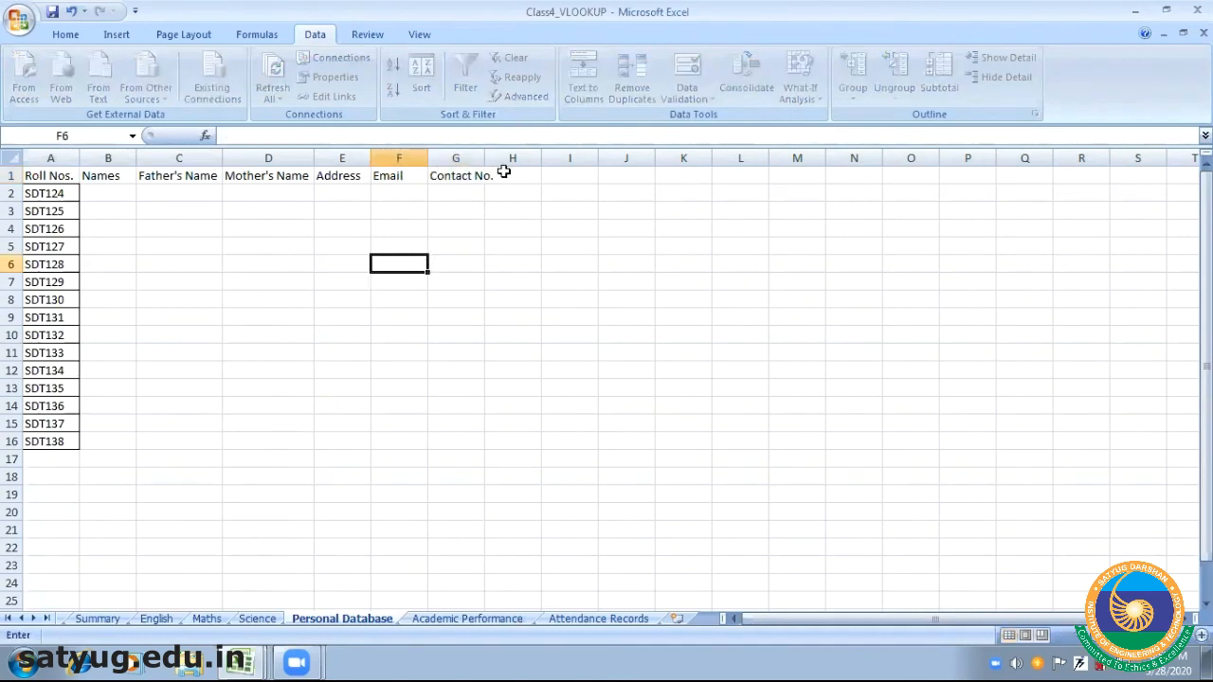
left_click_drag(483, 154, 497, 155)
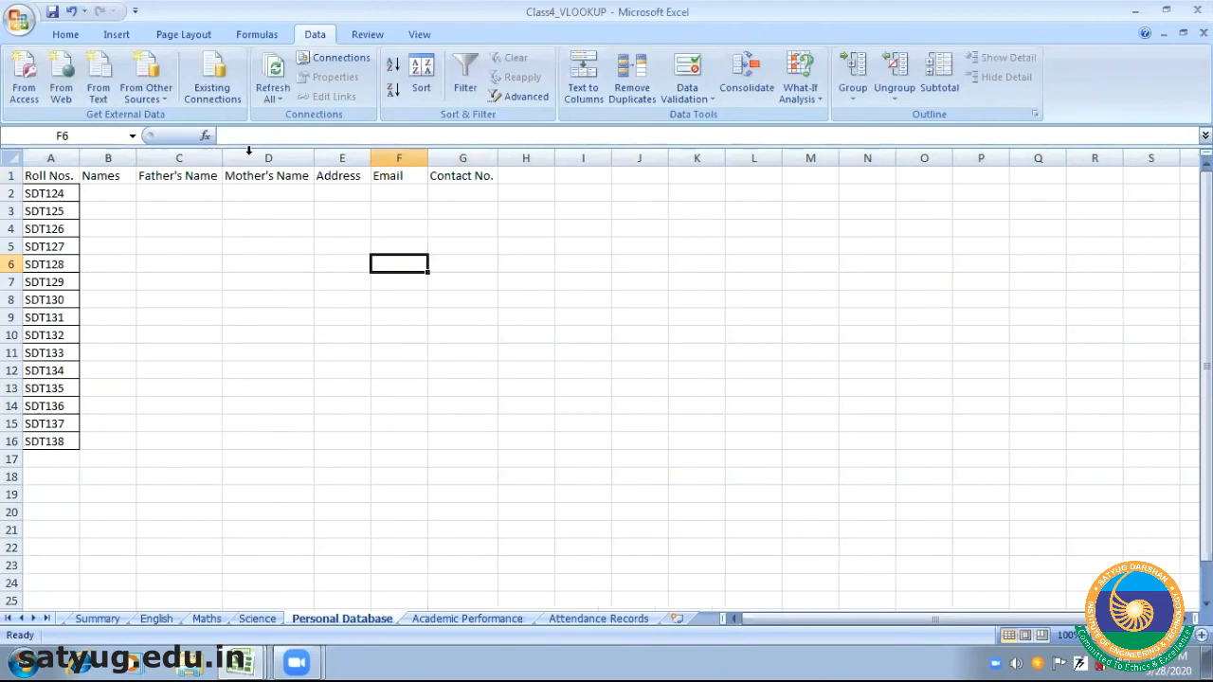
left_click(126, 180)
double_click(128, 180)
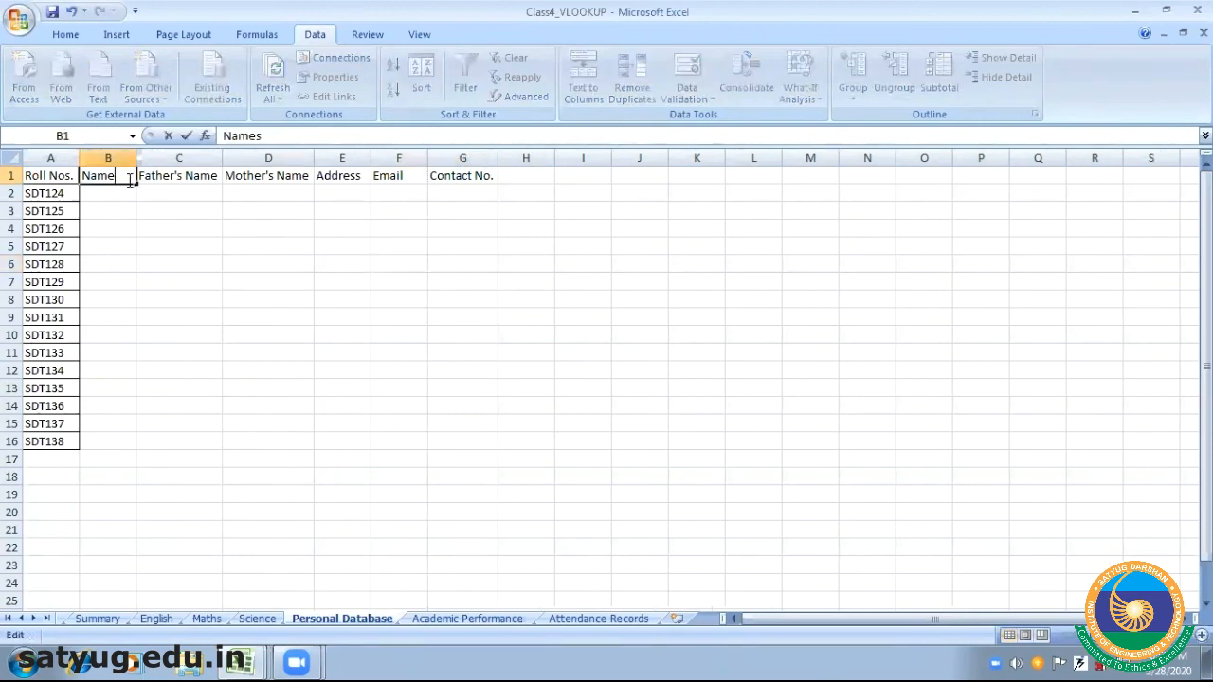
Apply all borders to the Personal Database table in A1:G16
left_click(59, 176)
key("shift+Down")
key("shift+Down")
key("shift+Down")
key("shift+Down")
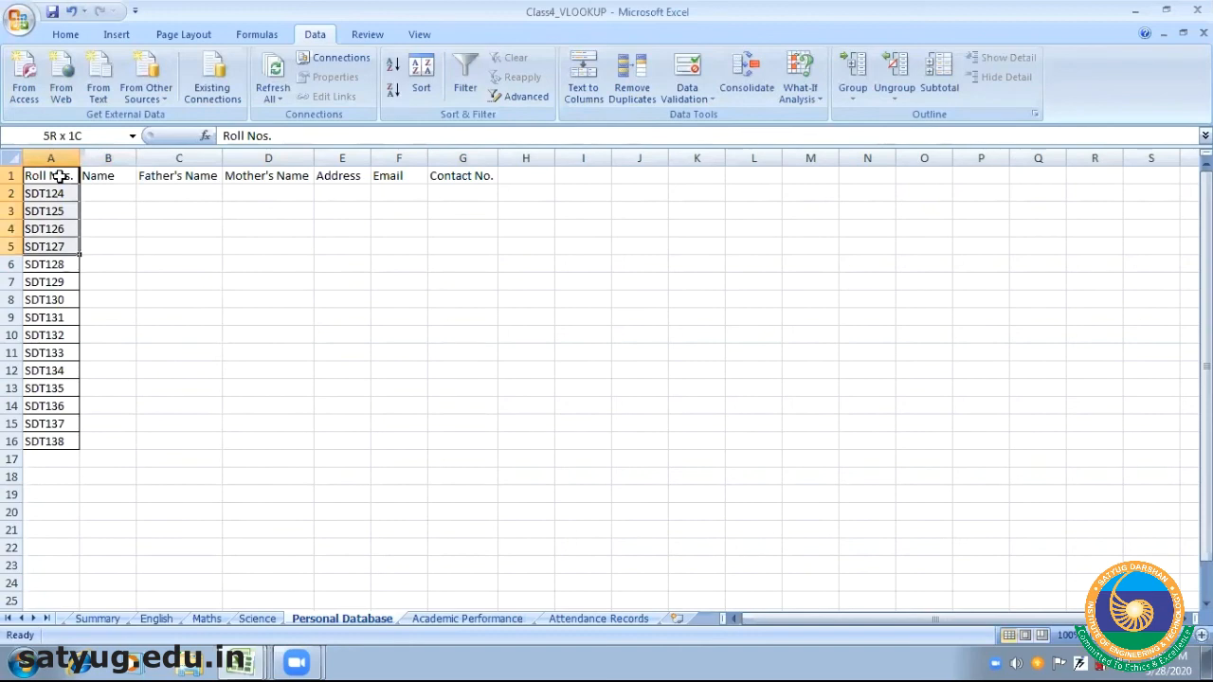
key("shift+Right")
key("shift+Down")
key("shift+Down")
key("shift+Down")
key("shift+Down")
key("shift+Down")
key("shift+Down")
key("shift+Down")
key("shift+Down")
key("shift+Down")
key("shift+Down")
key("shift+Down")
key("shift+Right")
key("shift+Right")
key("shift+Right")
key("shift+Right")
key("shift+Right")
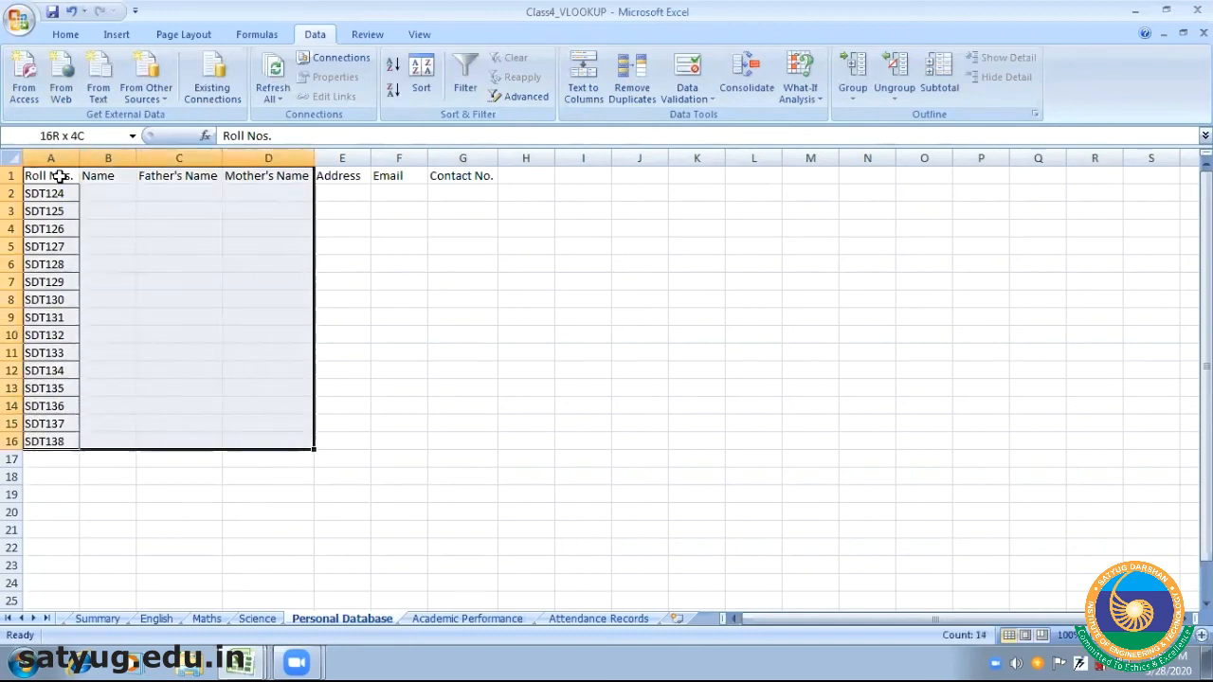
left_click(62, 35)
left_click(227, 91)
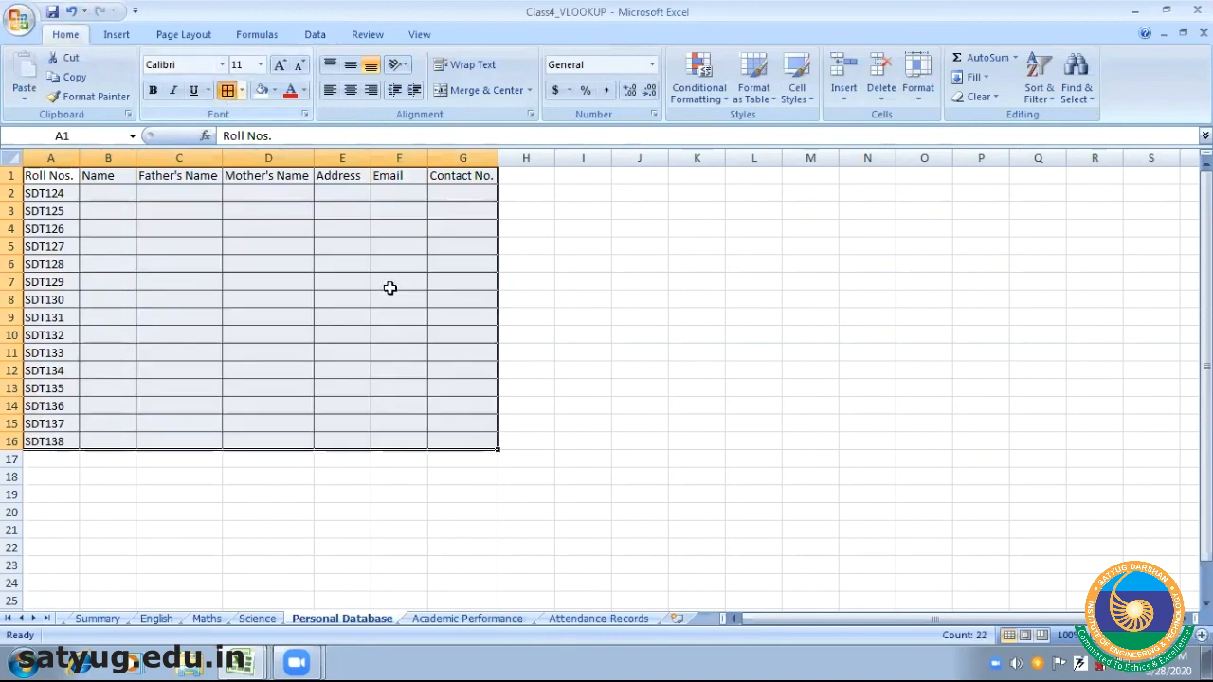
left_click(343, 318)
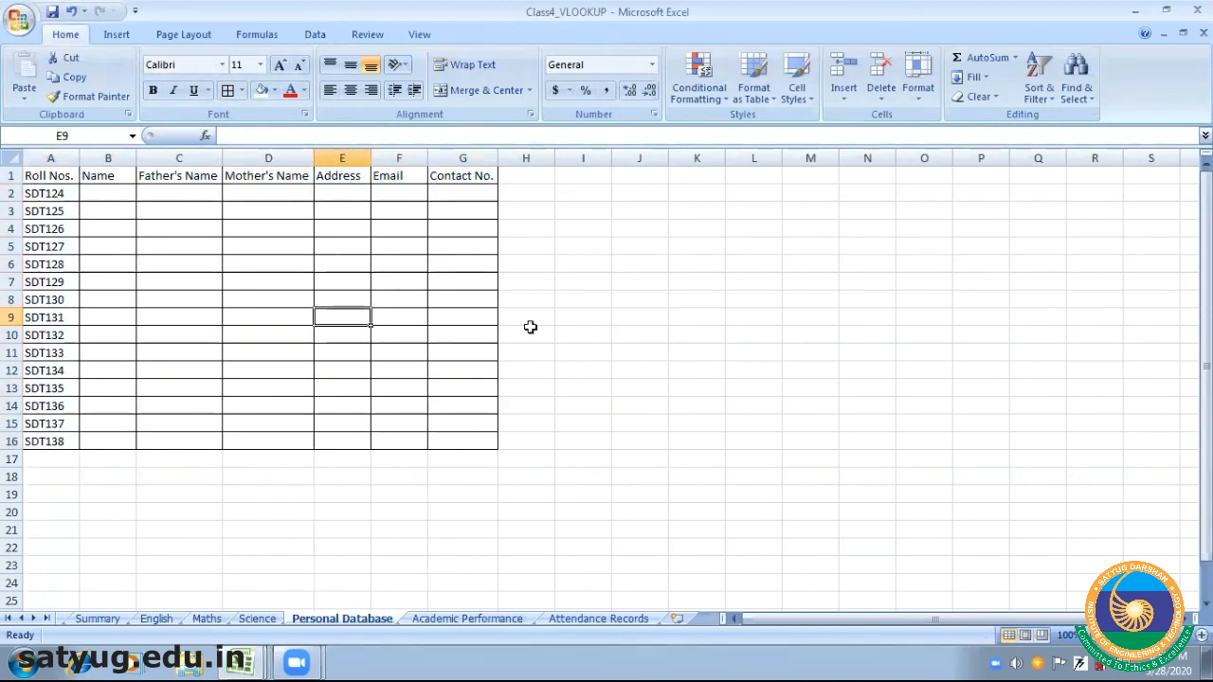
Copy the roll number column A1:A16 from Personal Database and paste it at A1 of the Academic Performance sheet
left_click(463, 624)
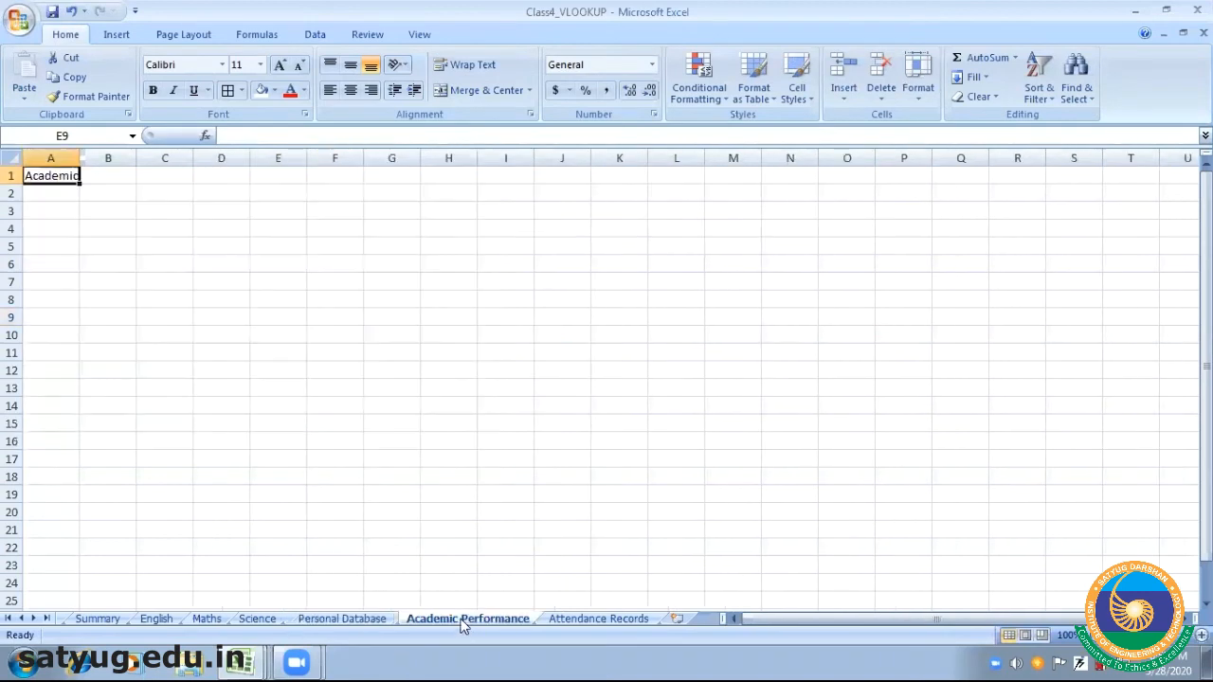
left_click(73, 180)
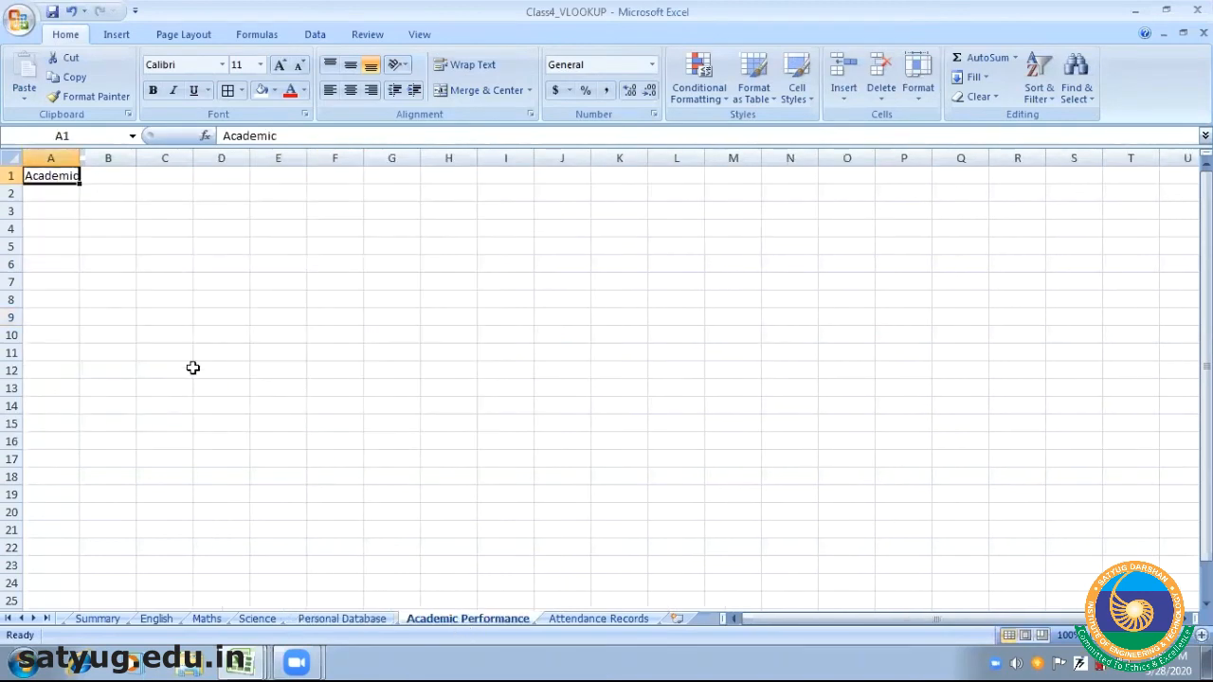
left_click(319, 621)
left_click_drag(57, 175, 52, 442)
key("ctrl+c")
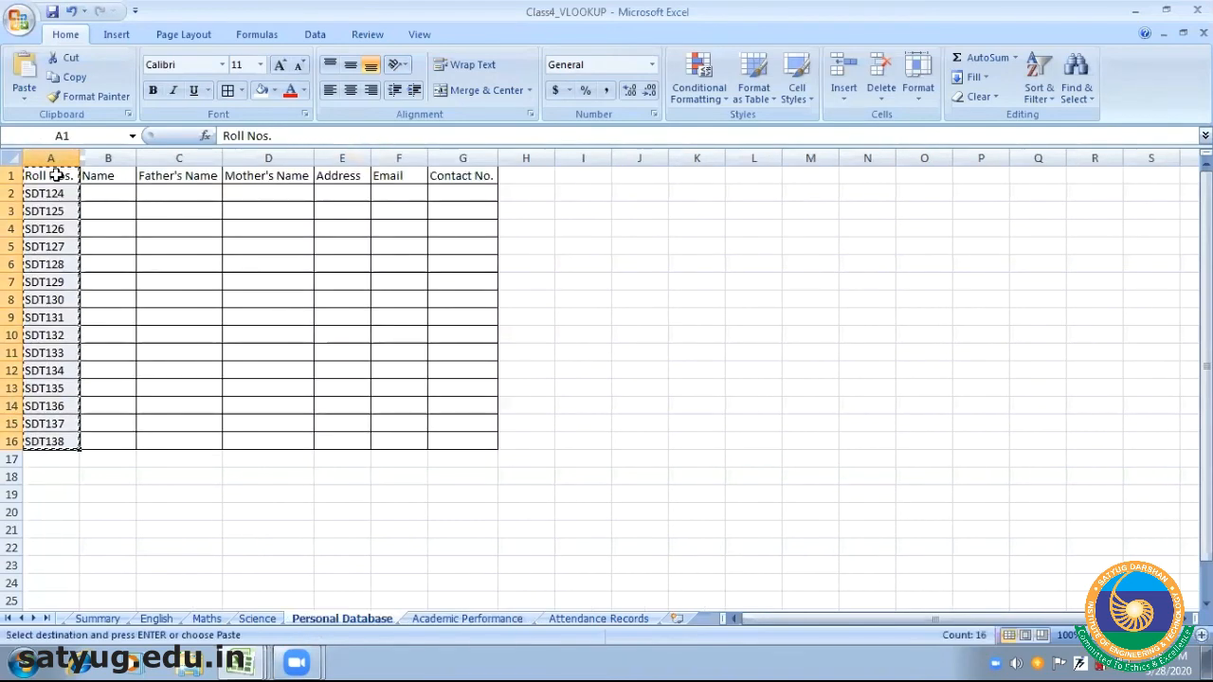
left_click(469, 618)
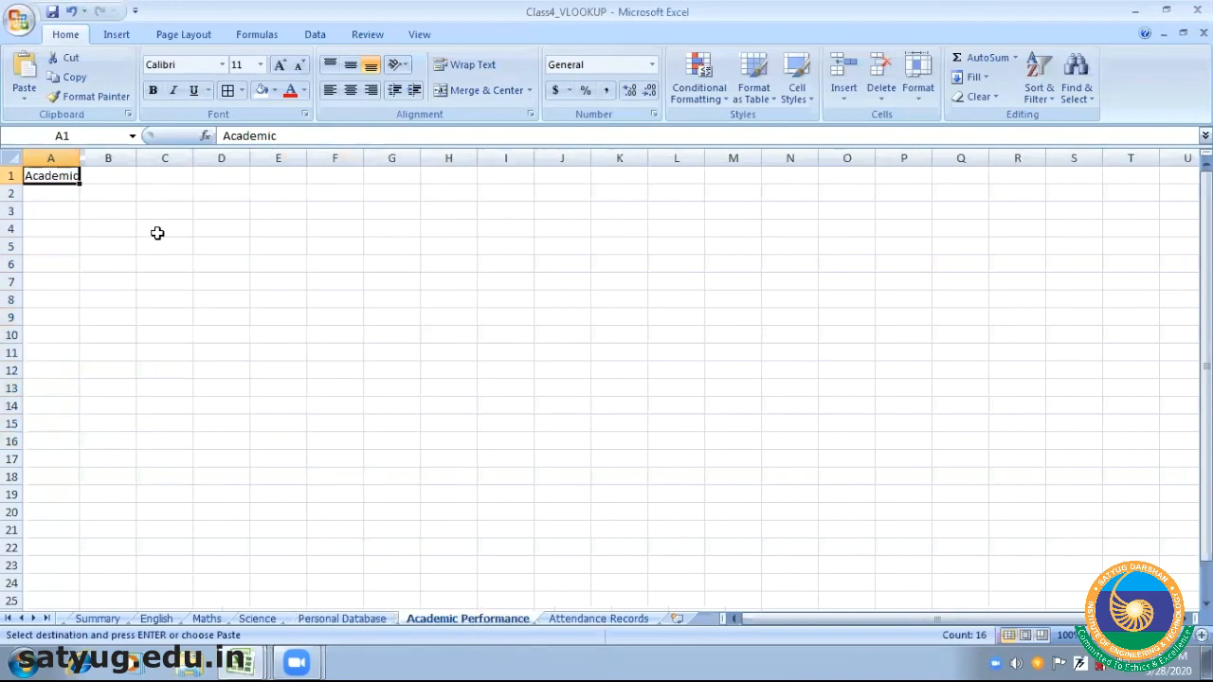
key("ctrl+v")
Enter the headings Sub 1, Sub 2 and Sub 3 in B1:D1 of the Academic Performance sheet
left_click(100, 175)
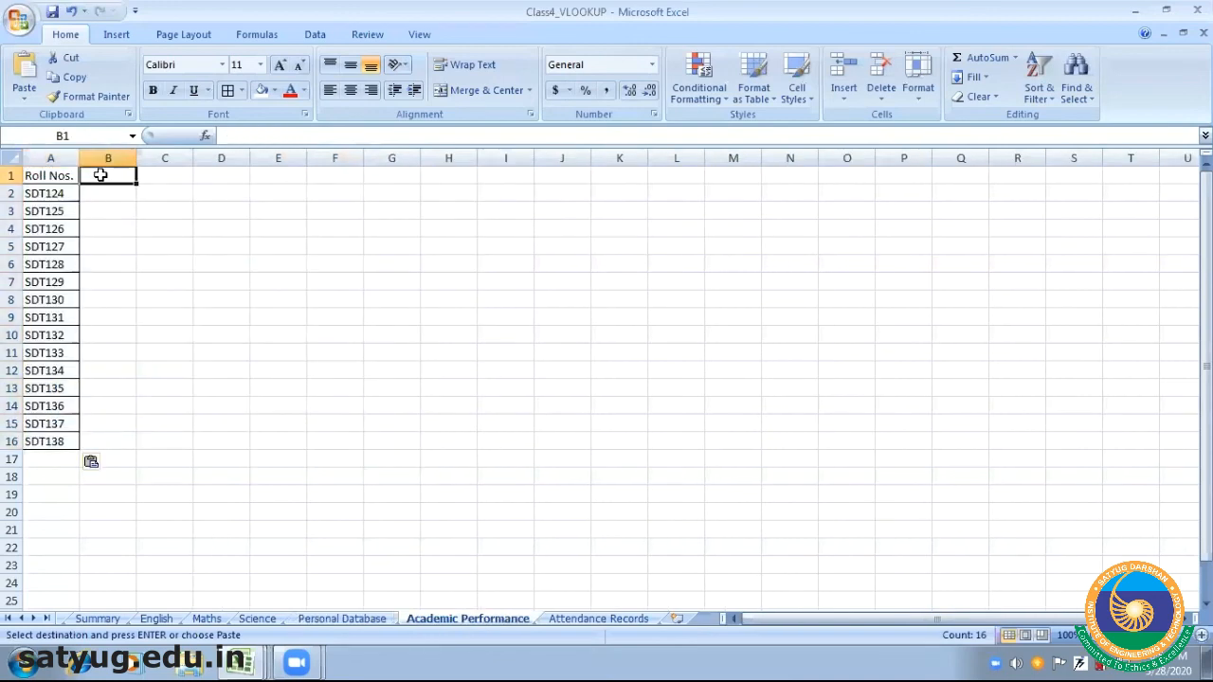
type("Sub 1")
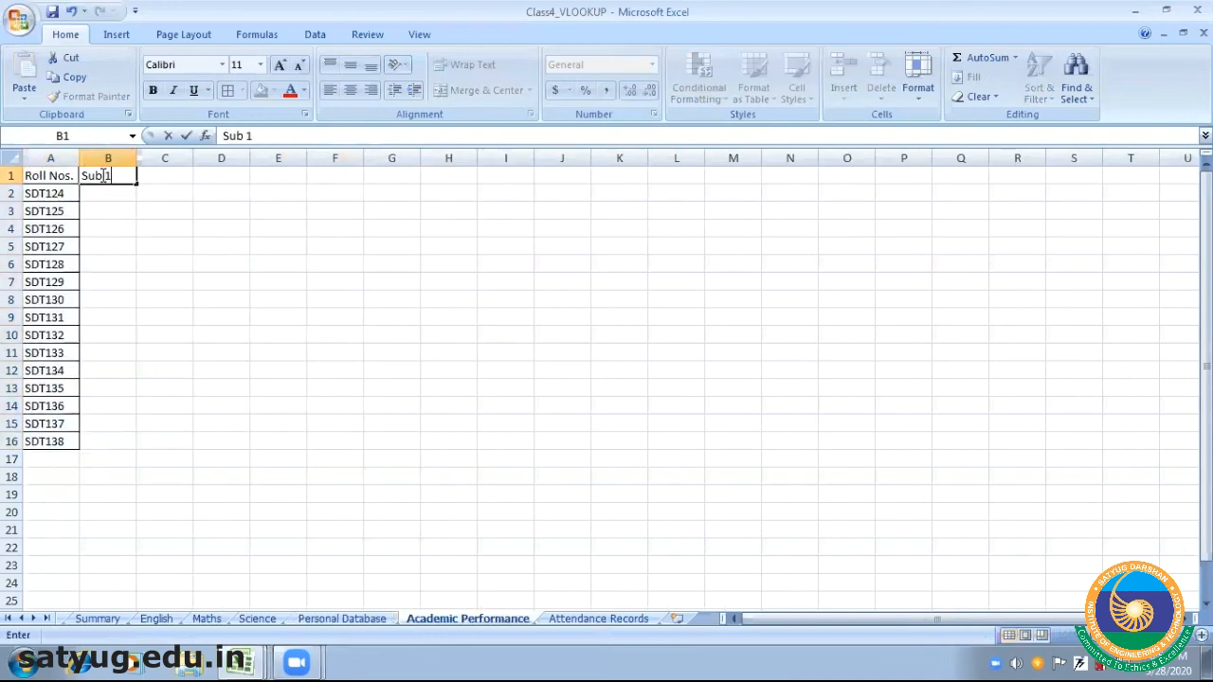
key("Tab")
type("Sub 2")
key("Tab")
type("Sub 3")
left_click(252, 222)
Apply all borders to the Academic Performance table in A1:D16
left_click_drag(252, 221, 44, 176)
key("shift+Down")
key("shift+Down")
key("shift+Down")
key("shift+Down")
key("shift+Down")
key("shift+Down")
key("shift+Down")
key("shift+Down")
key("shift+Down")
key("shift+Down")
key("shift+Down")
key("shift+Down")
key("shift+Down")
key("shift+Down")
key("shift+Down")
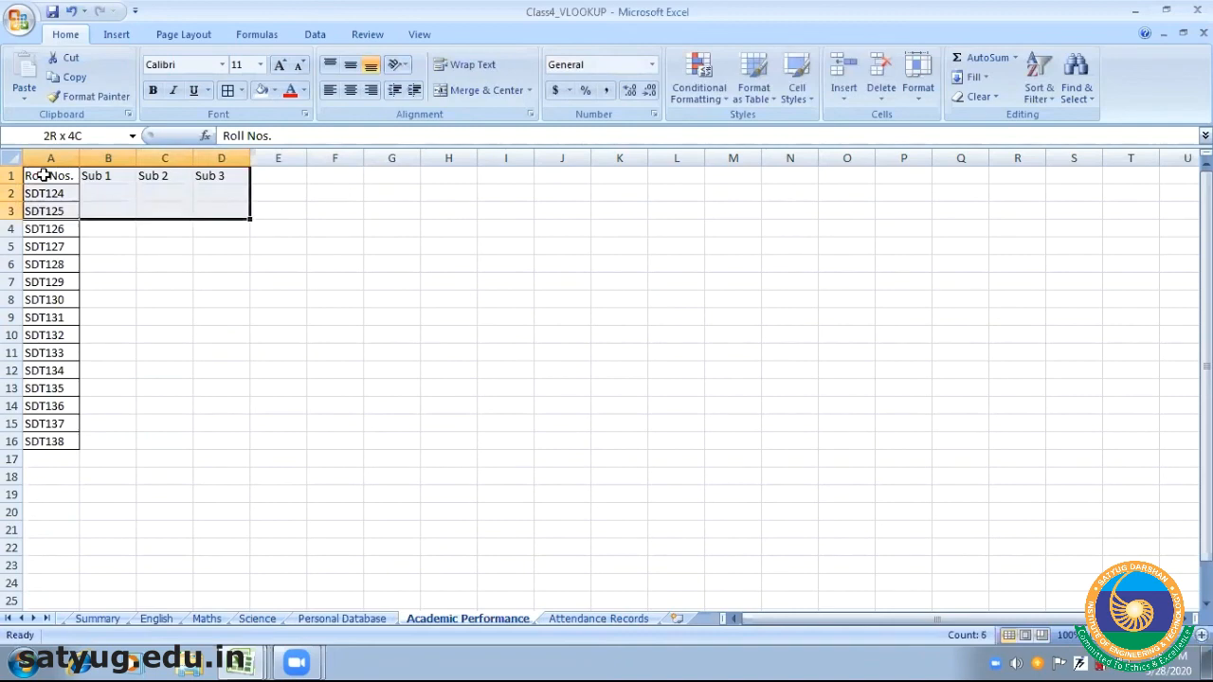
left_click(228, 90)
left_click(449, 341)
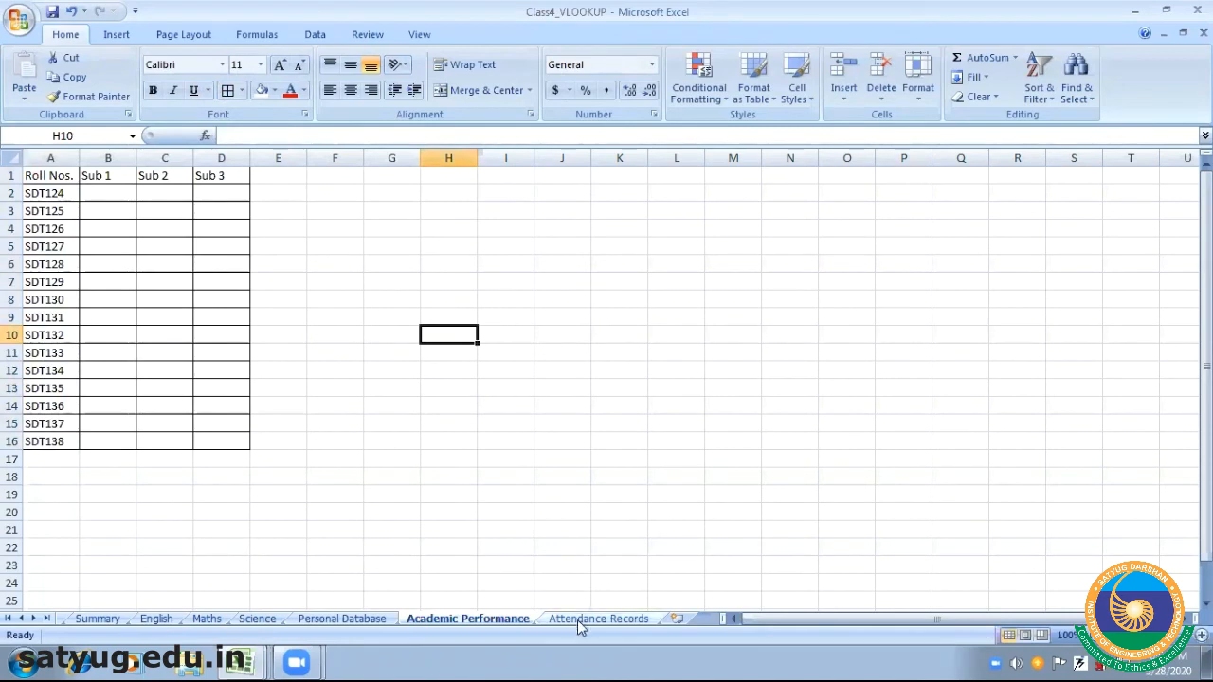
Copy the roll number column A1:A16 from Academic Performance and paste it at A1 of the Attendance Records sheet
left_click(59, 175)
key("shift+Down")
key("shift+Down")
key("shift+Down")
key("shift+Down")
key("shift+Down")
key("shift+Down")
key("shift+Down")
key("shift+Down")
key("shift+Down")
key("shift+Down")
key("shift+Down")
key("shift+Down")
key("shift+Down")
key("shift+Down")
key("shift+Down")
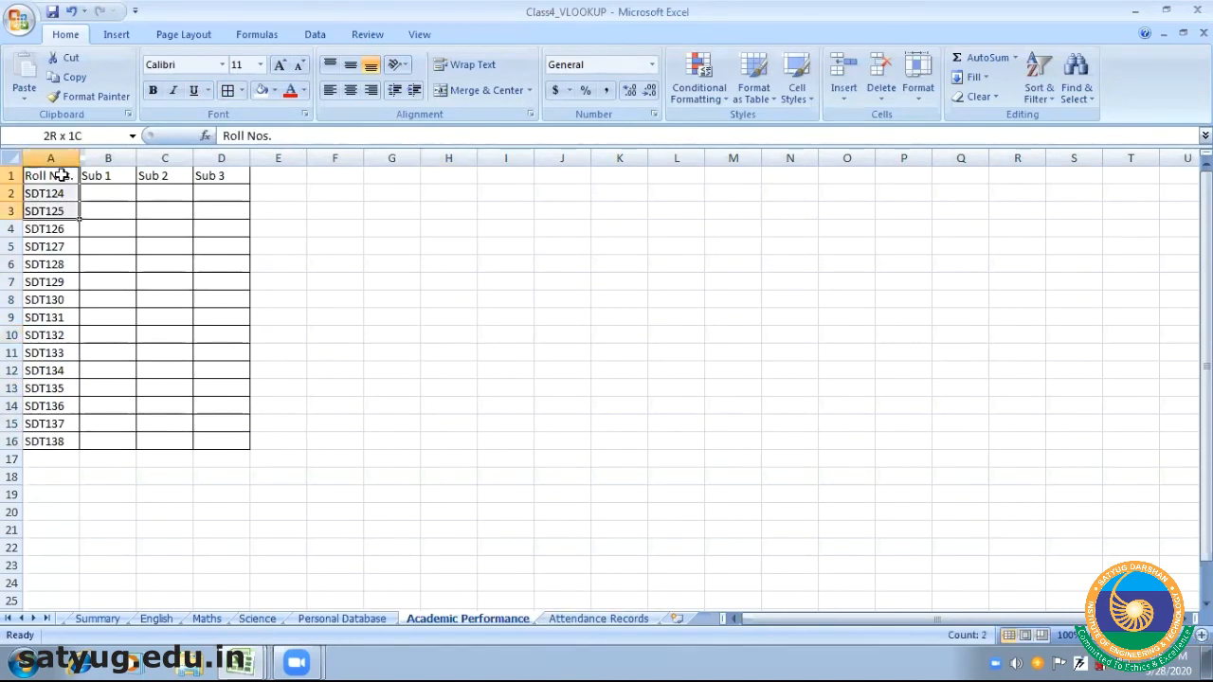
key("ctrl+c")
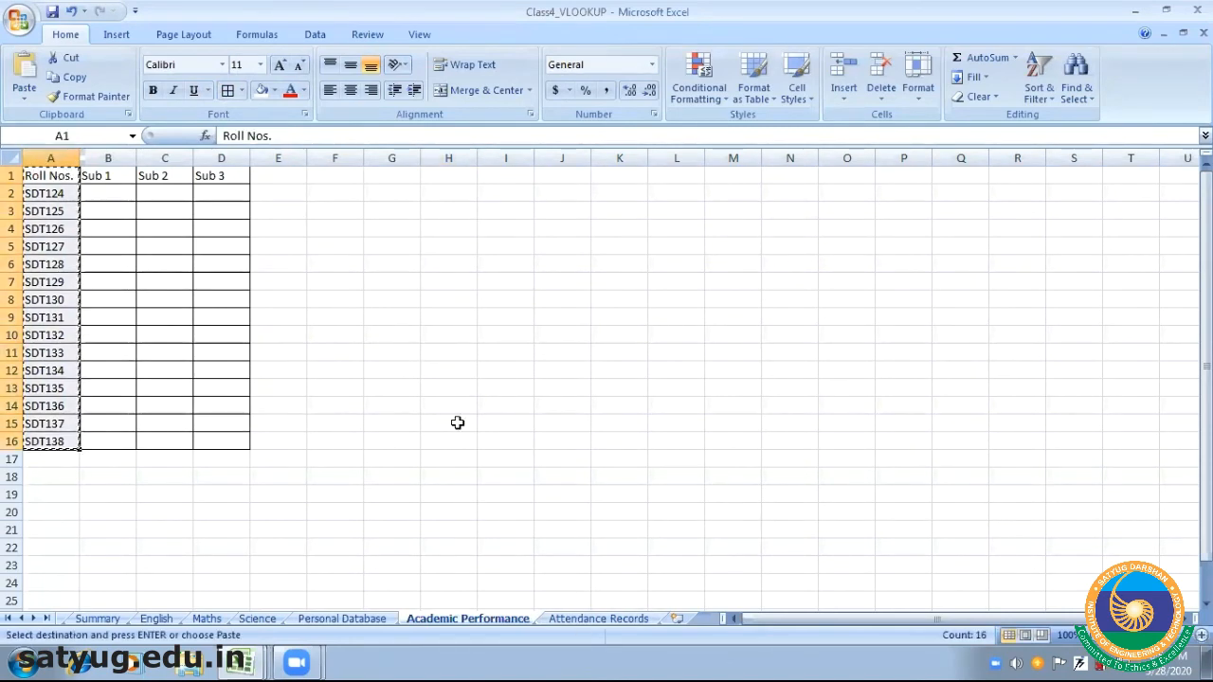
left_click(598, 619)
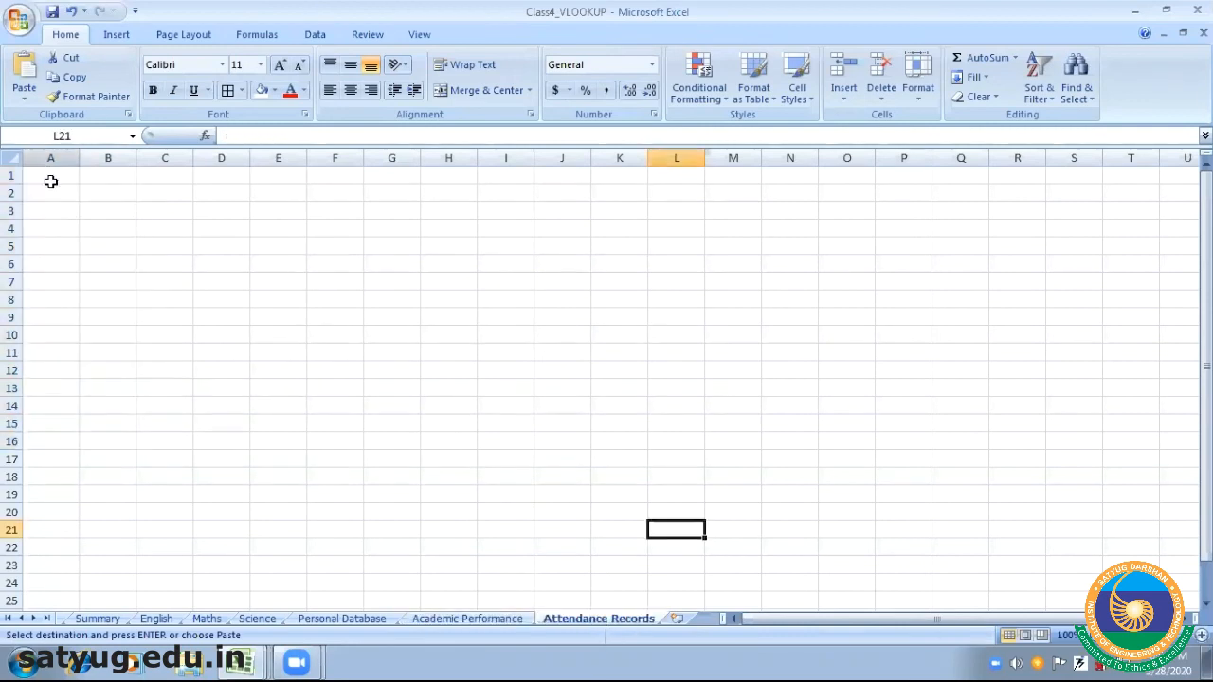
left_click(49, 178)
key("ctrl+v")
Enter the heading Att % in B1 of Attendance Records and apply all borders to A1:B16
left_click(90, 182)
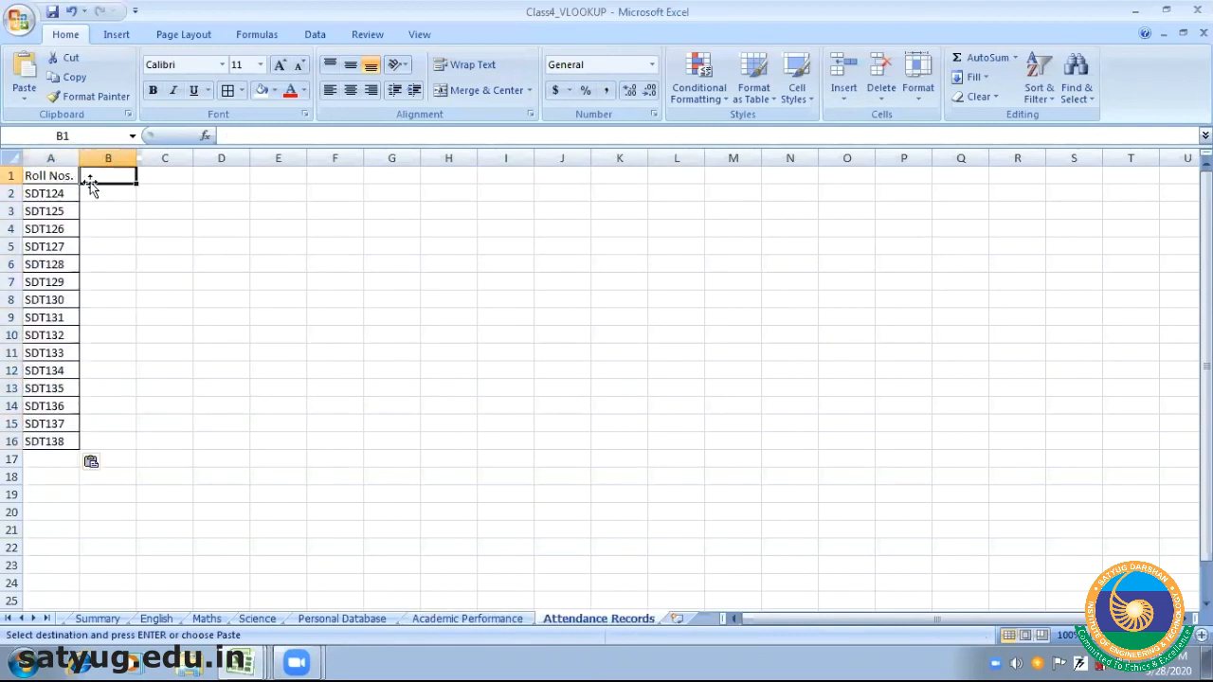
type("Att %")
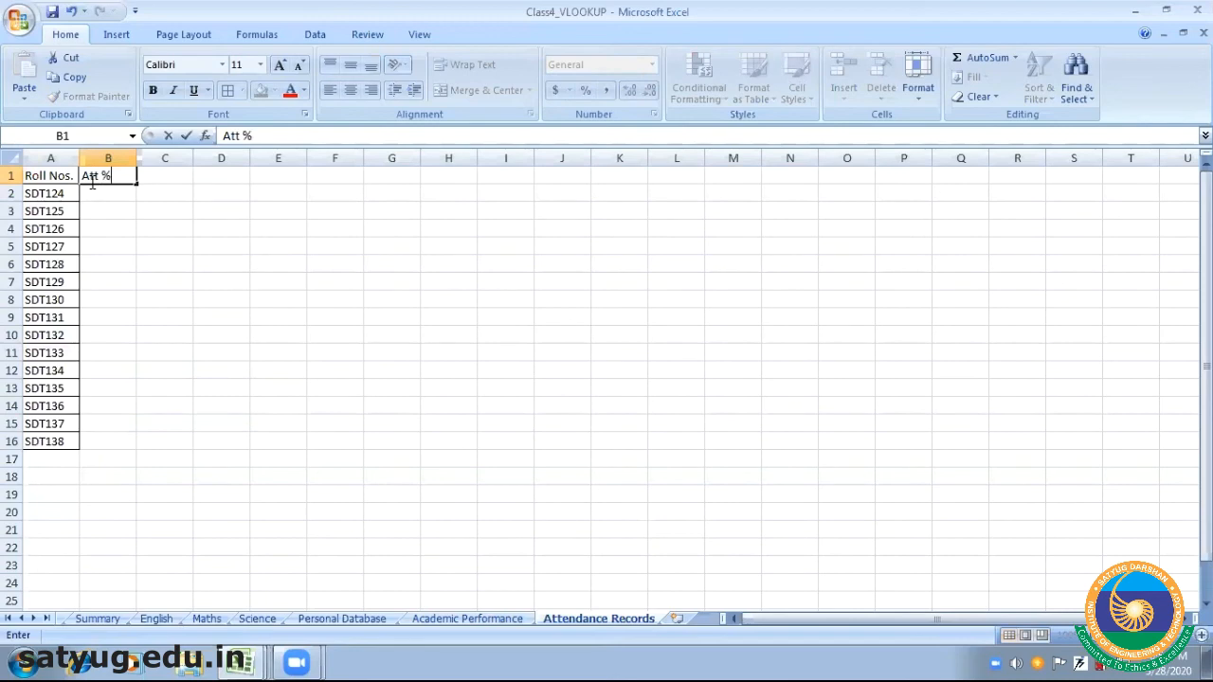
left_click(59, 176)
key("shift+Right")
key("shift+Down")
key("shift+Down")
key("shift+Down")
key("shift+Down")
key("shift+Down")
key("shift+Down")
key("shift+Down")
key("shift+Down")
key("shift+Down")
key("shift+Down")
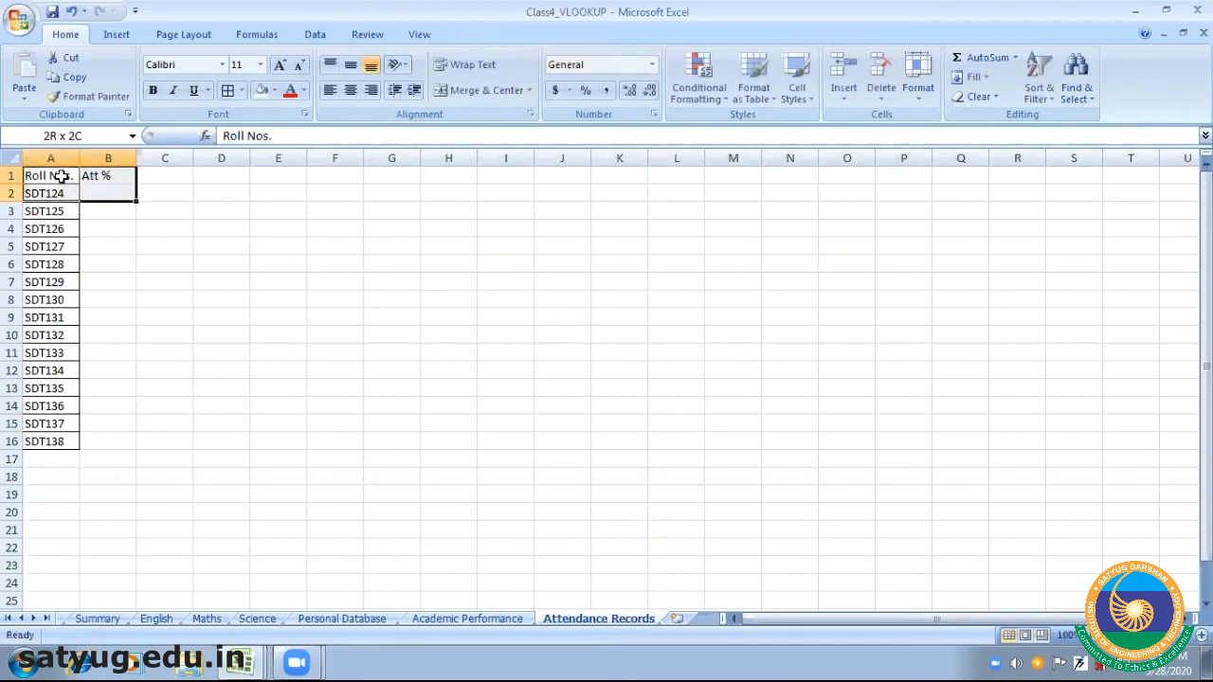
key("shift+Down")
key("shift+Down")
key("shift+Down")
key("shift+Down")
key("shift+Down")
key("shift+Down")
key("shift+Up")
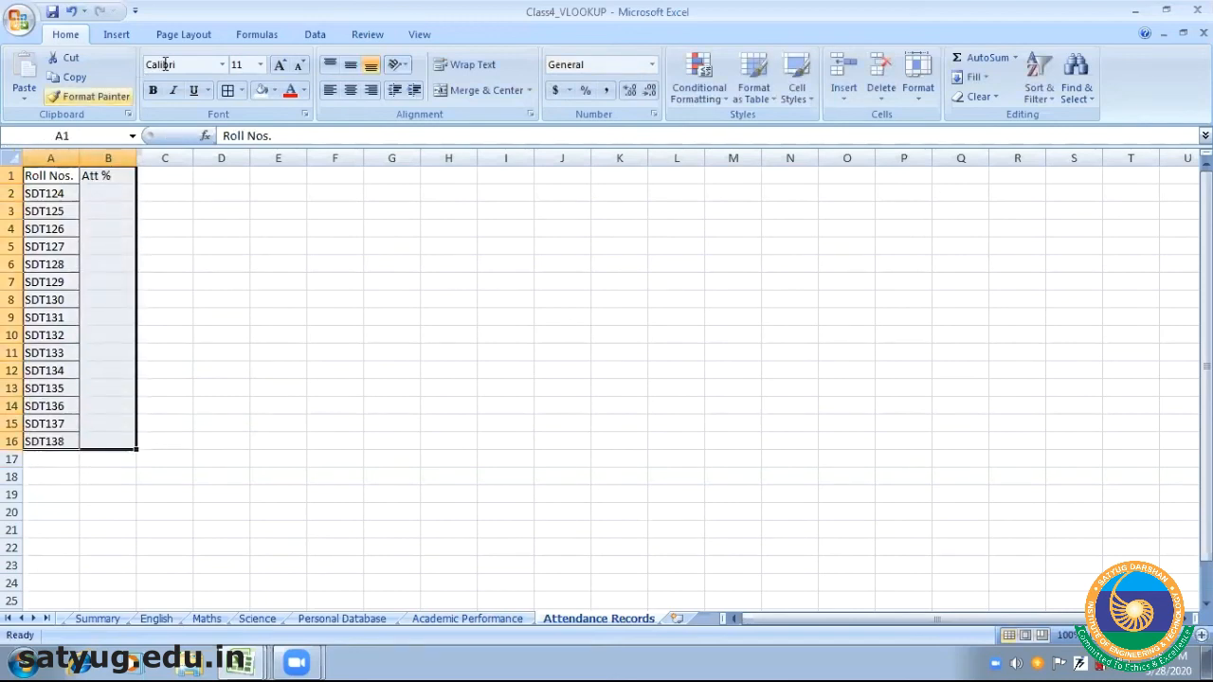
left_click(227, 91)
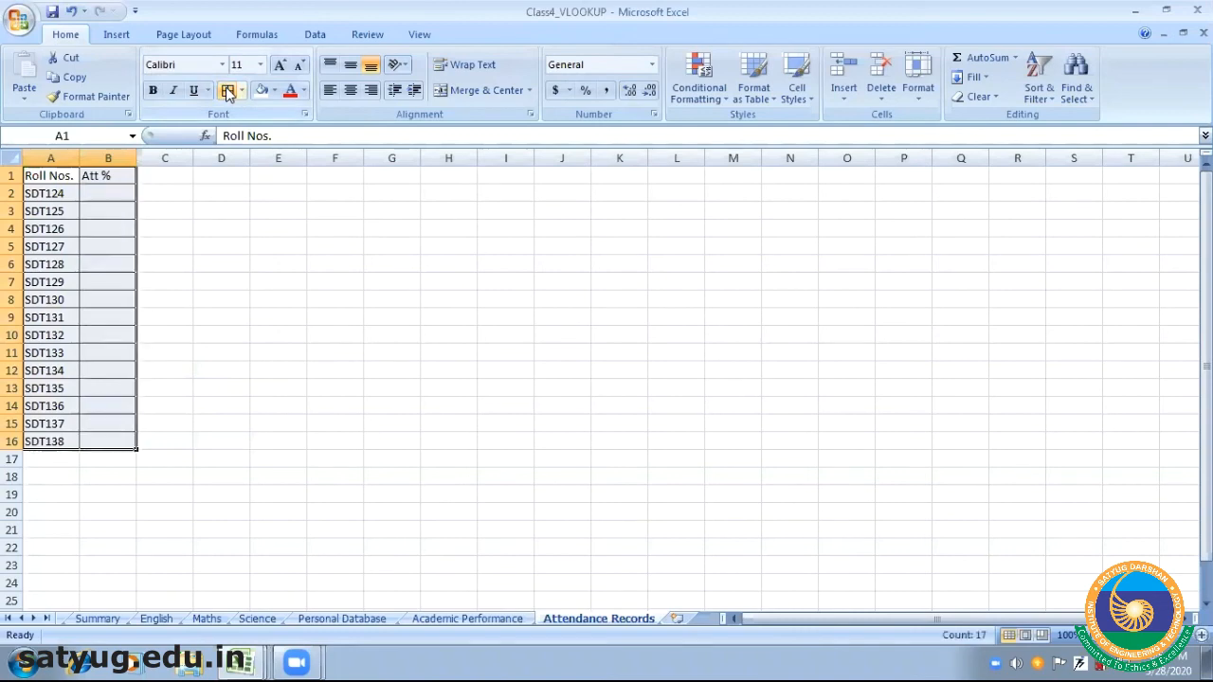
left_click(263, 298)
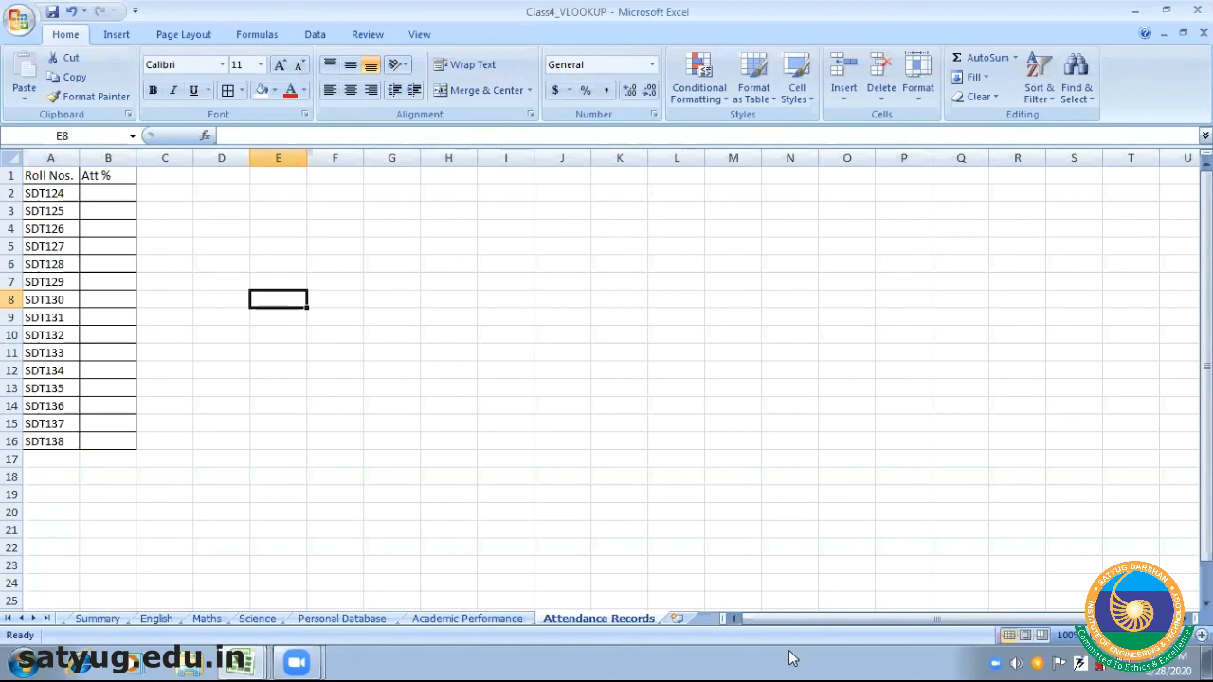
Insert a new worksheet after Attendance Records and rename it PTM
left_click(676, 619)
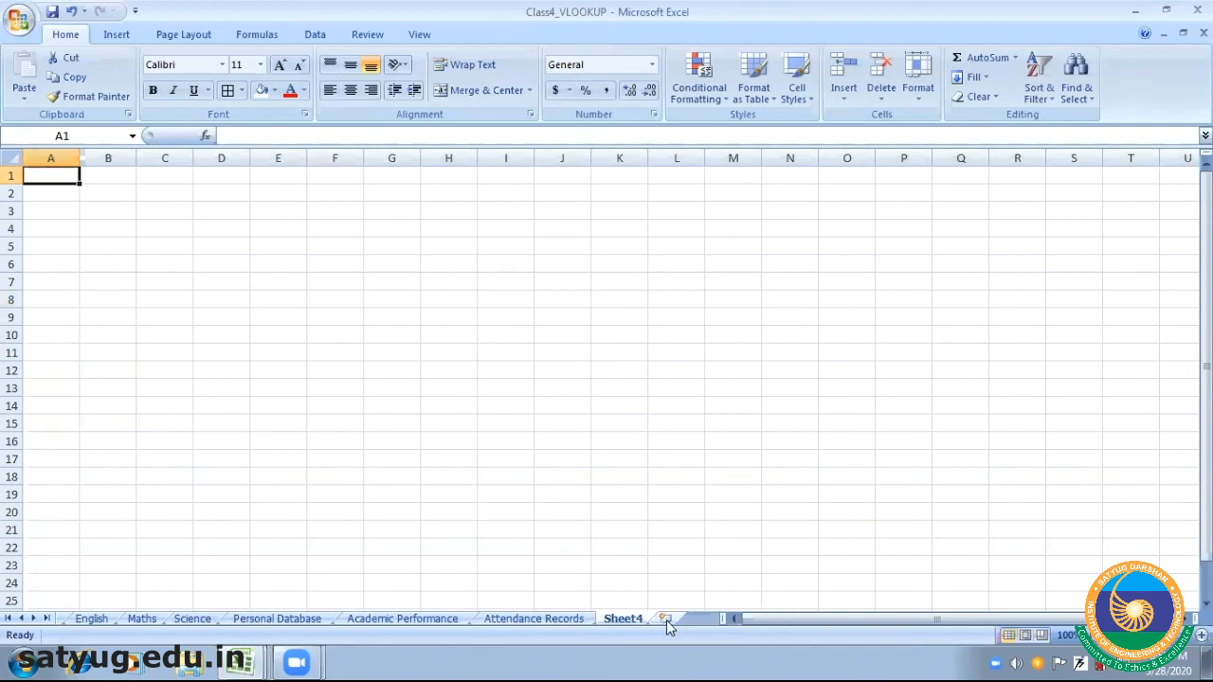
right_click(626, 618)
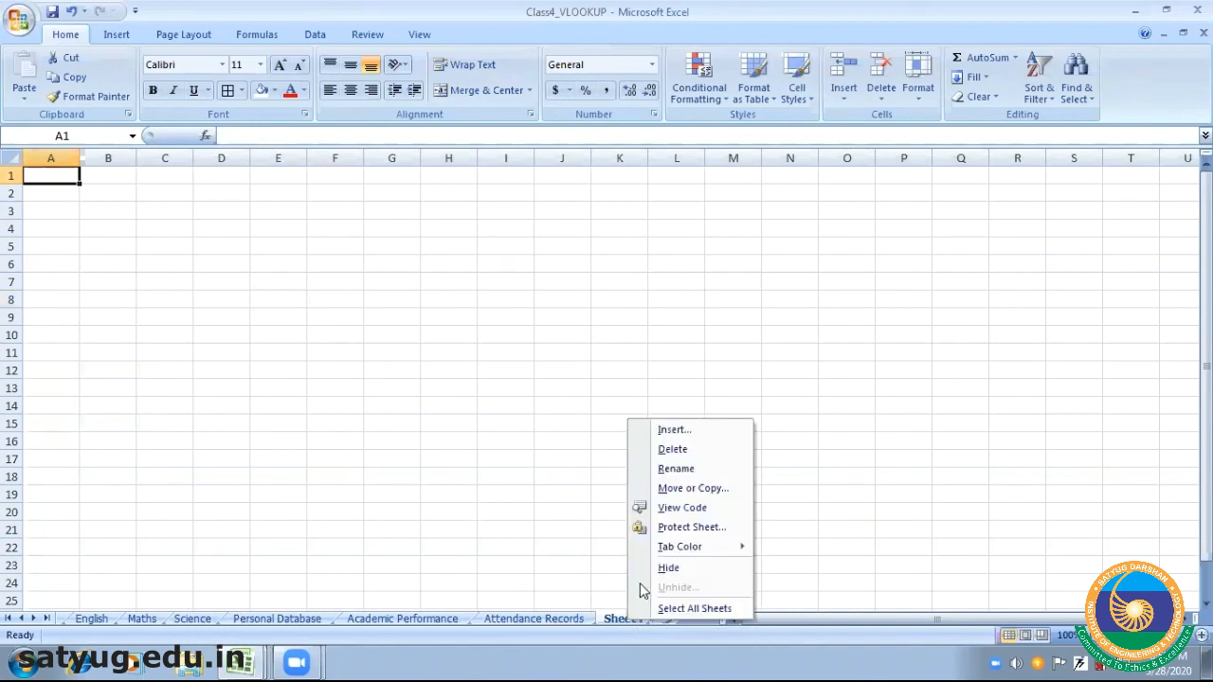
left_click(668, 468)
type("PTM")
key("Return")
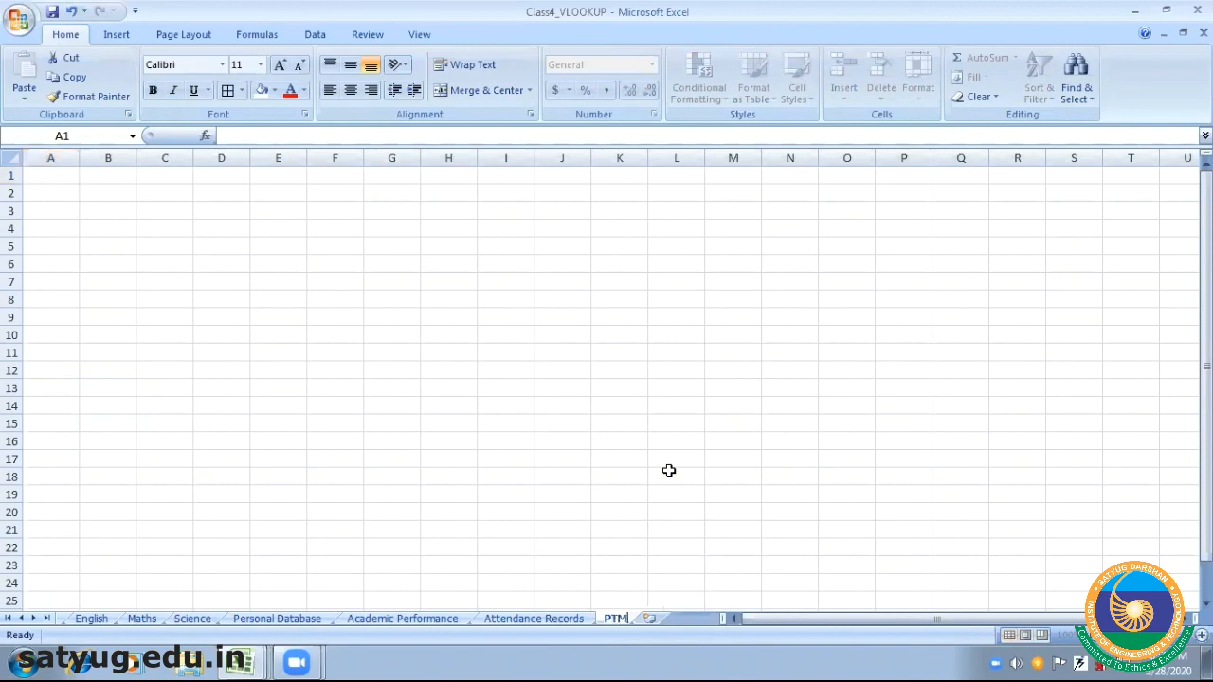
left_click(643, 484)
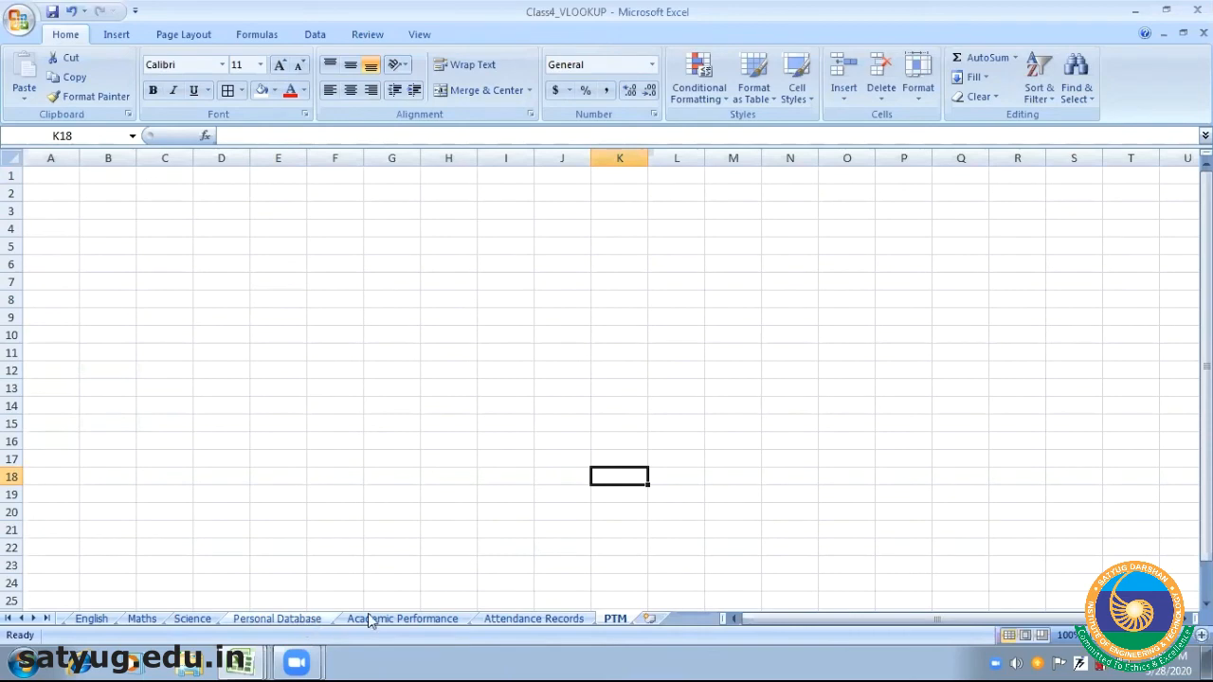
Copy the roll number column A1:A16 from Personal Database and paste it at A1 of the PTM sheet
left_click(294, 618)
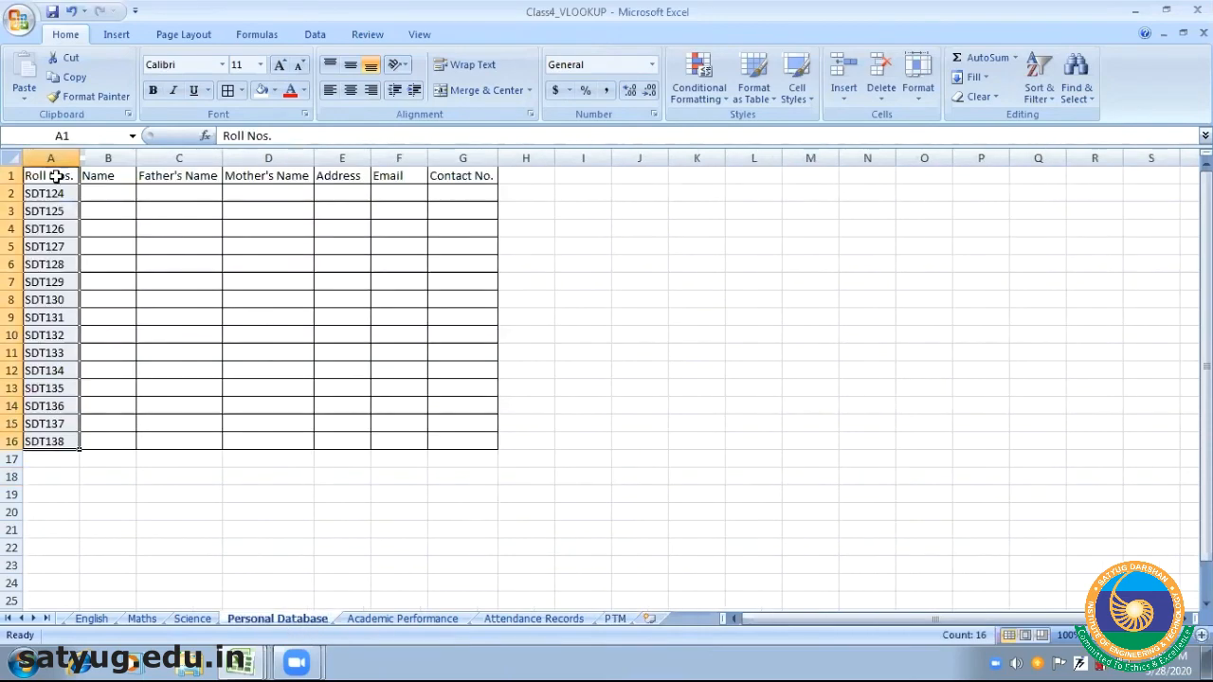
left_click_drag(57, 177, 57, 442)
key("ctrl+c")
left_click(616, 618)
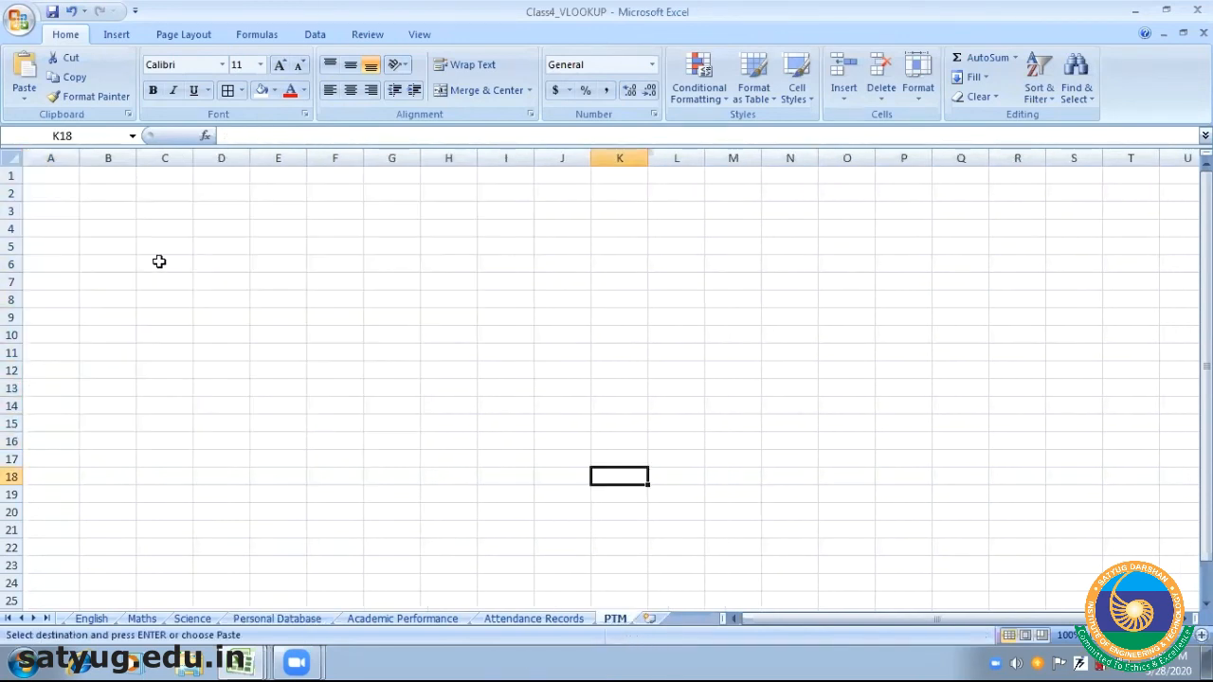
left_click(50, 173)
key("ctrl+v")
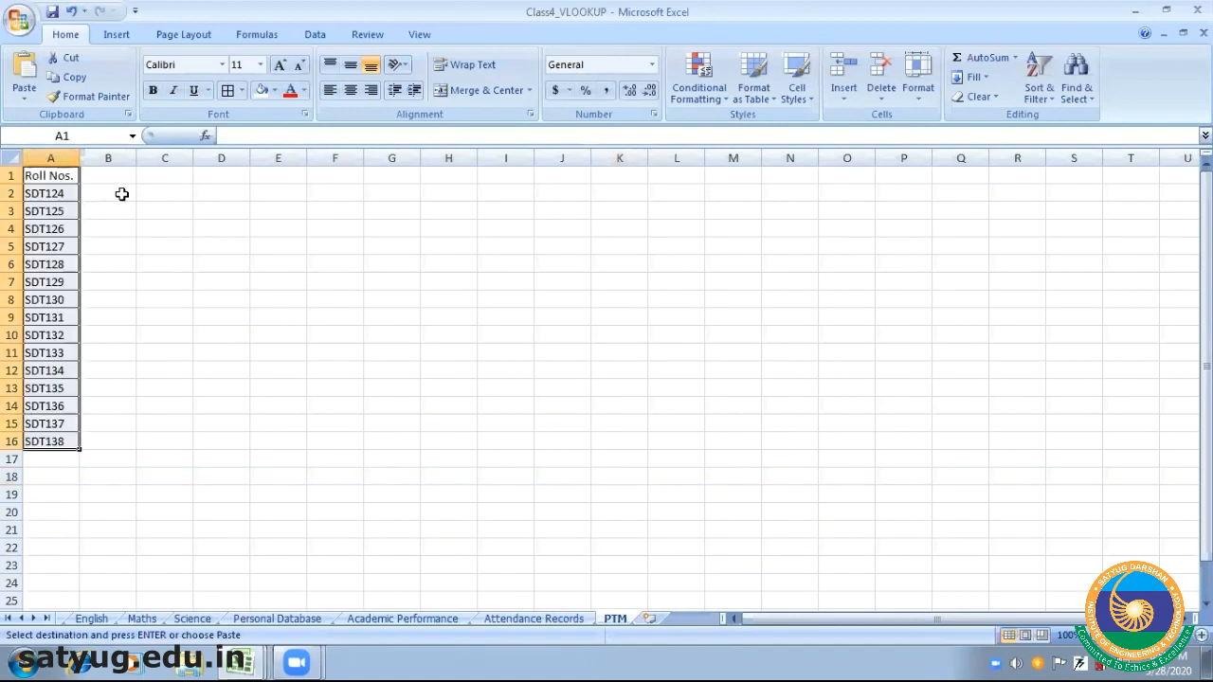
Enter the headings Name, Sub 1, Sub 2, Sub 3 and Att in B1:F1 of the PTM sheet
left_click(112, 177)
type("Name")
key("Tab")
type("Sub 1")
key("Tab")
type("S")
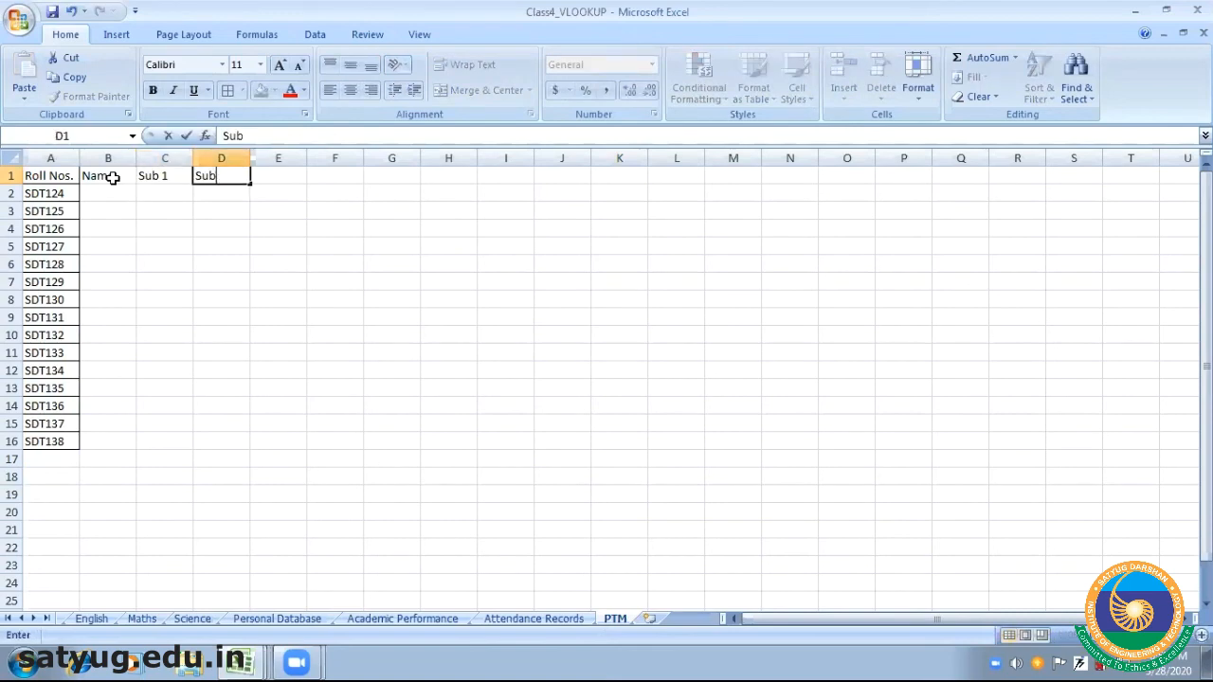
key("Tab")
type("Sub")
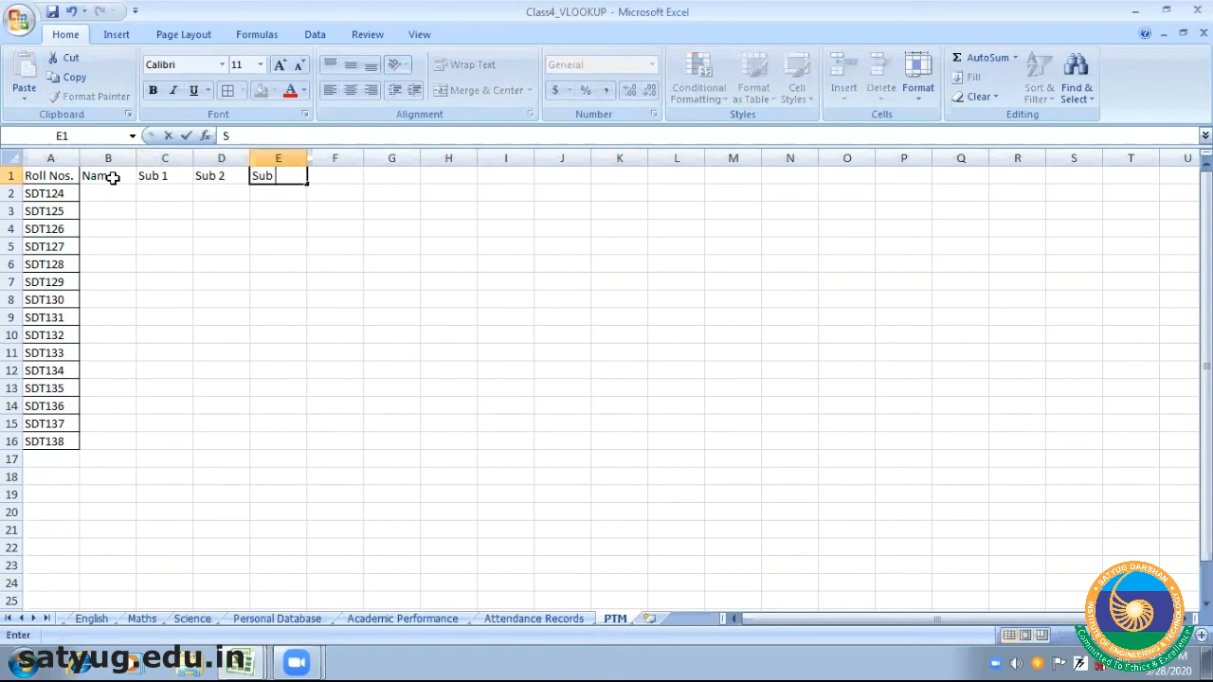
type(" 3")
key("Tab")
type("A")
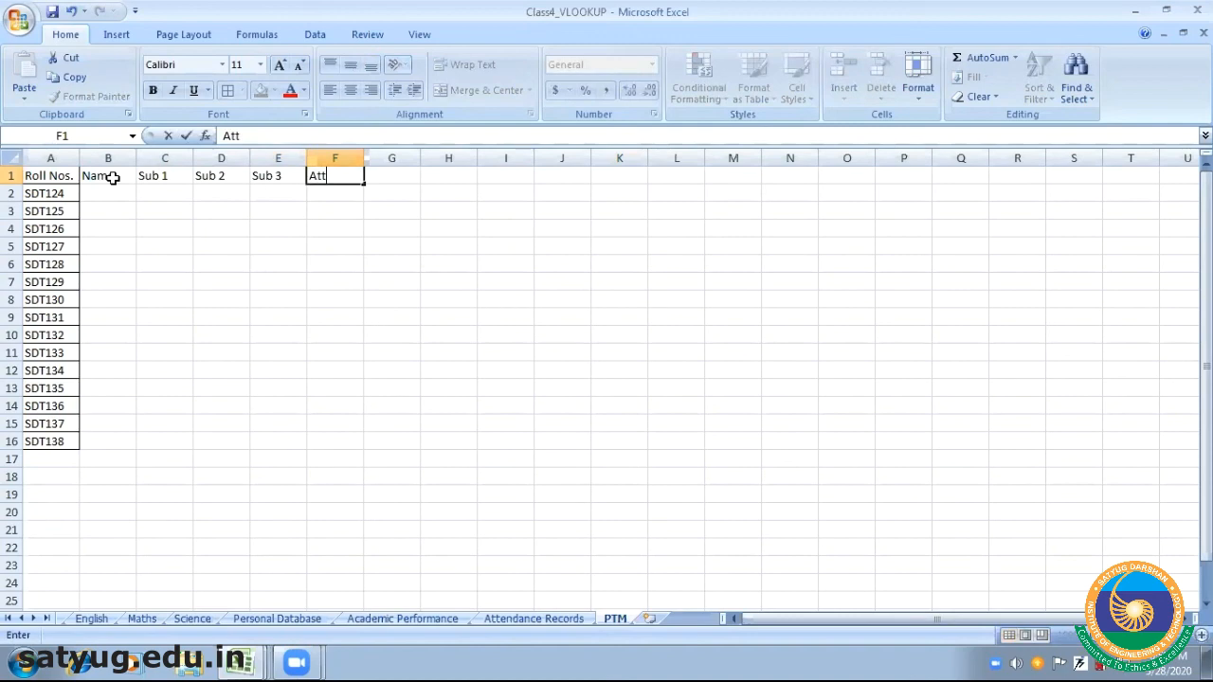
left_click(214, 235)
Centre the contents of A1:F16 on the PTM sheet and apply all borders to the range
left_click_drag(47, 181, 66, 180)
key("shift+Down")
key("shift+Down")
key("shift+Down")
key("shift+Down")
key("shift+Down")
key("shift+Down")
key("shift+Down")
key("shift+Down")
key("shift+Down")
key("shift+Down")
key("shift+Down")
key("shift+Down")
key("shift+Down")
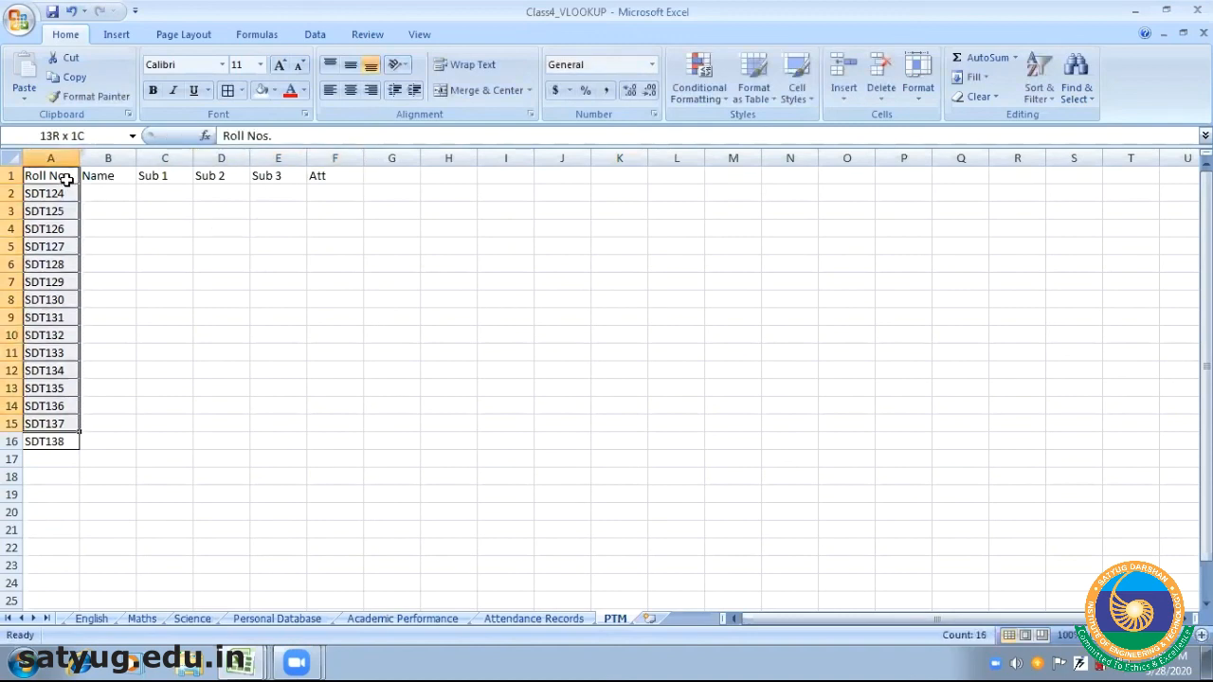
key("shift+Down")
key("shift+Right")
key("shift+Right")
key("shift+Right")
key("shift+Right")
key("shift+Right")
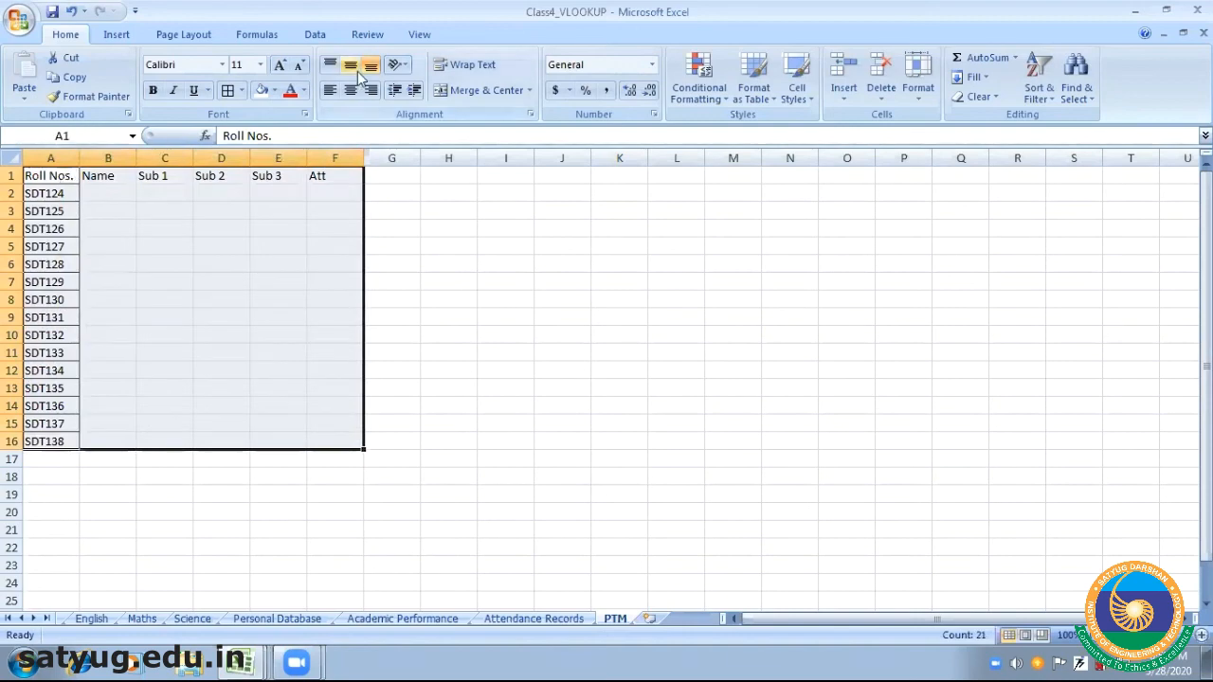
left_click(351, 91)
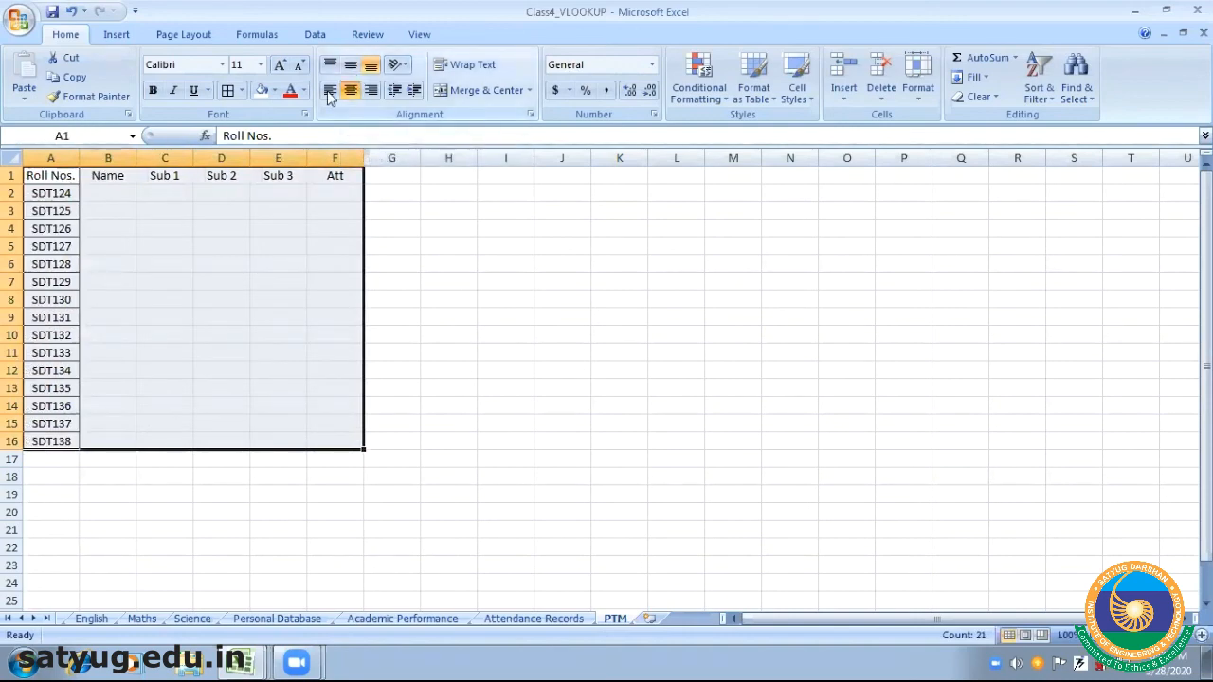
left_click(228, 94)
left_click(539, 347)
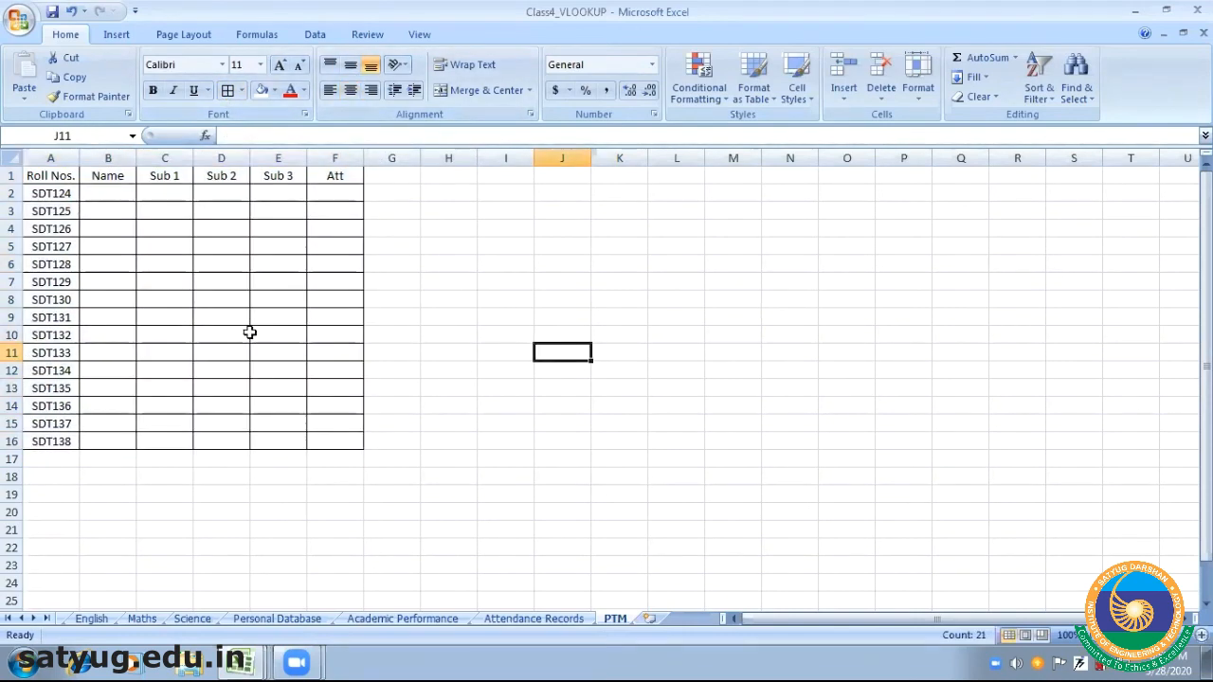
Widen the Name column of the PTM table to nearly three times its width
left_click(99, 195)
key("Right")
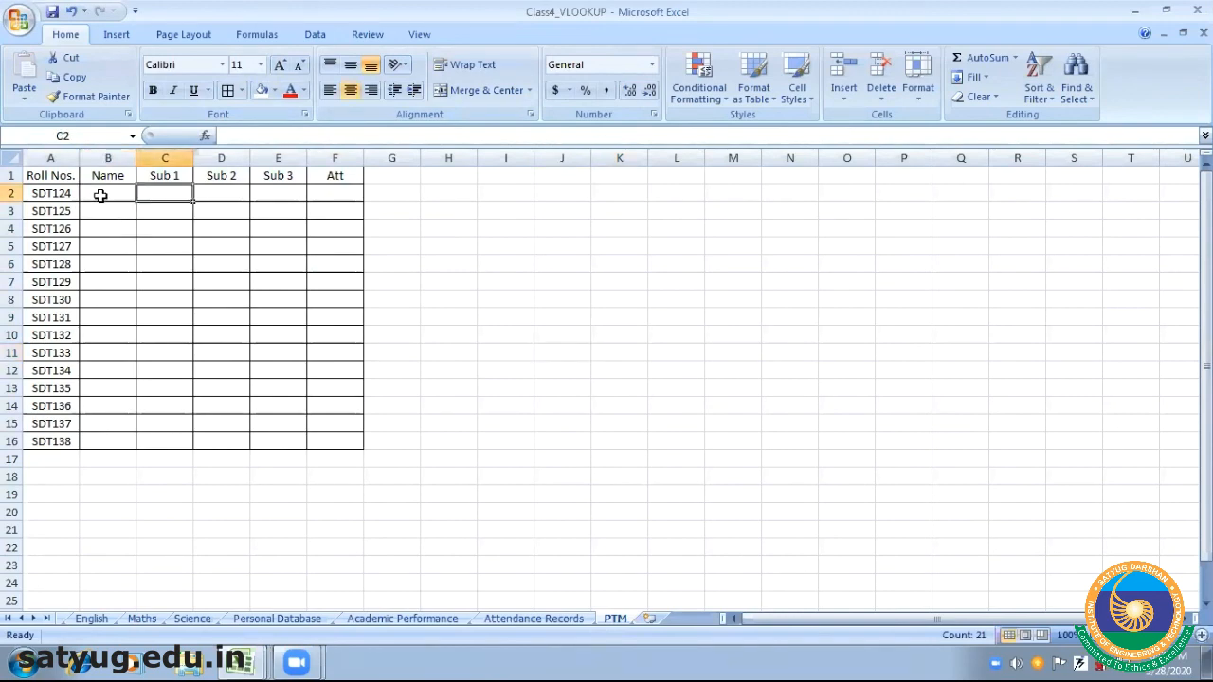
key("Right")
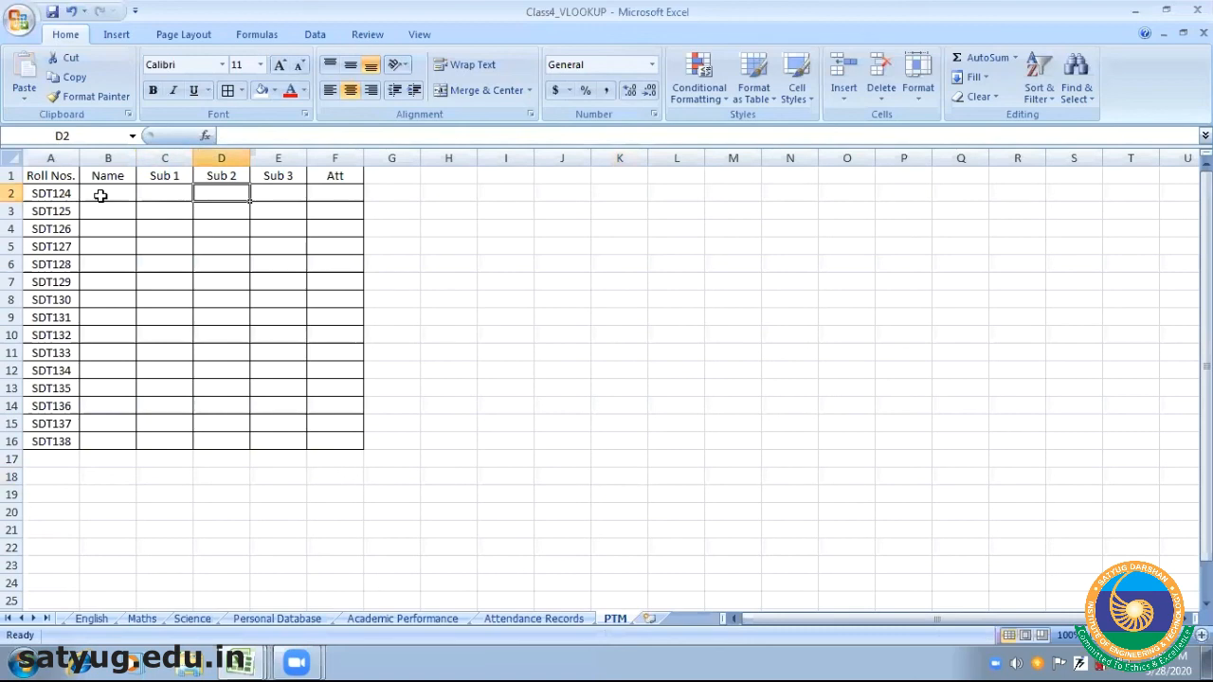
key("Right")
key("Right")
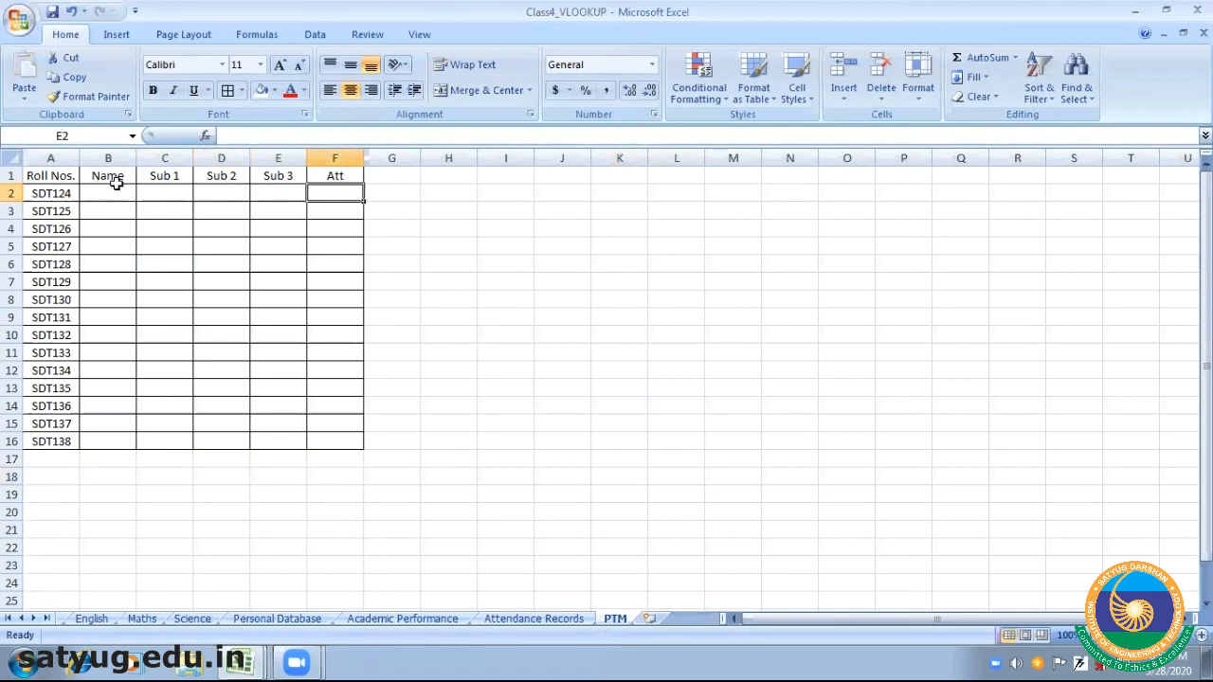
left_click_drag(136, 158, 242, 157)
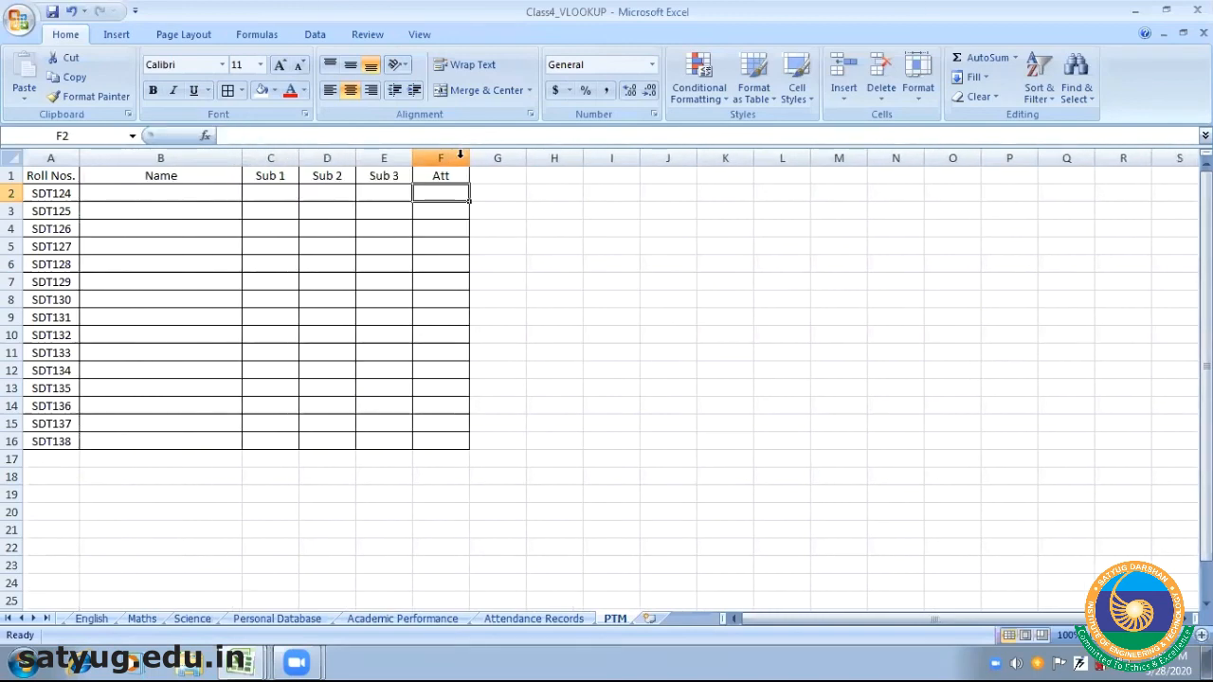
Enter the first student's name, father's name and mother's name in B2:D2 of the Personal Database sheet
left_click(365, 620)
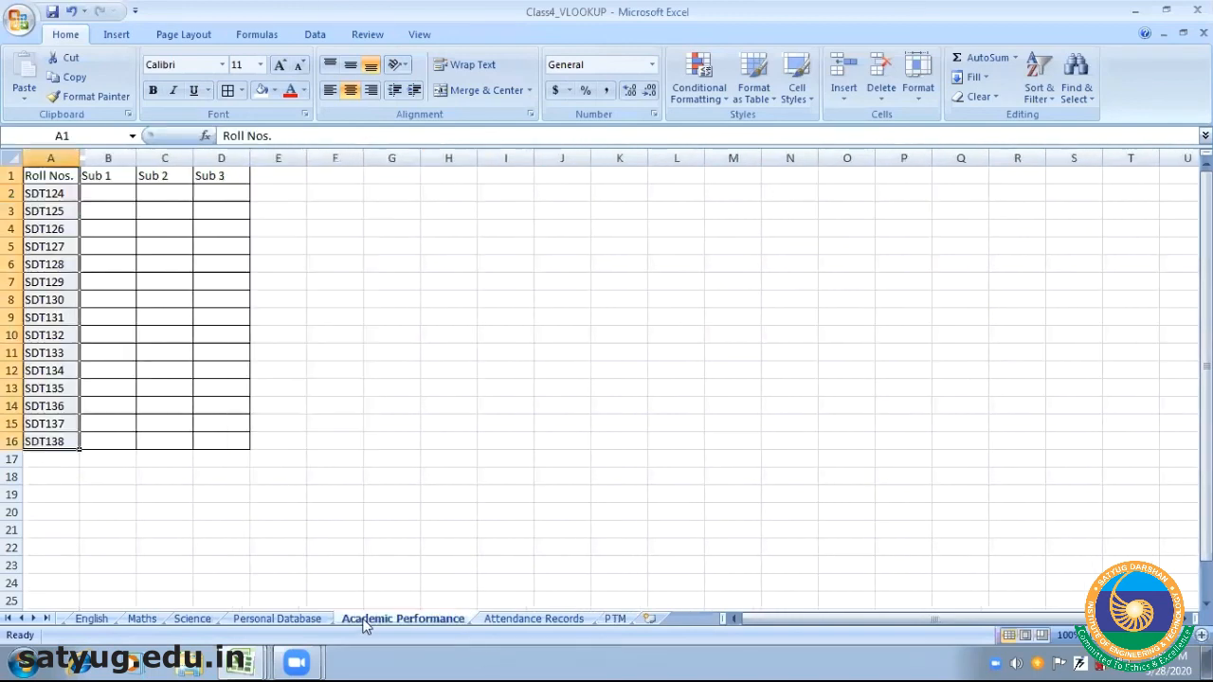
left_click(532, 619)
left_click(280, 619)
left_click(249, 445)
left_click(108, 194)
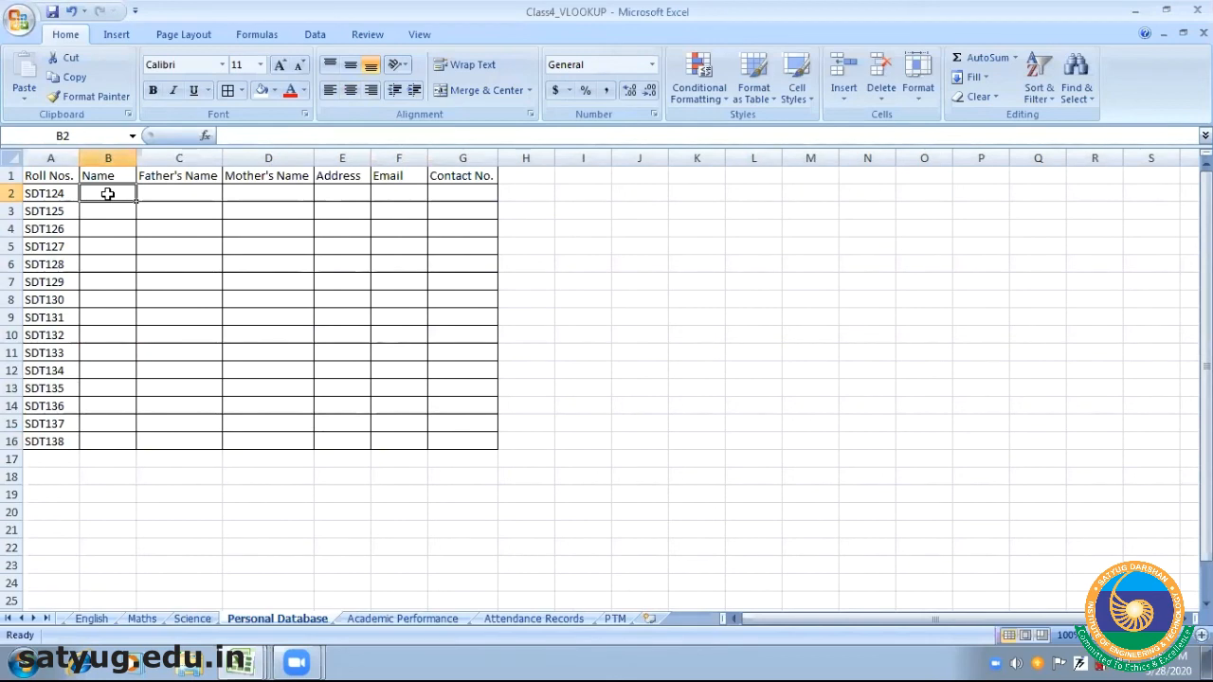
type("Abhishek Bacha")
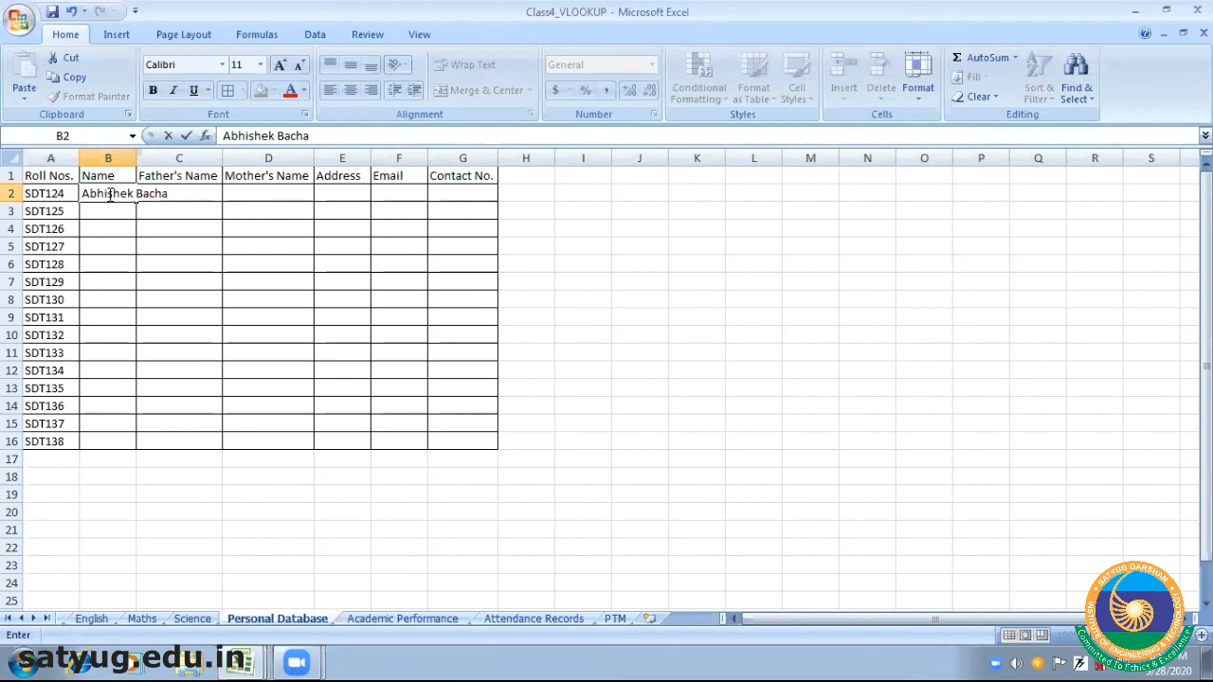
key("BackSpace")
key("BackSpace")
key("BackSpace")
key("BackSpace")
key("BackSpace")
key("BackSpace")
key("Tab")
type("Amitabh")
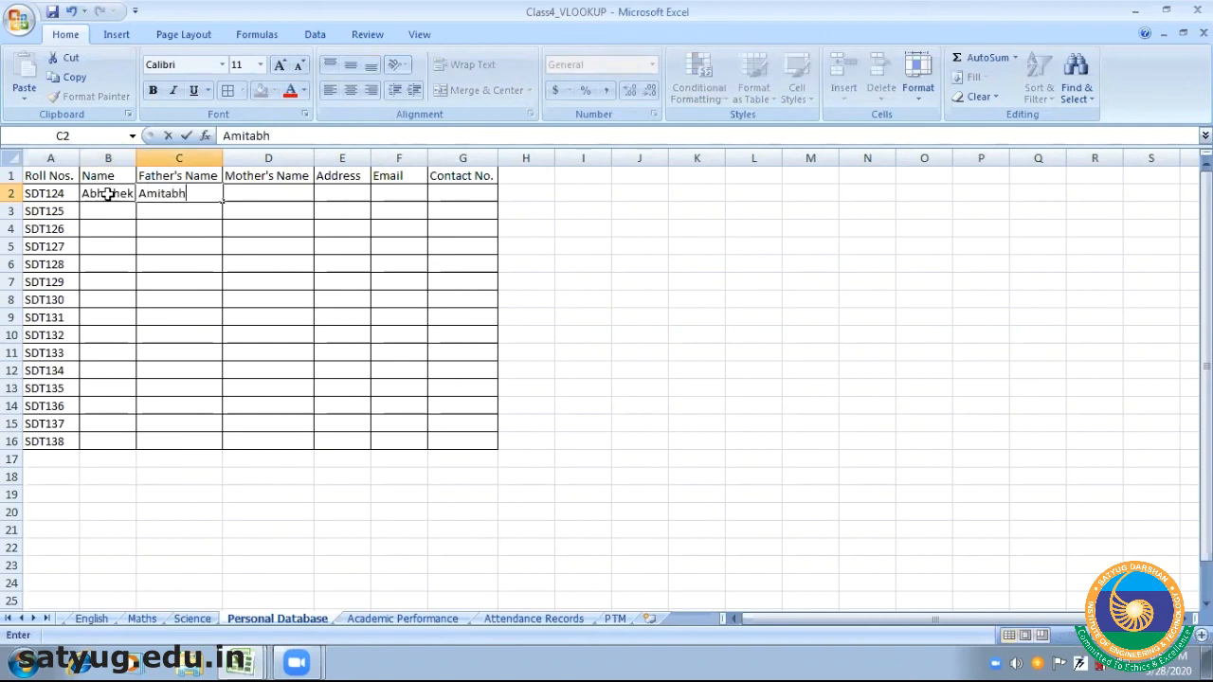
key("Tab")
type("Jaya")
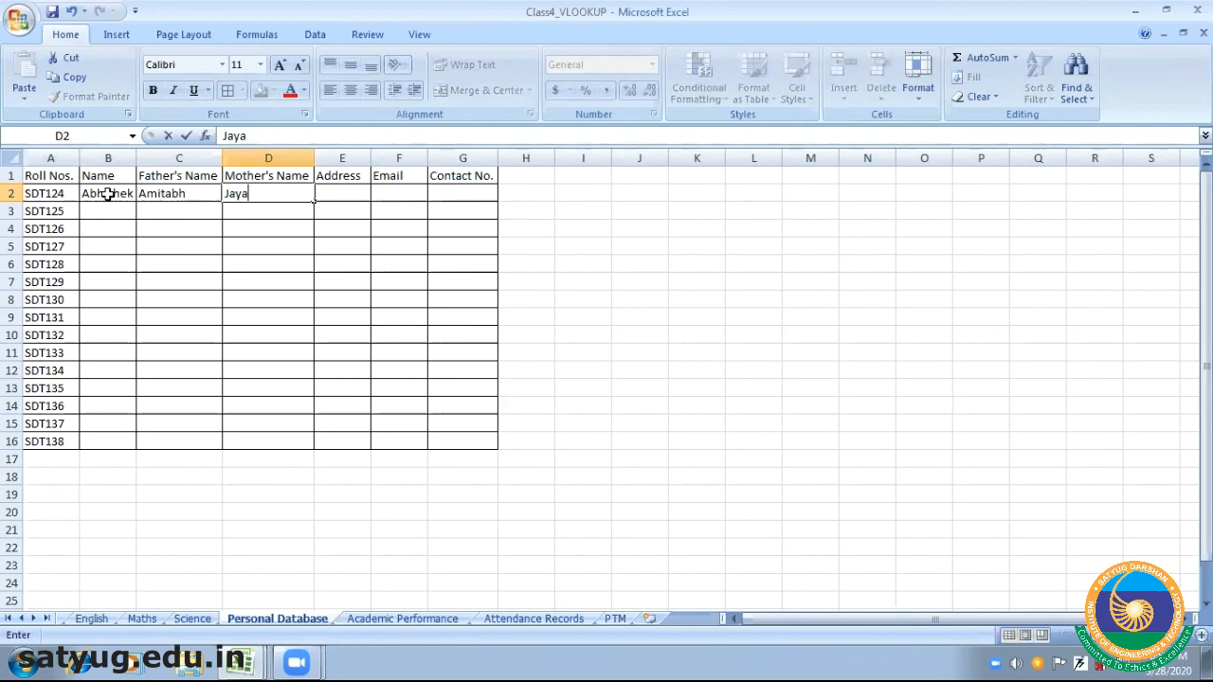
key("Tab")
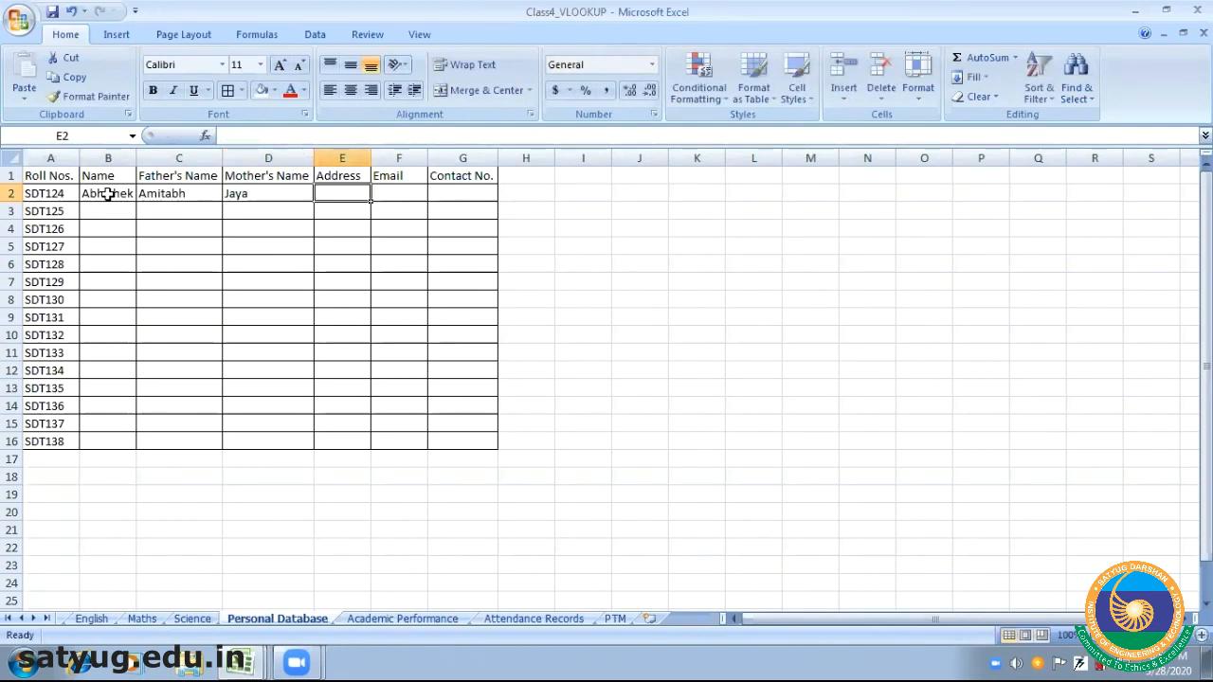
Fill in the first student's address, email and contact number with short placeholder values in E2:G2
type("ABC")
key("Tab")
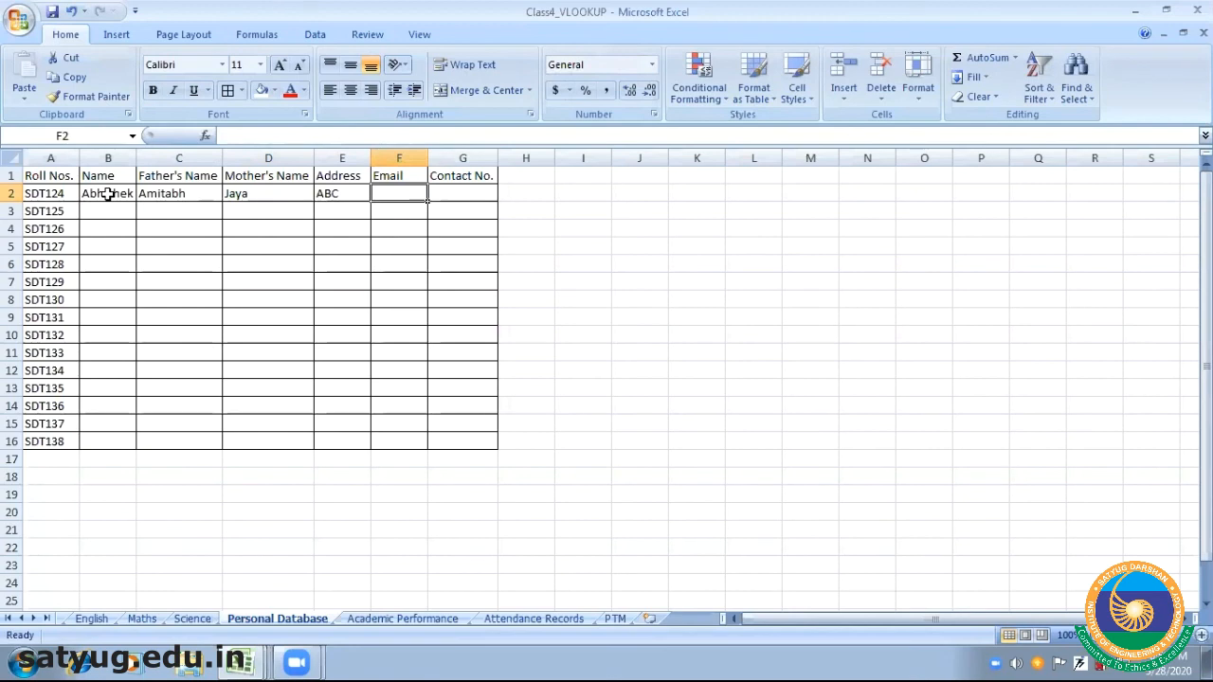
type("AB")
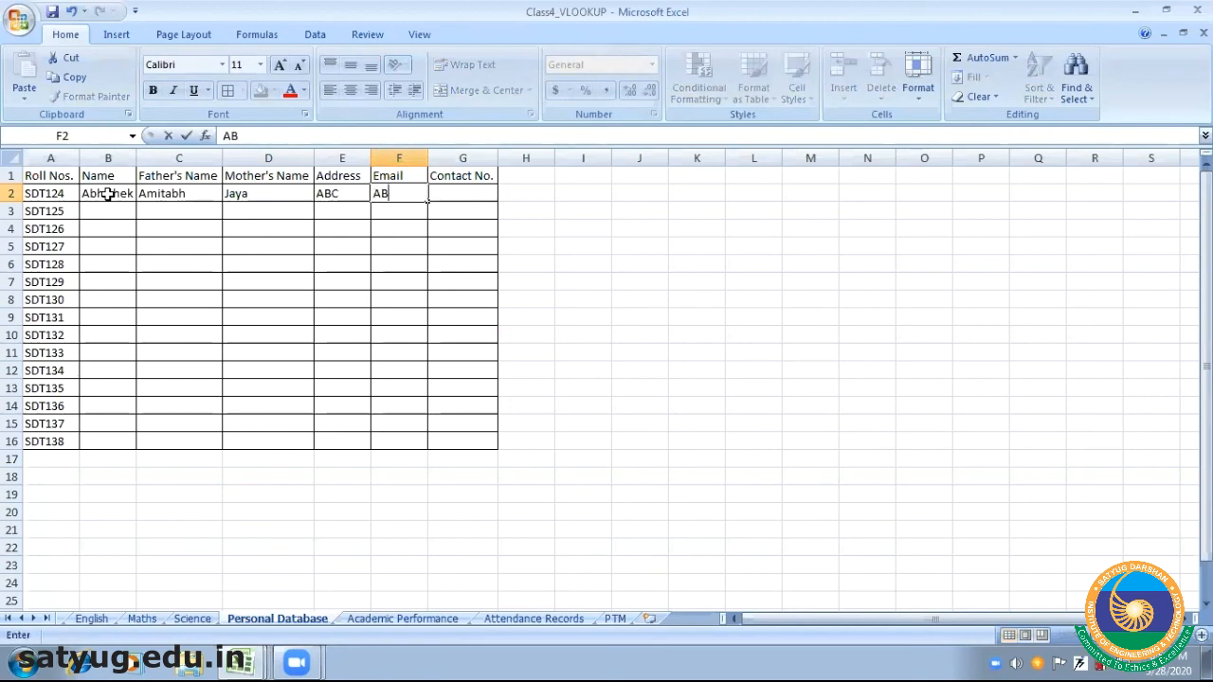
key("BackSpace")
key("BackSpace")
type("abc")
key("Tab")
type("123")
key("Return")
Enter the second student's name, father's name and mother's name in B3:D3
key("Left")
key("Left")
key("Left")
key("Left")
key("Left")
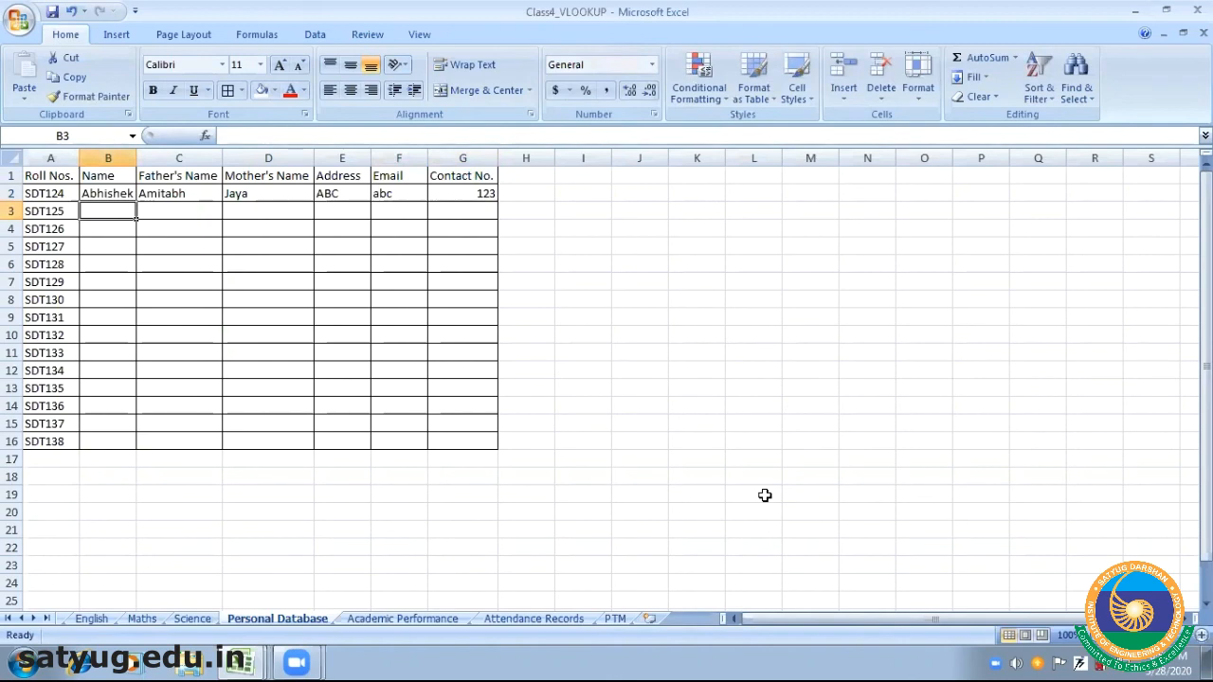
type("Ranbir")
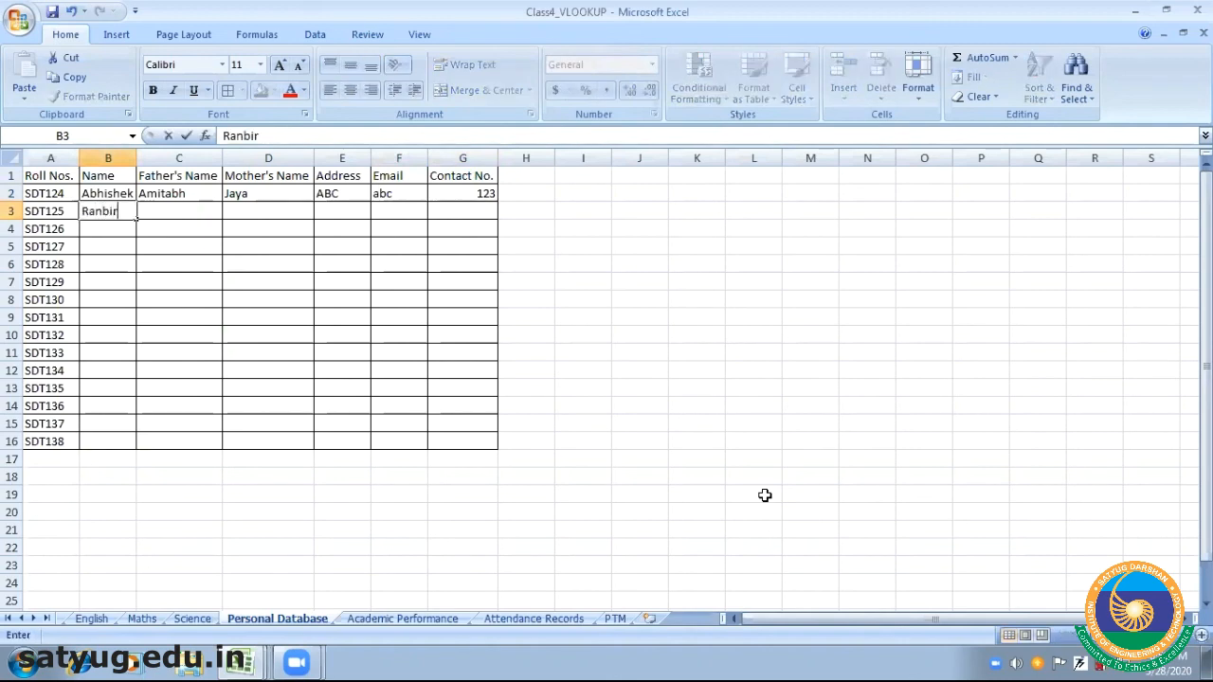
key("Tab")
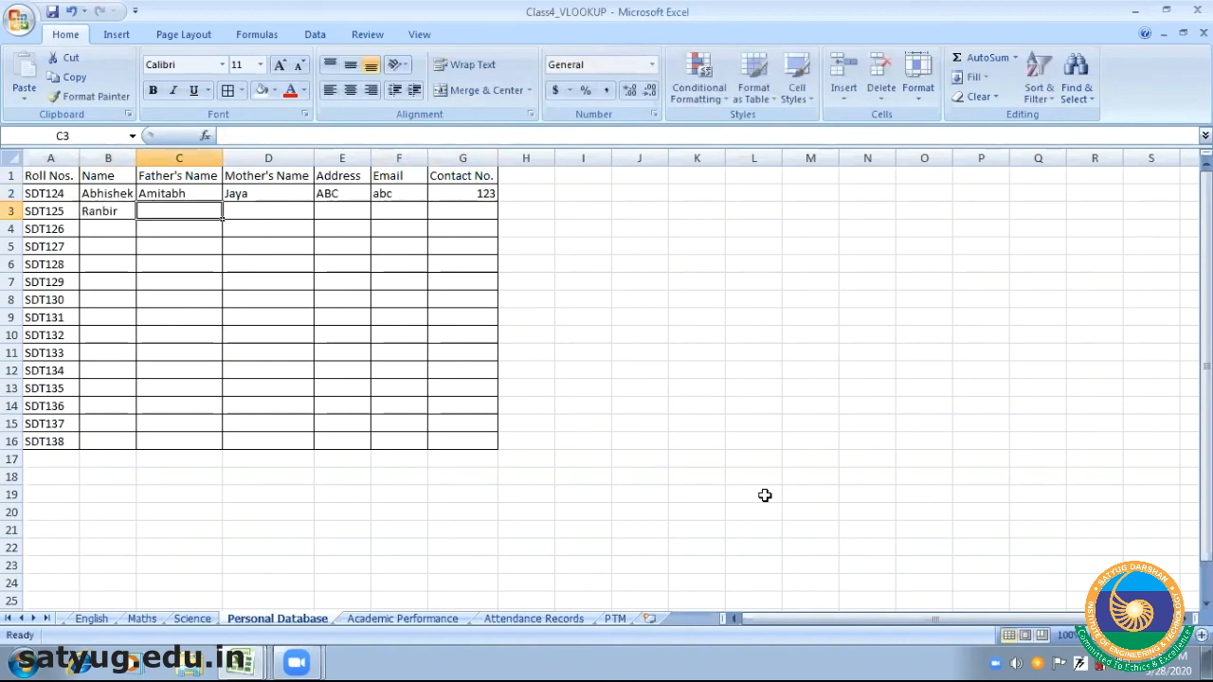
type("Ris")
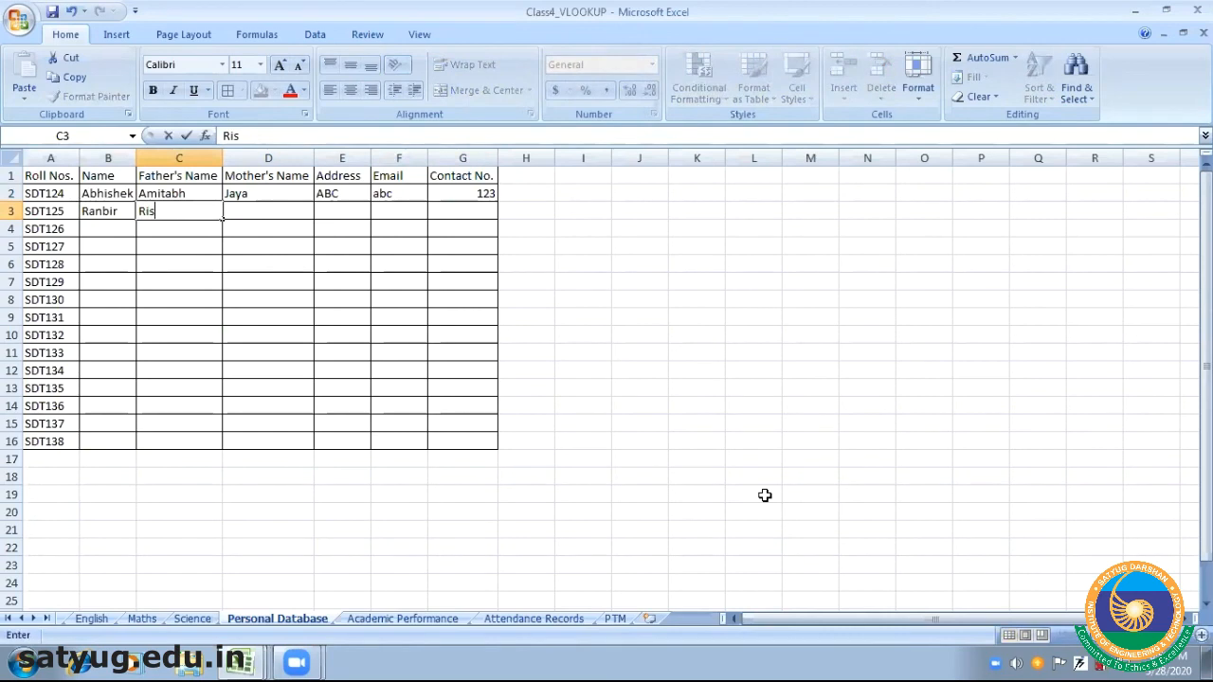
type("hi")
key("Tab")
type("Neetu")
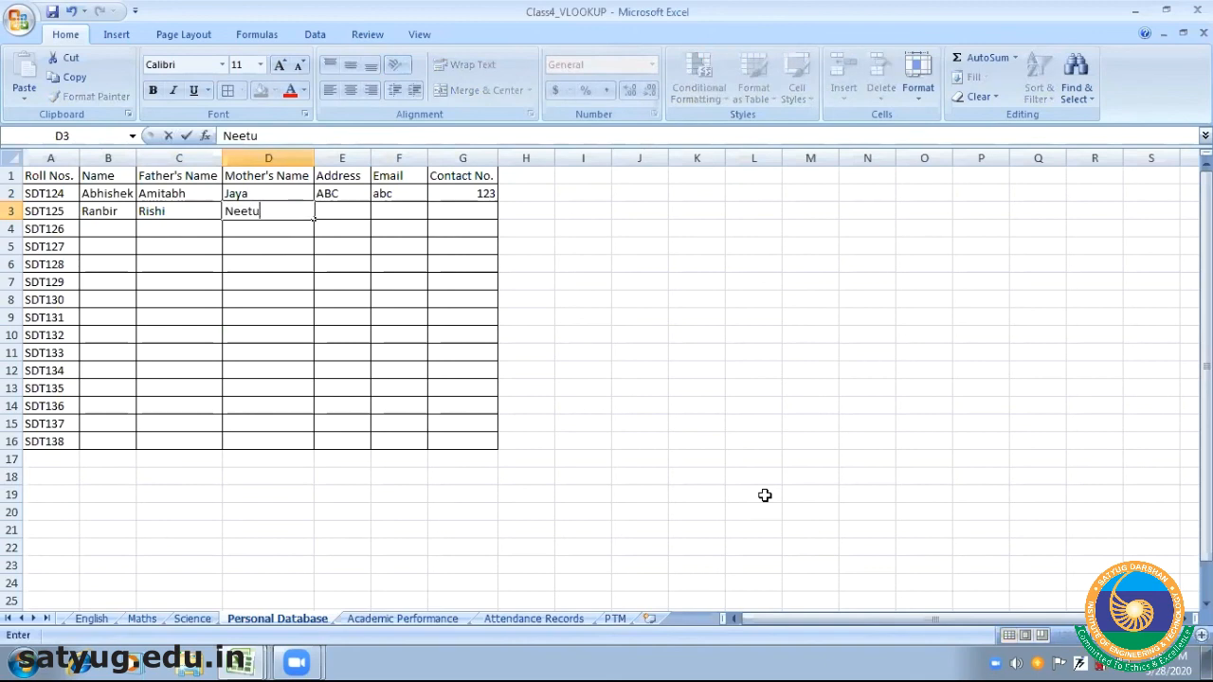
key("Tab")
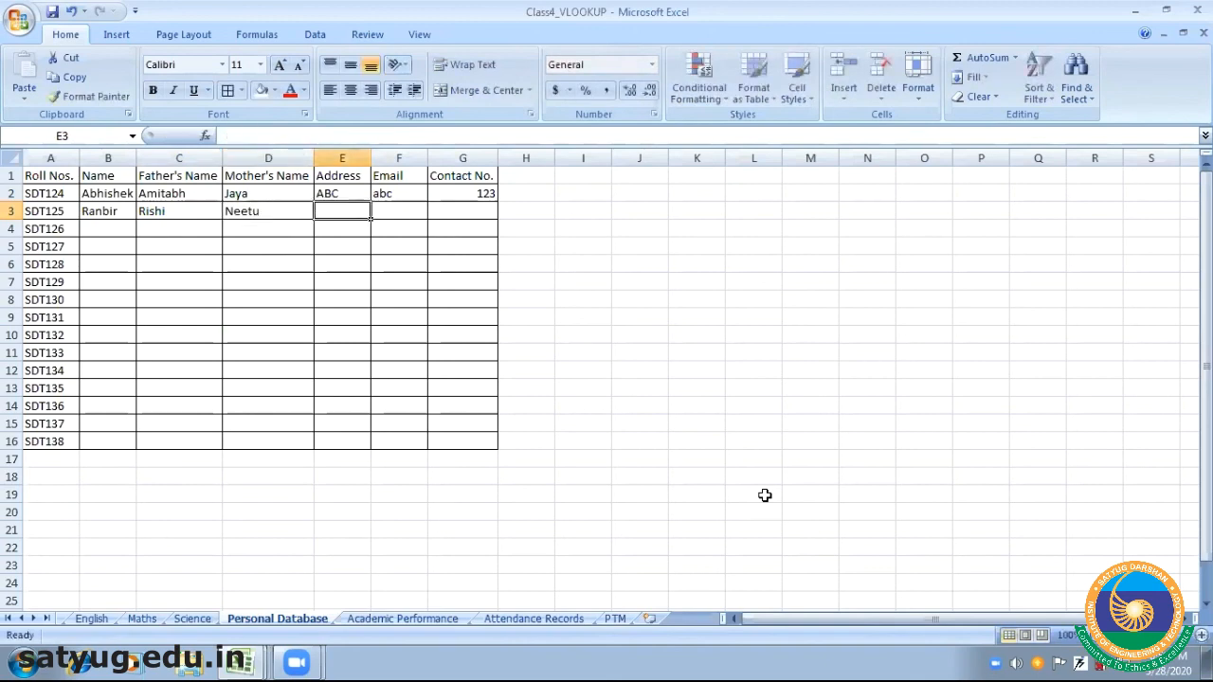
Fill in the second student's address, email and contact number with short placeholder values in E3:G3
type("def")
key("Tab")
type("def")
key("Tab")
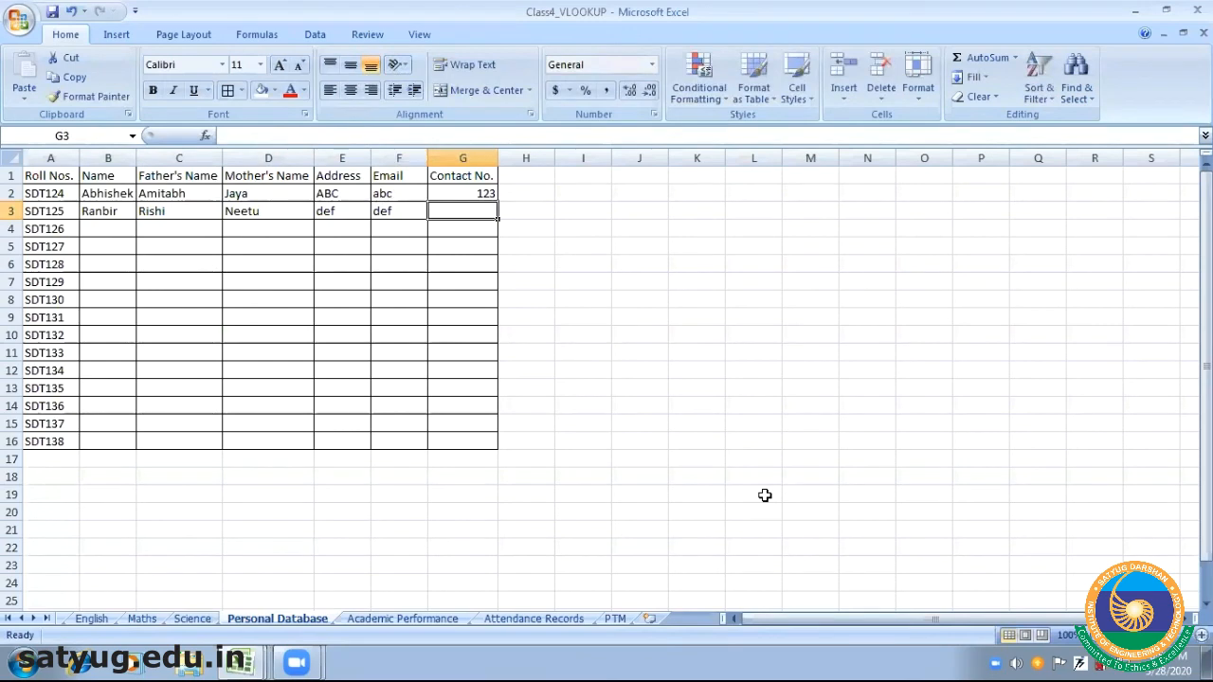
type("46")
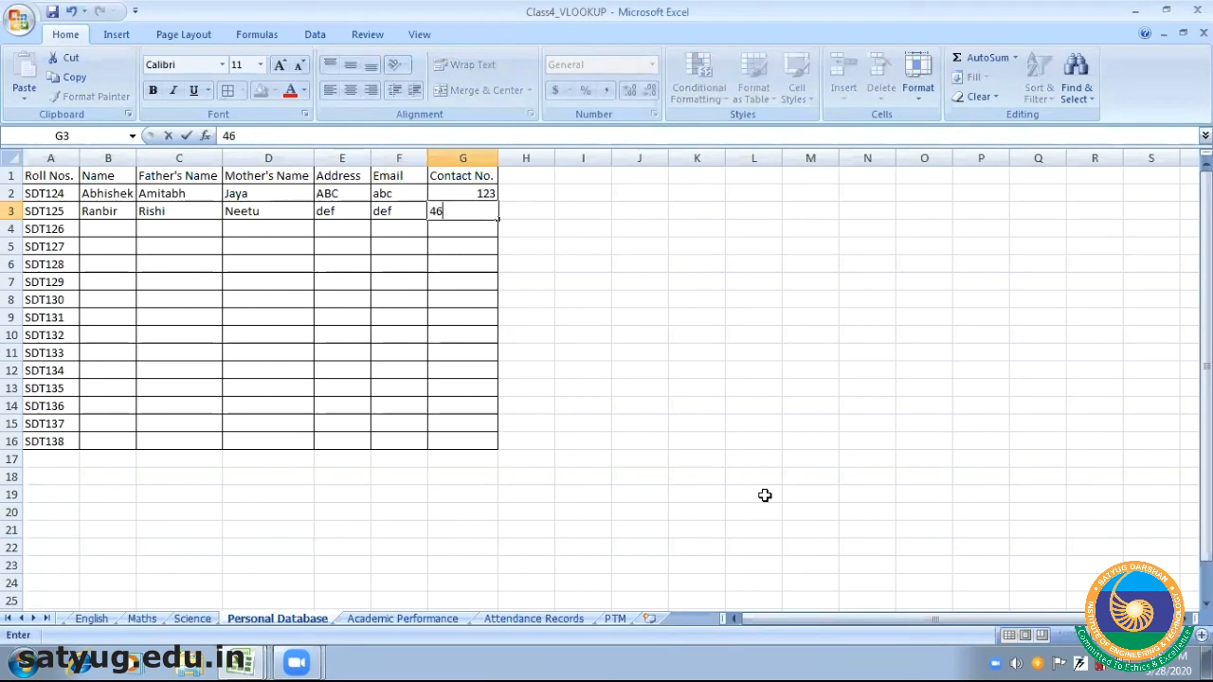
type("5")
left_click(636, 350)
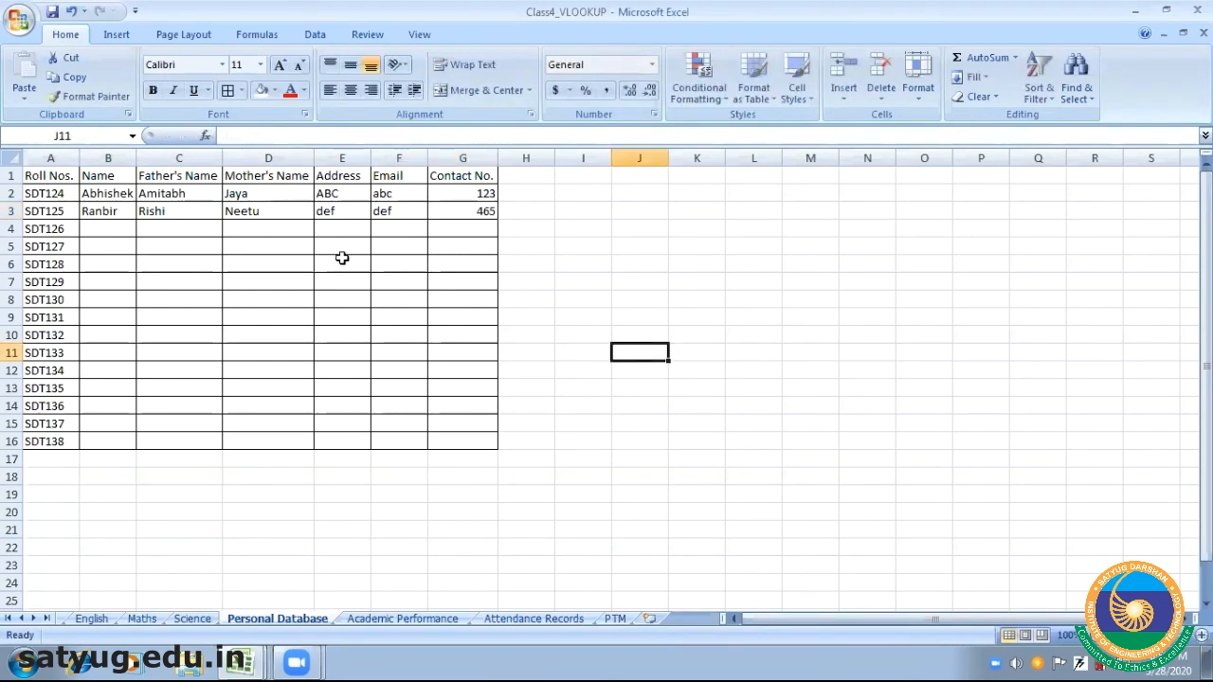
On the Academic Performance sheet, enter the first student's marks 87, 76 and 85 in B2:D2
left_click(388, 618)
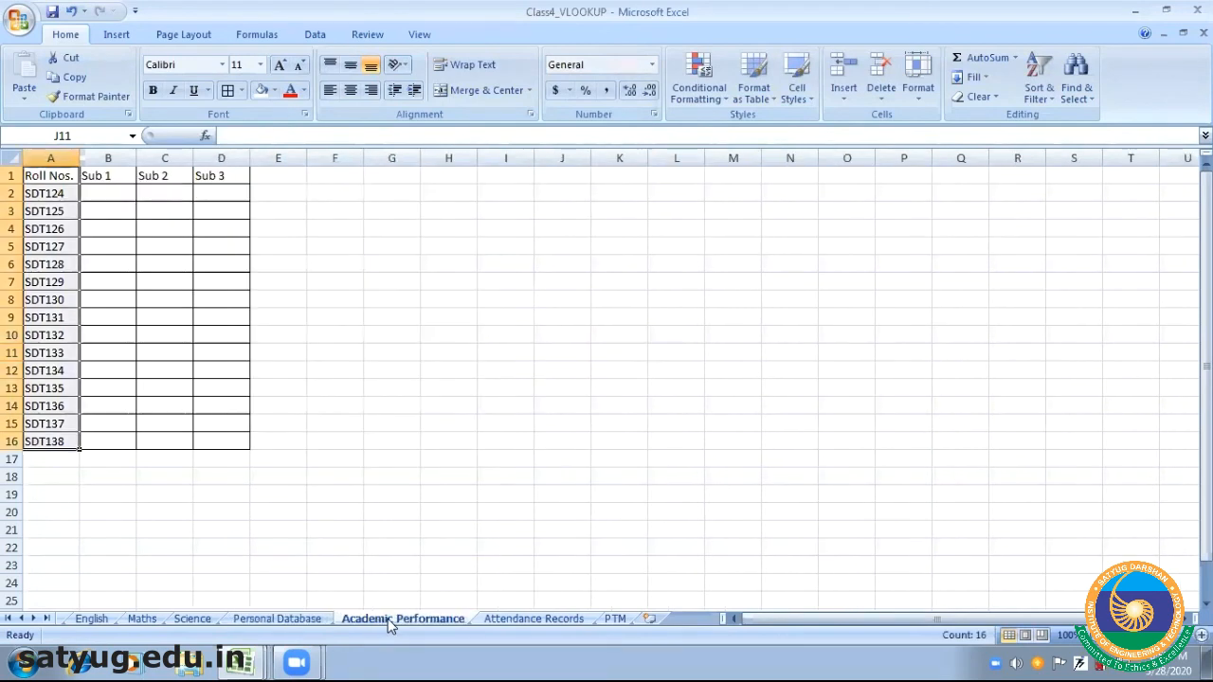
left_click(102, 195)
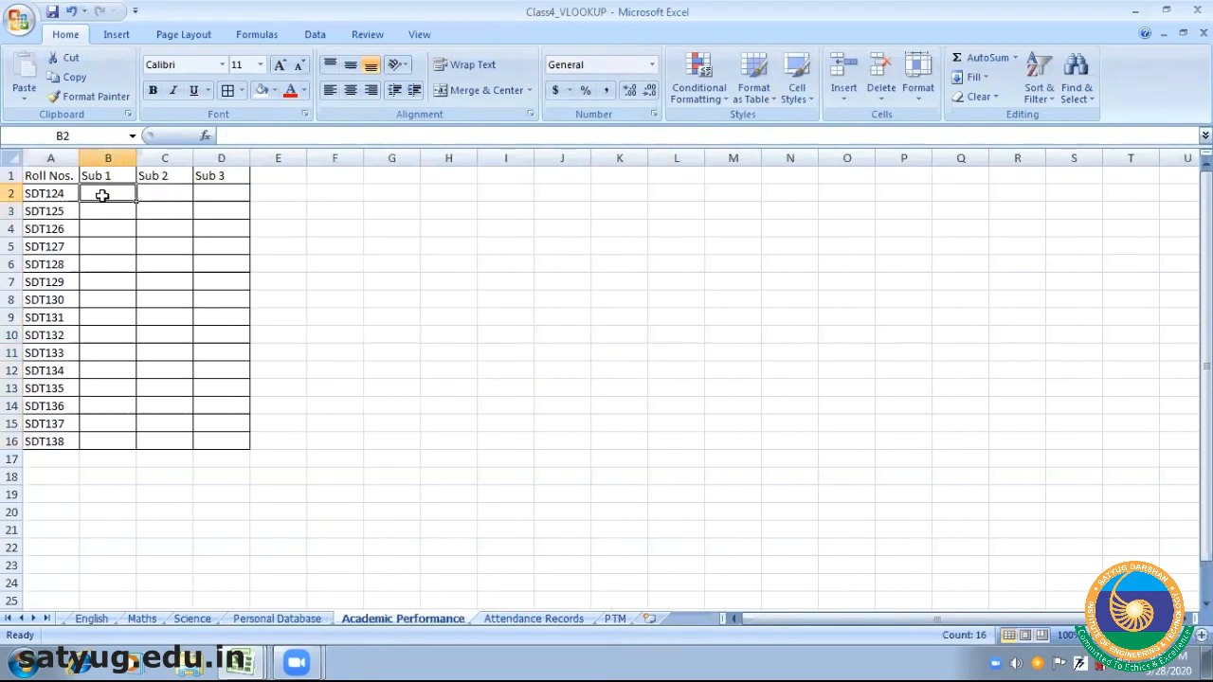
type("87")
key("Tab")
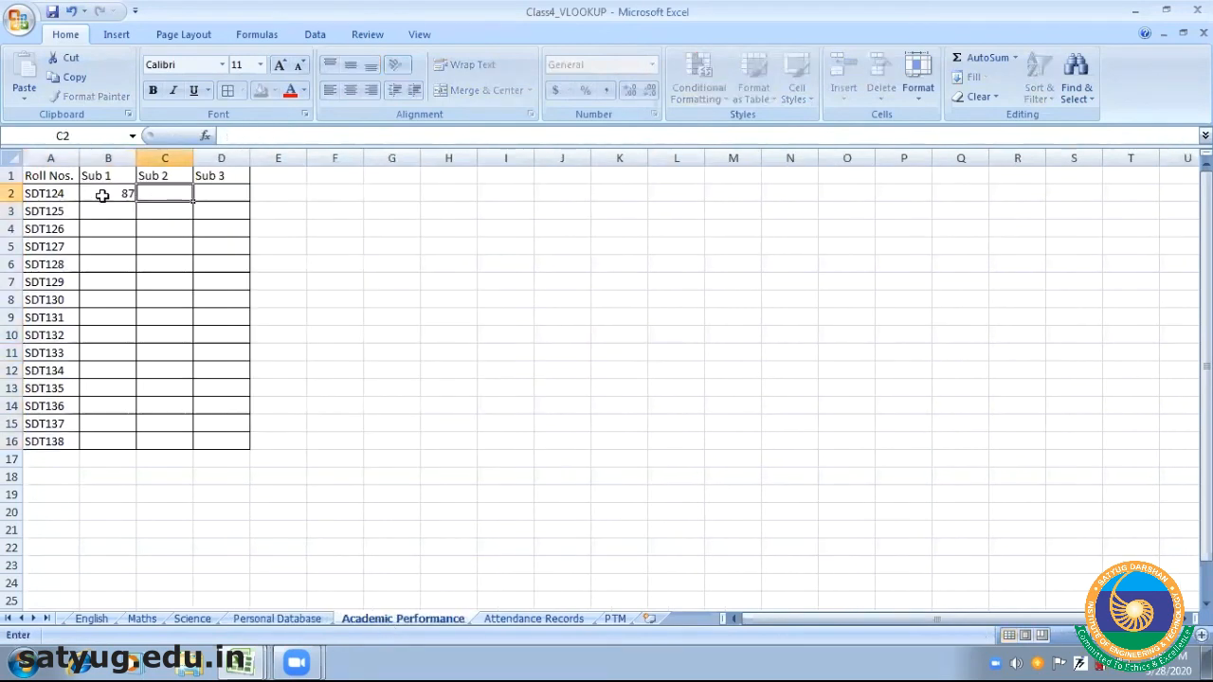
type("76")
key("Tab")
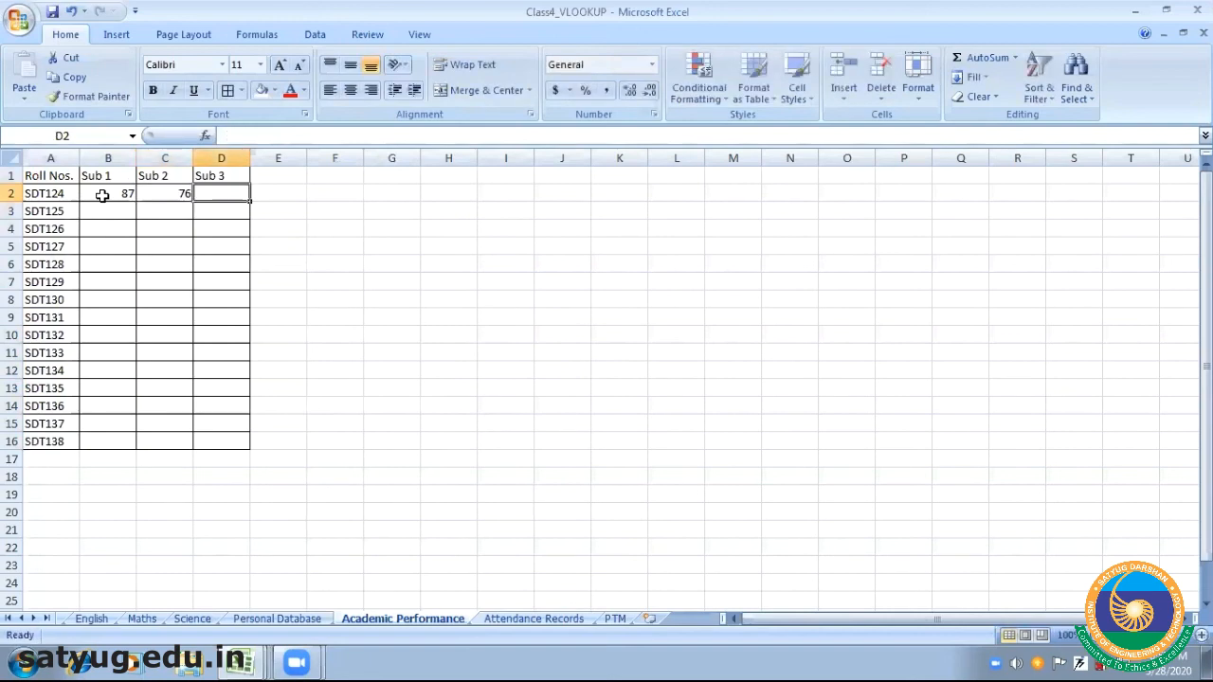
type("85")
key("Return")
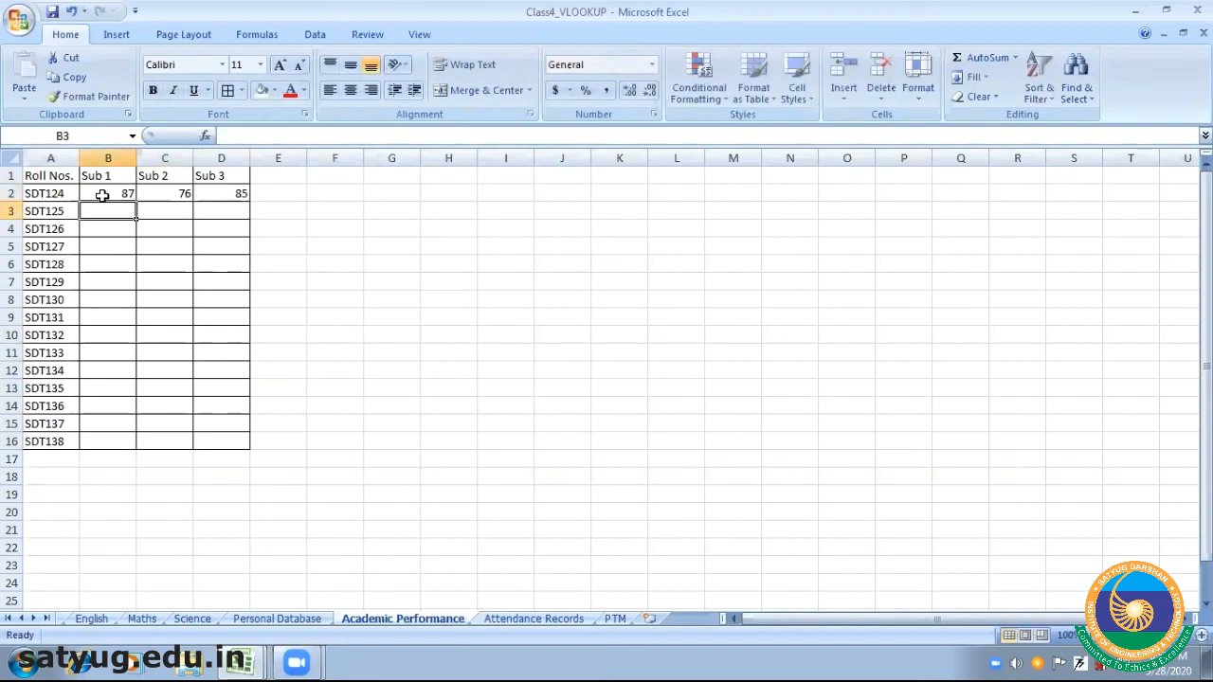
Enter the second student's marks 98, 95 and 89 in B3:D3
type("98")
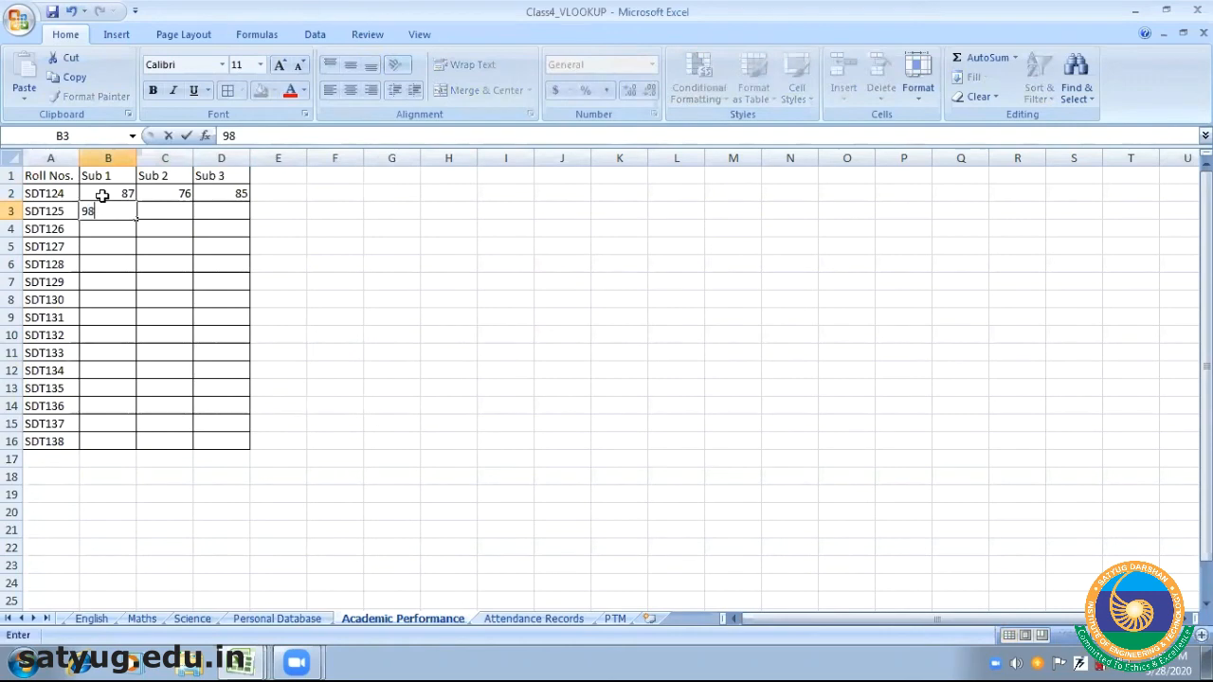
key("Tab")
type("95")
key("Tab")
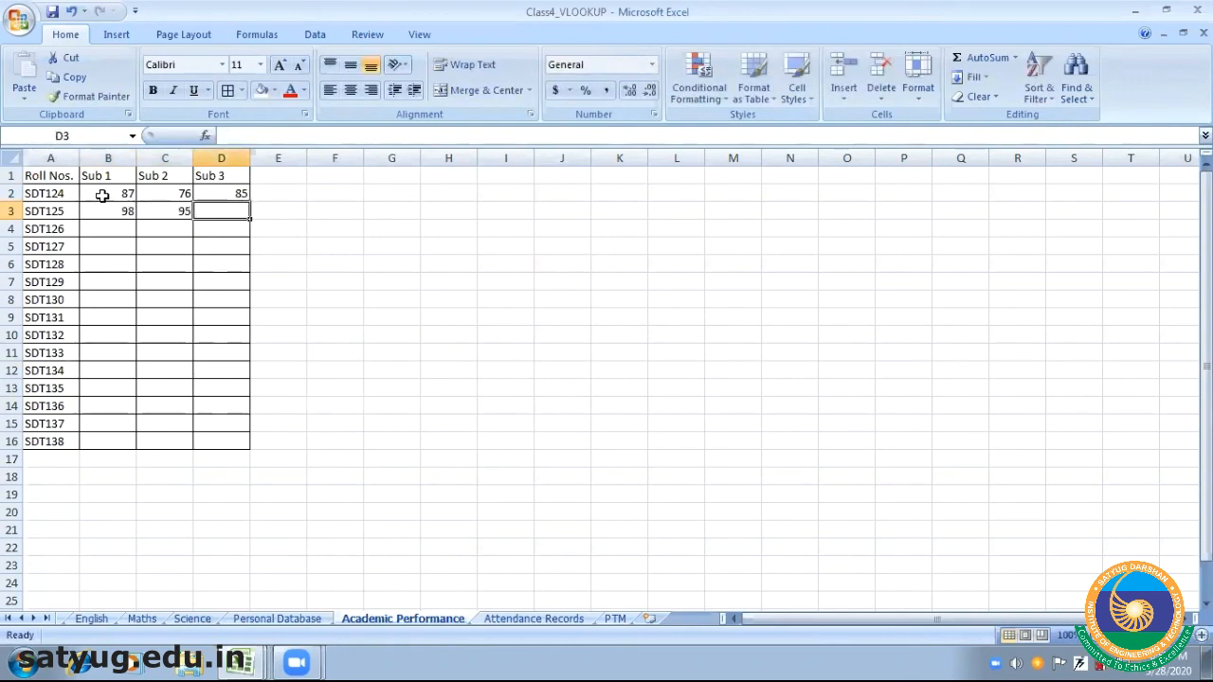
type("89")
key("Tab")
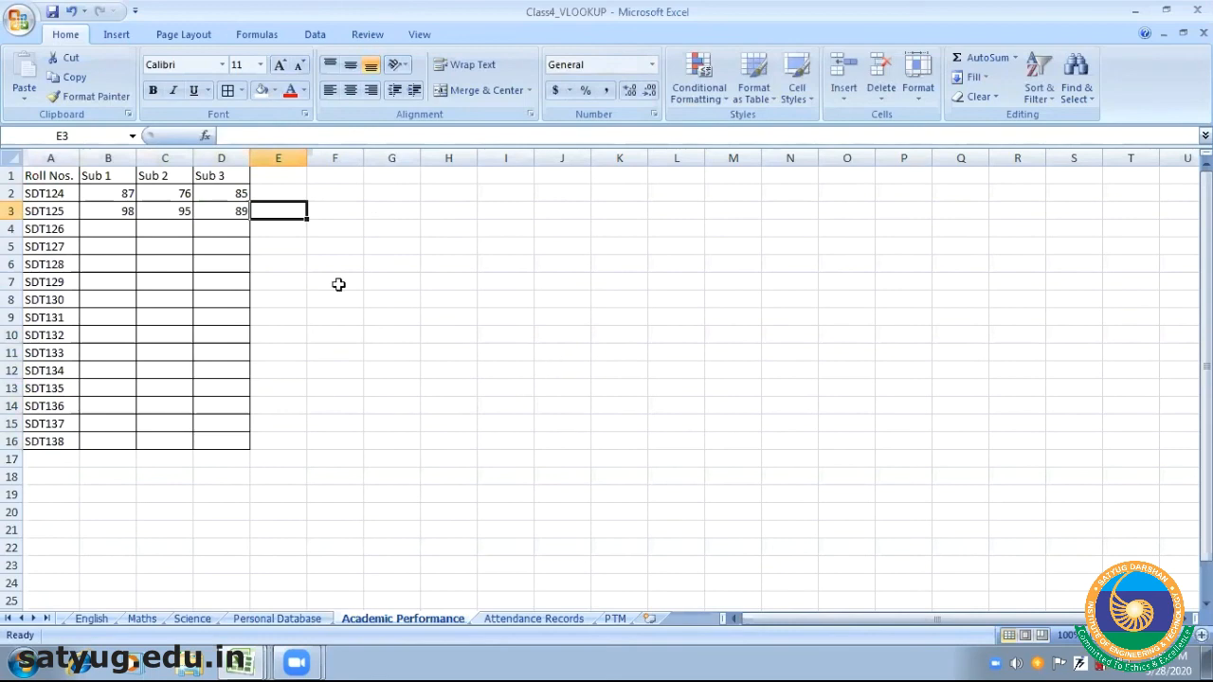
Format cells B2:B3 of the Attendance Records sheet as Percentage
left_click(544, 618)
left_click(113, 196)
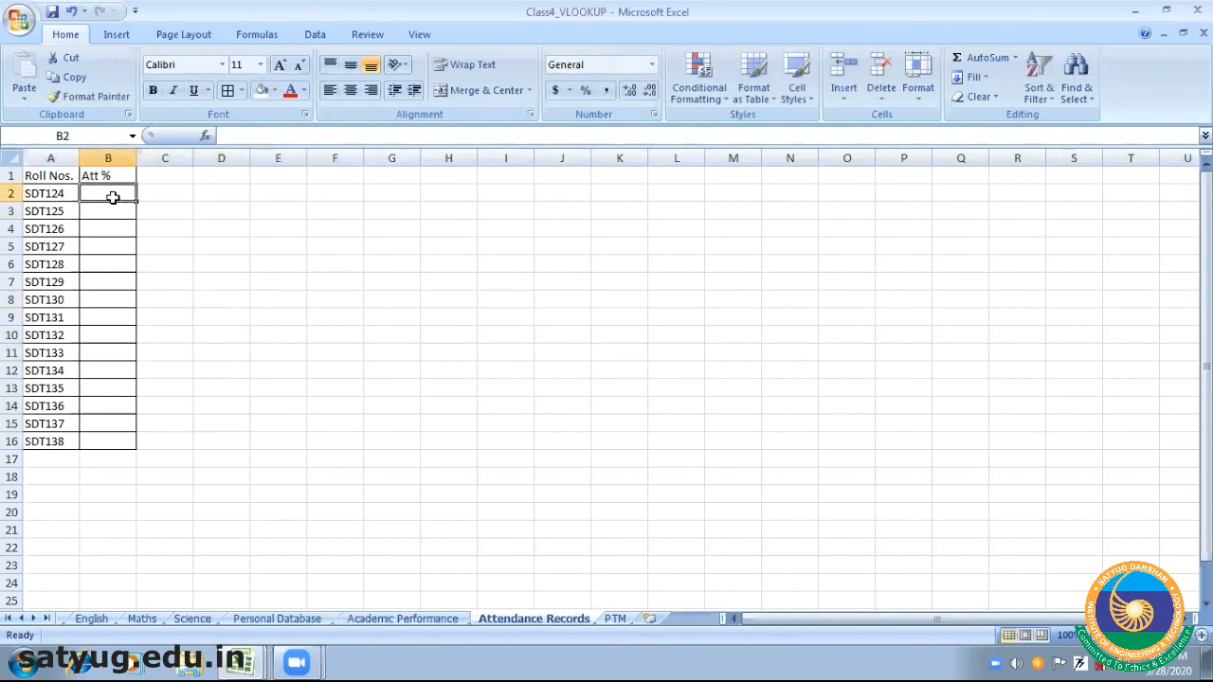
key("shift+Down")
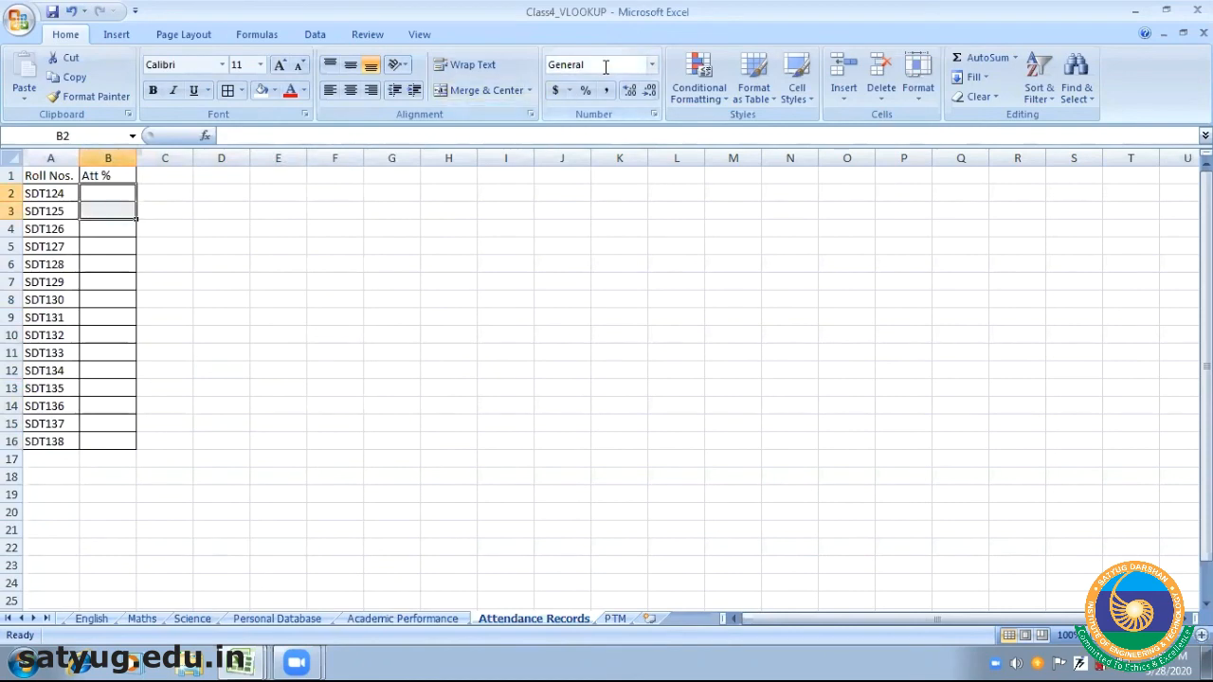
left_click(586, 91)
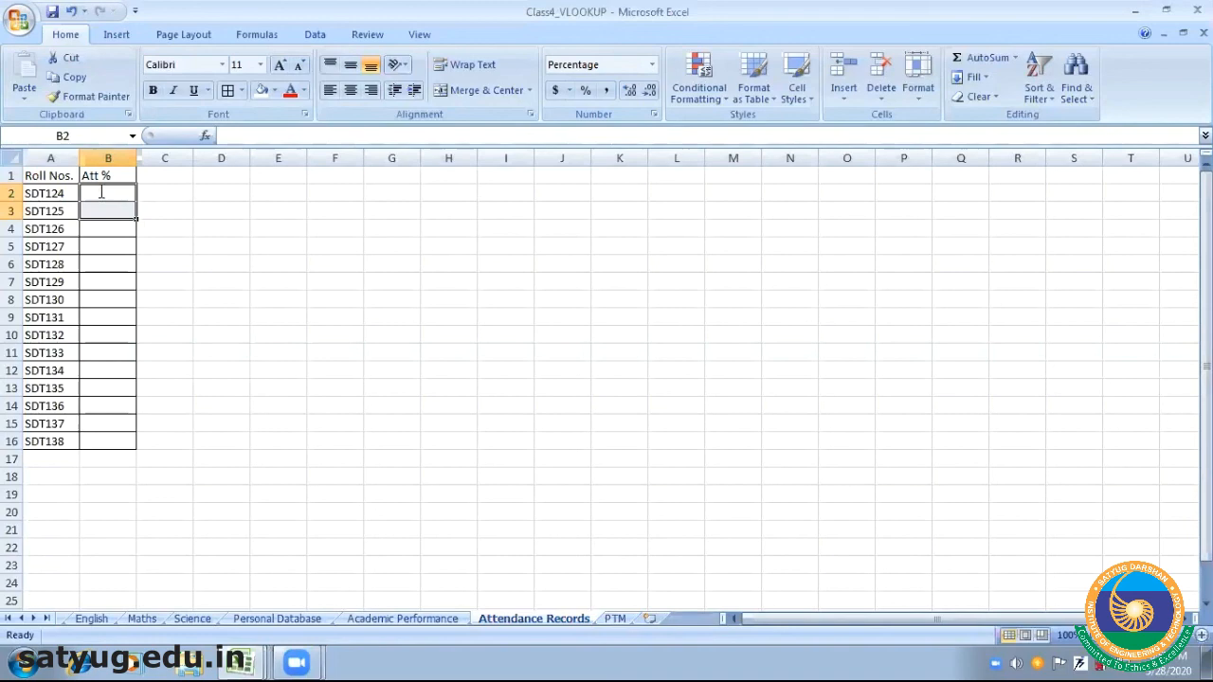
Enter attendance of 78% in B2 and 89% in B3 for the first two students
left_click(100, 193)
type("78")
key("Return")
type("89")
left_click(228, 303)
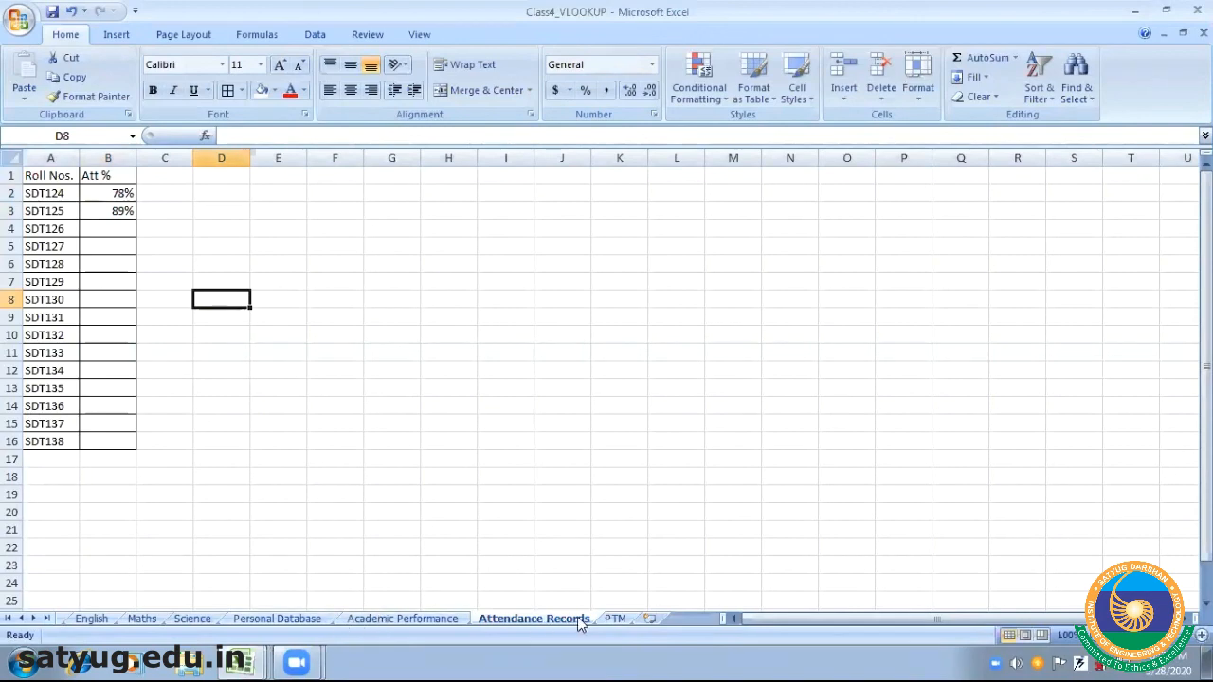
In B2 of the PTM sheet, begin a VLOOKUP with A2 as lookup value and Personal Database A1:G16 as table array
left_click(611, 616)
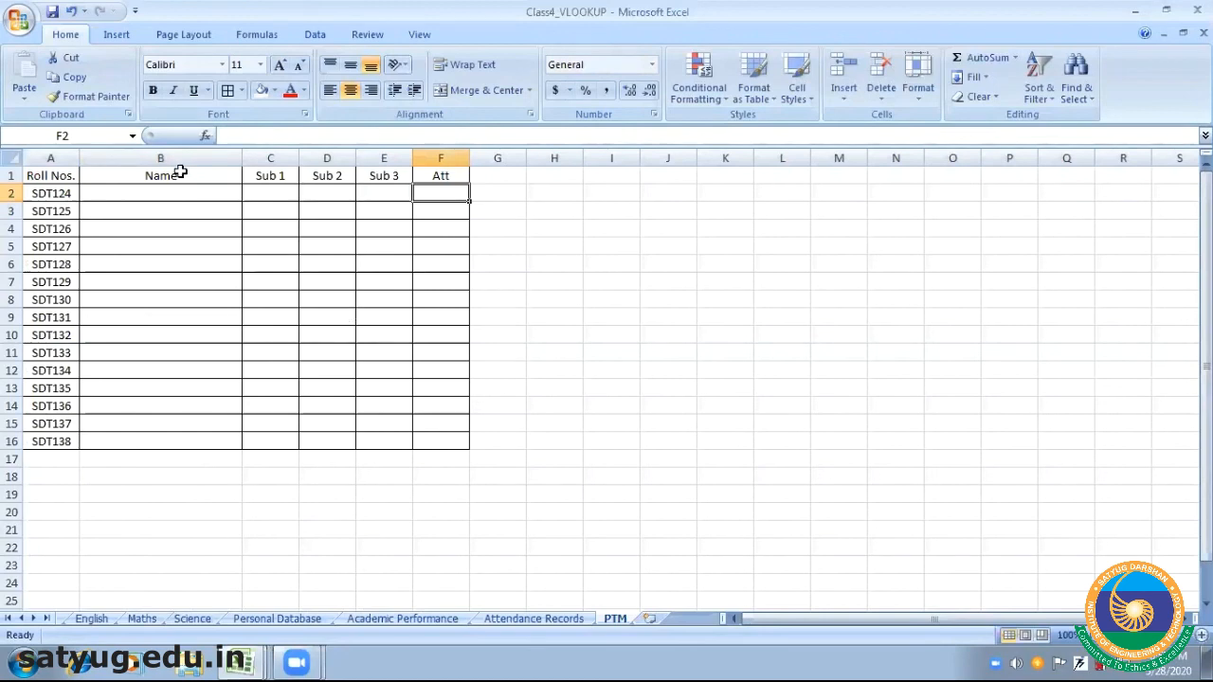
left_click(140, 189)
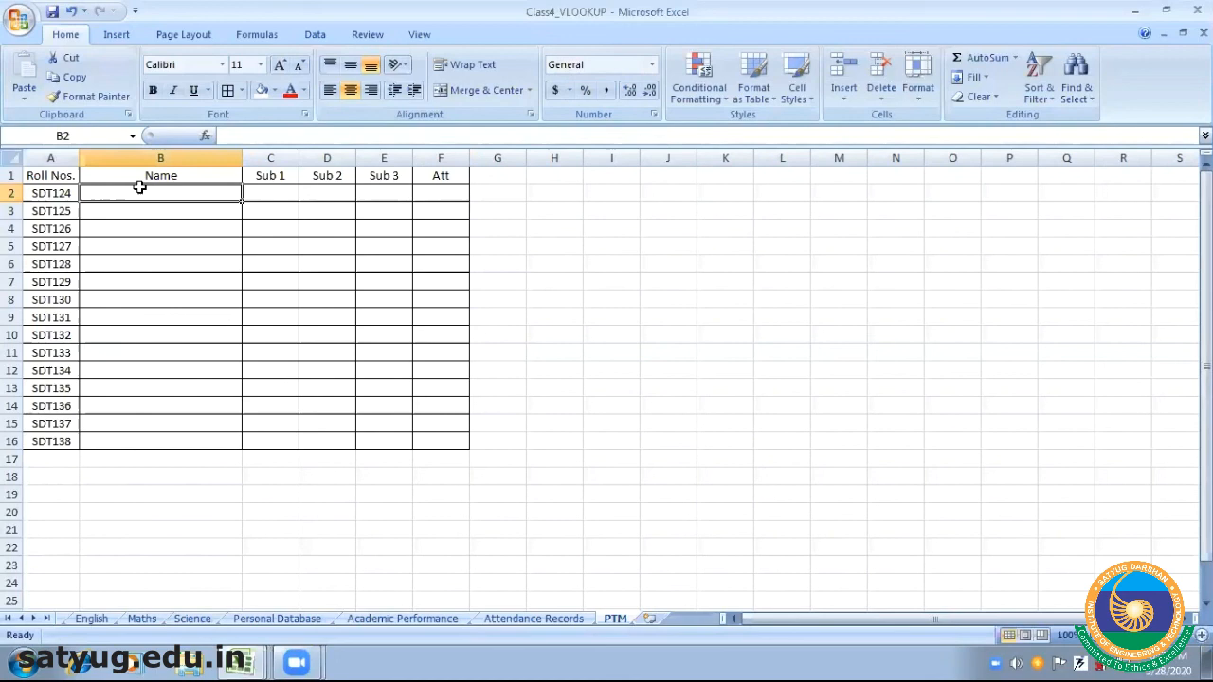
type("=VLOOKUP")
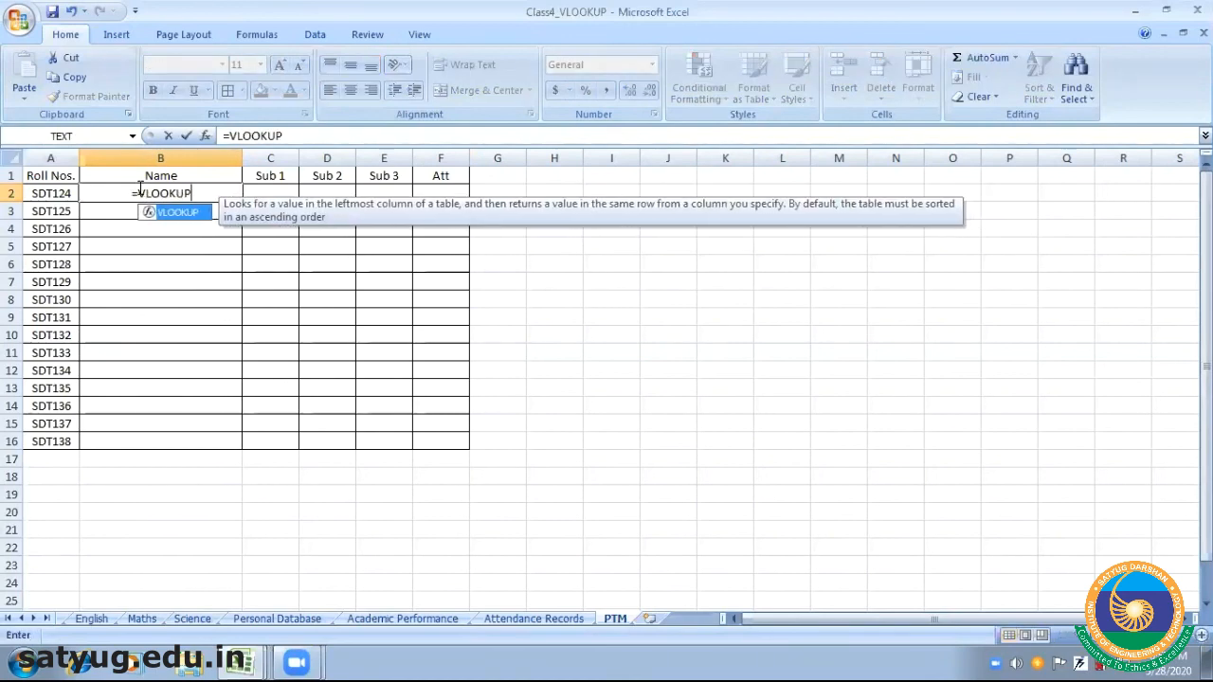
type("(")
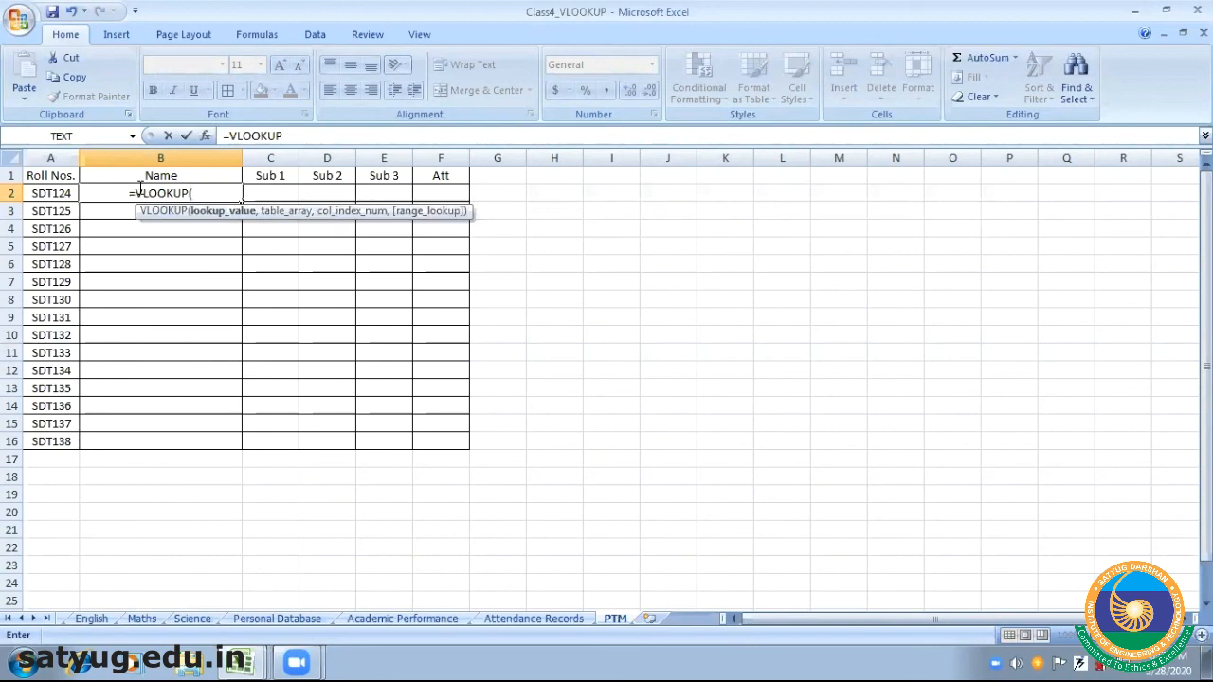
left_click(59, 193)
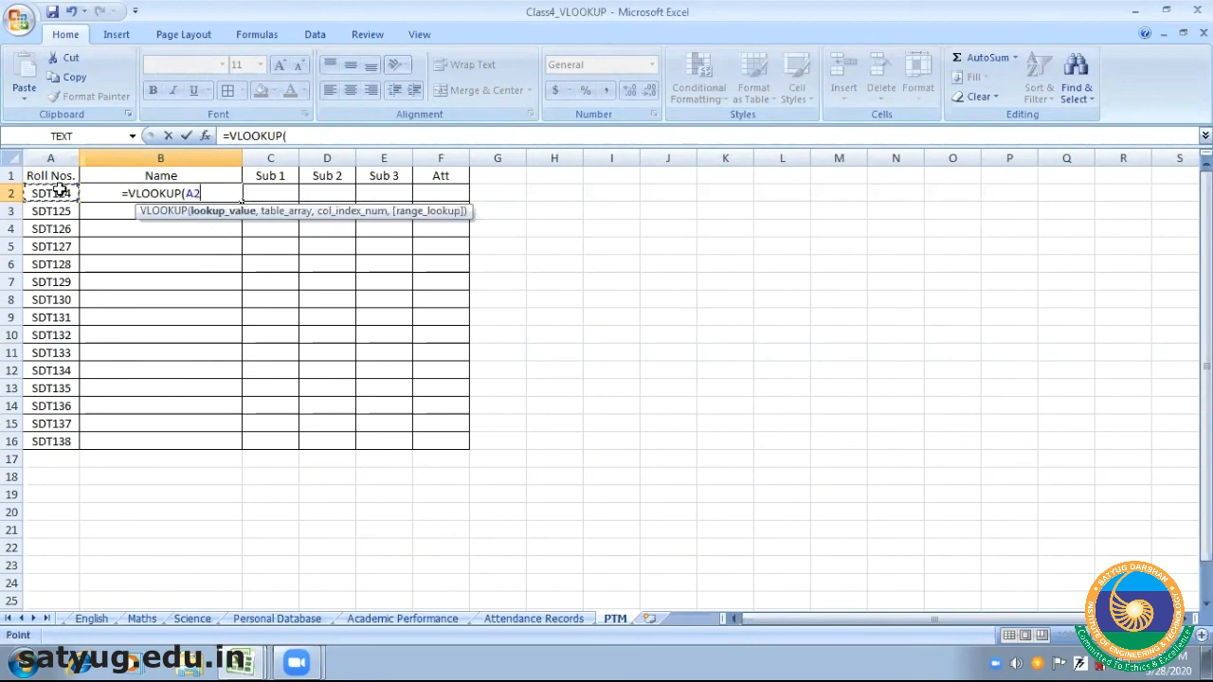
type(",")
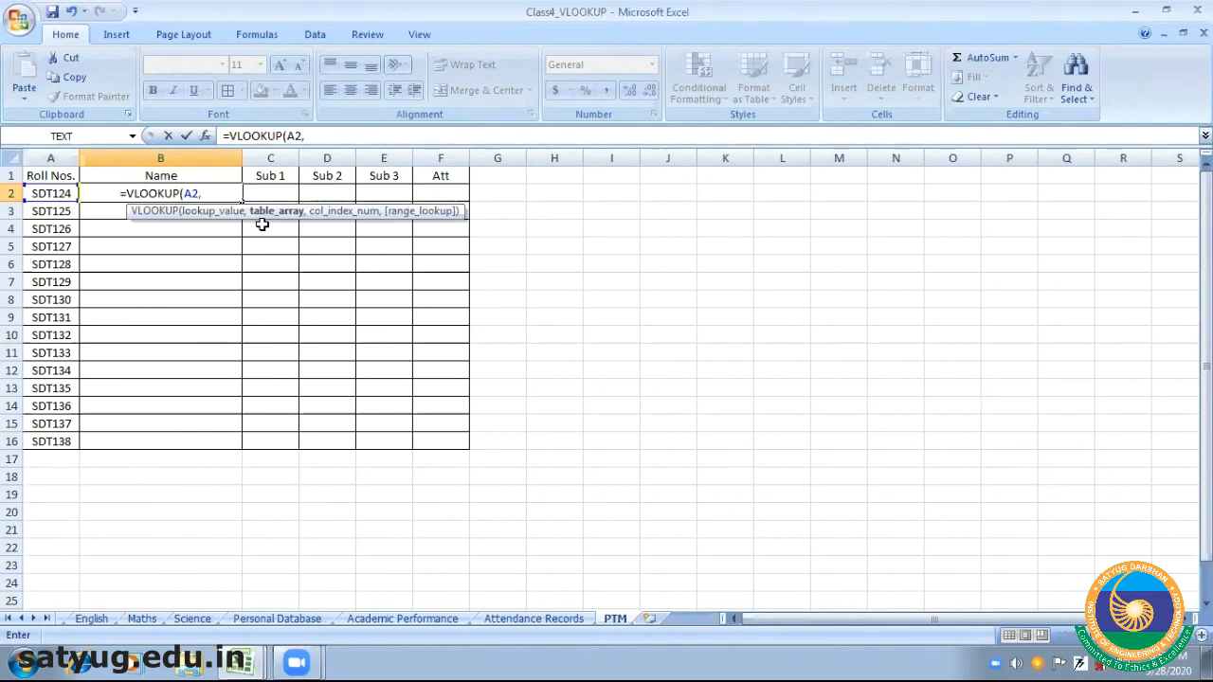
left_click(308, 625)
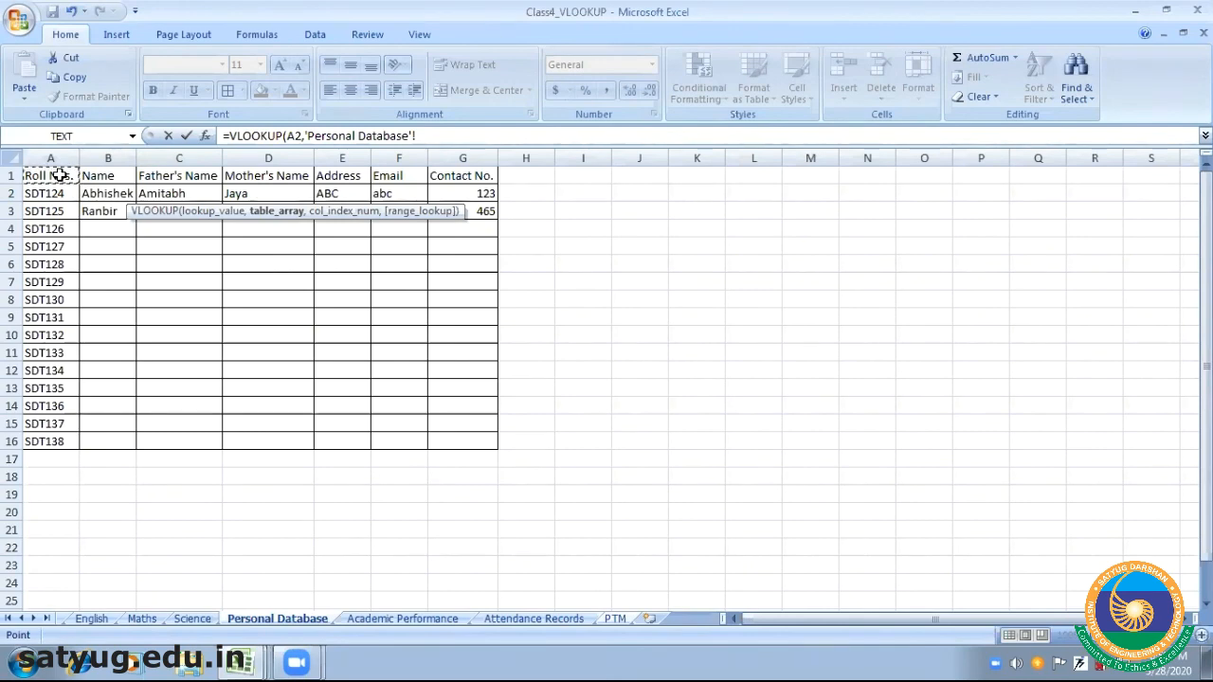
left_click_drag(58, 176, 492, 446)
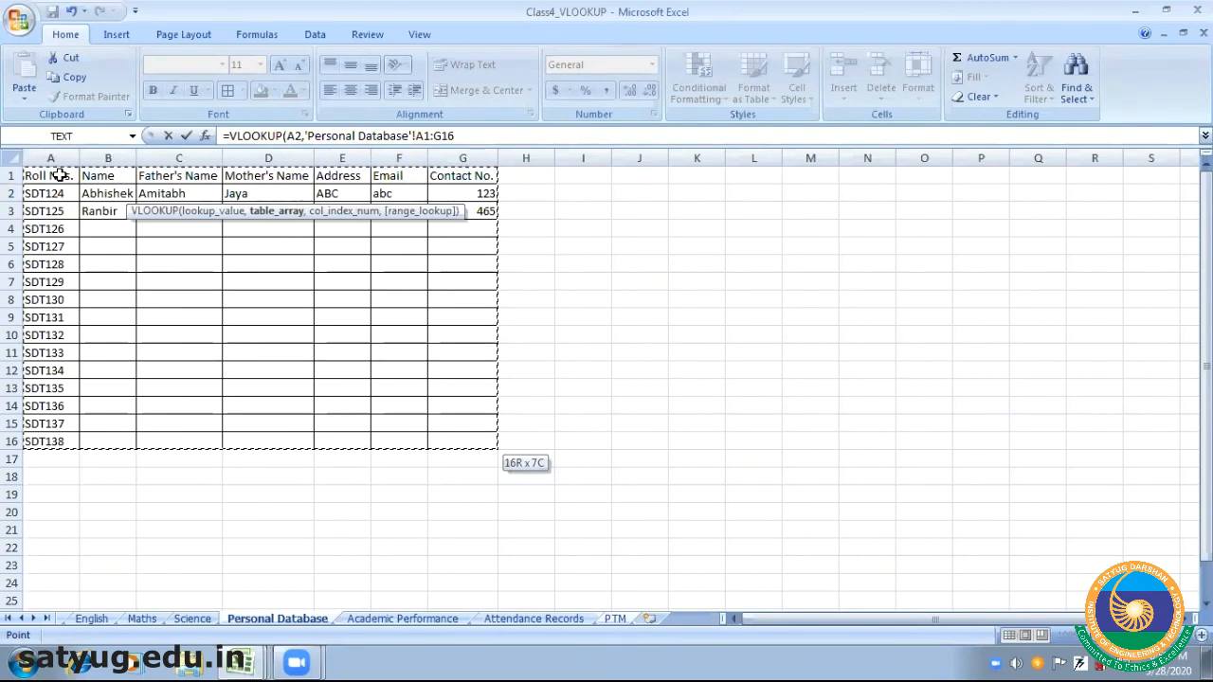
Complete the name lookup formula in PTM cell B2 with column index 2 and range lookup 0
left_click(457, 137)
type(",2,0")
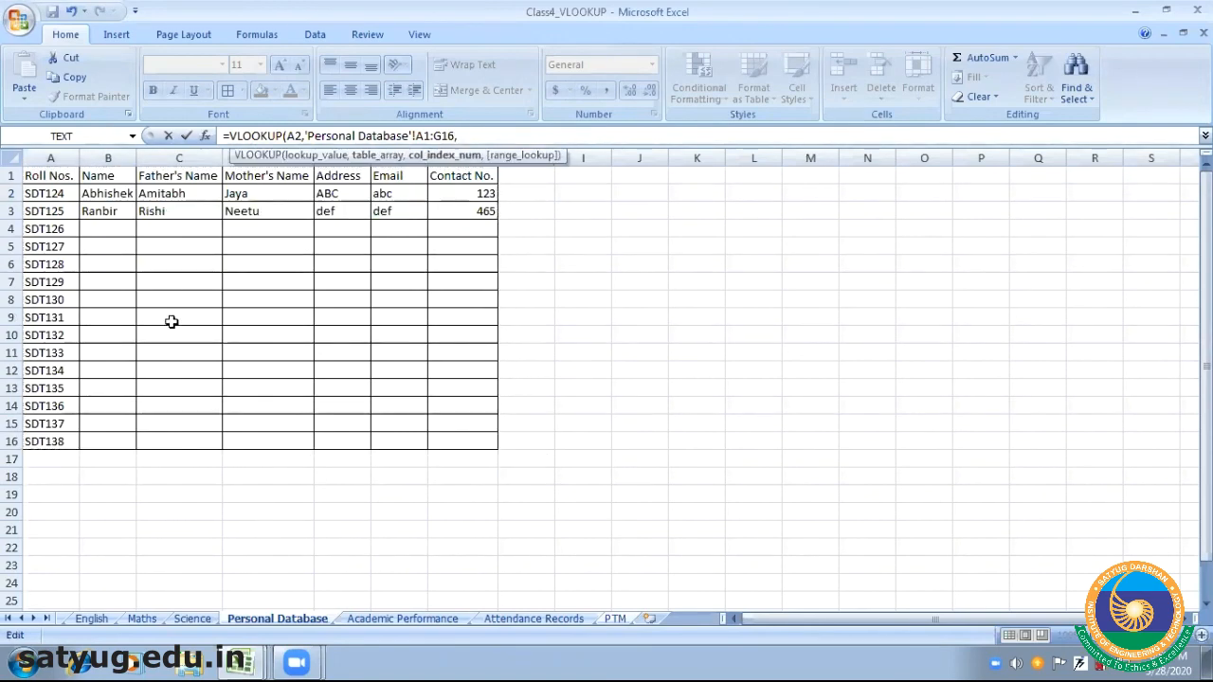
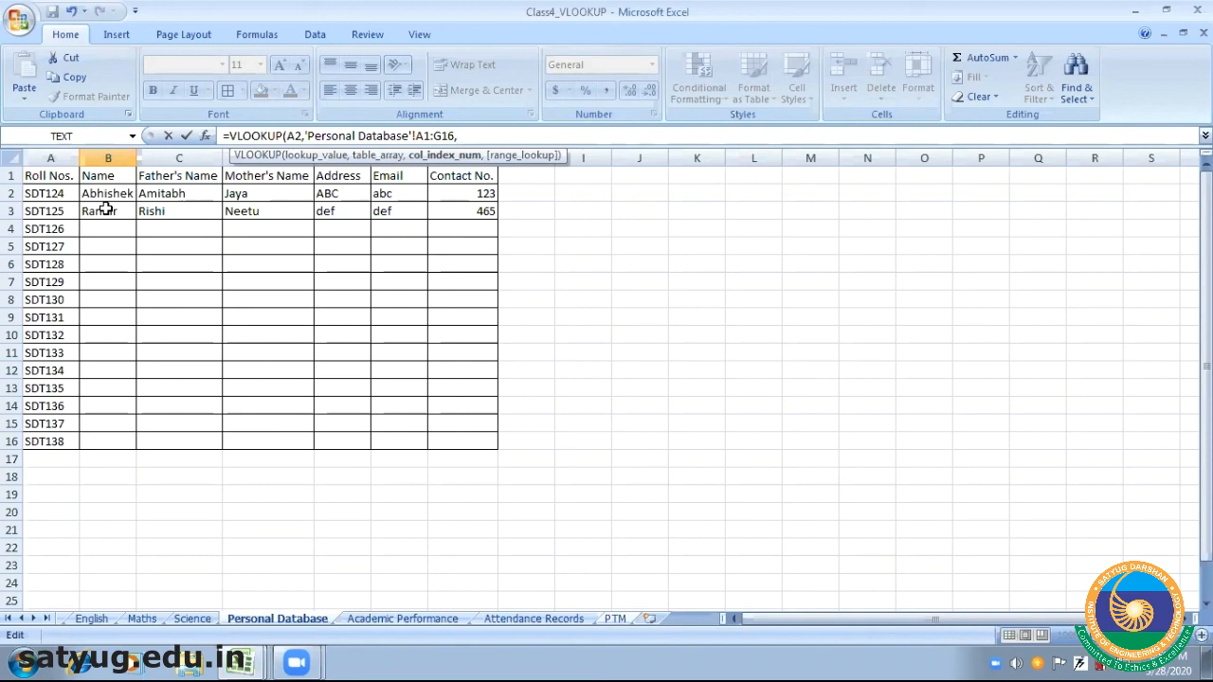
type(",0")
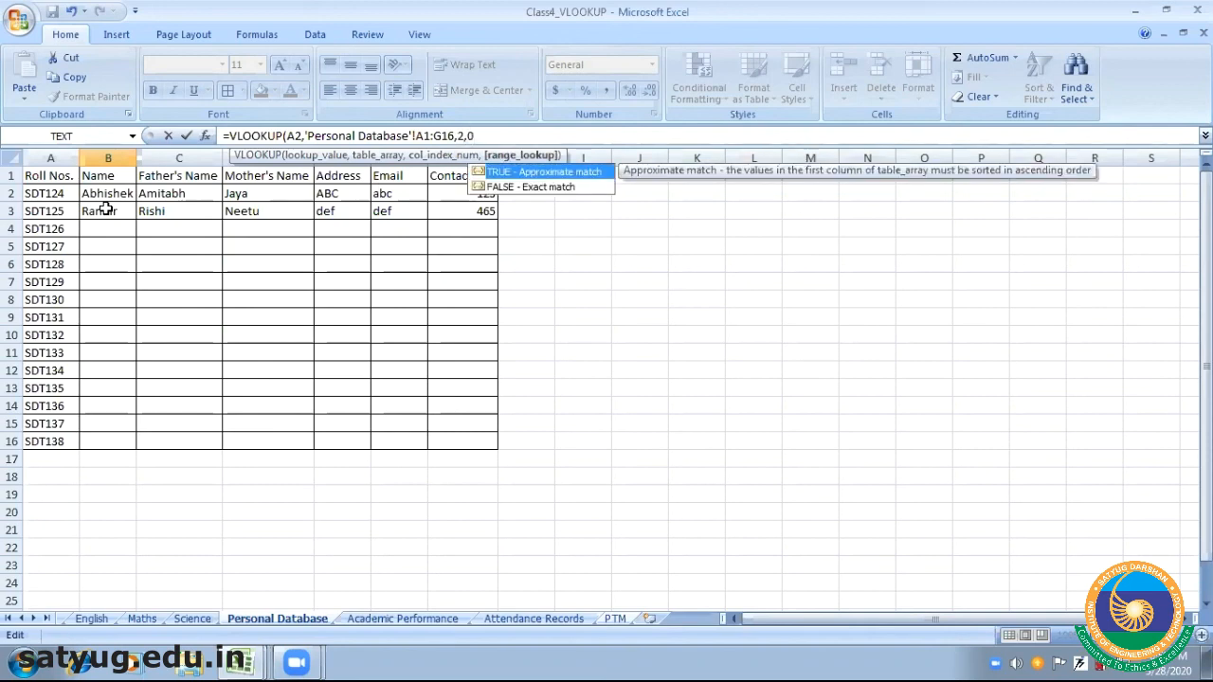
type(")")
key("Return")
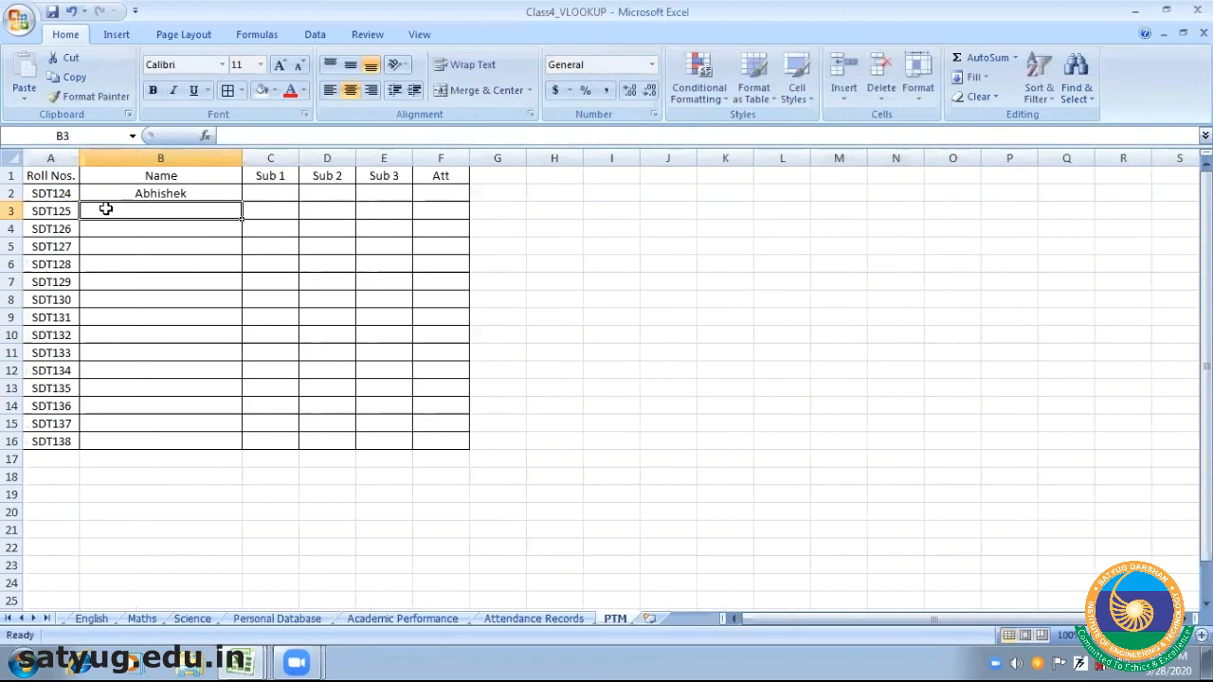
left_click(194, 192)
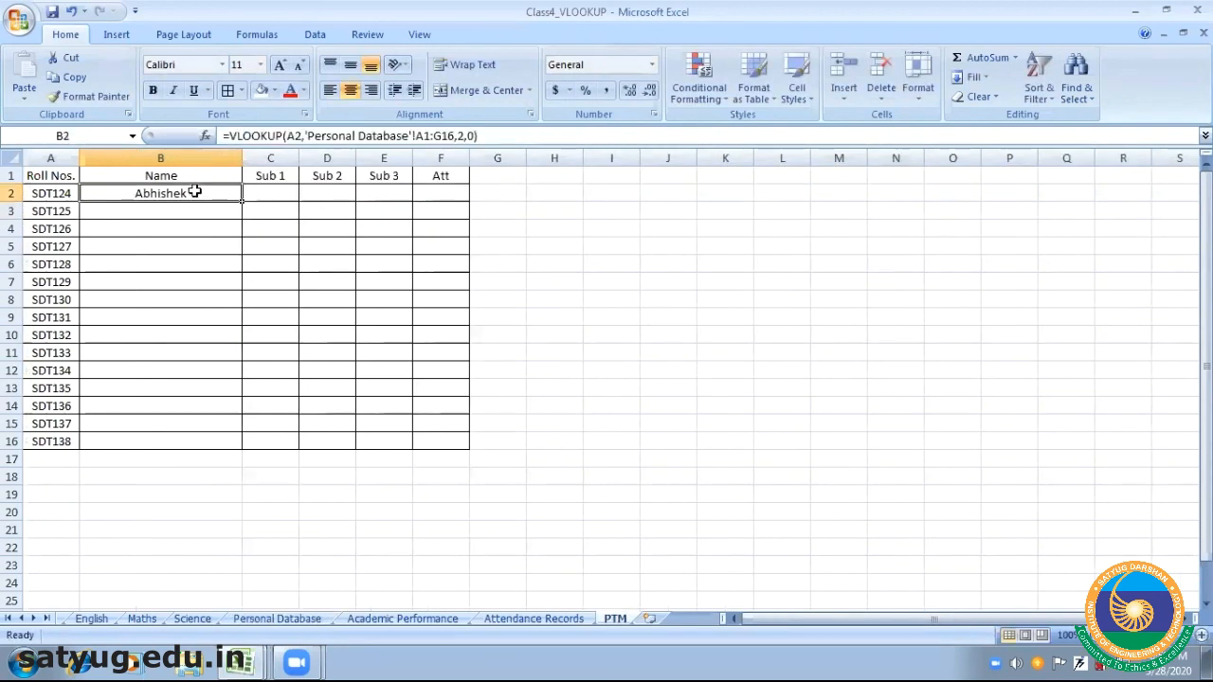
In PTM cell C2, begin a VLOOKUP with A2 as lookup value and Academic Performance A1:D16 as table array
left_click(274, 195)
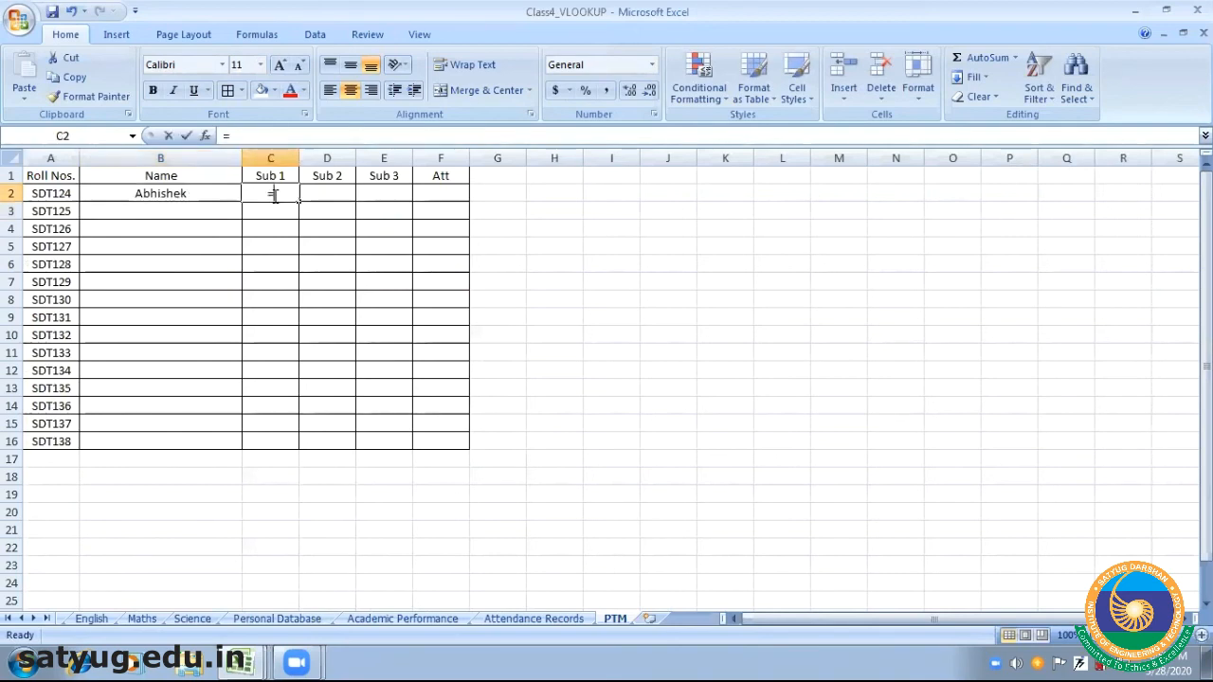
type("=VLOOKU")
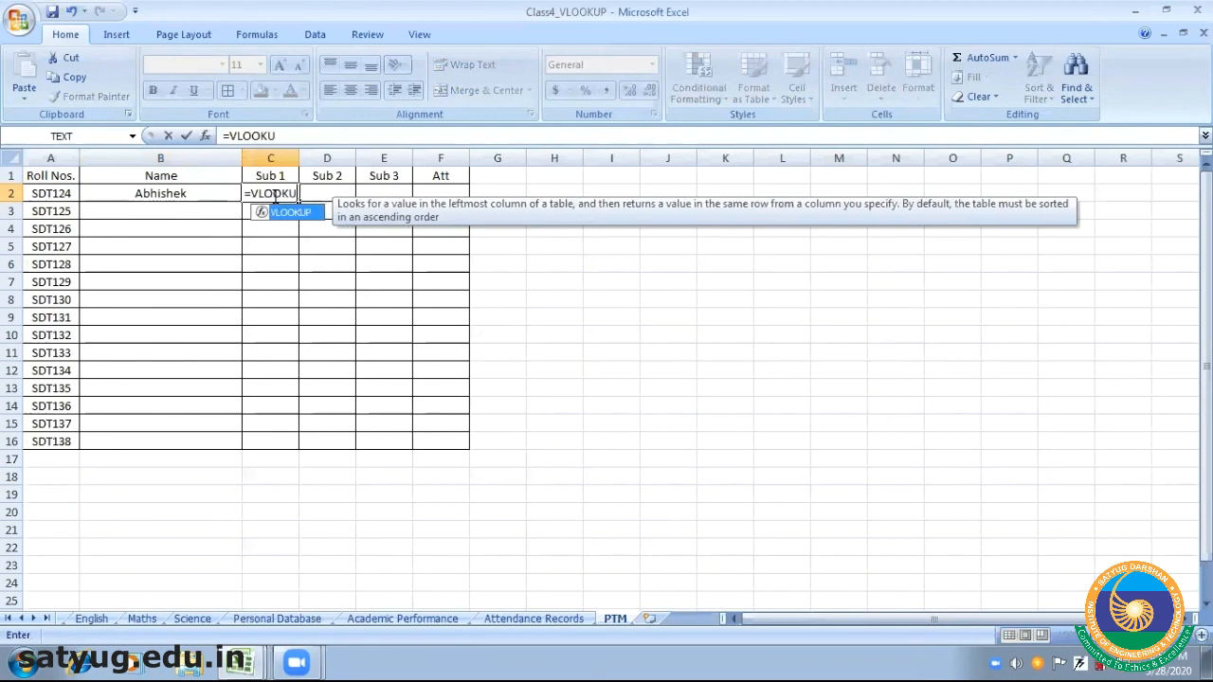
type("P(")
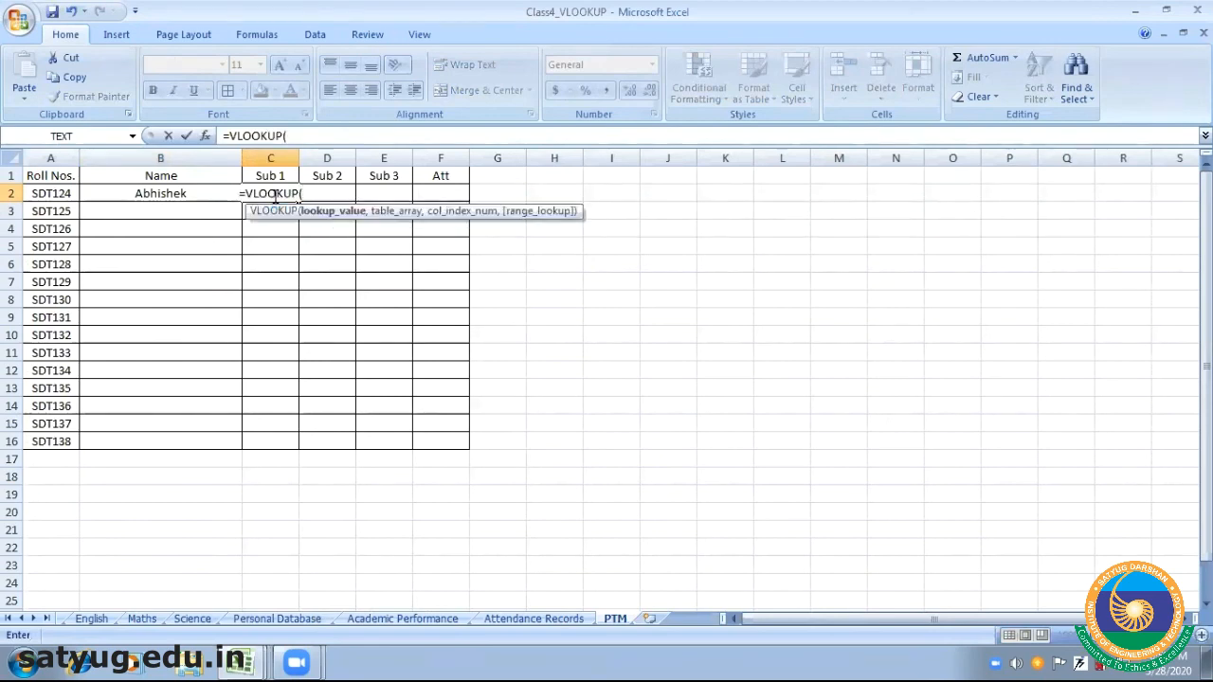
left_click(60, 193)
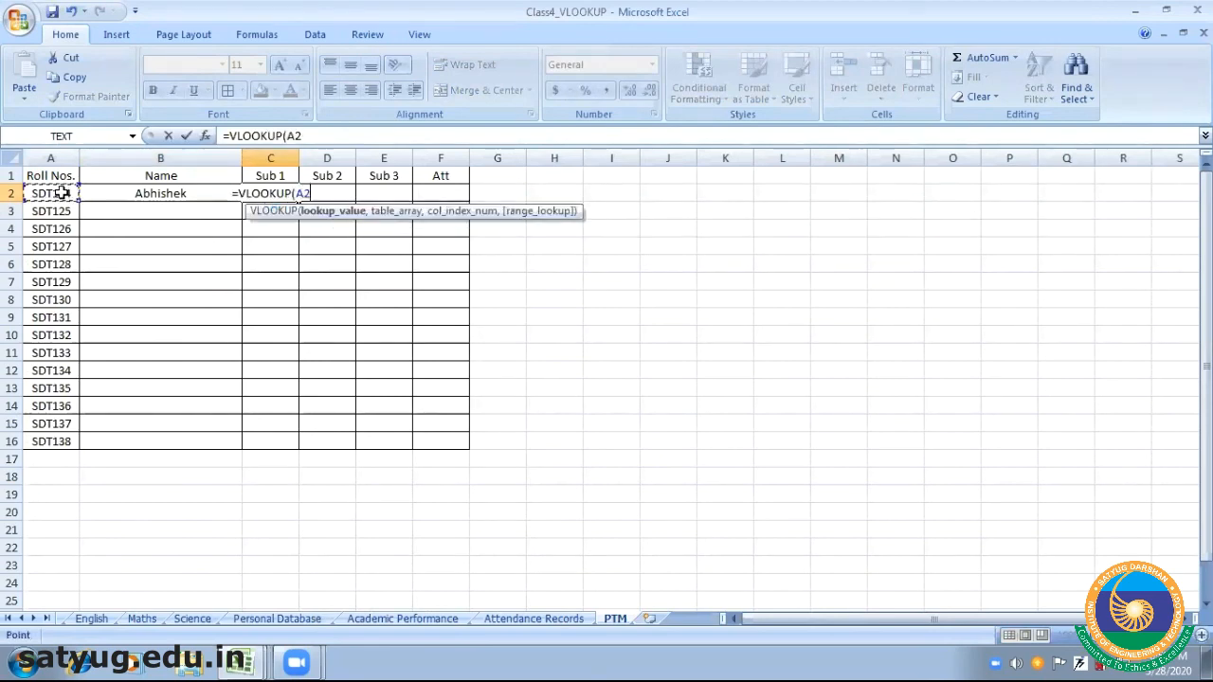
type(",")
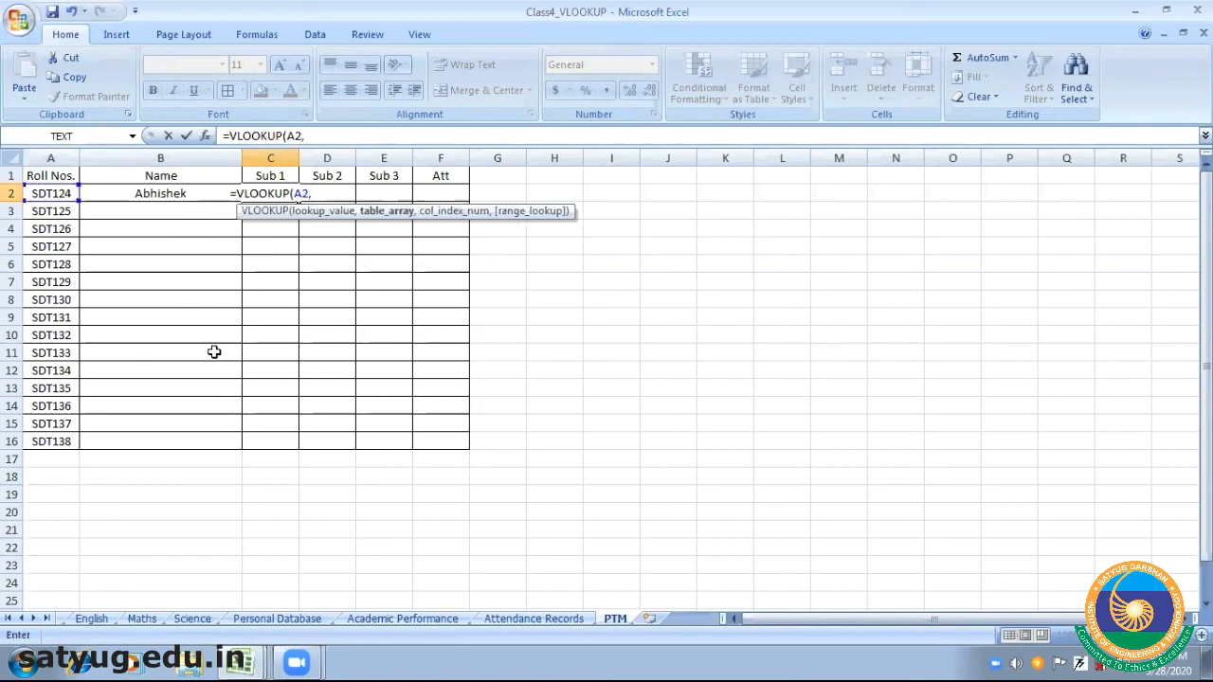
left_click(398, 619)
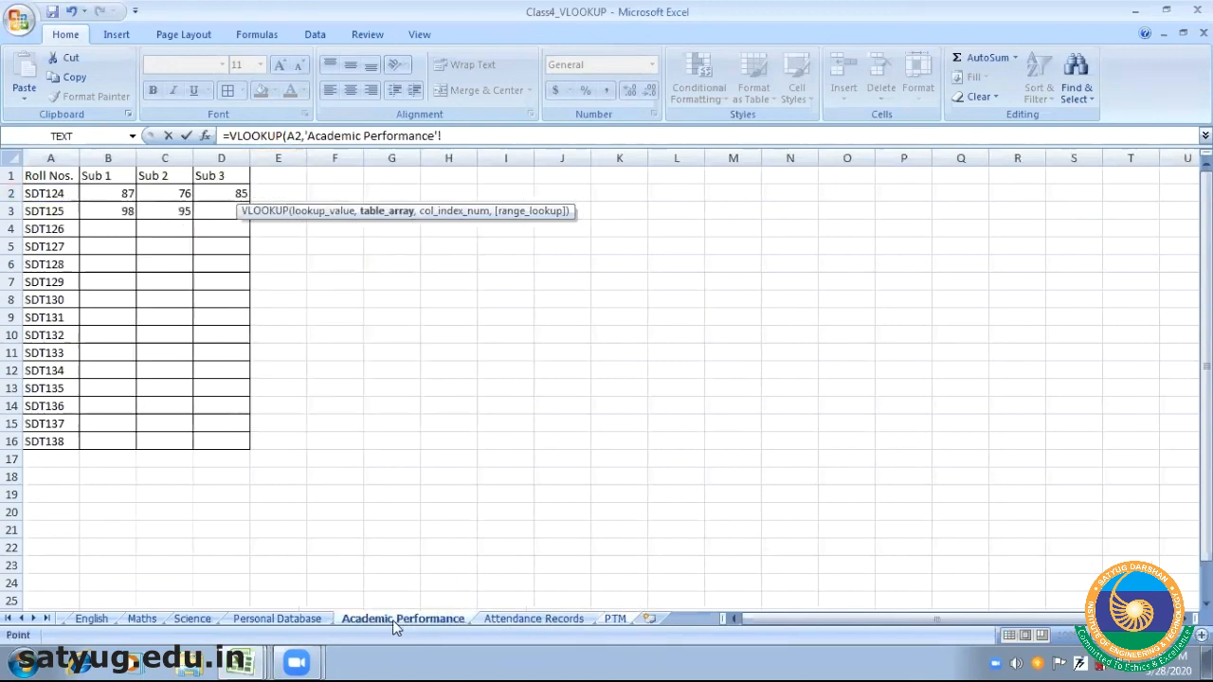
left_click_drag(45, 175, 244, 442)
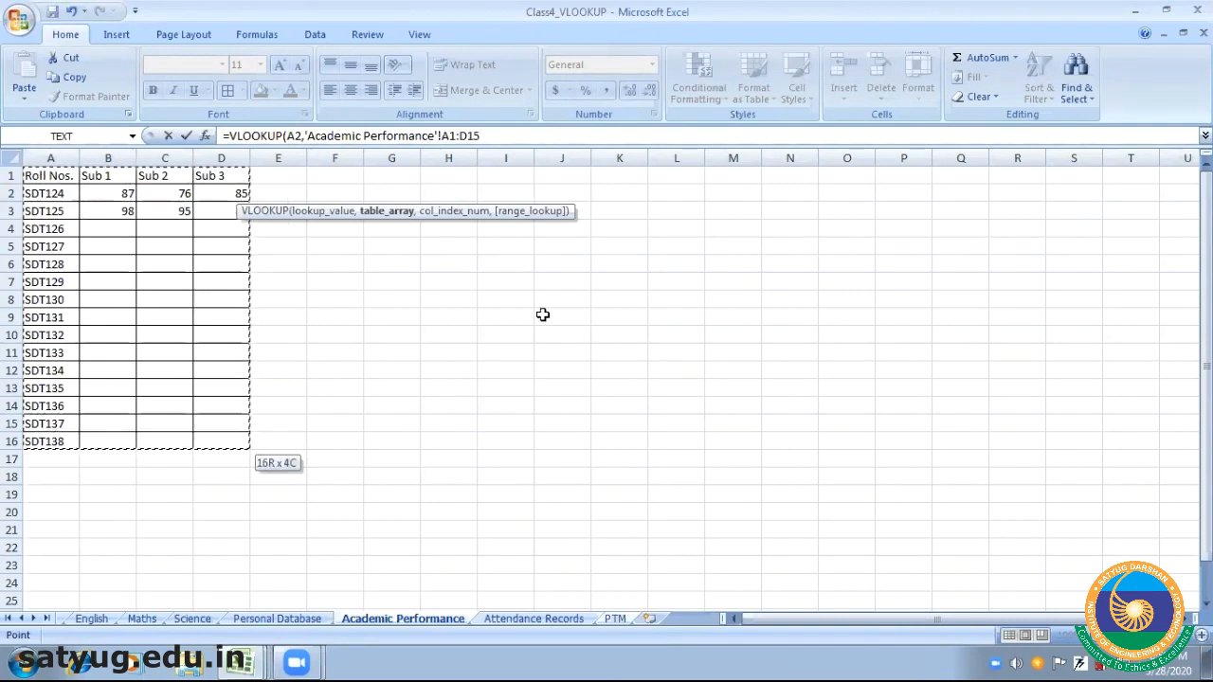
Complete the Sub 1 lookup formula in C2 with column index 2 and range lookup 0
left_click(488, 132)
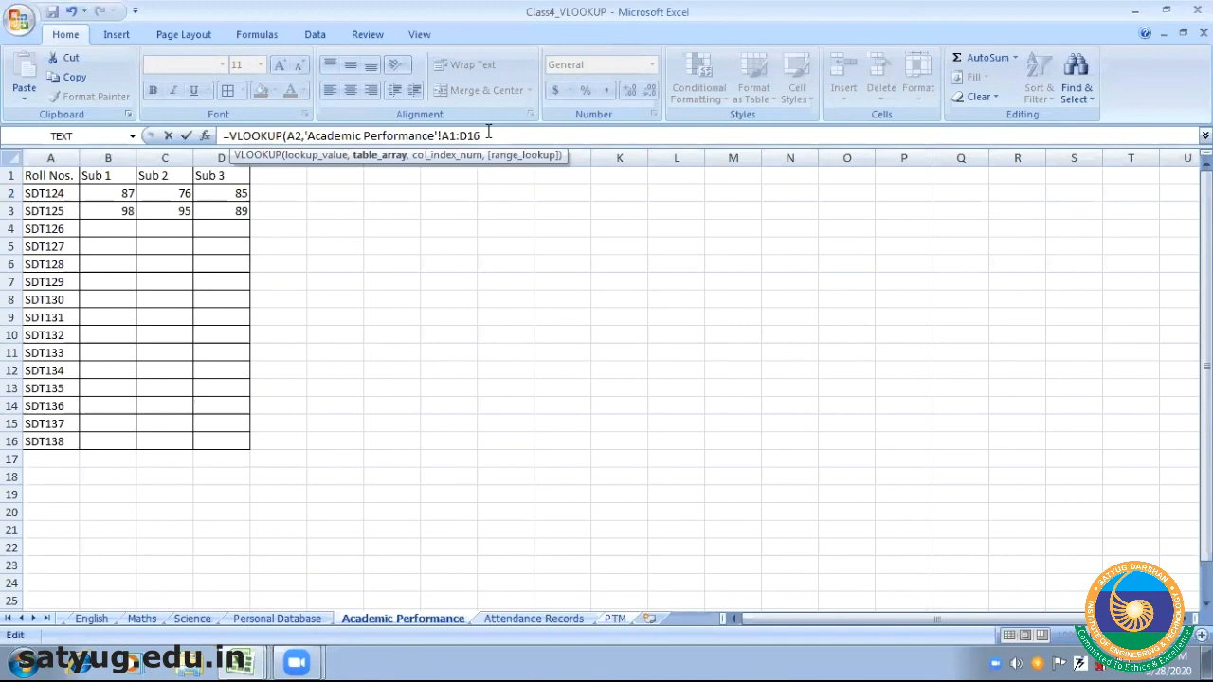
type(",")
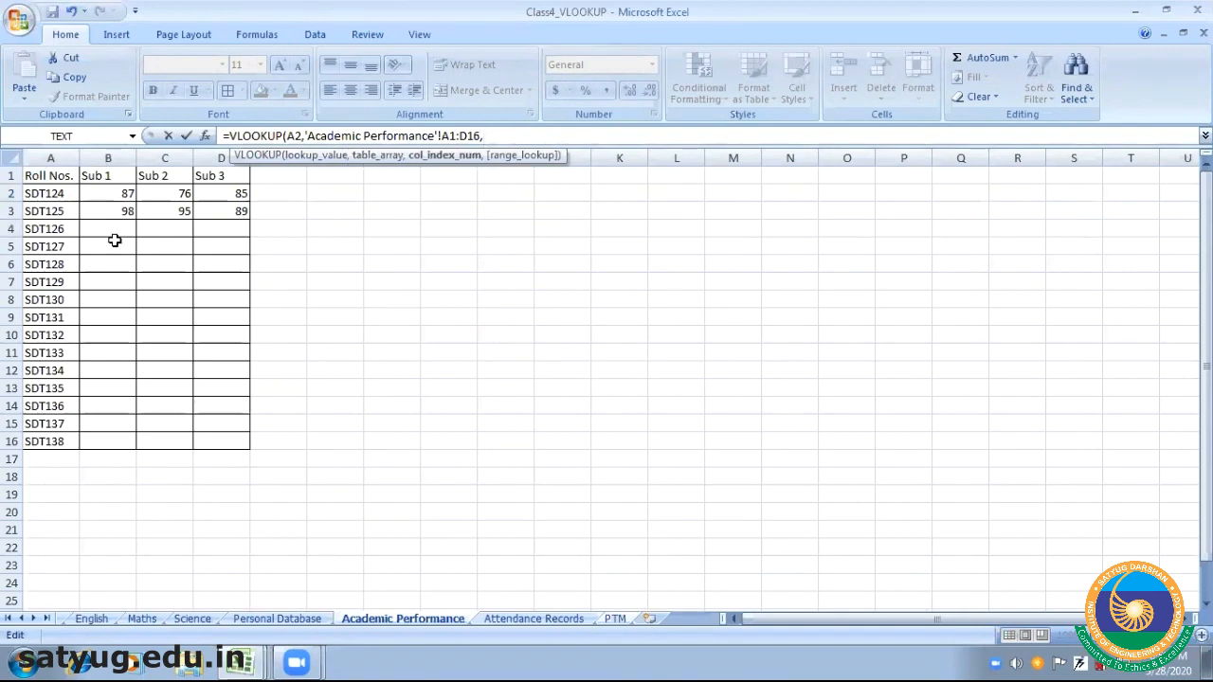
type("2,")
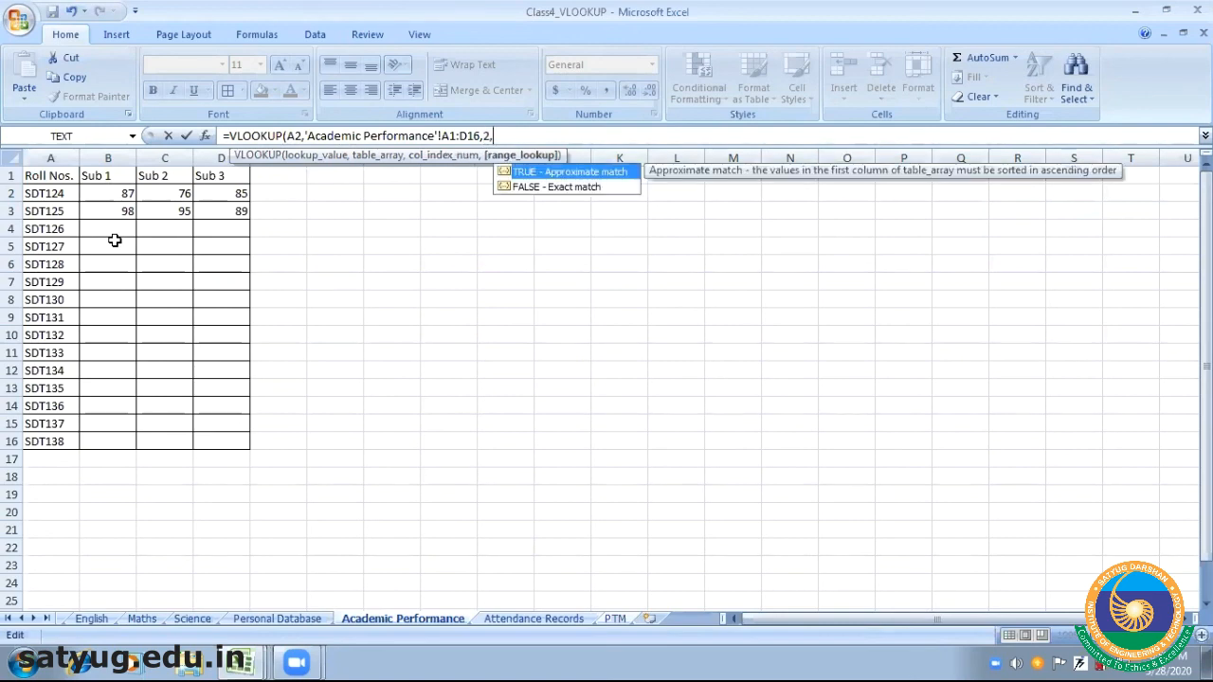
type("0)")
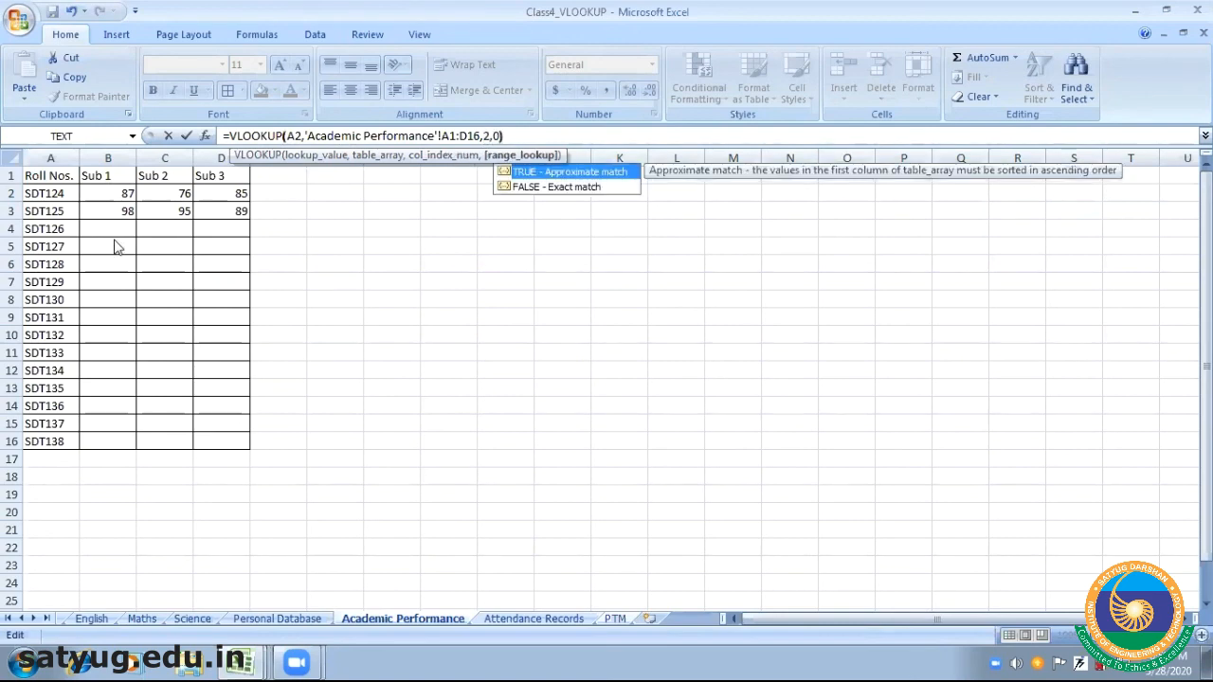
key("Return")
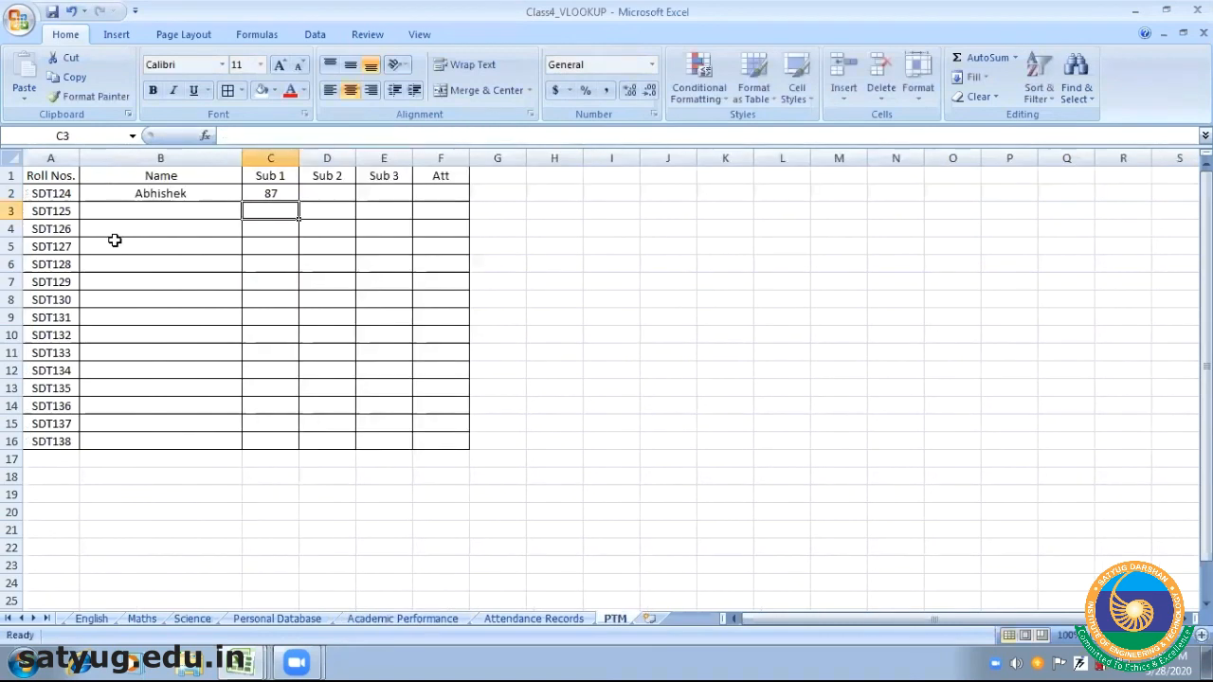
Try to reuse the Sub 1 formula by copying C2 into D2, and clear the pasted formula
left_click(279, 192)
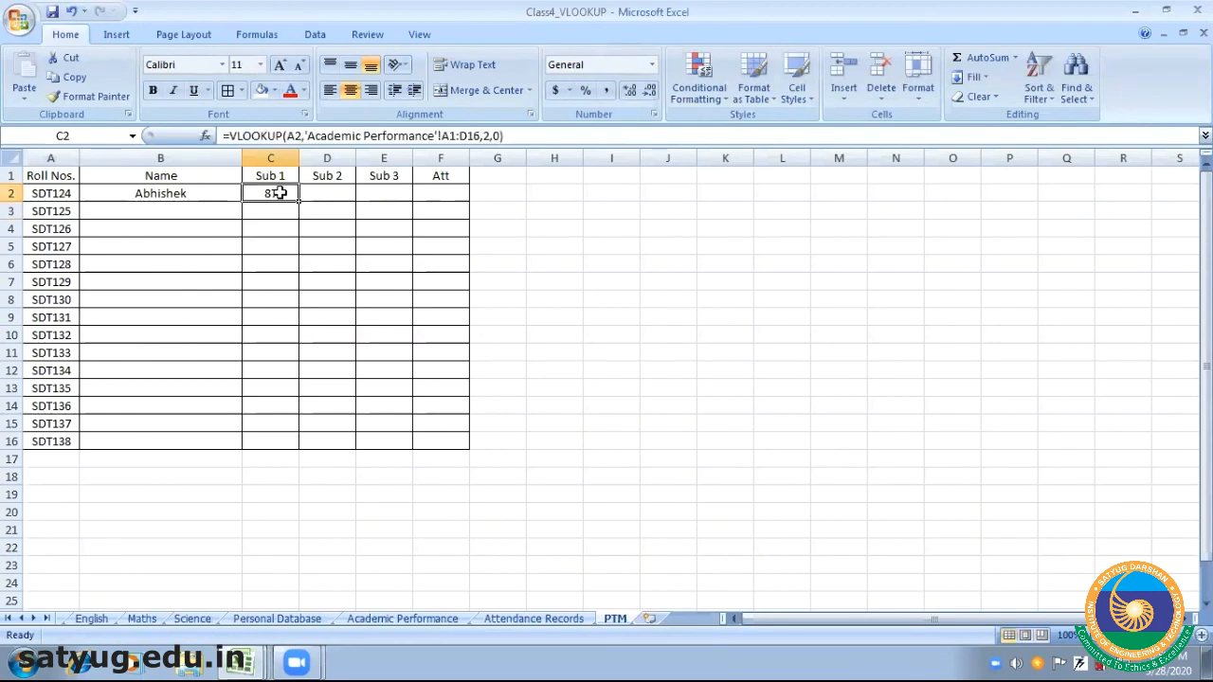
key("ctrl+c")
key("Right")
key("ctrl+v")
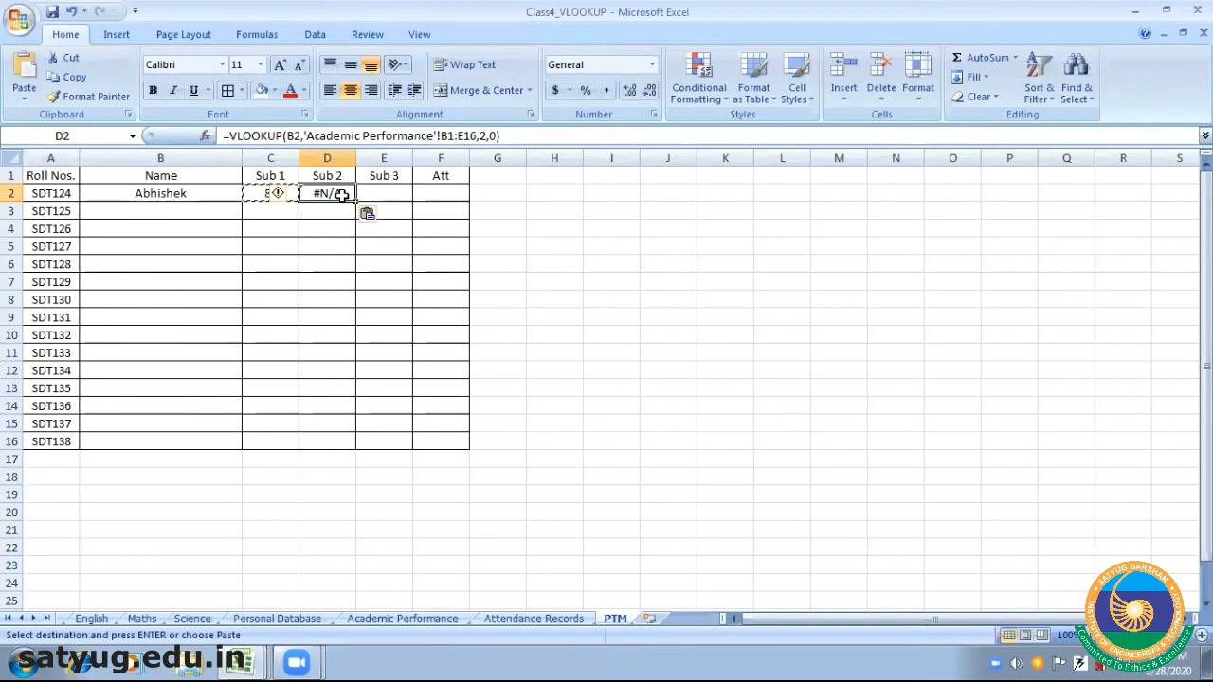
key("Delete")
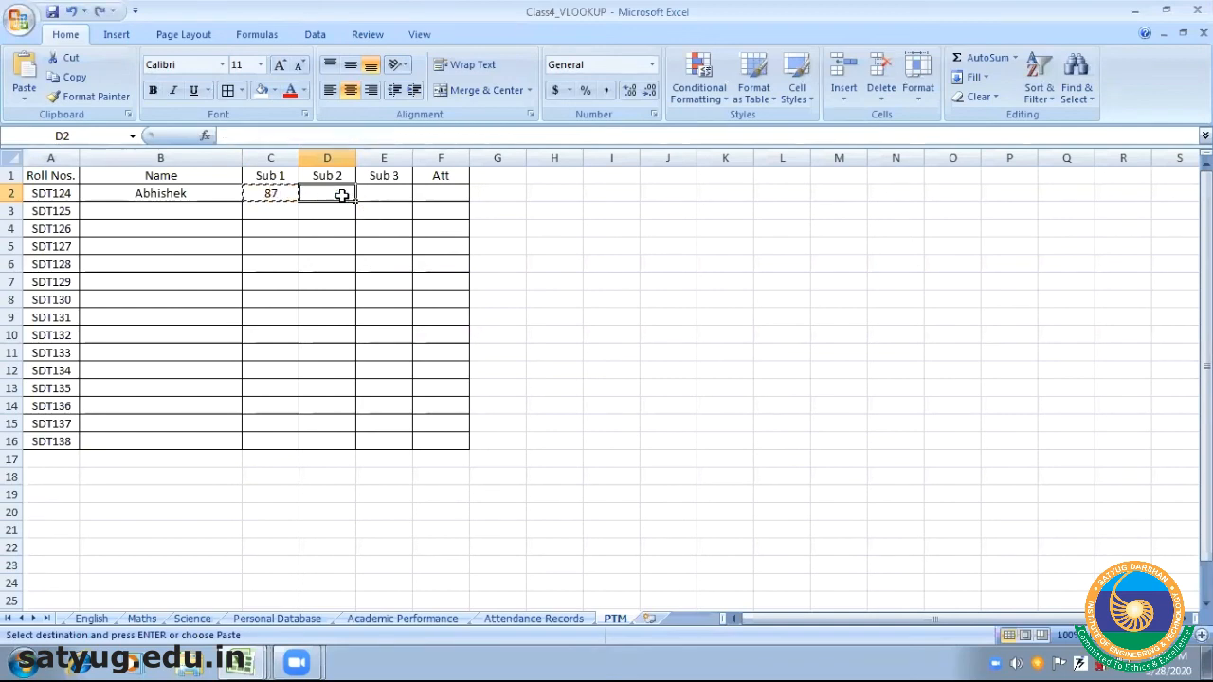
In PTM cell D2, begin a VLOOKUP with A2 as lookup value and Academic Performance A1:D16 as table array
type("=")
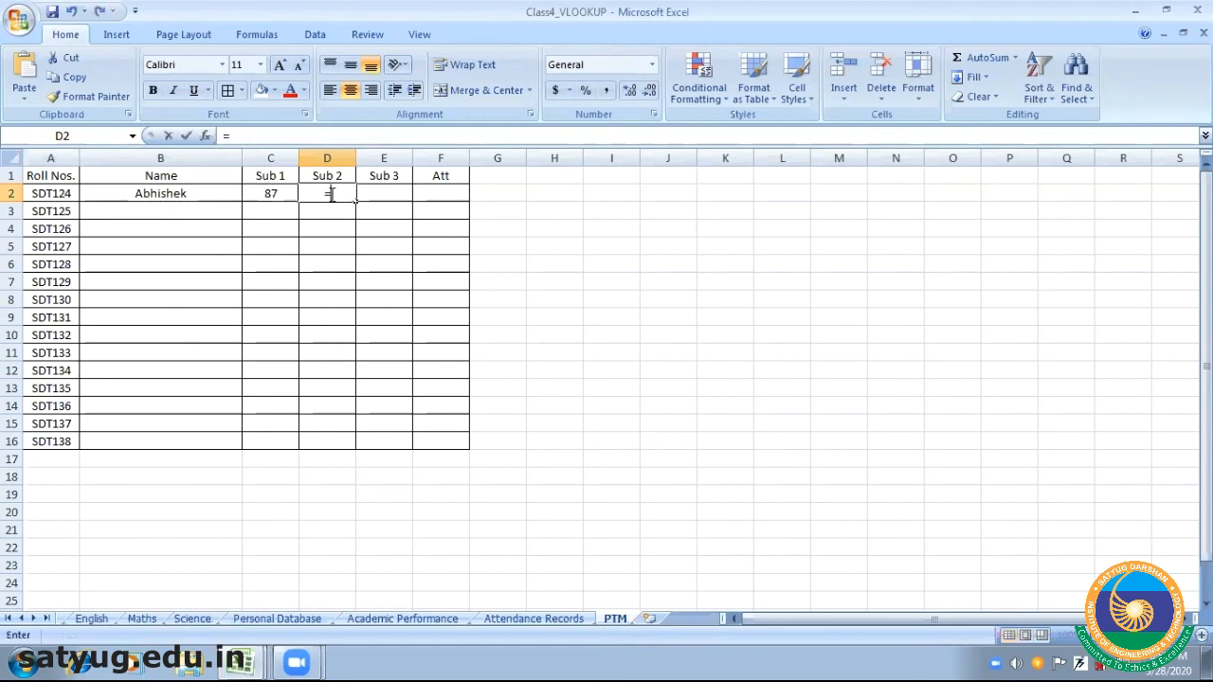
type("VLOOKU")
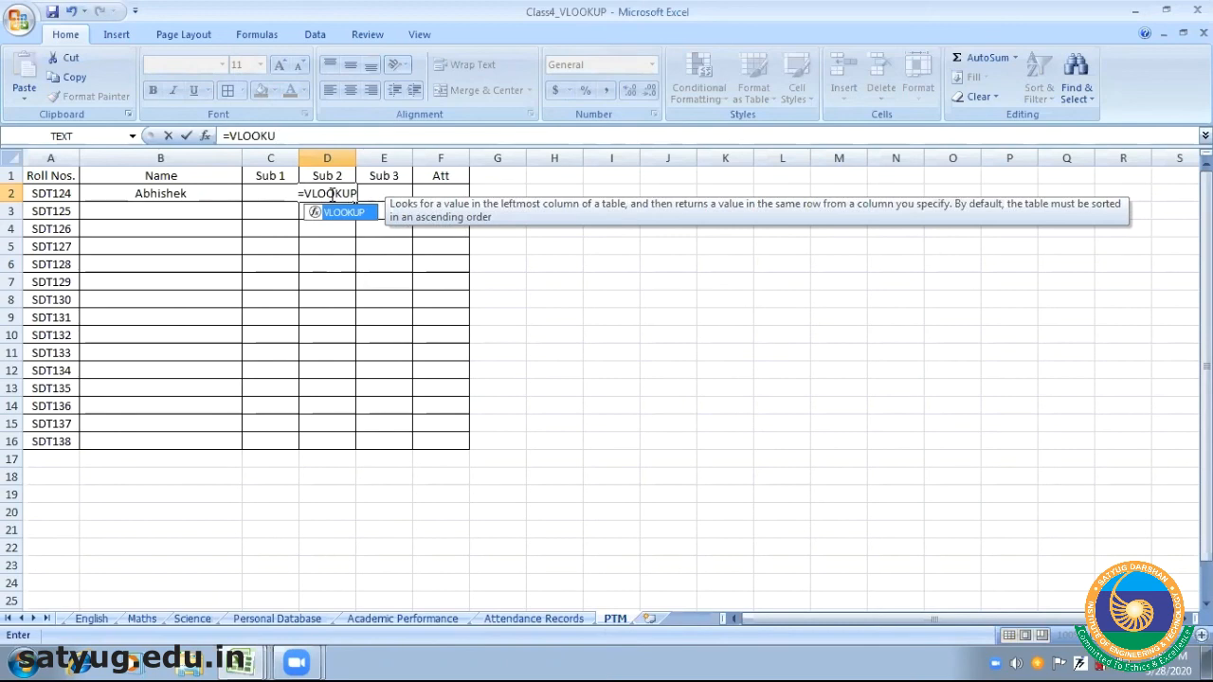
type("P(")
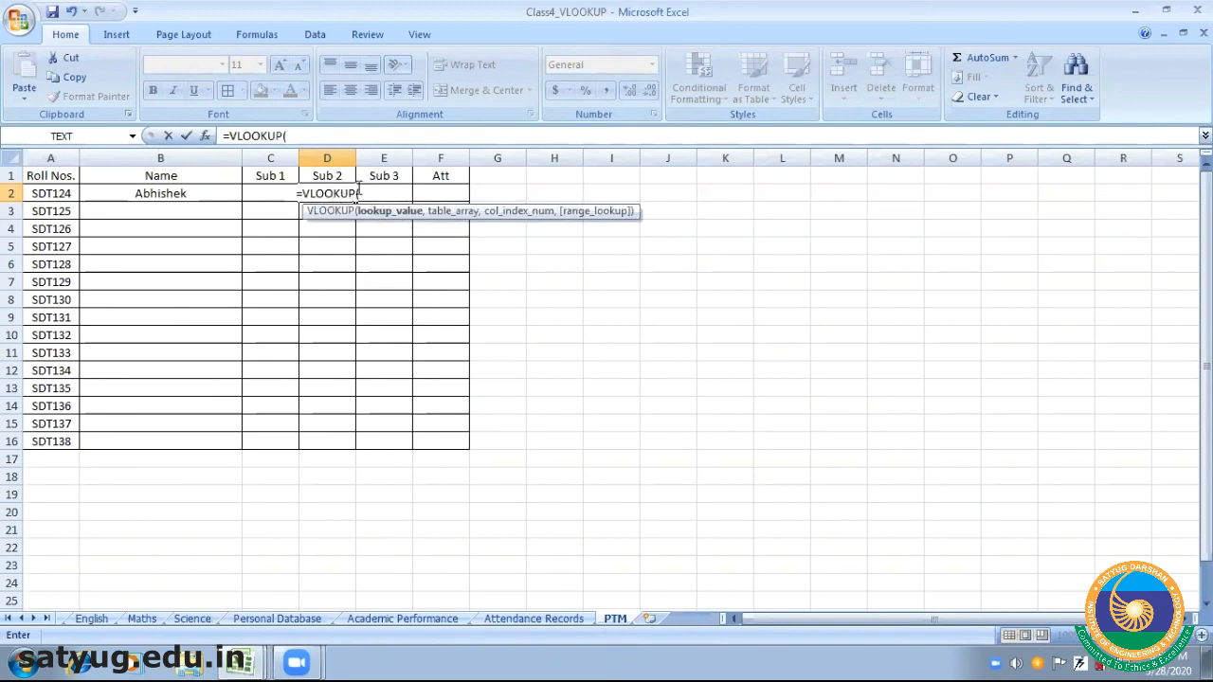
left_click(62, 194)
type(",")
left_click(382, 619)
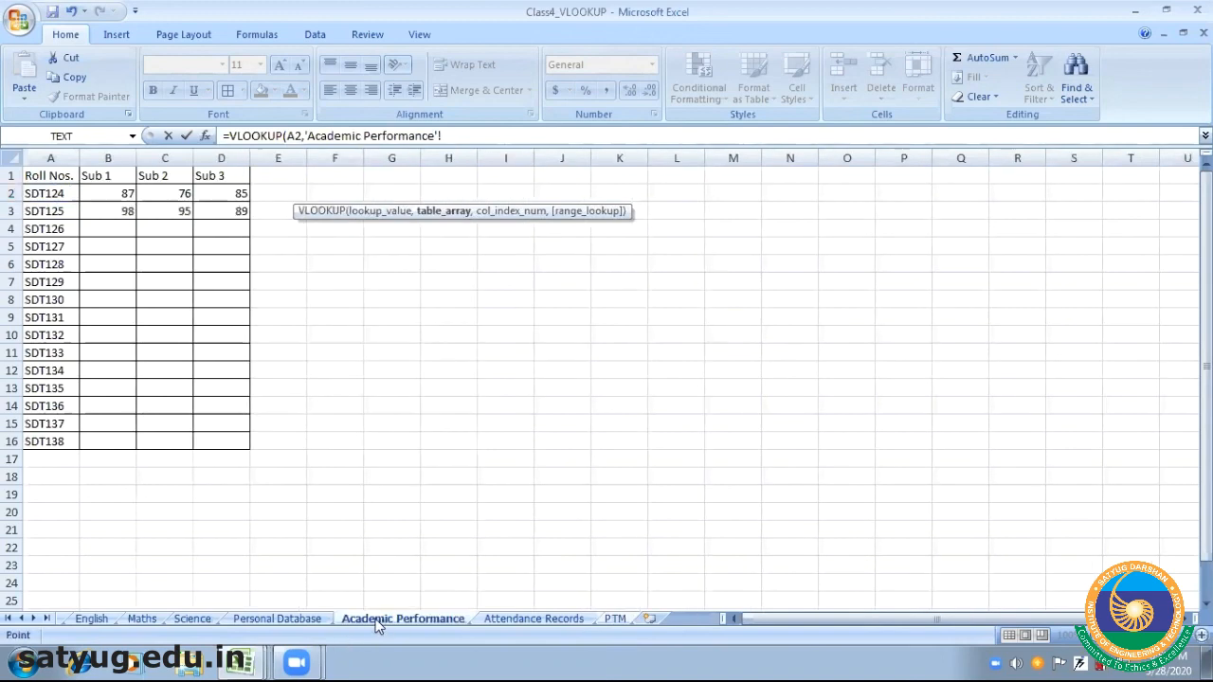
left_click(55, 177)
left_click_drag(55, 177, 242, 302)
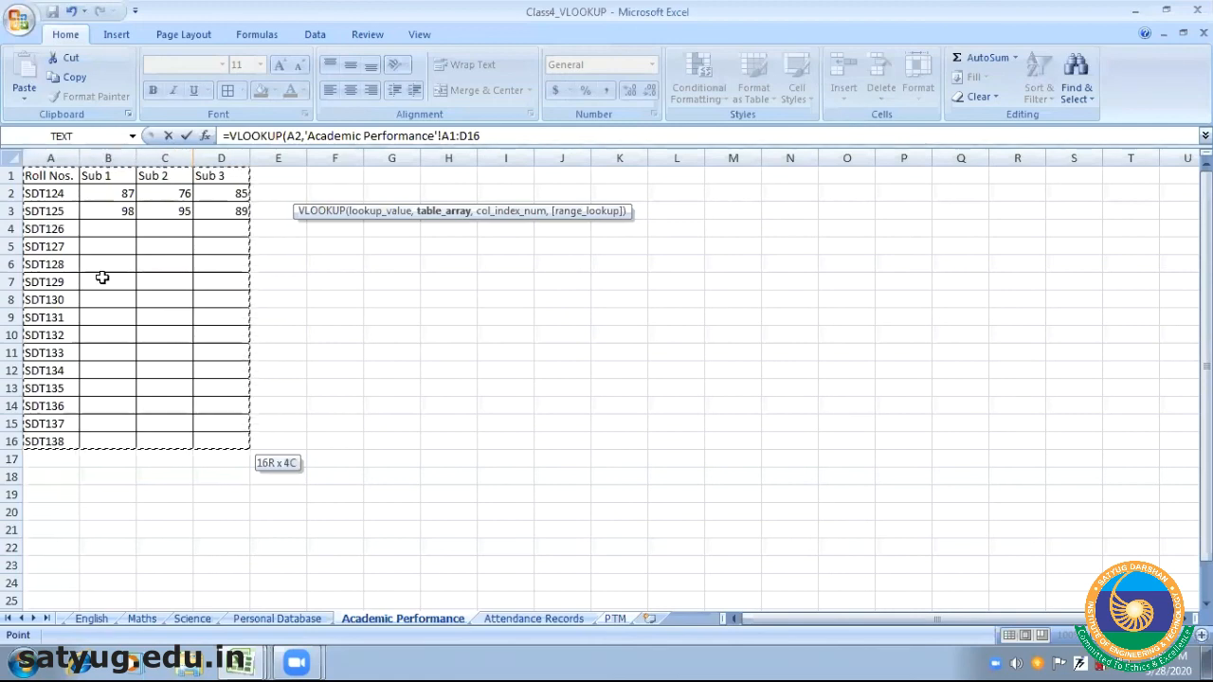
Complete the Sub 2 lookup formula in D2 with column index 3 and range lookup 0
left_click(482, 135)
type(",3")
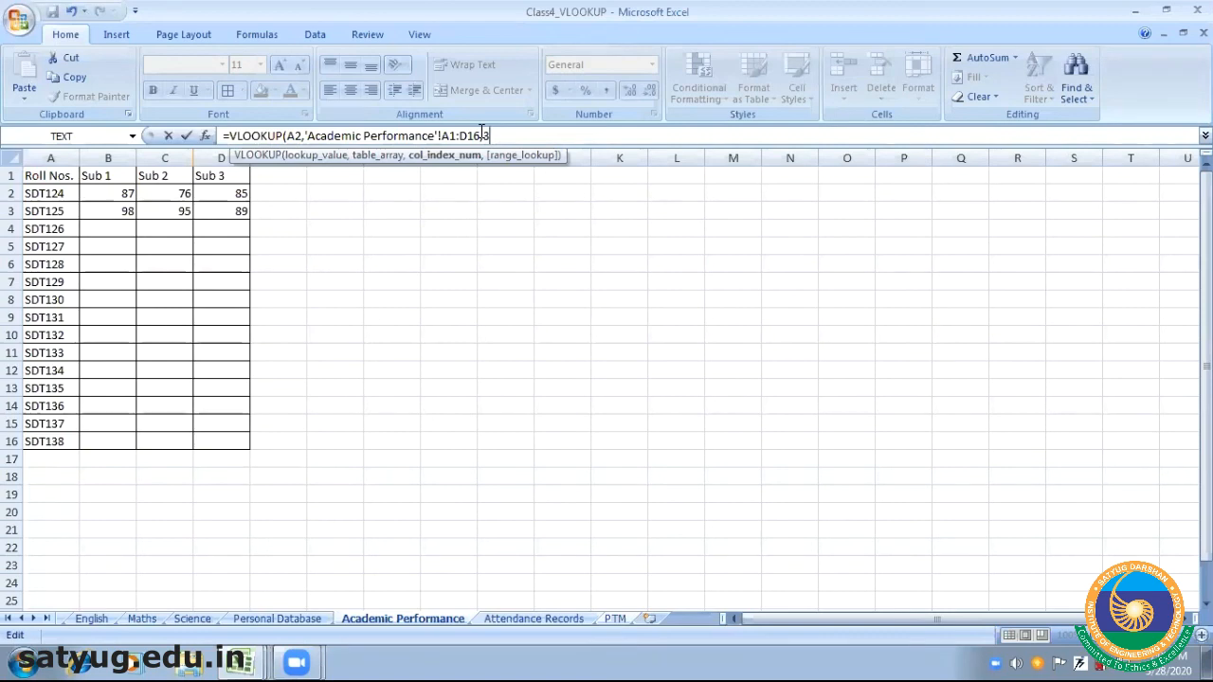
type(",0")
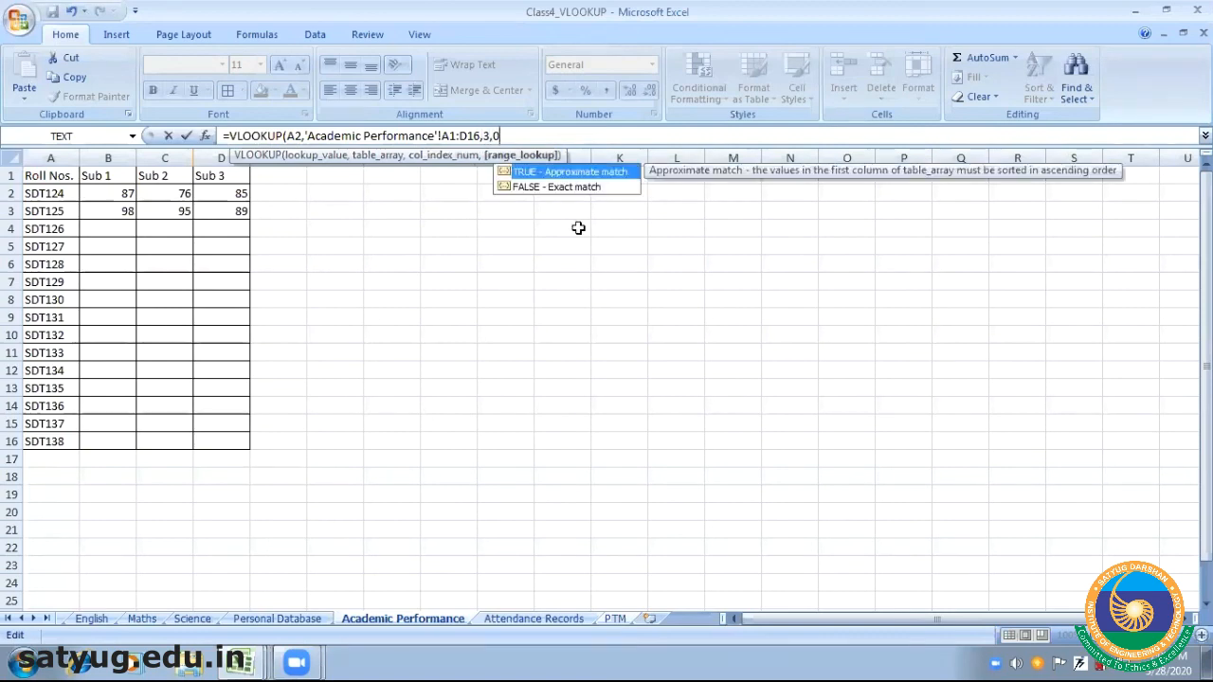
key("Return")
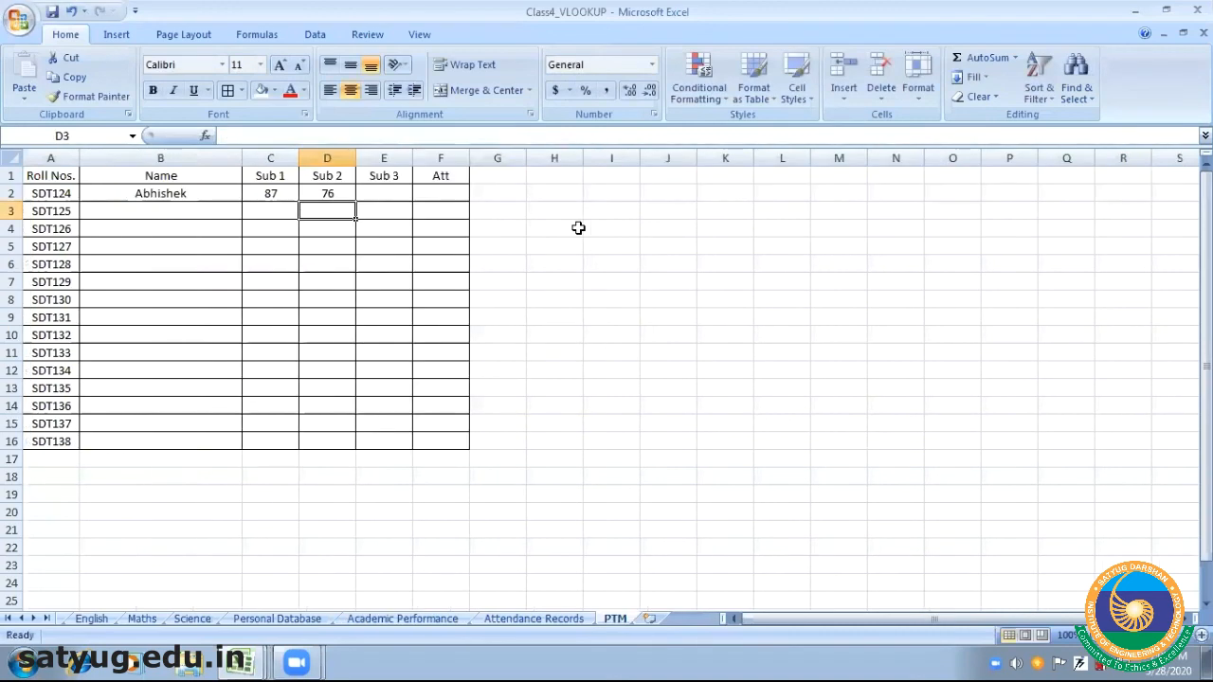
In PTM cell E2, begin a VLOOKUP with A2 as lookup value and Academic Performance A1:D16 as table array
left_click(376, 191)
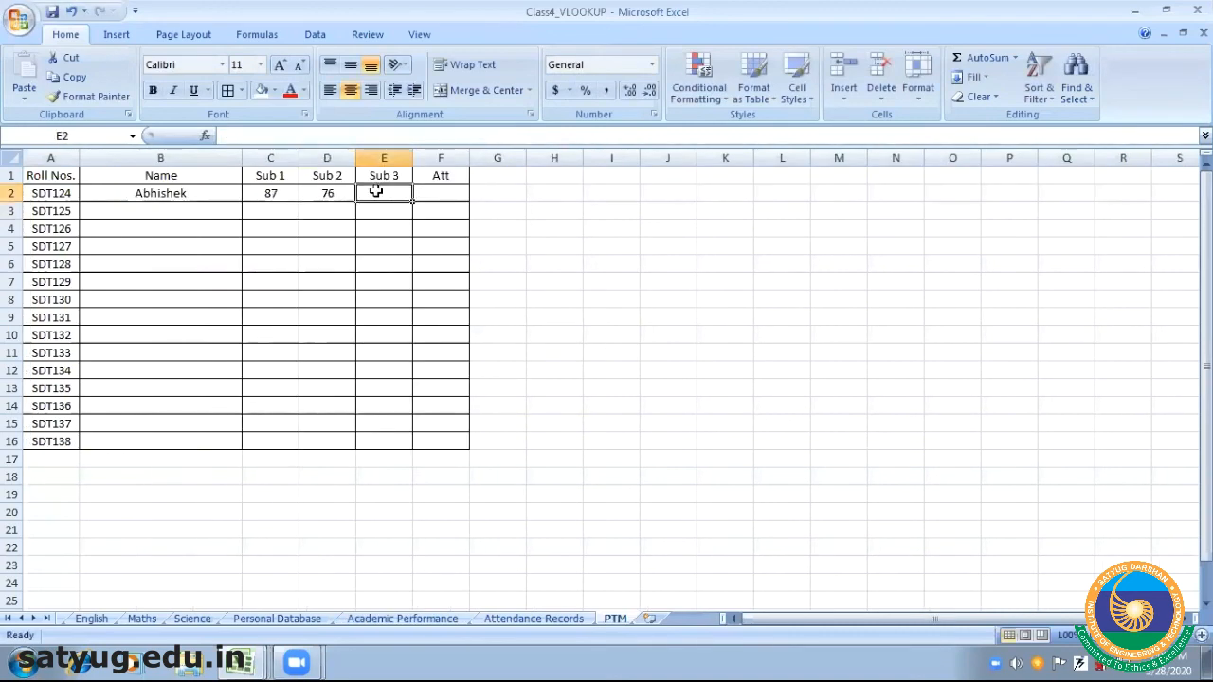
type("=")
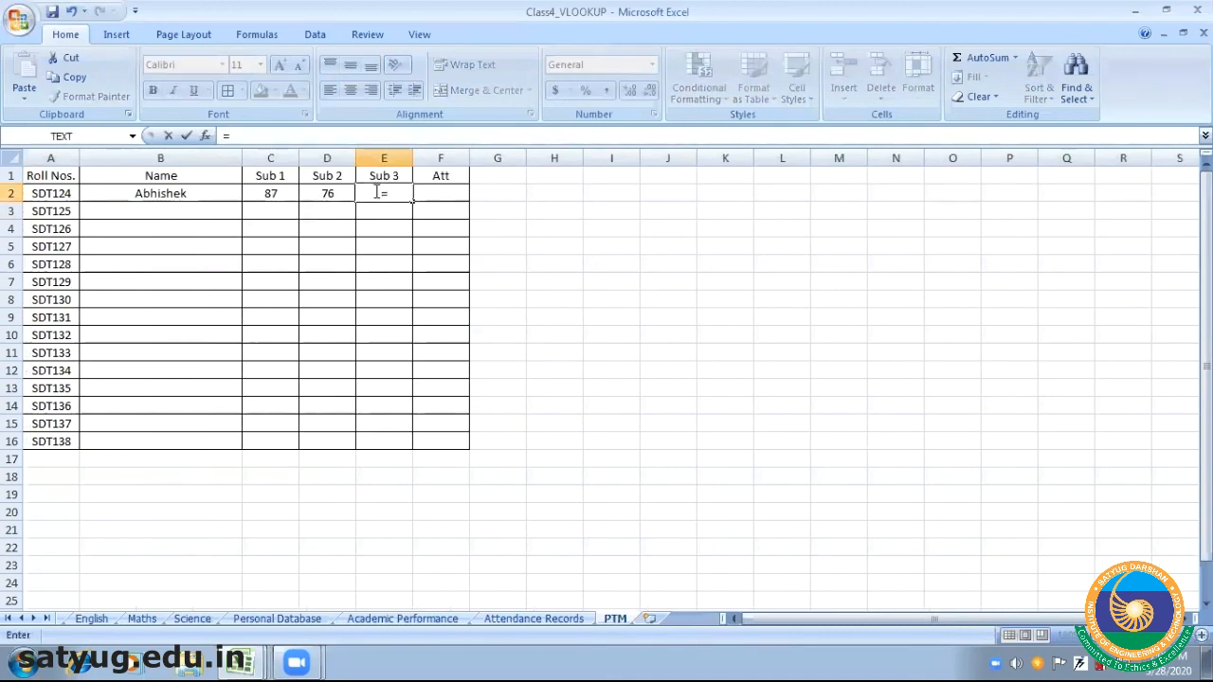
type("VLOOKUP")
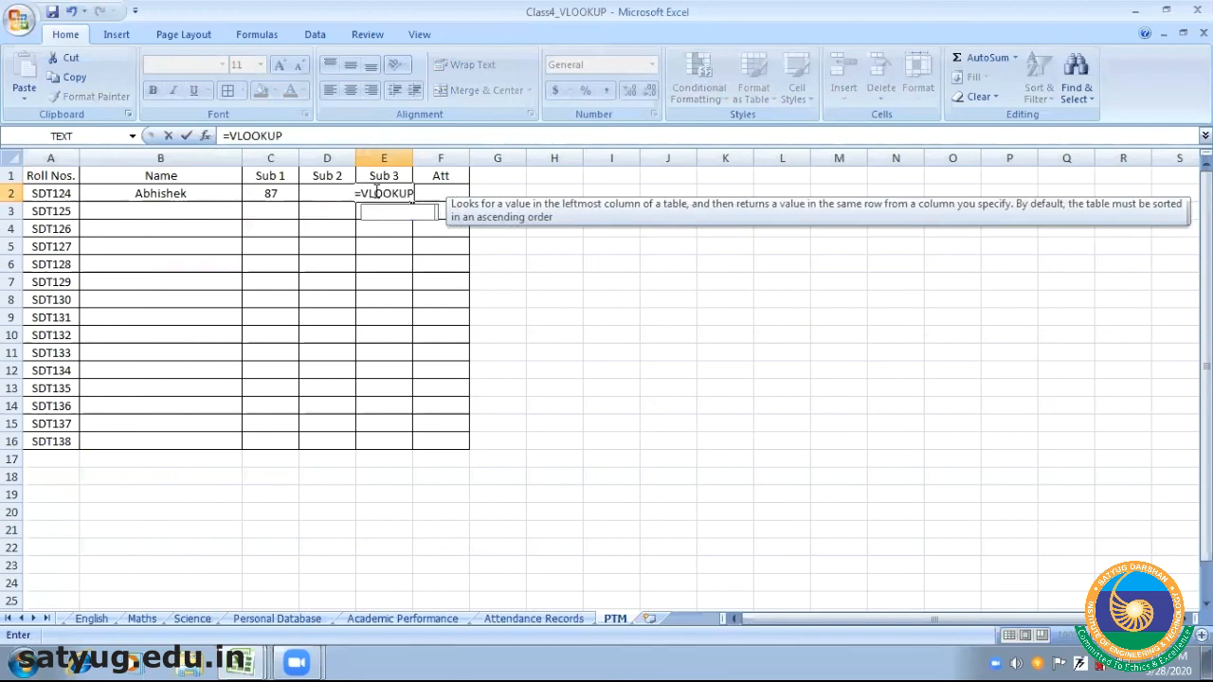
type("(")
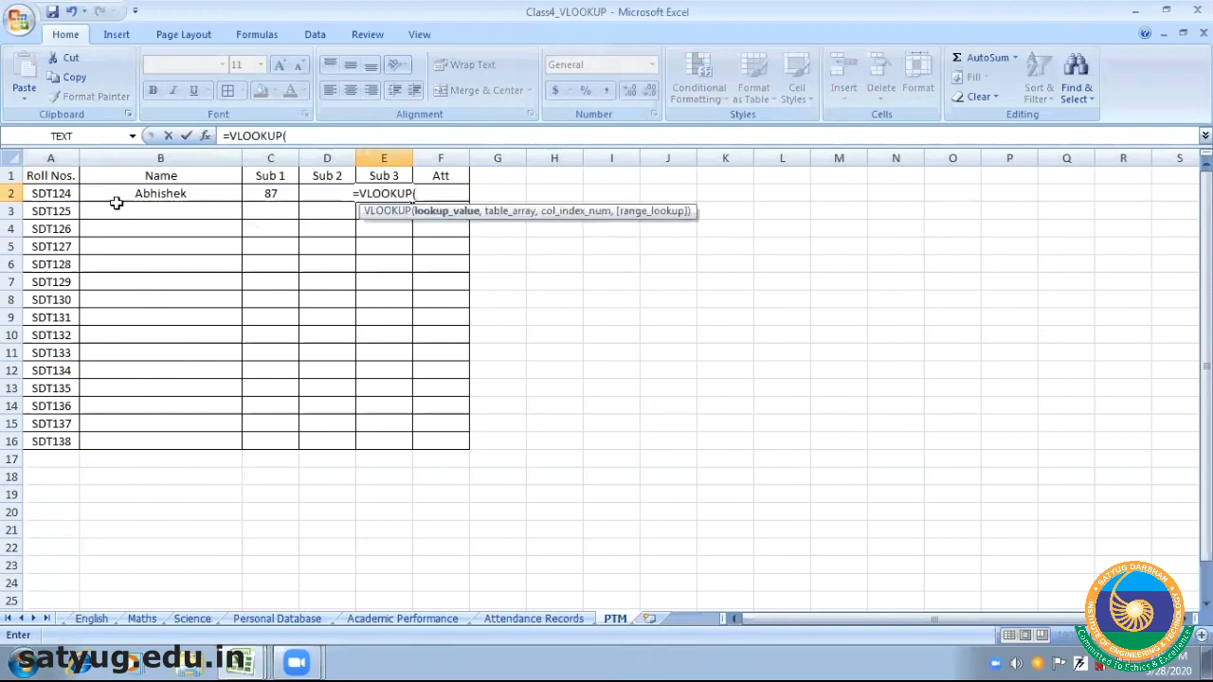
left_click(59, 197)
type(",")
left_click(442, 619)
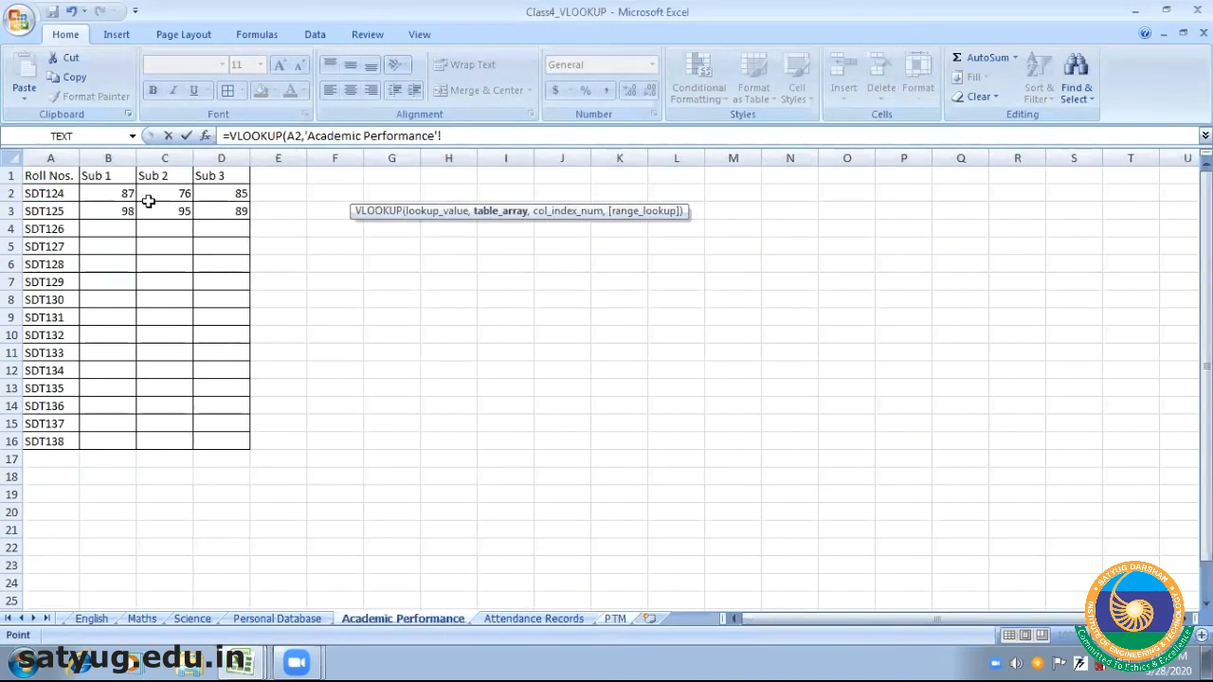
left_click(55, 174)
mouse_move(55, 173)
left_mouse_down()
mouse_move(185, 197)
mouse_move(187, 216)
mouse_move(245, 242)
mouse_move(244, 442)
left_mouse_up()
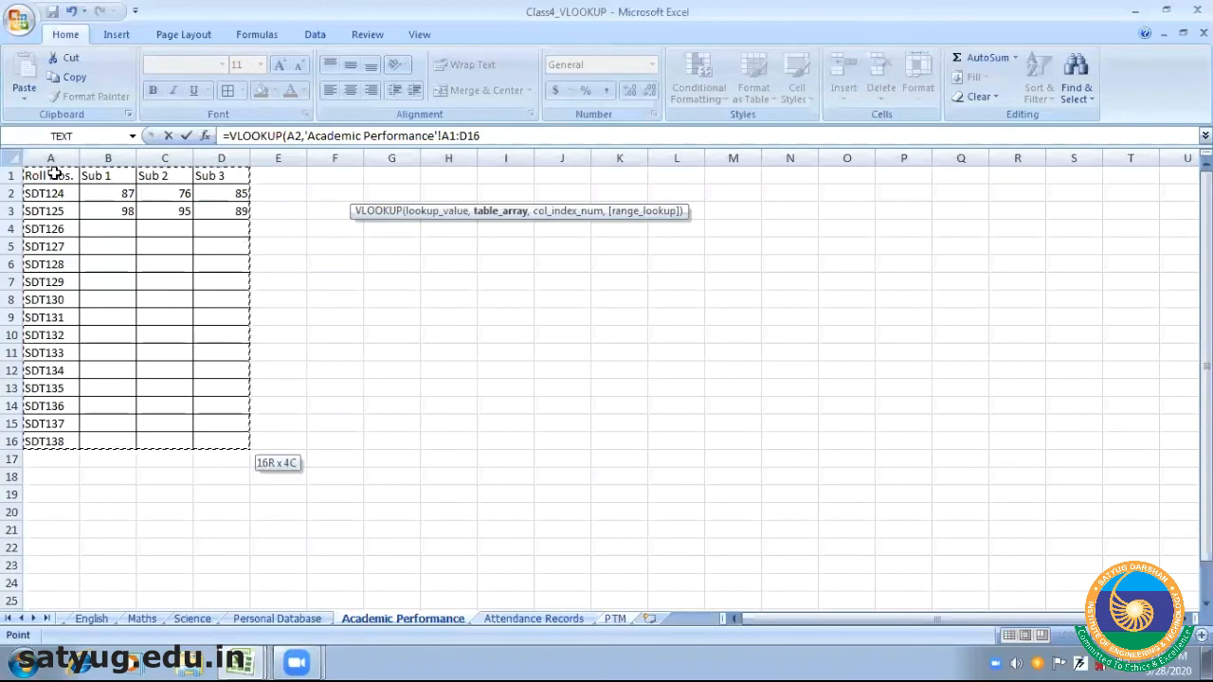
Add column index 4 and a range lookup of 0 to the Sub 3 formula and try to commit it
left_click(485, 157)
key("ctrl+z")
type(",")
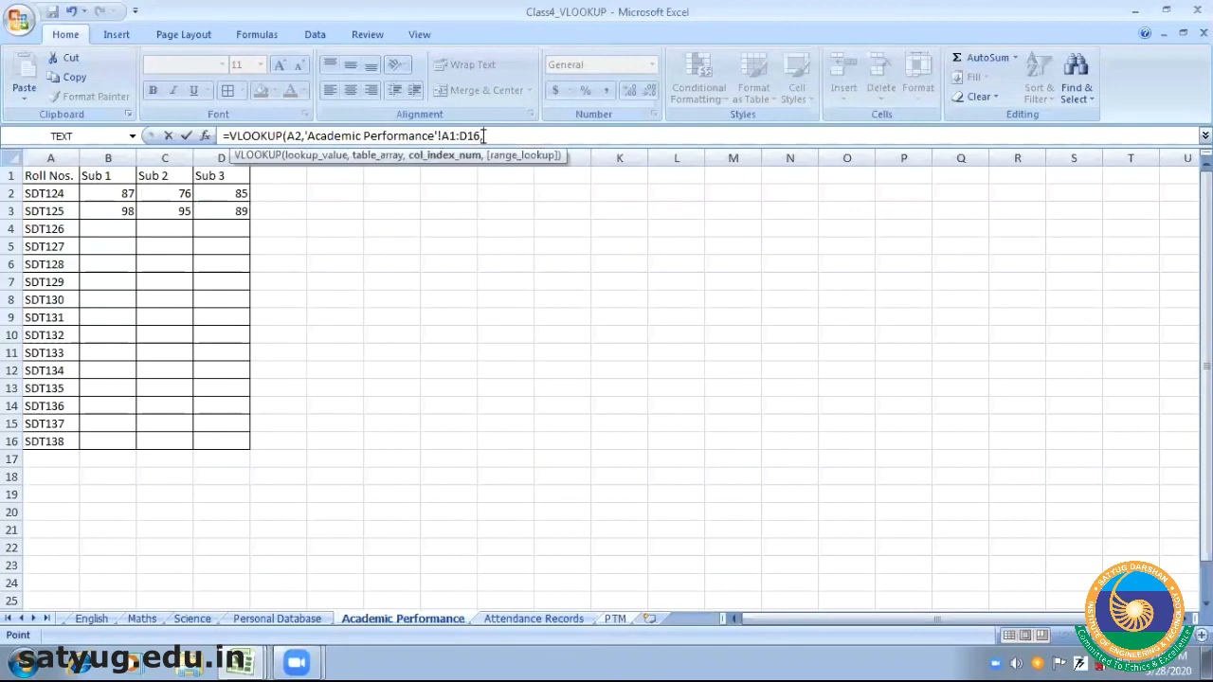
left_click(483, 135)
type("4D,)")
key("Return")
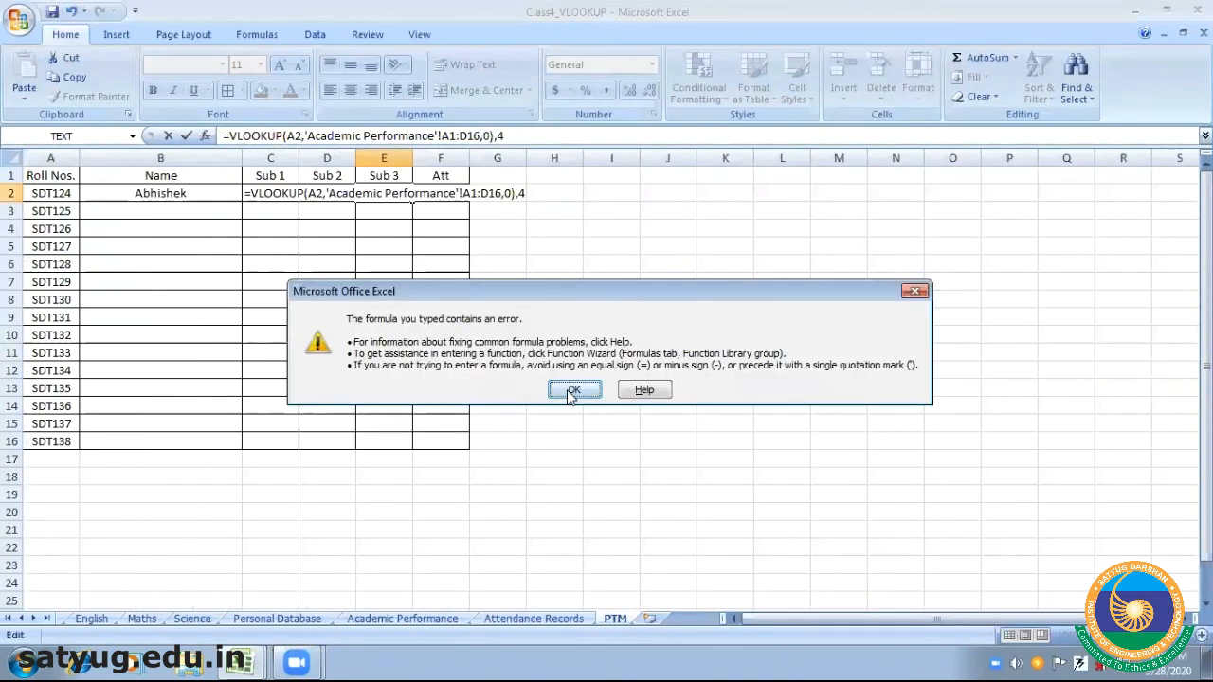
key("Return")
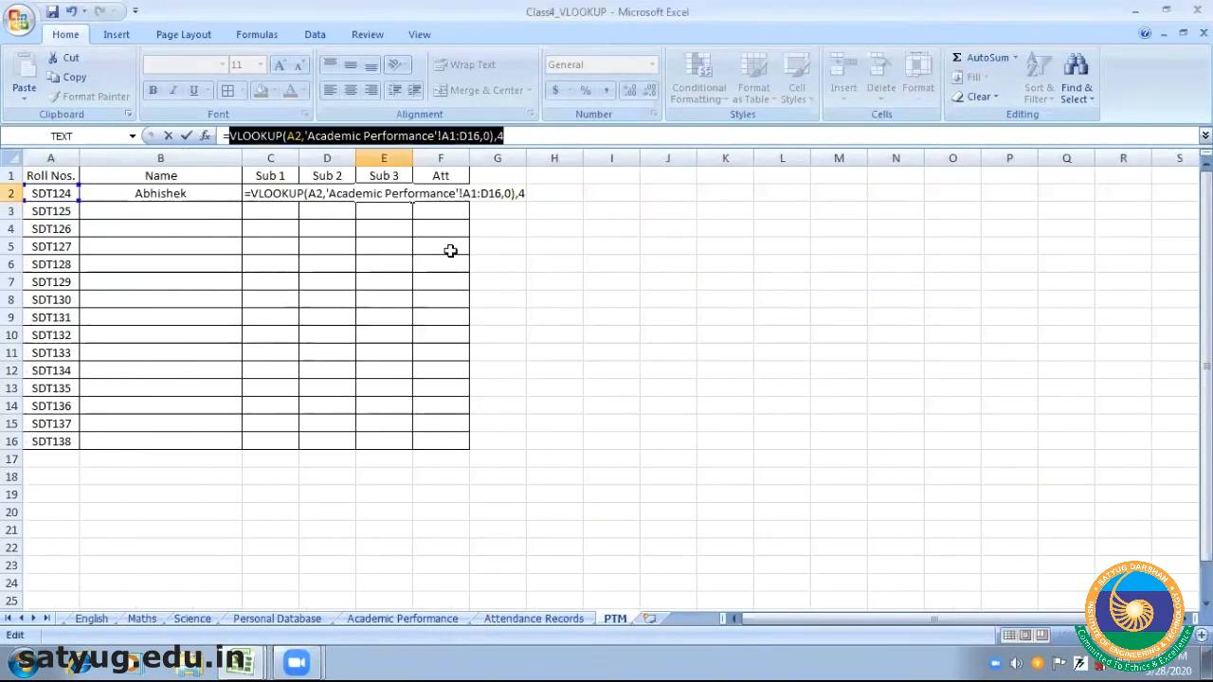
Remove the misplaced 0 argument, commit the Sub 3 formula with column index 4 as its last argument, and select E2
key("ctrl+z")
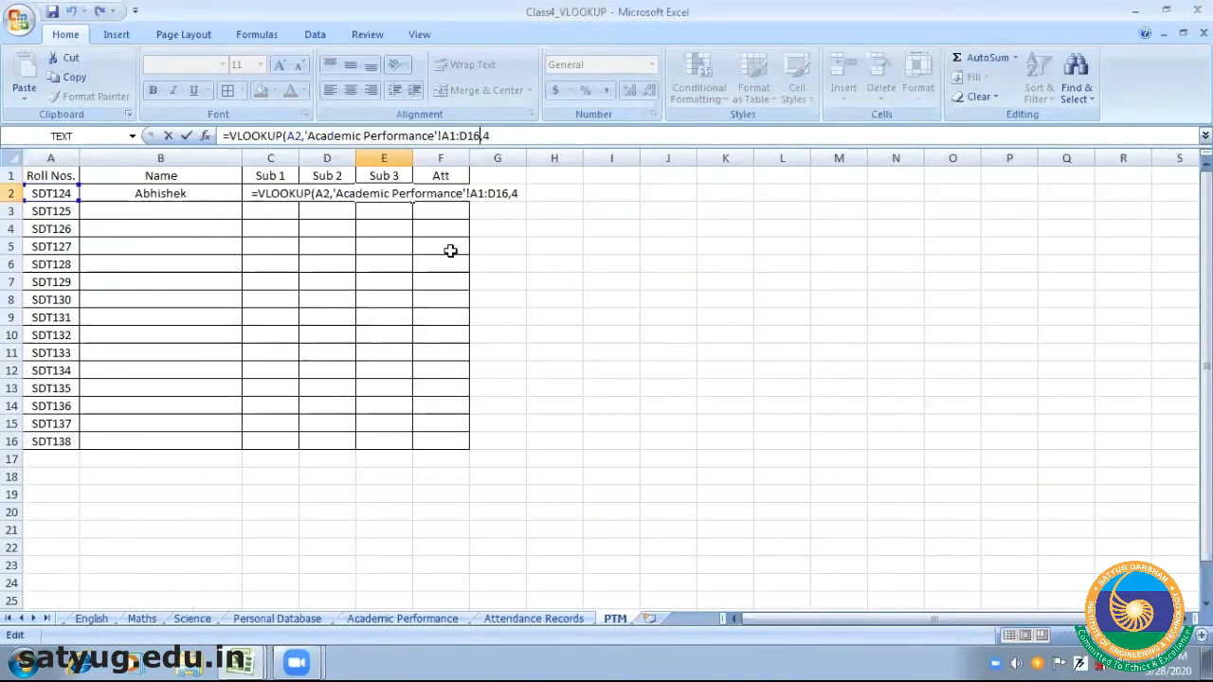
left_click(505, 236)
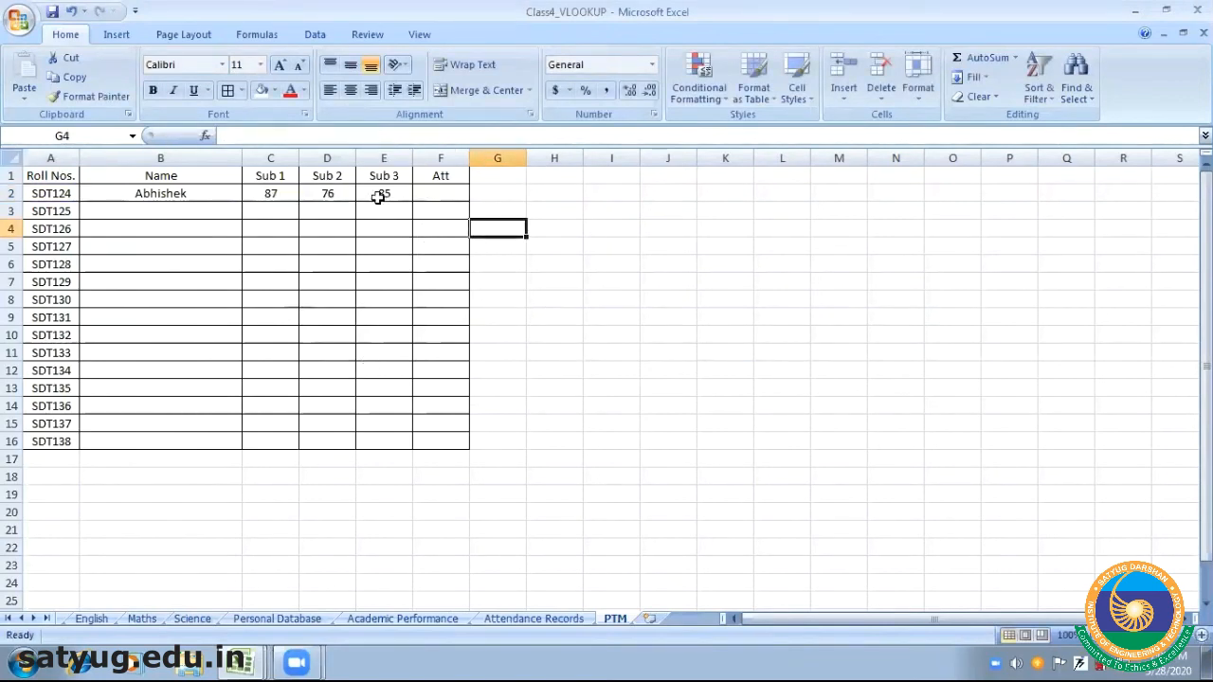
key("Left")
key("Left")
key("Up")
key("Up")
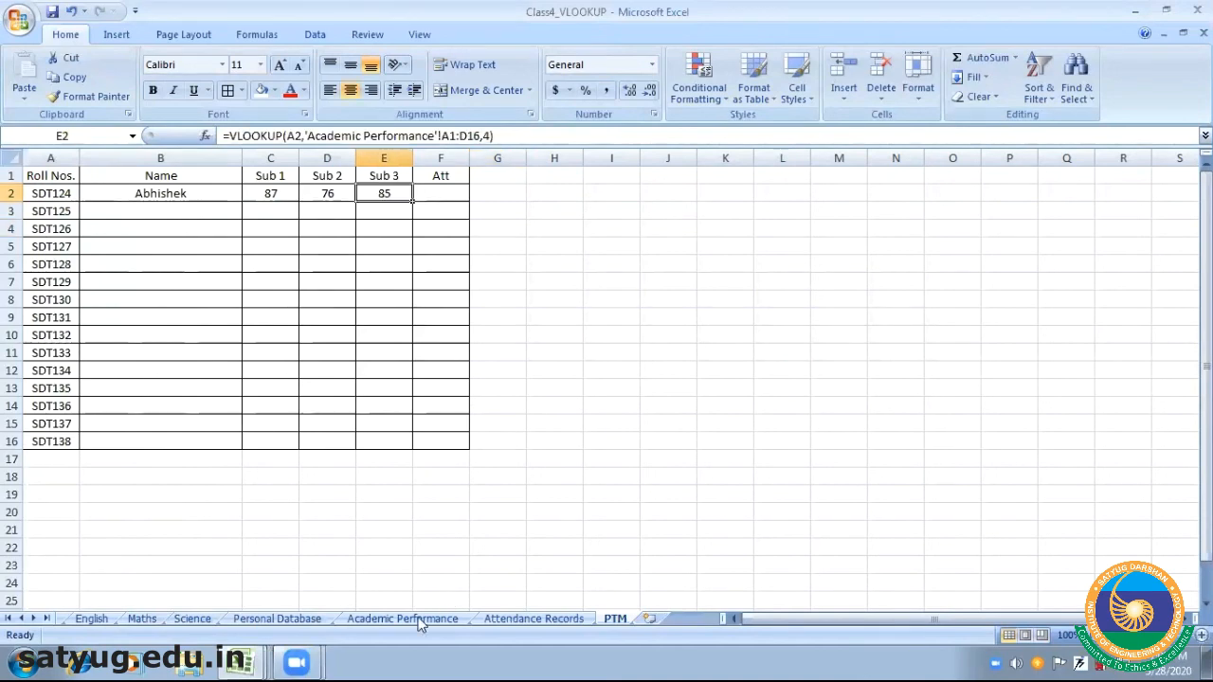
On the Academic Performance sheet, change the Sub 3 mark for roll number SDT124 in D2 to 58
left_click(420, 620)
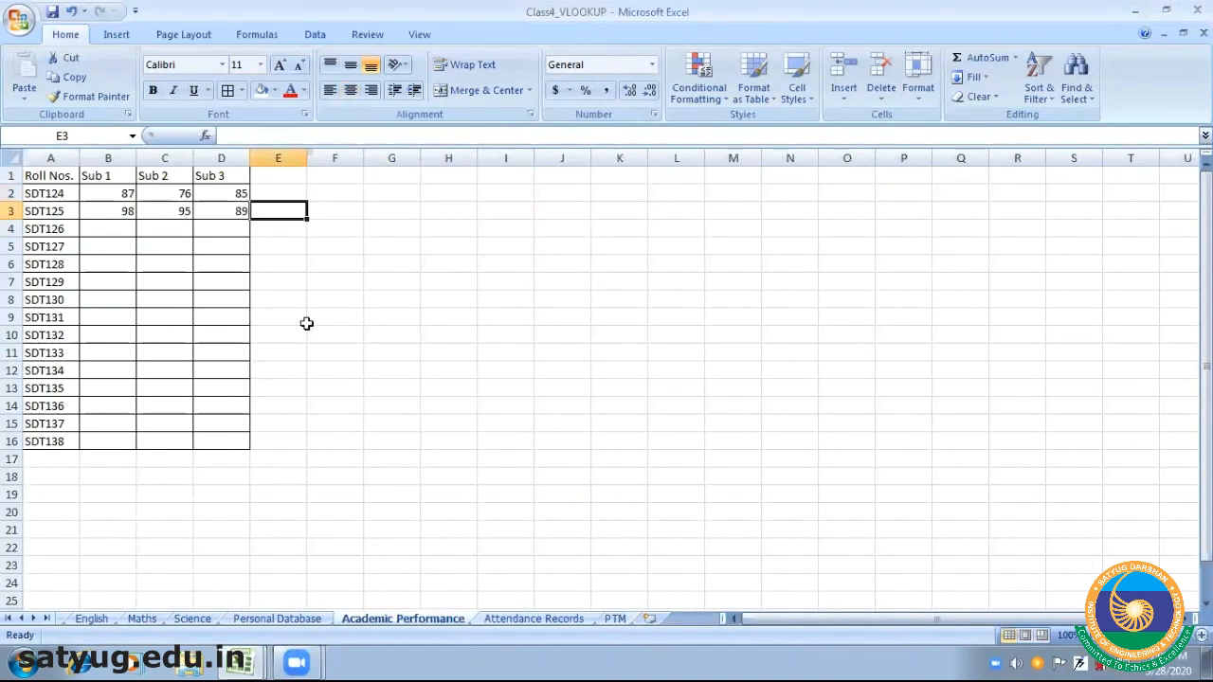
left_click(225, 193)
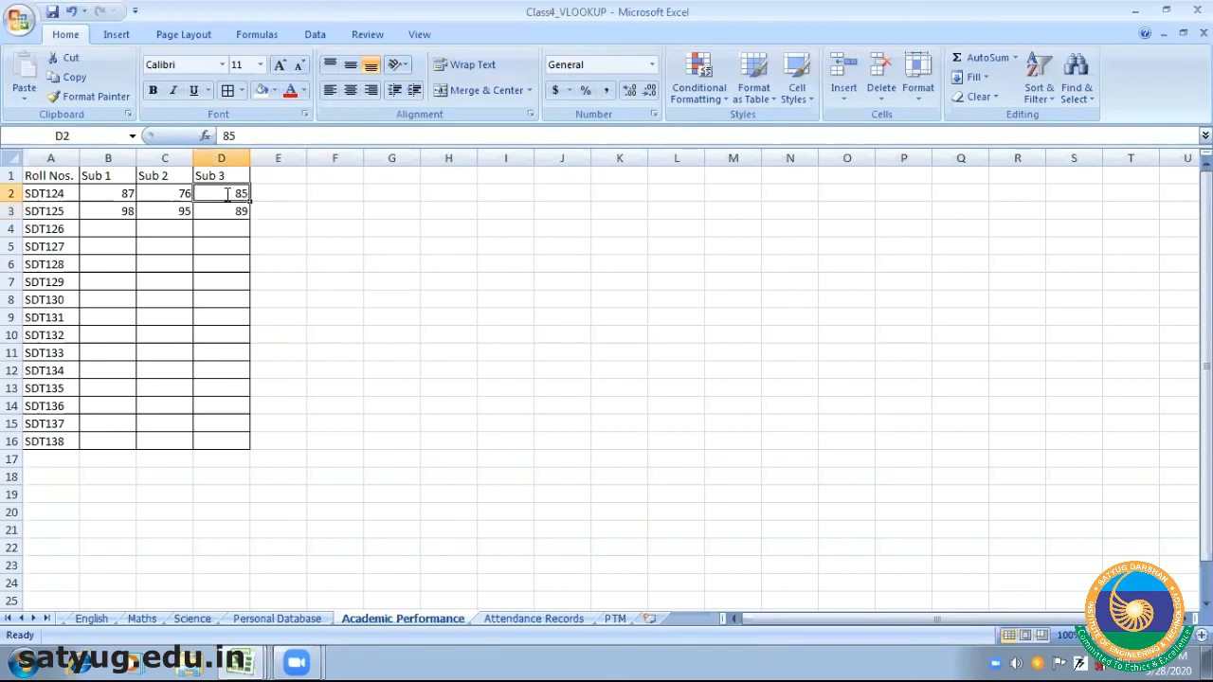
type("58")
left_click(333, 331)
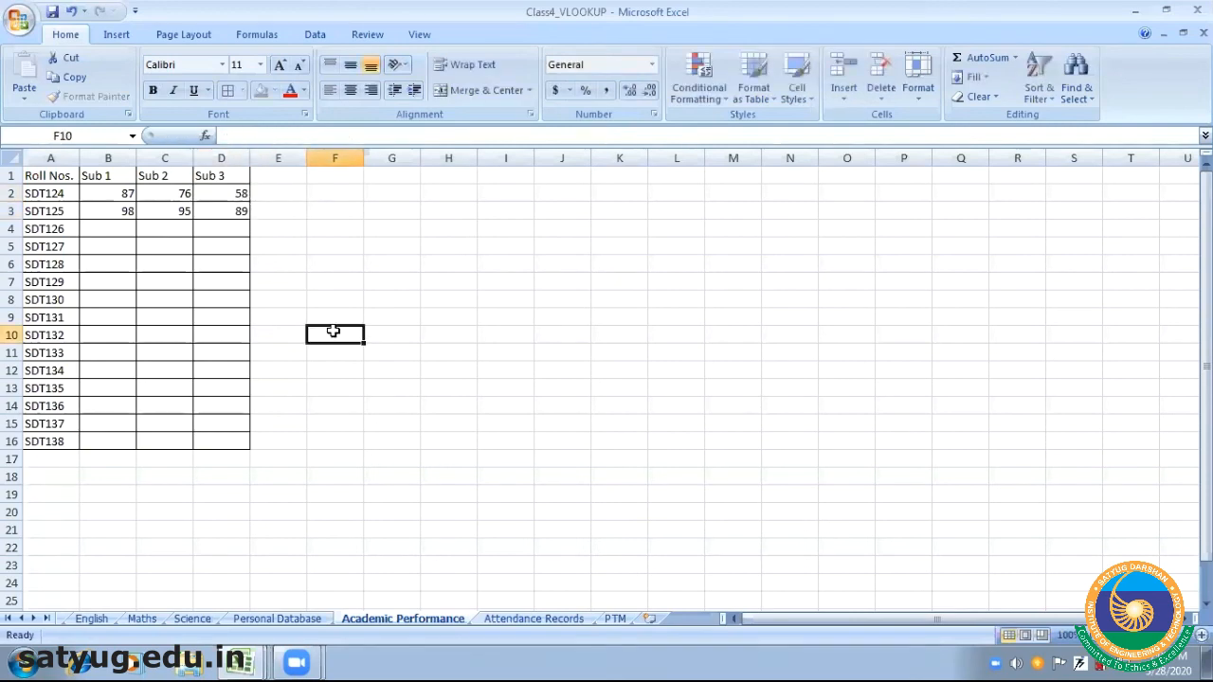
key("Return")
Return to the PTM sheet and check the Sub 3 lookup result and formula in E2
left_click(300, 619)
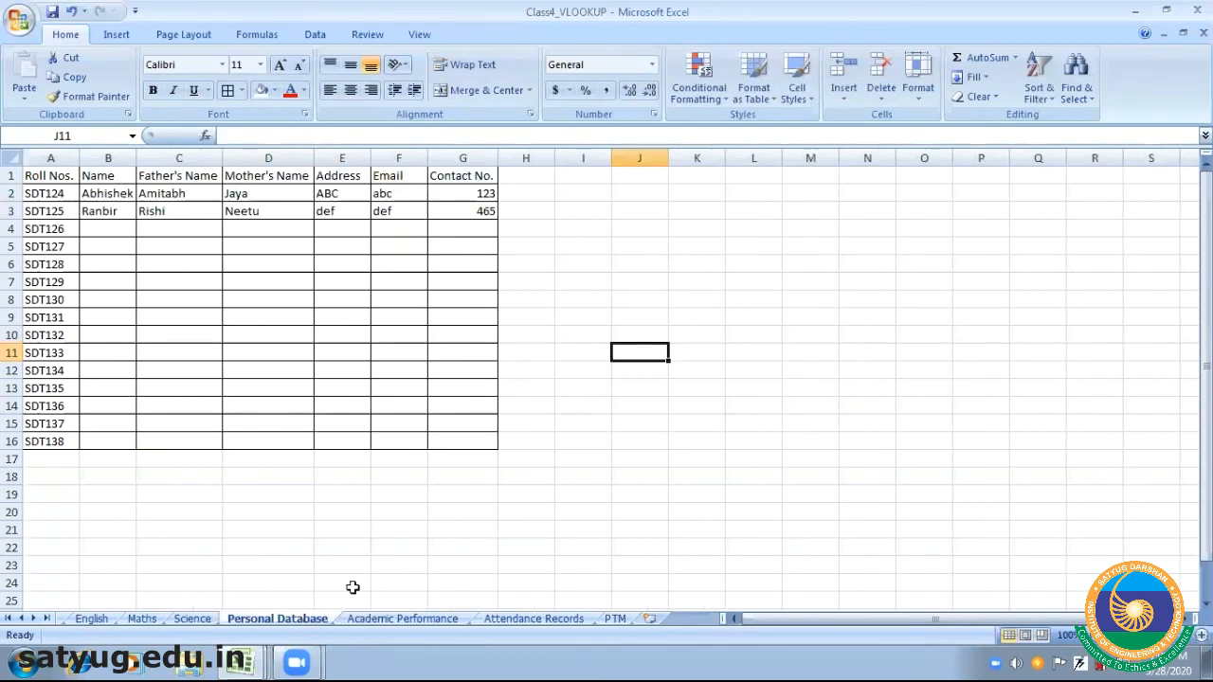
left_click(615, 619)
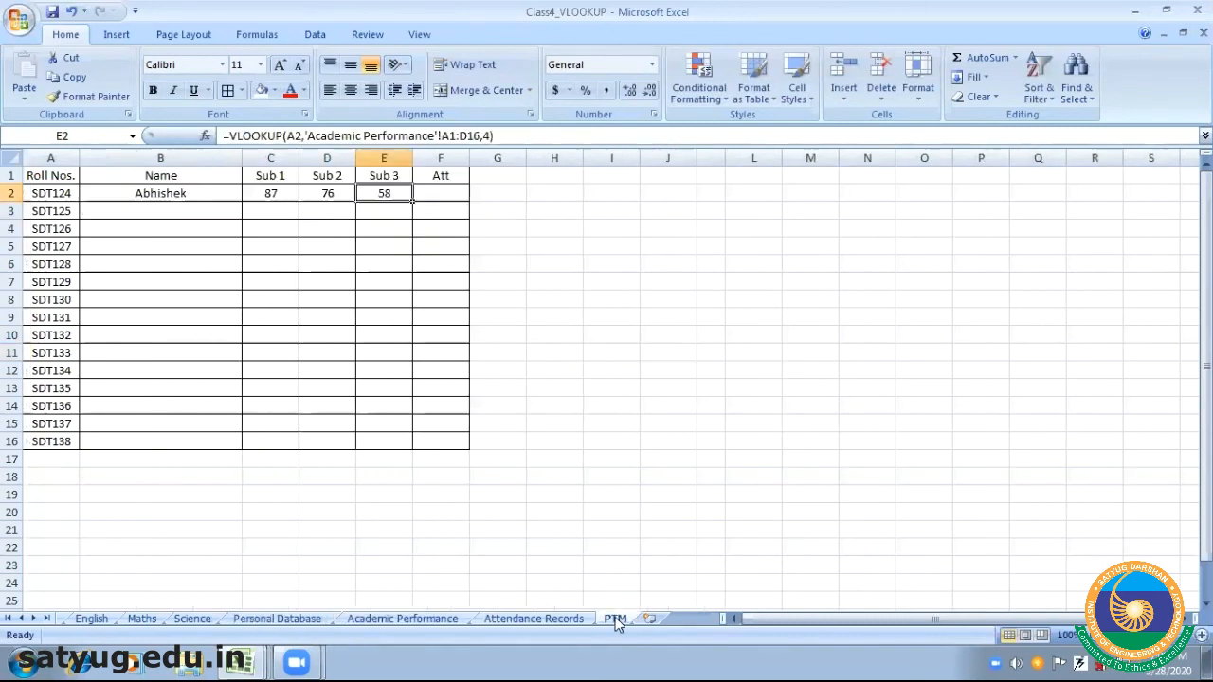
left_click(397, 244)
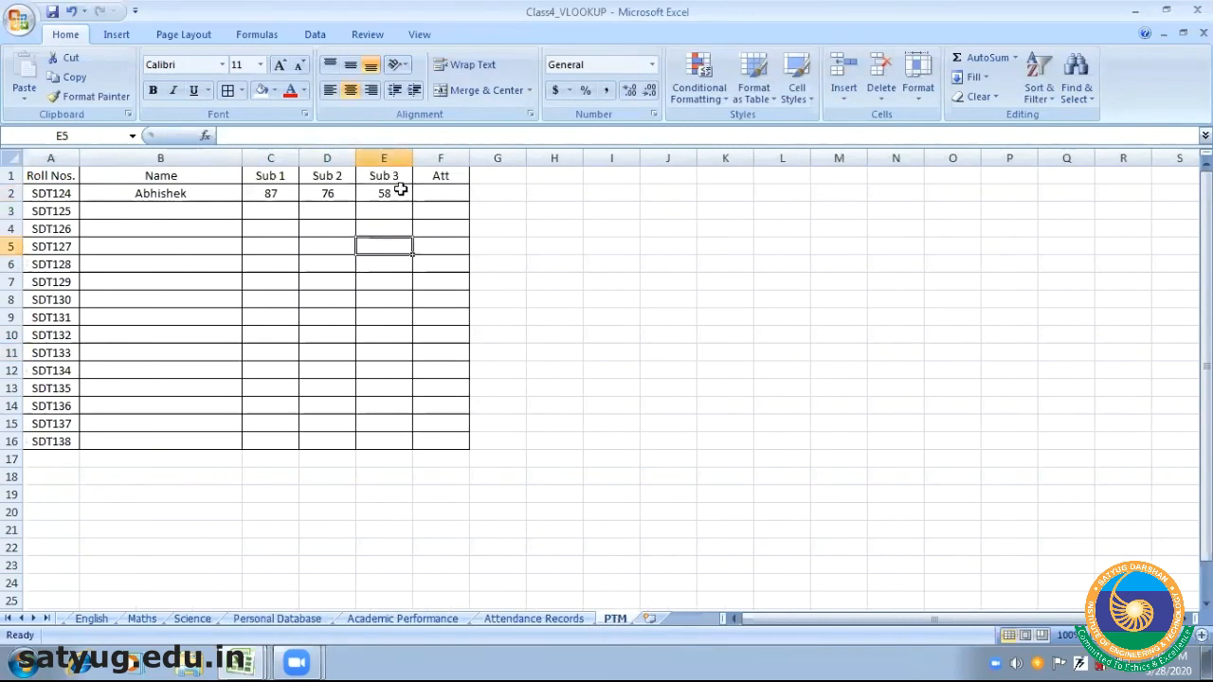
left_click(400, 193)
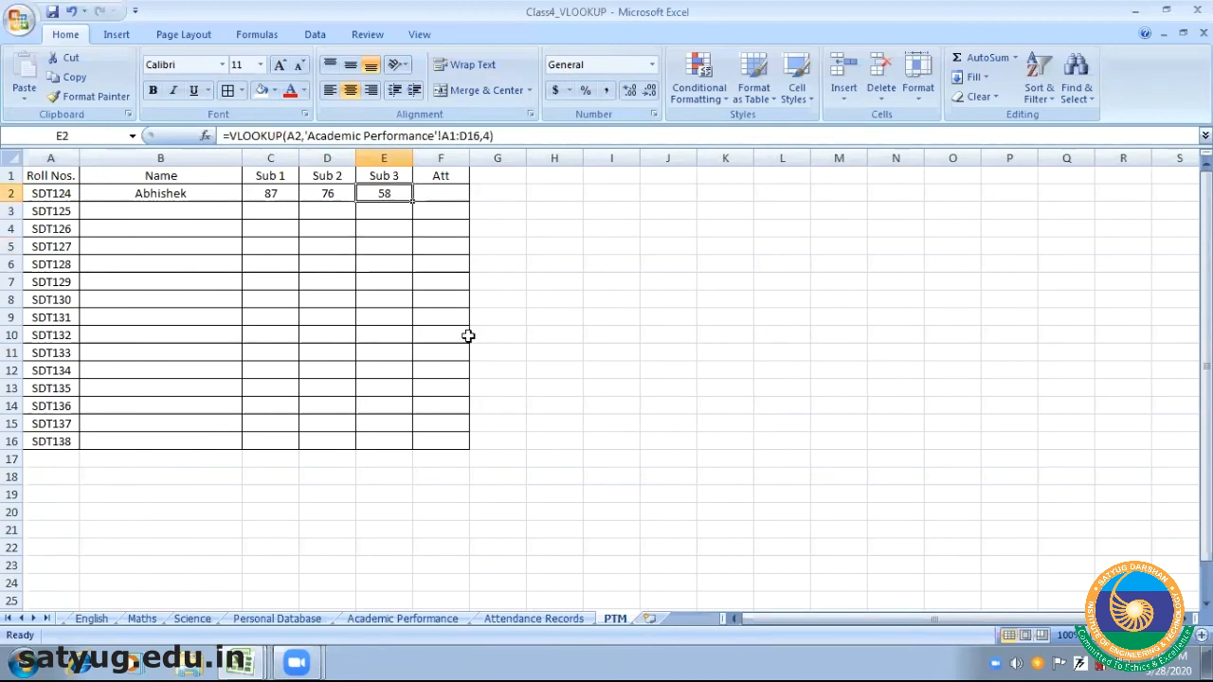
left_click(533, 367)
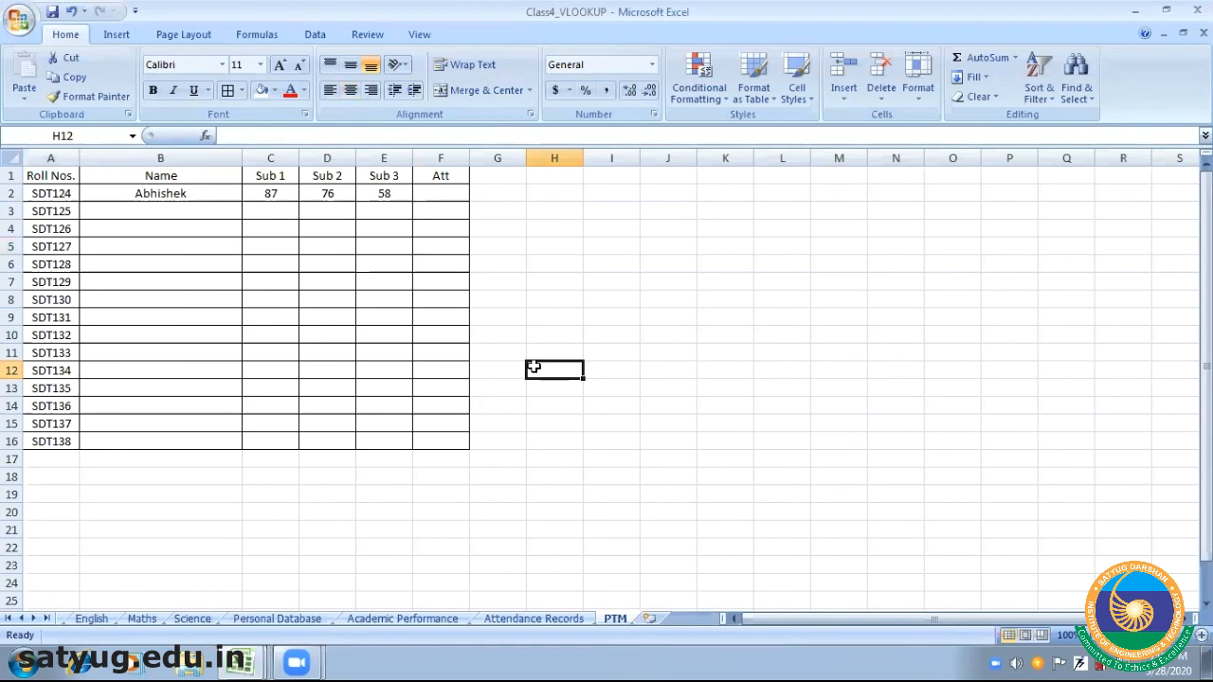